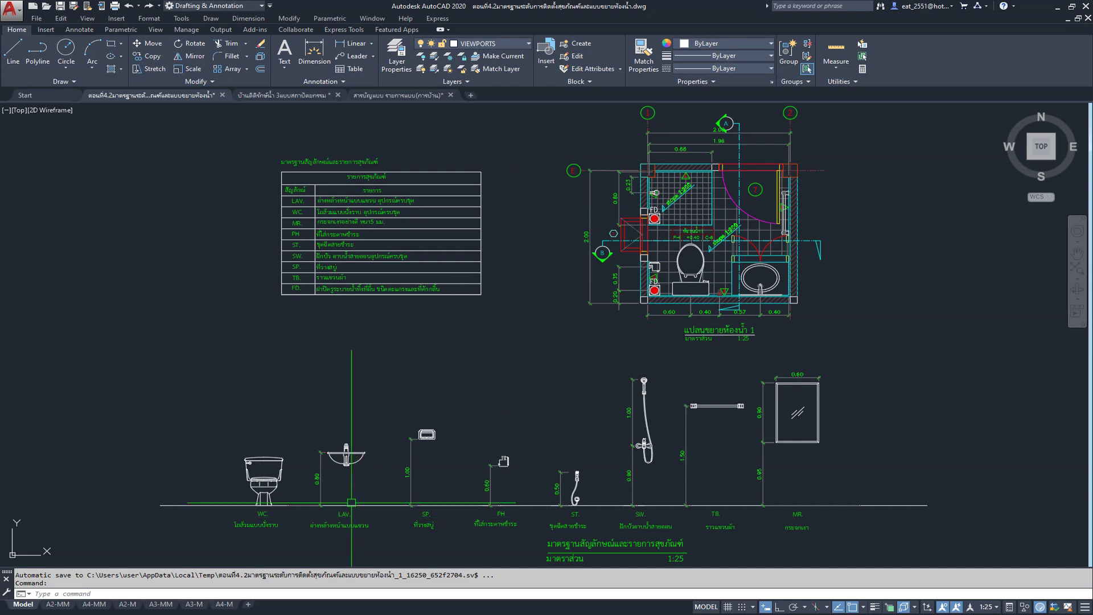
Step: Switch from AutoCAD to the CADExclusive AutoCAD License shop page in Chrome
click(279, 595)
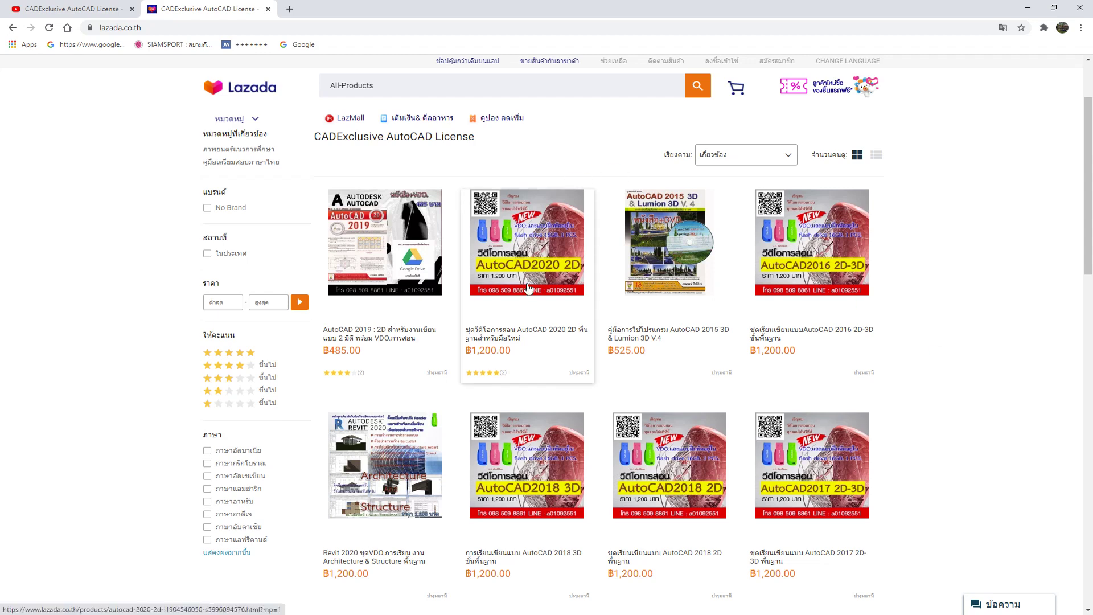
Step: Open the CADExclusive YouTube channel's Playlists page and scroll through it
click(74, 9)
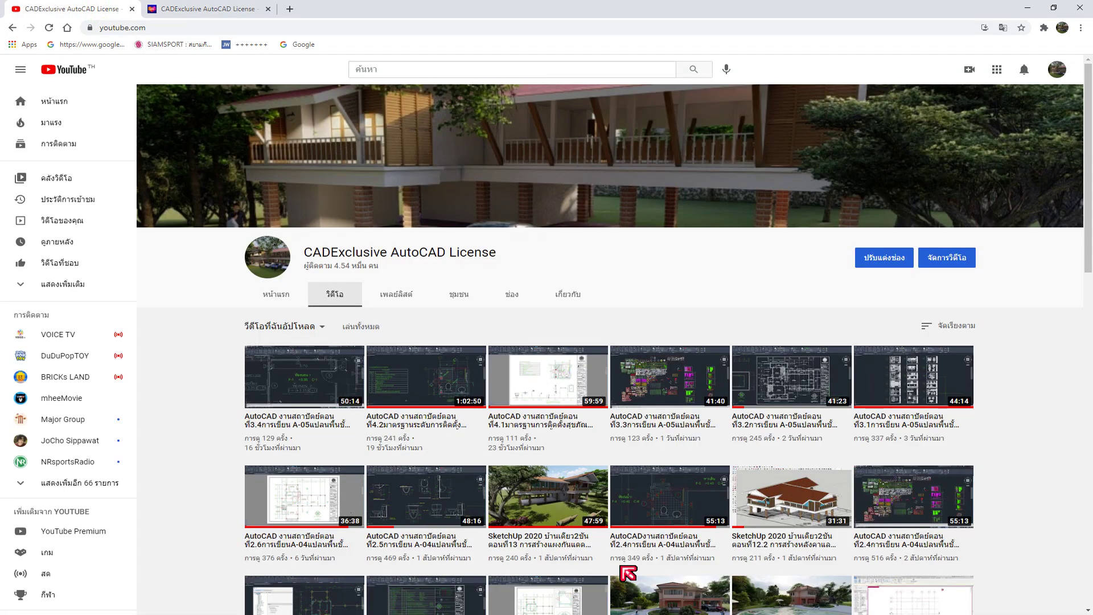
click(394, 295)
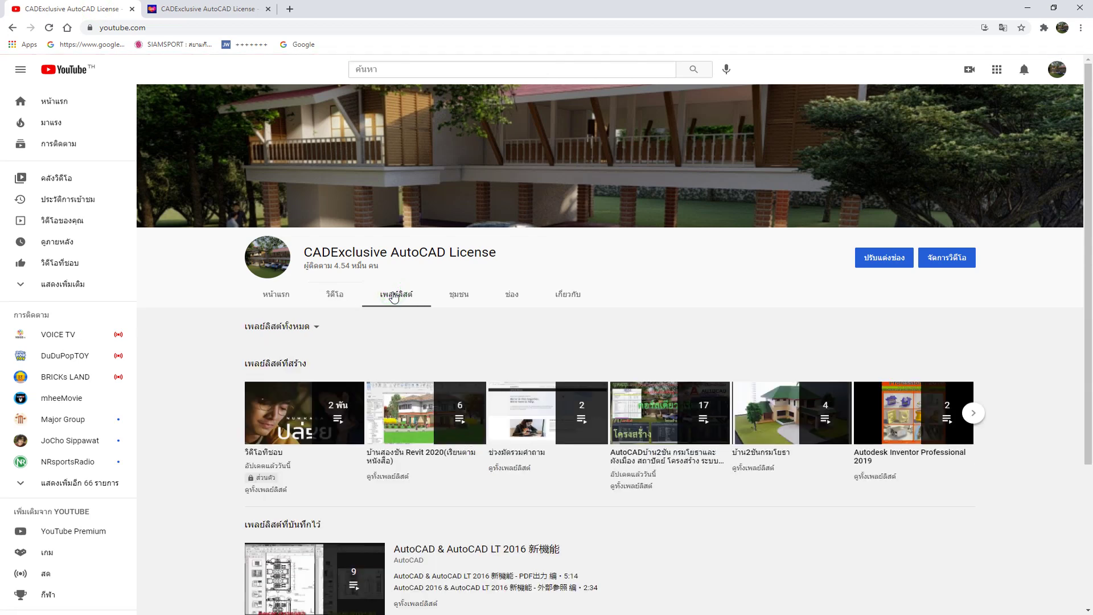
scroll(391, 306, down, 2)
scroll(390, 292, down, 1)
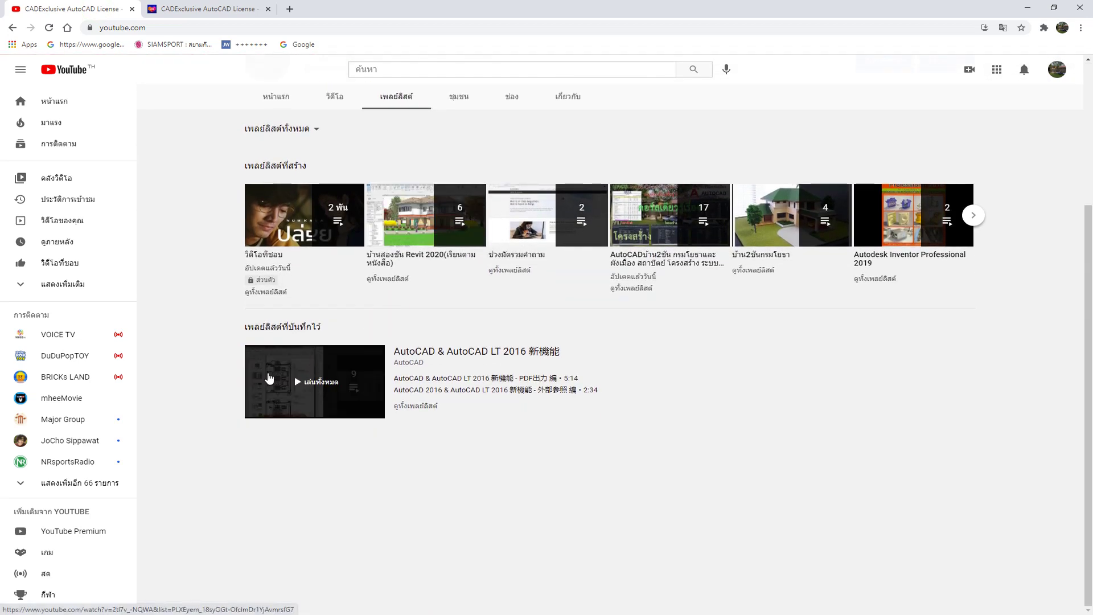
scroll(269, 379, up, 3)
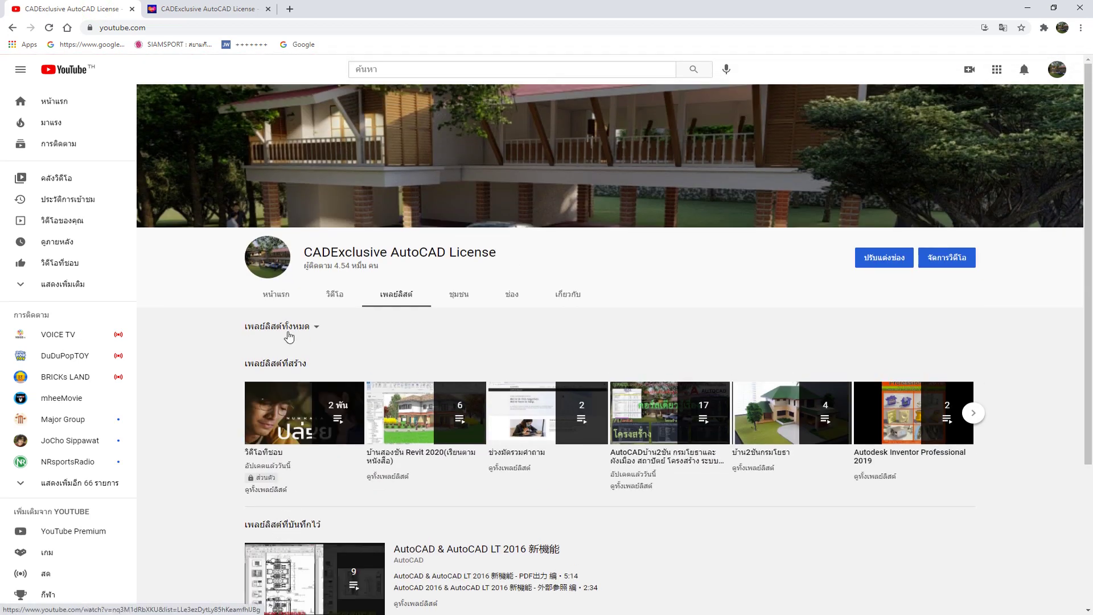
Step: Expand and browse all created playlists, then return to the AutoCAD bathroom drawing
click(270, 364)
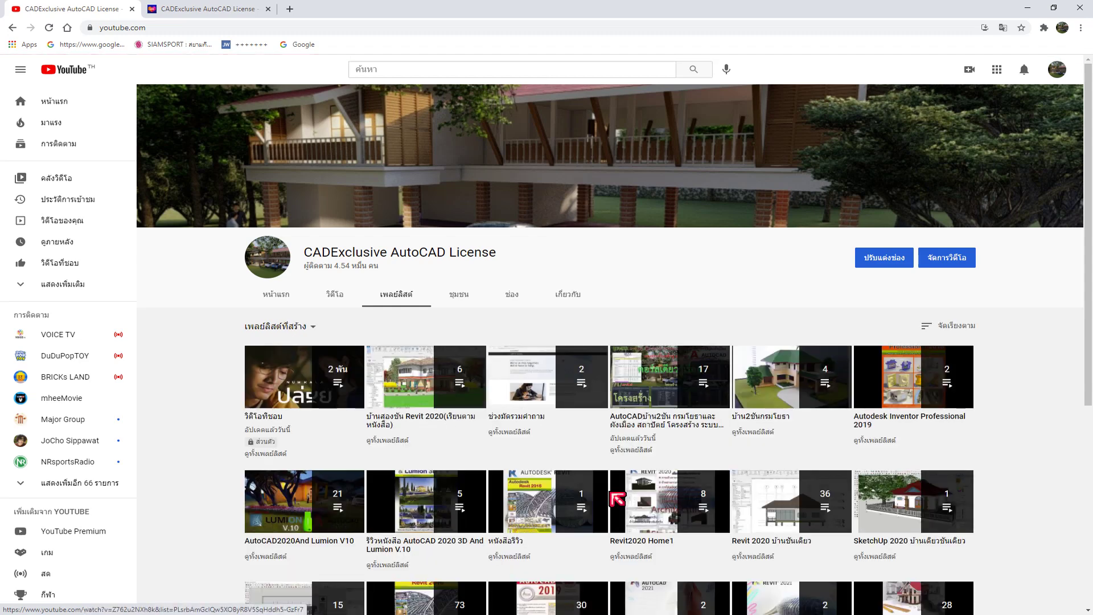
scroll(605, 473, down, 2)
scroll(605, 473, down, 2)
scroll(605, 473, down, 1)
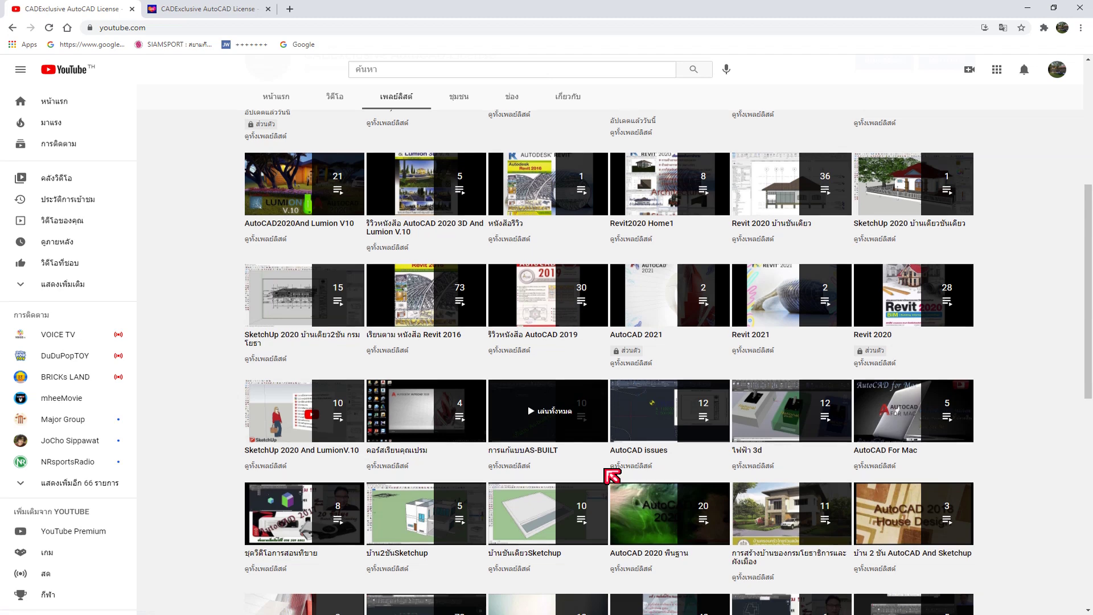
scroll(612, 476, up, 2)
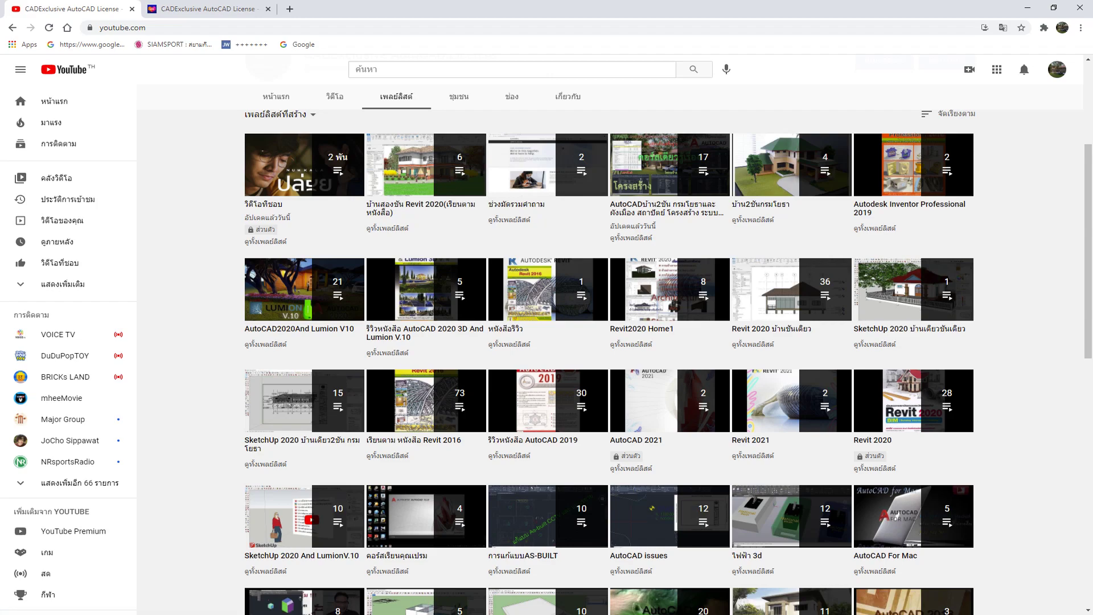
click(473, 569)
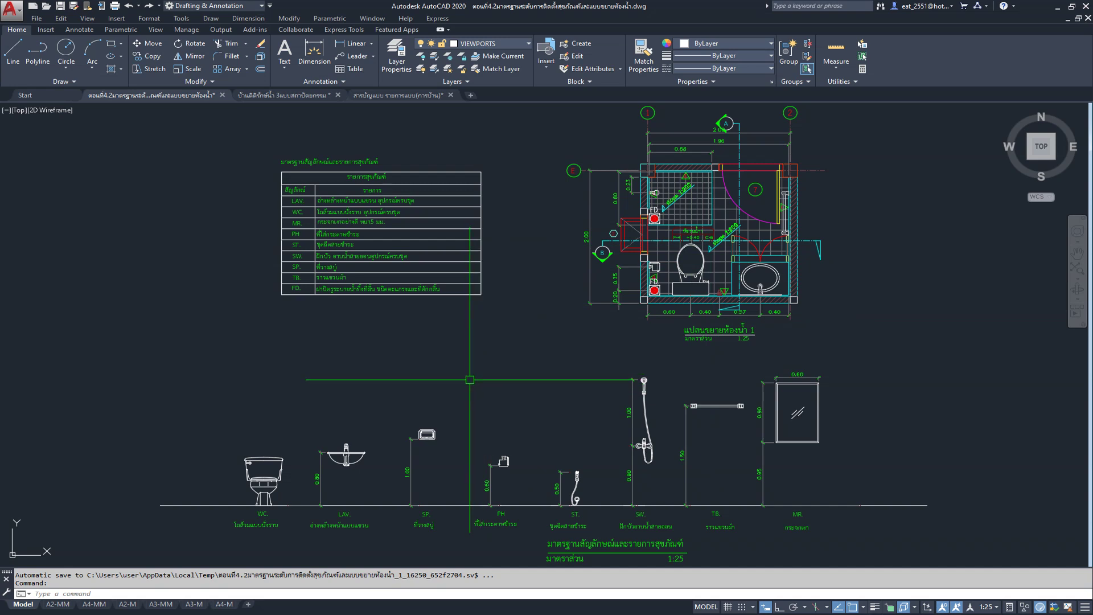
Step: Zoom around the 1:25 bathroom plan, then view it on the A3-M title-block sheet A-19
scroll(470, 380, down, 1)
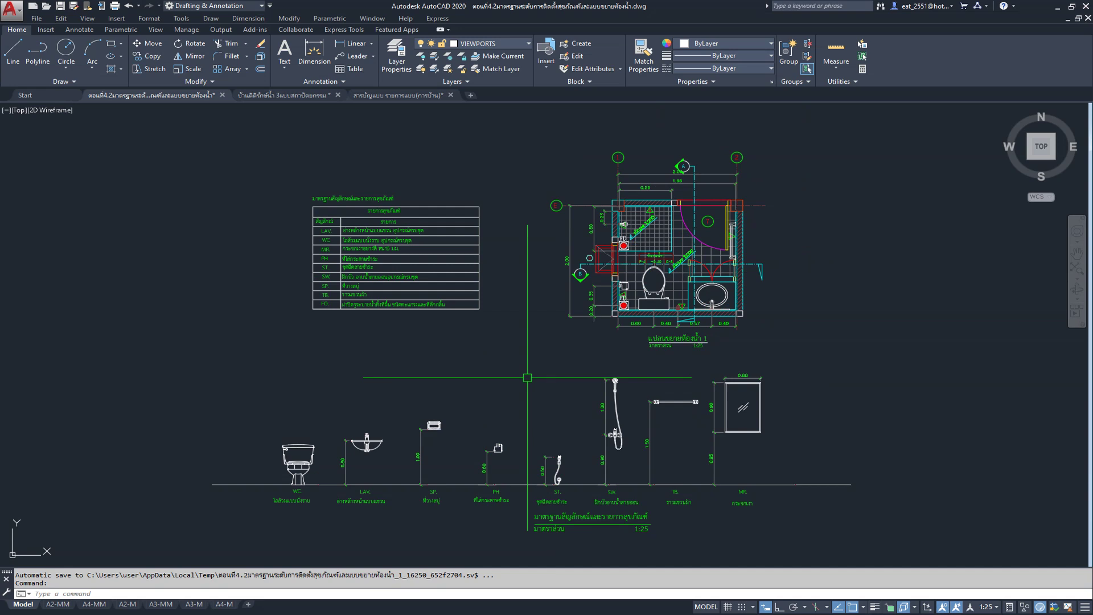
scroll(797, 105, up, 2)
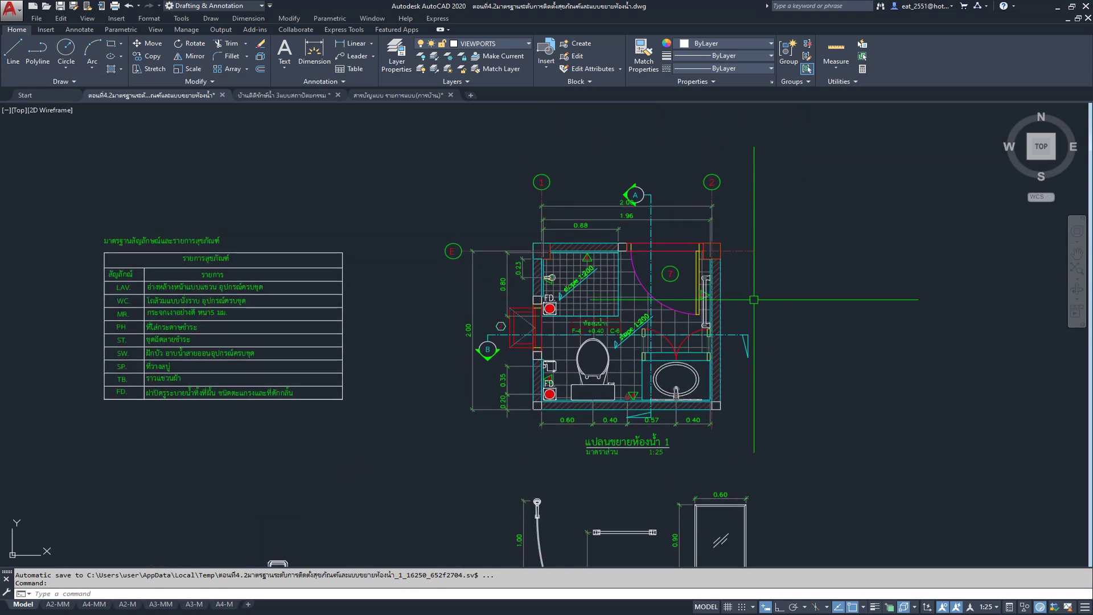
scroll(752, 291, up, 1)
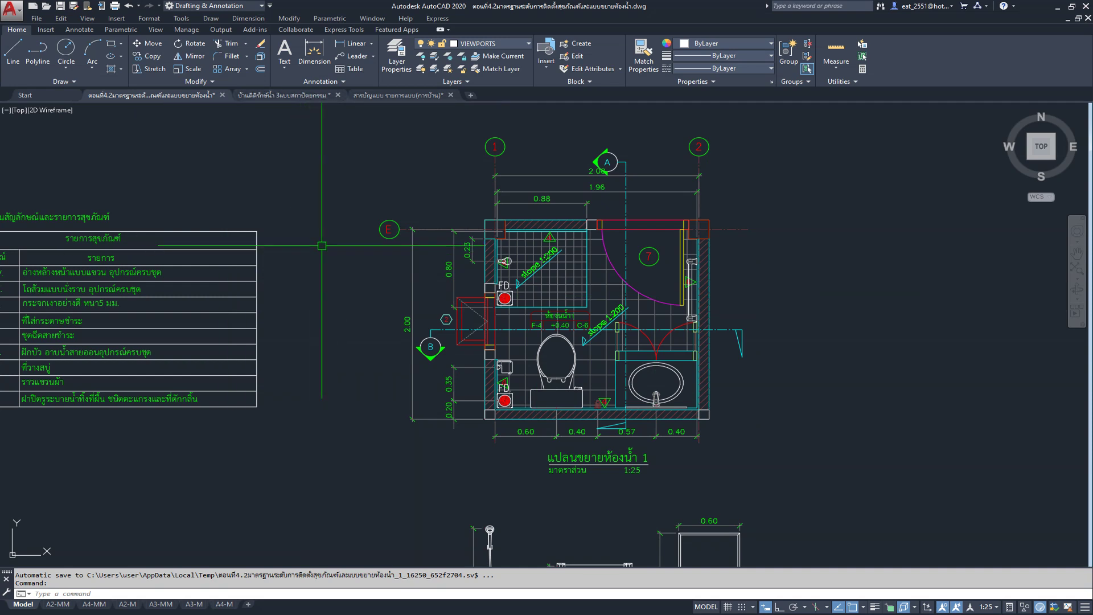
scroll(322, 246, down, 3)
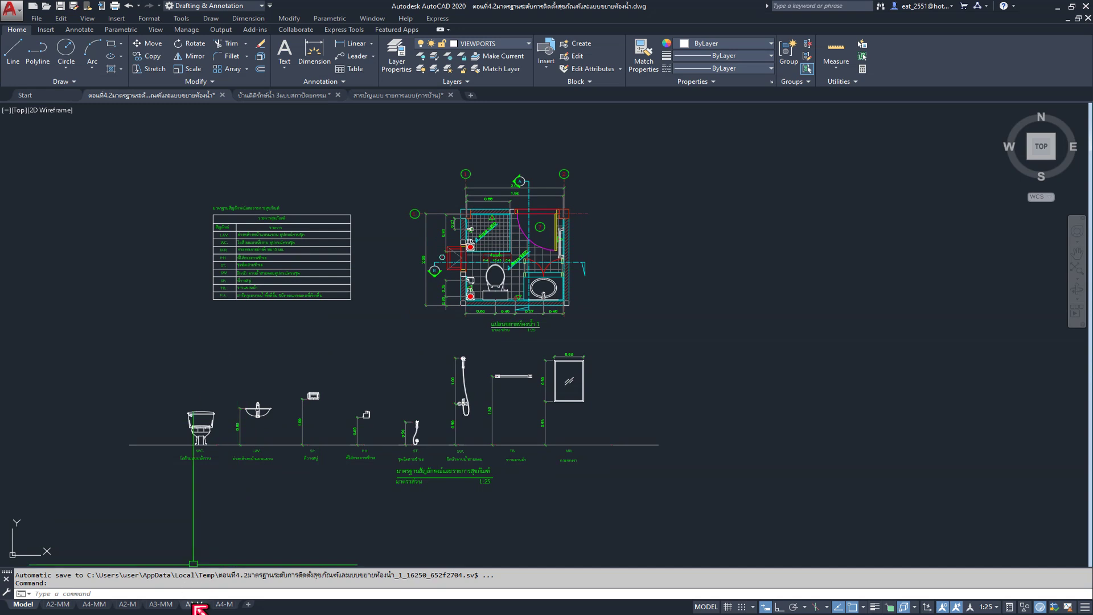
click(196, 606)
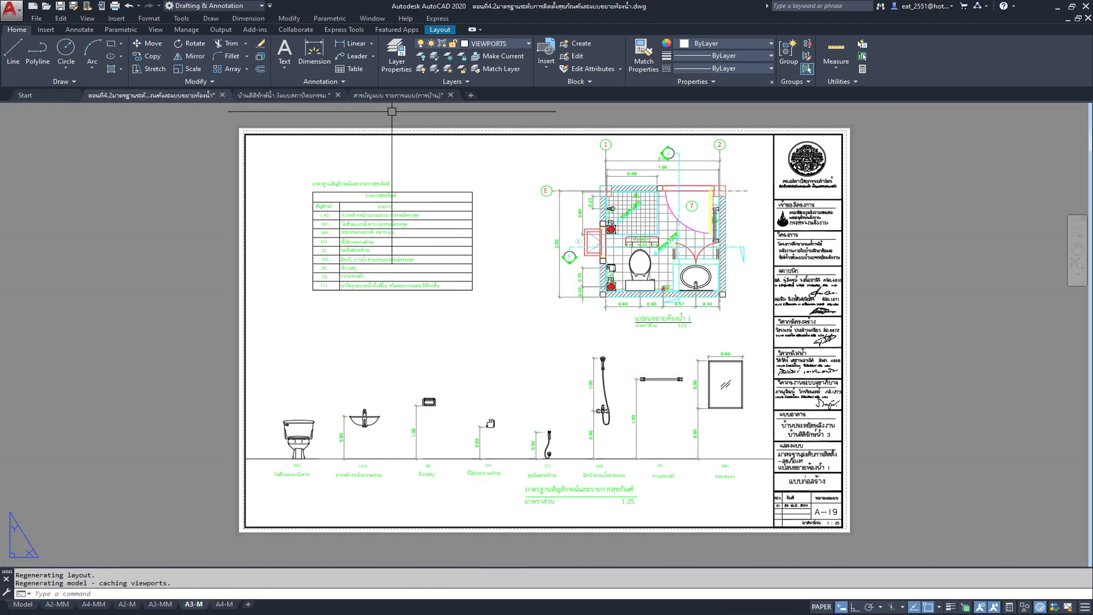
click(283, 96)
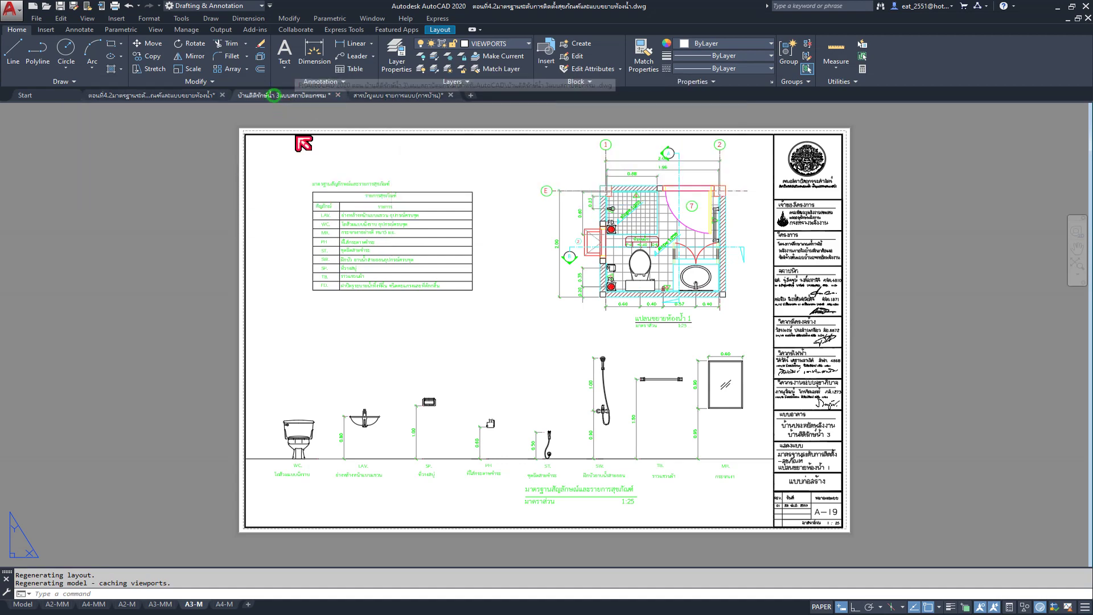
Step: Zoom and pan across the house sheets from 3–27 down to sheets 5, 6, 15 and 16
scroll(581, 319, down, 3)
scroll(569, 308, down, 3)
scroll(512, 291, down, 3)
scroll(477, 280, up, 1)
middle_drag(477, 280, 636, 200)
scroll(341, 365, up, 1)
scroll(390, 341, up, 1)
scroll(415, 322, up, 1)
middle_drag(415, 321, 415, 262)
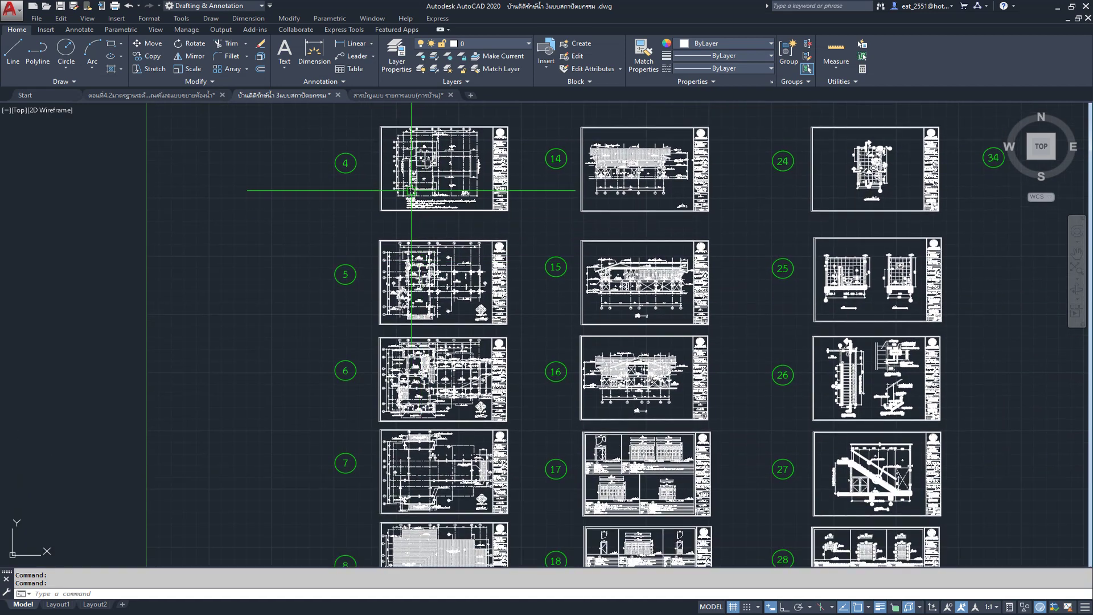
scroll(425, 130, up, 2)
scroll(425, 130, up, 4)
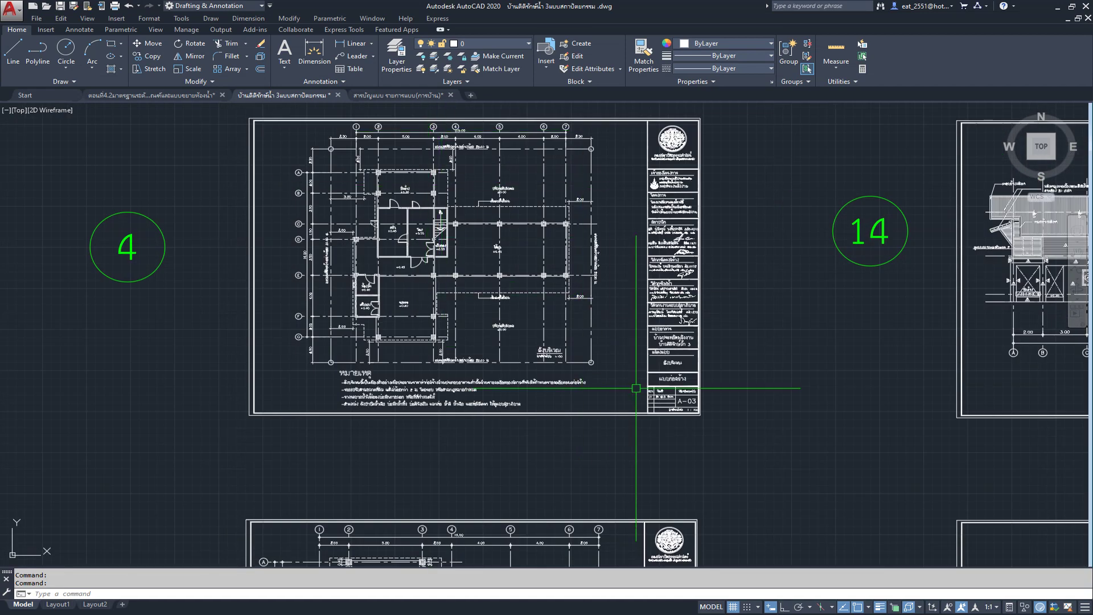
scroll(677, 442, up, 1)
scroll(525, 285, down, 3)
middle_drag(524, 285, 524, 111)
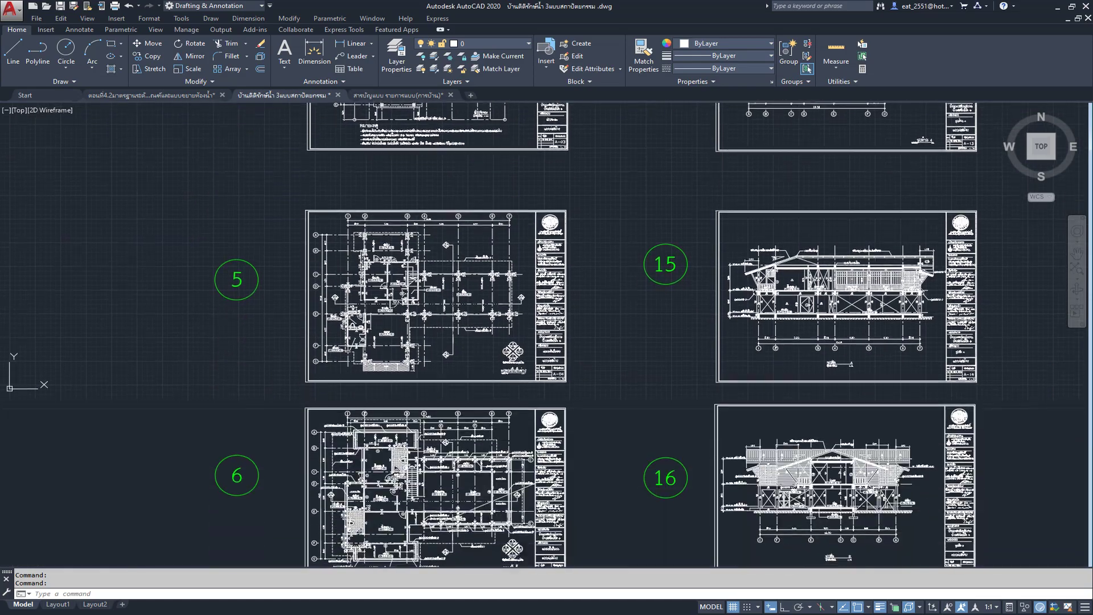
scroll(555, 393, up, 5)
scroll(586, 342, up, 4)
scroll(561, 256, down, 4)
scroll(556, 418, down, 3)
Step: Pan along the title blocks of sheet 6, sheet 7 (A-06) and sheet 8 (A-07)
middle_drag(556, 417, 579, 218)
scroll(586, 364, up, 1)
scroll(566, 334, up, 5)
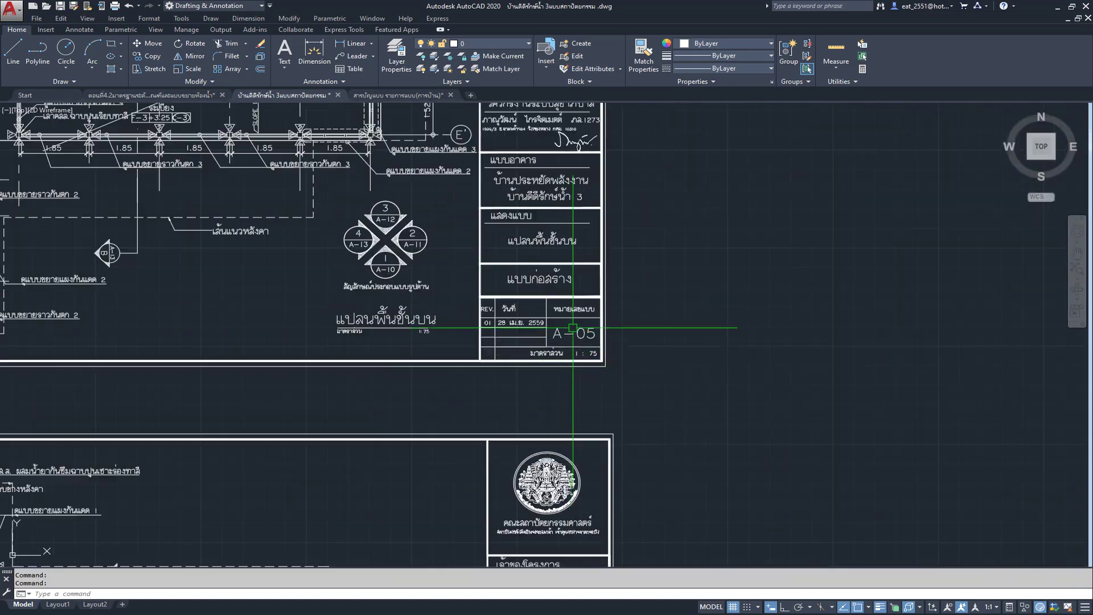
scroll(580, 410, down, 6)
middle_drag(581, 409, 598, 273)
scroll(577, 410, up, 6)
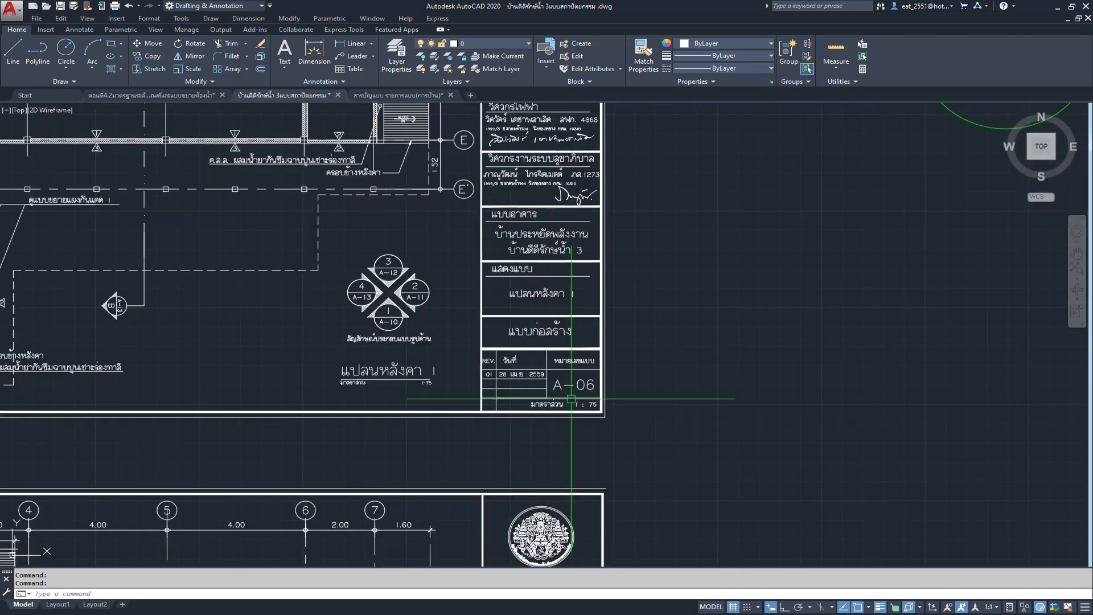
scroll(563, 341, down, 5)
middle_drag(561, 521, 561, 330)
middle_drag(558, 463, 559, 366)
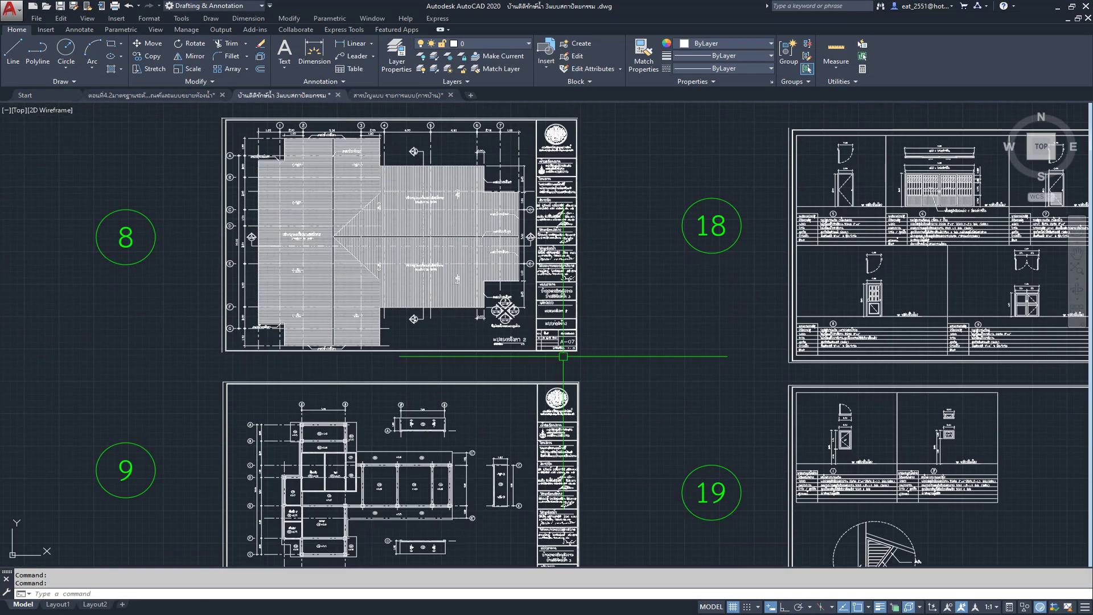
scroll(566, 349, up, 5)
scroll(554, 318, down, 3)
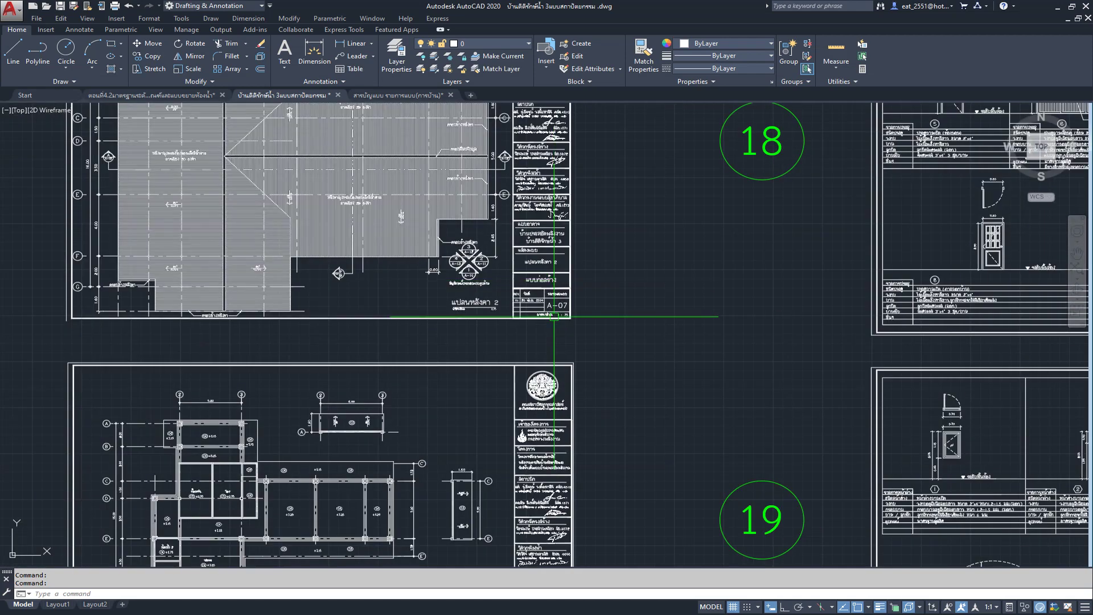
scroll(550, 315, down, 2)
scroll(540, 311, down, 2)
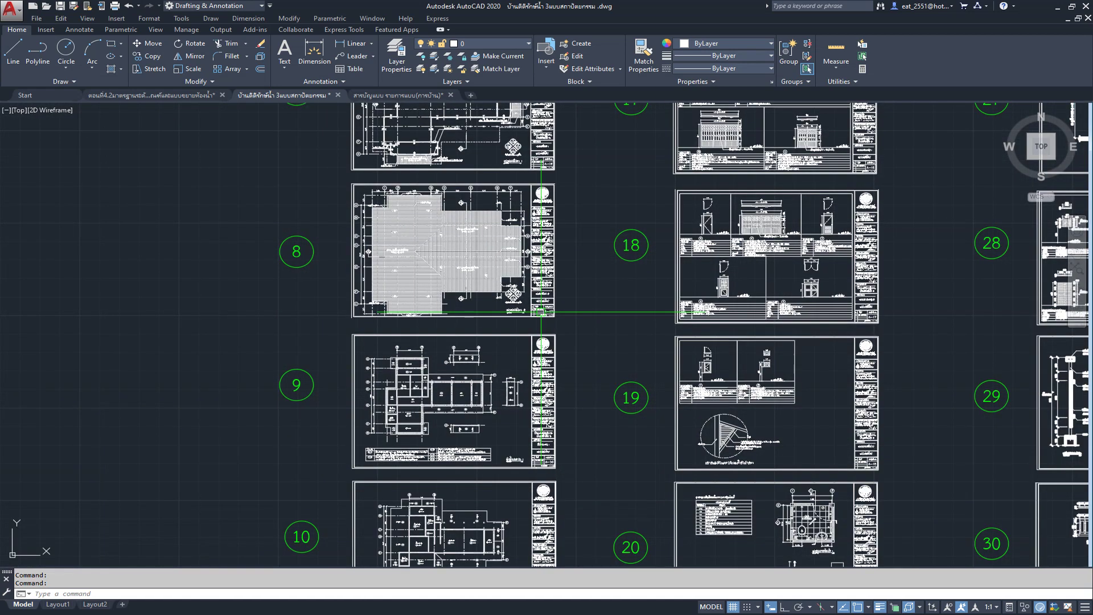
Step: Pan back to sheets 5–7 and 15–17 and settle on sheet 5's A-04 floor plan
middle_drag(541, 312, 529, 487)
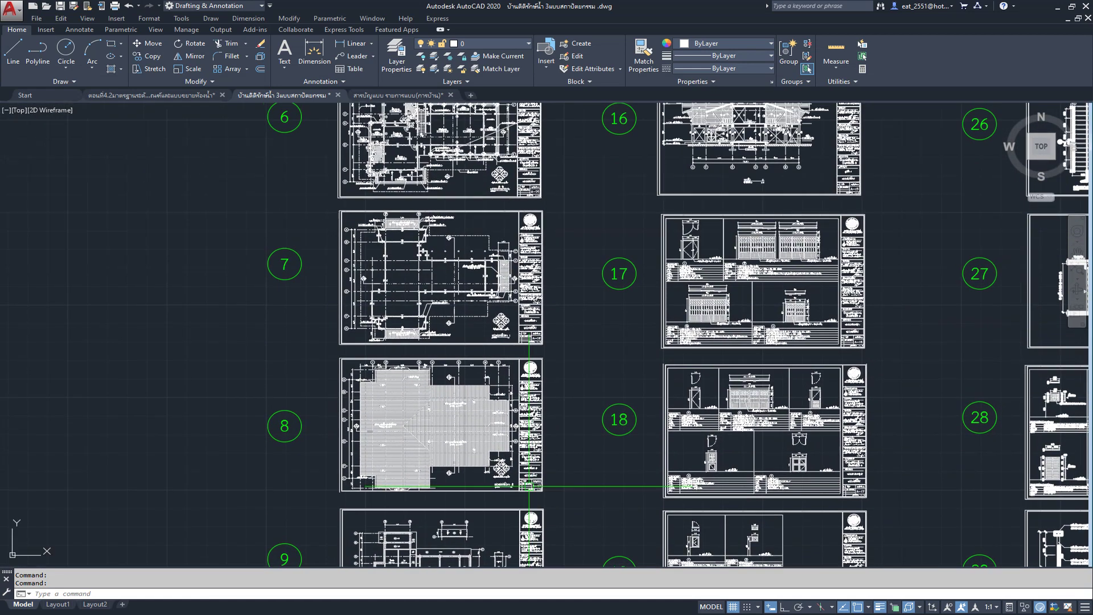
middle_drag(530, 377, 521, 578)
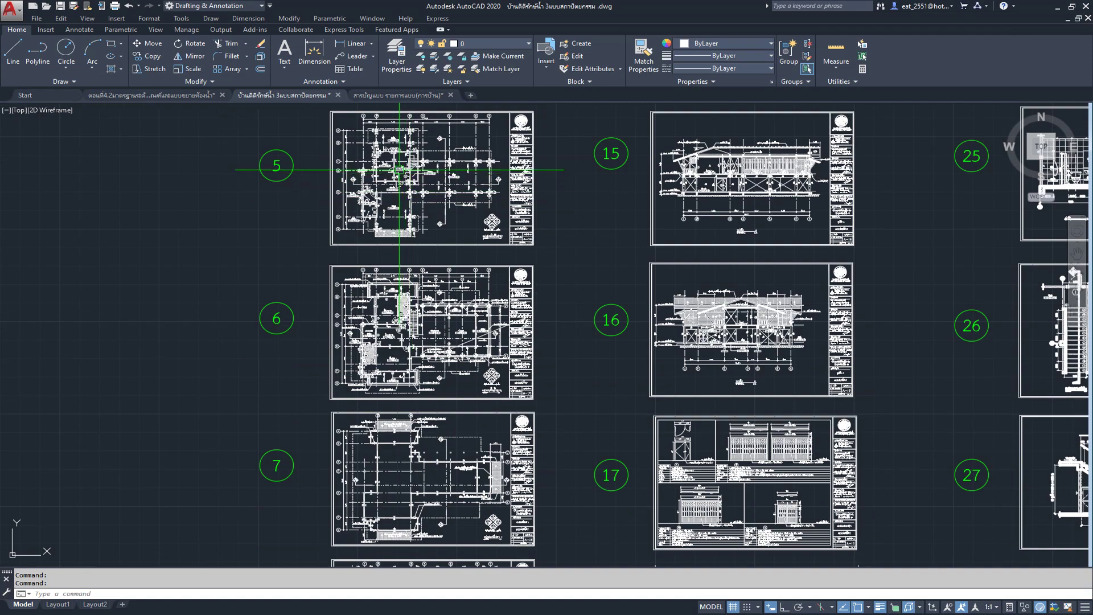
scroll(399, 169, up, 5)
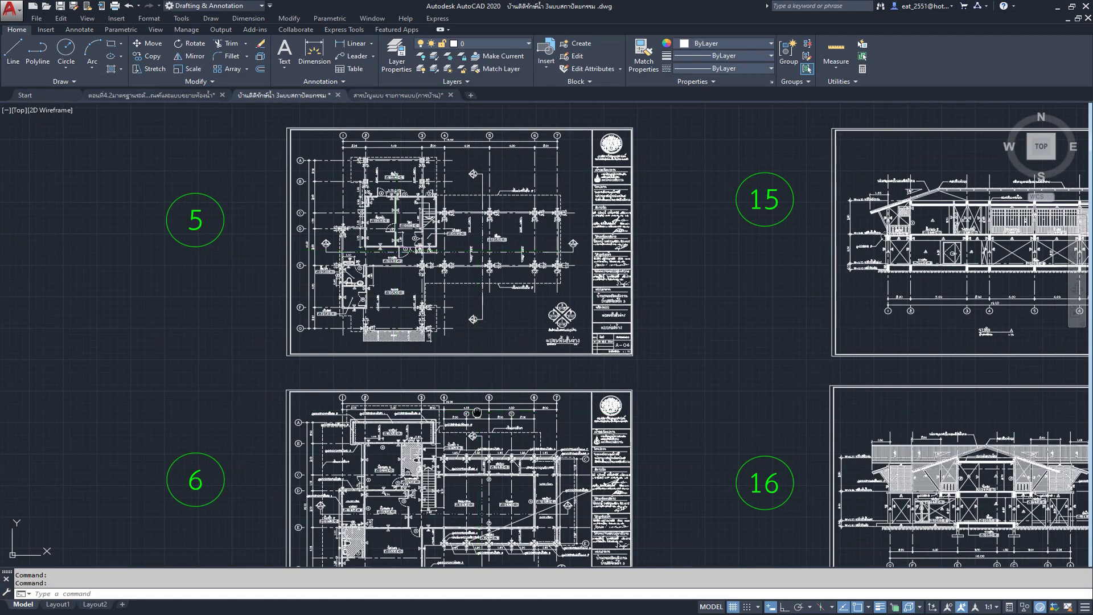
middle_drag(391, 475, 387, 312)
scroll(387, 314, up, 2)
scroll(387, 314, up, 1)
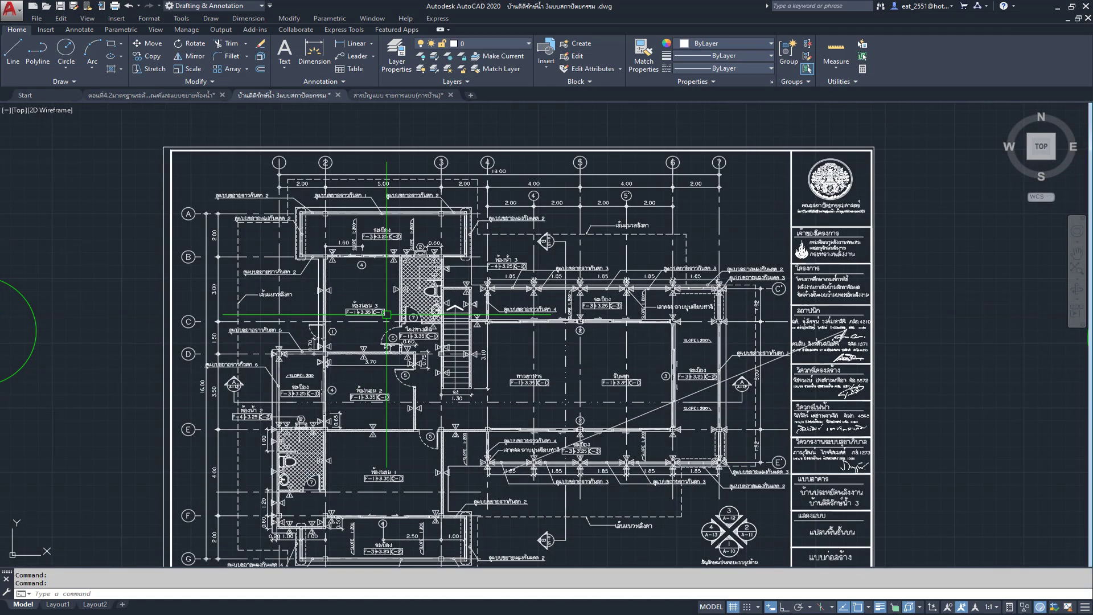
scroll(404, 284, up, 3)
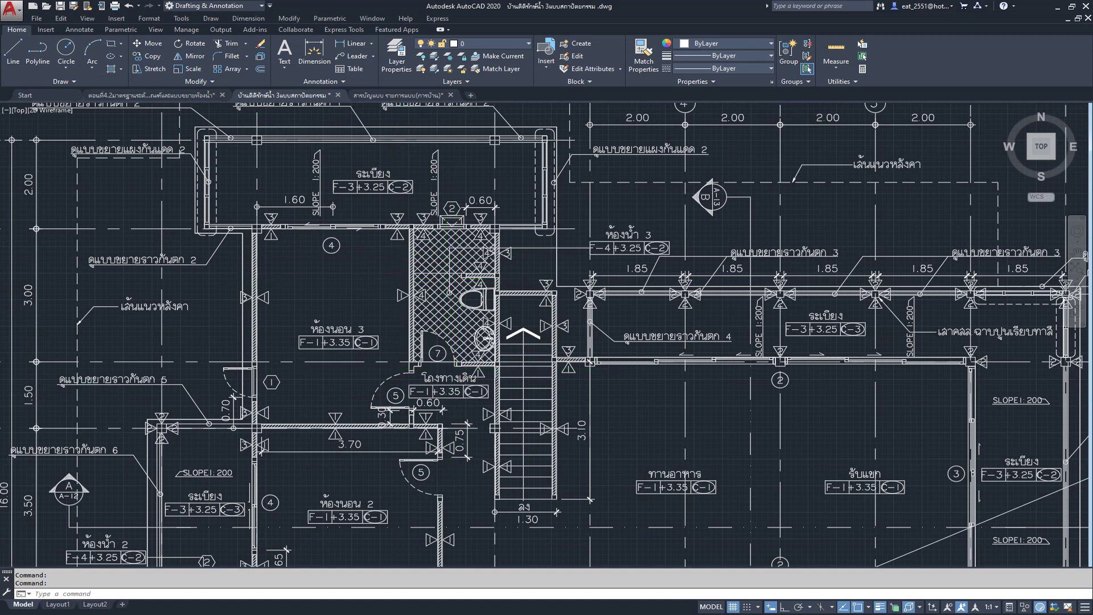
scroll(426, 259, down, 4)
scroll(428, 271, down, 2)
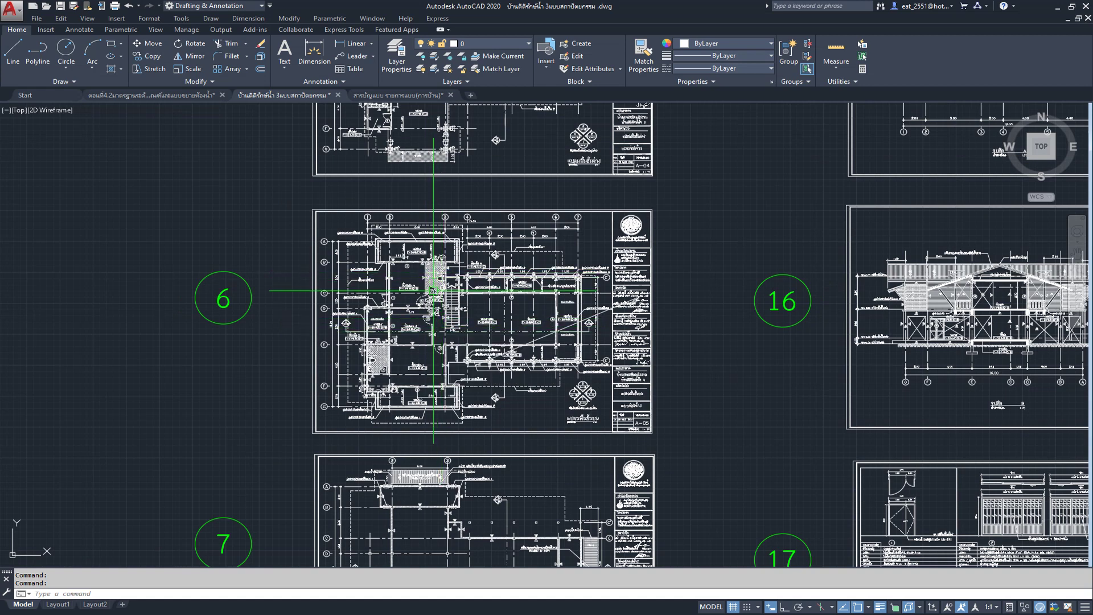
scroll(419, 277, down, 3)
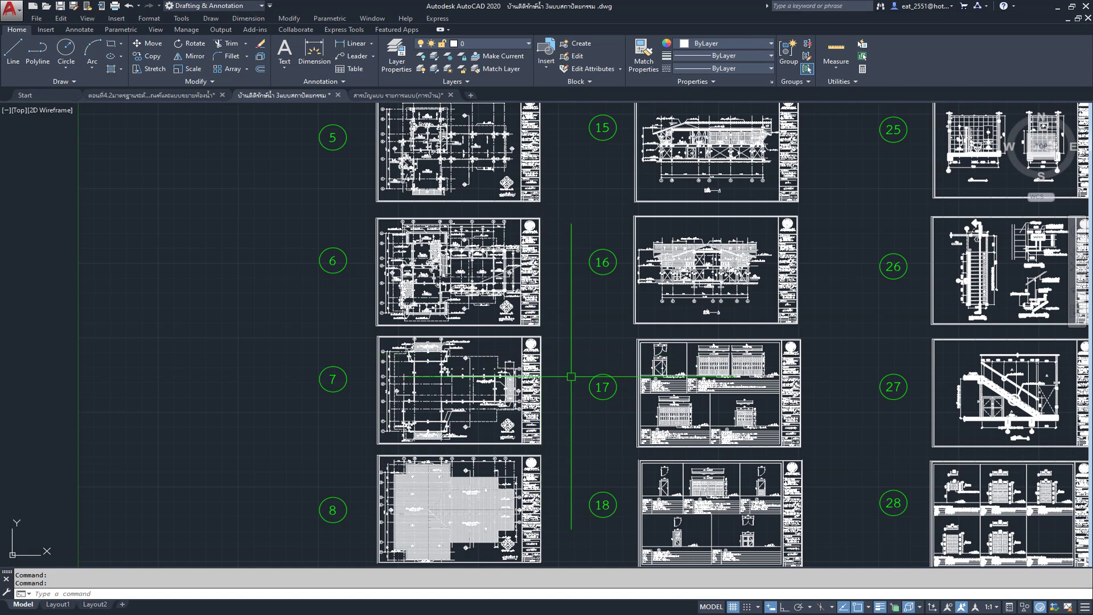
scroll(470, 305, up, 1)
middle_drag(415, 114, 415, 159)
scroll(411, 212, up, 4)
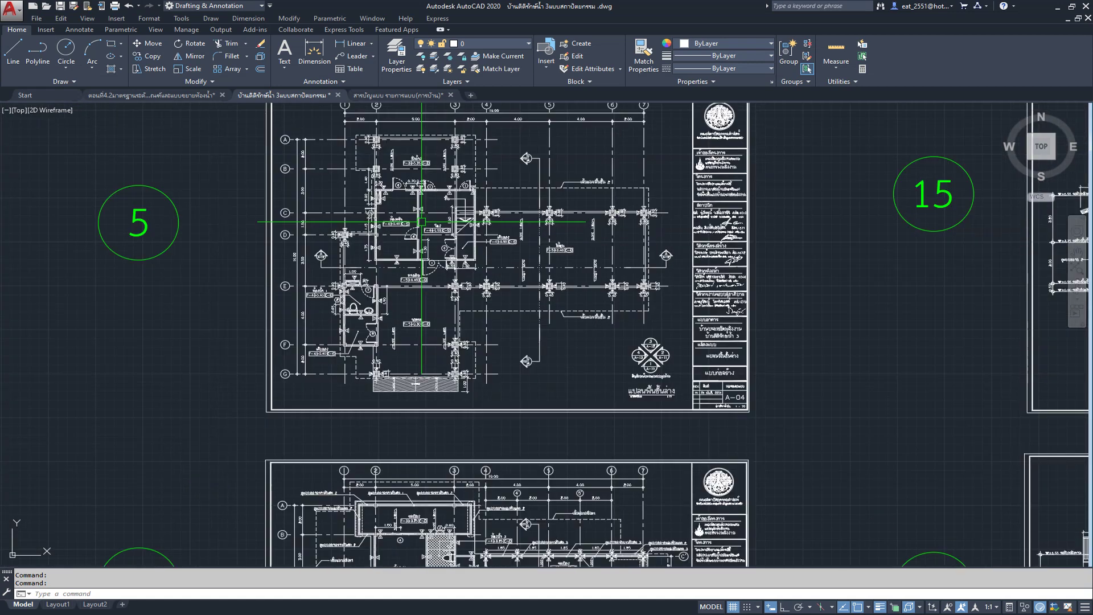
scroll(340, 317, up, 2)
scroll(365, 304, up, 2)
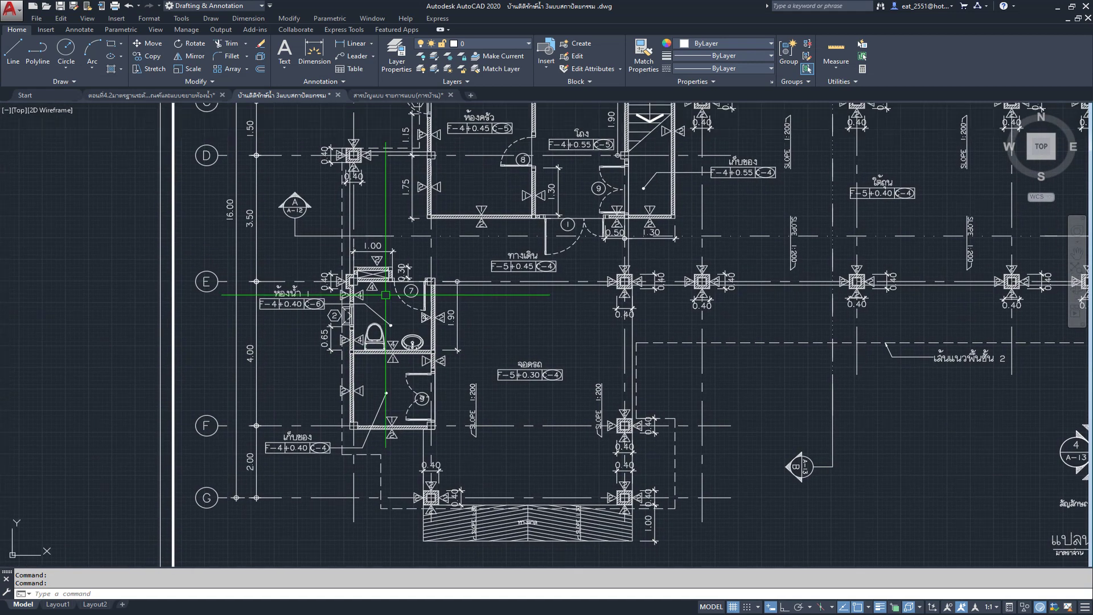
scroll(386, 295, down, 2)
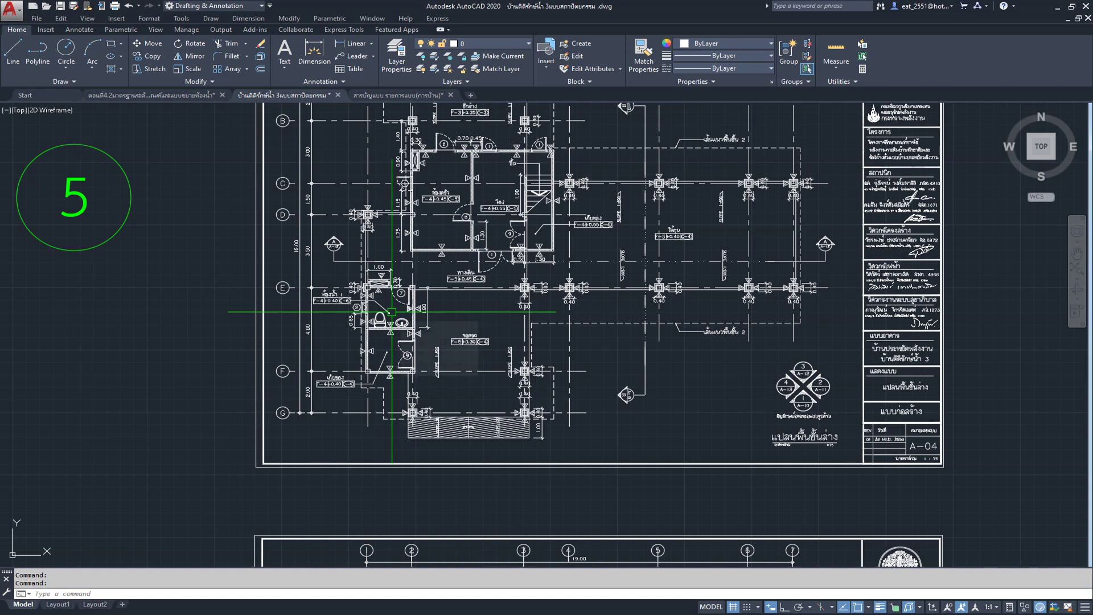
scroll(392, 311, down, 2)
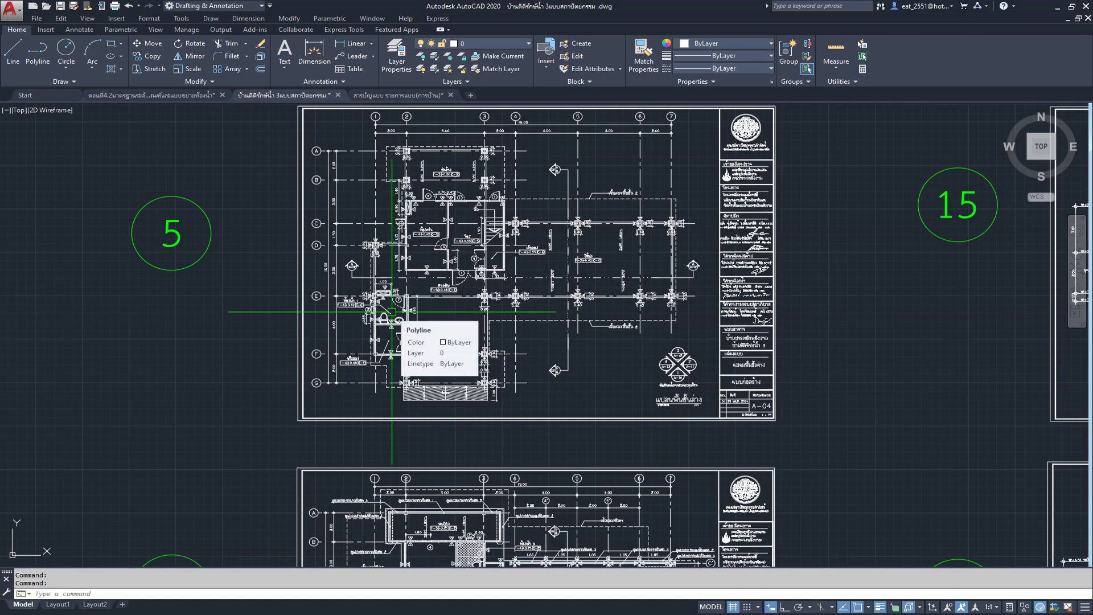
scroll(391, 312, down, 1)
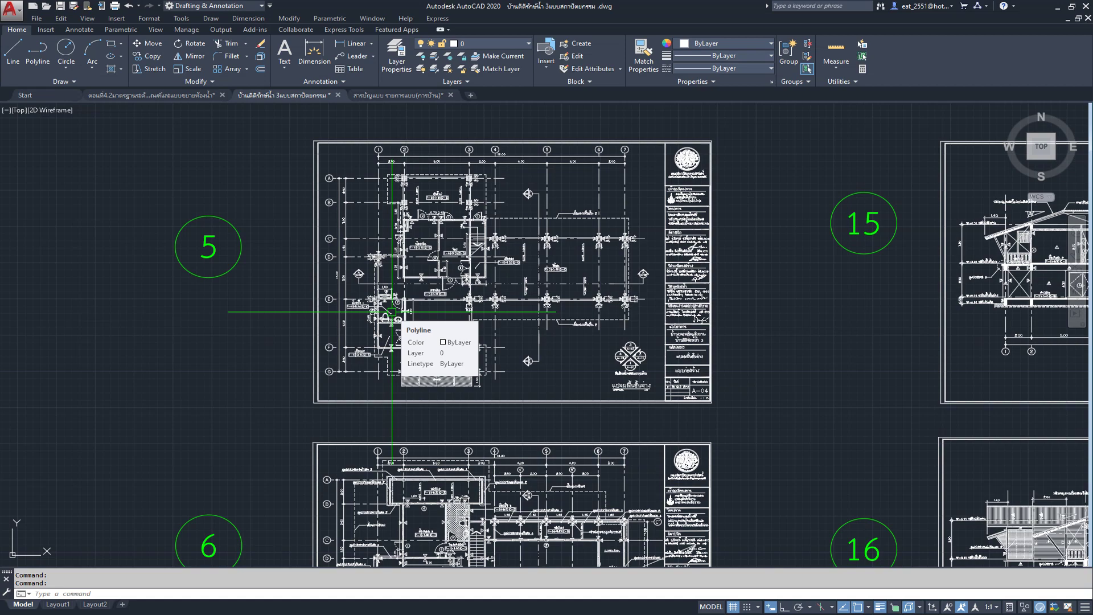
scroll(490, 256, down, 5)
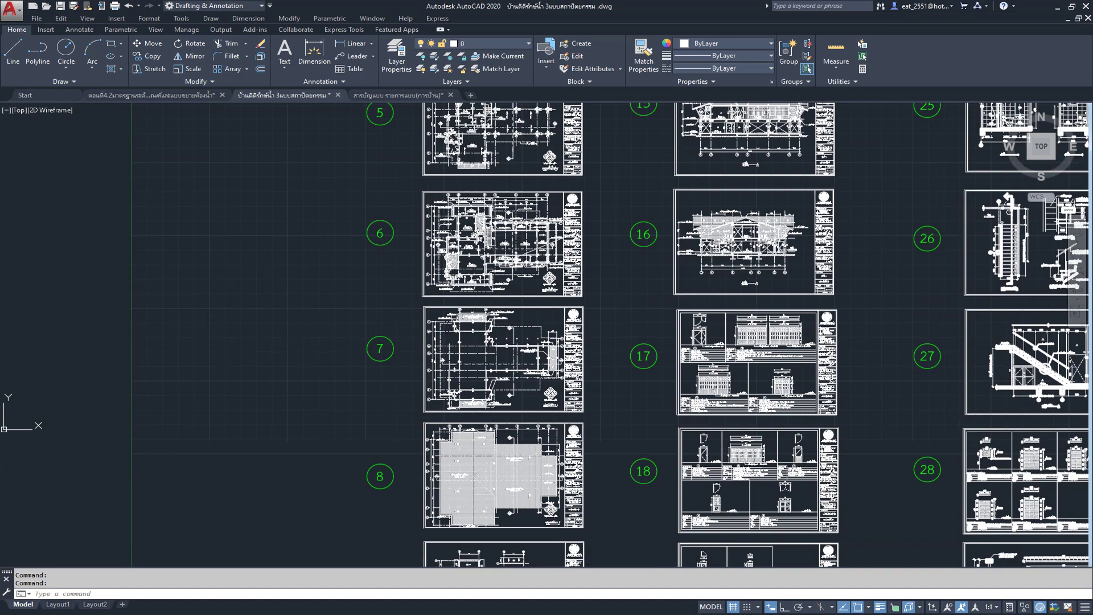
scroll(487, 326, up, 3)
scroll(489, 290, down, 1)
scroll(473, 305, down, 3)
scroll(470, 303, down, 1)
scroll(471, 302, down, 1)
scroll(546, 336, down, 1)
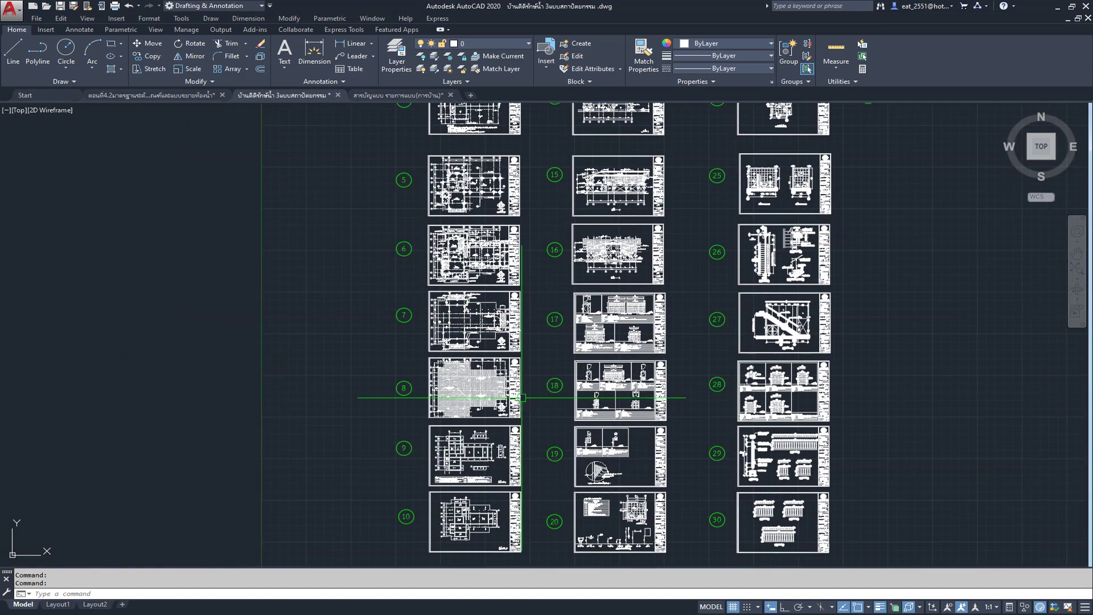
scroll(560, 338, down, 1)
middle_drag(561, 339, 561, 383)
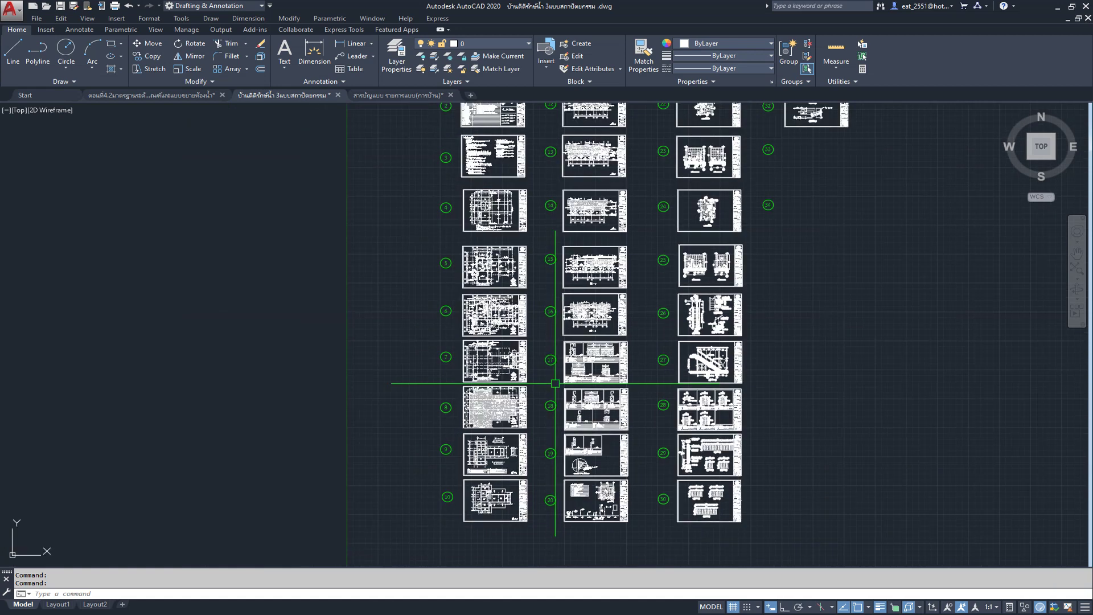
scroll(558, 399, down, 1)
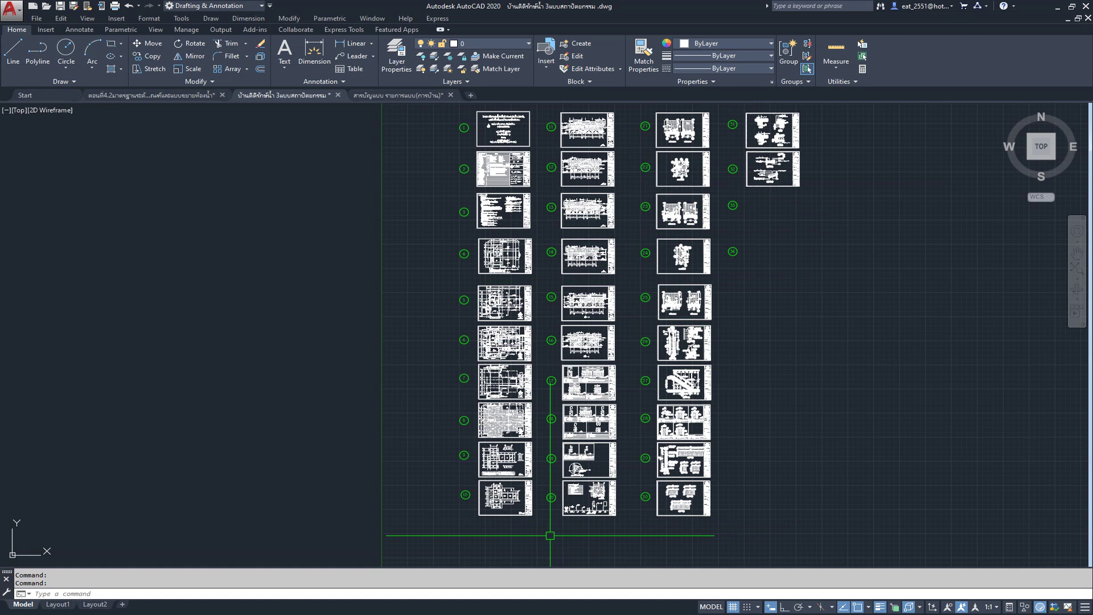
scroll(590, 516, up, 3)
scroll(603, 471, up, 4)
scroll(603, 471, up, 3)
scroll(586, 433, up, 1)
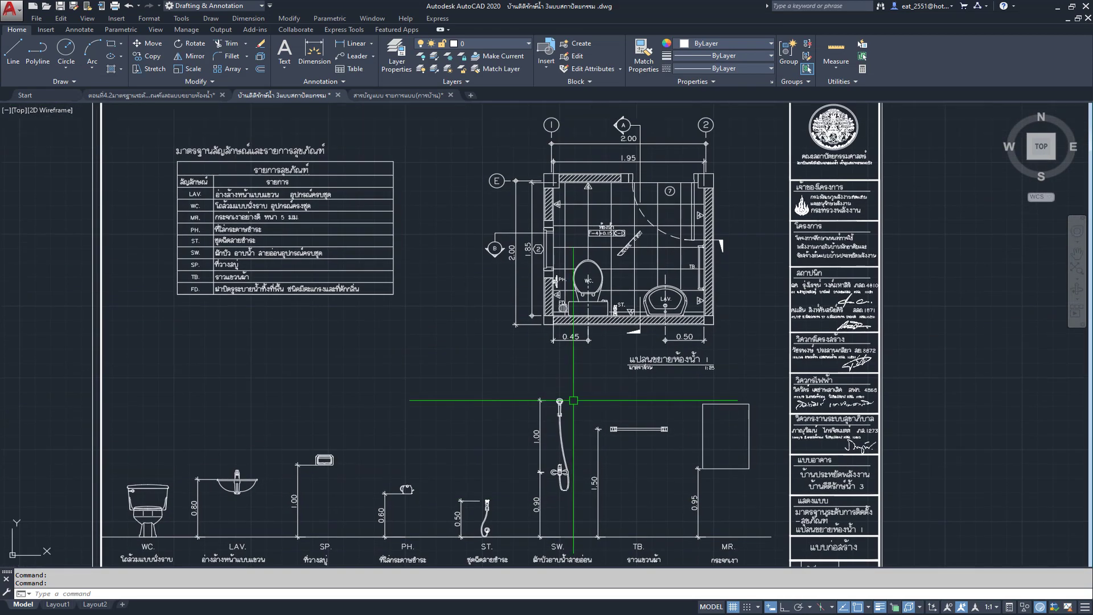
scroll(573, 400, down, 1)
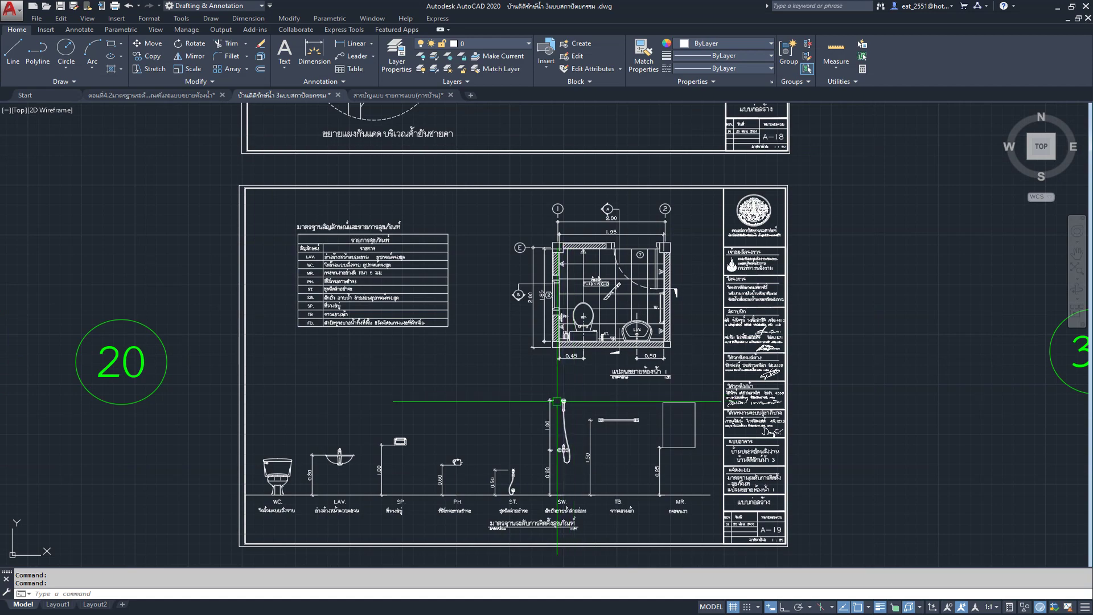
scroll(515, 438, down, 5)
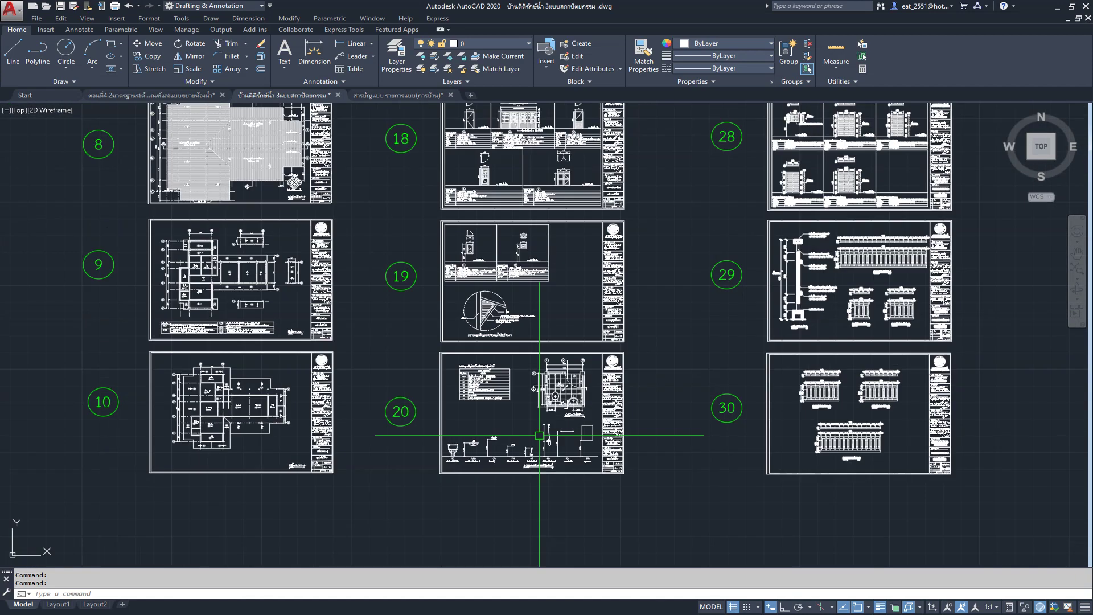
scroll(419, 293, up, 1)
middle_drag(419, 293, 632, 571)
scroll(398, 254, up, 2)
middle_drag(397, 254, 515, 391)
scroll(524, 513, up, 1)
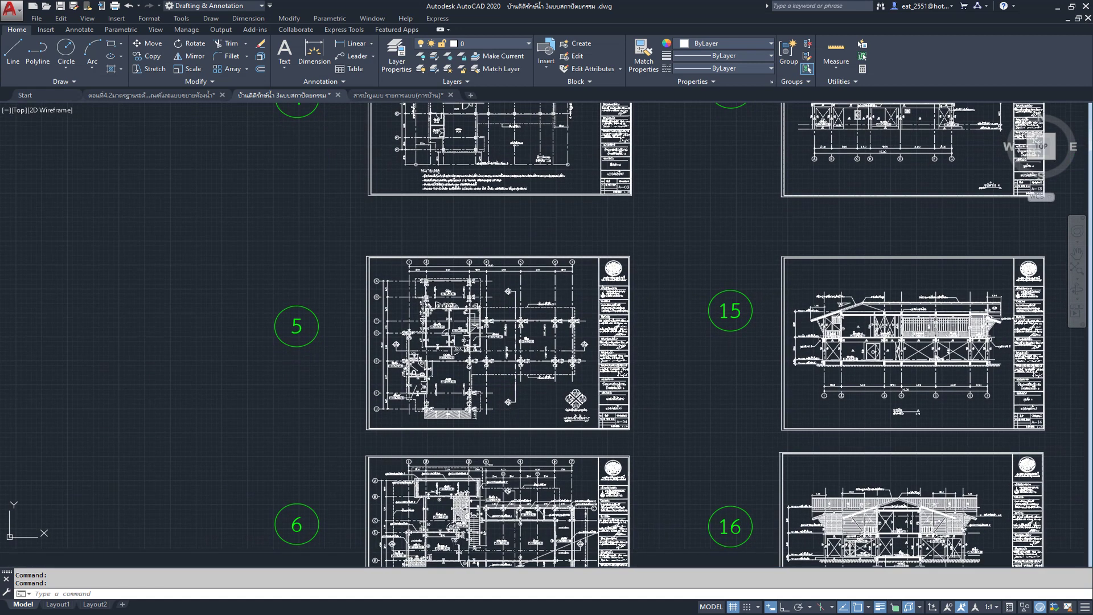
click(46, 5)
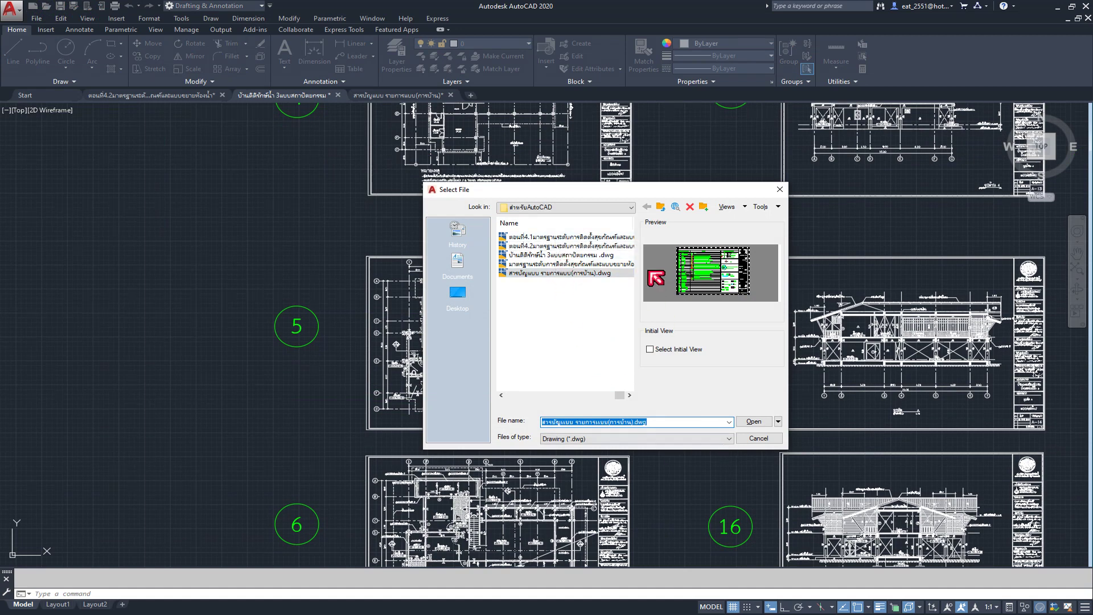
Step: Open the drawing 'ตอนที่2.7การเขียน A-04แปลนพื้นชั้นล่าง(ภาพบ้าน).dwg' with the A-04 ground-floor plan
click(557, 395)
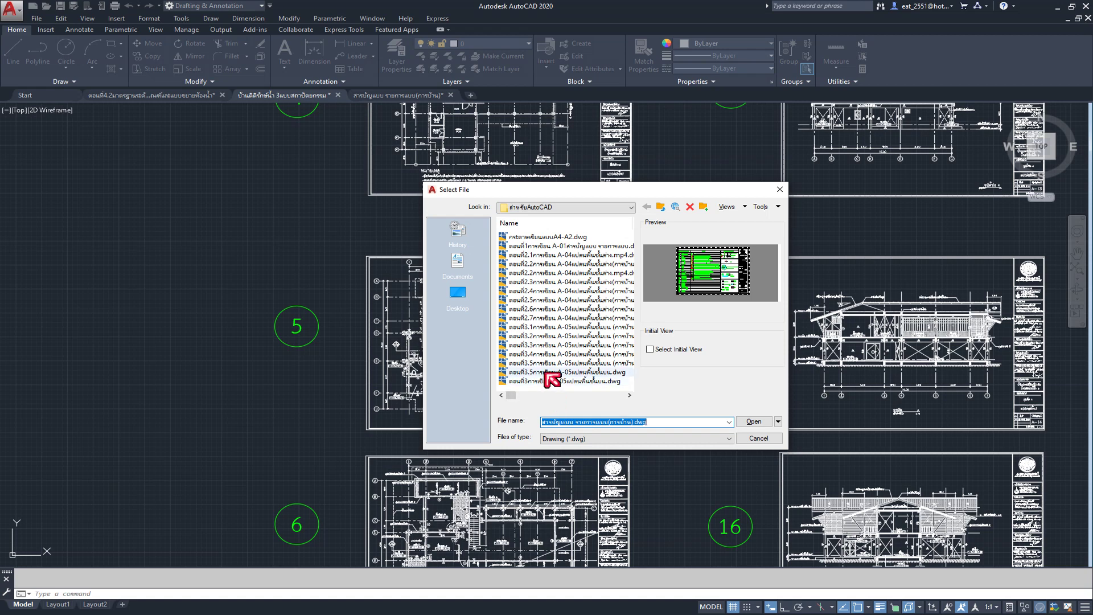
click(543, 371)
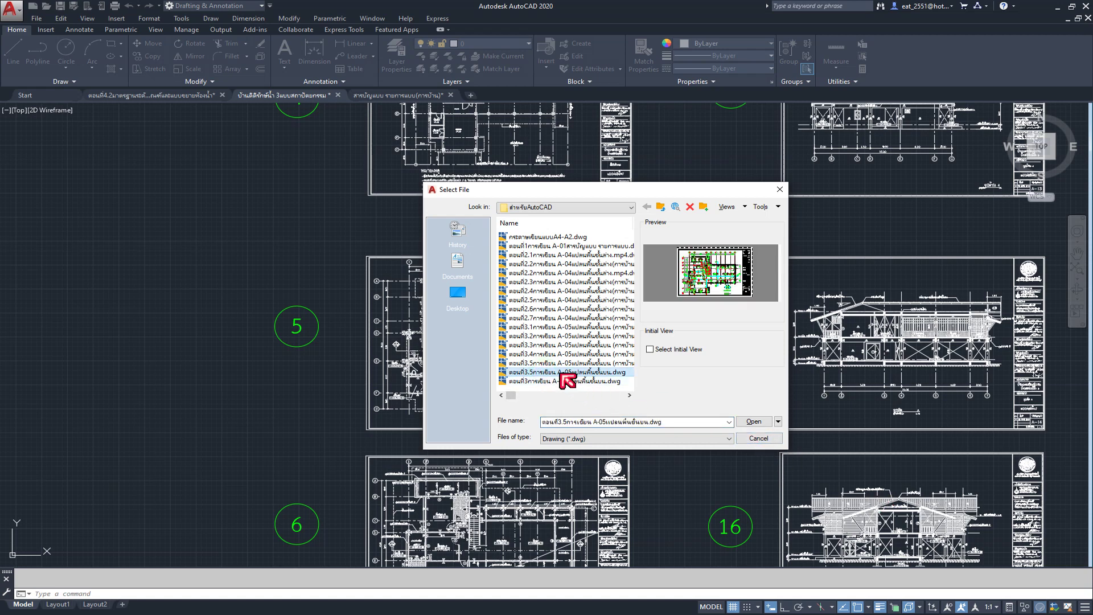
click(548, 318)
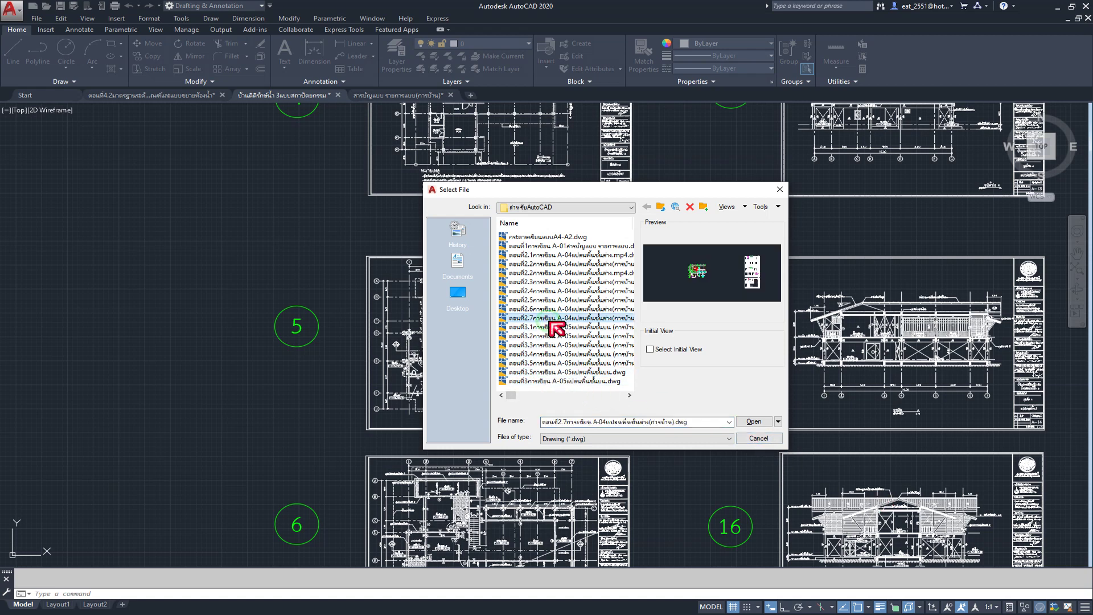
click(752, 422)
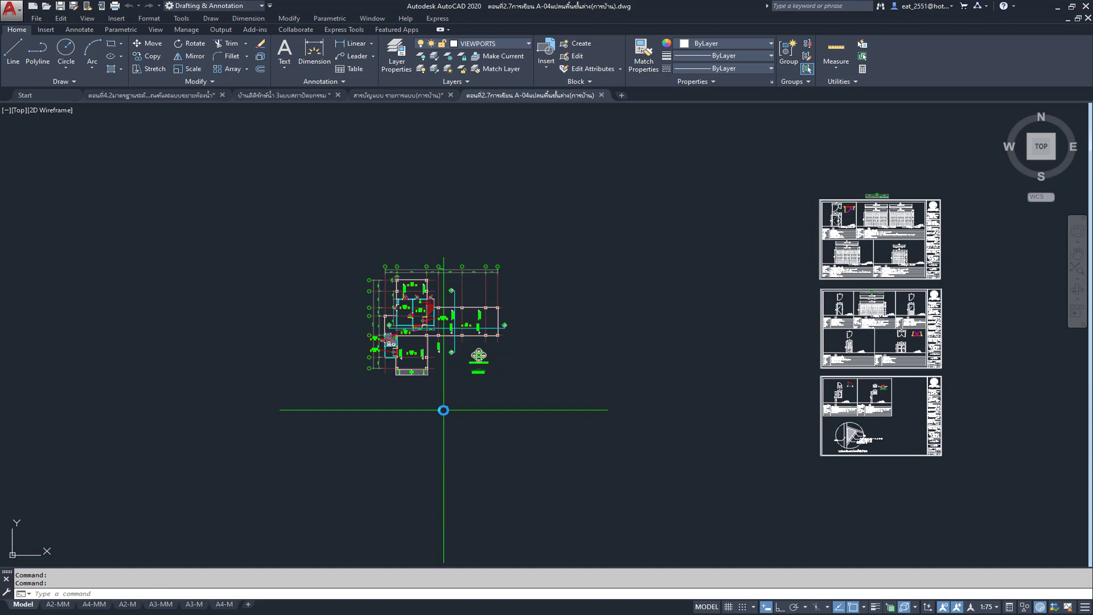
scroll(390, 344, up, 1)
scroll(388, 350, up, 2)
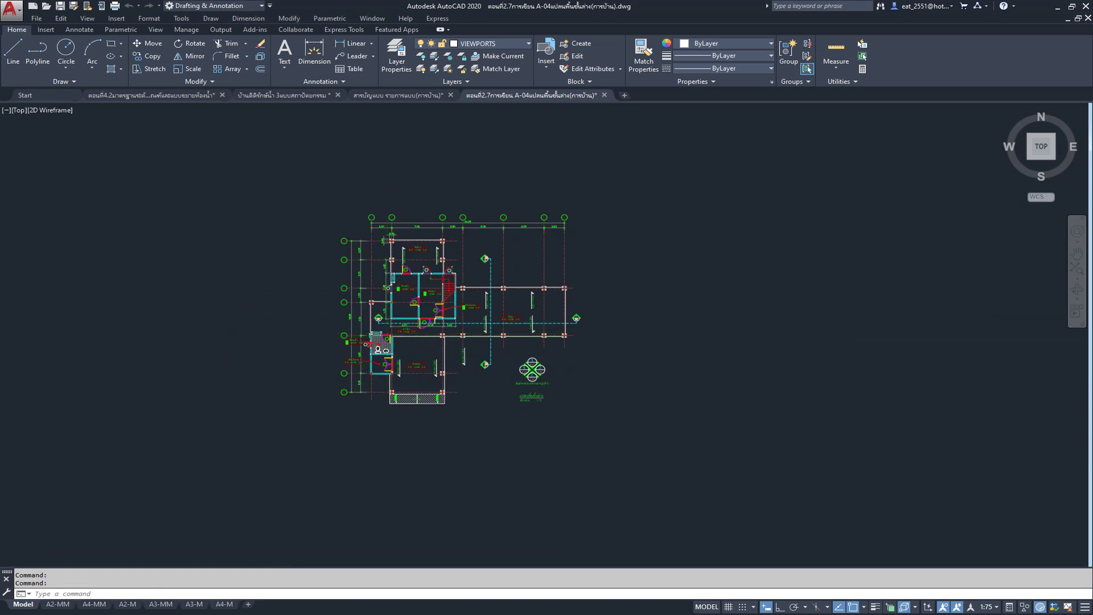
scroll(386, 365, up, 2)
scroll(387, 364, up, 2)
scroll(387, 364, up, 3)
scroll(365, 342, up, 1)
scroll(357, 327, up, 1)
scroll(358, 327, down, 2)
scroll(376, 342, down, 2)
scroll(398, 350, down, 2)
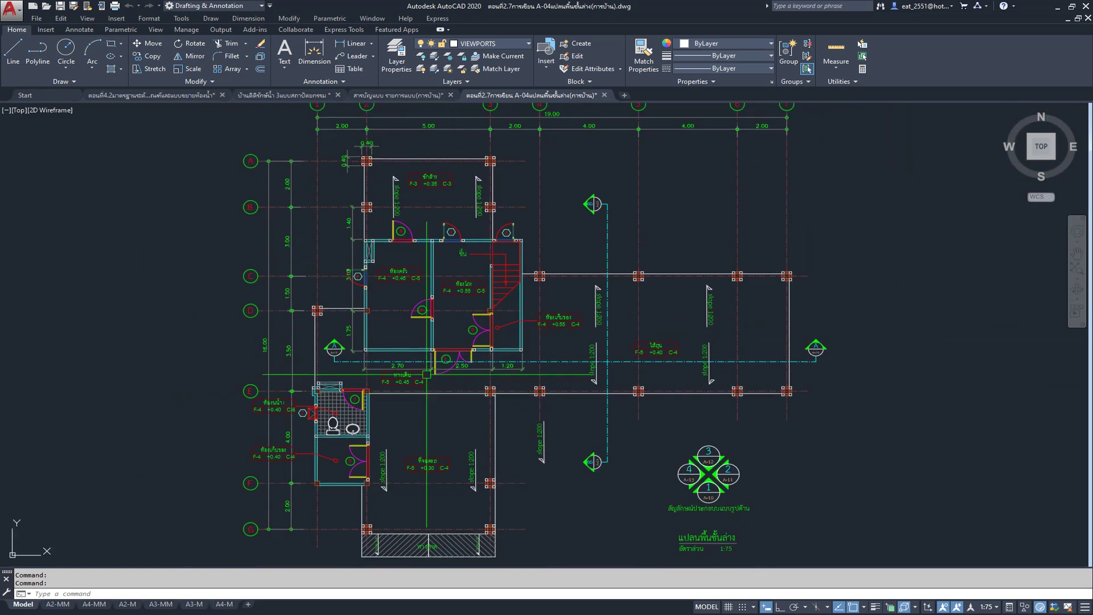
scroll(426, 358, down, 1)
click(426, 359)
click(512, 424)
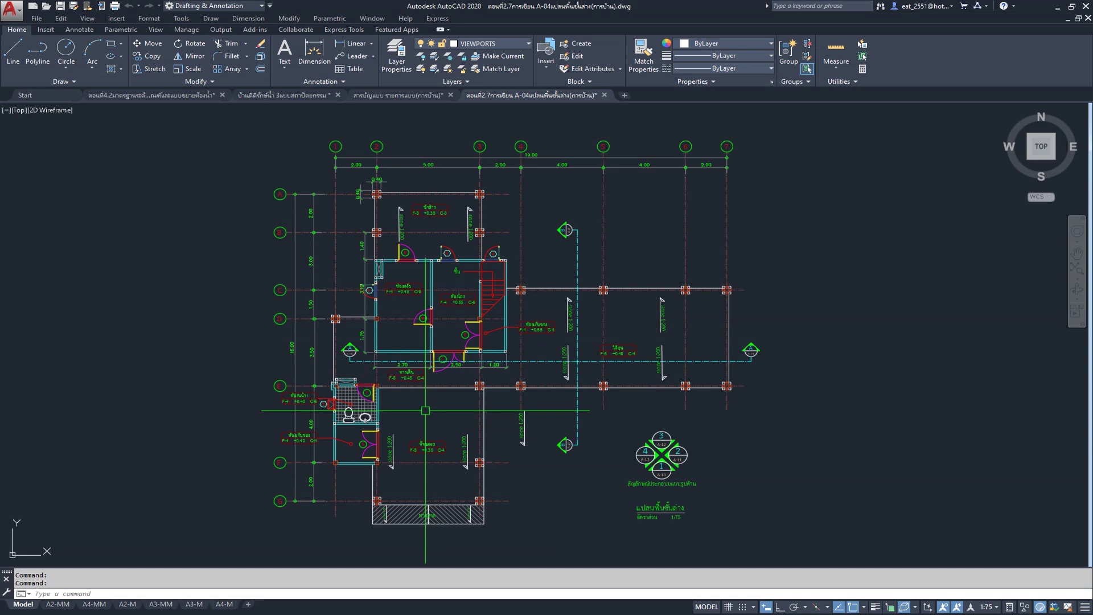
scroll(569, 402, up, 5)
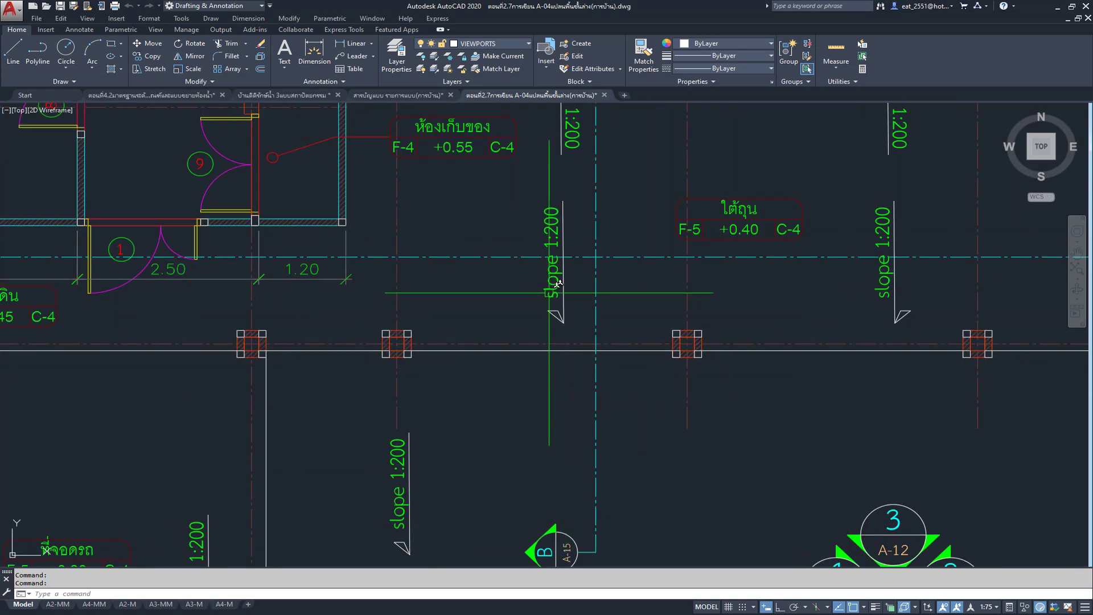
scroll(560, 305, down, 1)
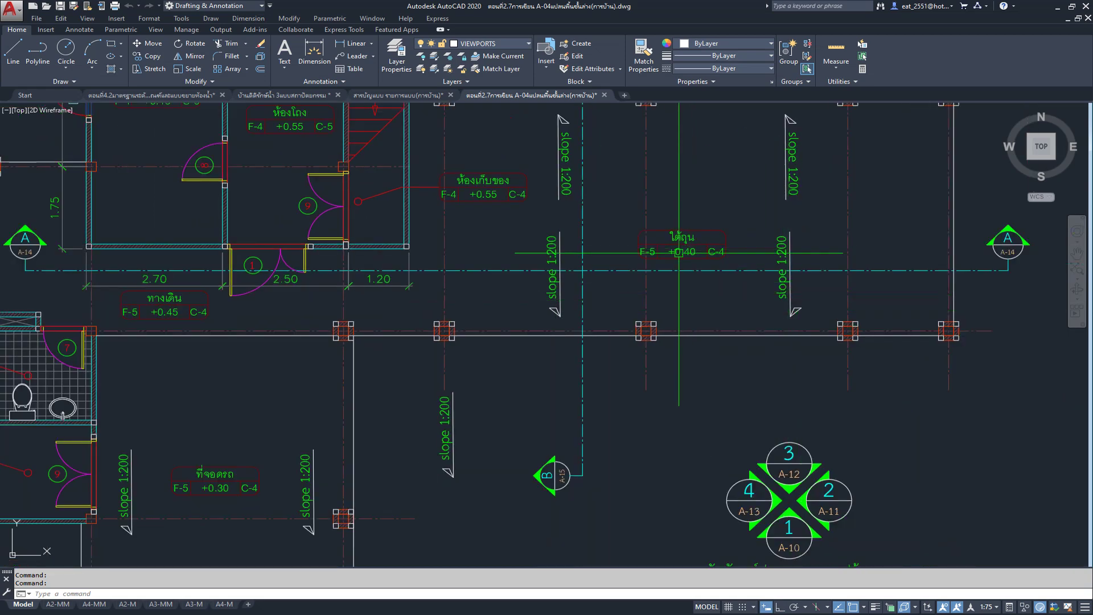
scroll(661, 308, down, 2)
scroll(630, 386, up, 1)
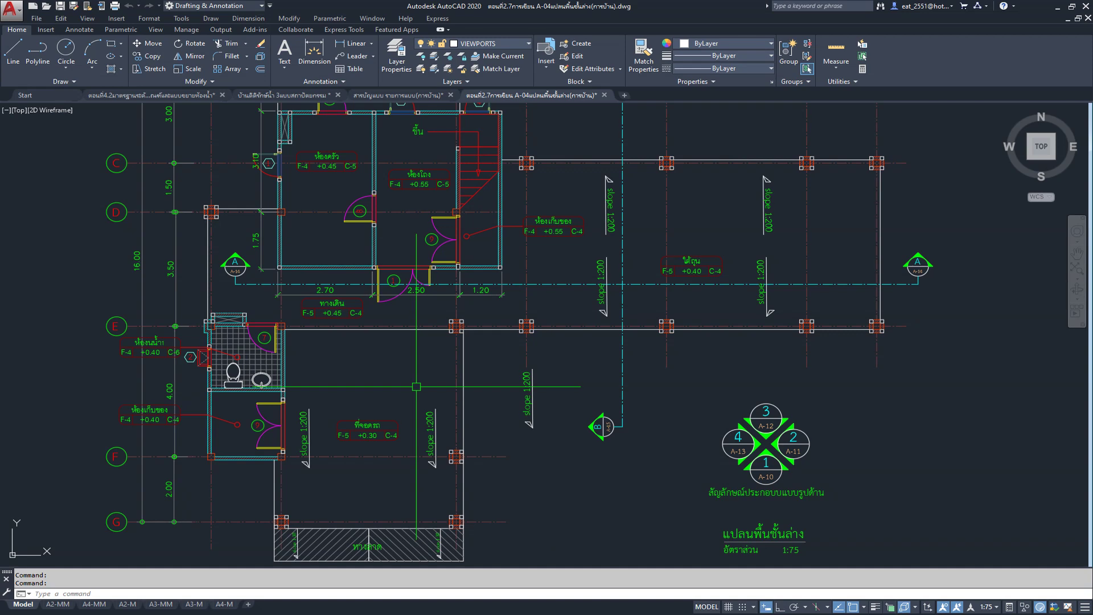
scroll(243, 336, up, 5)
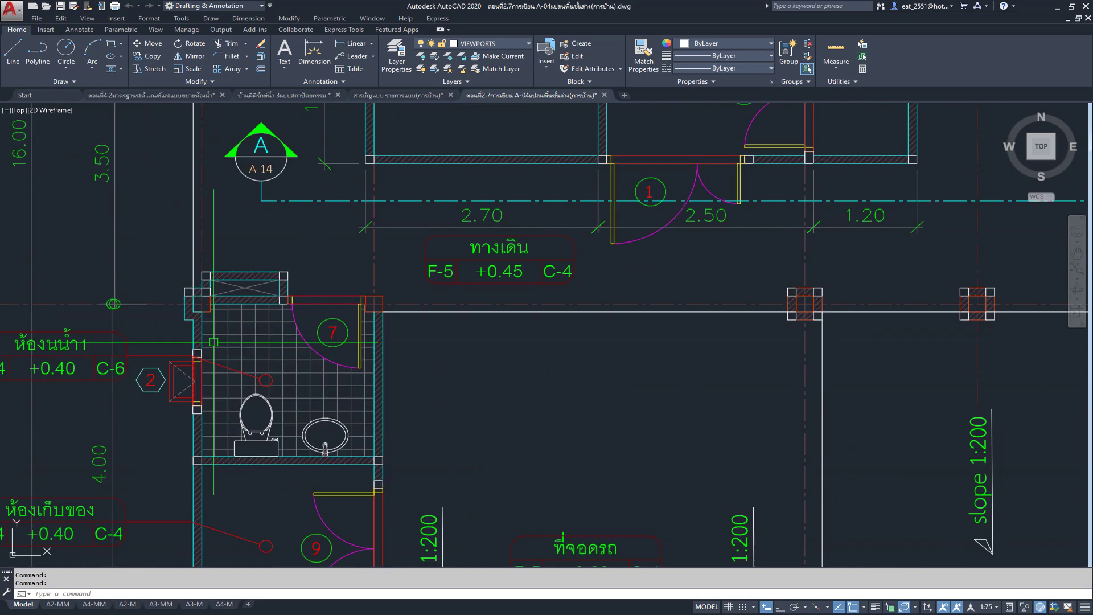
middle_drag(160, 420, 345, 281)
scroll(346, 280, up, 4)
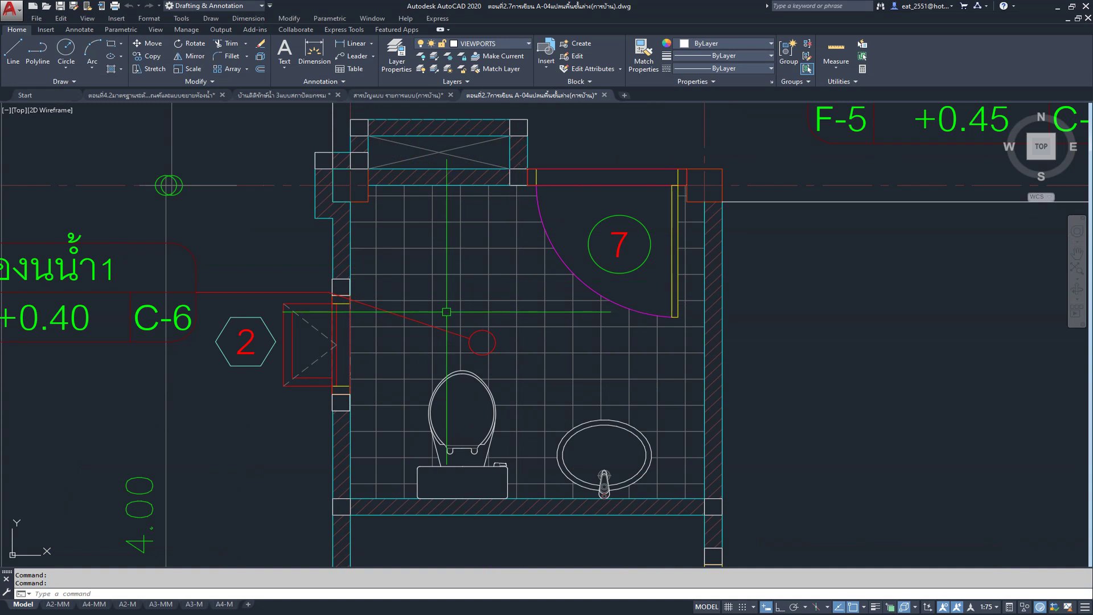
scroll(454, 303, down, 2)
middle_drag(454, 302, 441, 273)
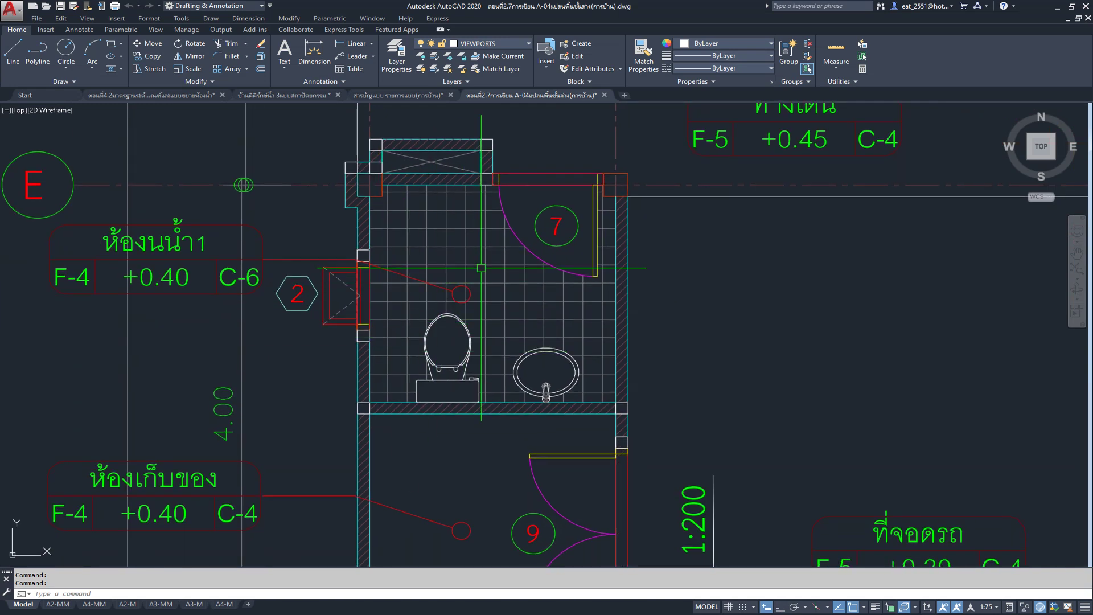
scroll(489, 314, down, 2)
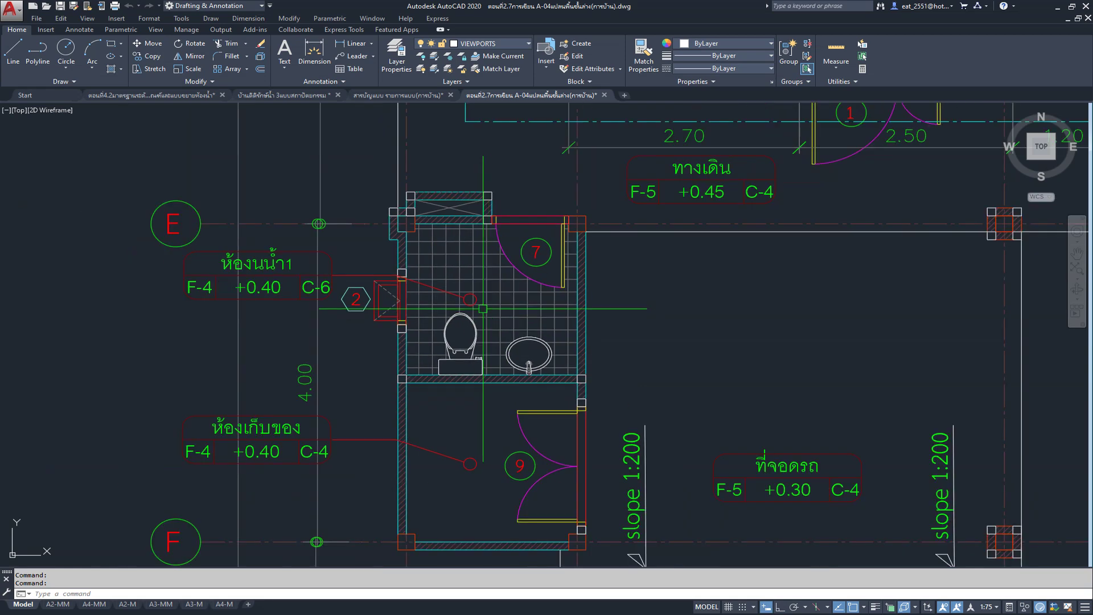
scroll(225, 275, up, 1)
scroll(225, 275, up, 3)
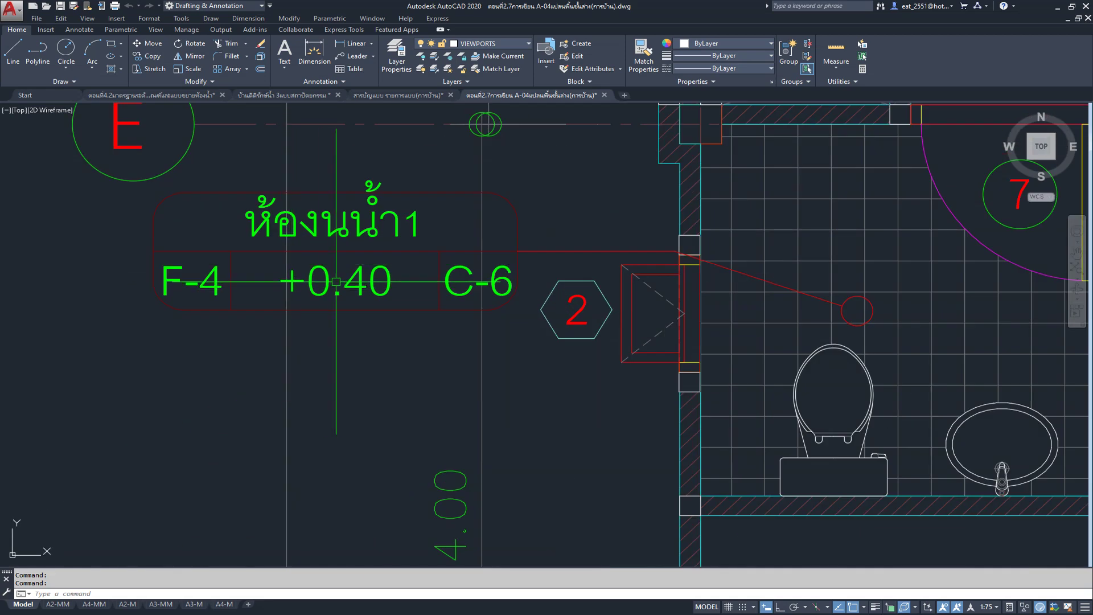
scroll(354, 305, down, 3)
scroll(642, 277, up, 1)
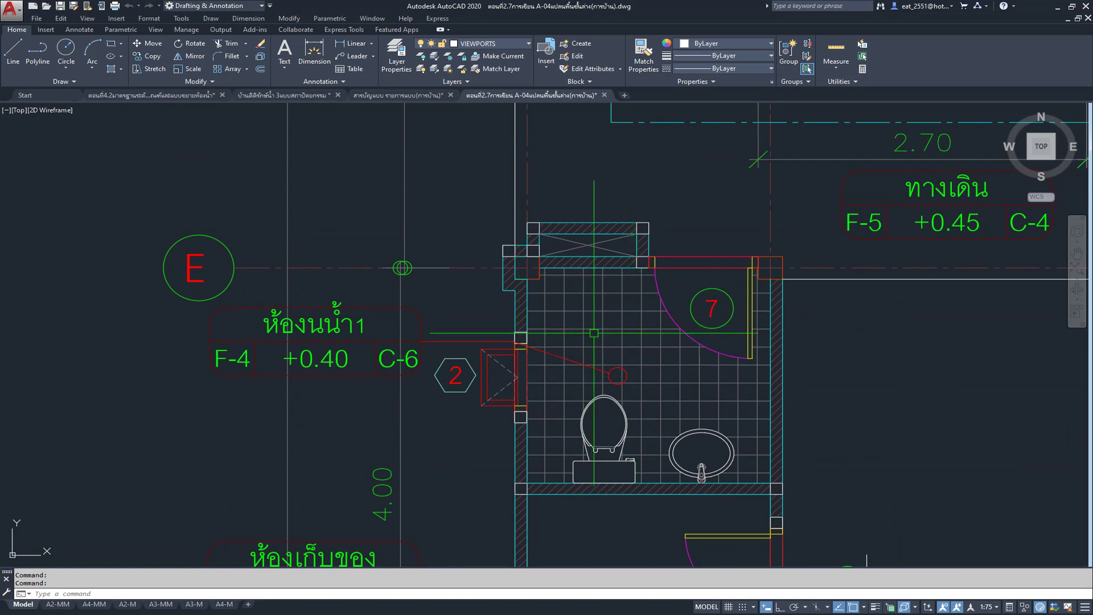
scroll(632, 342, up, 2)
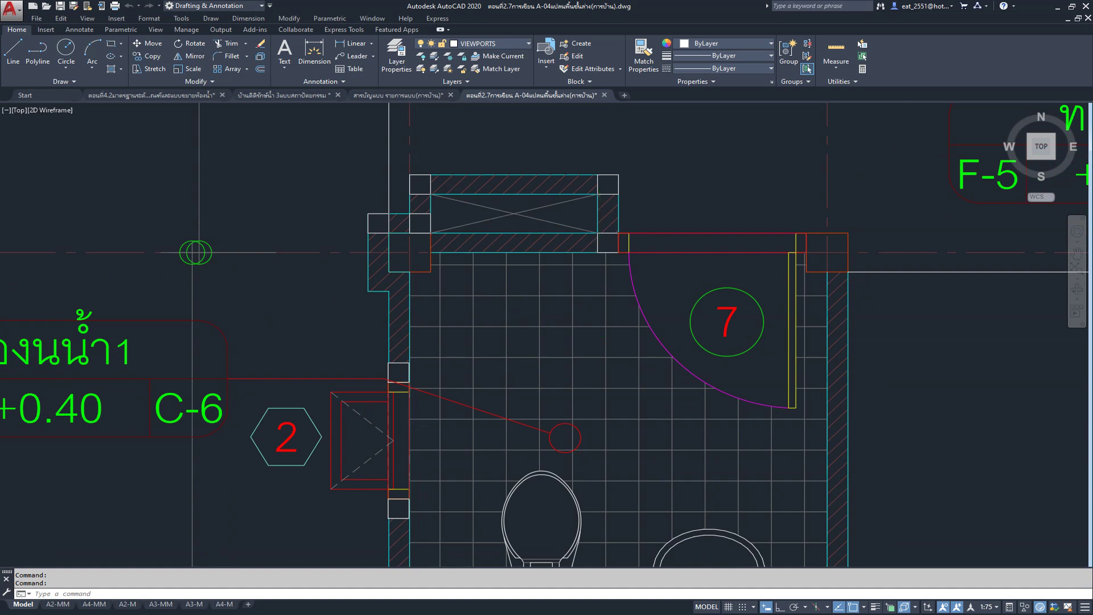
scroll(599, 341, down, 1)
scroll(594, 348, down, 1)
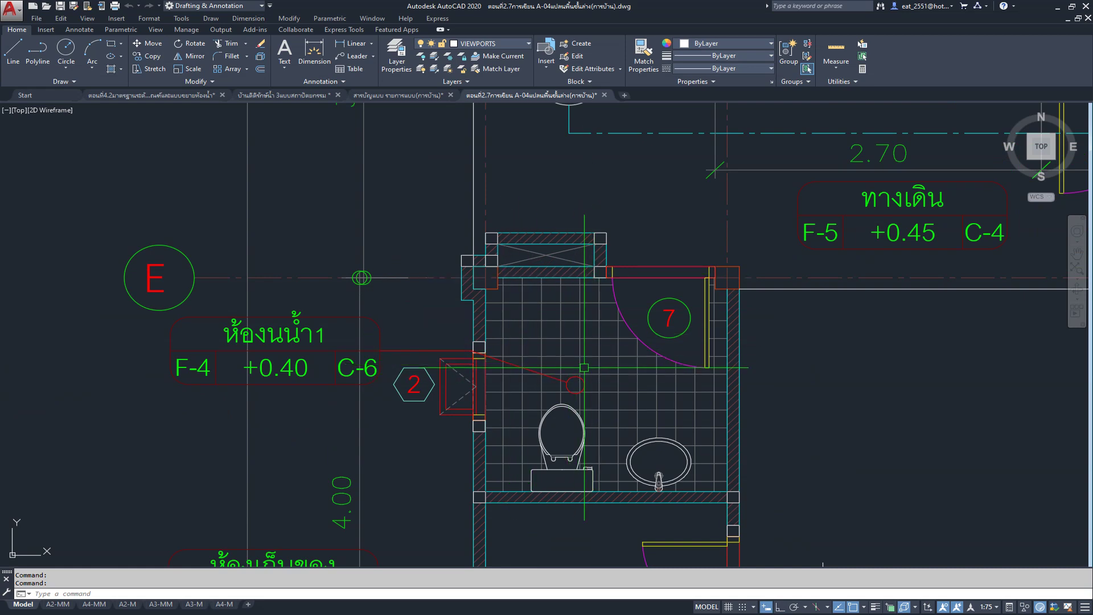
scroll(626, 376, up, 1)
scroll(512, 295, down, 2)
middle_drag(513, 295, 525, 279)
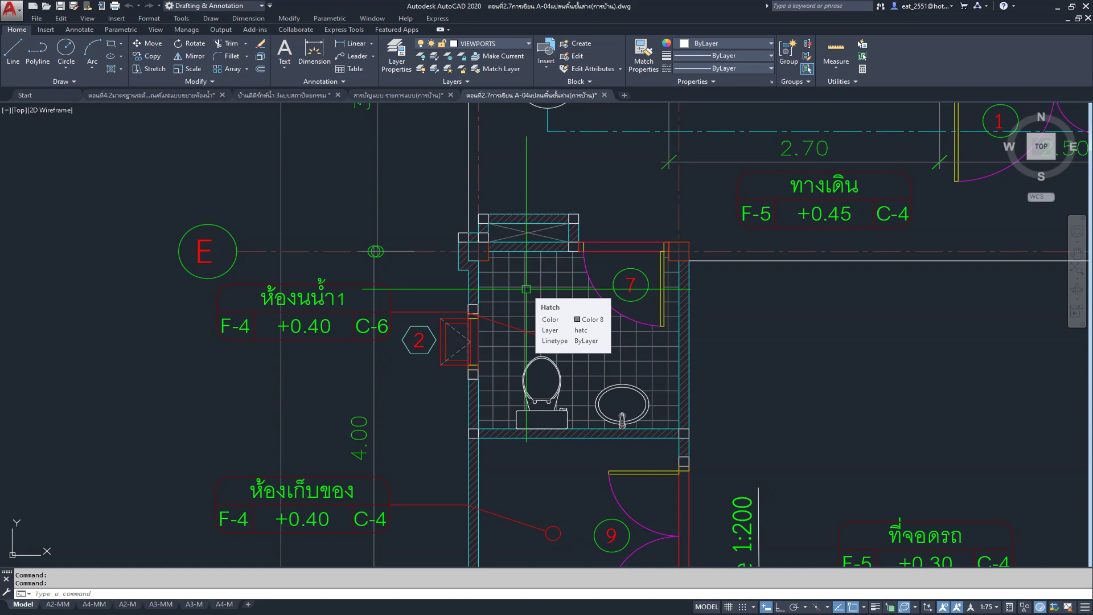
scroll(526, 289, down, 2)
scroll(526, 289, down, 2)
scroll(501, 319, down, 2)
scroll(468, 348, up, 2)
scroll(468, 349, up, 1)
scroll(468, 348, down, 1)
scroll(470, 352, up, 1)
scroll(472, 354, down, 1)
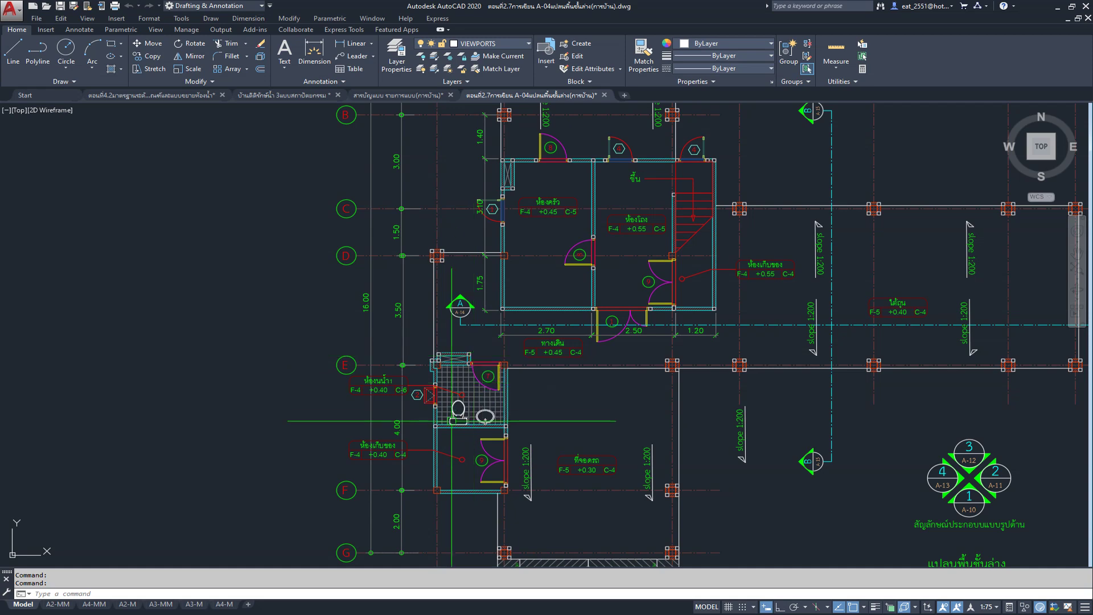
scroll(456, 381, up, 2)
scroll(443, 401, up, 2)
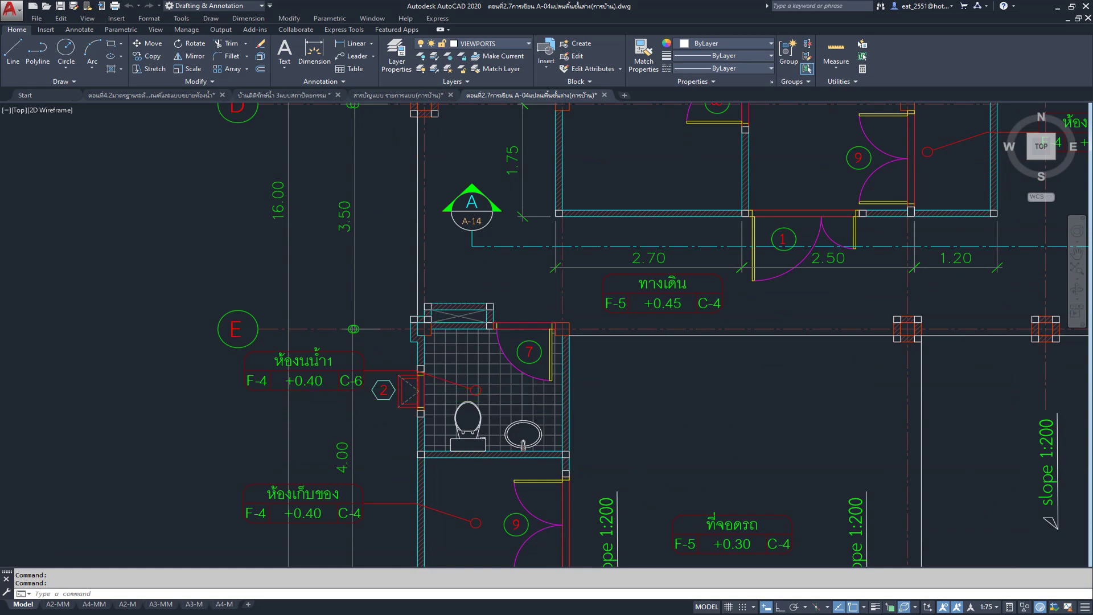
scroll(441, 398, down, 1)
scroll(439, 390, down, 1)
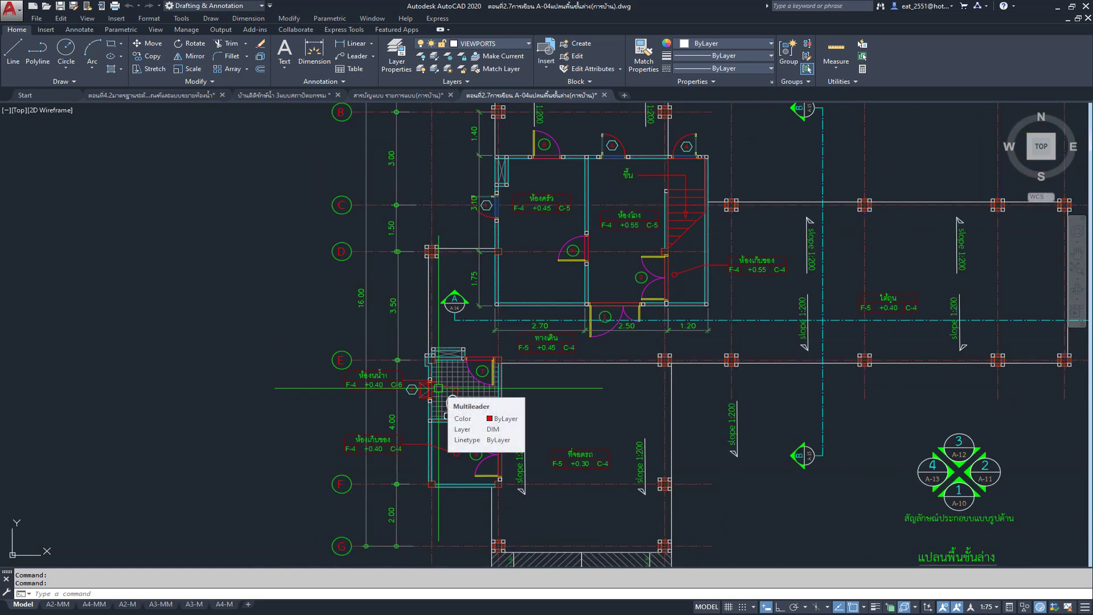
click(400, 93)
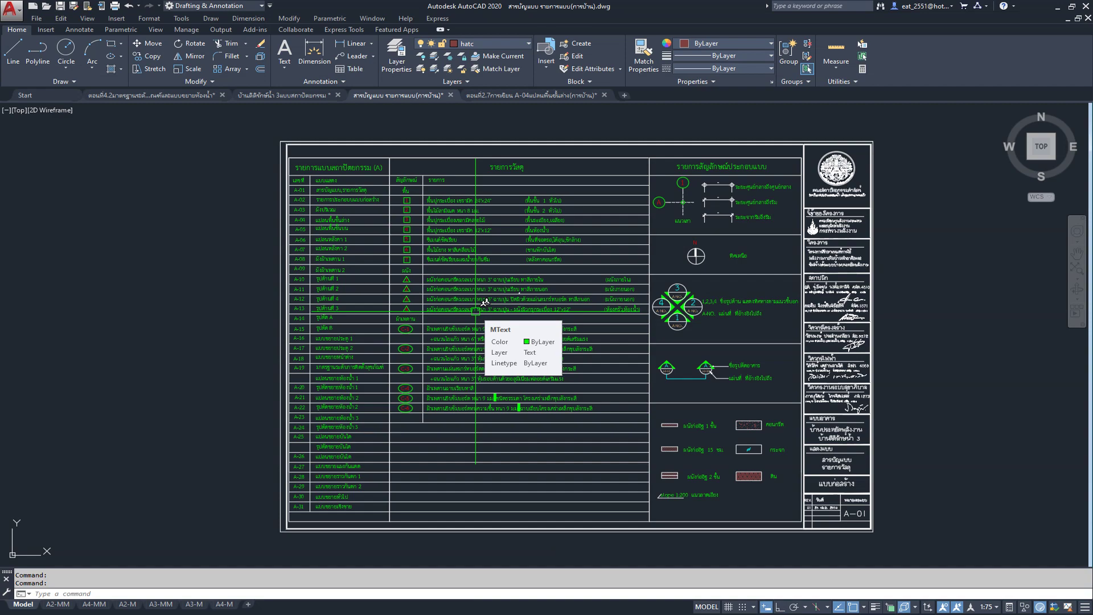
Step: Zoom in on sheet A-01's drawing list table, bringing its header row into view
scroll(403, 302, up, 4)
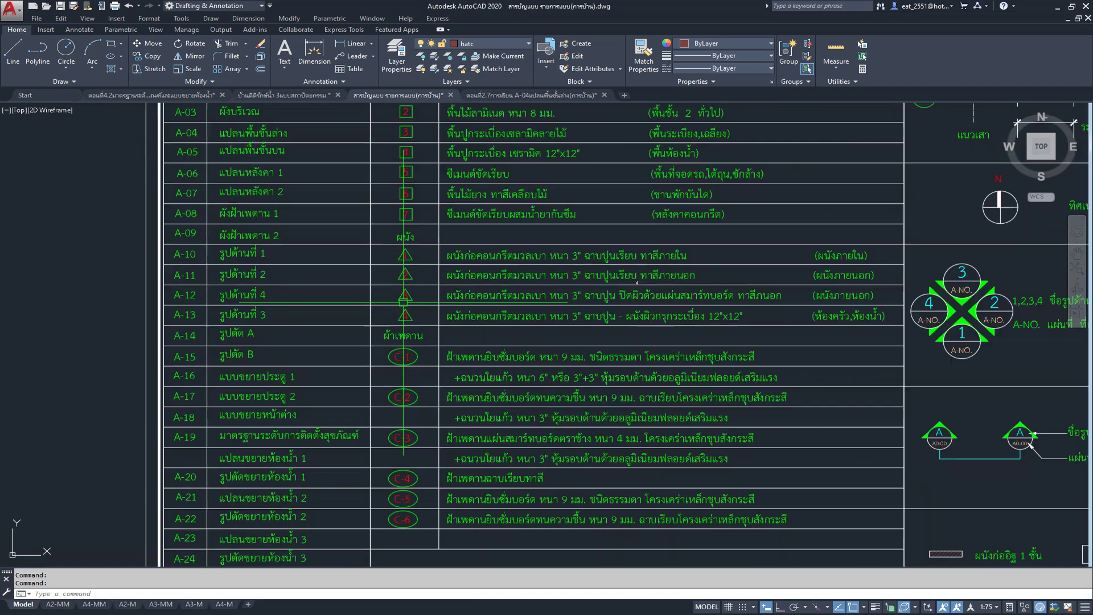
scroll(403, 302, down, 2)
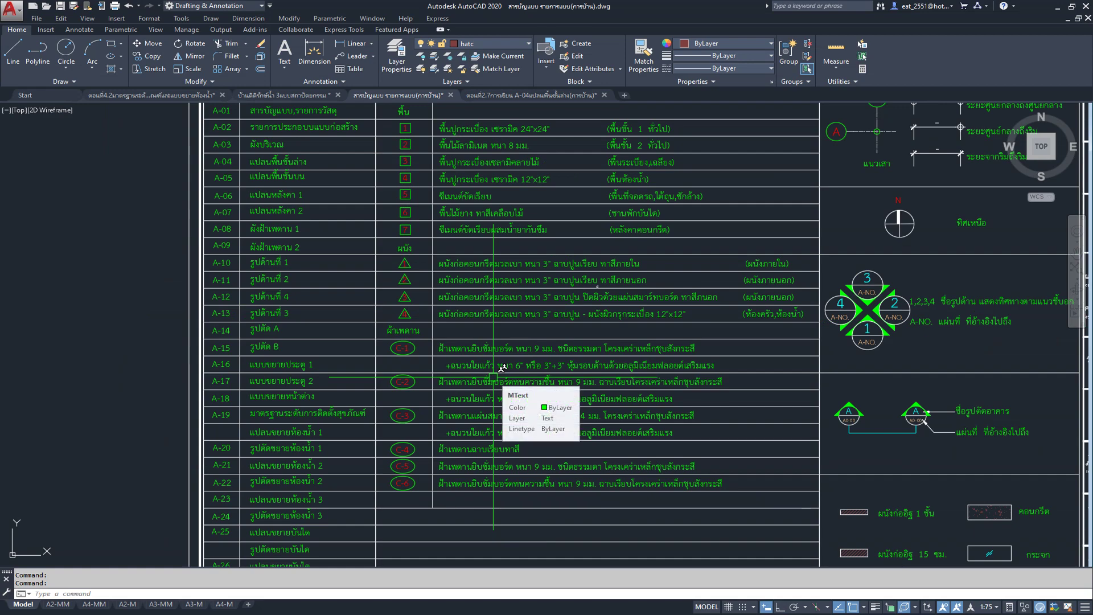
scroll(493, 377, down, 1)
scroll(558, 207, up, 2)
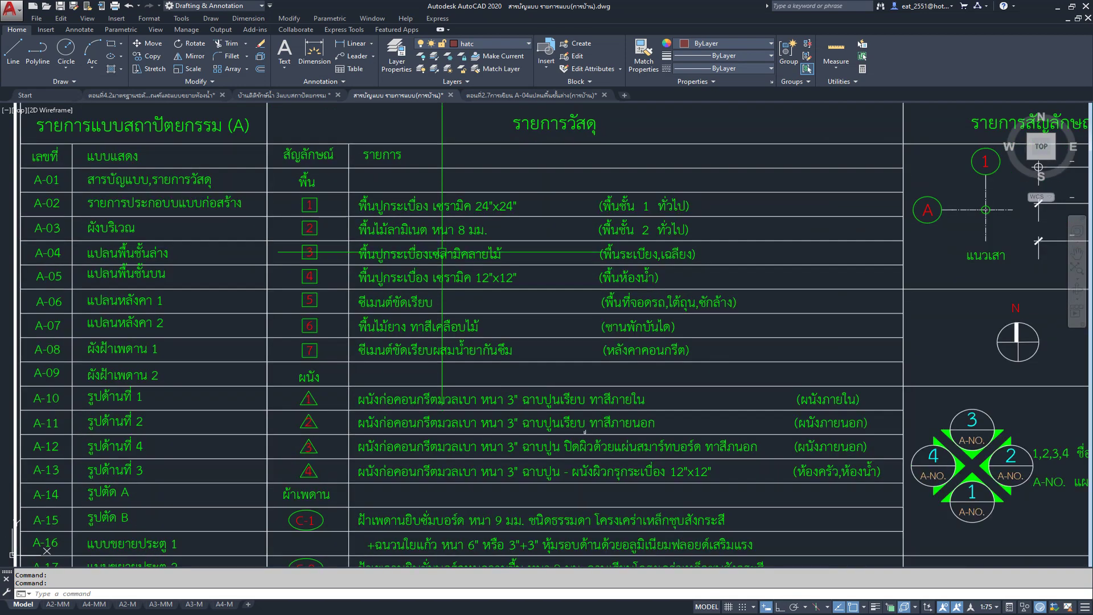
mouse_move(421, 329)
middle_down()
mouse_move(459, 296)
mouse_move(384, 281)
middle_up()
Step: Zoom around the section and elevation symbol legend and recentre sheet A-01
scroll(459, 297, down, 3)
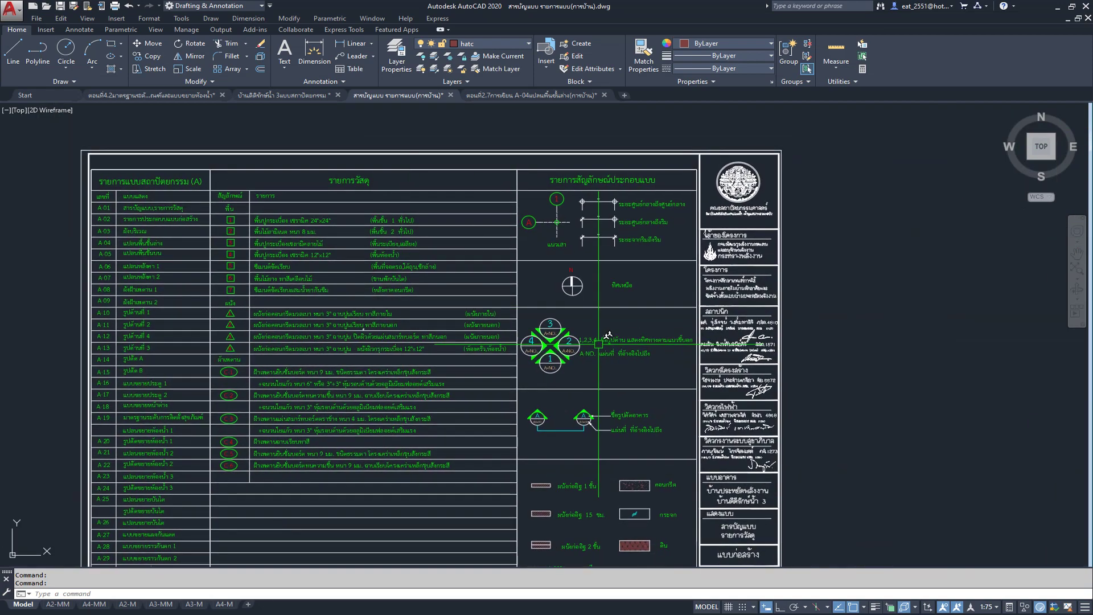
scroll(592, 296, up, 5)
scroll(543, 259, up, 2)
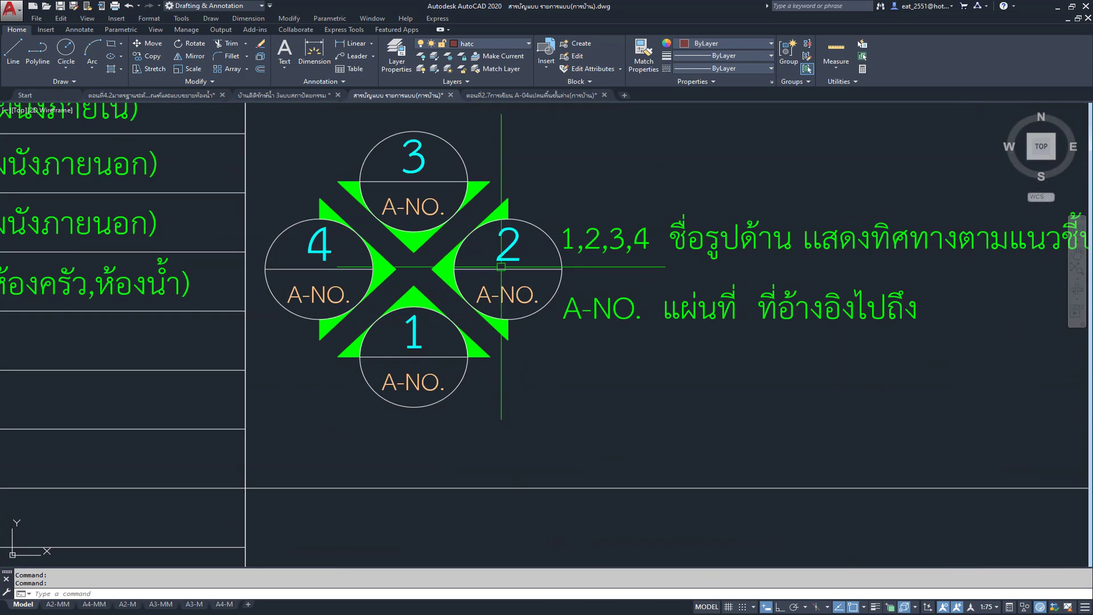
scroll(507, 260, down, 4)
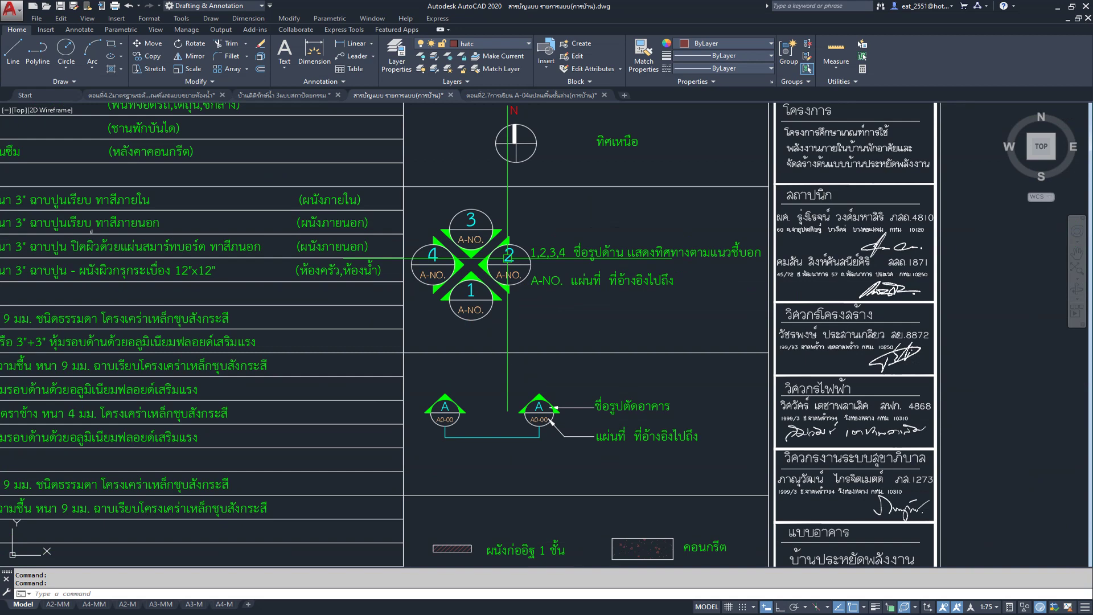
scroll(507, 257, down, 2)
scroll(507, 258, down, 2)
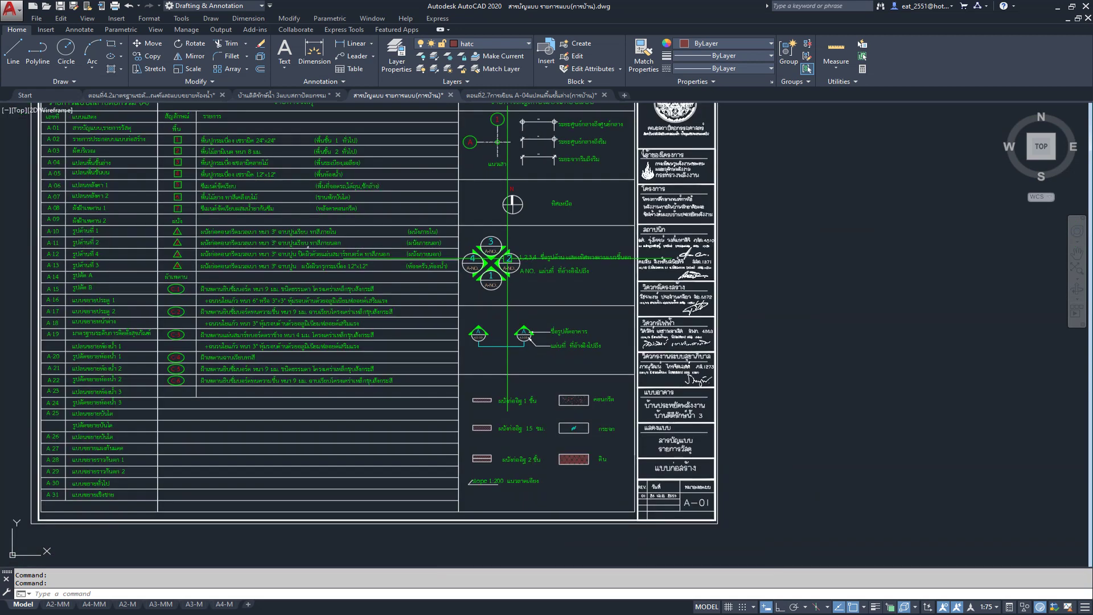
middle_drag(491, 262, 548, 278)
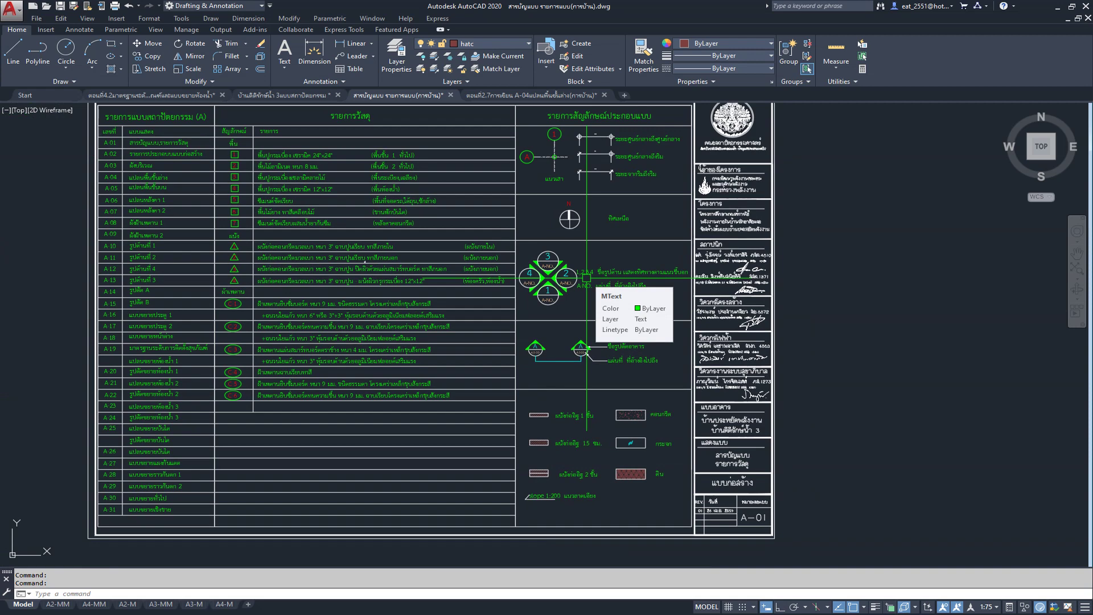
scroll(586, 277, down, 1)
scroll(584, 274, down, 1)
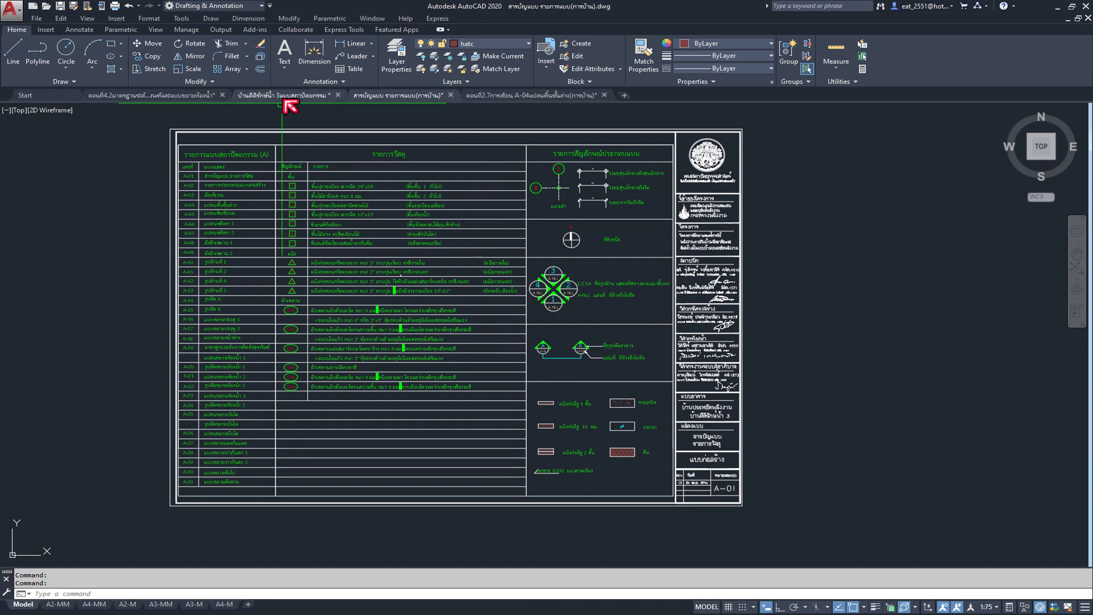
mouse_move(530, 94)
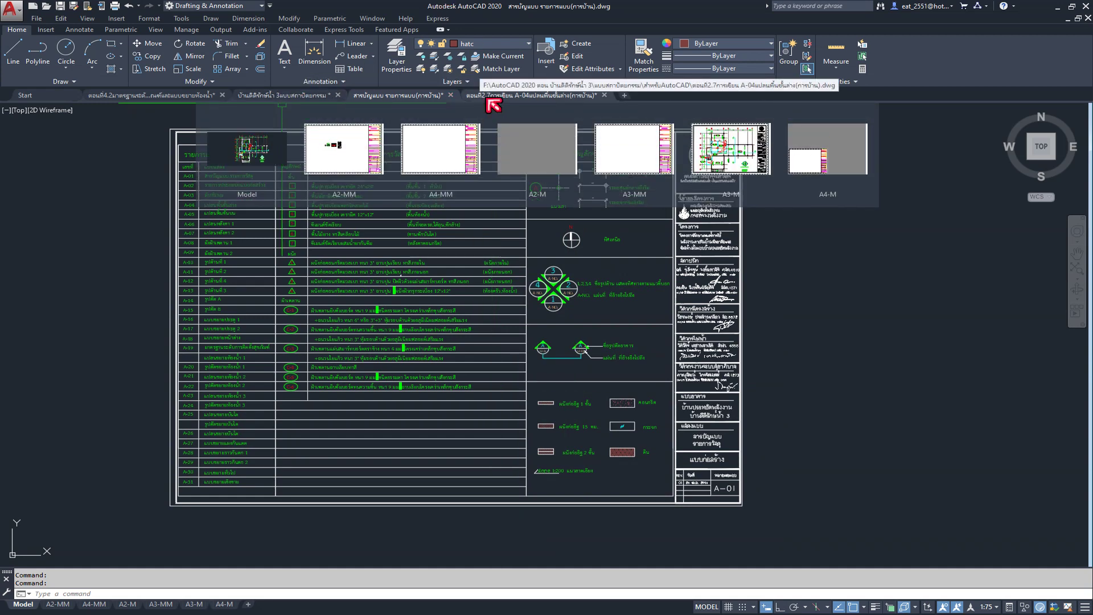
Step: Return to the ground-floor plan drawing and zoom around it
click(489, 98)
scroll(464, 434, up, 2)
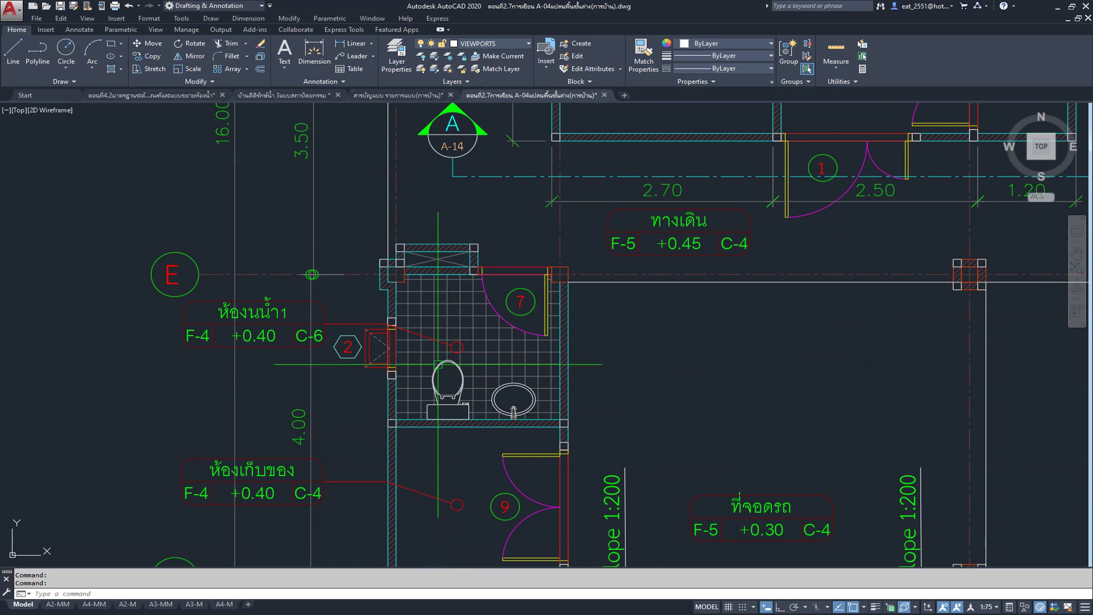
scroll(463, 434, down, 3)
scroll(381, 382, up, 1)
scroll(382, 382, up, 1)
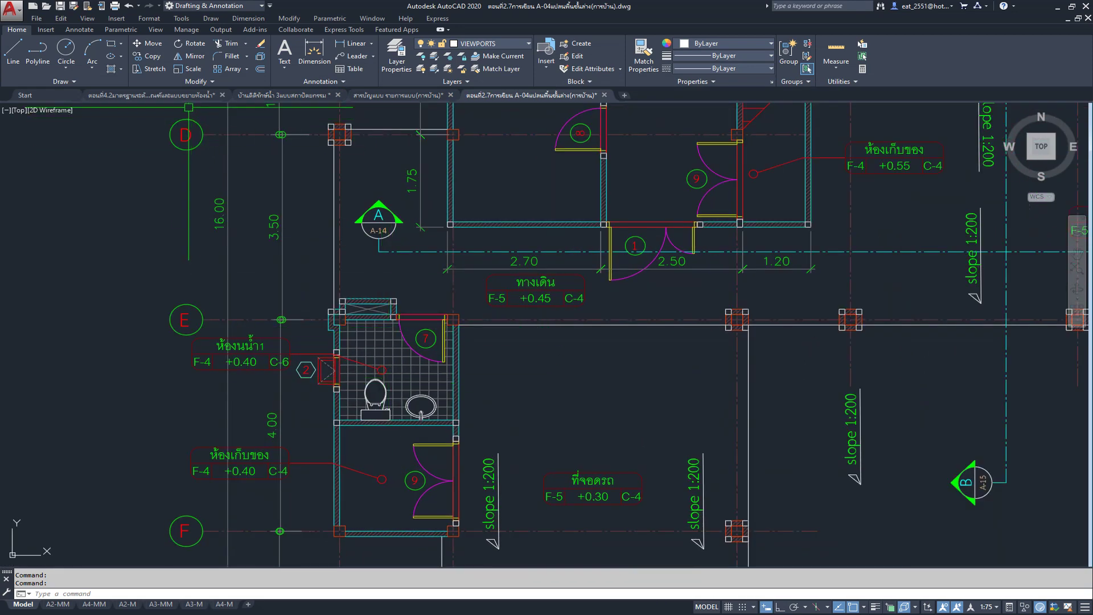
Step: Show the bathroom detail file's enlarged bathroom 1 plan in model space with grids 1, 2, E and markers A, B
click(185, 97)
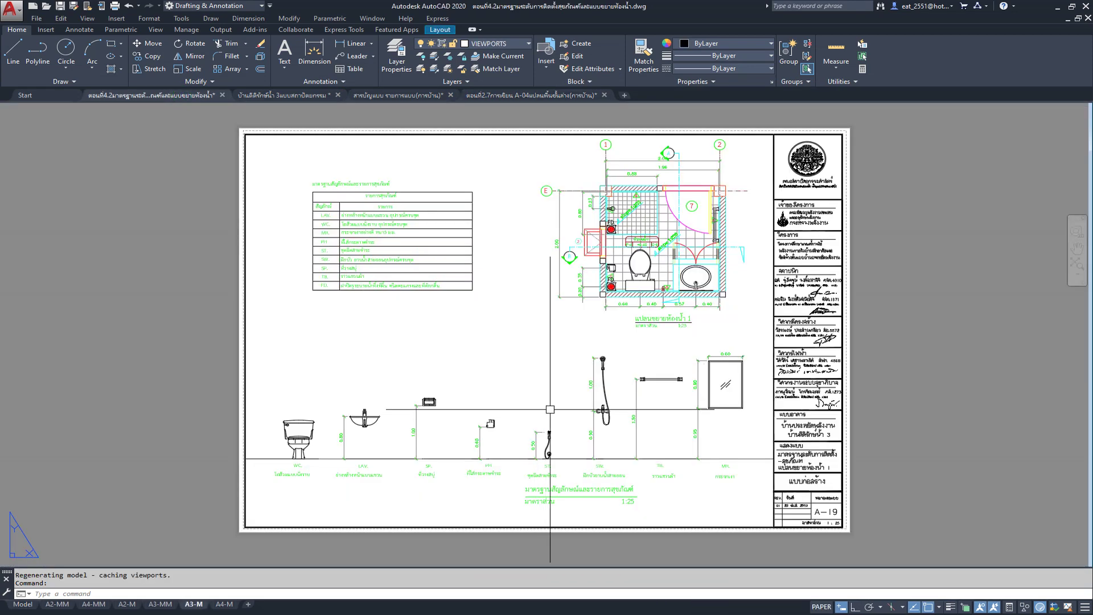
click(22, 604)
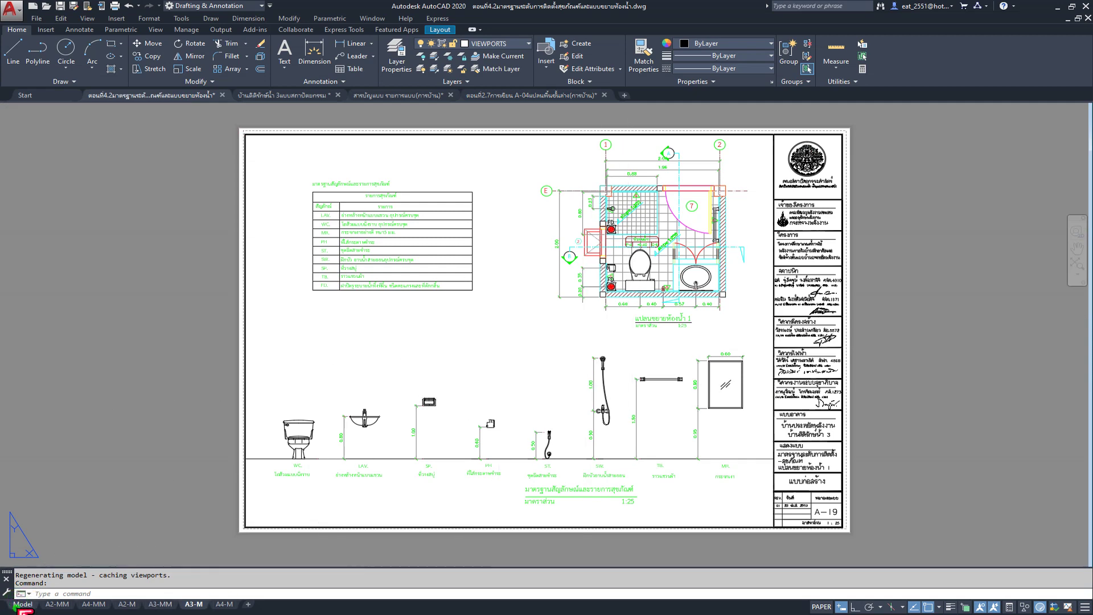
scroll(651, 260, up, 3)
scroll(652, 260, up, 4)
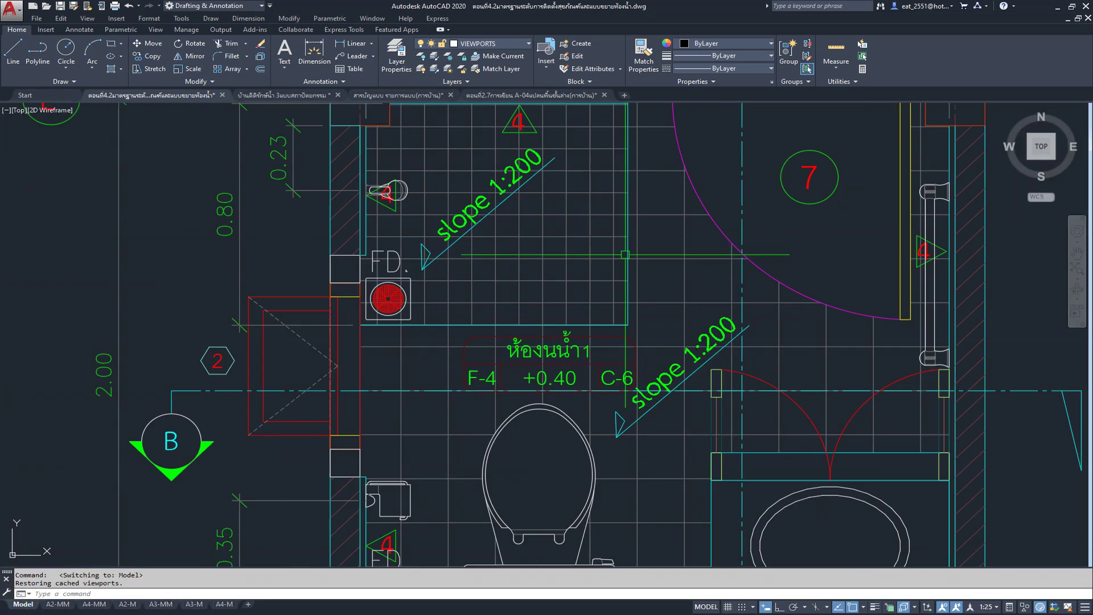
middle_drag(581, 292, 576, 324)
scroll(576, 324, down, 2)
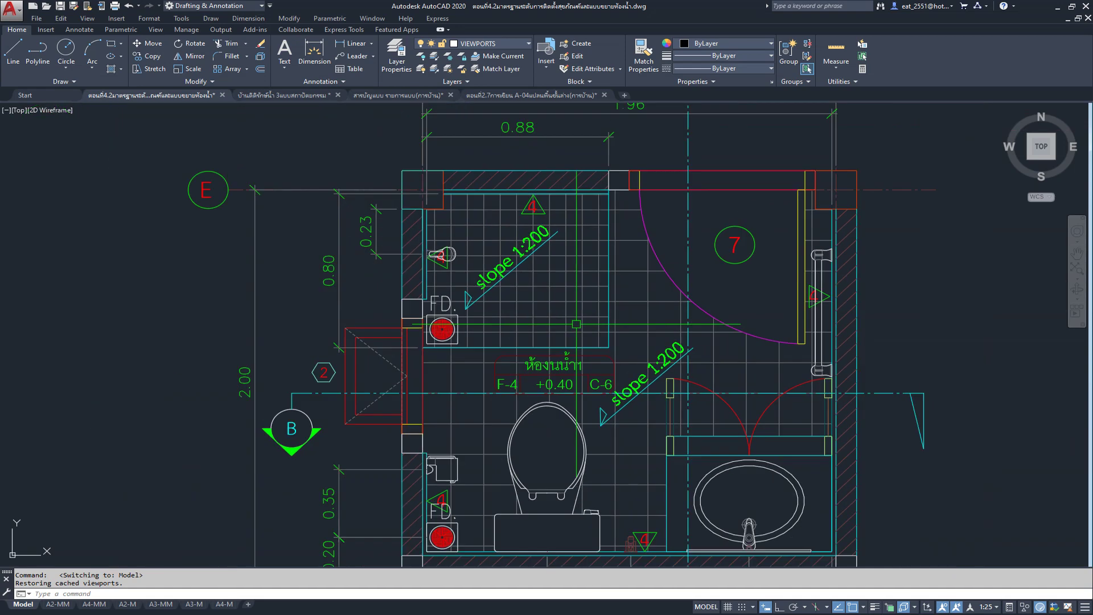
scroll(279, 416, down, 1)
scroll(279, 415, down, 1)
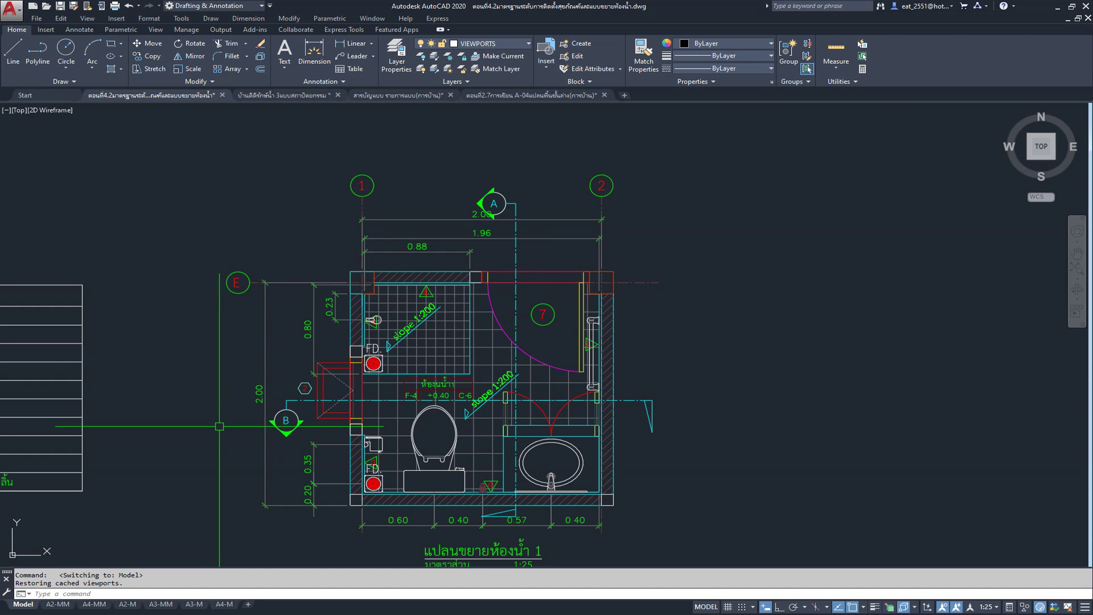
click(306, 95)
Step: Zoom in and recentre the view on bathroom sections A and B
scroll(651, 293, down, 2)
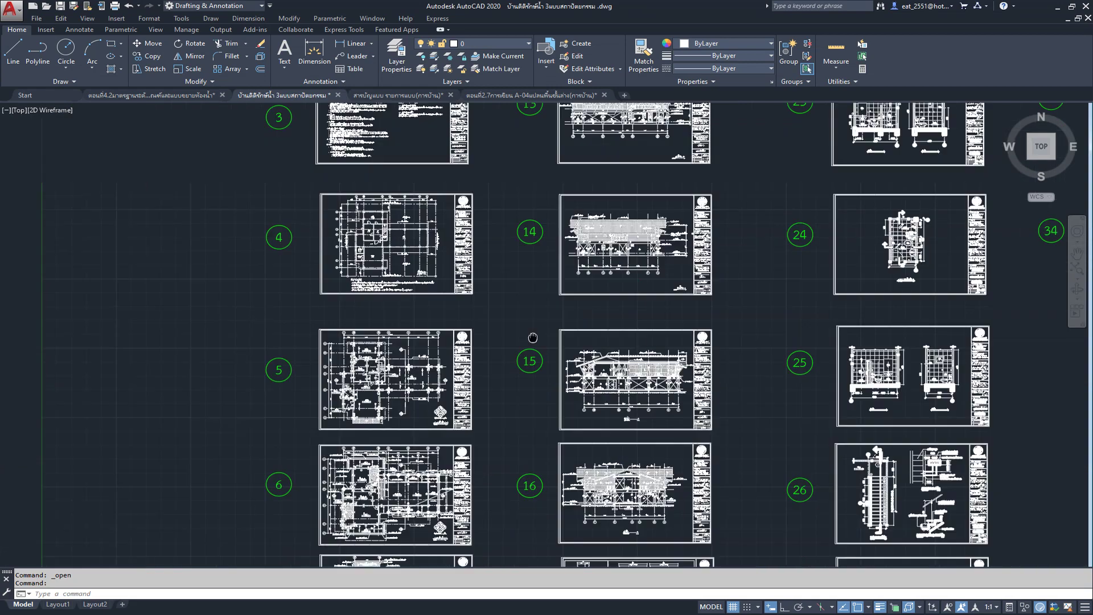
scroll(515, 321, down, 3)
scroll(557, 442, down, 2)
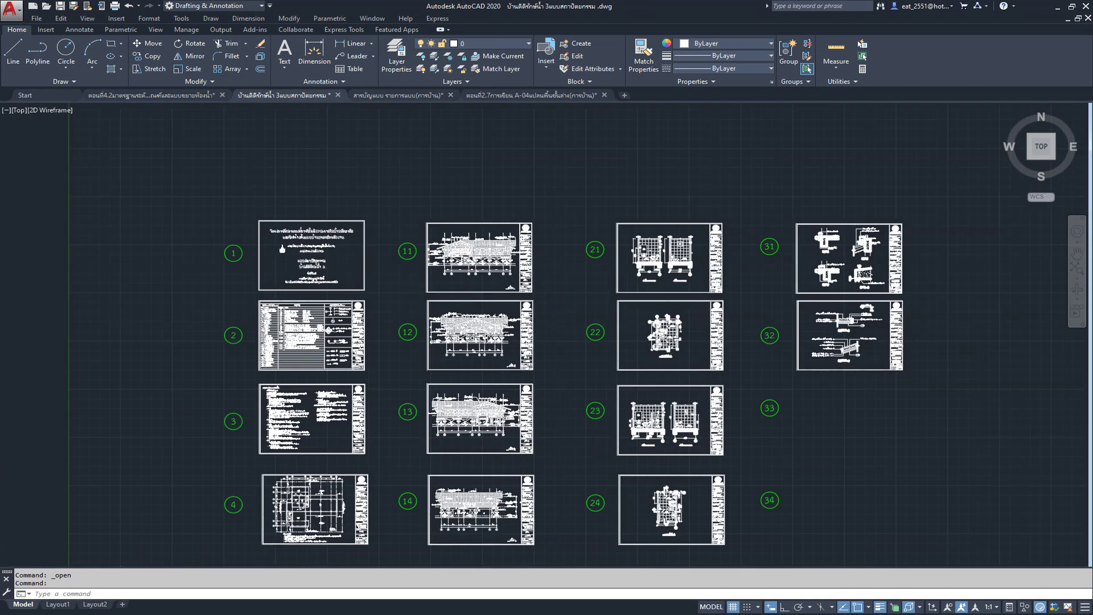
scroll(683, 261, up, 5)
scroll(682, 261, up, 3)
scroll(501, 393, up, 5)
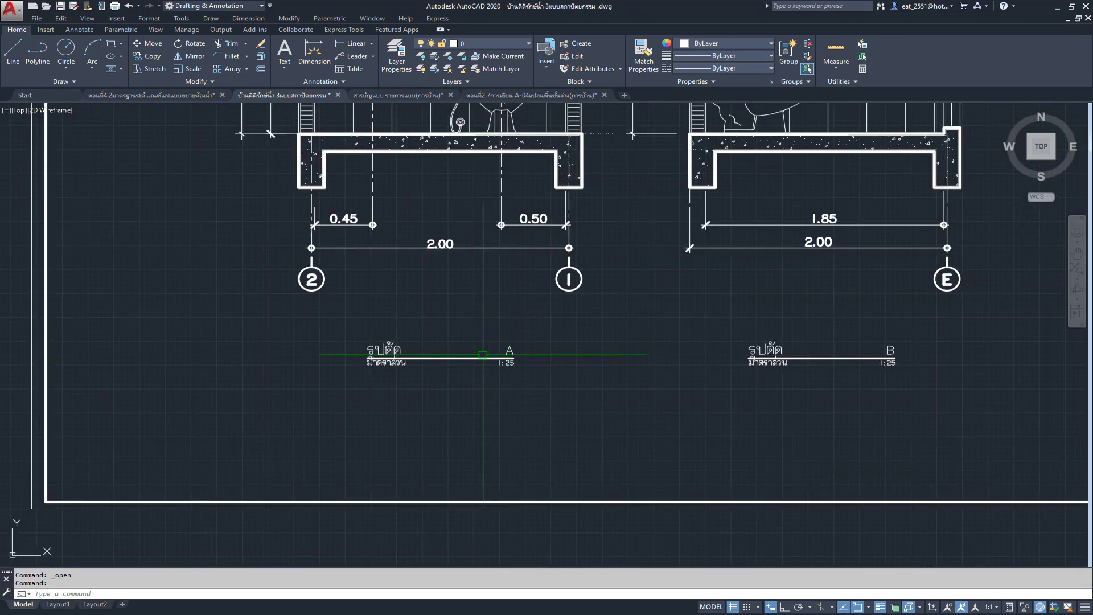
scroll(809, 361, down, 2)
middle_drag(808, 361, 685, 408)
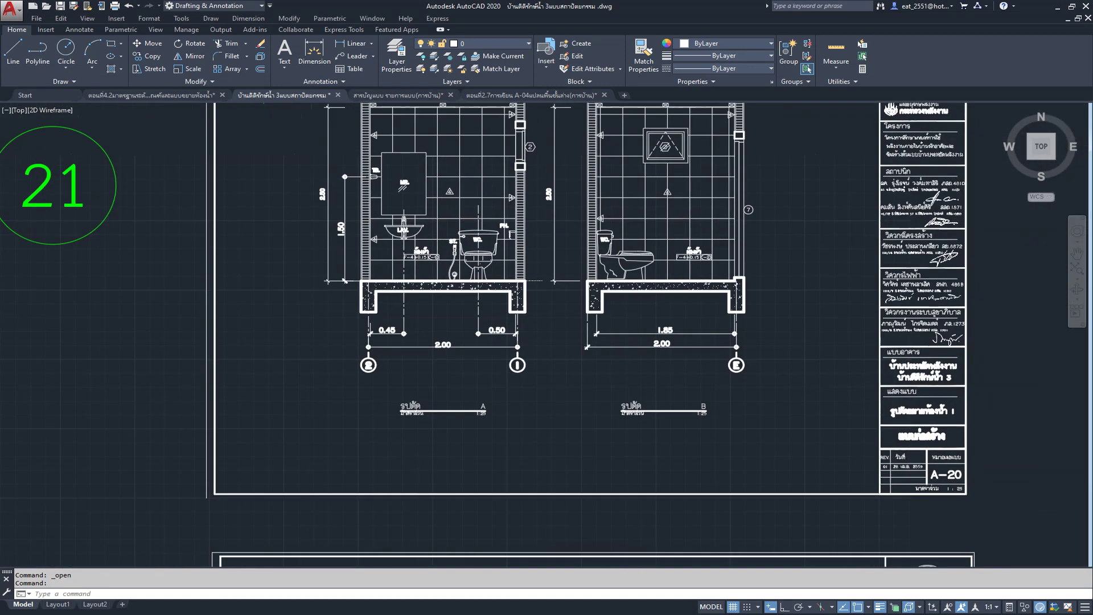
Step: Zoom around sections A and B, then out to the whole sheet between sheets 21 and 31
scroll(689, 405, down, 1)
scroll(569, 342, up, 2)
scroll(553, 307, up, 2)
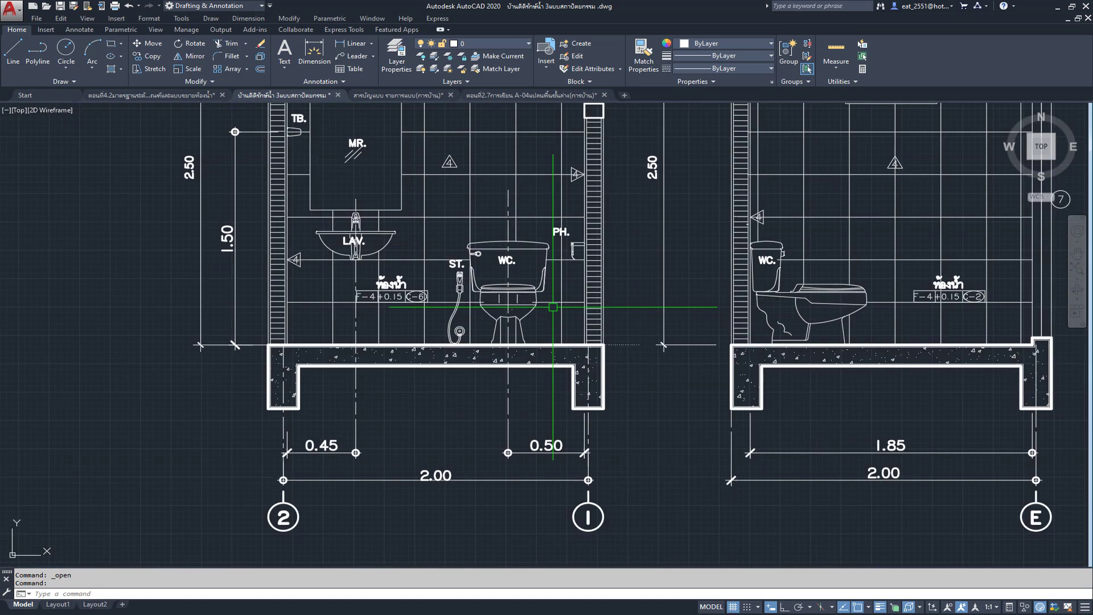
scroll(553, 307, down, 1)
scroll(569, 296, down, 2)
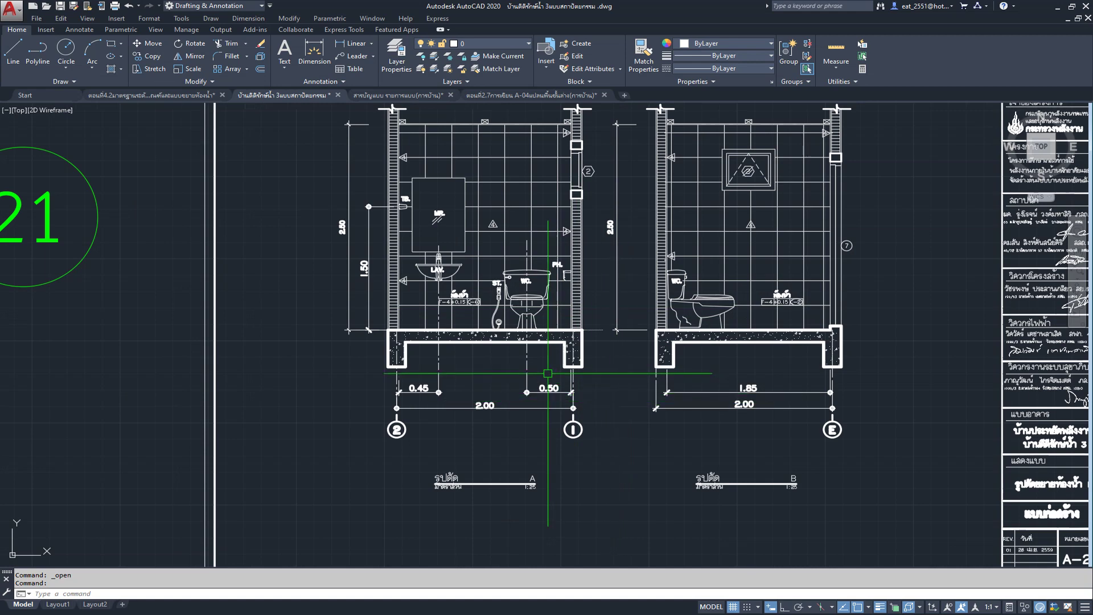
scroll(515, 372, up, 3)
scroll(428, 291, up, 3)
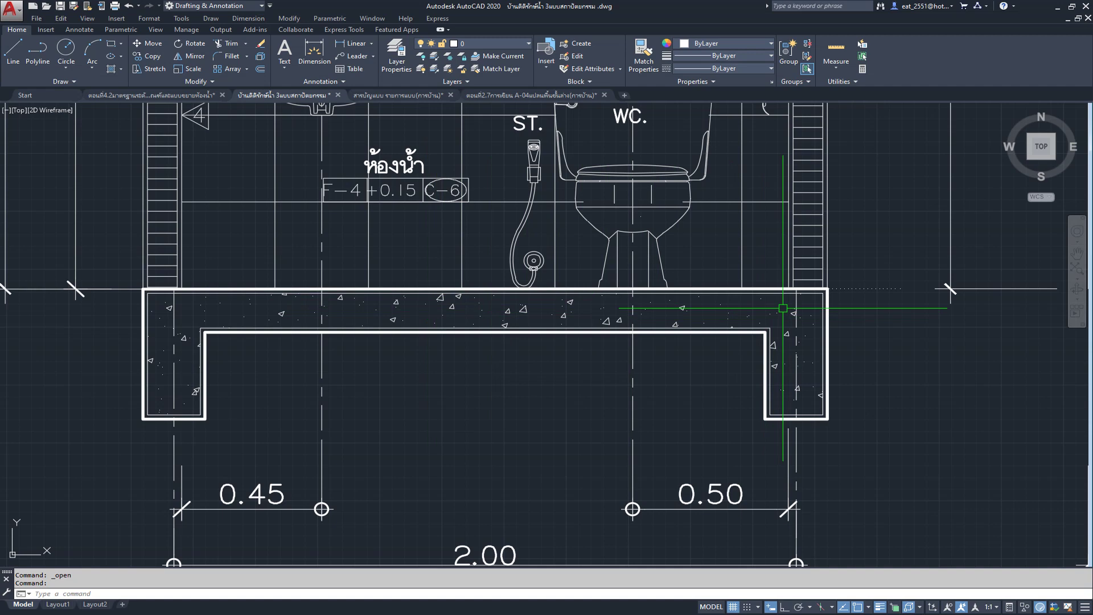
scroll(539, 323, down, 2)
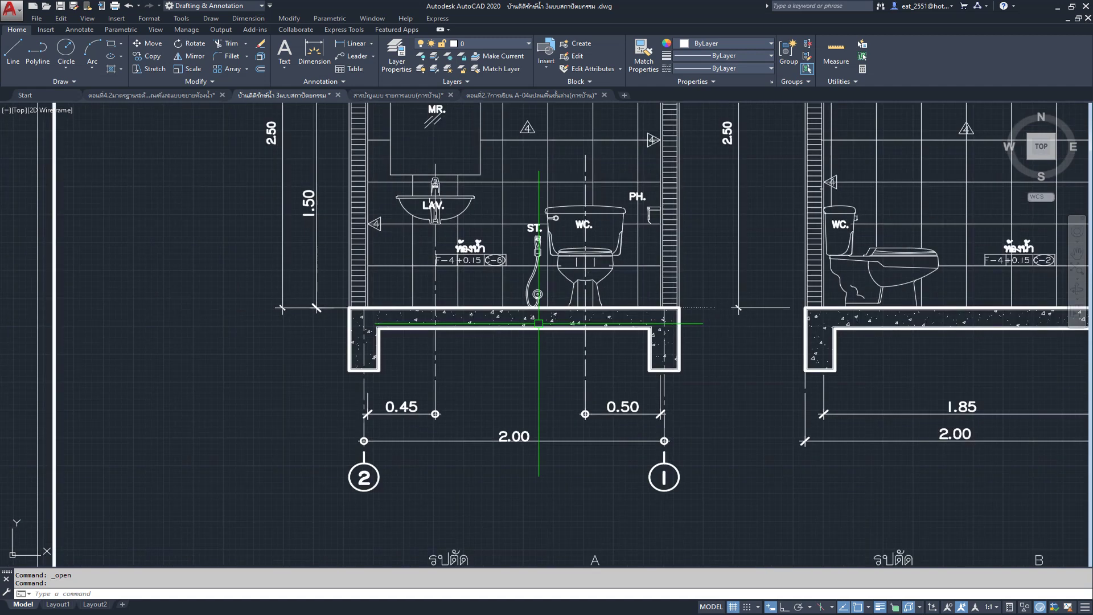
scroll(538, 324, up, 2)
scroll(539, 323, down, 2)
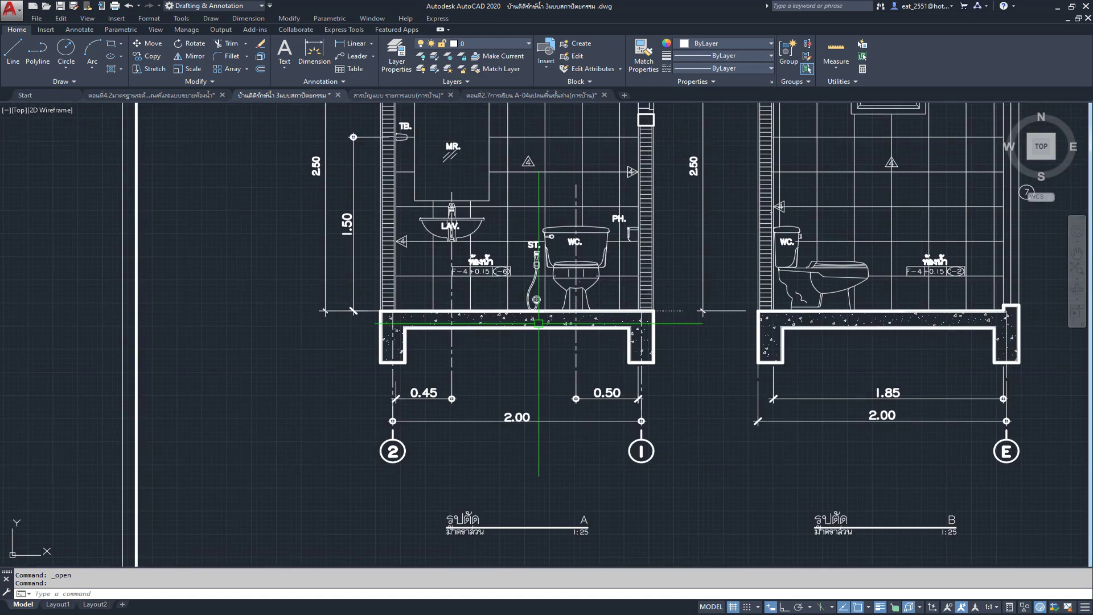
scroll(539, 324, down, 5)
scroll(397, 183, down, 1)
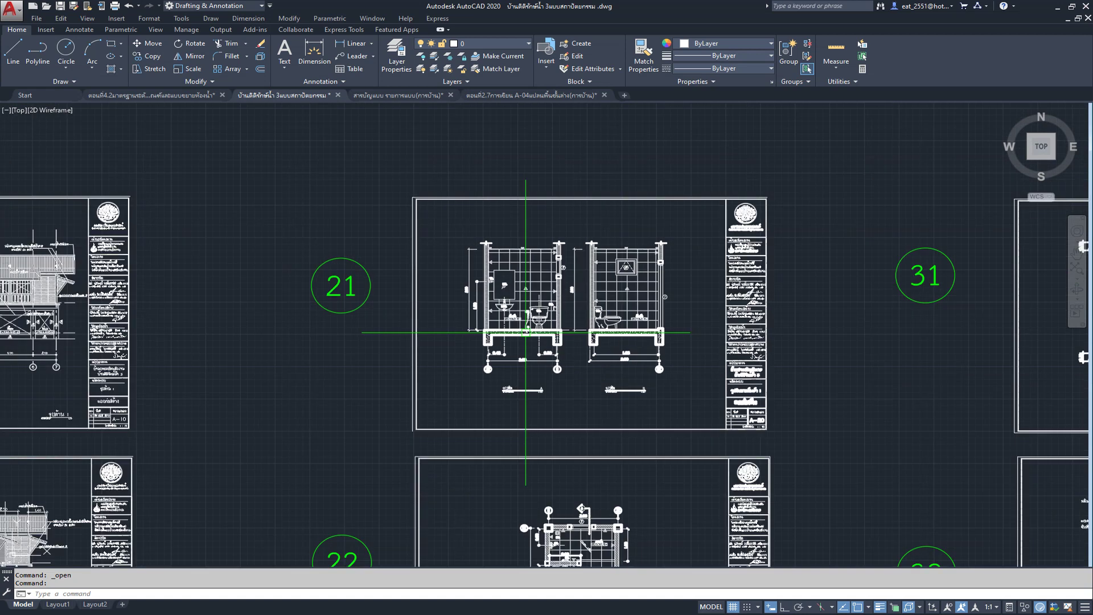
Step: Window-select the entire bathroom section sheet (15800 objects) and copy it to the clipboard
click(396, 179)
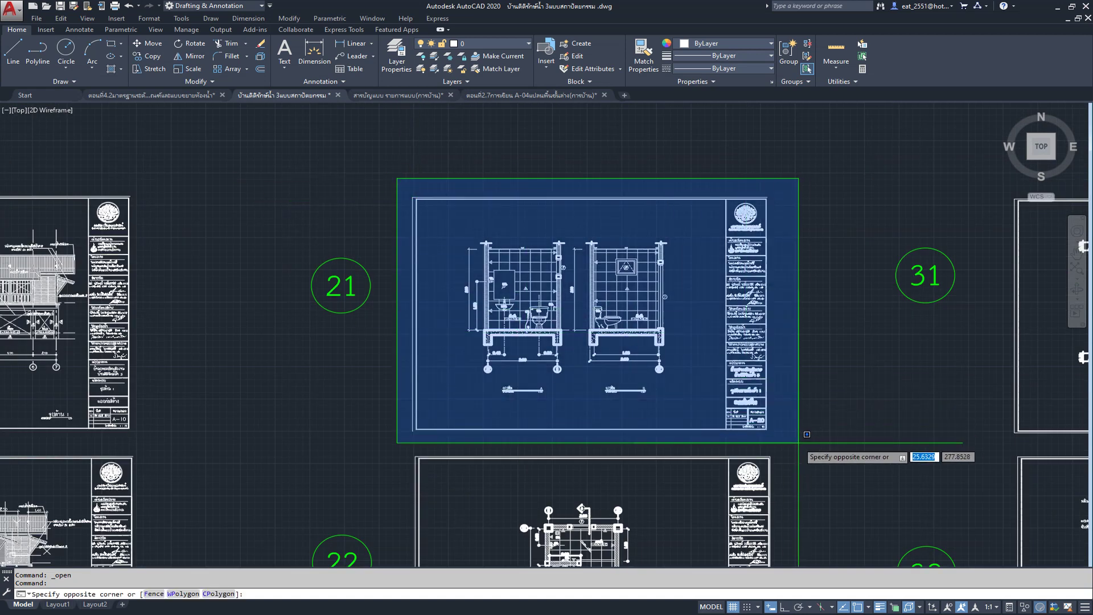
click(798, 442)
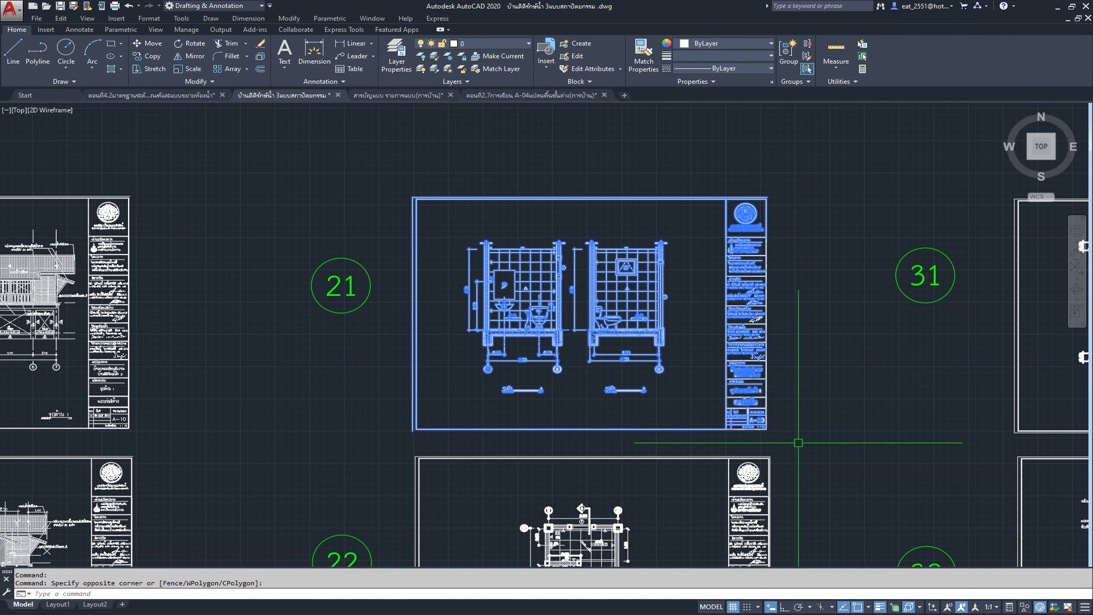
key(ctrl+c)
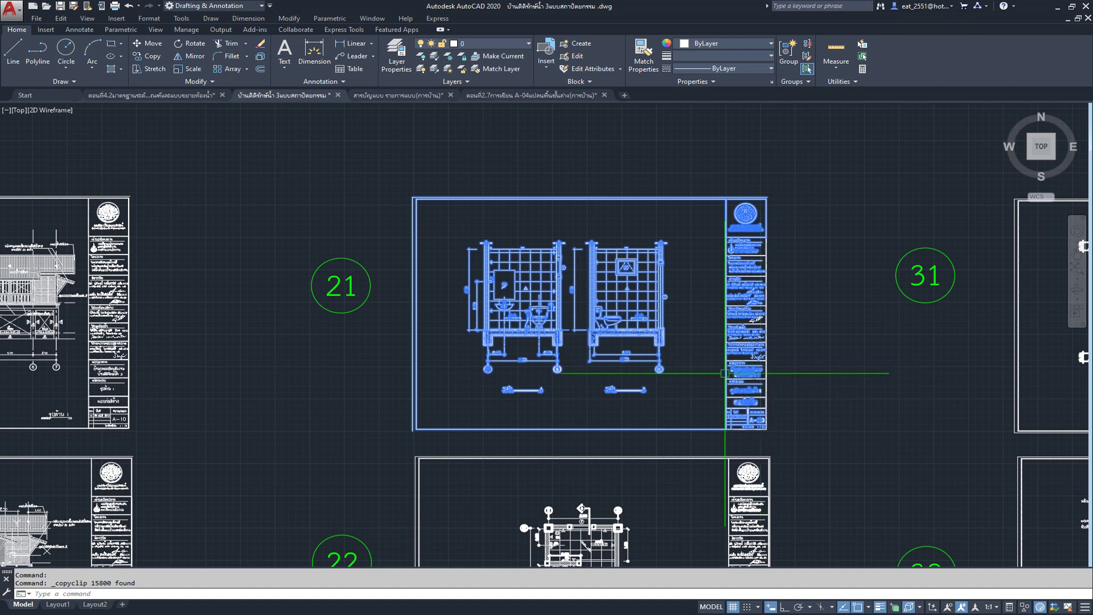
mouse_move(128, 95)
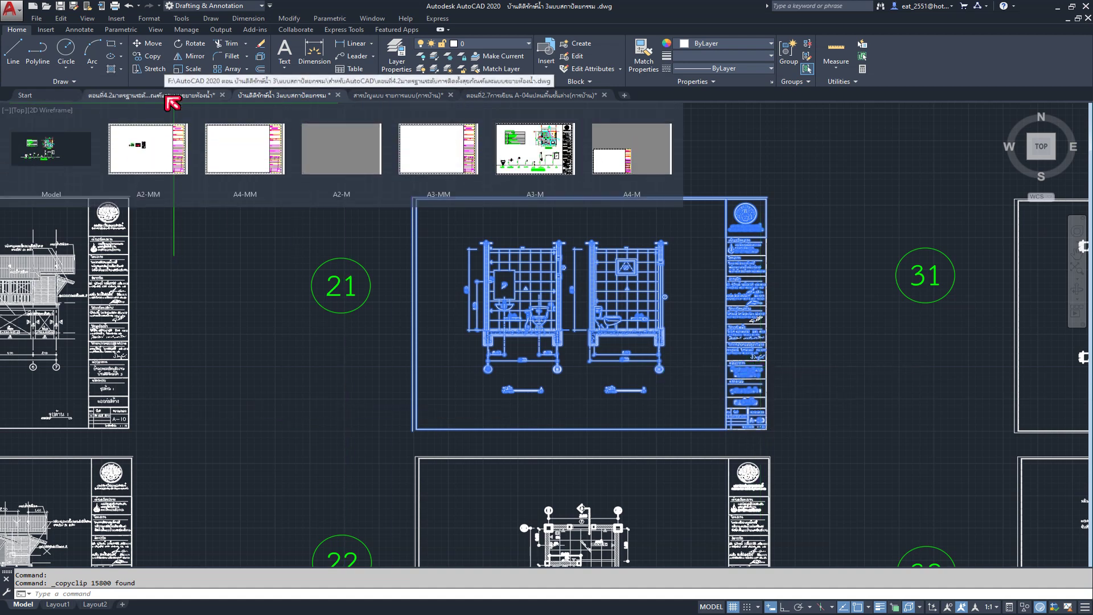
click(167, 98)
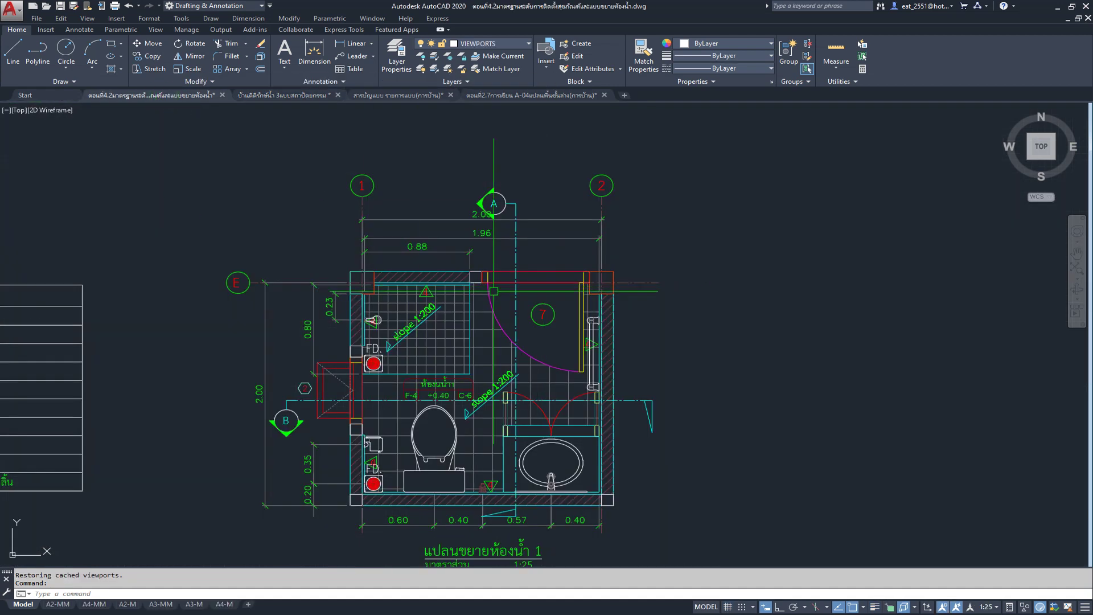
Step: Check the section markers on the A-04 plan, then paste the copied sheet into the bathroom detail drawing
scroll(605, 373, down, 2)
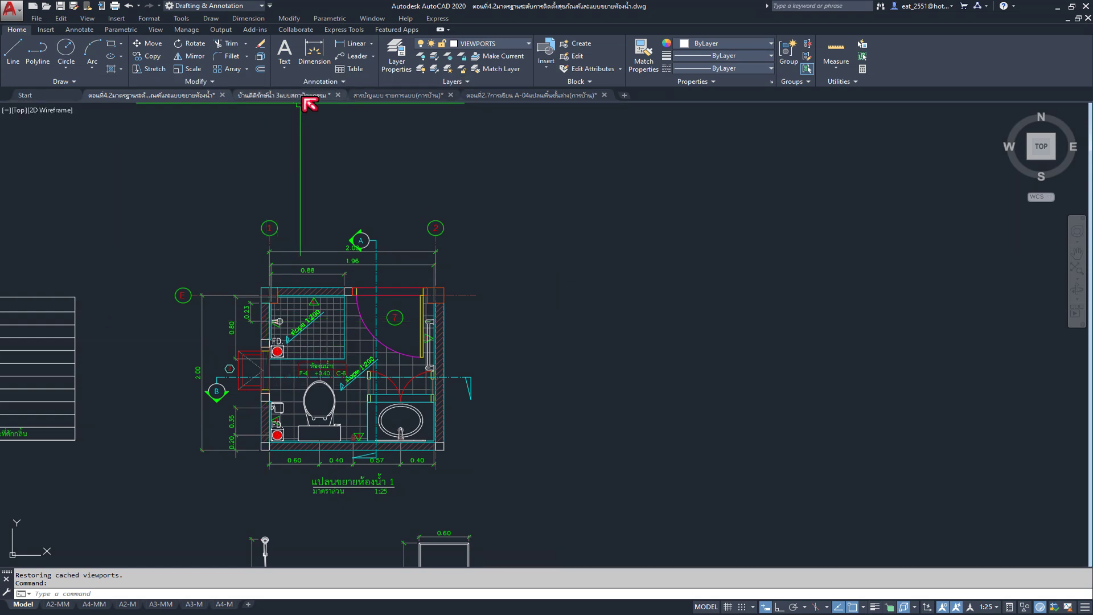
click(302, 98)
click(393, 98)
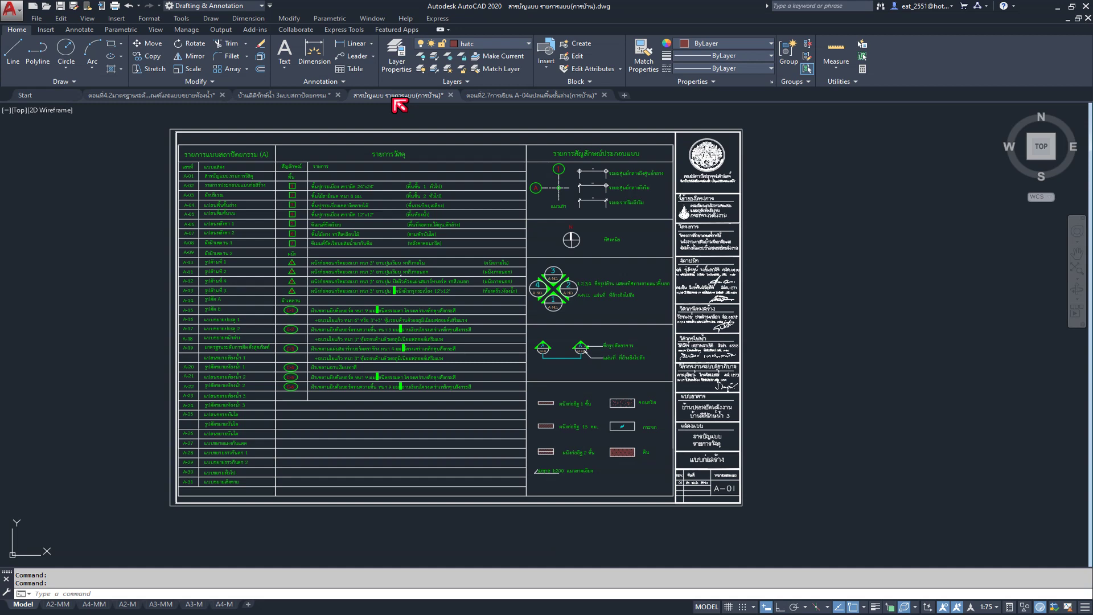
click(541, 95)
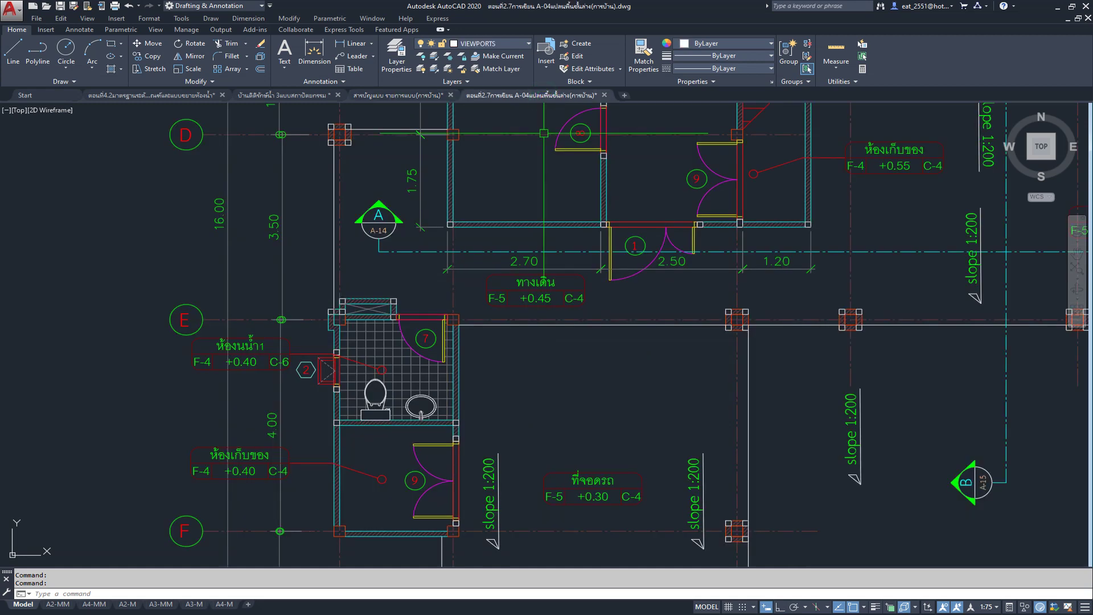
scroll(508, 352, down, 2)
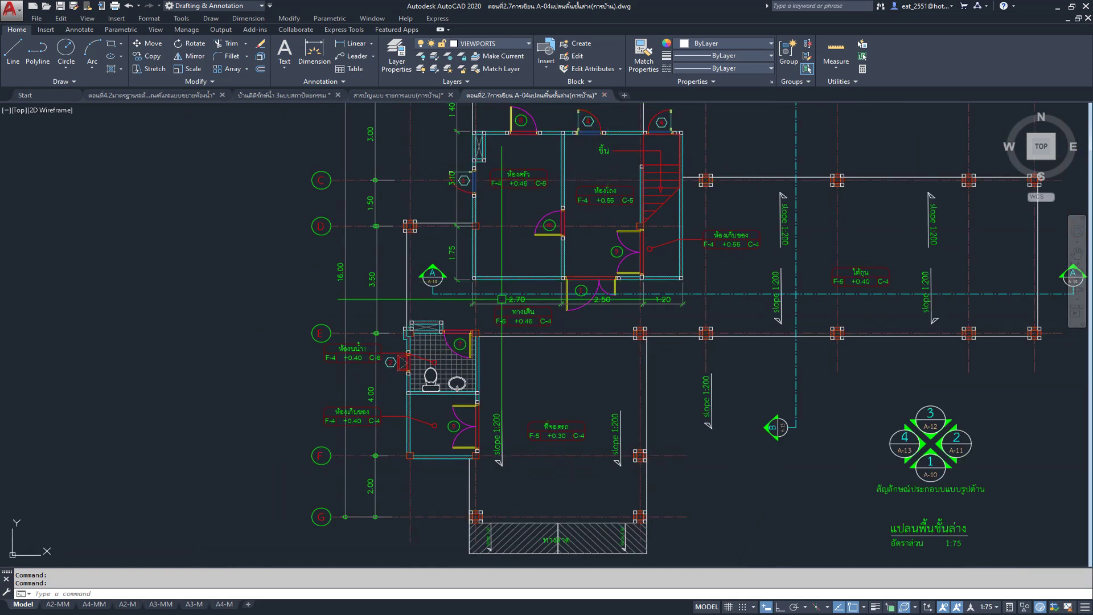
click(140, 97)
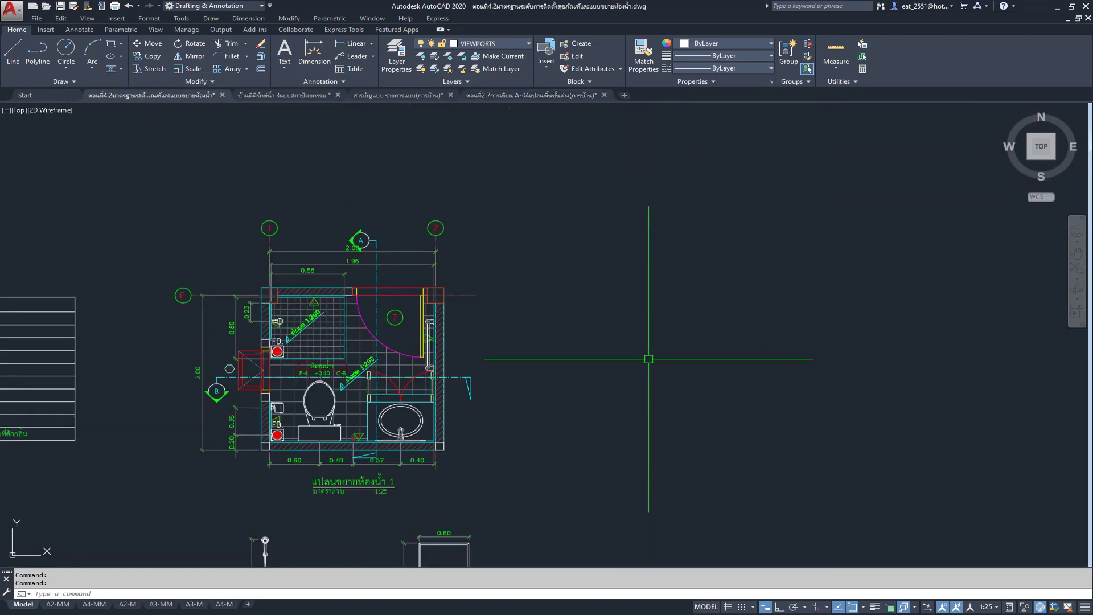
key(ctrl+v)
Step: Place the pasted bathroom sections sheet right of the plan and crossing-select the whole sheet
scroll(523, 398, down, 2)
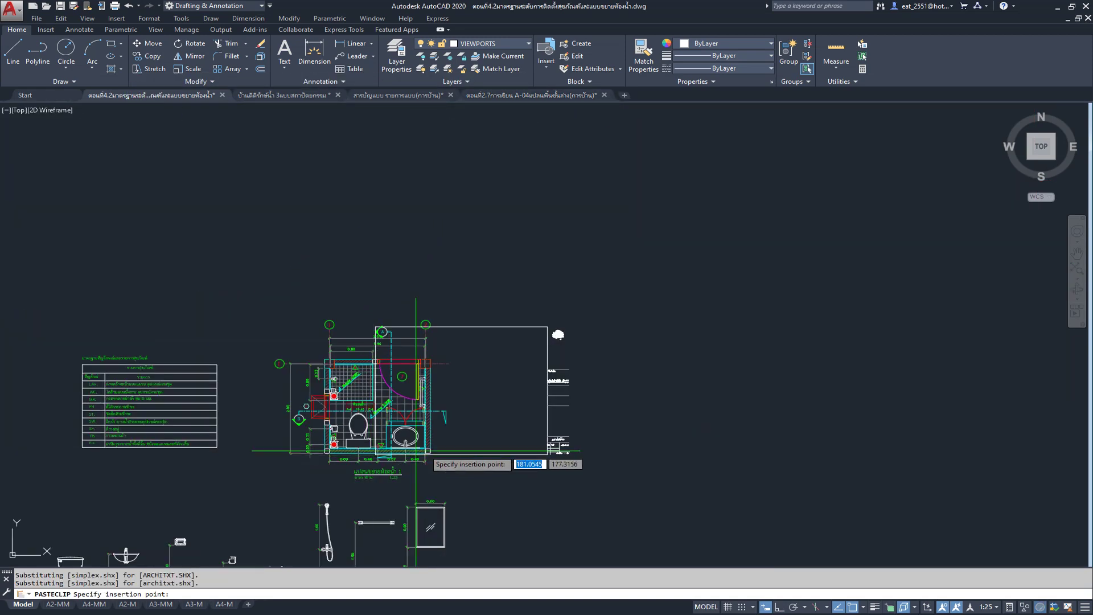
scroll(411, 400, down, 2)
click(631, 369)
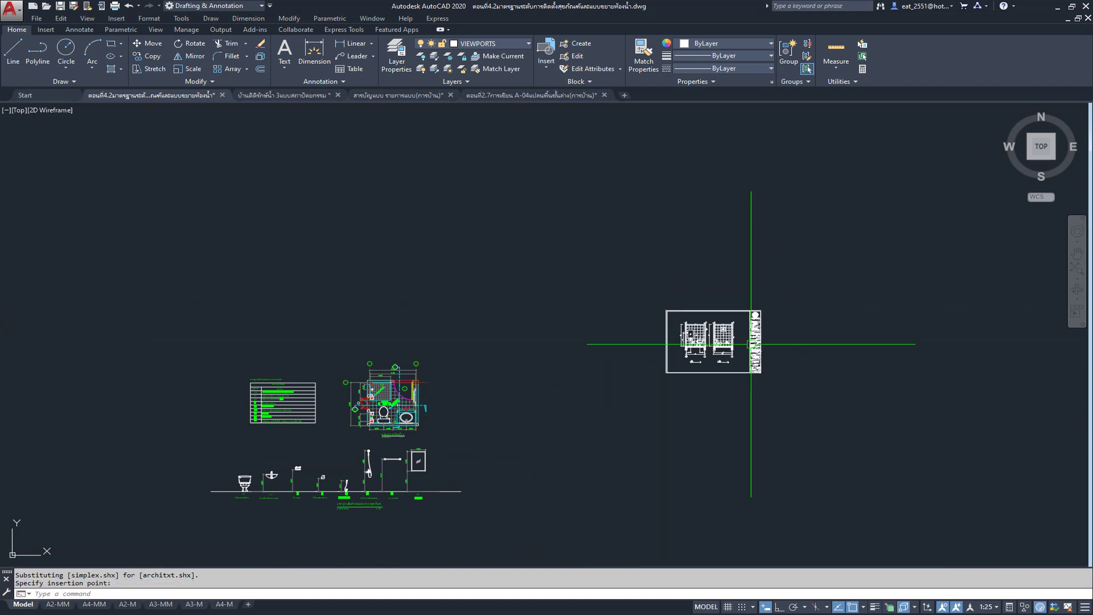
scroll(753, 342, up, 4)
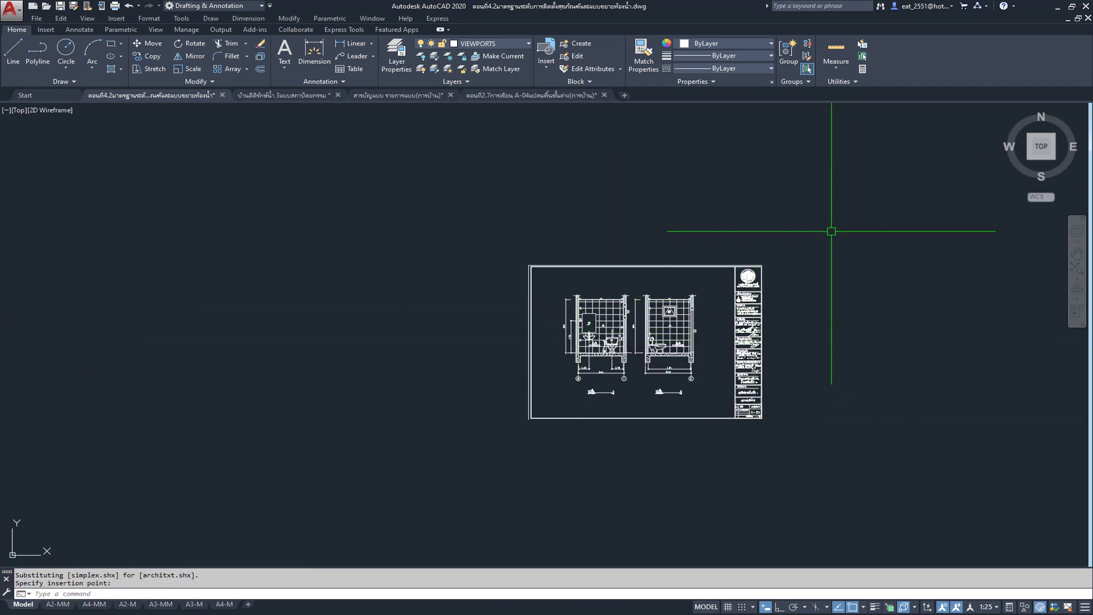
click(831, 231)
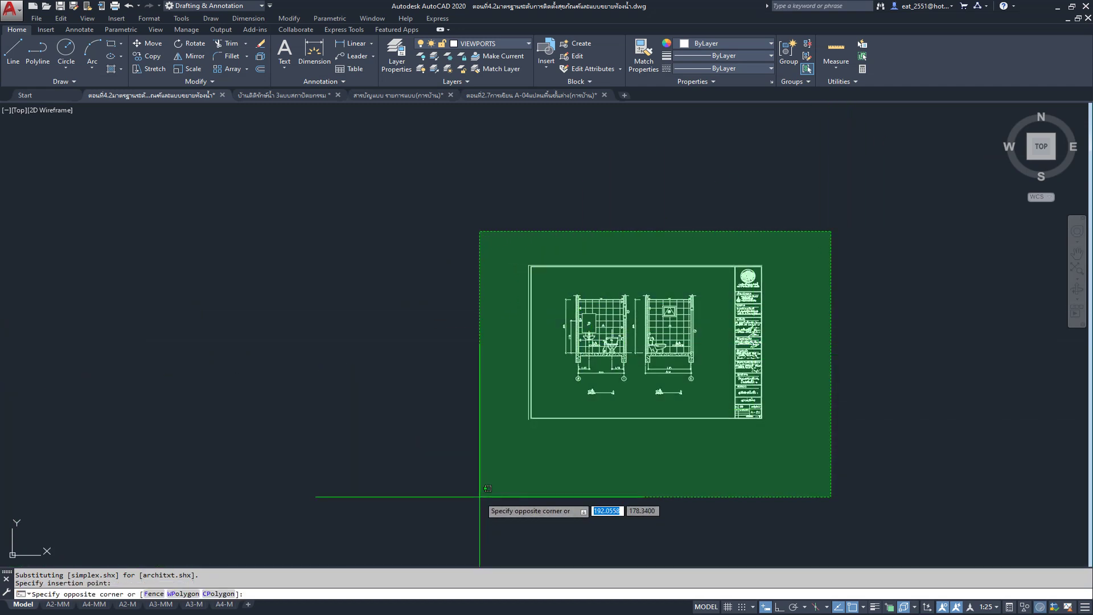
click(479, 496)
click(189, 69)
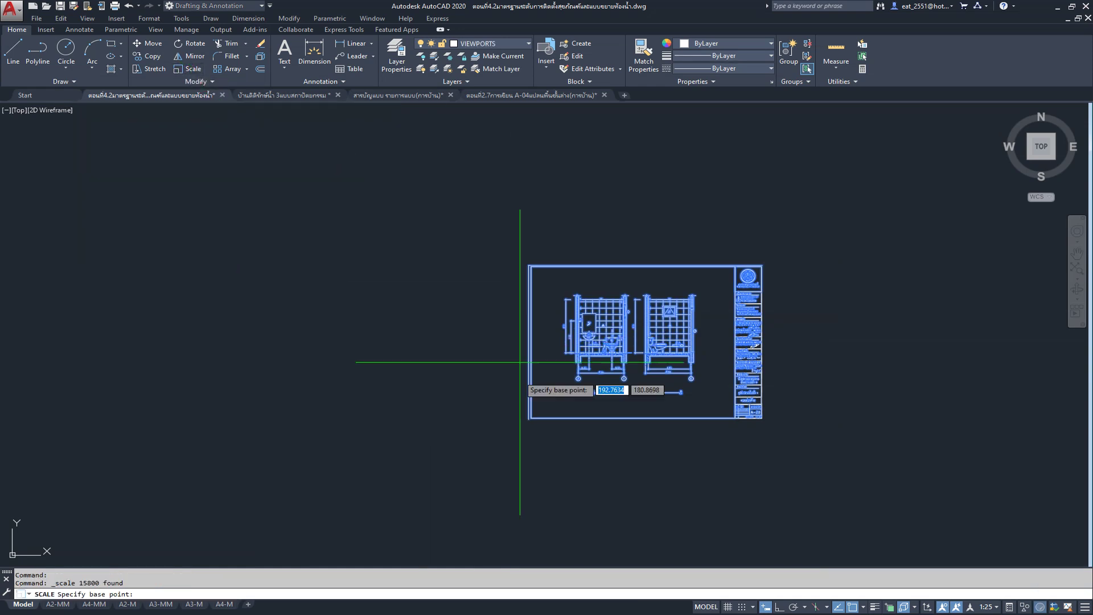
Step: Set the scaling base point on grid line 2 and switch to the Reference option
scroll(520, 362, up, 8)
scroll(561, 414, up, 3)
scroll(334, 360, up, 5)
scroll(327, 293, up, 1)
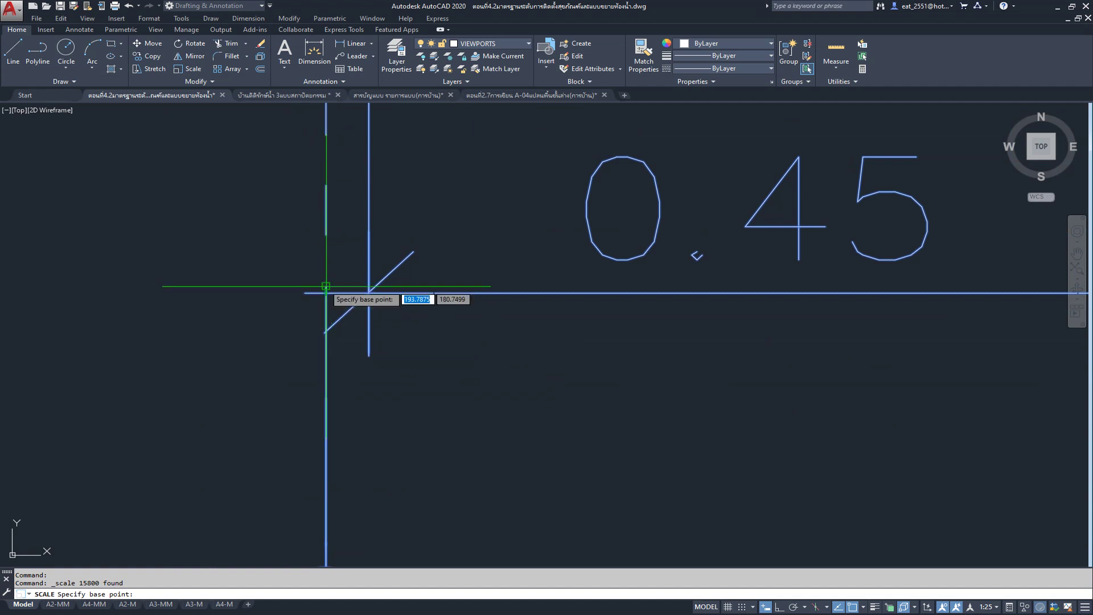
scroll(487, 353, down, 2)
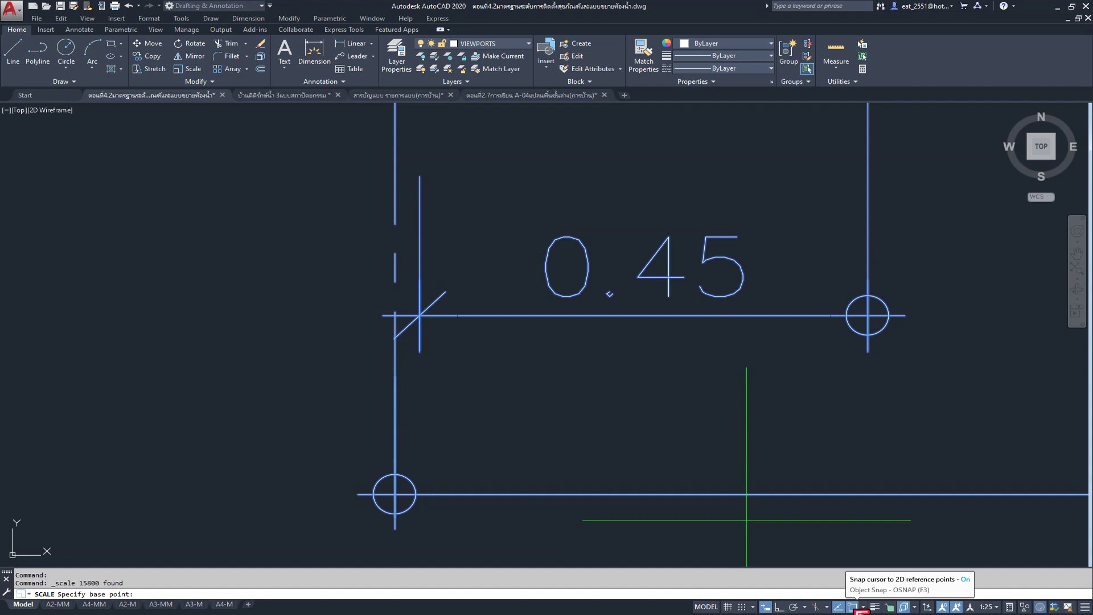
scroll(330, 347, down, 3)
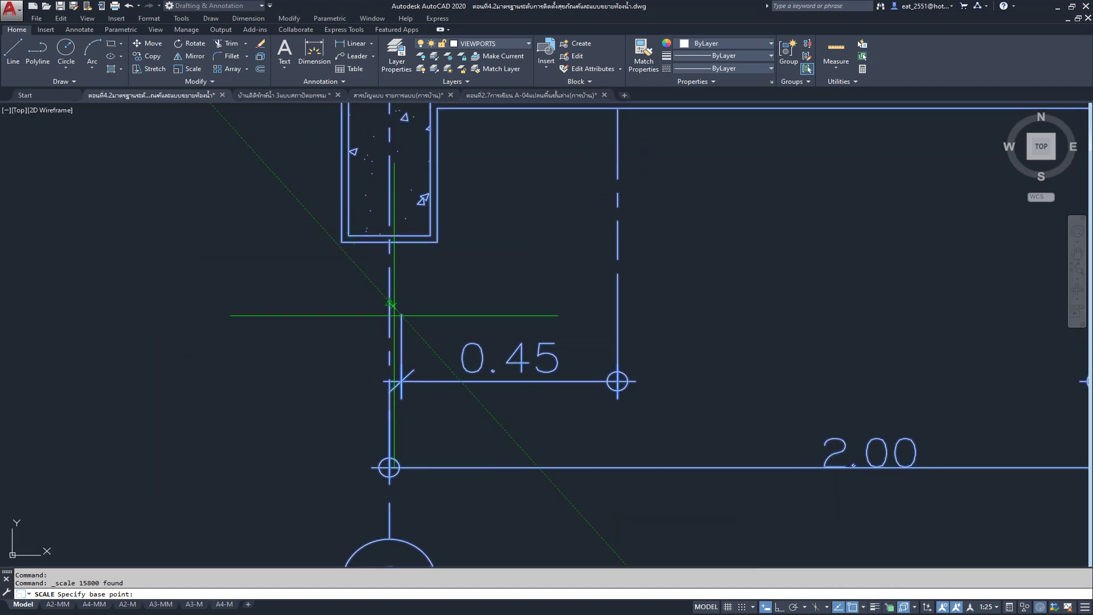
scroll(402, 365, down, 2)
scroll(498, 369, up, 3)
scroll(486, 310, up, 3)
click(476, 329)
scroll(364, 319, down, 4)
scroll(342, 303, up, 2)
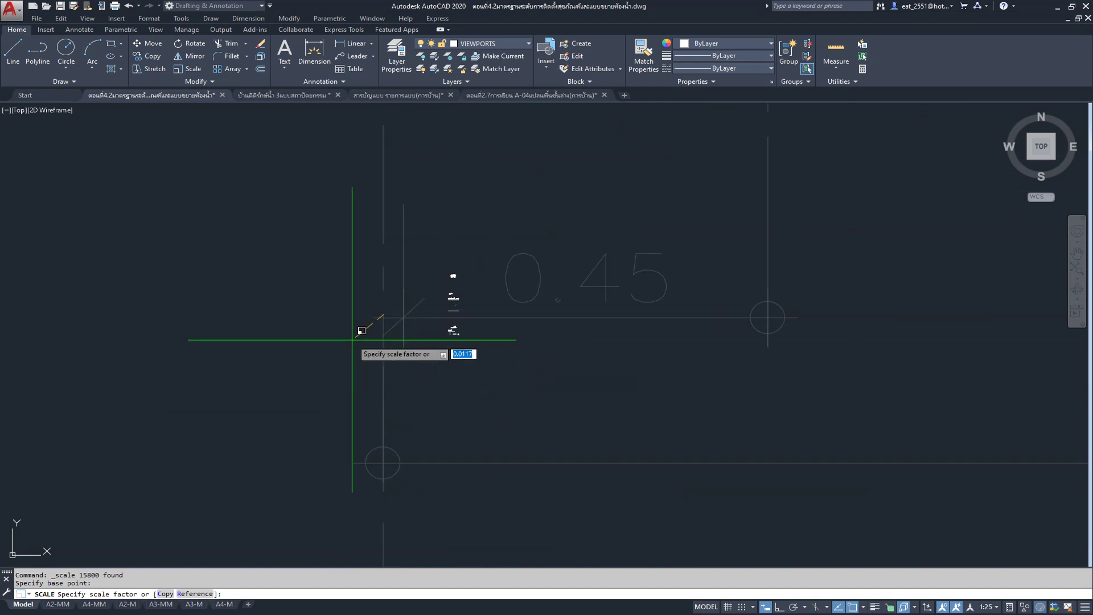
scroll(290, 566, down, 3)
scroll(378, 341, up, 3)
text(R)
key(Return)
Step: Pick grid line 2 to grid line 1 as the reference, with Ortho on, and apply new length 2
scroll(419, 313, up, 2)
scroll(399, 319, up, 2)
click(398, 314)
scroll(396, 313, down, 2)
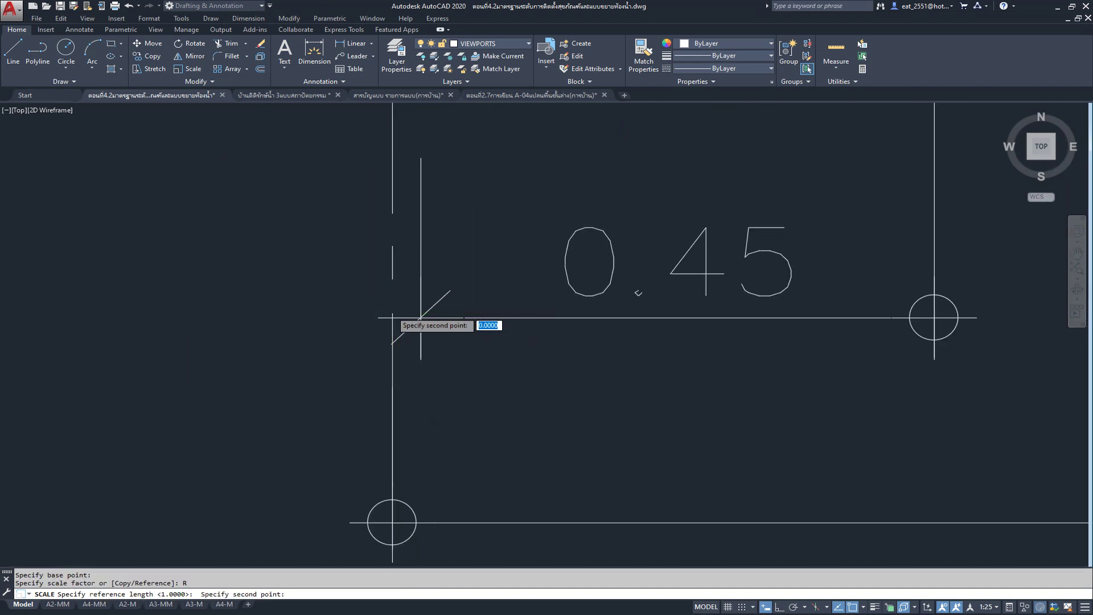
scroll(393, 311, down, 3)
key(F8)
scroll(977, 322, up, 5)
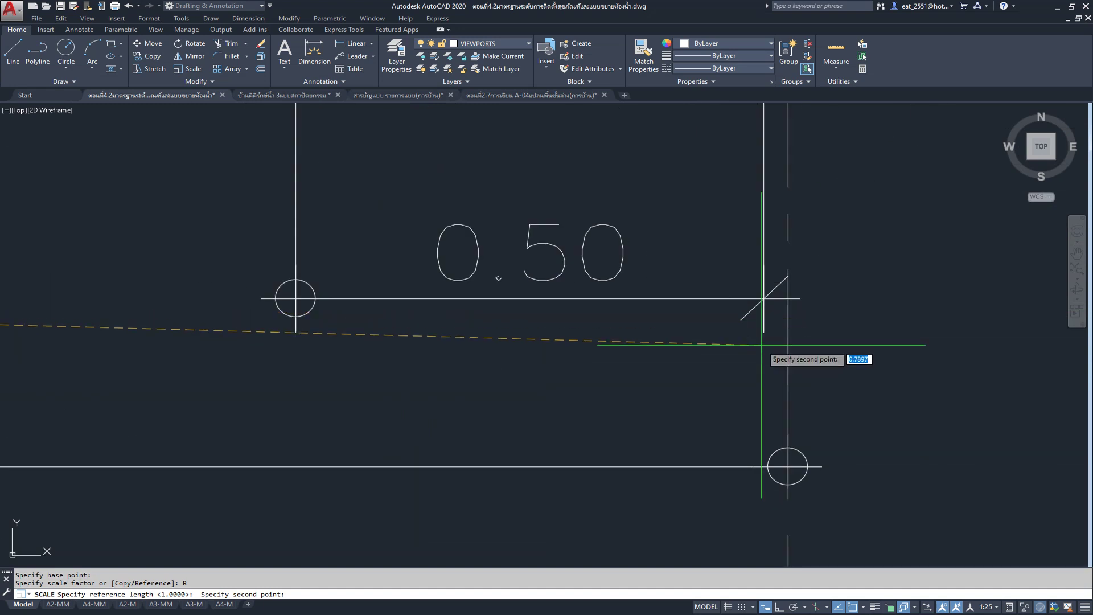
scroll(791, 293, up, 3)
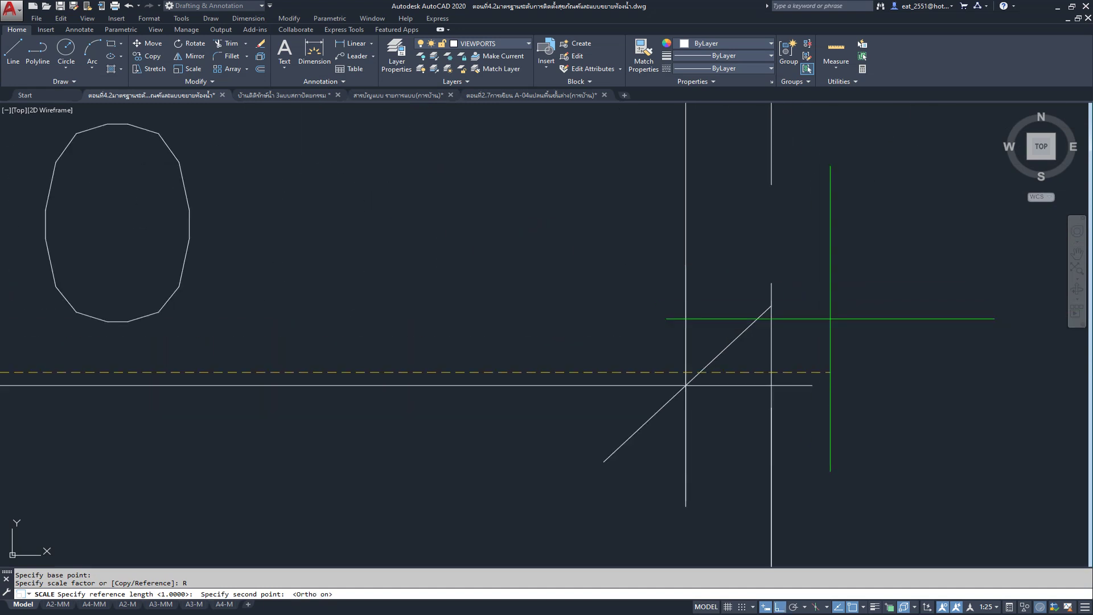
click(771, 373)
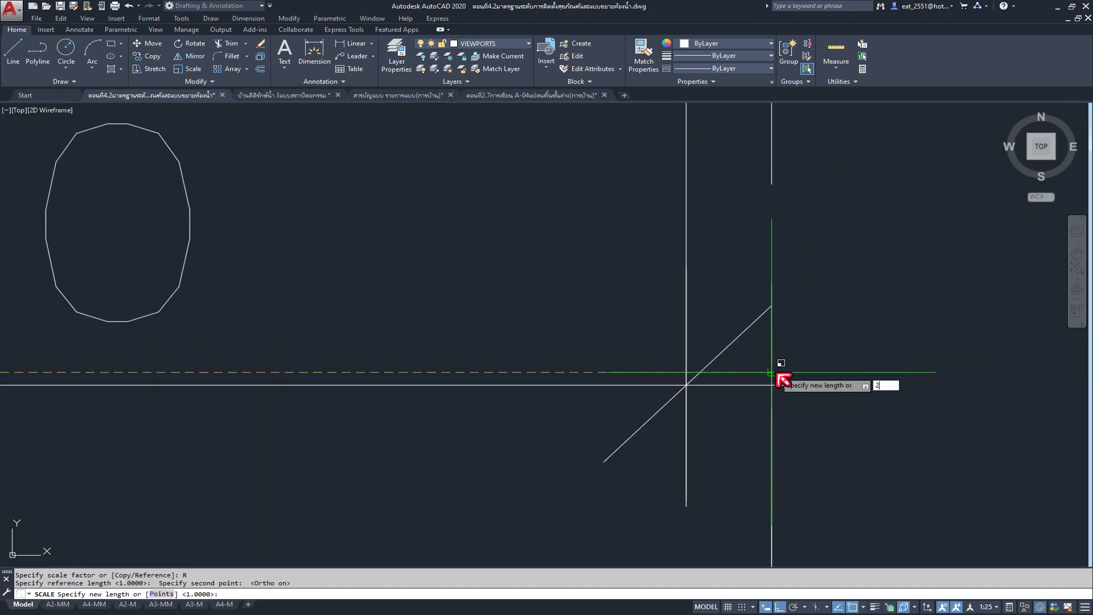
key(Return)
scroll(659, 383, down, 2)
scroll(568, 354, down, 3)
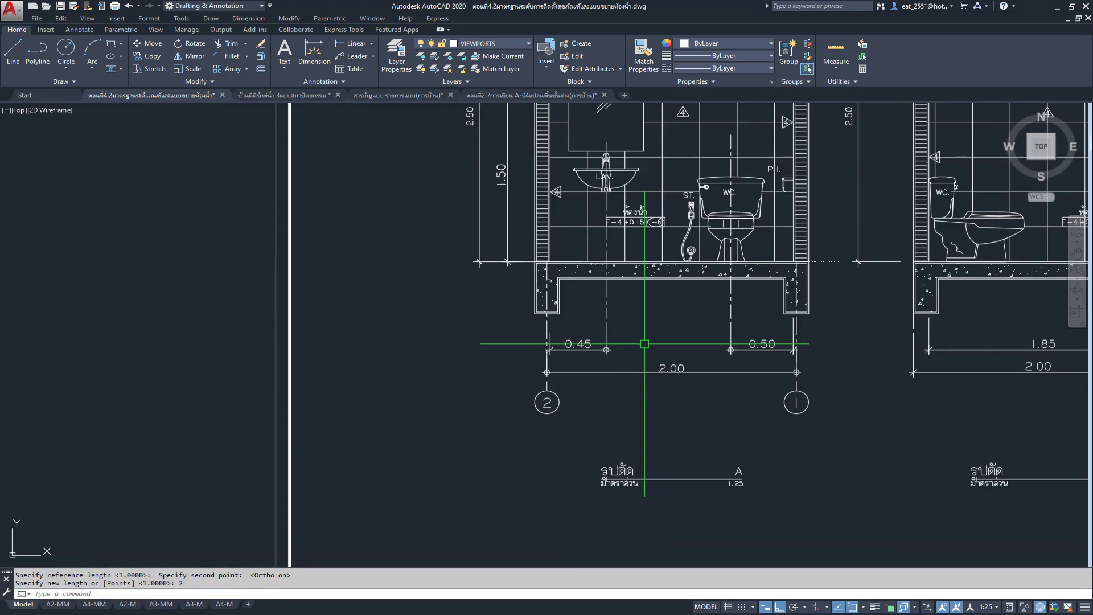
scroll(661, 315, down, 3)
scroll(661, 315, down, 1)
scroll(661, 315, up, 3)
scroll(661, 314, up, 1)
Step: Pick the two points of a trial 2.50 linear dimension on section A's height
click(348, 43)
scroll(463, 393, up, 3)
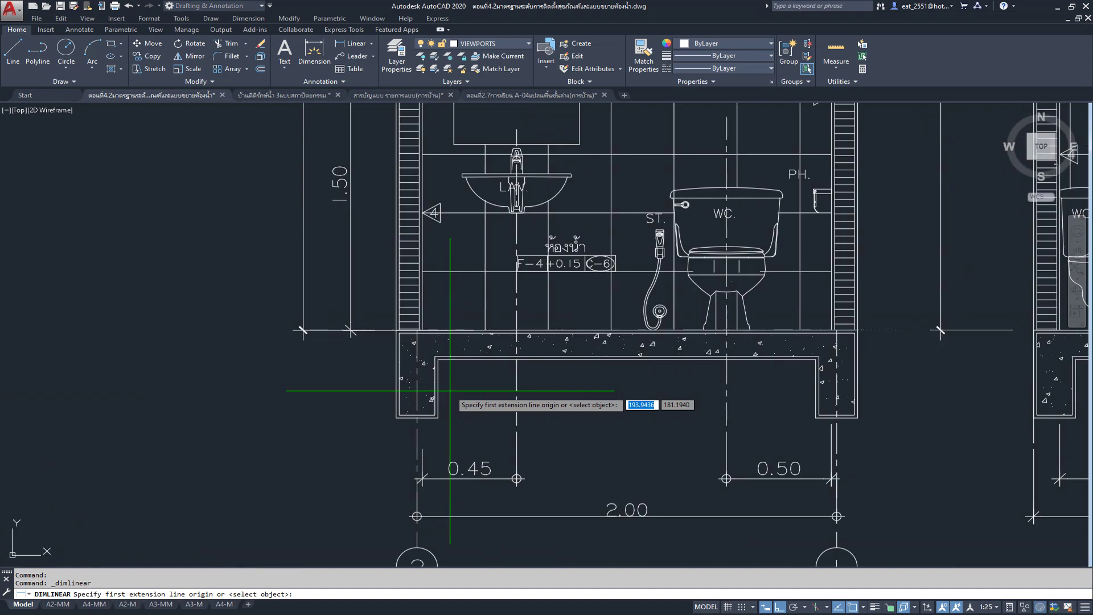
scroll(467, 387, up, 3)
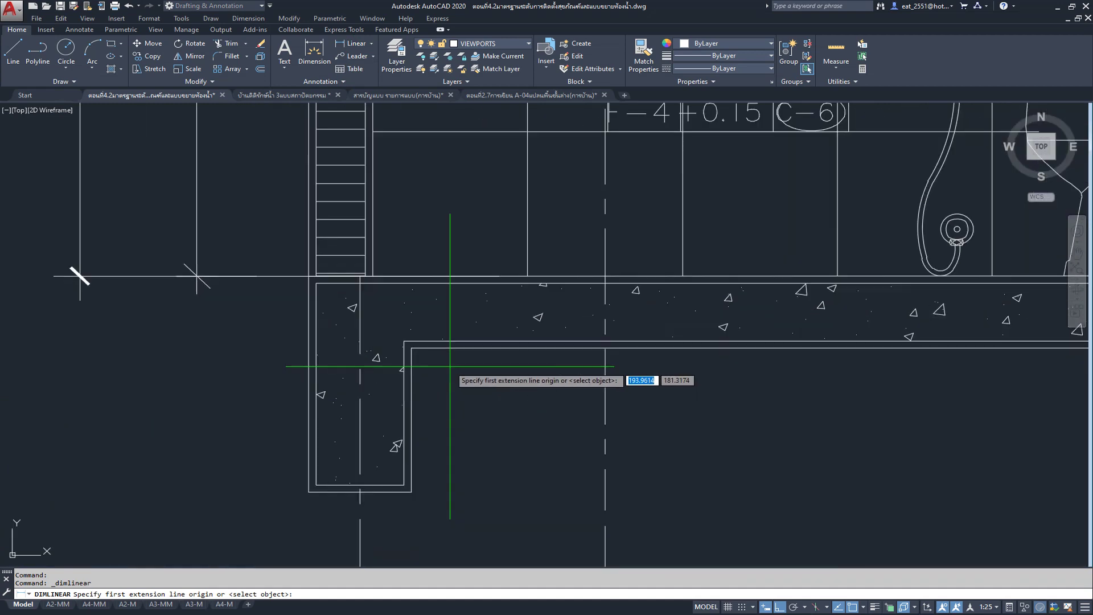
scroll(484, 365, down, 5)
scroll(484, 365, down, 4)
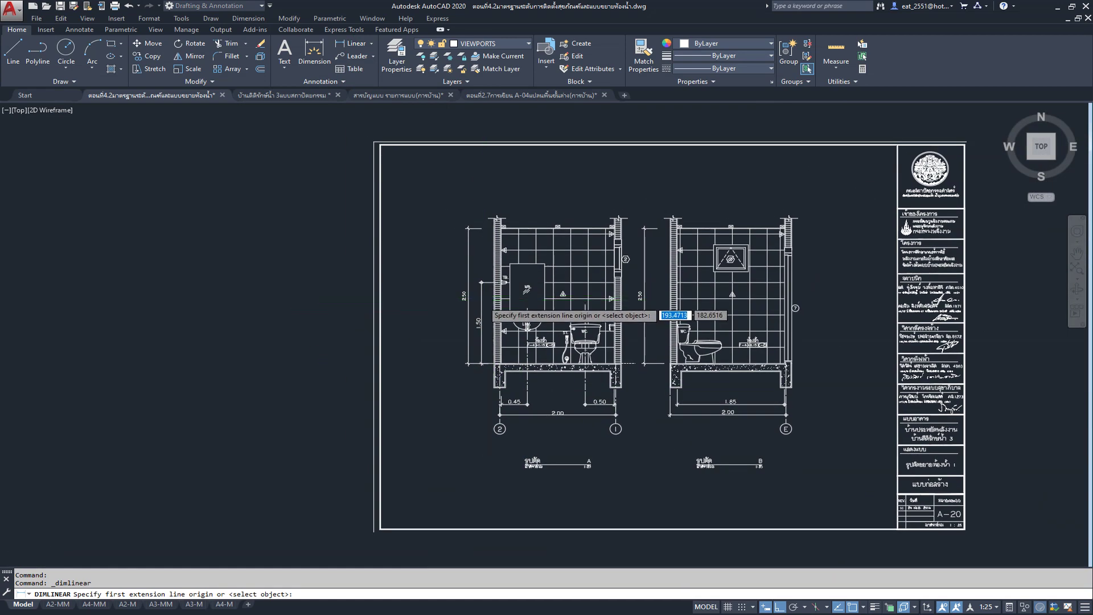
scroll(437, 296, up, 4)
scroll(489, 492, up, 1)
click(493, 493)
scroll(501, 296, down, 3)
scroll(504, 272, up, 4)
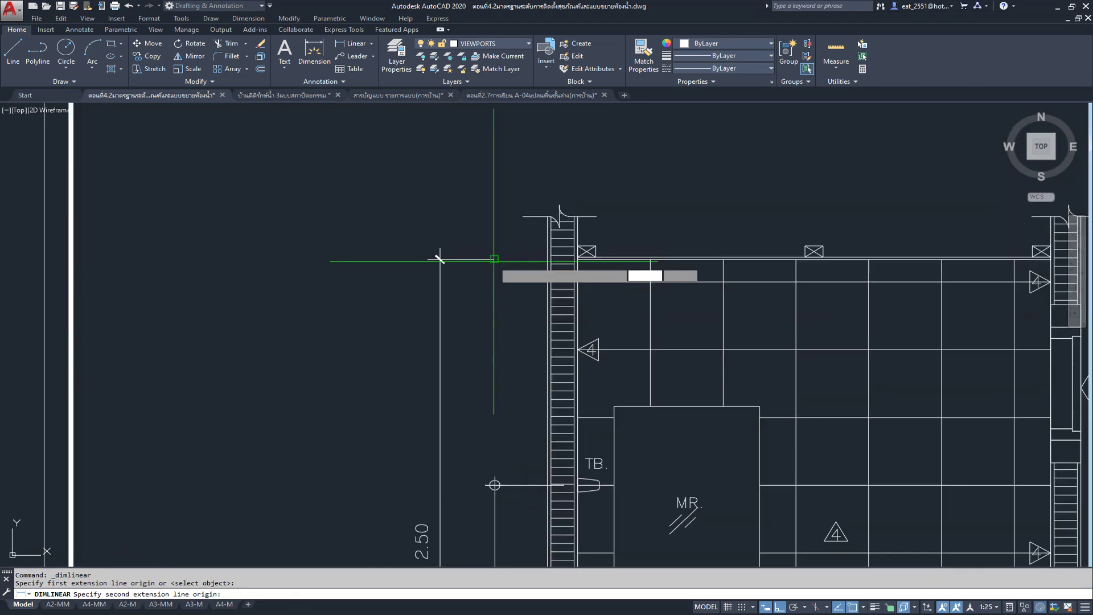
click(497, 256)
Step: Cancel the unfinished dimension and zoom out to see the whole A-20 sheet
scroll(498, 255, down, 3)
scroll(480, 311, up, 5)
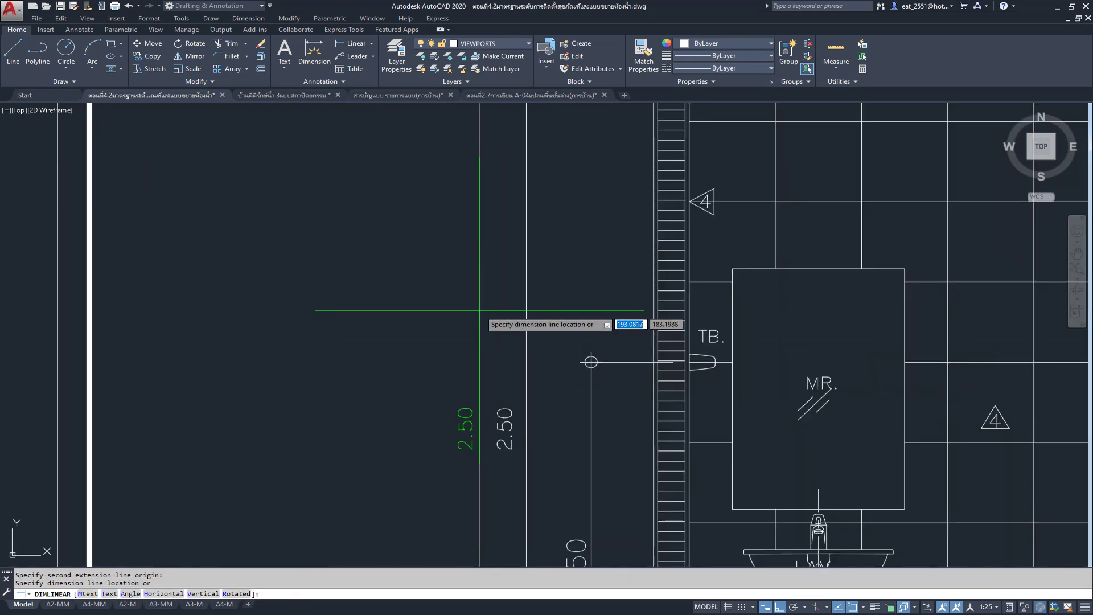
key(Escape)
scroll(487, 312, down, 3)
scroll(488, 313, down, 1)
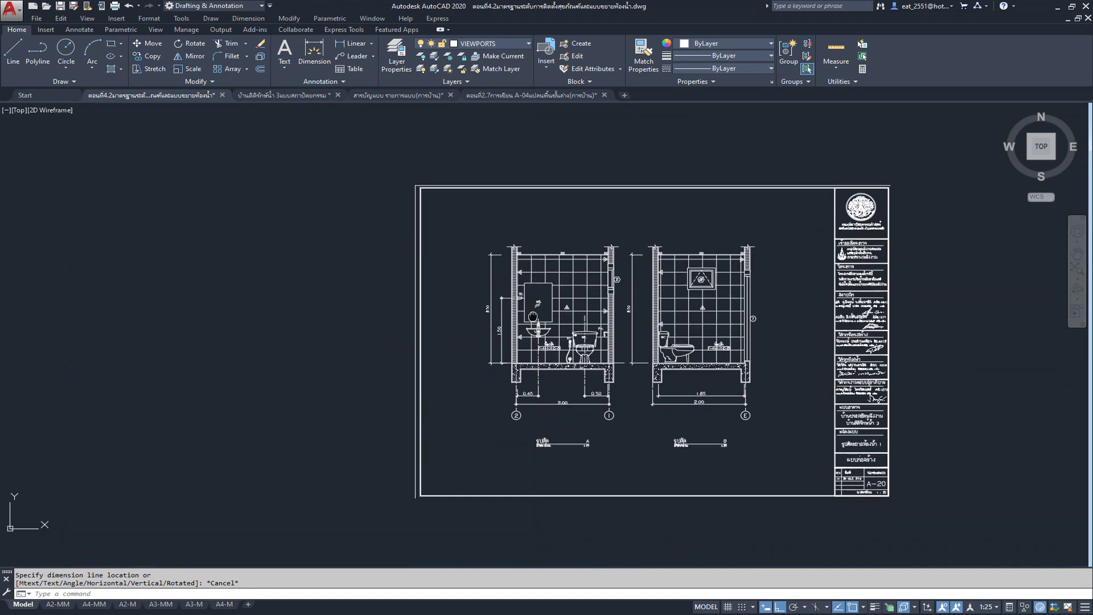
scroll(501, 350, up, 2)
scroll(519, 349, up, 2)
scroll(519, 350, down, 3)
scroll(579, 313, down, 2)
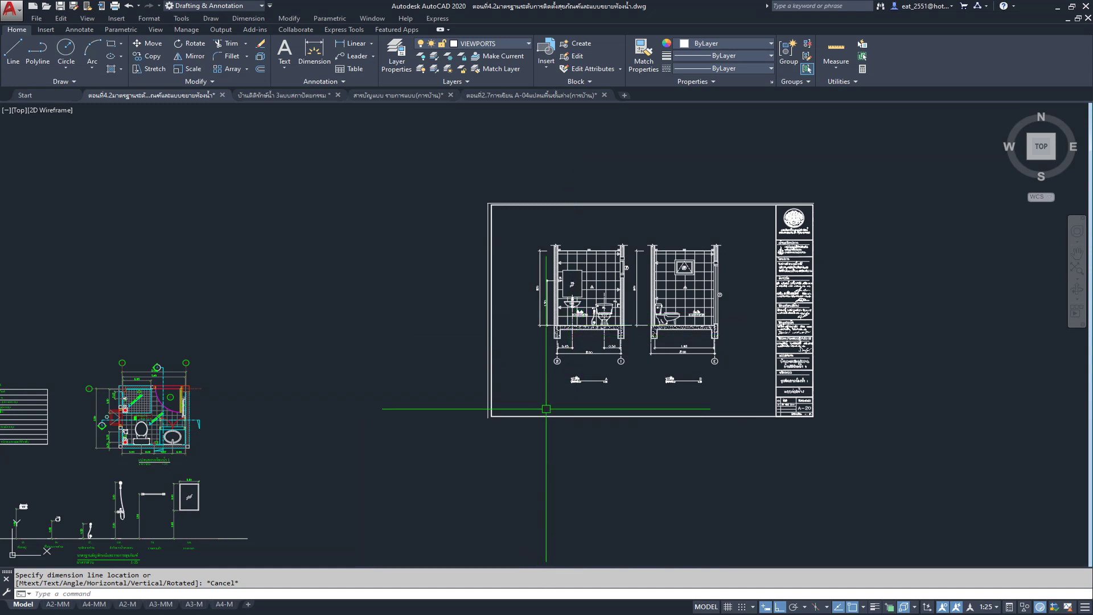
Step: Delete the stray horizontal line above the A-20 title-block corner
scroll(601, 336, up, 3)
scroll(648, 346, down, 2)
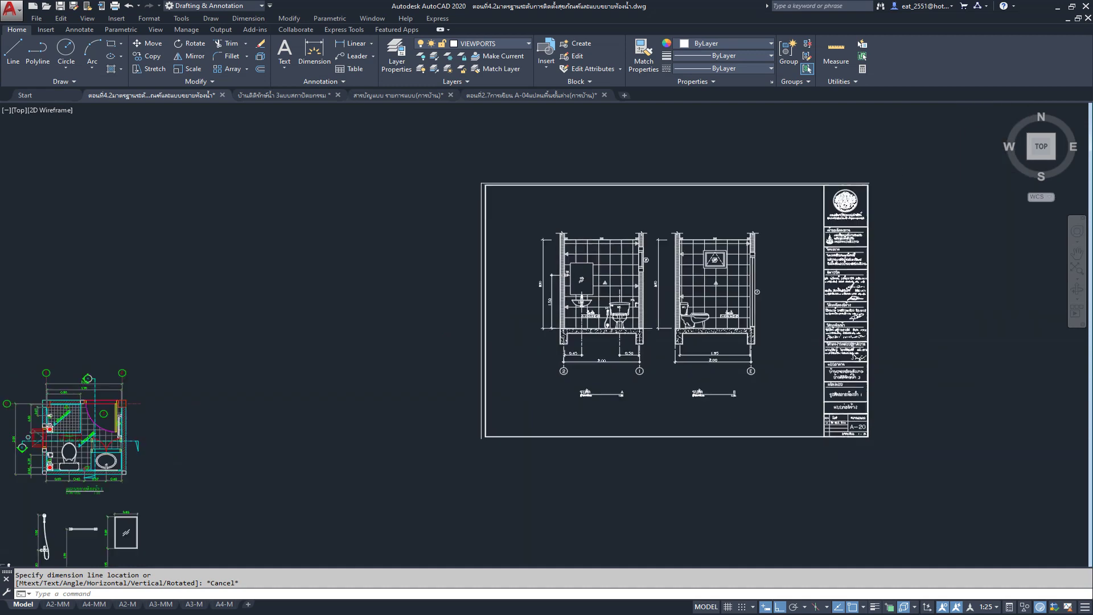
scroll(648, 346, down, 3)
mouse_move(648, 346)
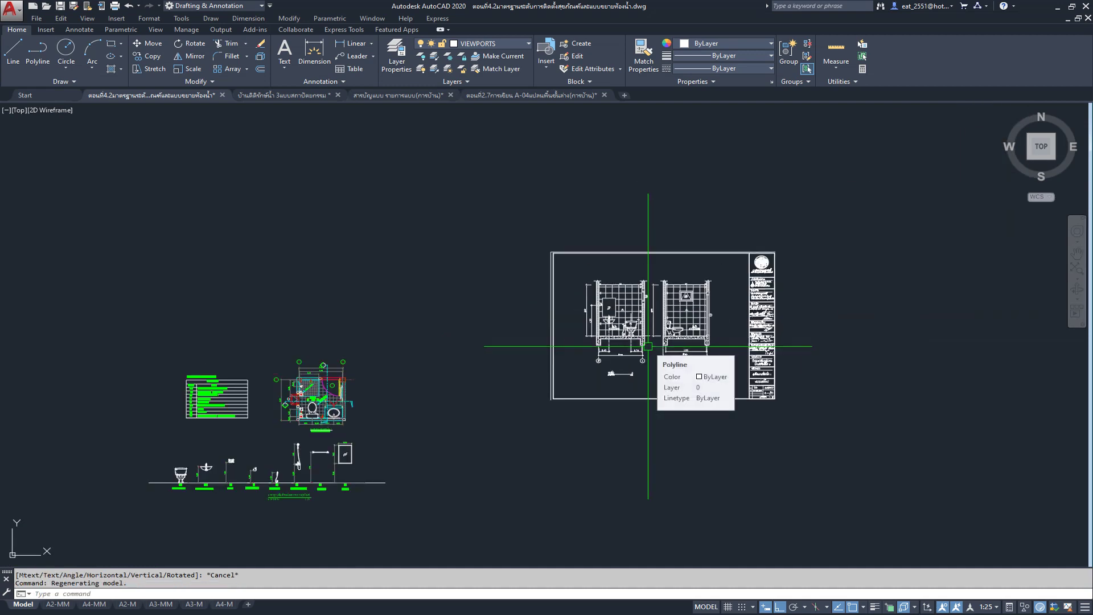
scroll(648, 346, up, 4)
scroll(626, 370, down, 2)
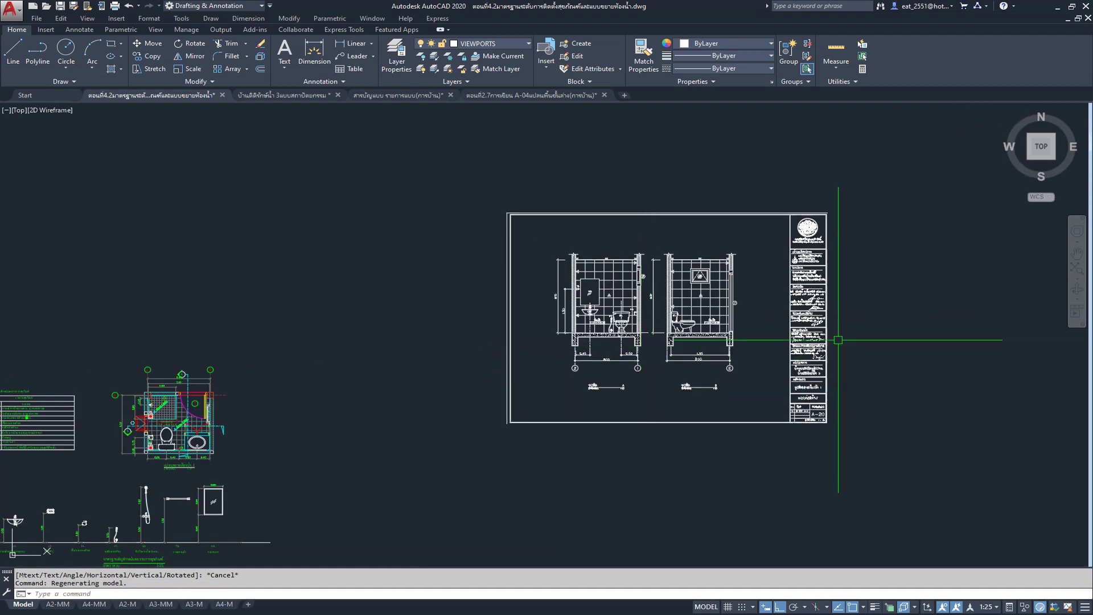
click(878, 163)
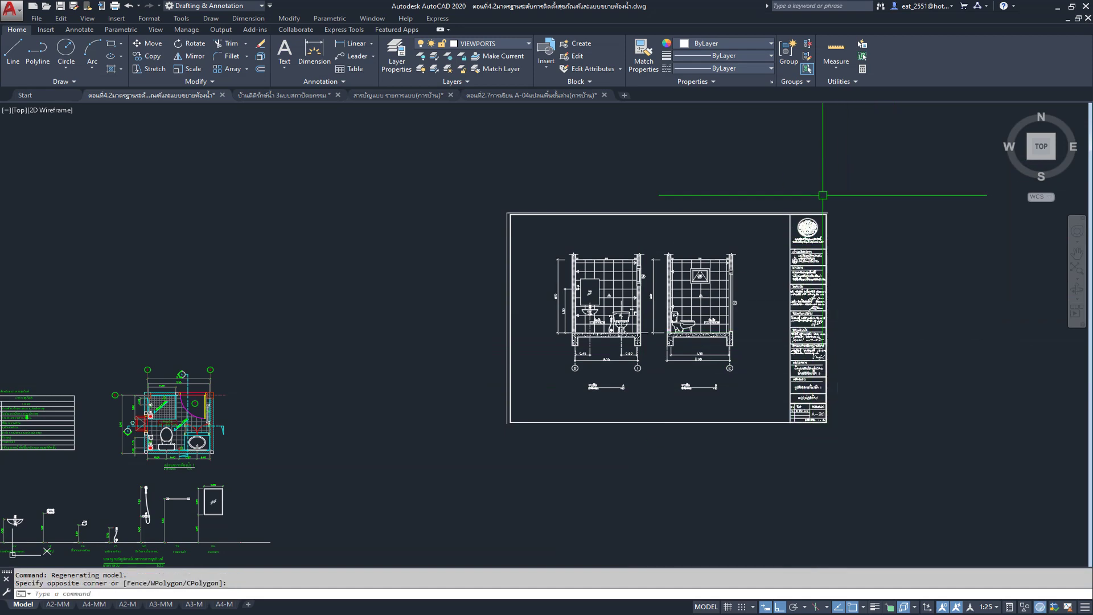
scroll(822, 222, up, 4)
scroll(829, 279, up, 2)
click(830, 313)
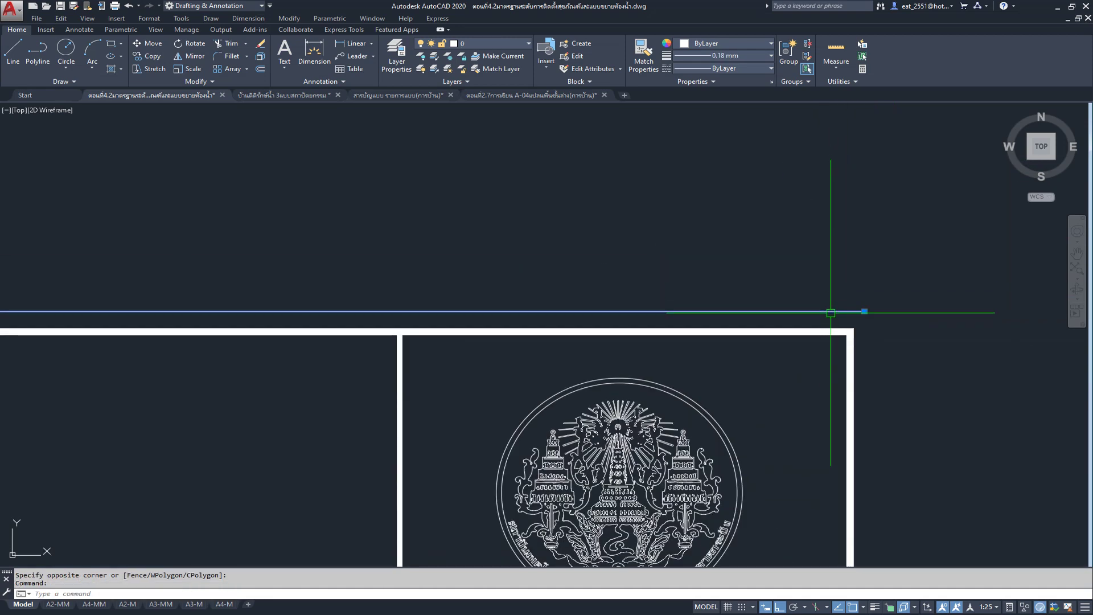
key(Delete)
Step: Crossing-select the small leftover dot near the sheet corner
scroll(768, 298, down, 3)
scroll(769, 298, down, 2)
scroll(566, 257, up, 3)
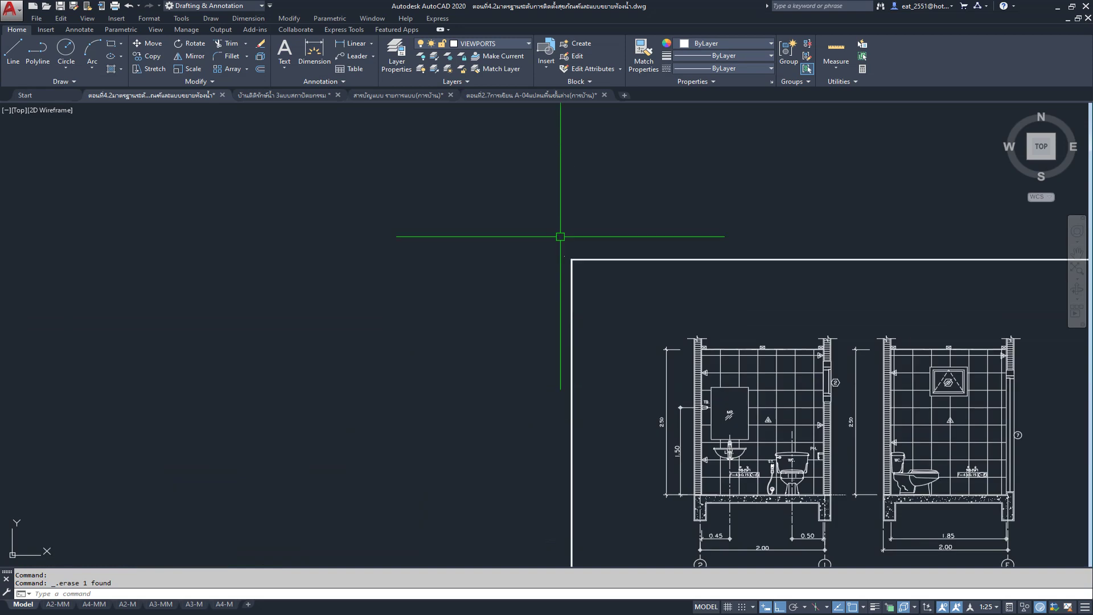
scroll(572, 297, up, 2)
click(577, 324)
click(480, 444)
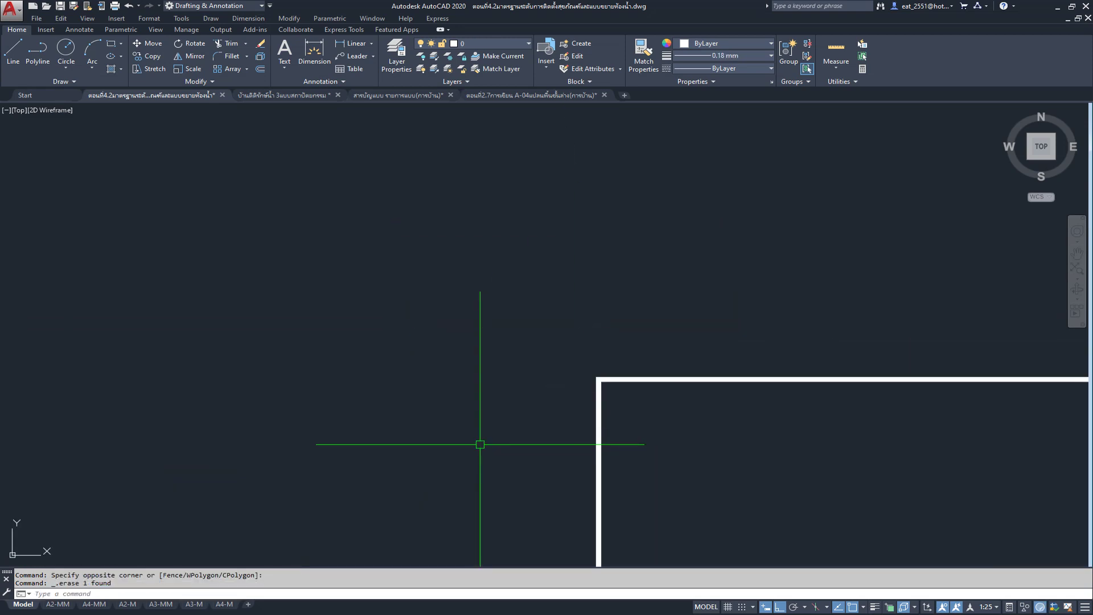
Step: Crossing-select the entire A-20 title-sheet frame and title block
scroll(565, 214, down, 2)
scroll(603, 346, down, 2)
scroll(568, 318, up, 2)
scroll(489, 410, down, 1)
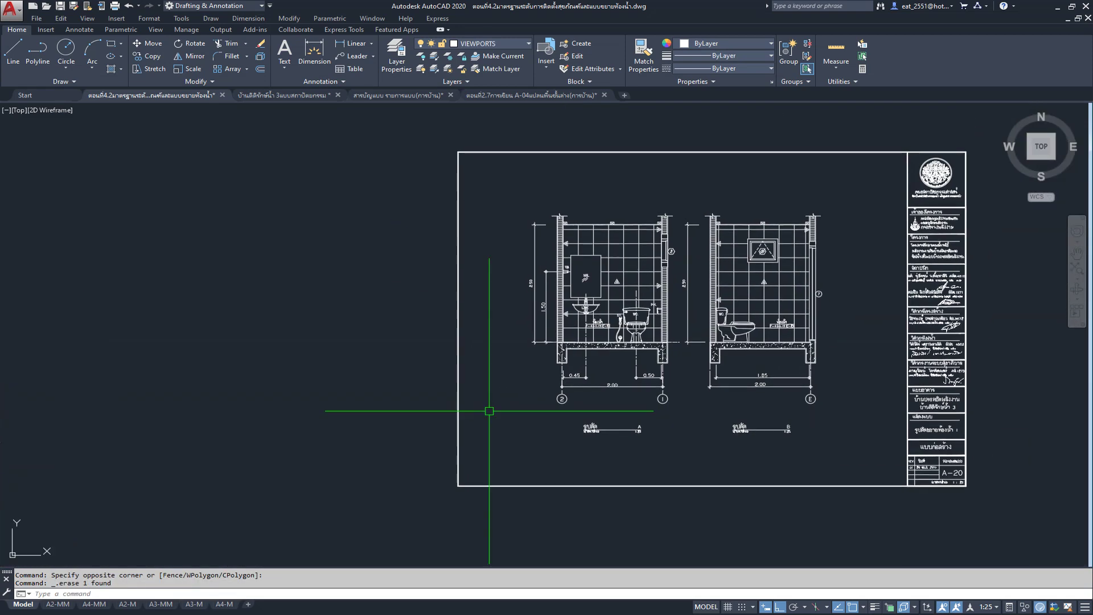
scroll(489, 410, down, 2)
click(866, 193)
click(711, 519)
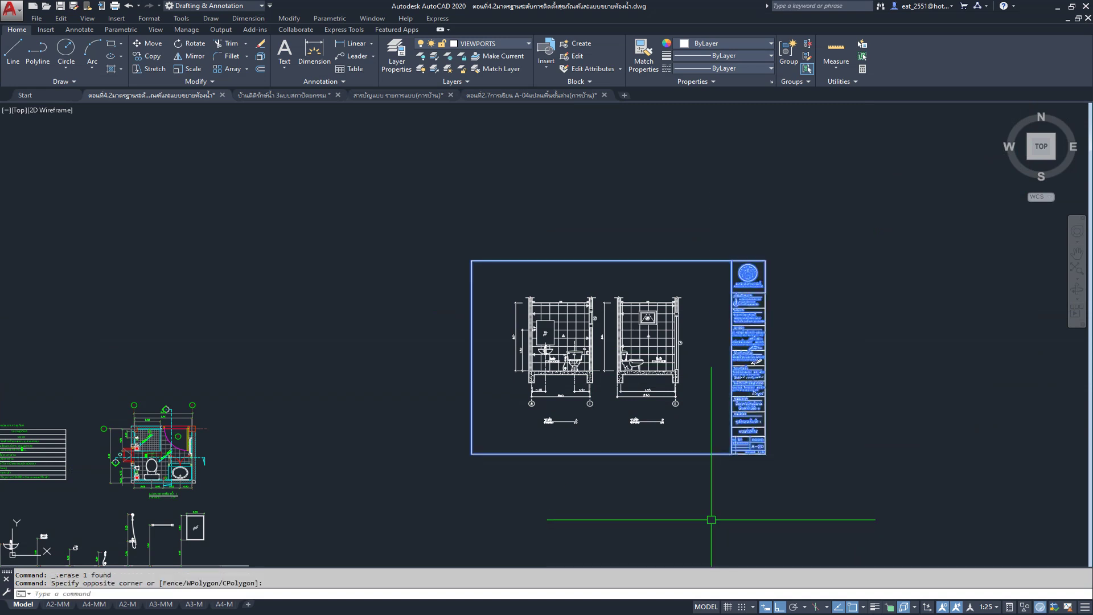
Step: Group the title-sheet objects and move the group onto the DEFPOINTS layer
click(792, 51)
click(755, 321)
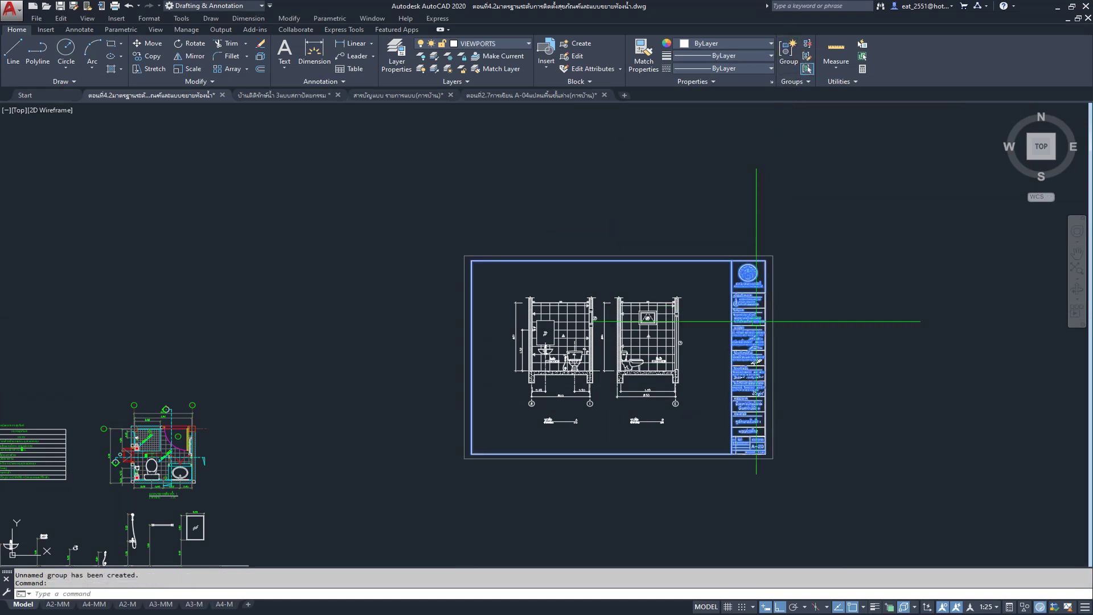
click(528, 44)
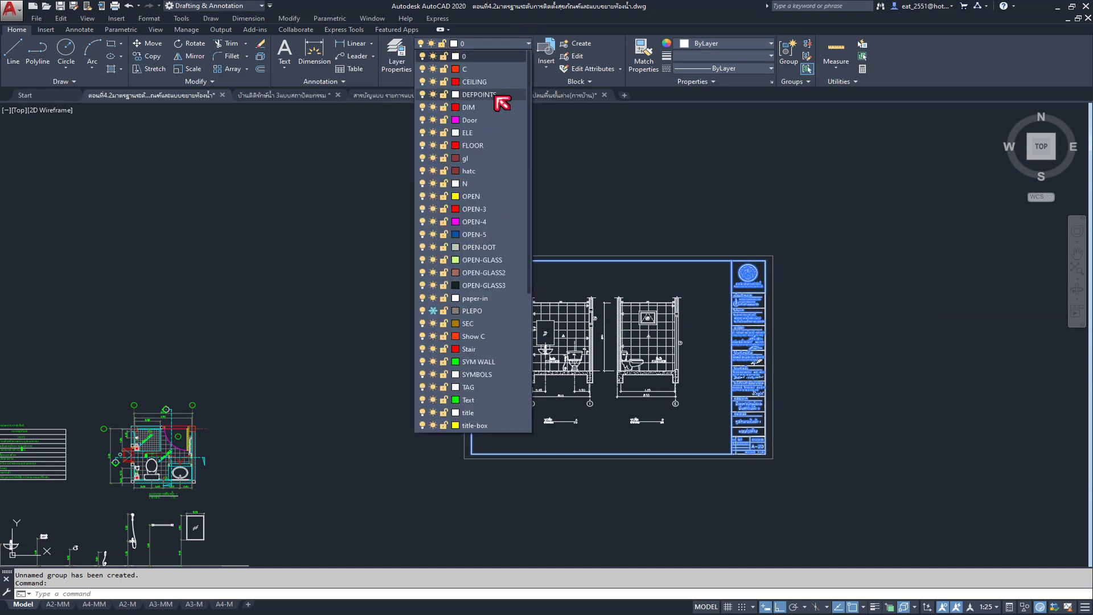
click(495, 95)
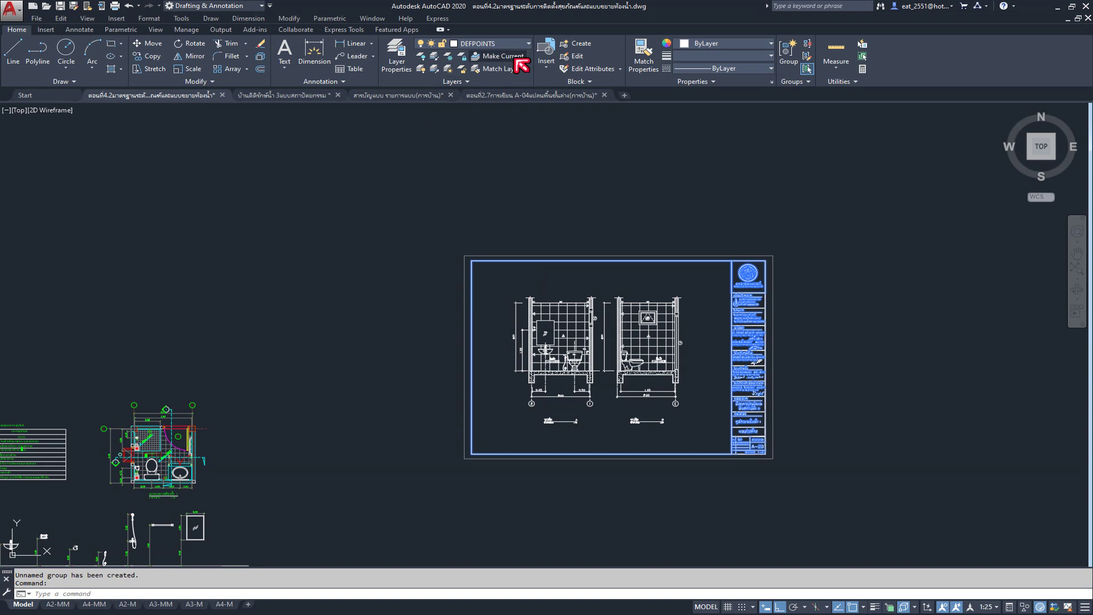
Step: Freeze the DEFPOINTS layer so the sheet frame disappears
click(509, 44)
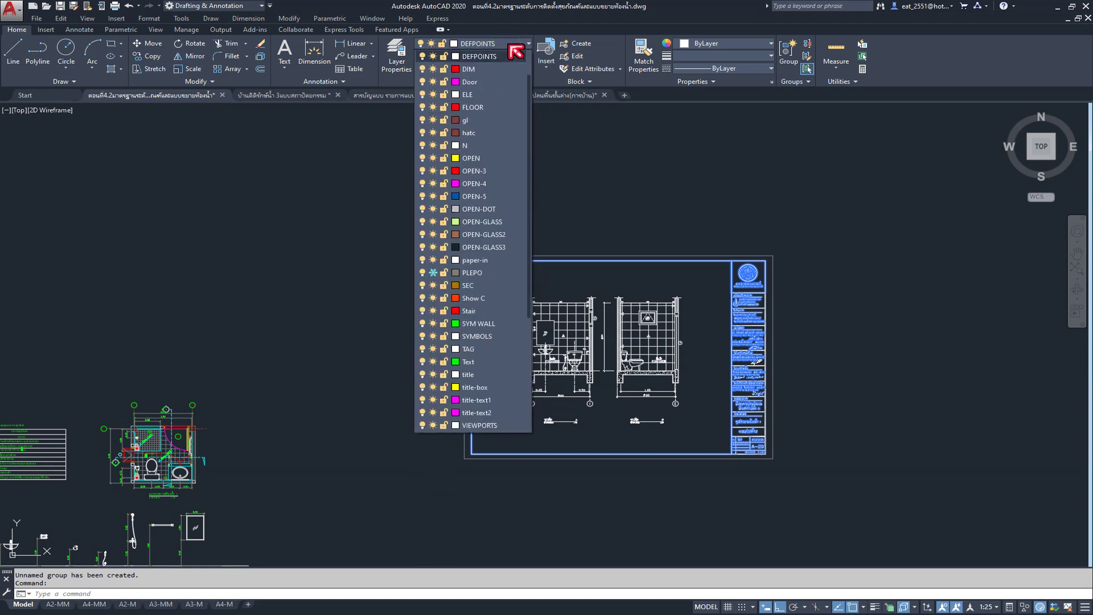
click(432, 57)
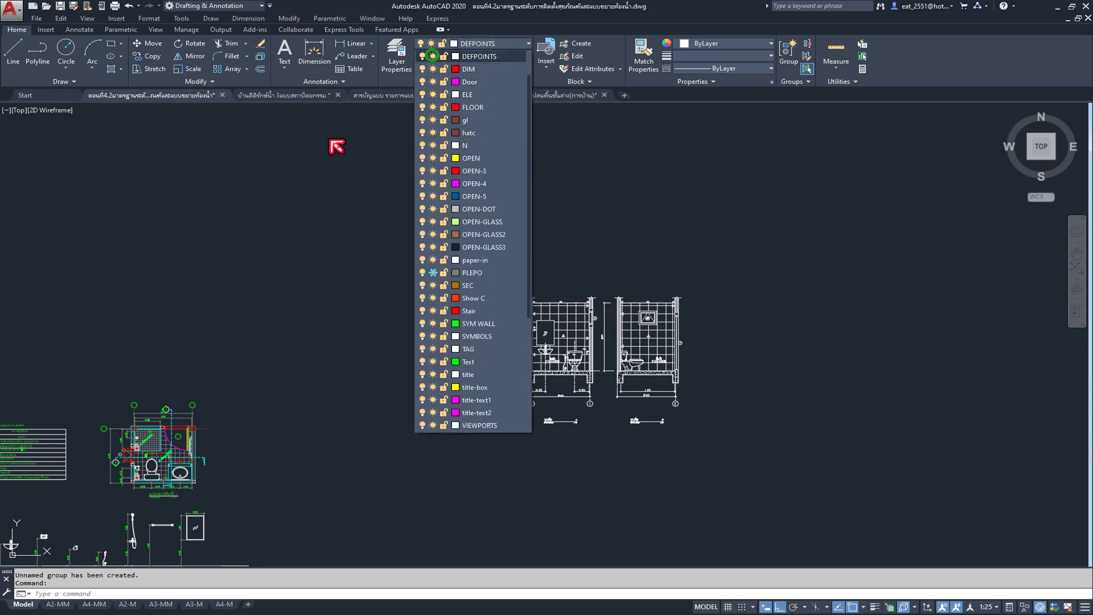
scroll(521, 401, up, 4)
scroll(600, 379, down, 6)
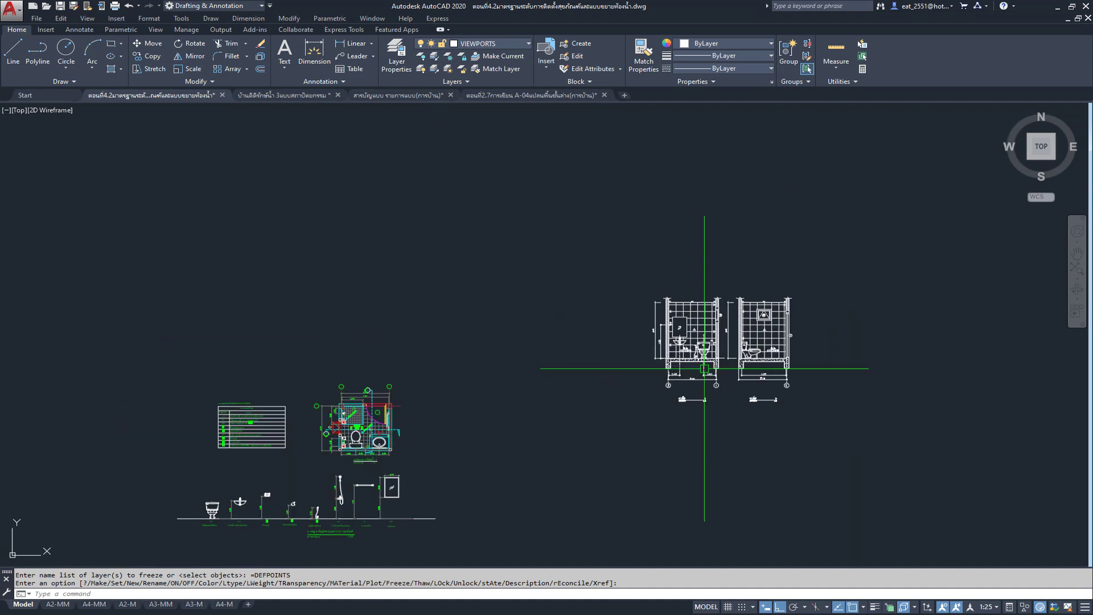
scroll(598, 444, up, 1)
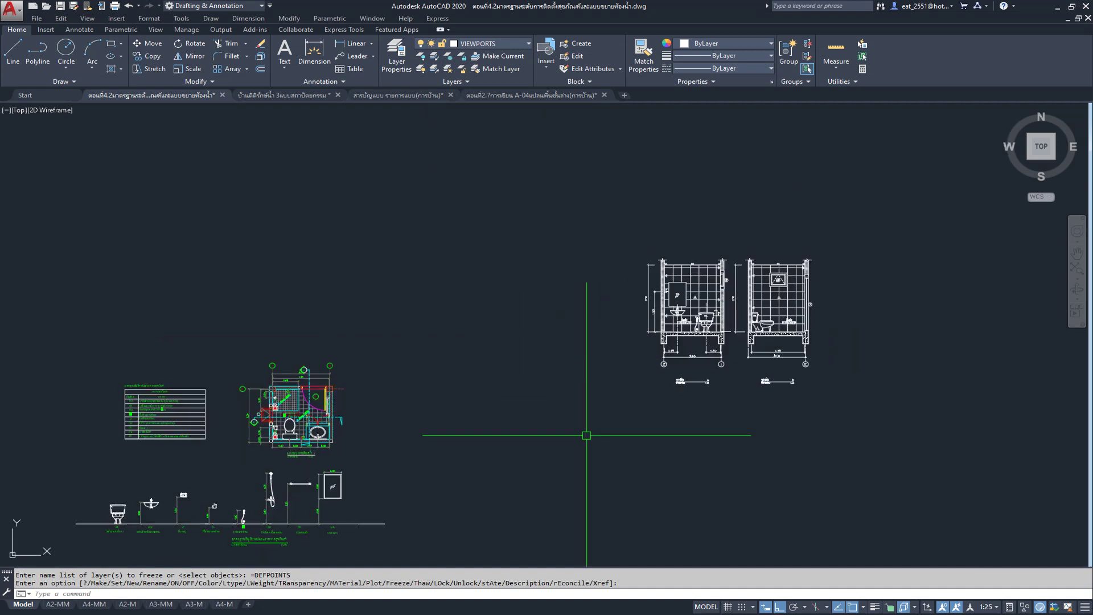
Step: Zoom in on the bathroom 1 plan, clear the layer prompt, and select section line B
scroll(639, 361, up, 3)
middle_drag(556, 288, 486, 289)
middle_drag(888, 415, 749, 387)
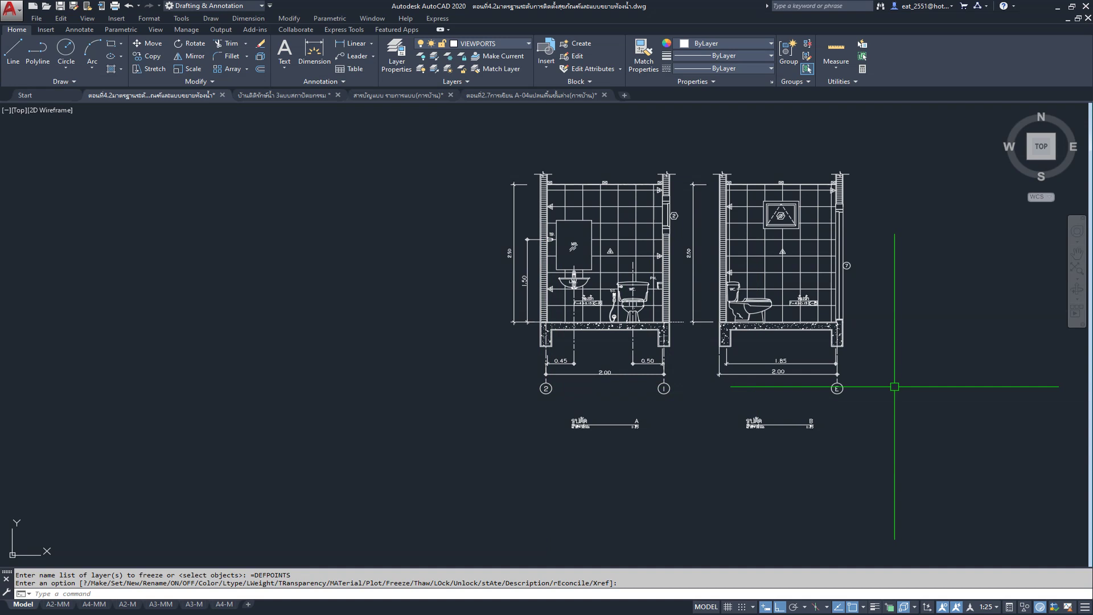
scroll(899, 383, down, 5)
scroll(464, 411, up, 3)
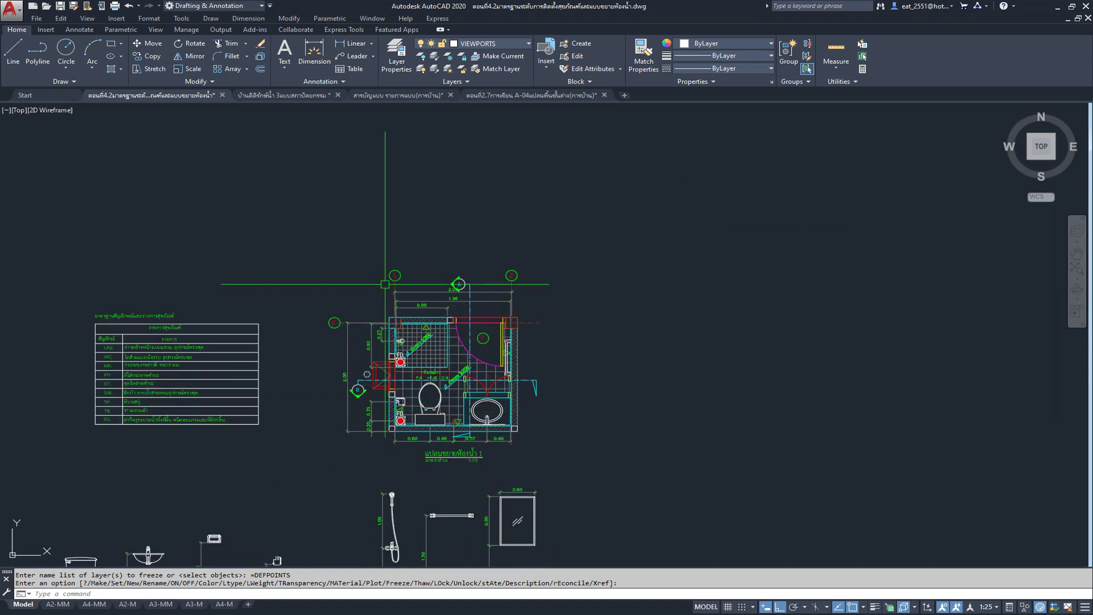
scroll(452, 355, up, 1)
scroll(451, 355, up, 2)
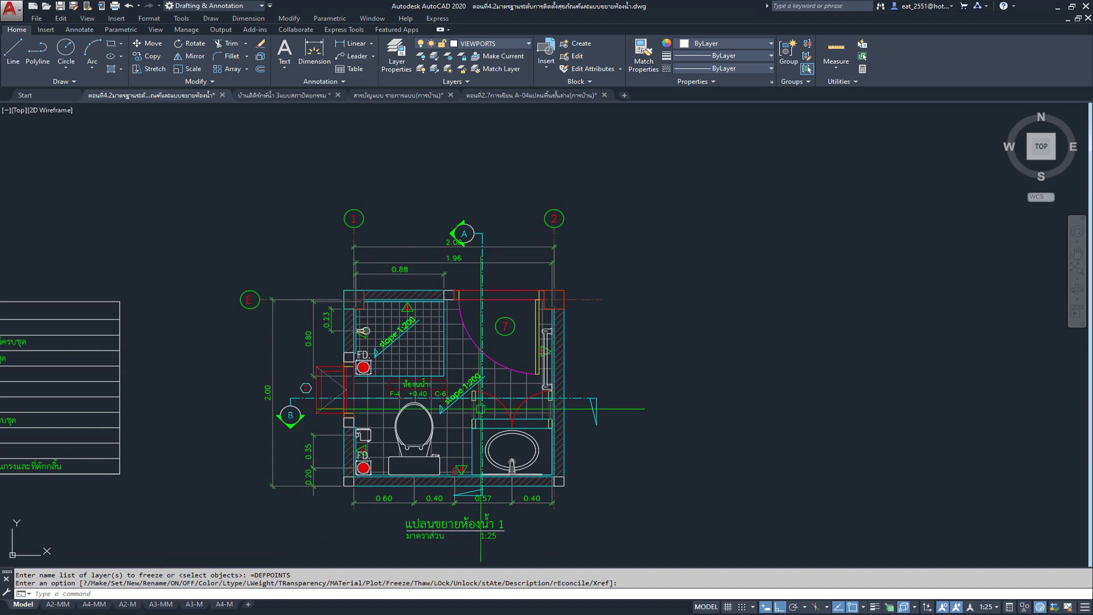
scroll(282, 427, up, 2)
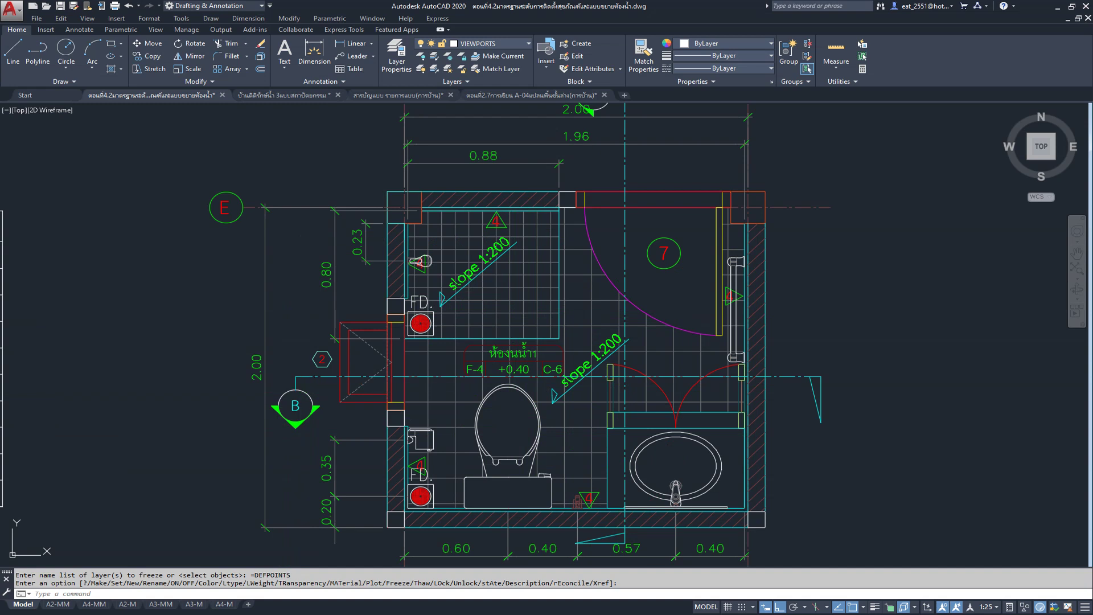
key(Return)
click(301, 377)
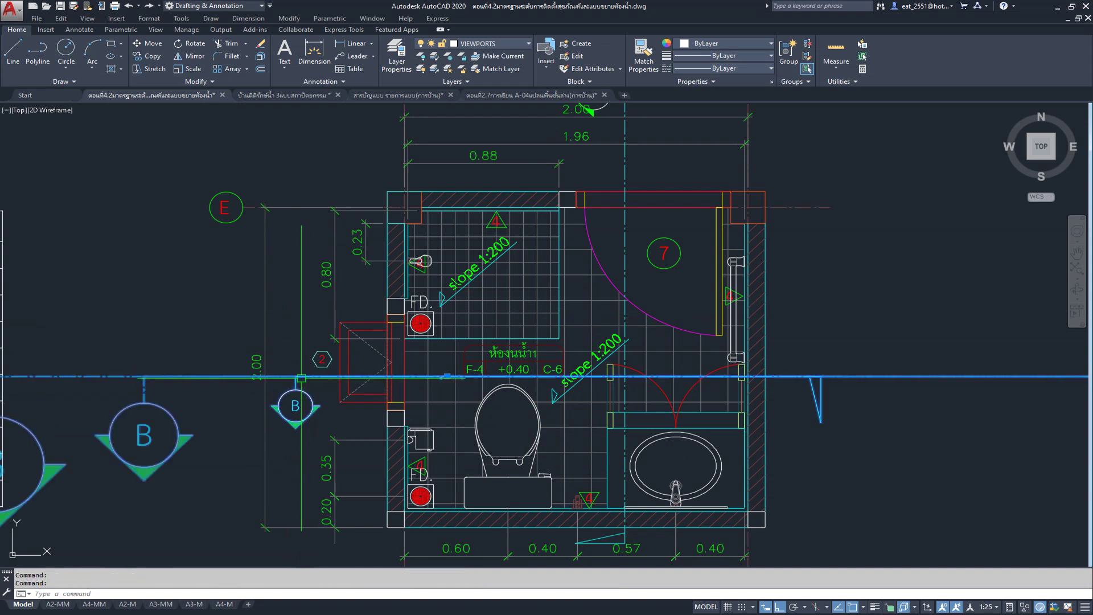
Step: Move the section B cutting line and markers higher across the bathroom plan
click(153, 50)
click(114, 313)
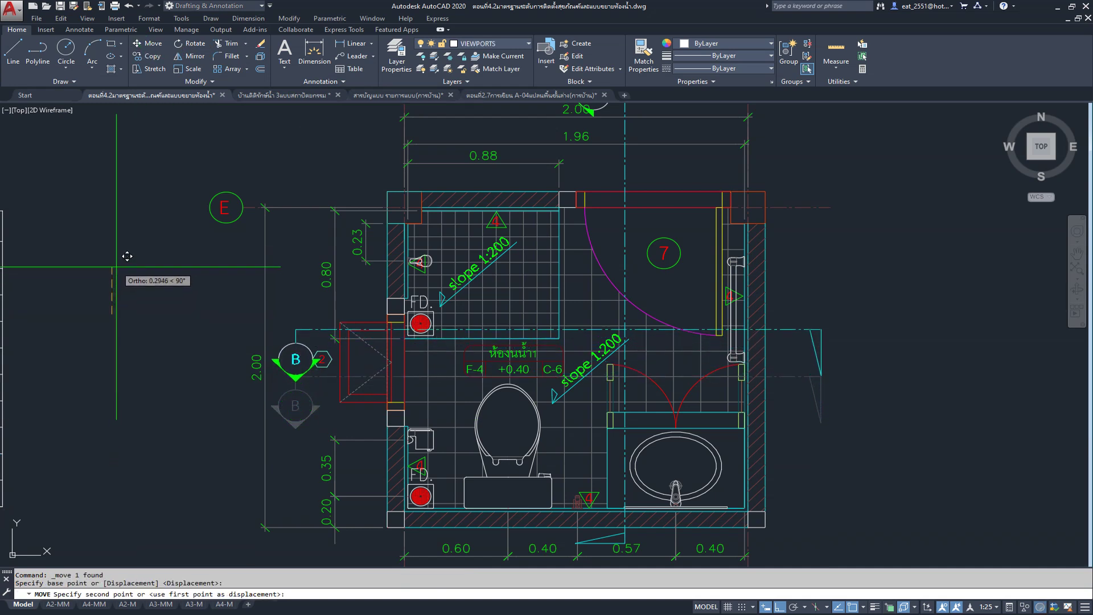
click(127, 256)
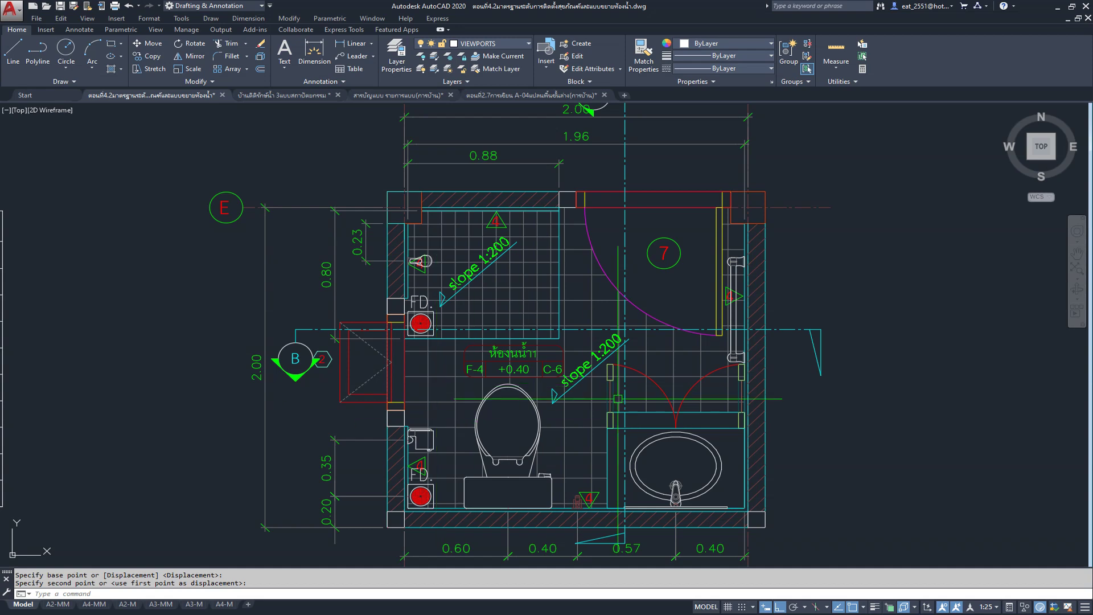
scroll(541, 343, down, 2)
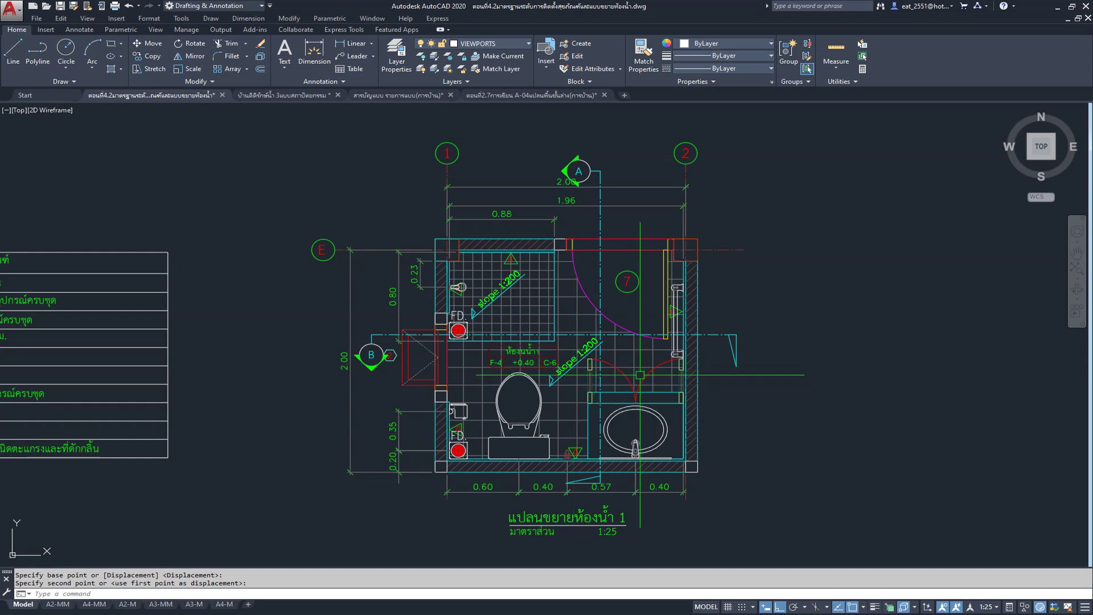
scroll(578, 319, down, 2)
scroll(578, 319, down, 3)
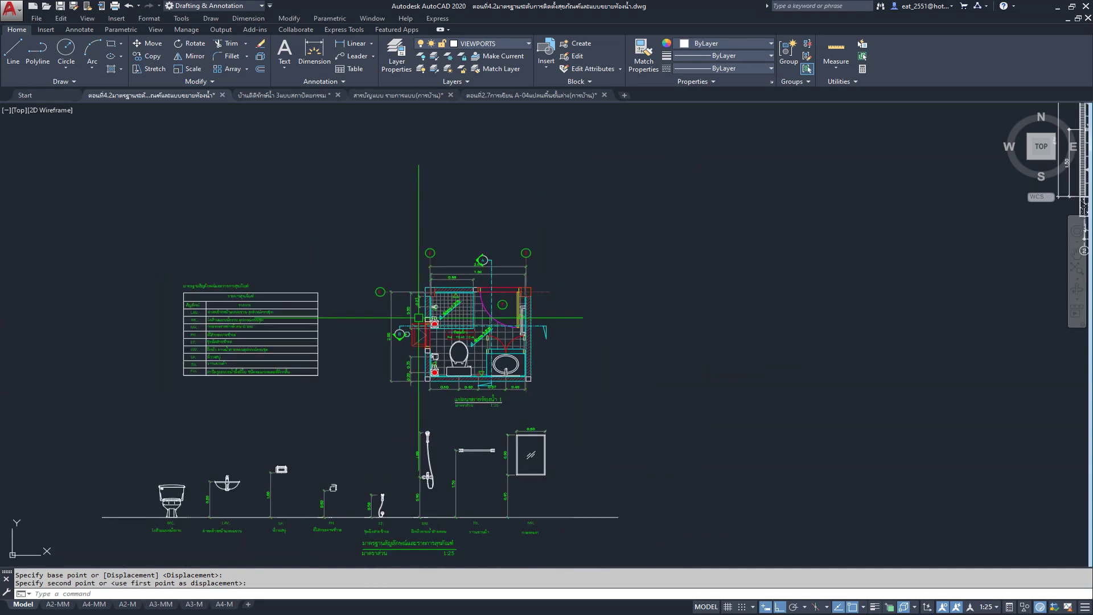
Step: Pan and zoom over the section A and B elevations, then back to the bathroom plan
middle_drag(578, 320, 239, 278)
middle_drag(592, 171, 496, 267)
scroll(552, 307, up, 3)
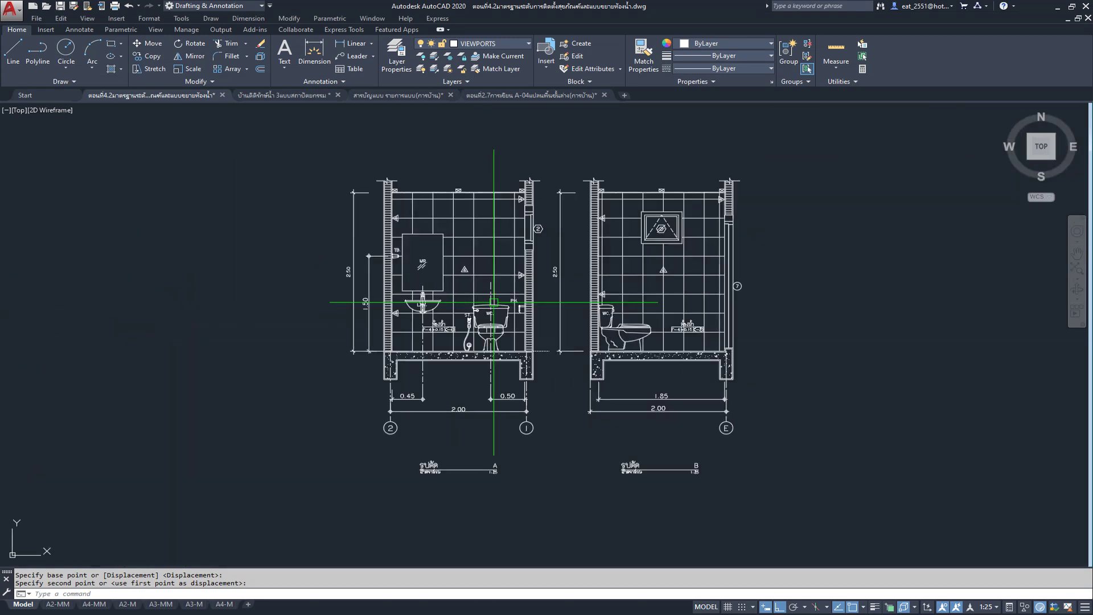
scroll(671, 470, up, 1)
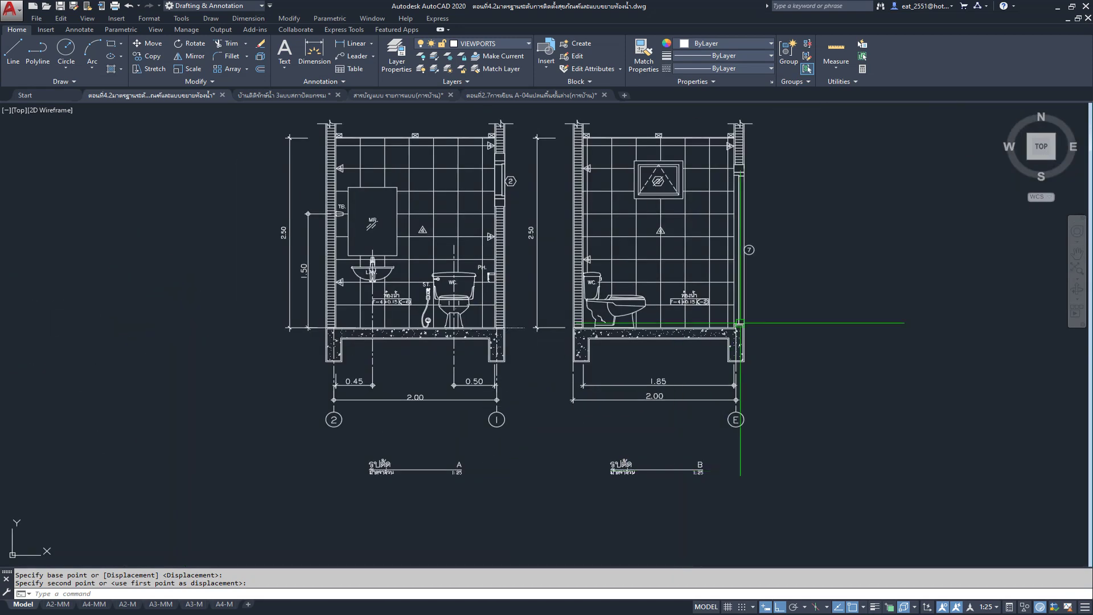
scroll(740, 323, down, 5)
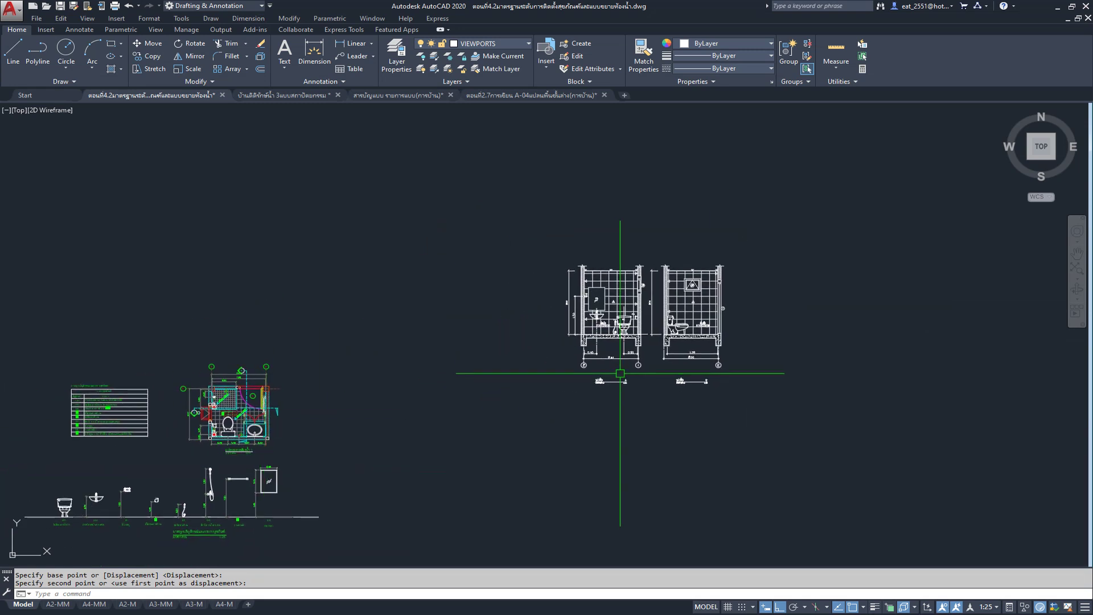
scroll(620, 373, up, 5)
scroll(715, 322, up, 2)
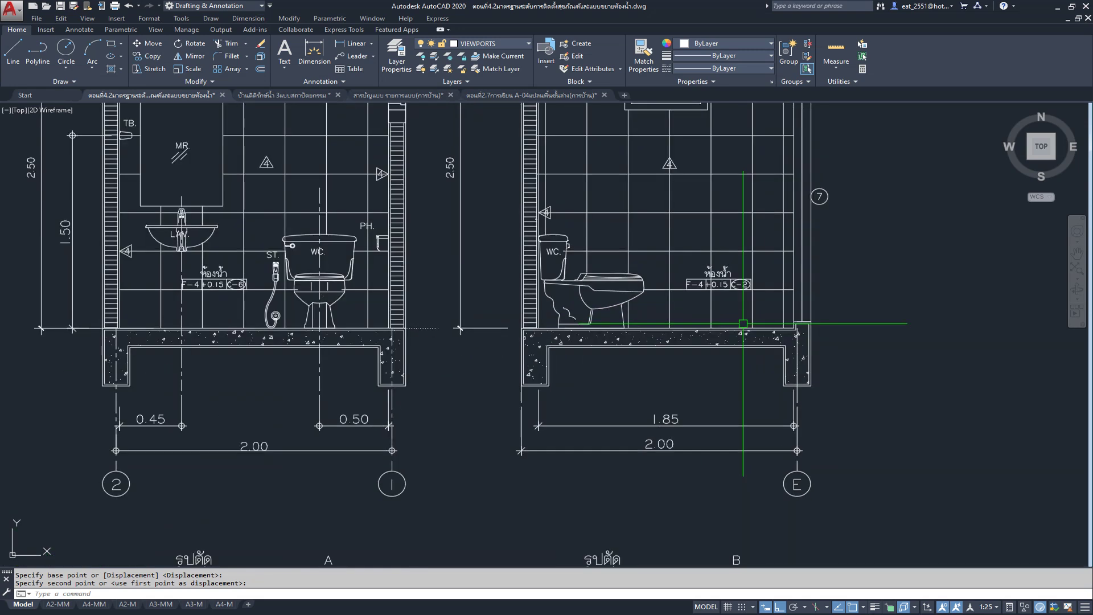
scroll(459, 328, down, 3)
middle_drag(456, 395, 708, 325)
scroll(707, 324, down, 2)
scroll(370, 374, up, 2)
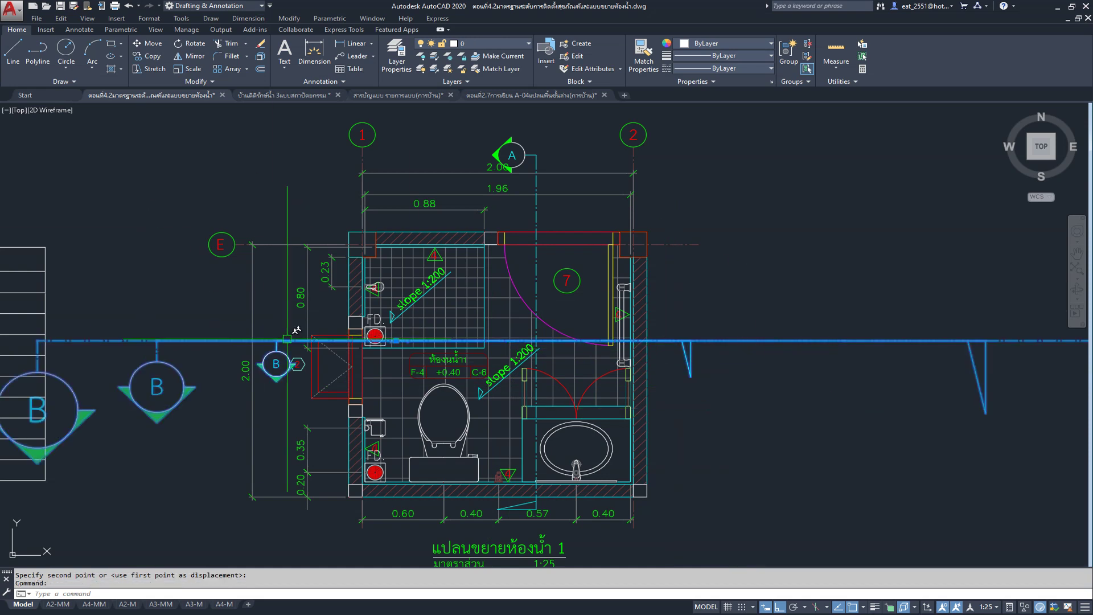
click(156, 46)
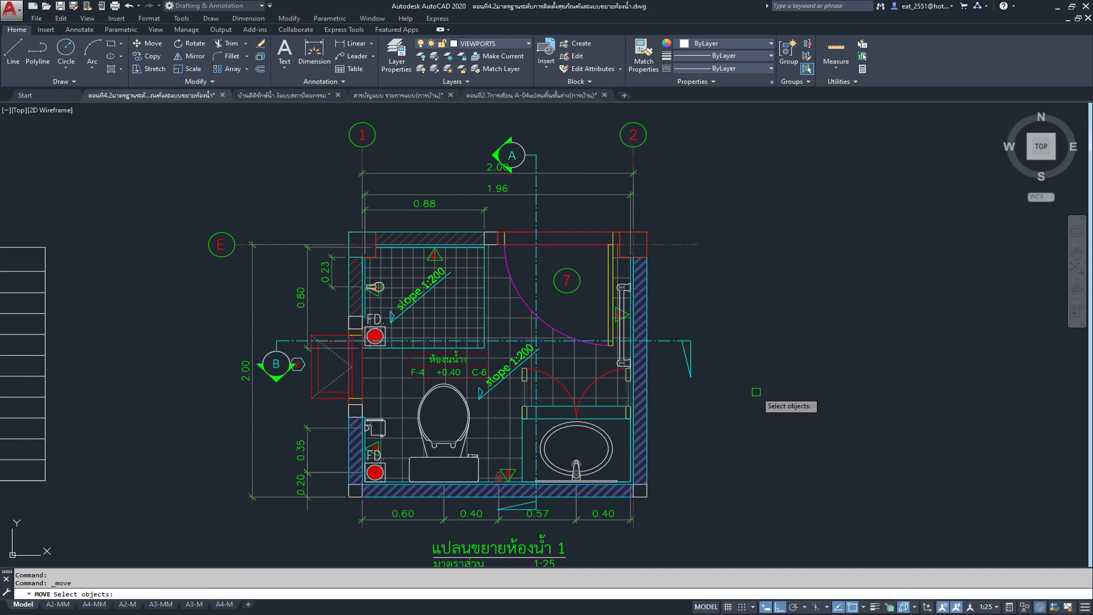
key(Escape)
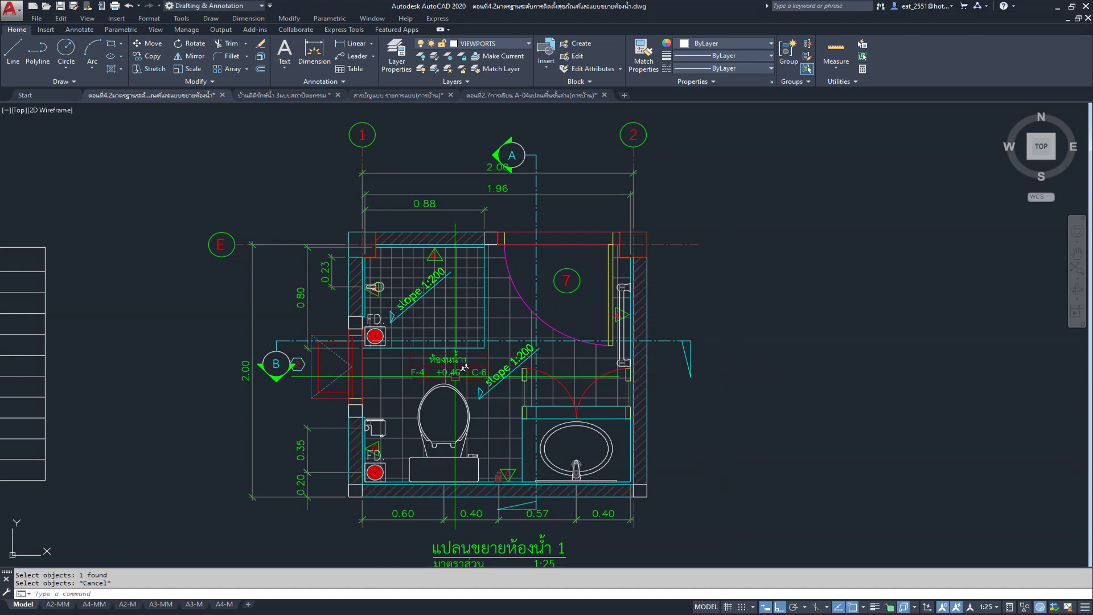
scroll(634, 390, down, 3)
scroll(436, 419, up, 1)
scroll(436, 419, down, 3)
scroll(914, 347, up, 4)
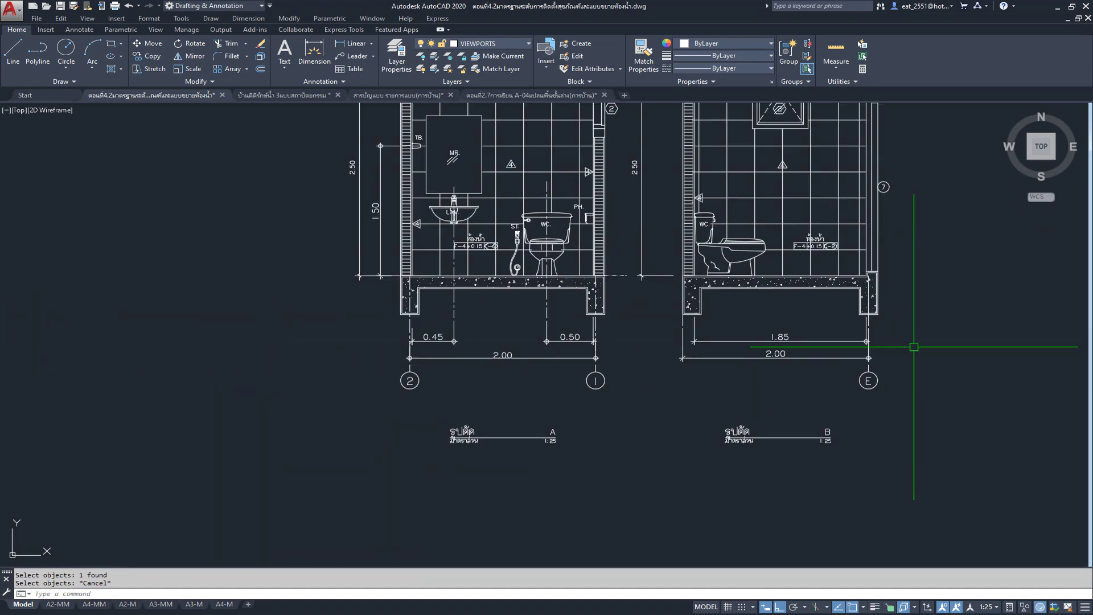
scroll(793, 305, down, 3)
scroll(622, 403, down, 2)
middle_drag(293, 433, 415, 401)
scroll(350, 402, up, 2)
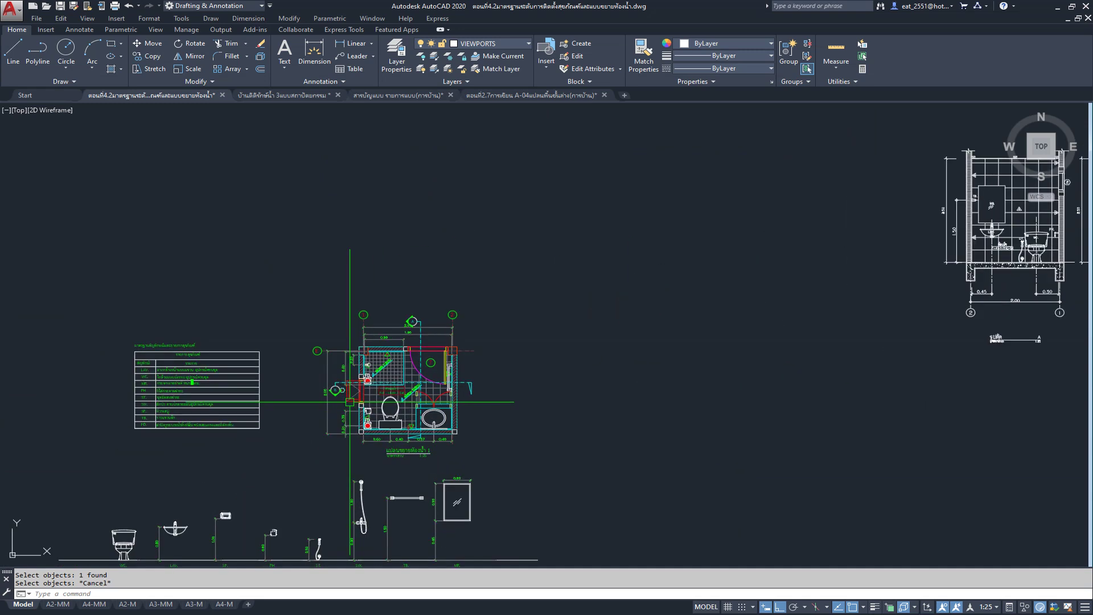
scroll(427, 410, up, 1)
scroll(455, 421, up, 1)
scroll(486, 434, up, 2)
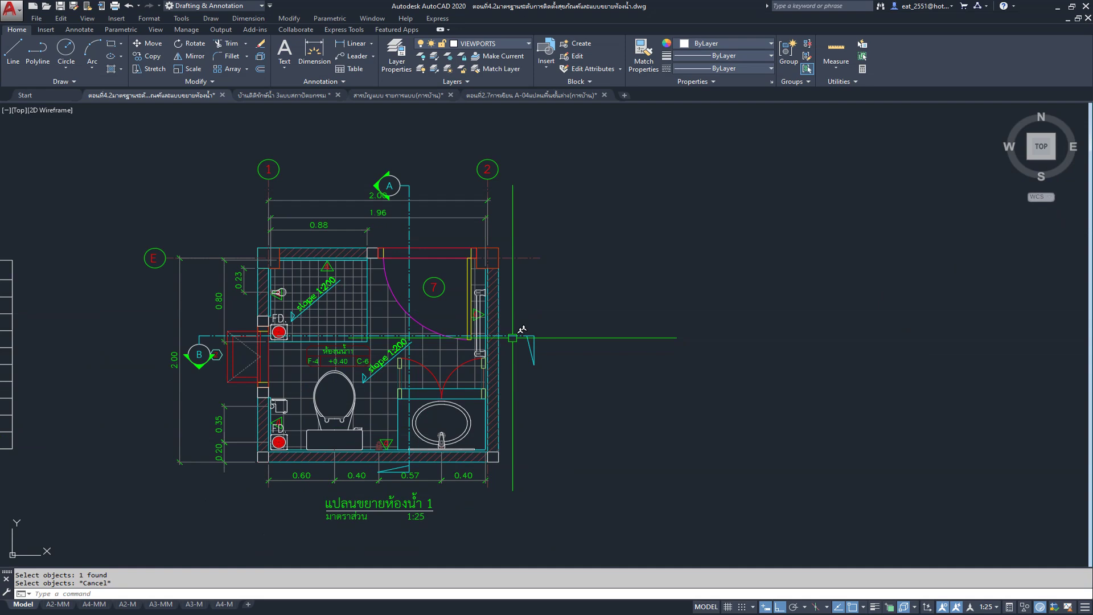
scroll(513, 337, down, 3)
scroll(501, 341, down, 1)
scroll(464, 354, up, 3)
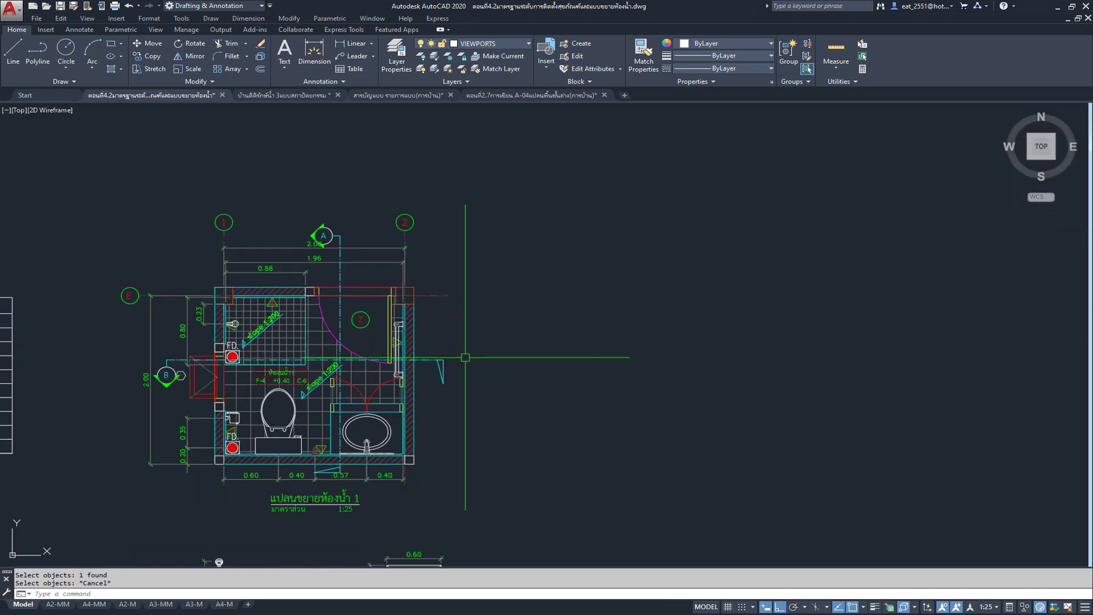
scroll(399, 364, down, 3)
scroll(307, 380, up, 3)
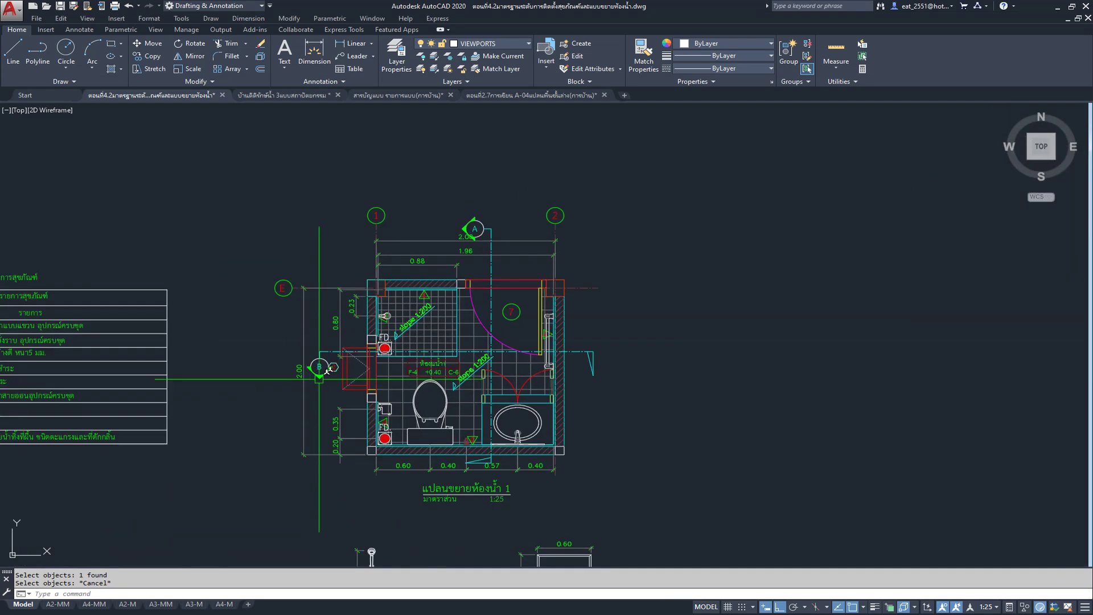
scroll(329, 369, down, 2)
scroll(364, 319, up, 2)
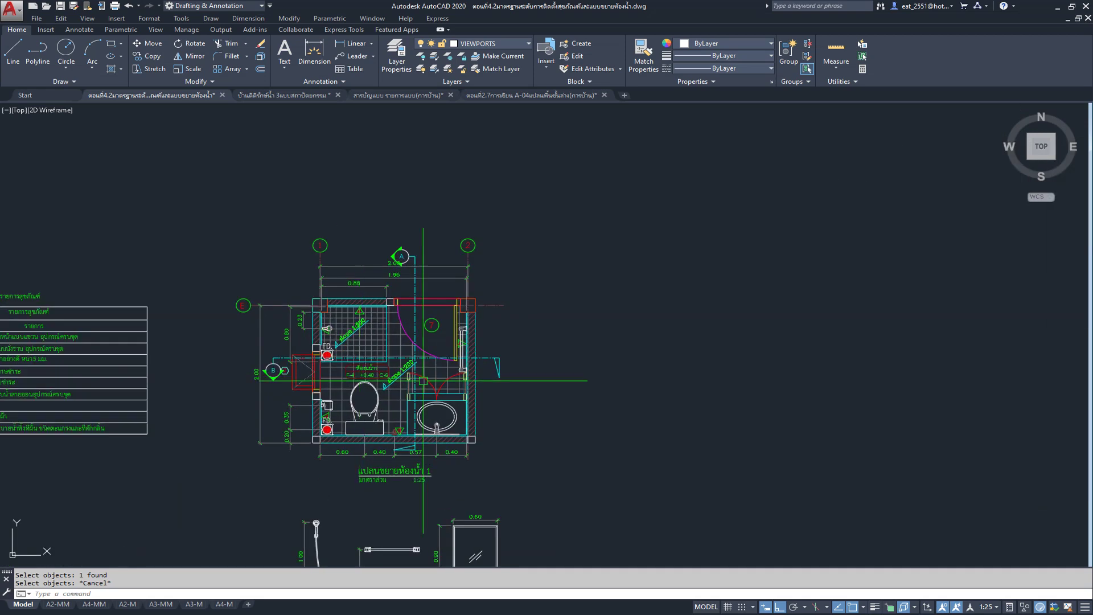
middle_drag(513, 370, 387, 422)
scroll(364, 404, down, 3)
scroll(569, 444, up, 3)
scroll(591, 436, up, 3)
middle_drag(592, 436, 564, 468)
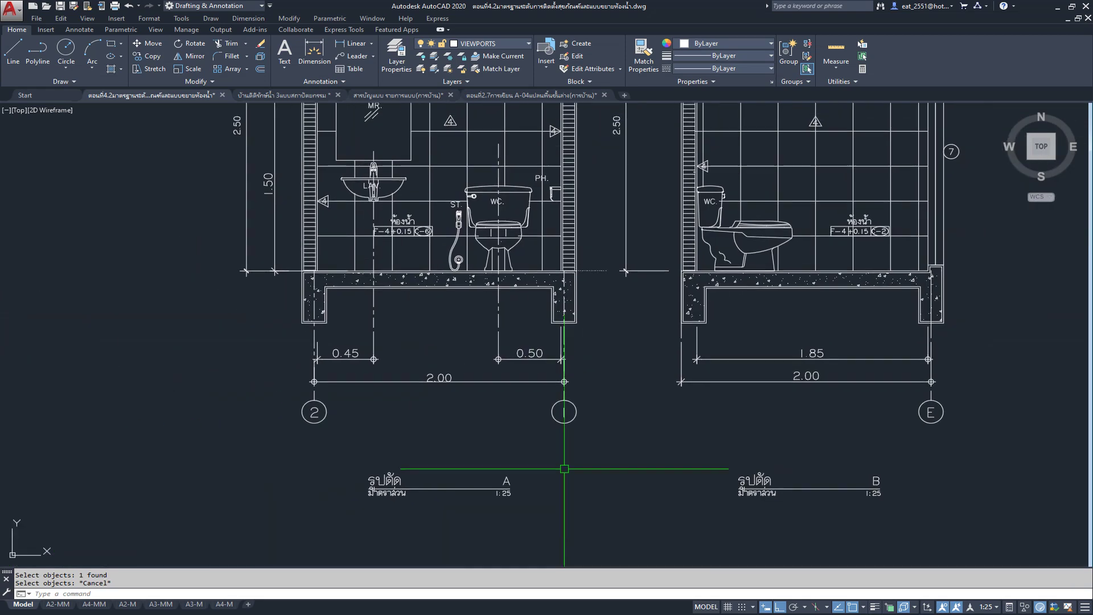
scroll(564, 468, down, 2)
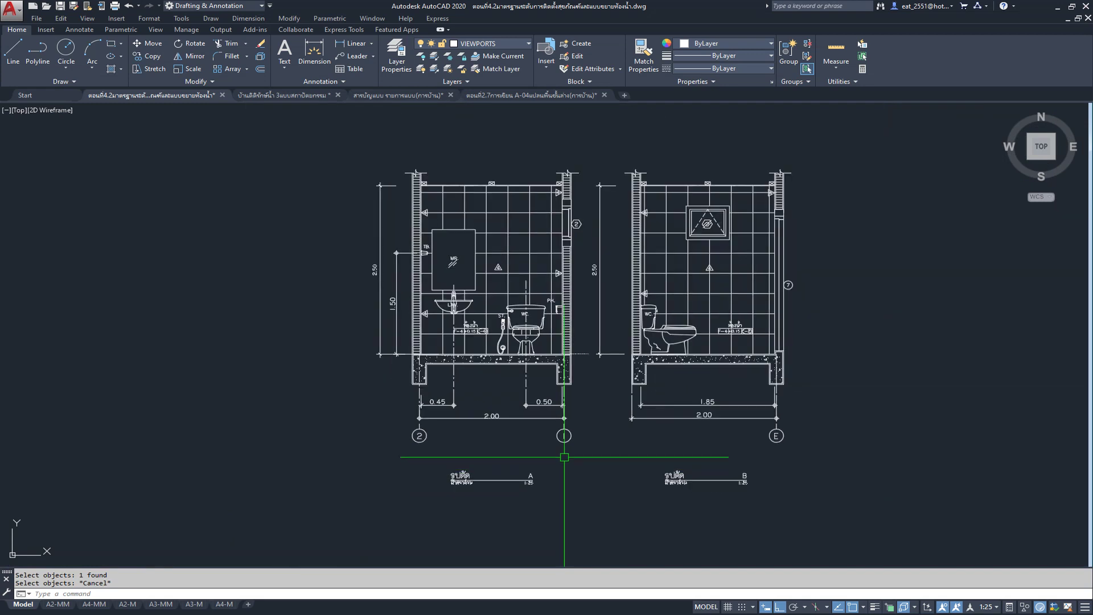
scroll(564, 464, down, 2)
middle_drag(564, 464, 267, 332)
scroll(267, 332, up, 3)
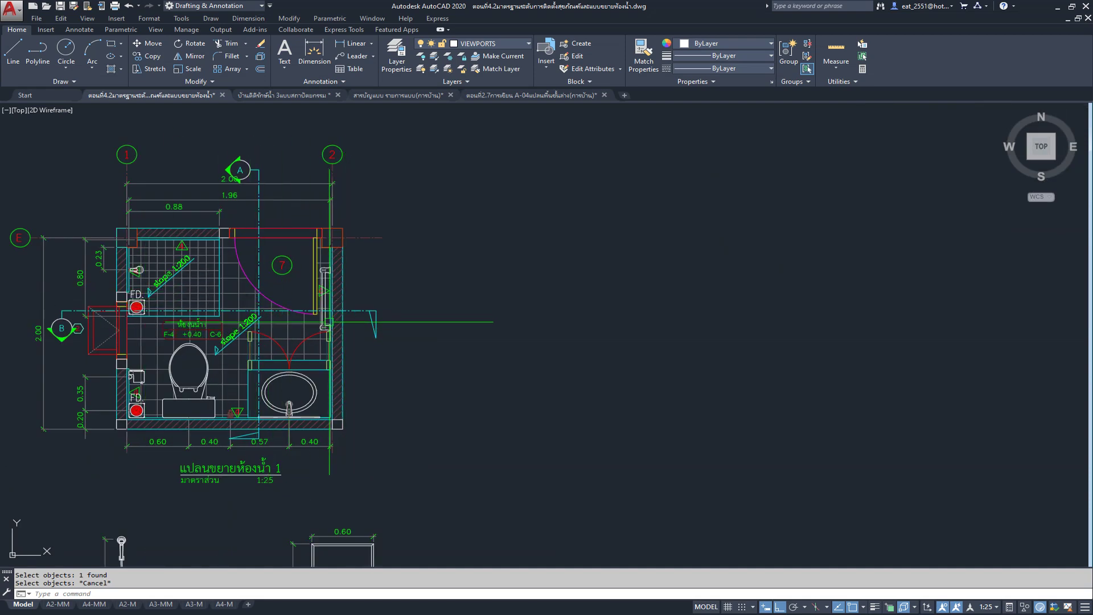
scroll(444, 273, down, 2)
middle_drag(745, 284, 500, 462)
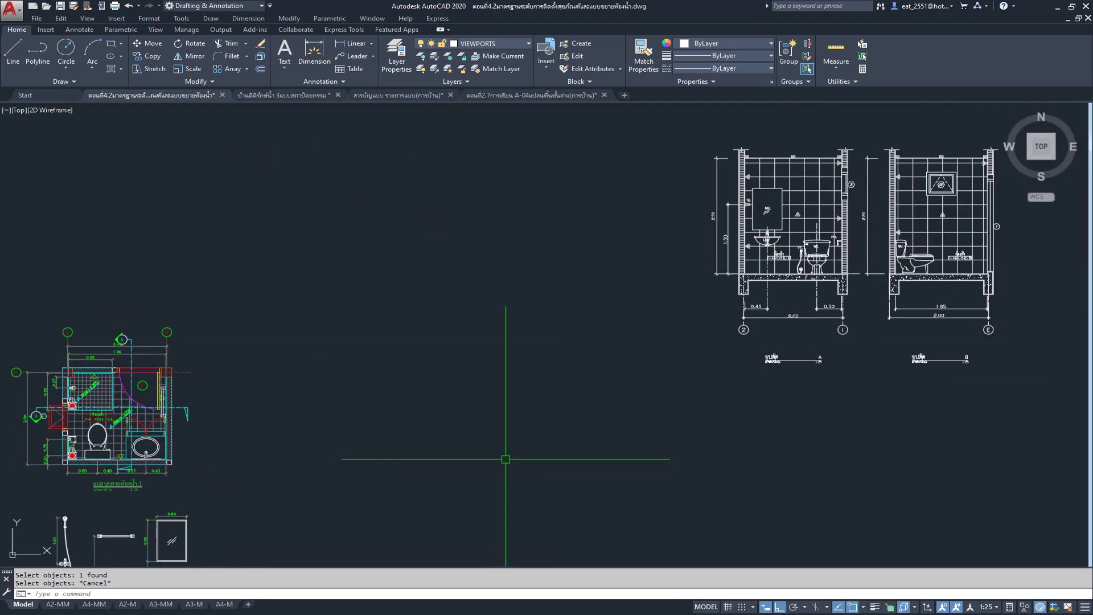
scroll(816, 324, up, 3)
scroll(825, 353, down, 3)
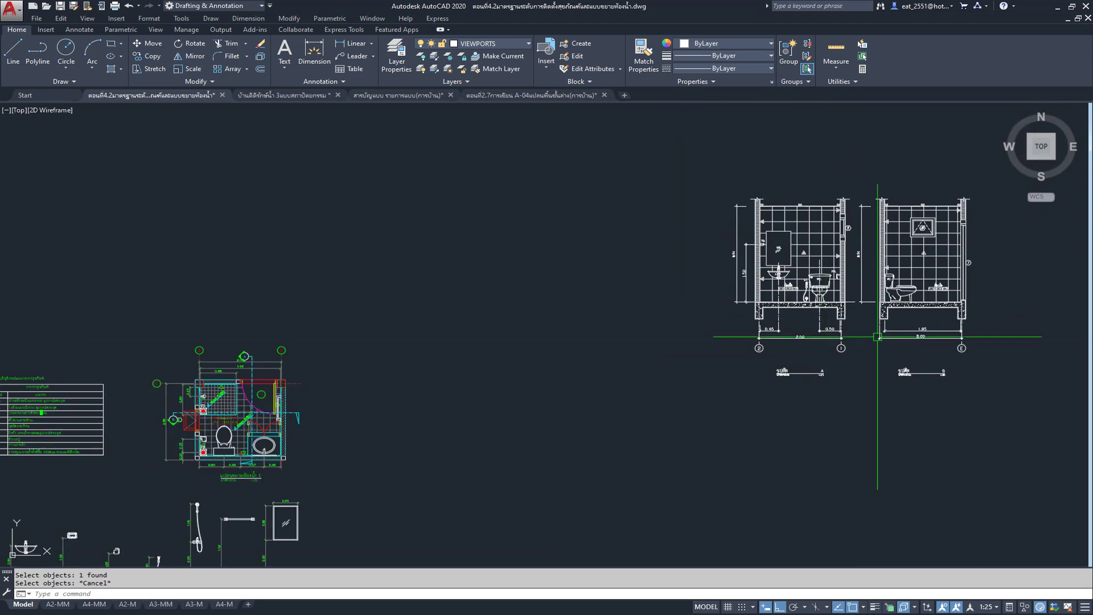
scroll(766, 360, down, 1)
middle_drag(765, 360, 843, 329)
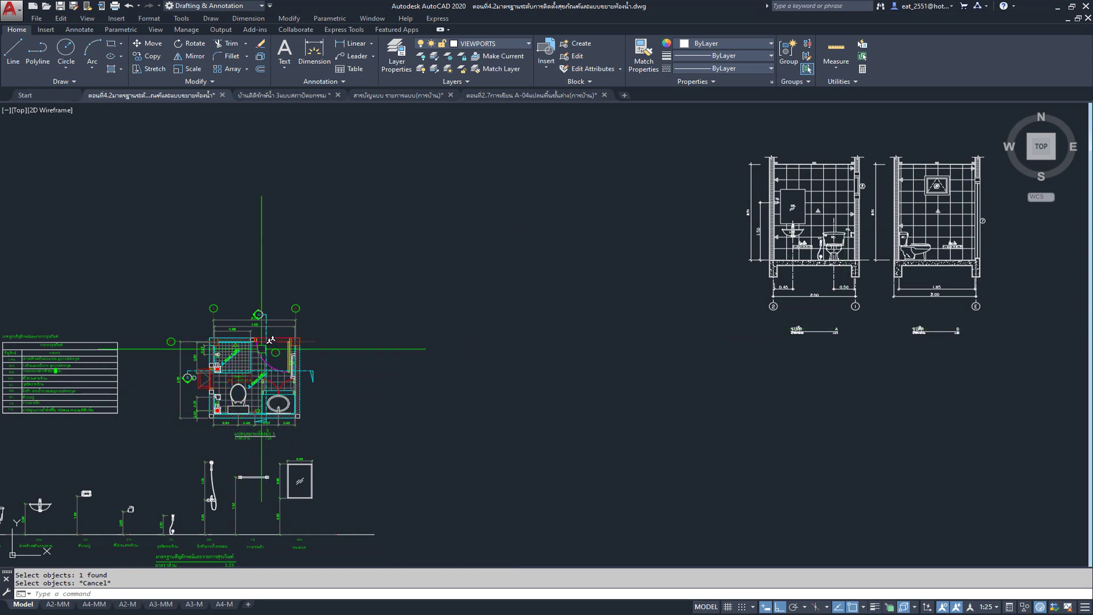
scroll(261, 317, up, 3)
scroll(308, 296, down, 2)
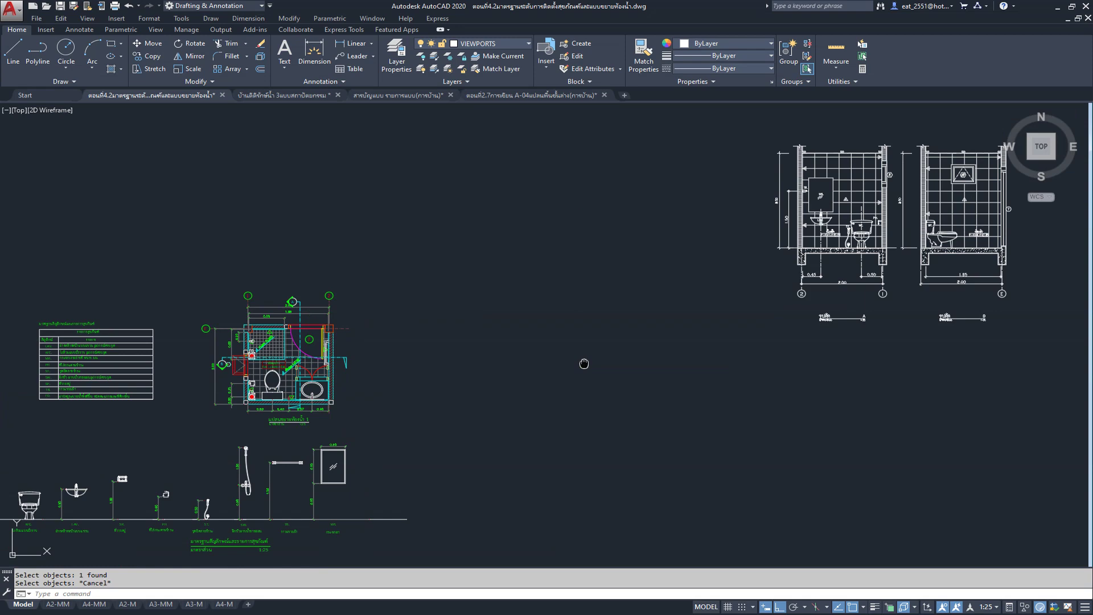
scroll(745, 305, up, 1)
scroll(867, 312, up, 2)
scroll(865, 312, up, 1)
scroll(865, 312, down, 3)
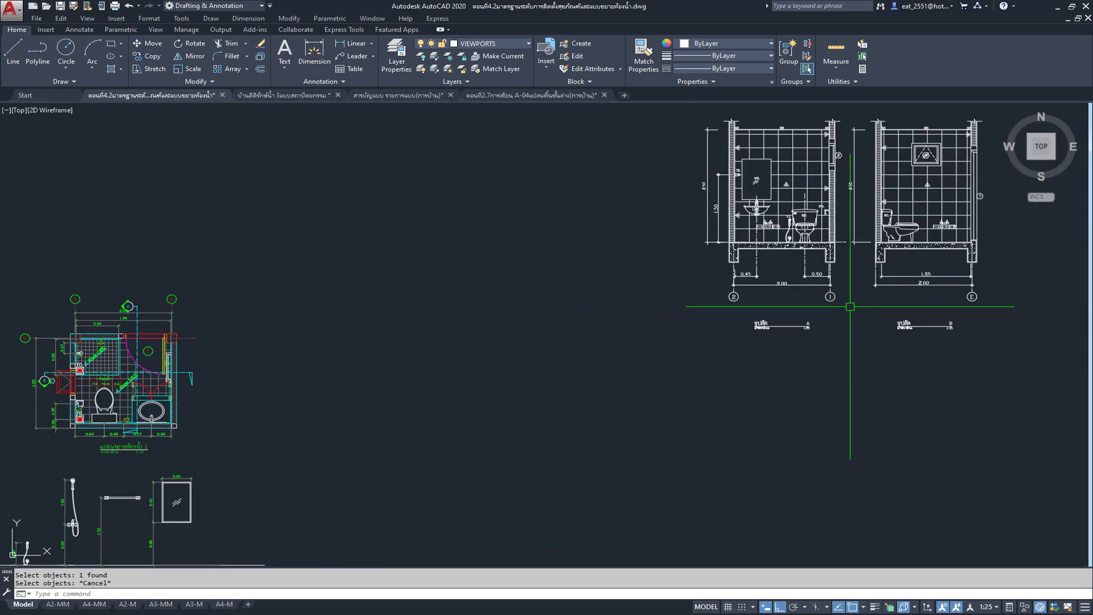
scroll(286, 366, up, 1)
scroll(286, 366, up, 2)
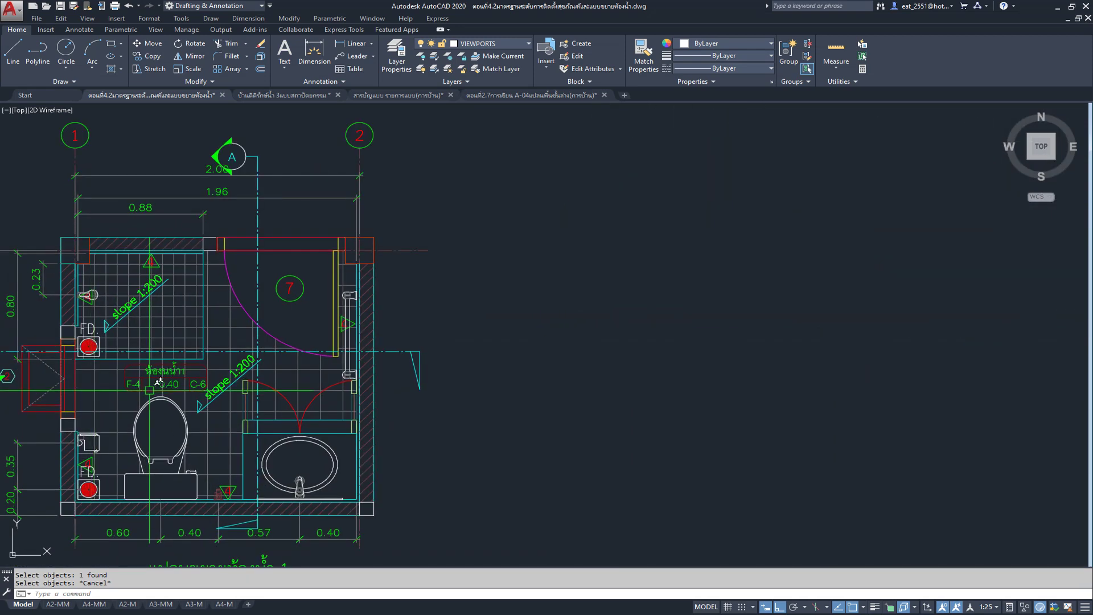
middle_drag(205, 359, 404, 364)
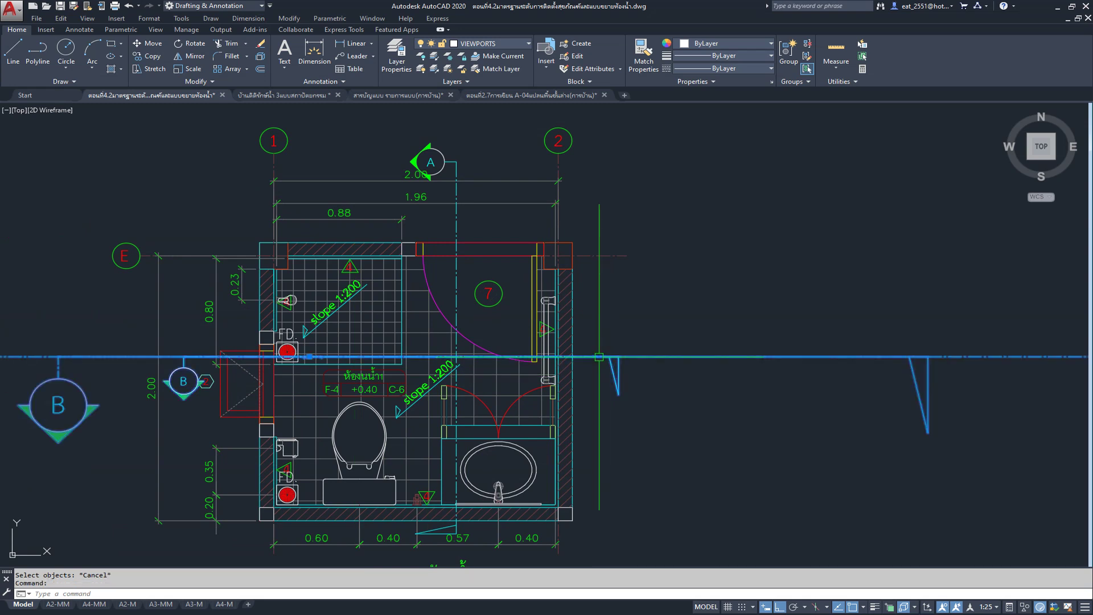
Step: Move the section B cutting line lower across the bathroom plan
click(310, 357)
click(149, 44)
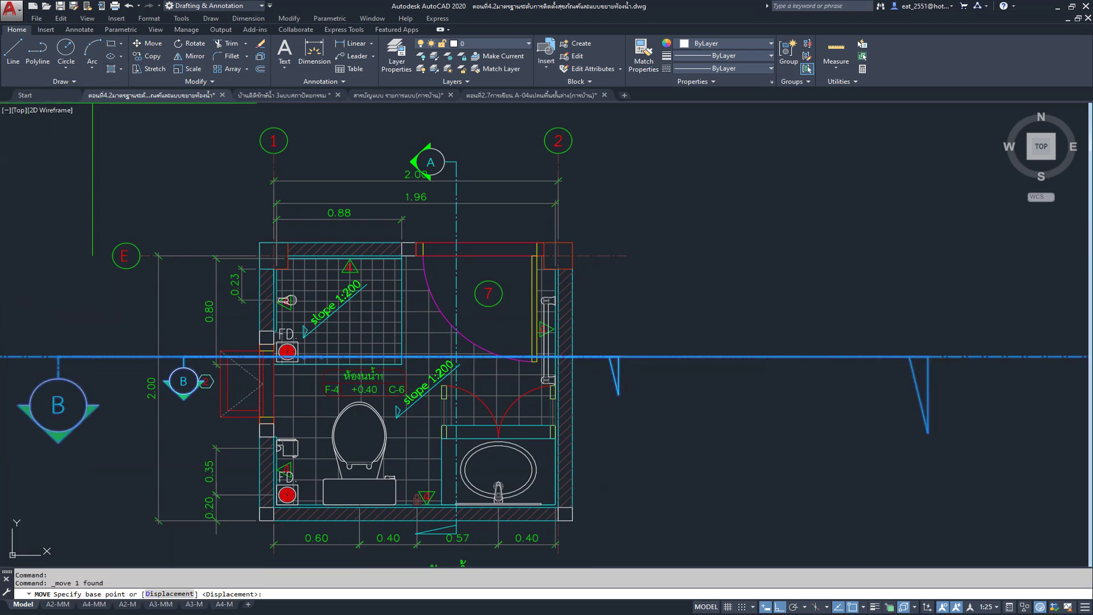
click(705, 422)
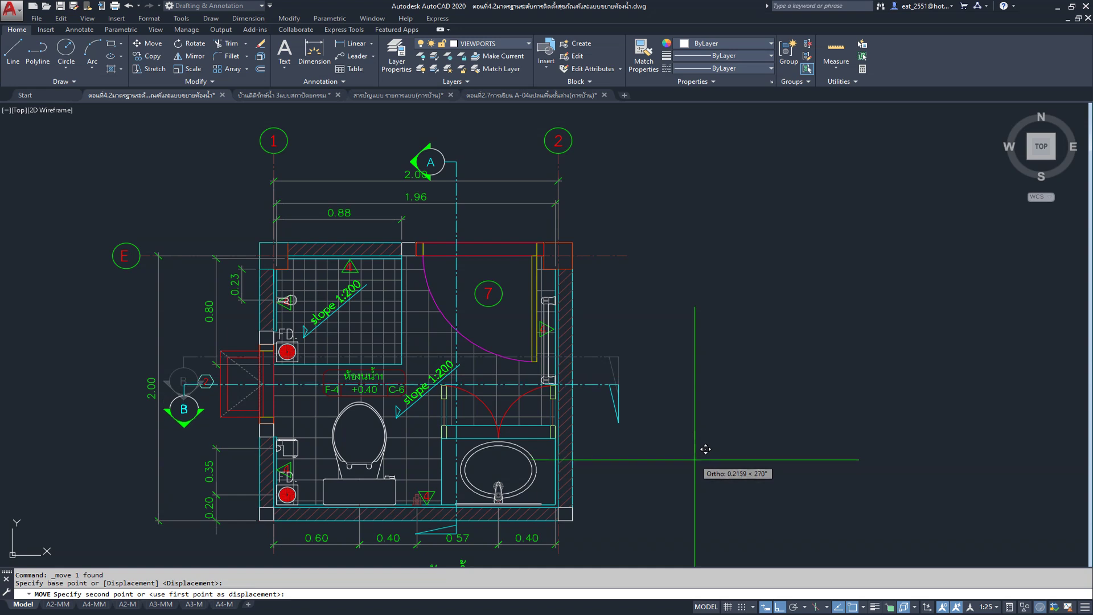
click(695, 459)
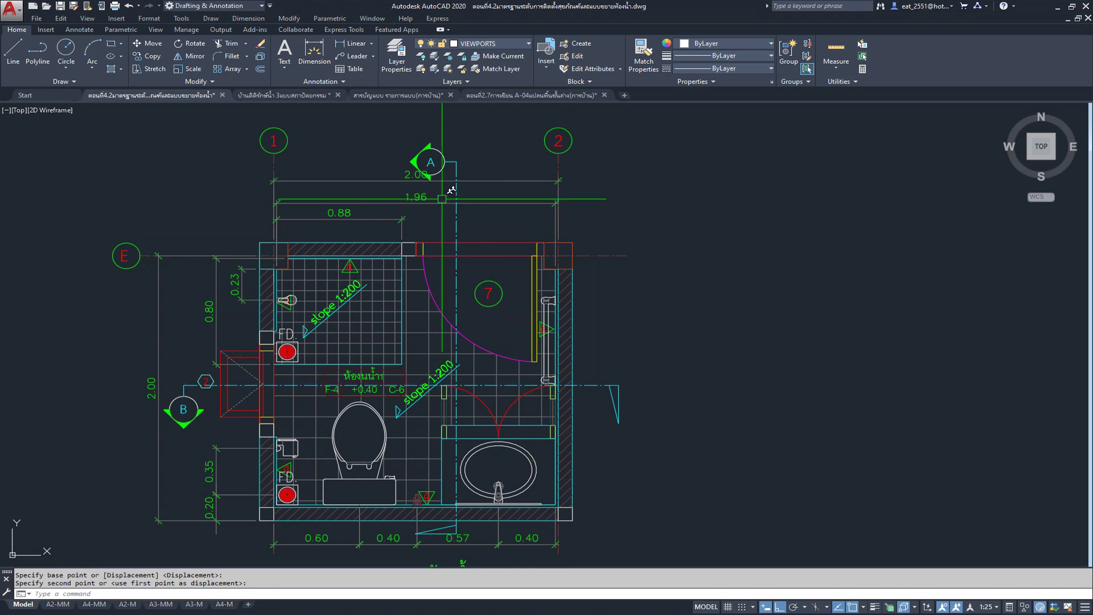
Step: Move the section A cutting line and marker further left across the plan
click(456, 267)
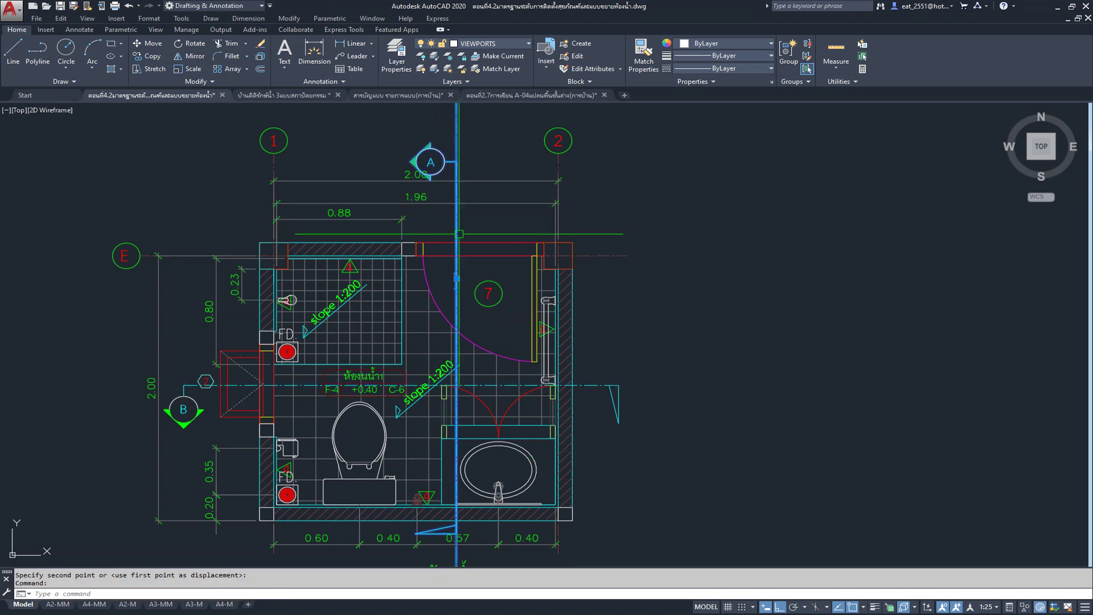
click(135, 43)
click(795, 276)
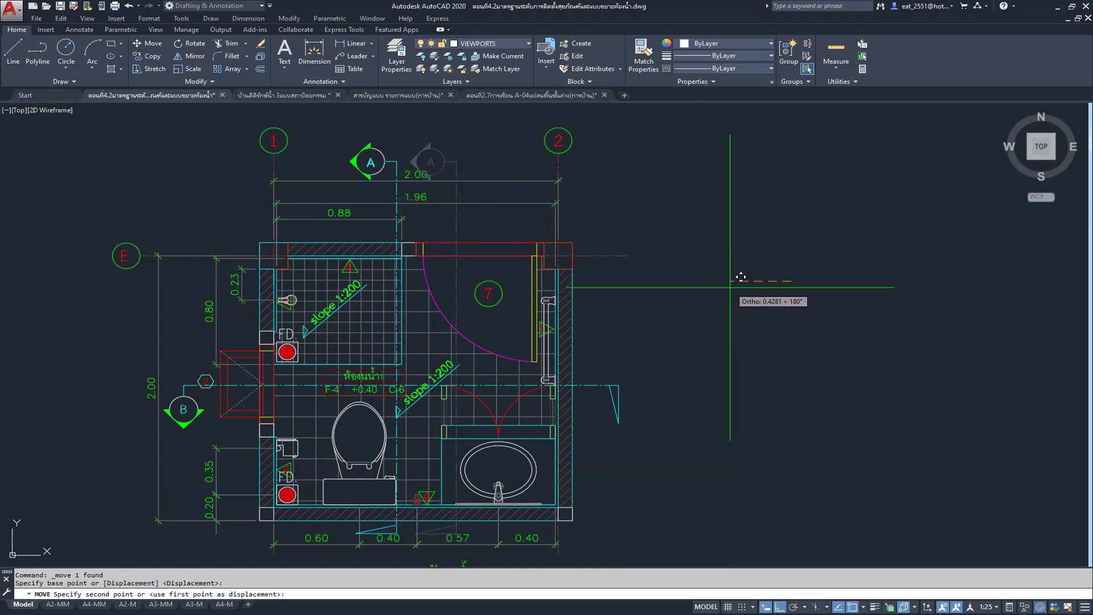
click(731, 288)
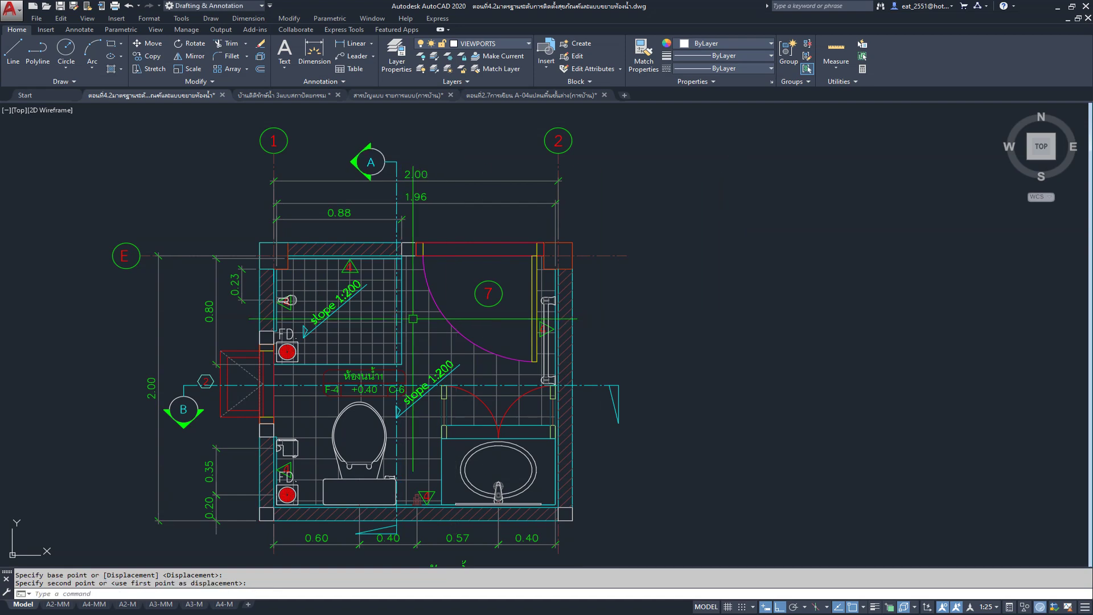
scroll(413, 318, down, 3)
scroll(413, 336, down, 3)
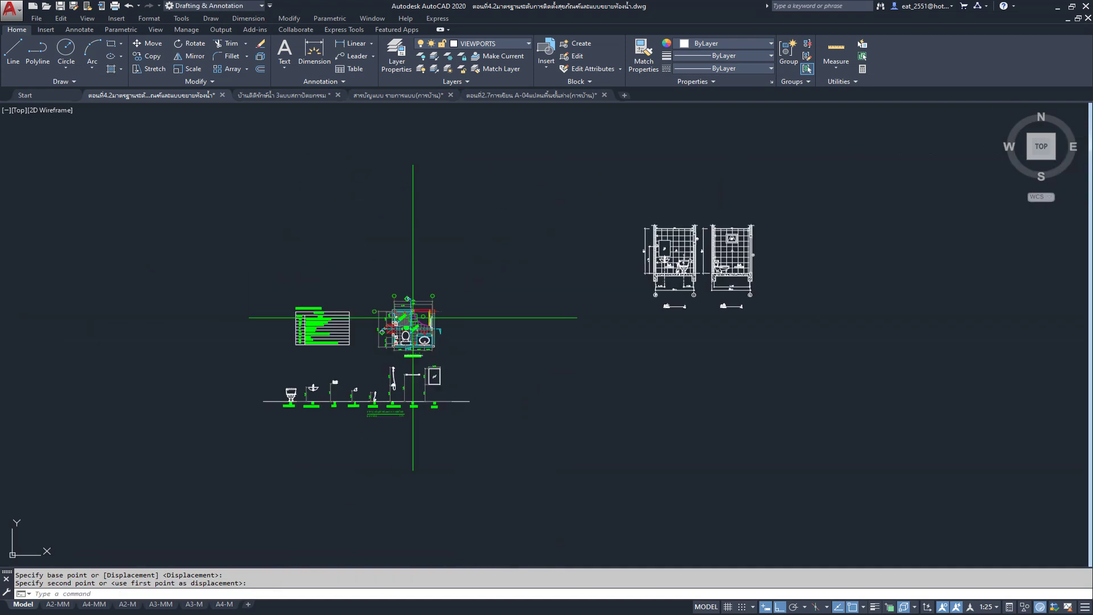
click(294, 99)
middle_drag(584, 274, 665, 77)
scroll(573, 507, down, 4)
scroll(573, 507, up, 1)
scroll(553, 484, up, 5)
scroll(532, 463, up, 2)
scroll(513, 391, up, 5)
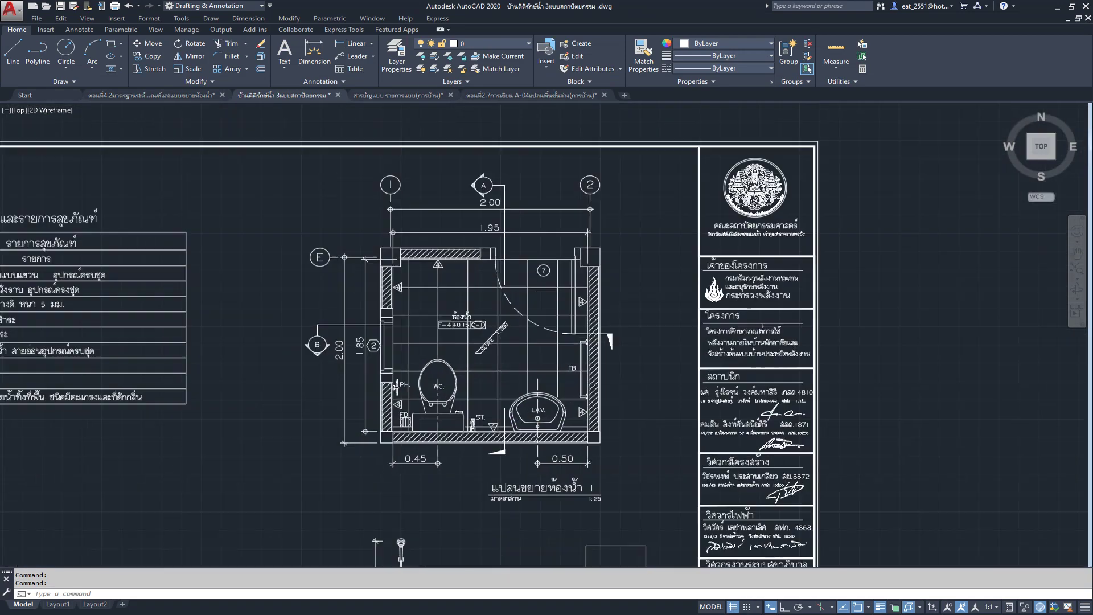
scroll(520, 423, up, 2)
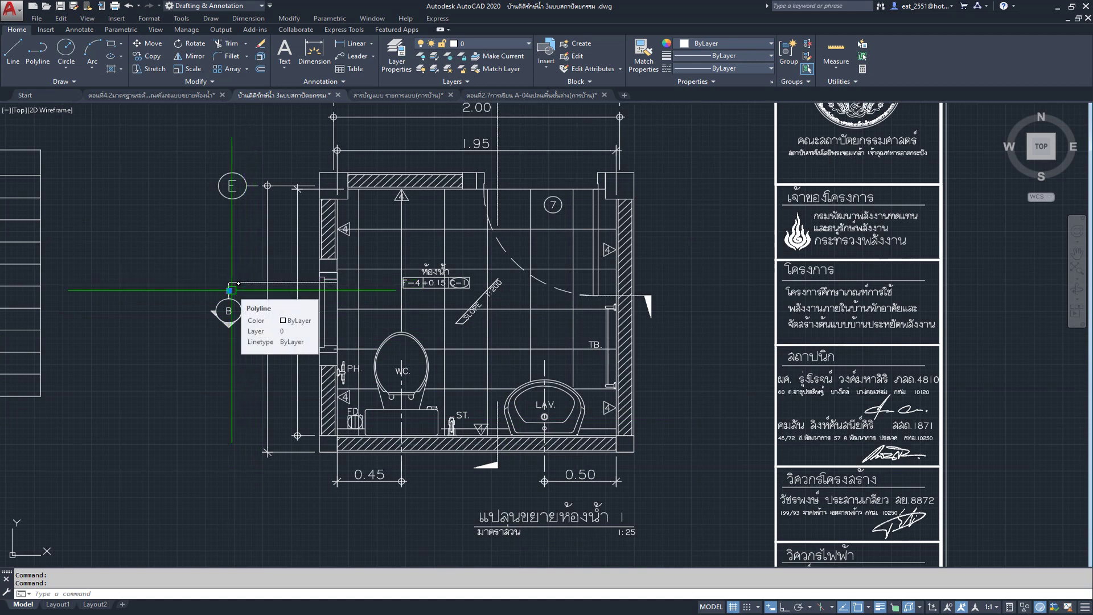
scroll(550, 372, down, 1)
scroll(550, 373, down, 1)
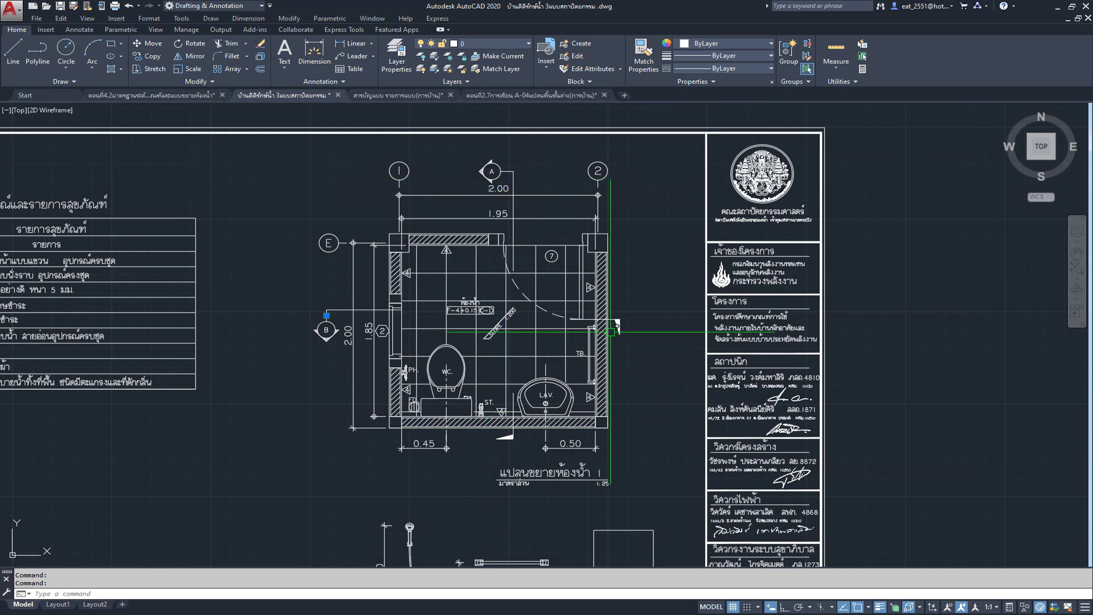
key(Escape)
scroll(409, 347, down, 2)
scroll(409, 348, down, 3)
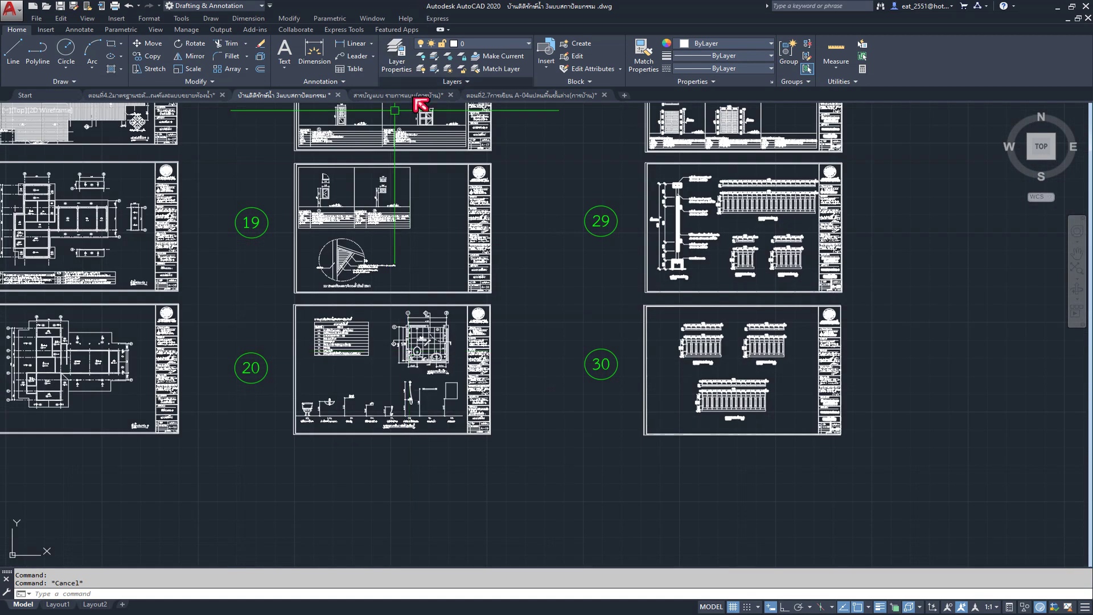
mouse_move(398, 95)
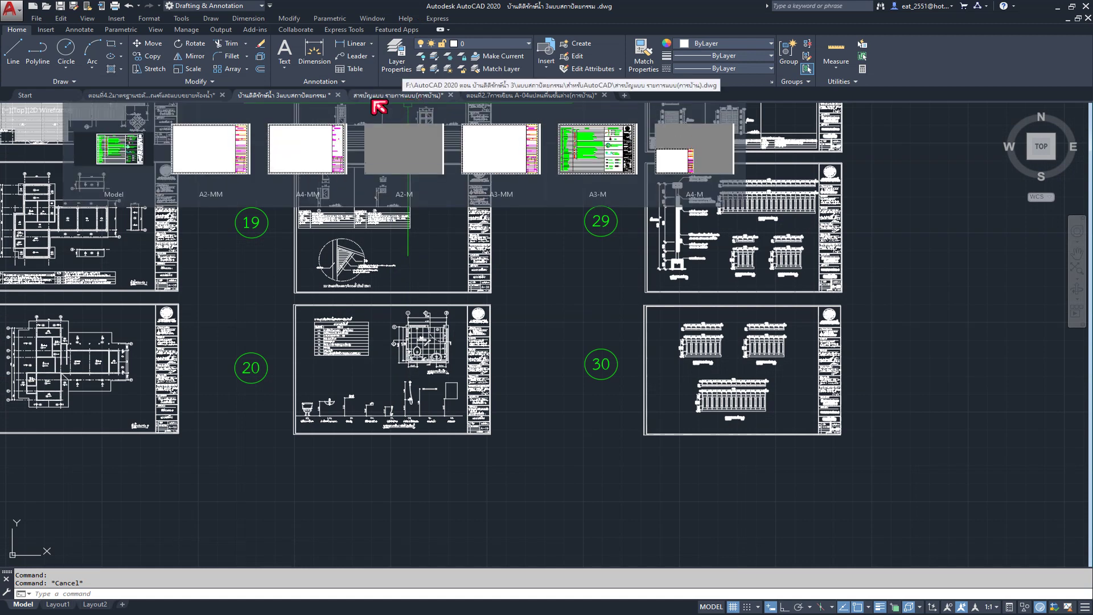
click(188, 96)
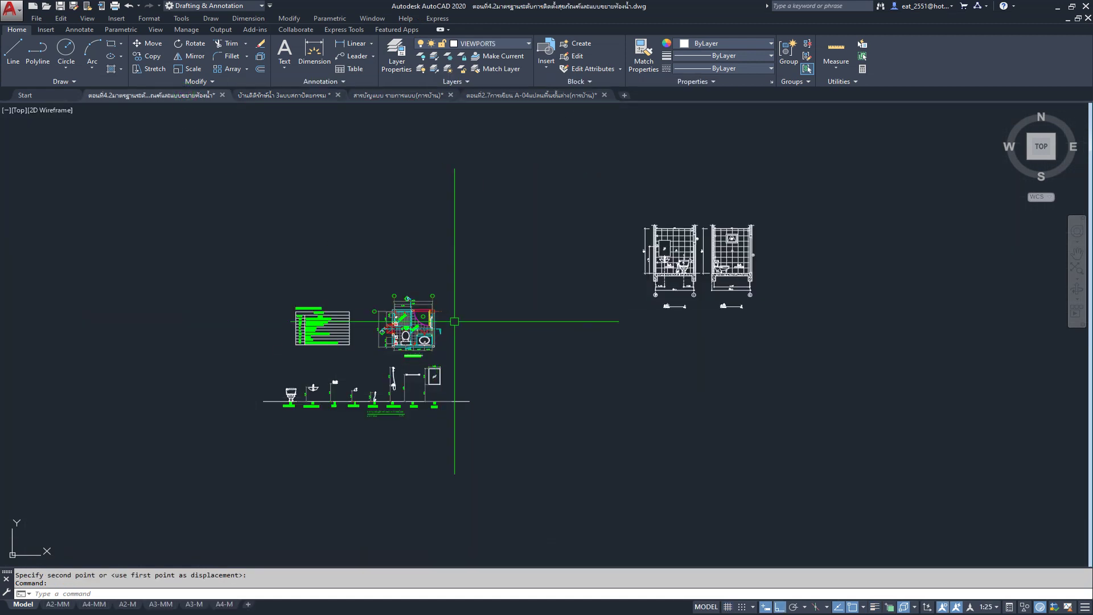
Step: Move to the bathroom enlarged-plan drawing, panning toward the wall elevations and bringing up the Insert tools
scroll(392, 325, up, 4)
scroll(393, 324, up, 1)
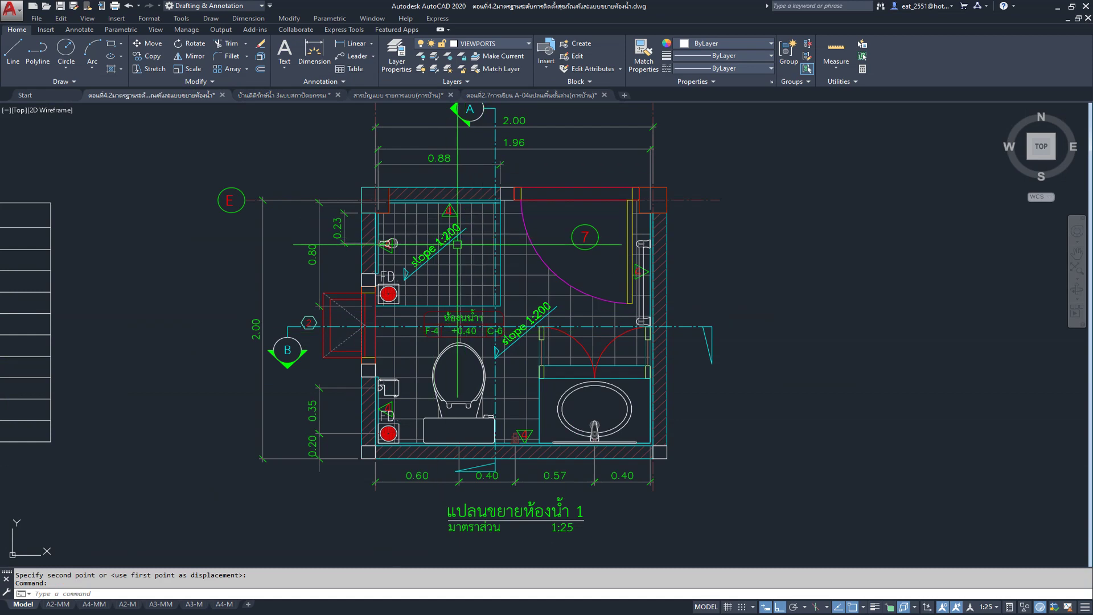
scroll(457, 244, down, 1)
scroll(353, 320, down, 2)
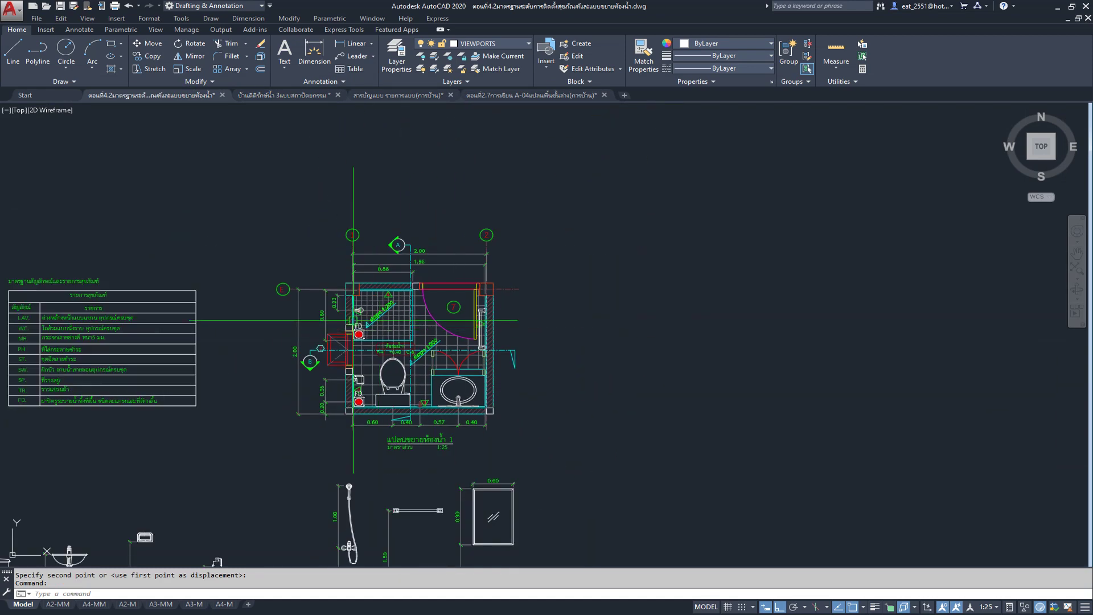
scroll(353, 320, down, 1)
scroll(514, 349, up, 2)
scroll(505, 349, up, 1)
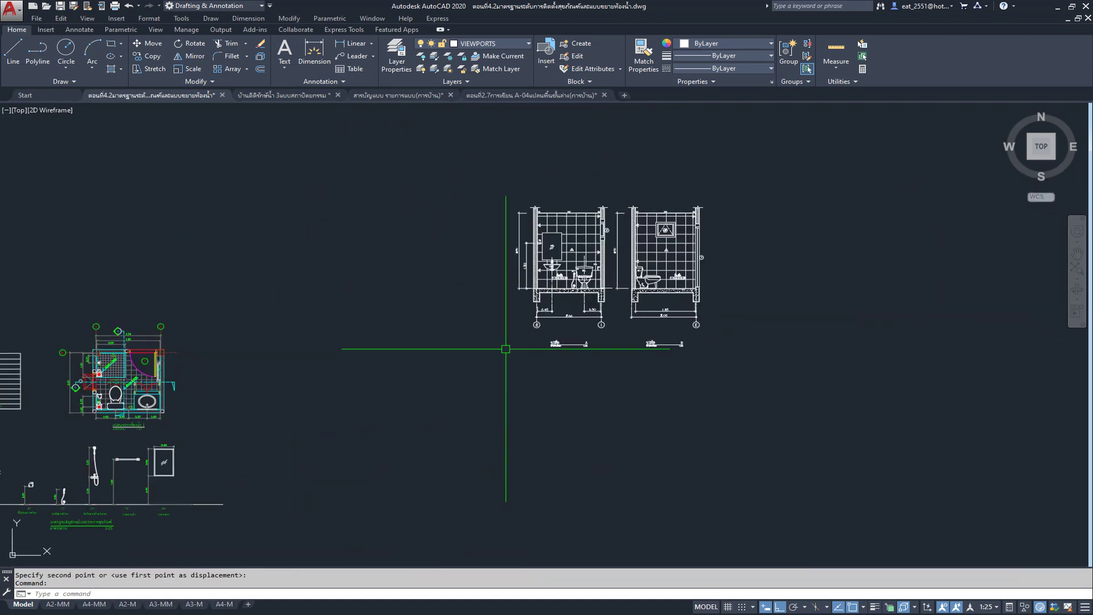
middle_drag(484, 337, 567, 326)
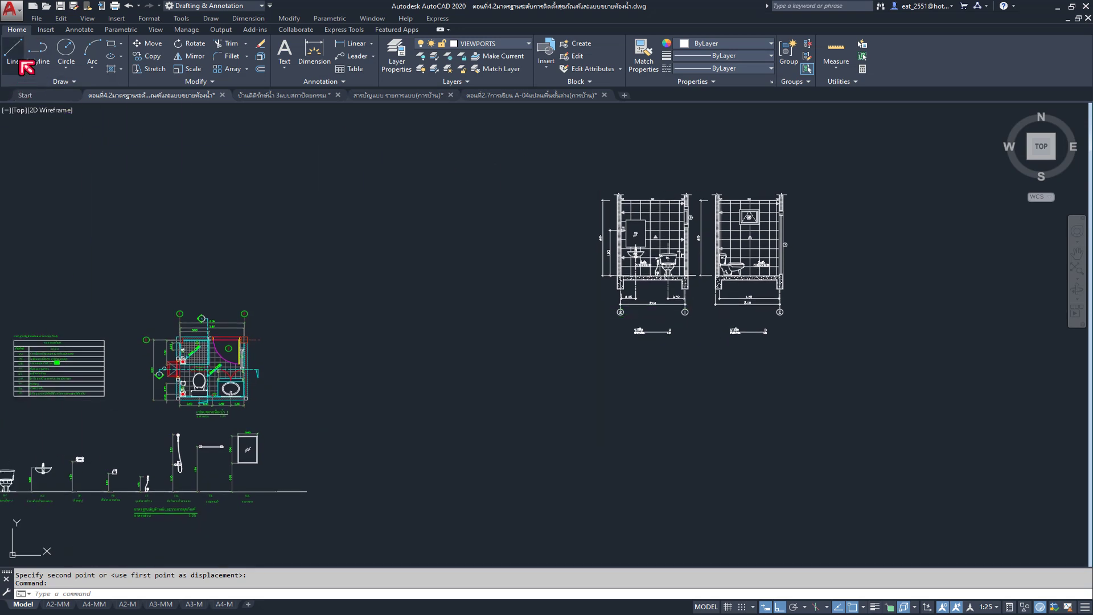
click(46, 30)
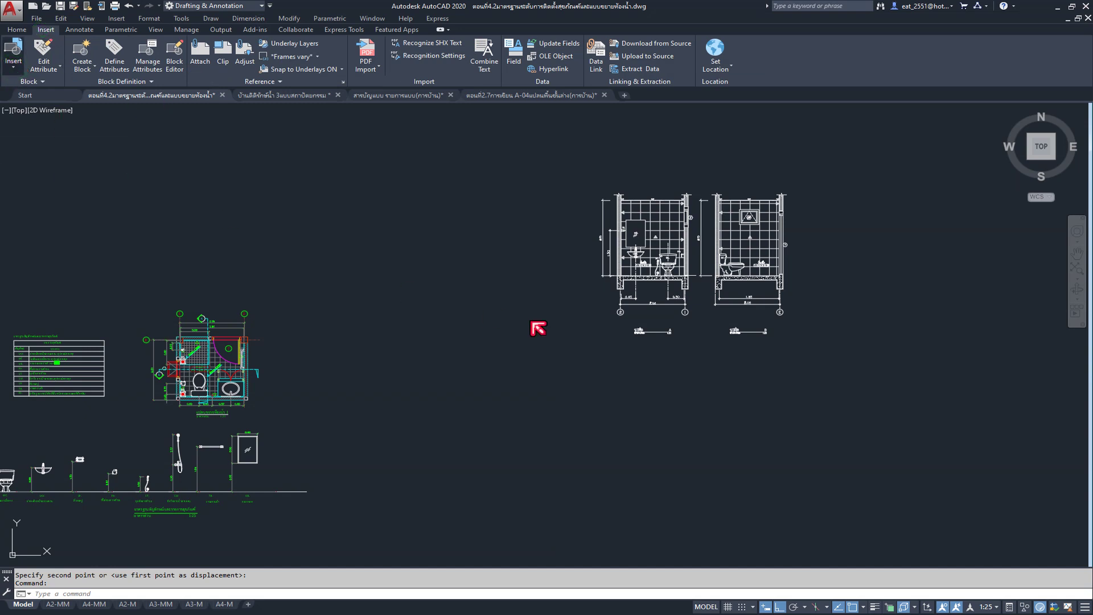
Step: Window-select grid lines 1 and 2 with their bubbles, then clear that selection
scroll(142, 335, up, 5)
scroll(142, 335, down, 3)
scroll(390, 244, up, 5)
click(409, 179)
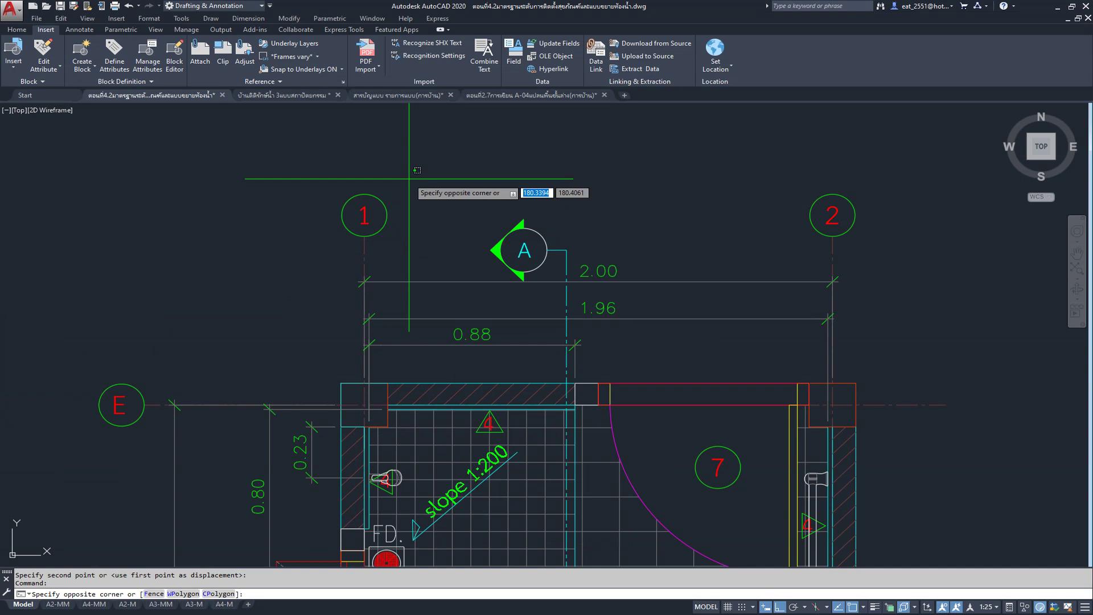
click(313, 249)
click(906, 159)
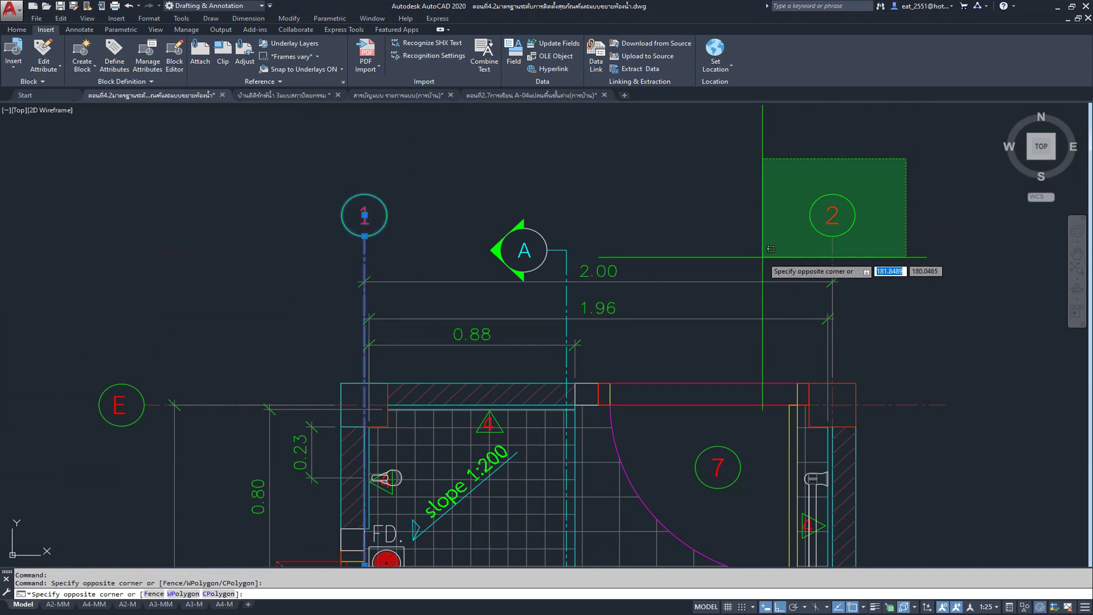
click(762, 256)
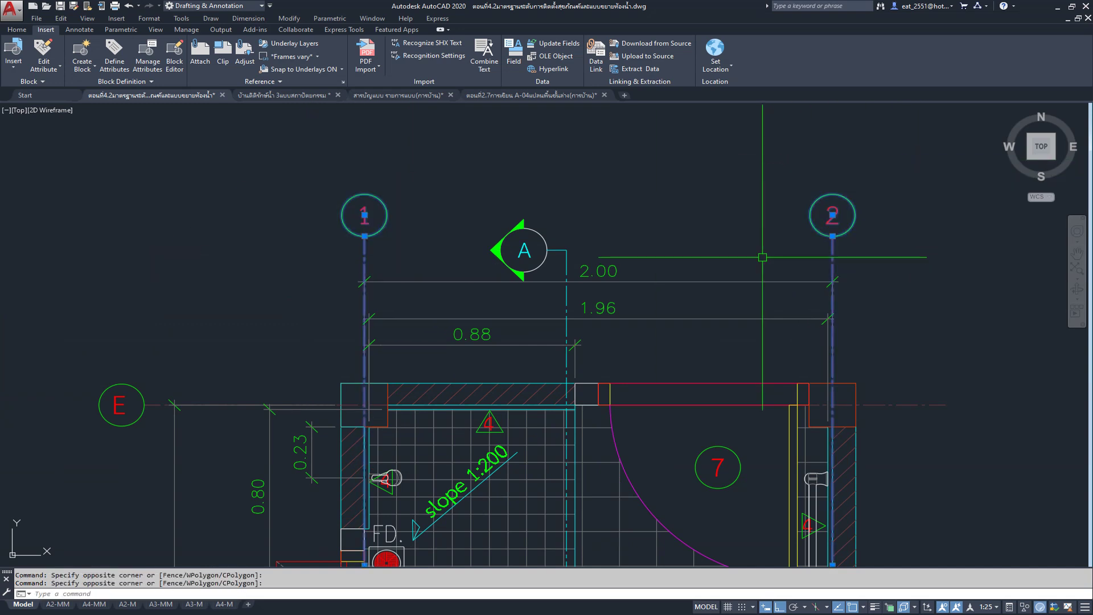
key(Escape)
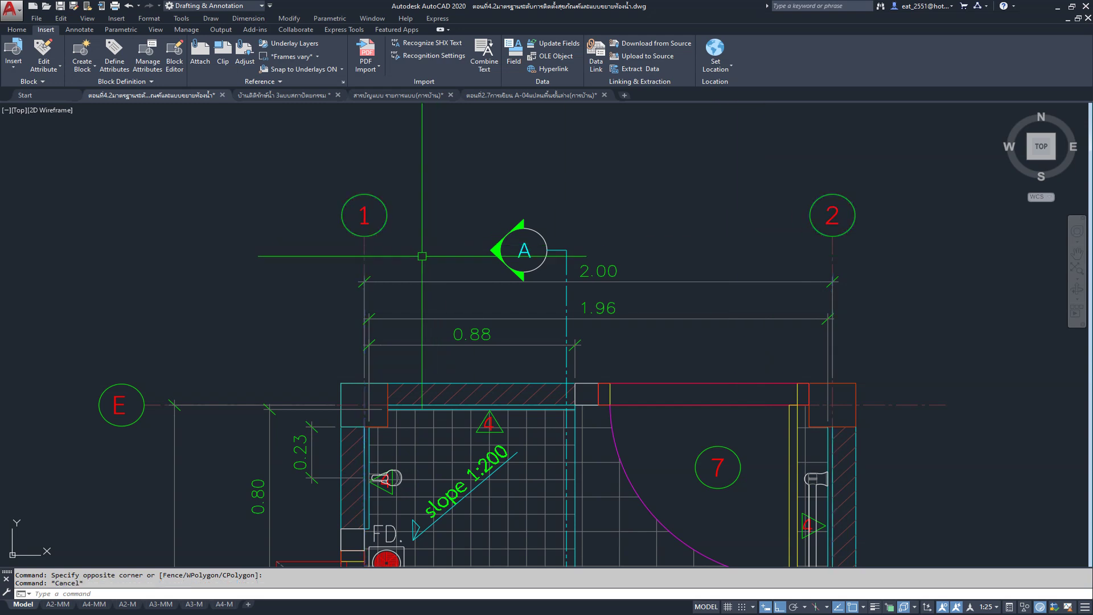
Step: Zoom and pan so grid bubbles 1, 2 and E are in view
scroll(365, 185, up, 1)
scroll(364, 193, up, 2)
scroll(342, 261, up, 1)
scroll(399, 256, up, 2)
scroll(375, 393, up, 5)
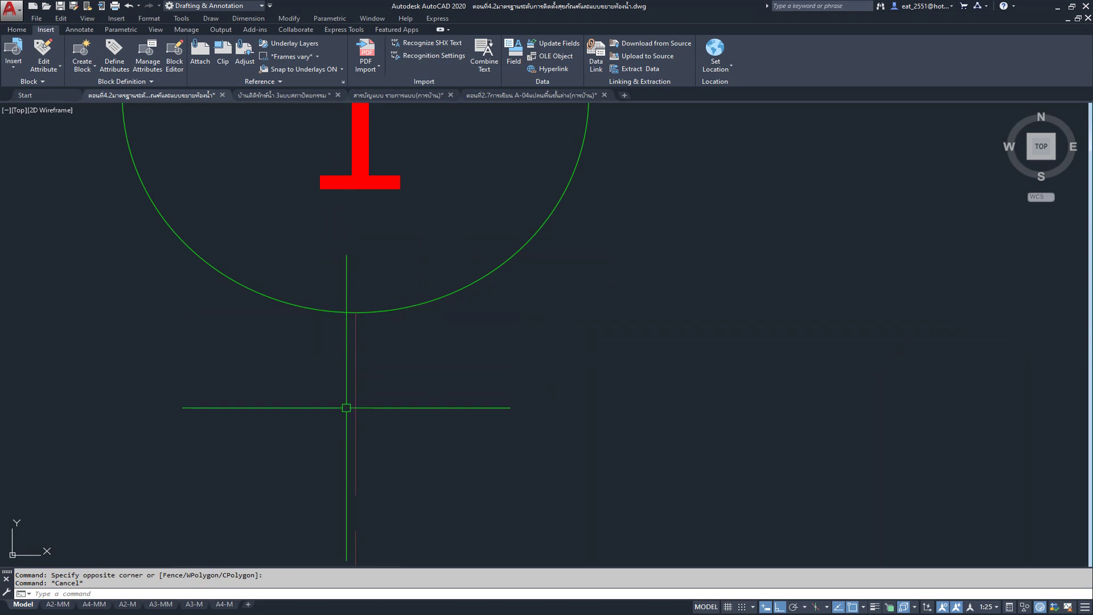
scroll(355, 319, down, 2)
scroll(355, 314, down, 4)
scroll(355, 313, down, 2)
middle_drag(355, 313, 325, 312)
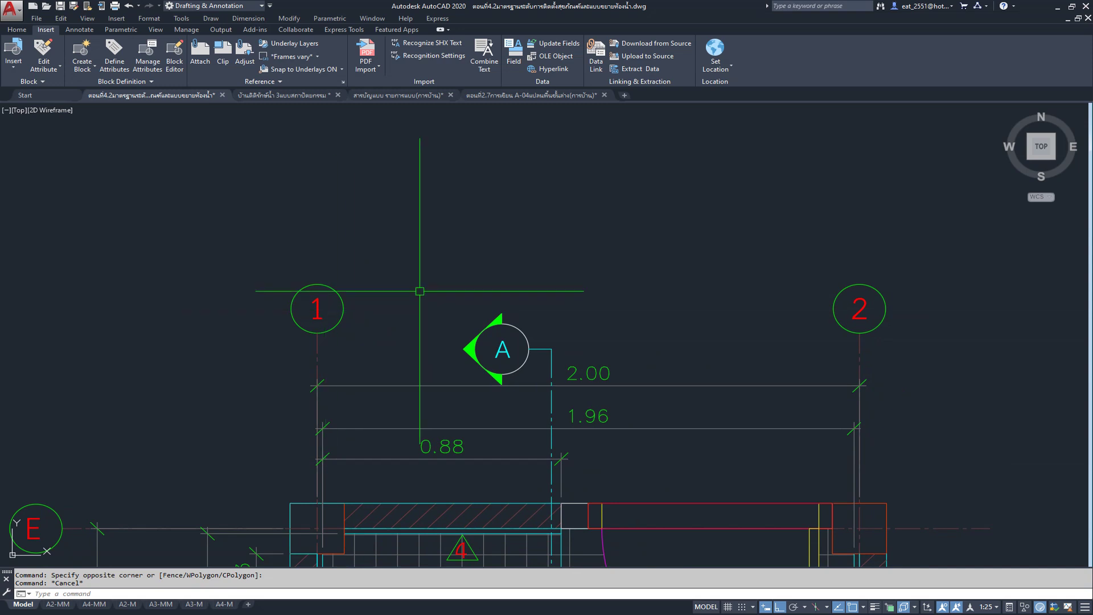
Step: Reselect grid lines 1 and 2 with their bubbles and start copying them
click(256, 215)
click(410, 268)
click(898, 250)
click(768, 357)
click(383, 244)
click(216, 376)
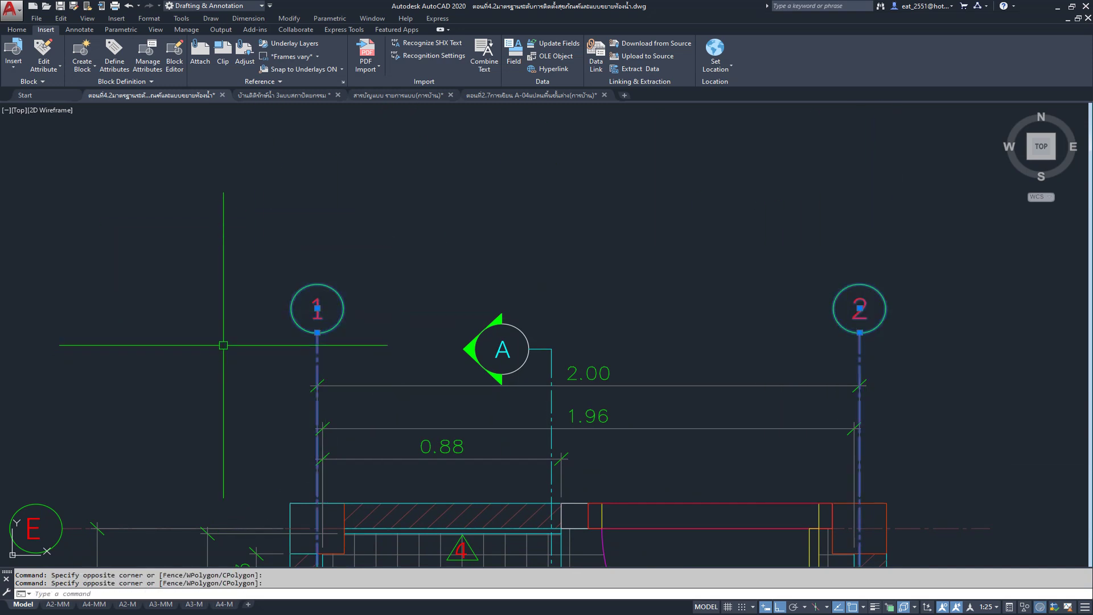
click(18, 31)
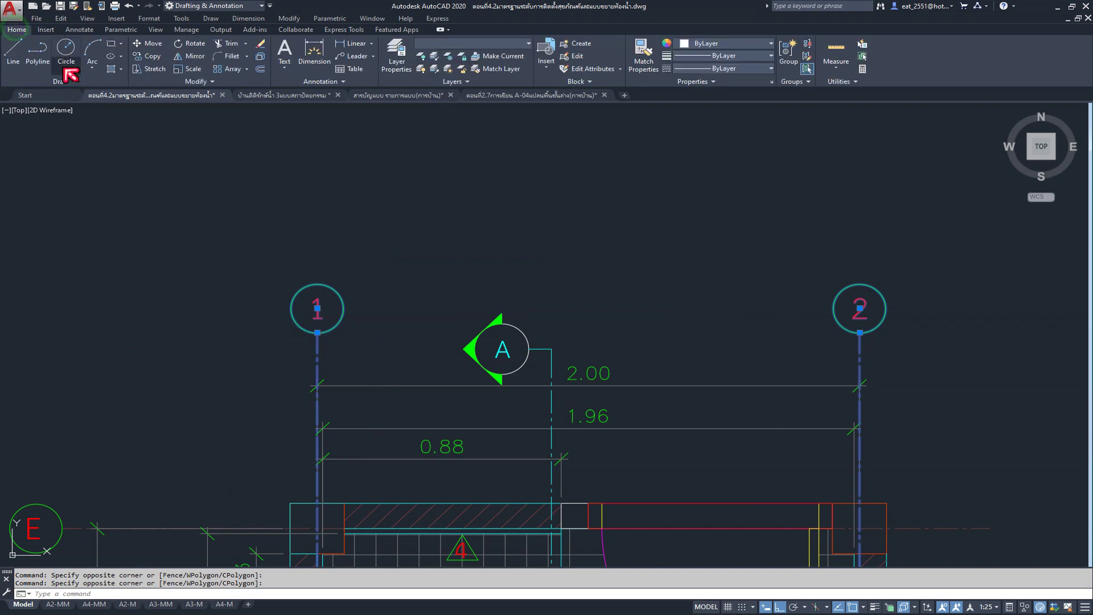
click(148, 56)
scroll(310, 313, down, 5)
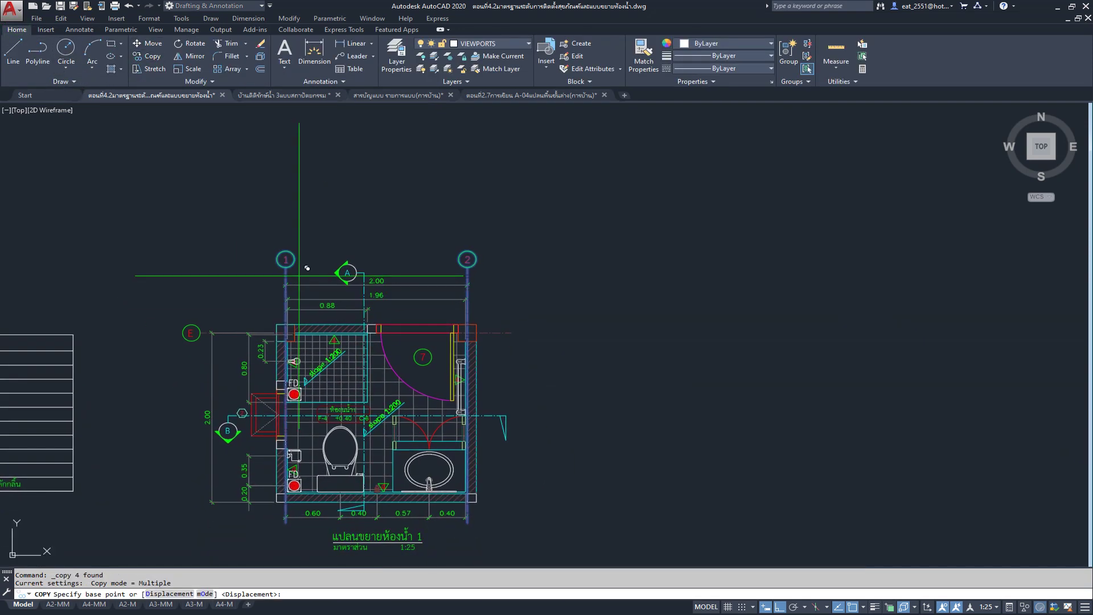
click(307, 268)
middle_drag(664, 288, 159, 317)
scroll(322, 312, down, 3)
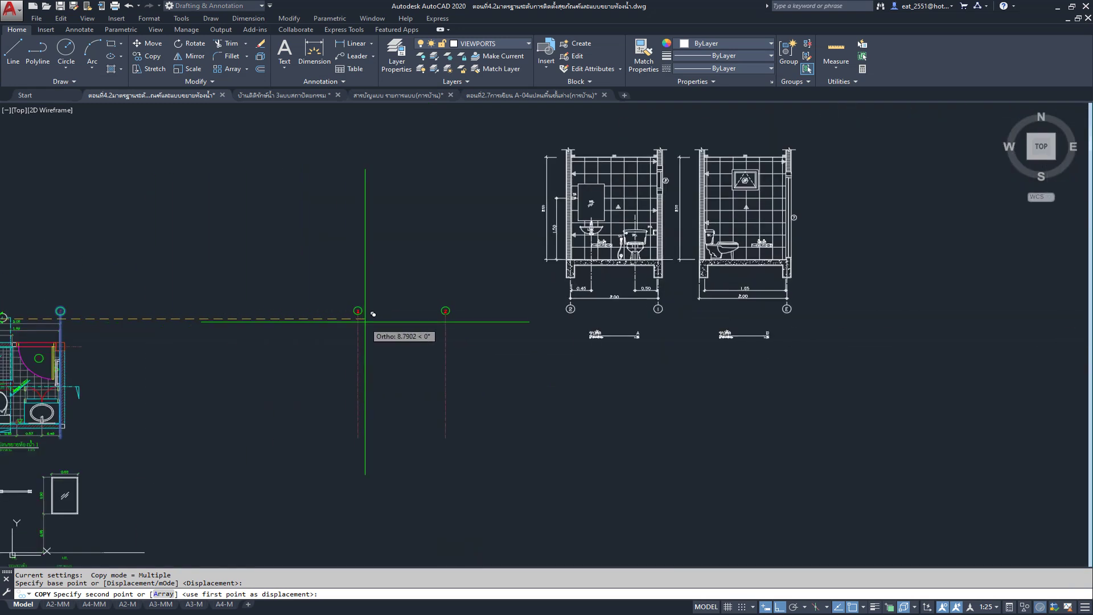
middle_drag(373, 314, 449, 402)
key(Escape)
middle_drag(445, 408, 451, 346)
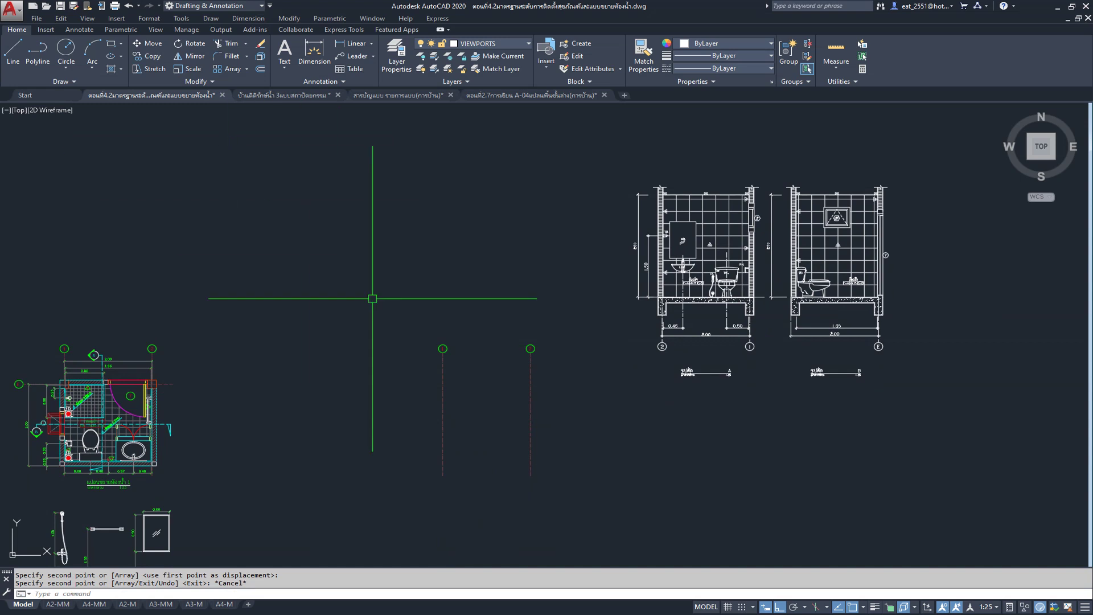
middle_drag(597, 317, 615, 319)
click(590, 294)
click(311, 377)
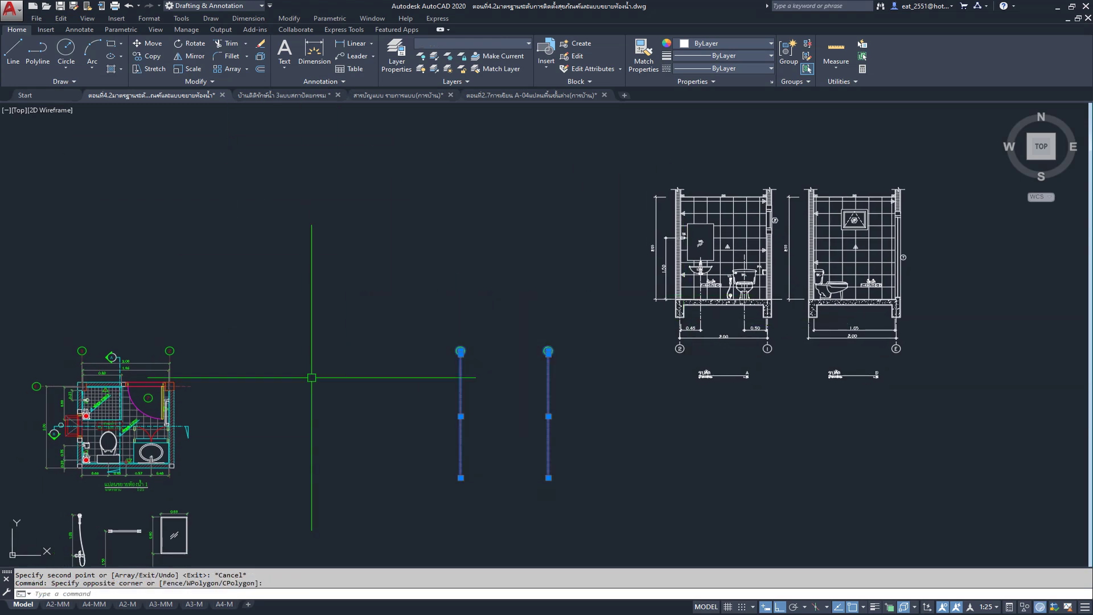
click(149, 44)
click(375, 461)
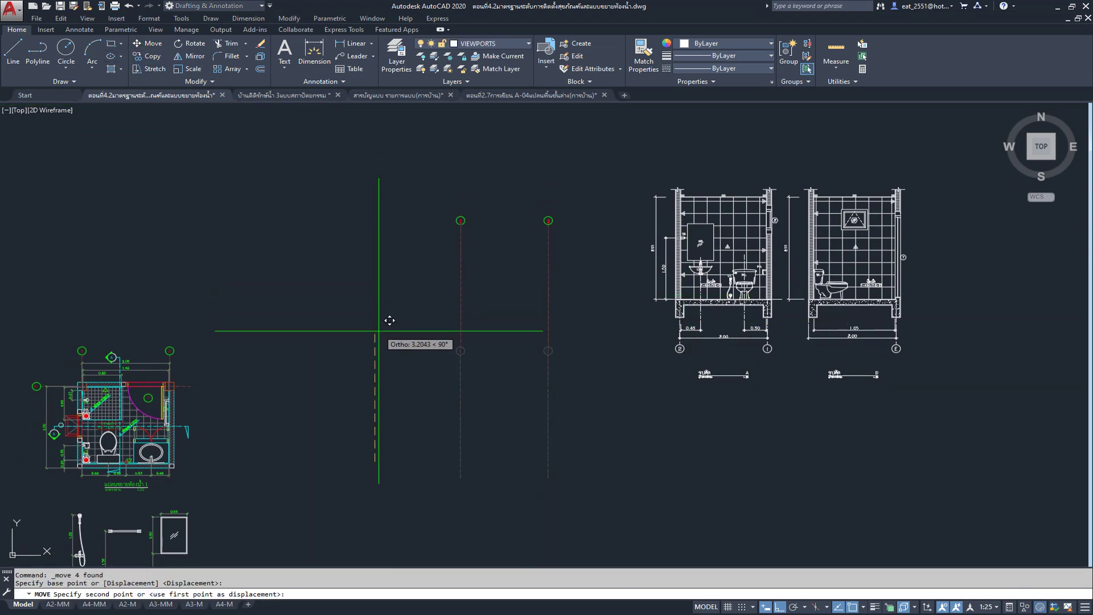
click(390, 245)
scroll(421, 279, up, 4)
scroll(414, 281, down, 3)
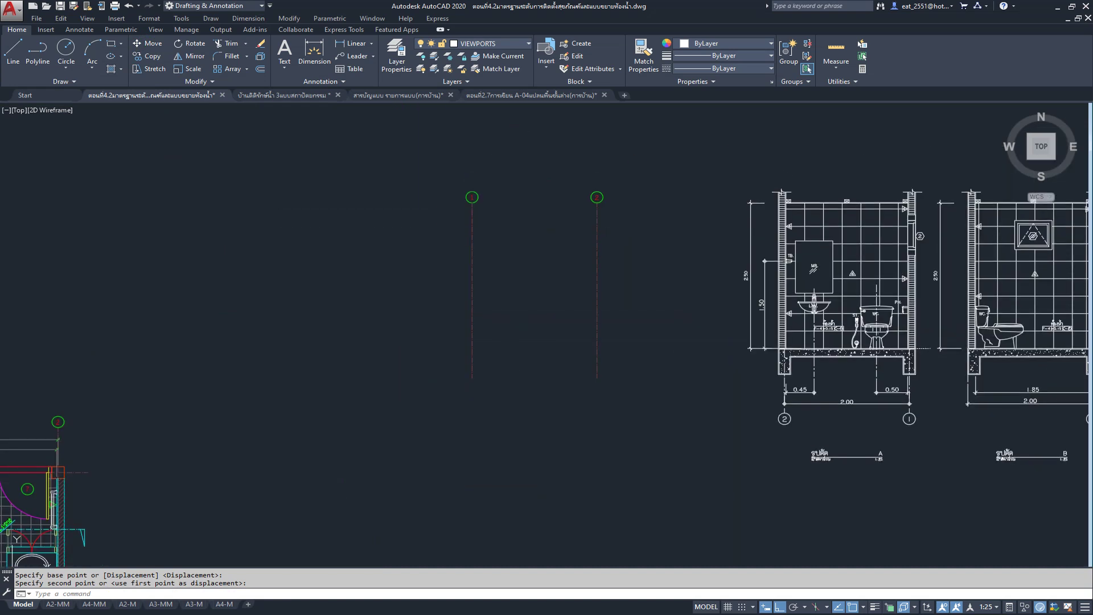
scroll(459, 202, up, 2)
click(410, 139)
click(737, 207)
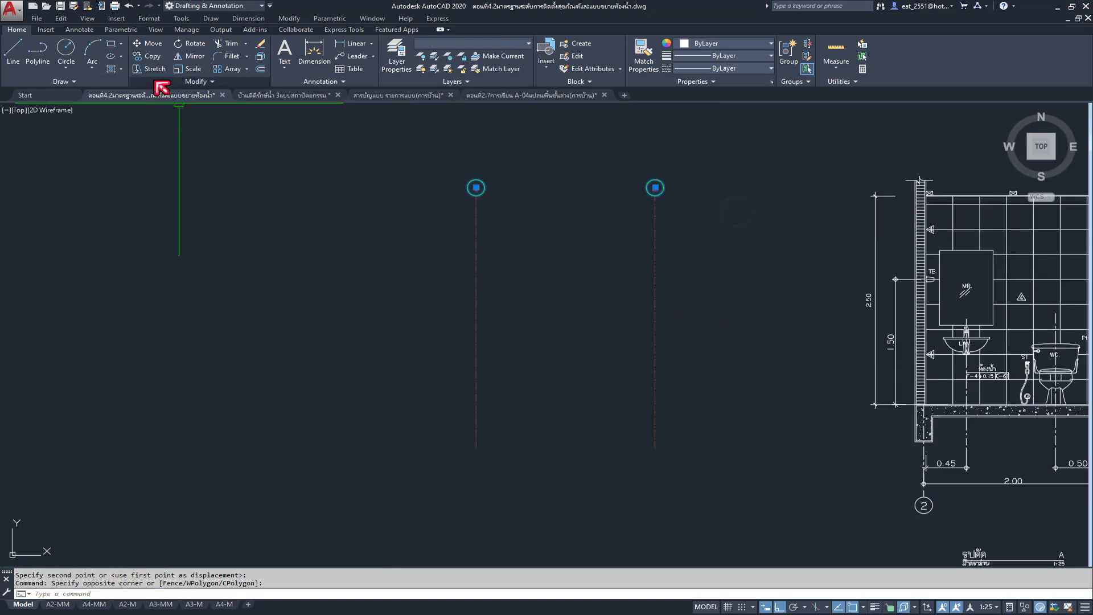
click(151, 44)
scroll(476, 188, up, 4)
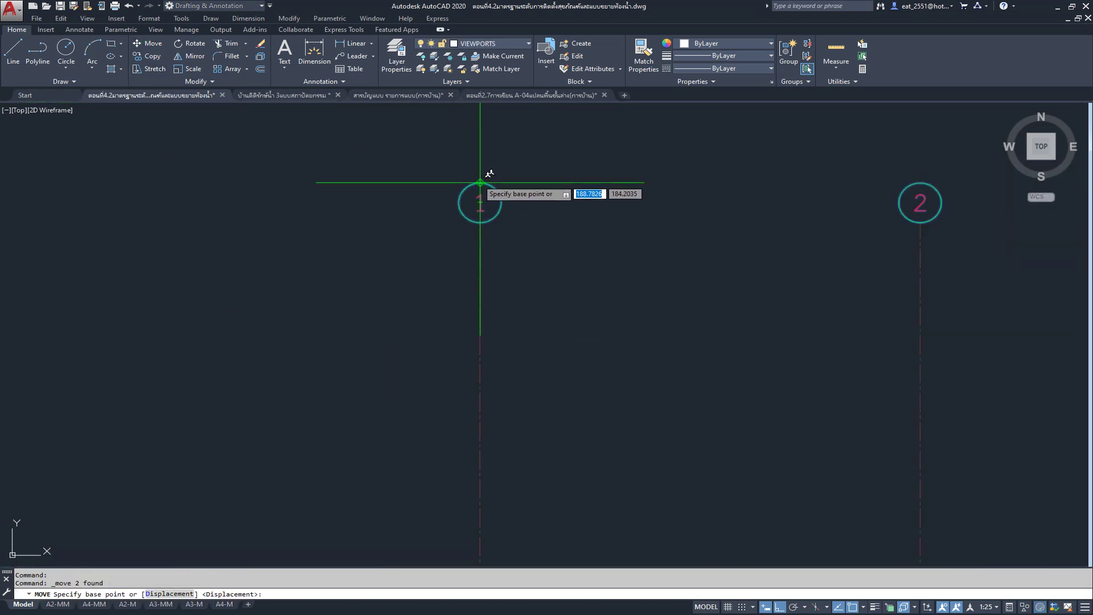
click(480, 182)
scroll(480, 187, down, 3)
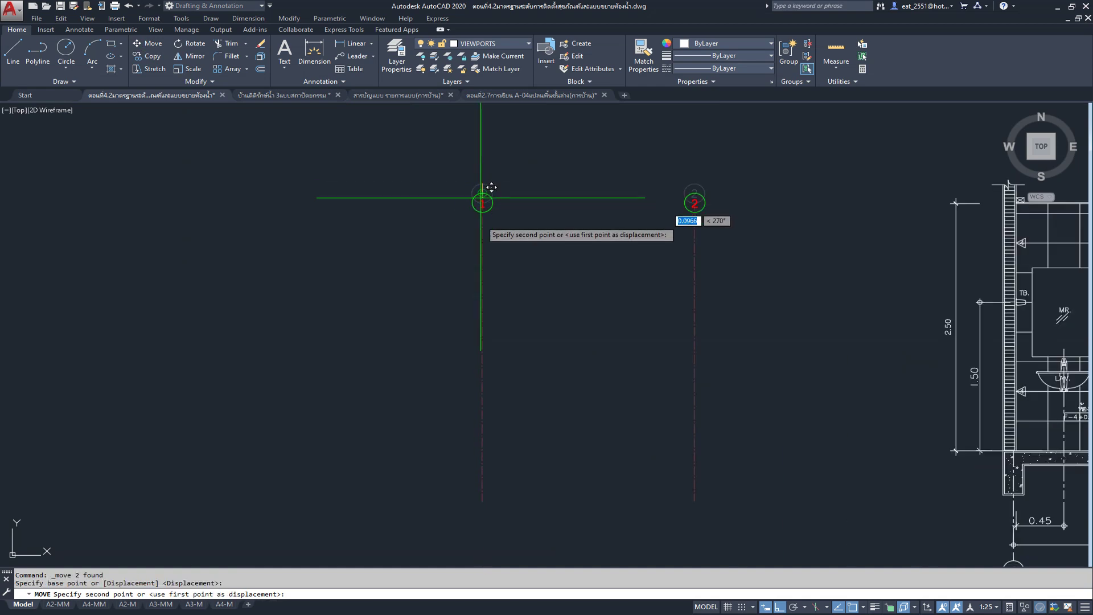
click(482, 502)
scroll(513, 433, down, 1)
scroll(507, 456, up, 2)
scroll(495, 398, up, 3)
scroll(494, 370, up, 2)
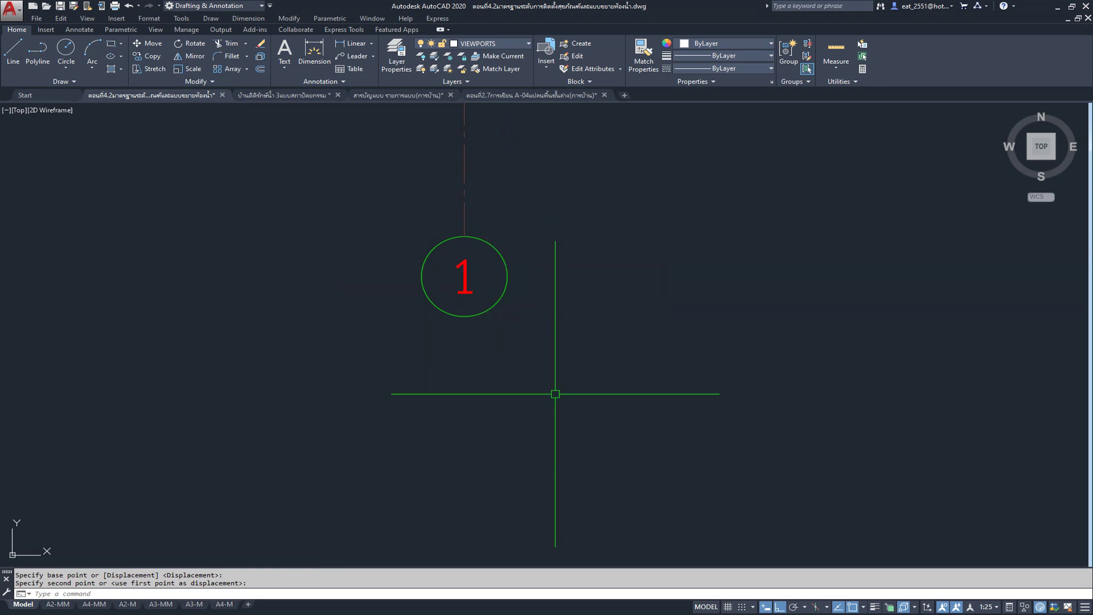
scroll(556, 393, down, 5)
scroll(501, 337, down, 2)
scroll(542, 367, up, 1)
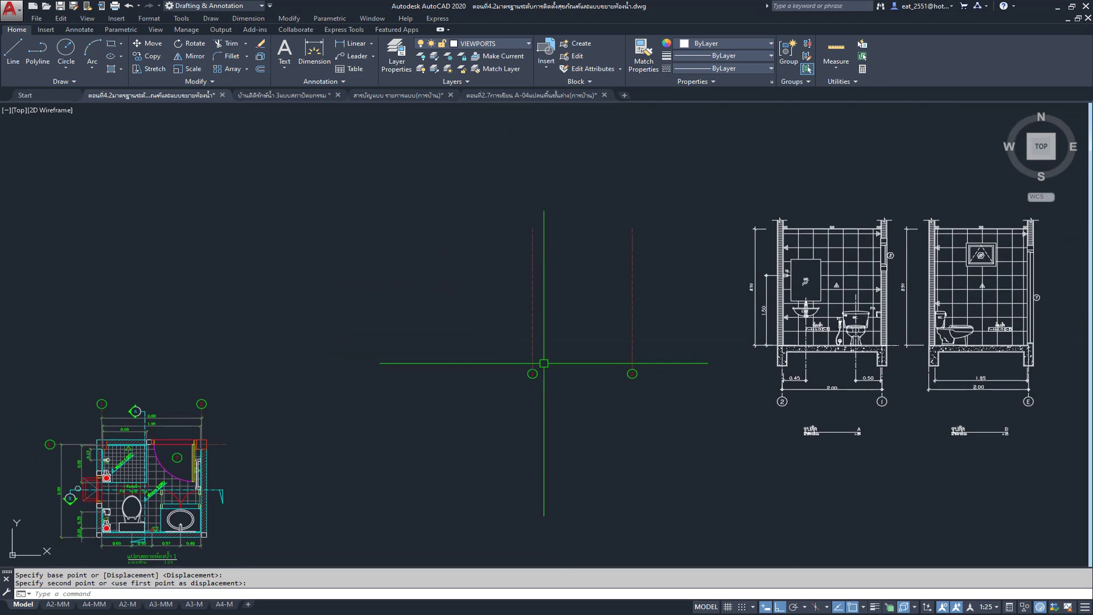
scroll(551, 346, up, 2)
scroll(598, 370, down, 3)
scroll(639, 402, up, 3)
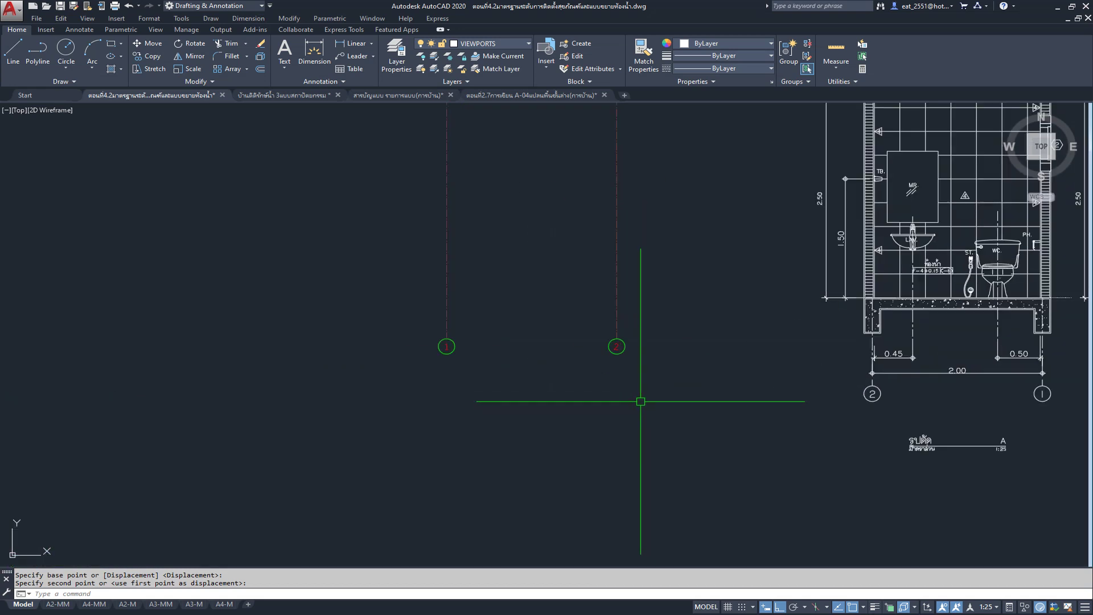
click(690, 288)
click(398, 402)
click(149, 44)
click(169, 253)
click(170, 281)
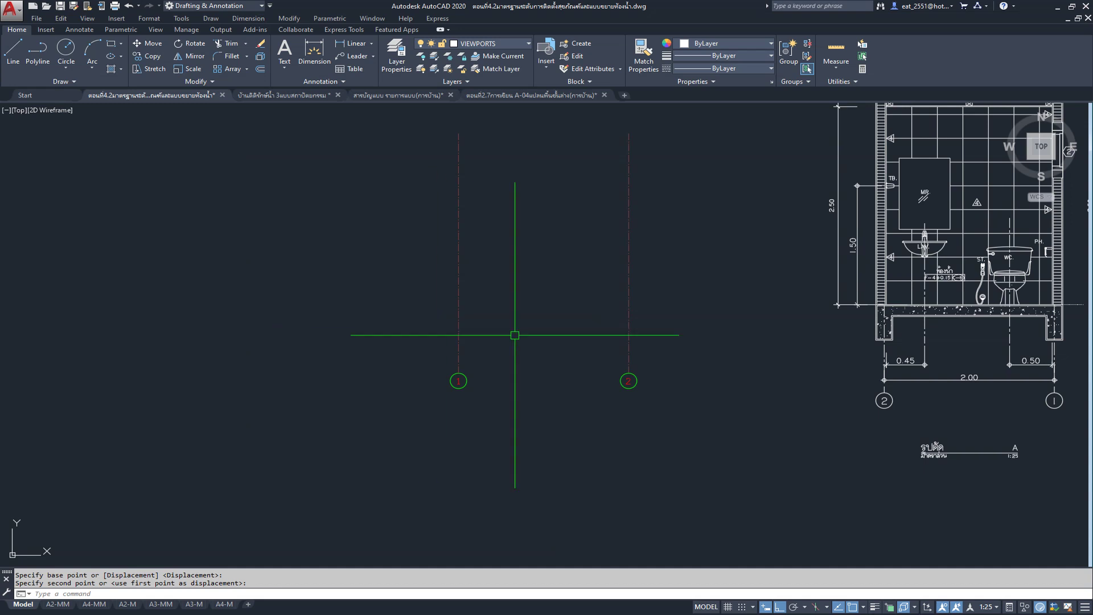
scroll(568, 335, down, 2)
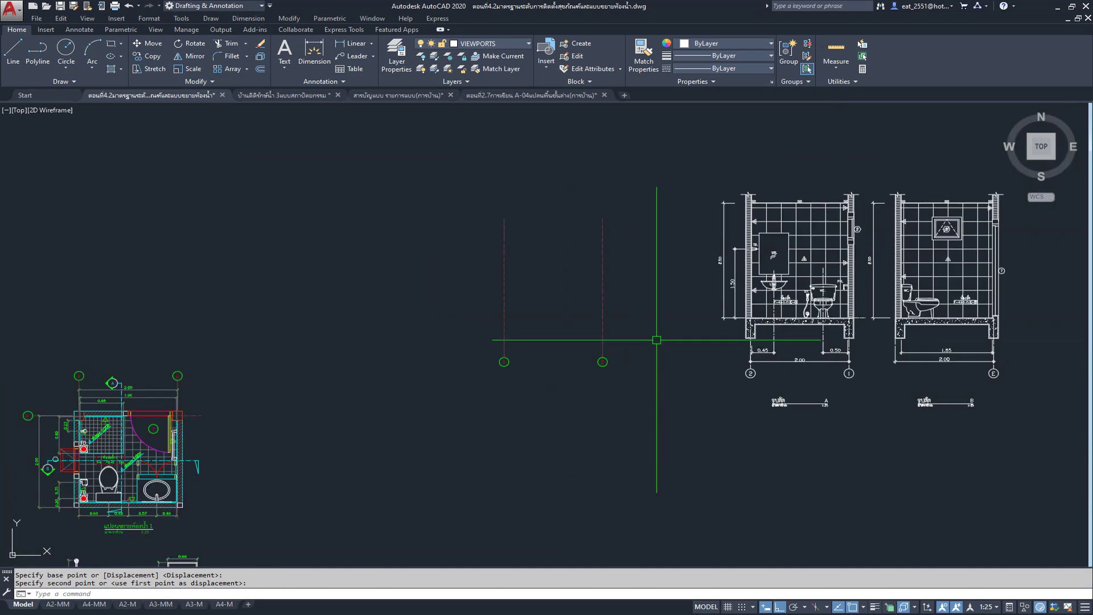
scroll(654, 336, up, 1)
middle_drag(654, 337, 555, 347)
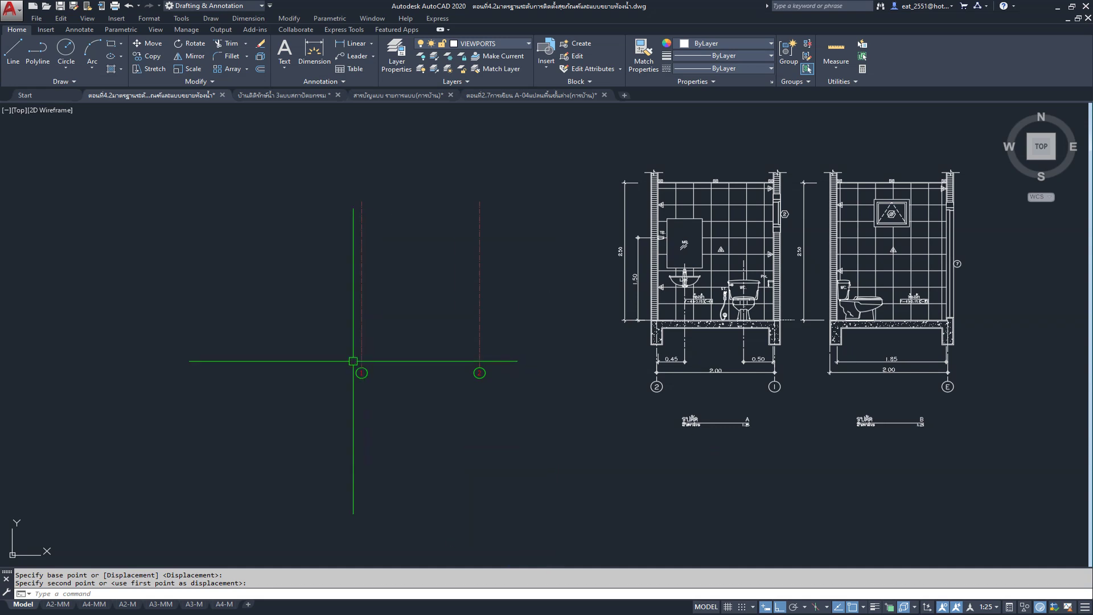
scroll(329, 358, down, 3)
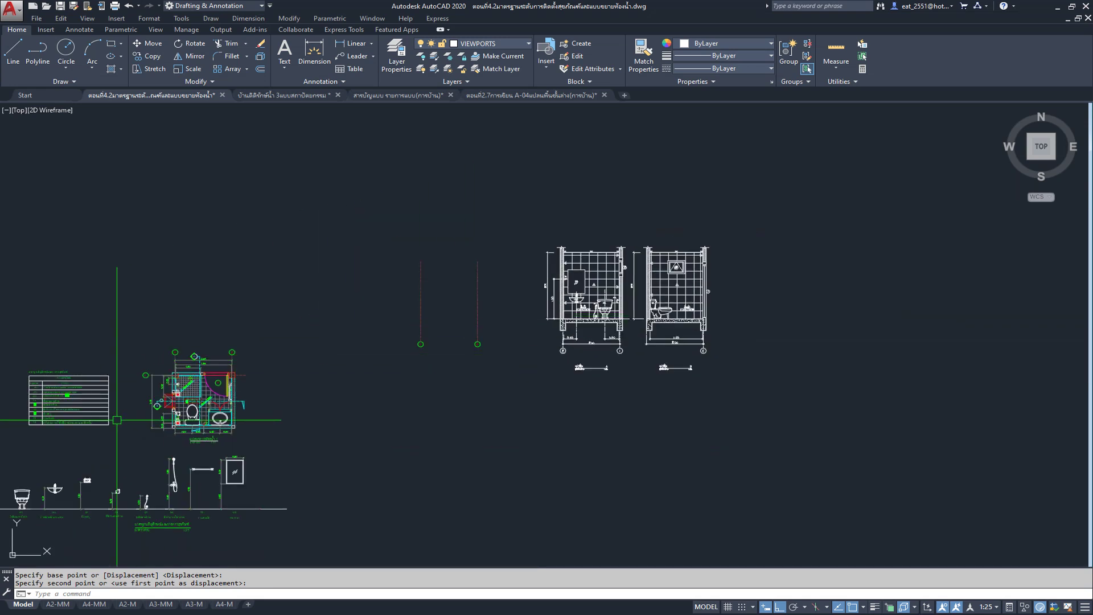
scroll(273, 432, up, 4)
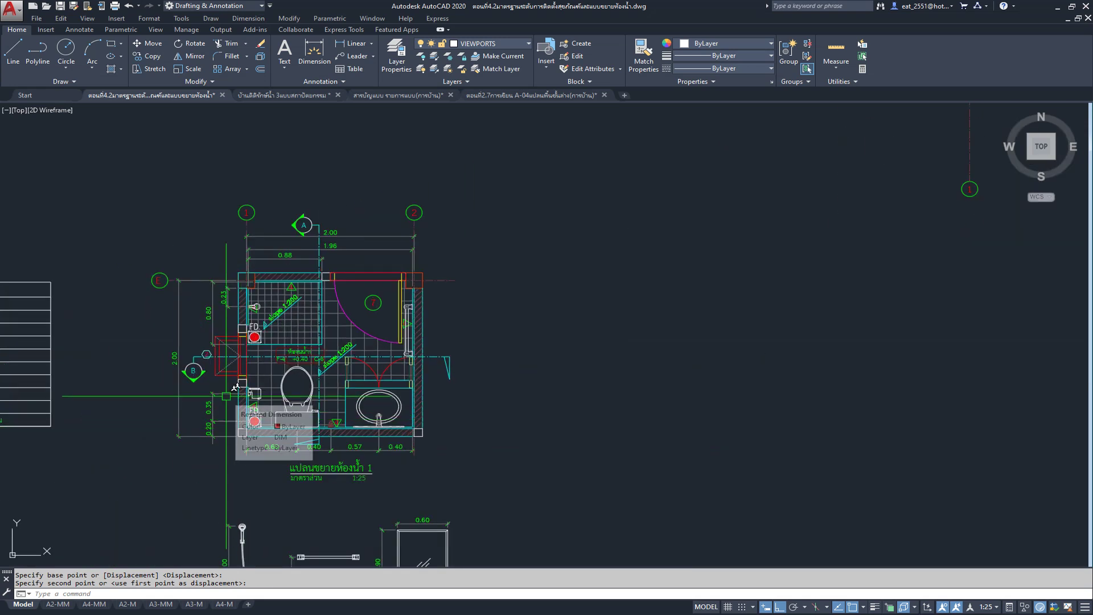
scroll(254, 403, down, 3)
middle_drag(537, 386, 267, 417)
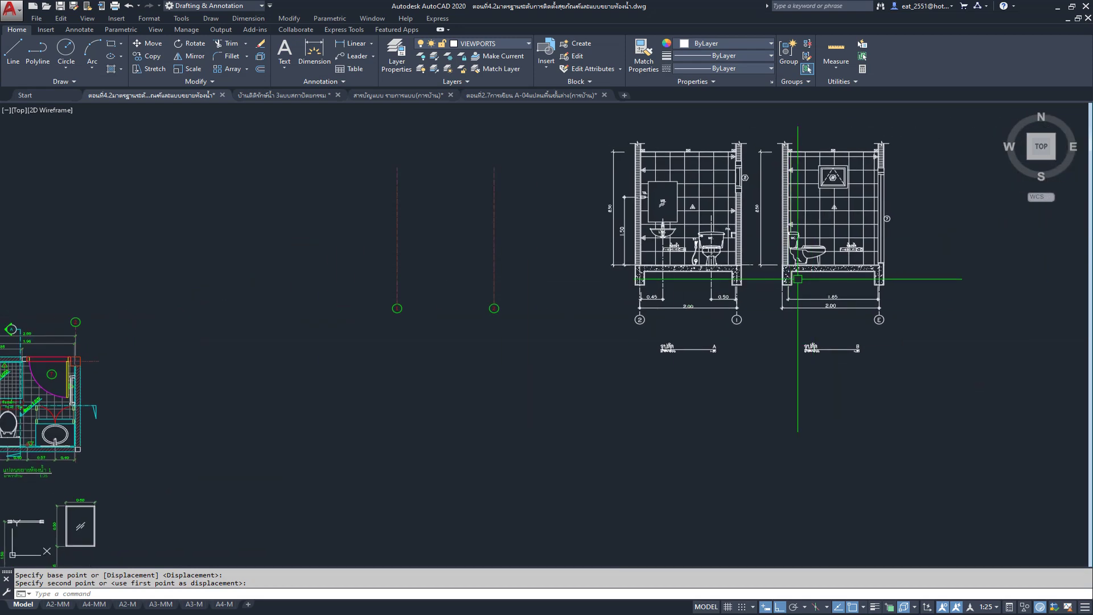
scroll(859, 352, up, 5)
scroll(859, 331, down, 5)
scroll(520, 379, down, 1)
scroll(342, 396, up, 2)
middle_drag(164, 348, 260, 328)
scroll(228, 267, up, 2)
scroll(228, 267, up, 6)
key(Escape)
scroll(474, 464, down, 1)
scroll(464, 404, down, 5)
scroll(451, 342, down, 2)
scroll(483, 326, down, 3)
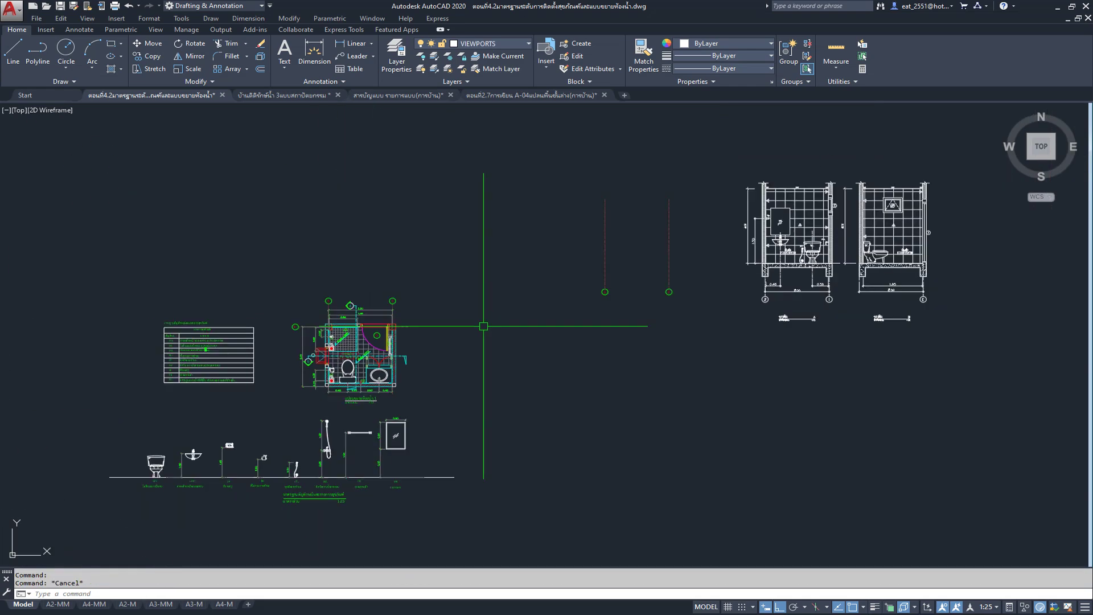
scroll(816, 319, up, 4)
scroll(812, 317, down, 4)
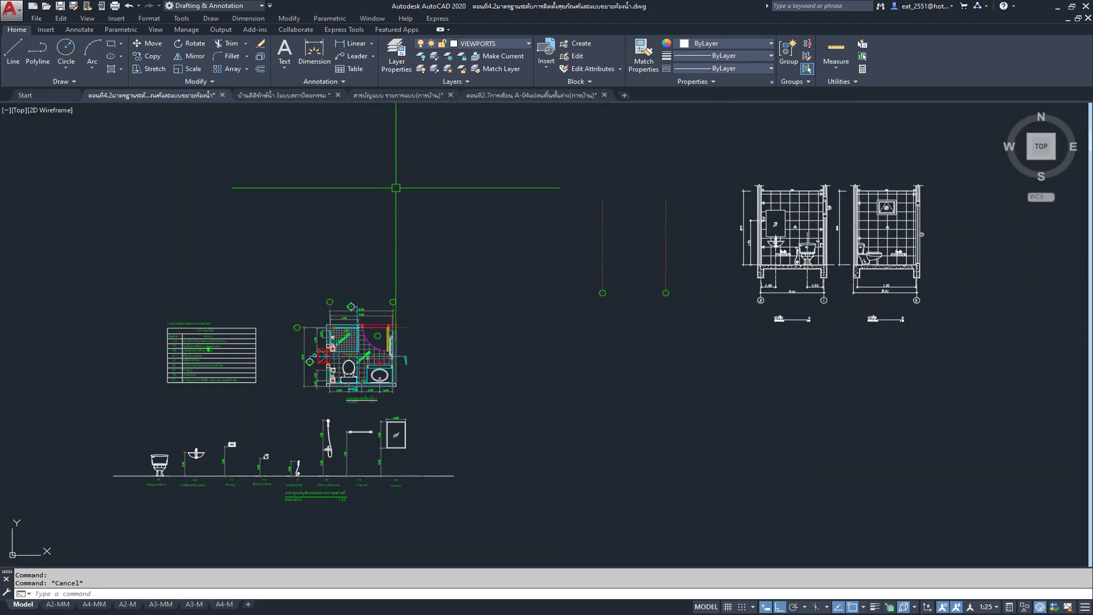
scroll(683, 293, up, 5)
click(559, 263)
Step: Copy grid bubble 2 from its centre to a spot above the section A title, ortho off
click(649, 334)
click(149, 59)
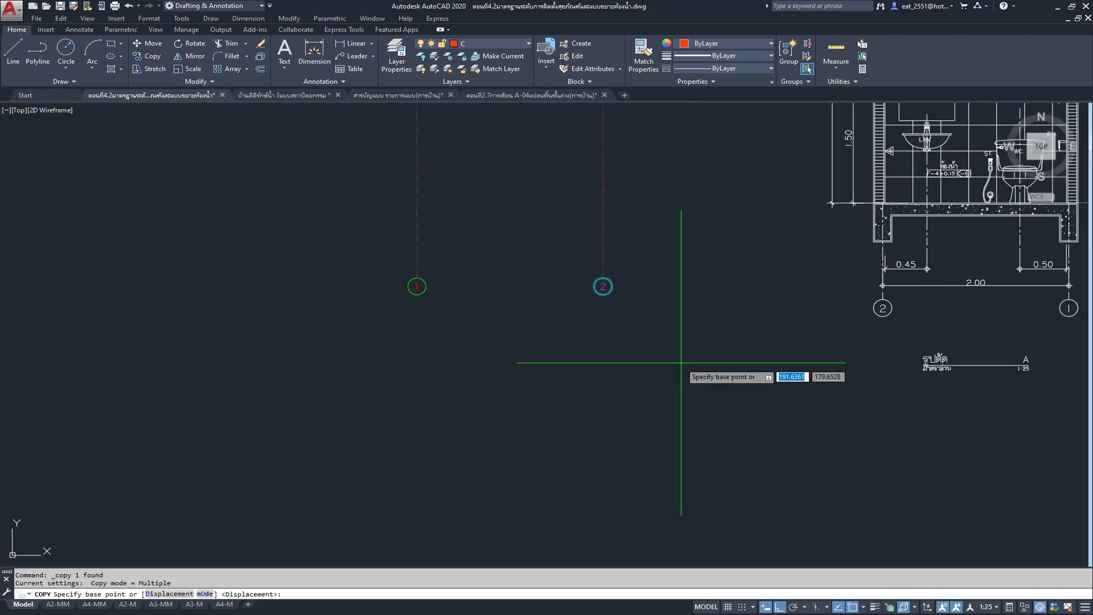
click(603, 287)
middle_drag(805, 416, 603, 417)
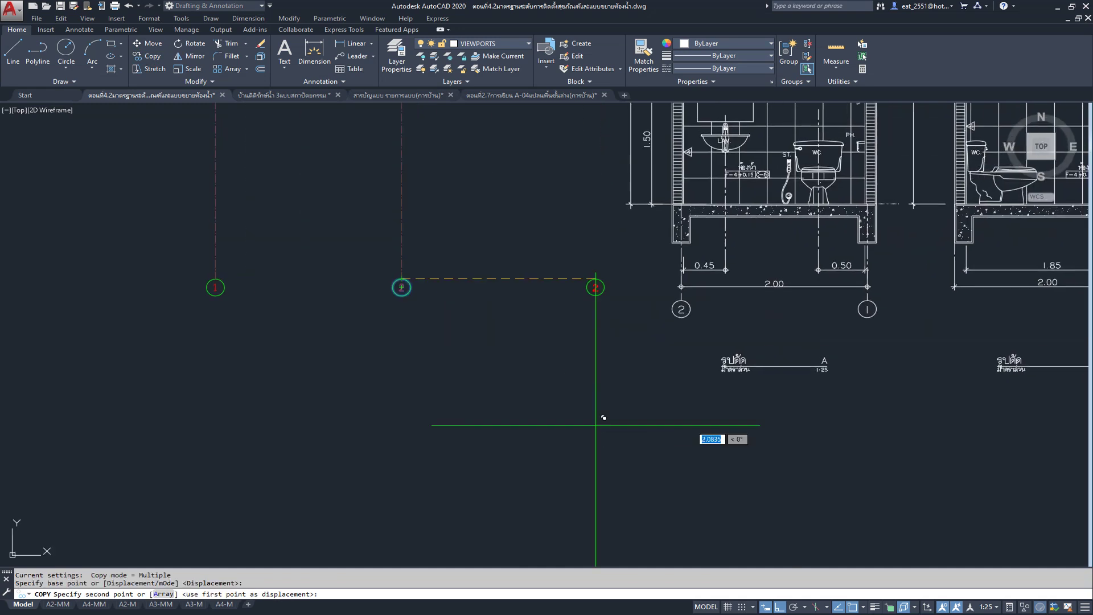
key(F8)
scroll(902, 380, up, 5)
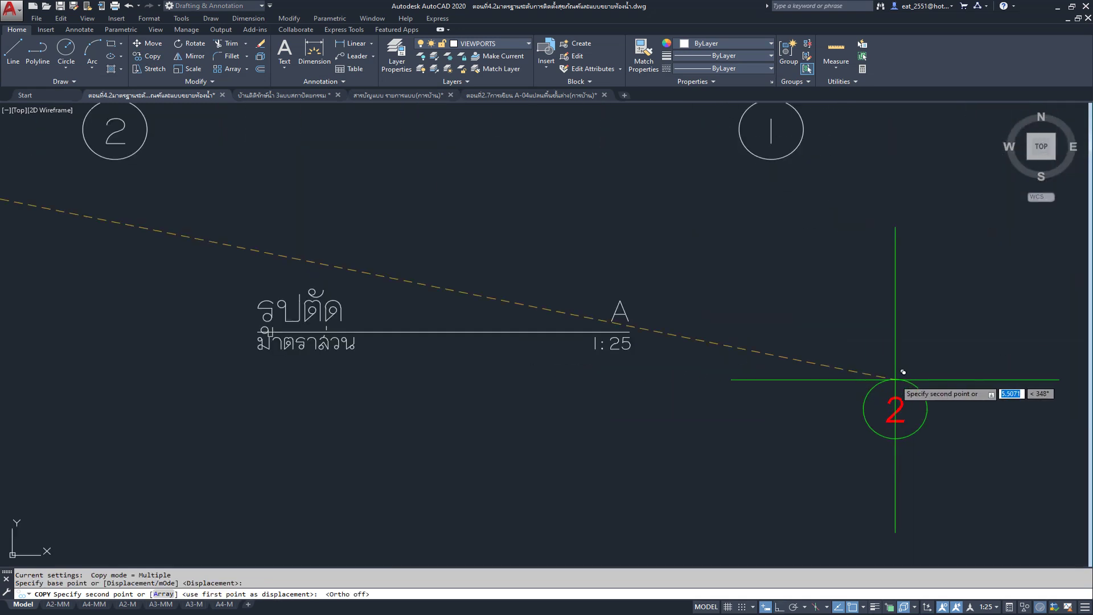
click(619, 243)
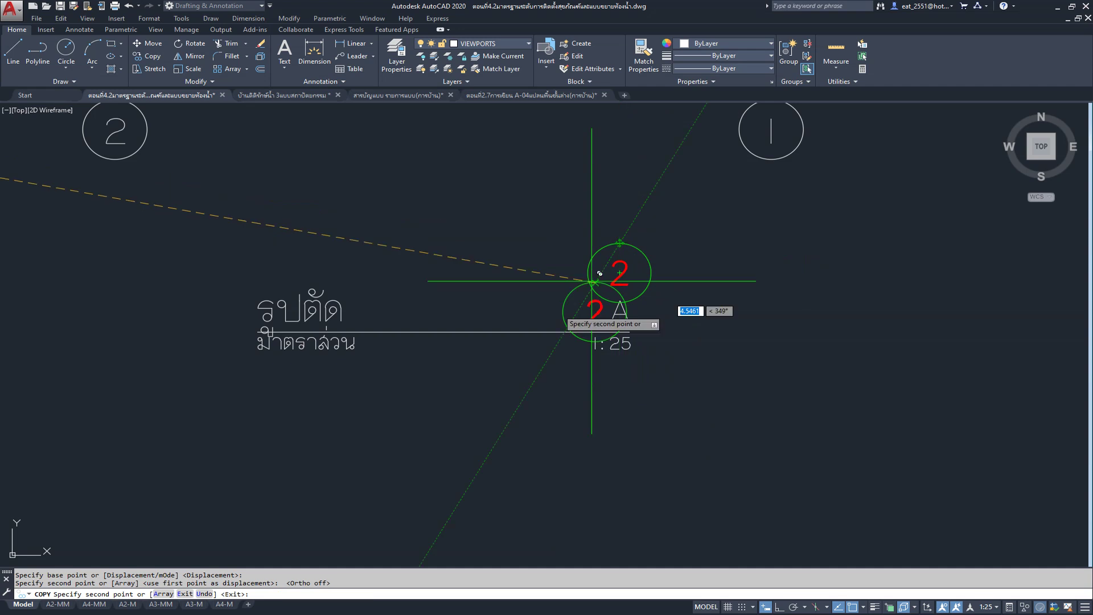
scroll(423, 349, down, 5)
key(Escape)
scroll(450, 319, up, 5)
Step: Explode the copied bubble and change its red text from 2 to B
click(602, 303)
click(260, 57)
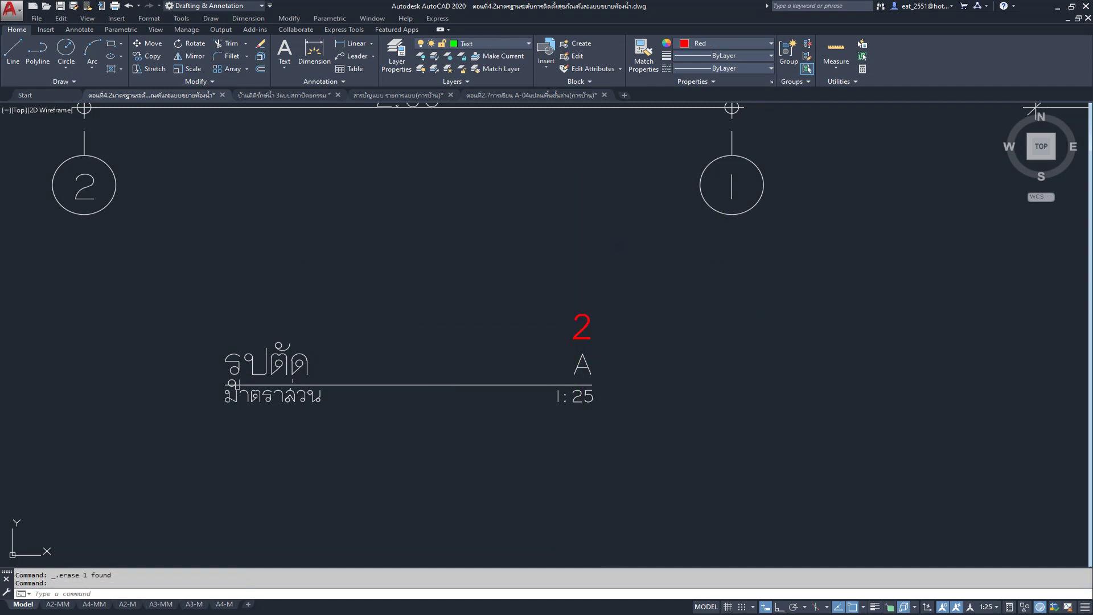
double_click(581, 327)
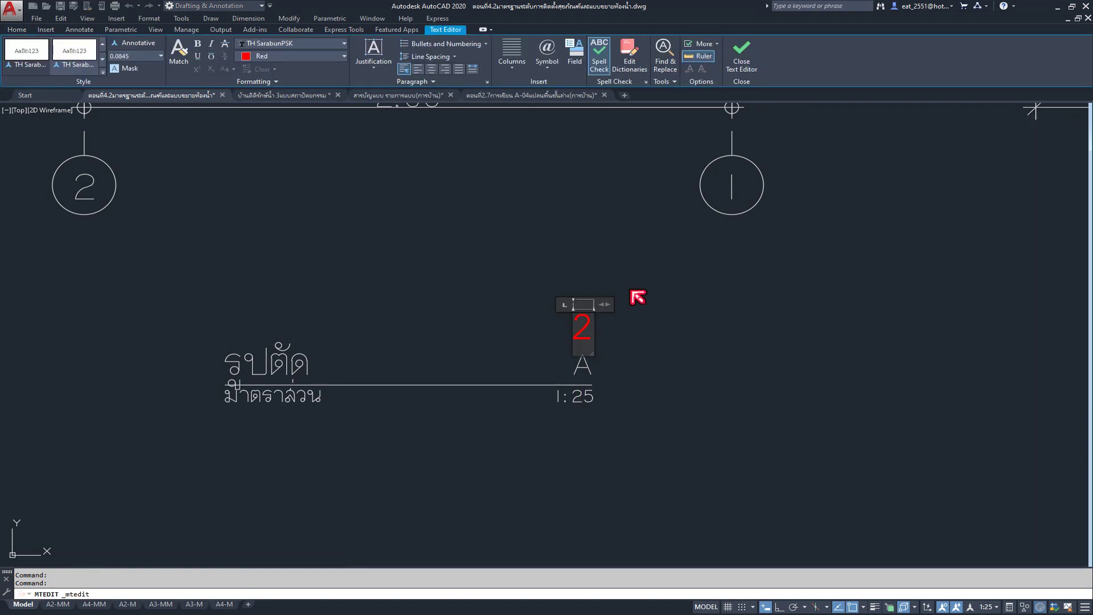
drag(605, 305, 767, 306)
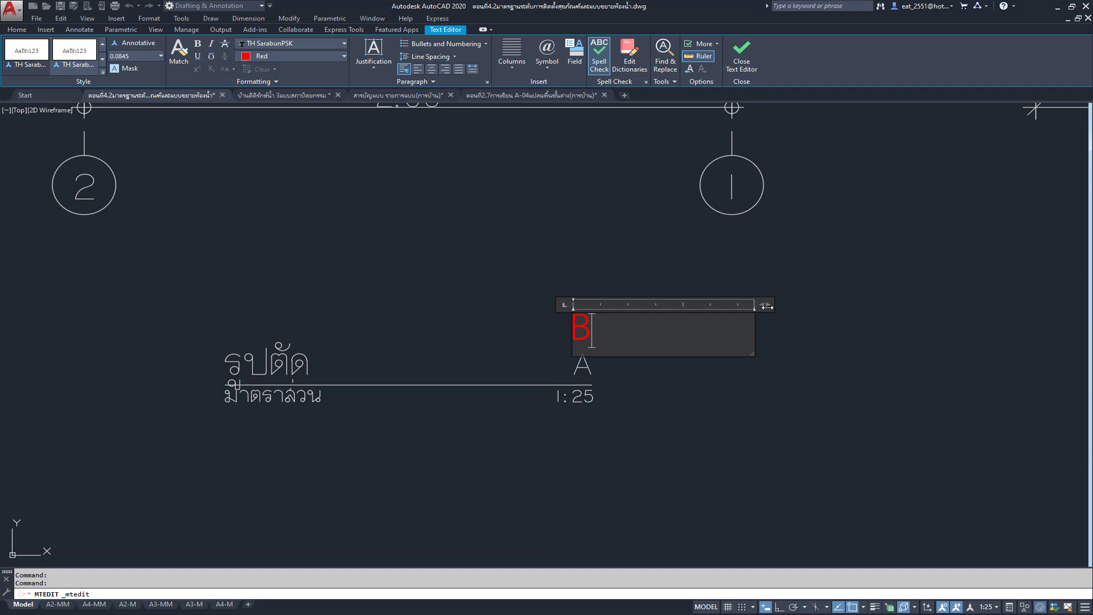
click(784, 409)
scroll(424, 363, down, 3)
scroll(428, 376, down, 3)
middle_drag(527, 347, 543, 419)
scroll(547, 407, down, 2)
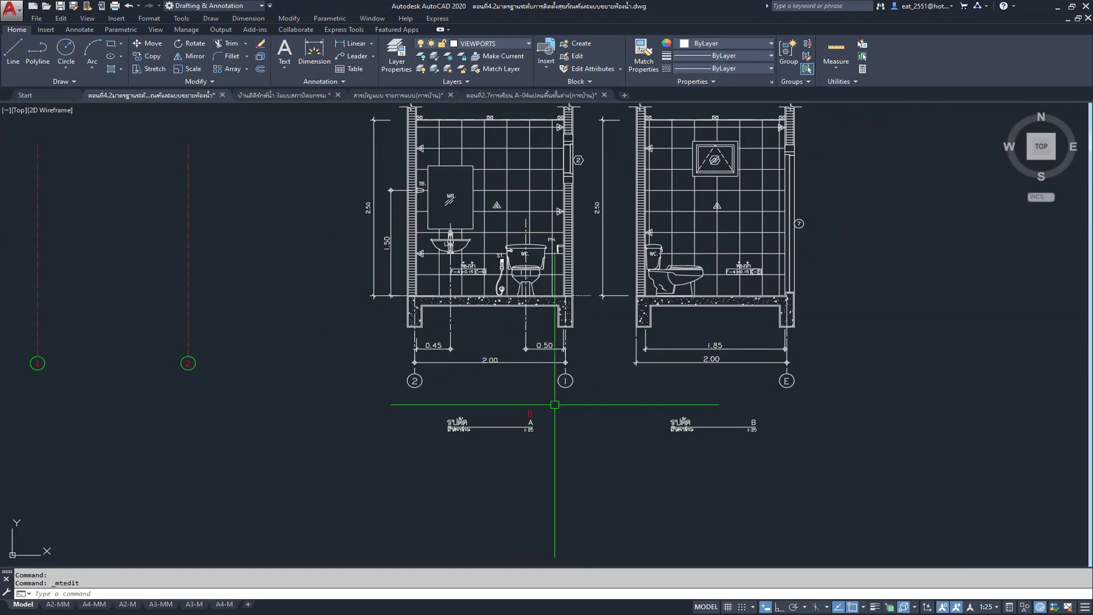
scroll(639, 422, up, 1)
scroll(787, 426, up, 3)
Step: Copy the red B above the right section's title and change it to A
click(366, 405)
click(144, 57)
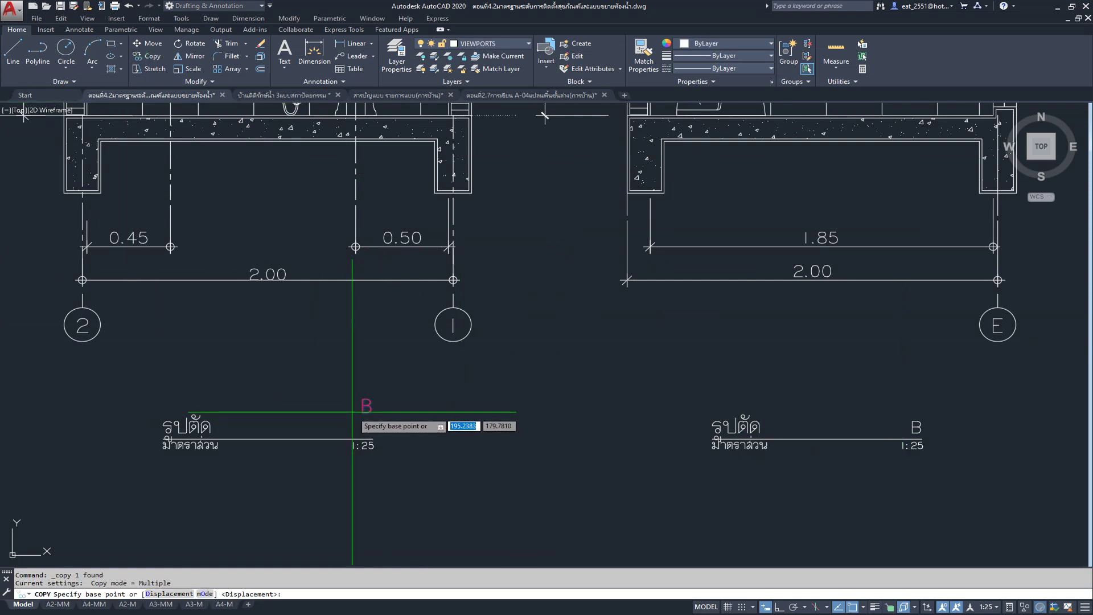
click(376, 411)
scroll(911, 399, up, 5)
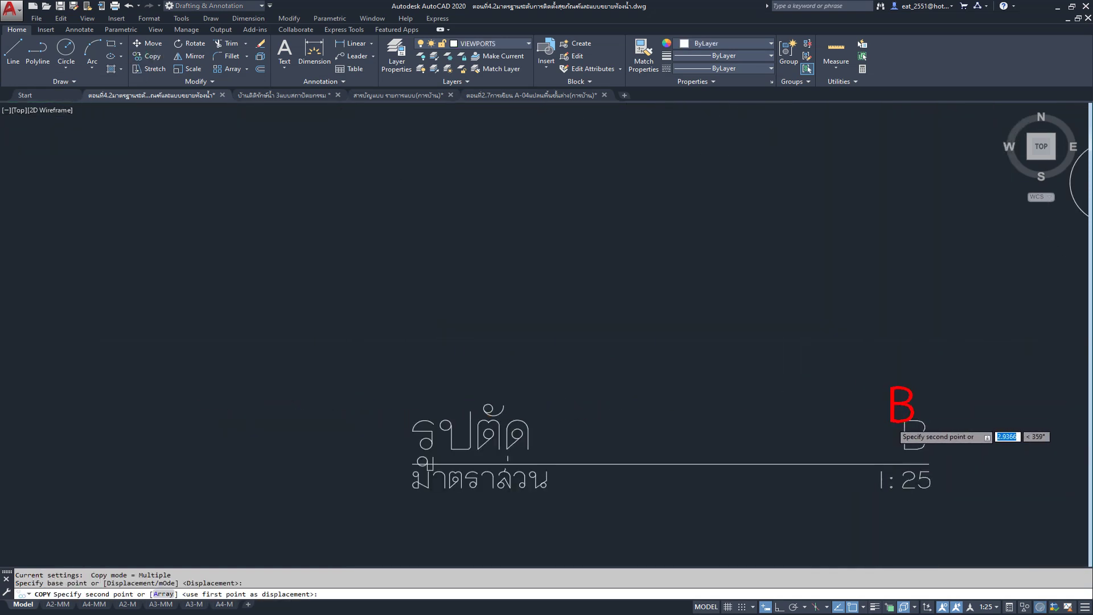
click(911, 402)
key(Escape)
double_click(910, 401)
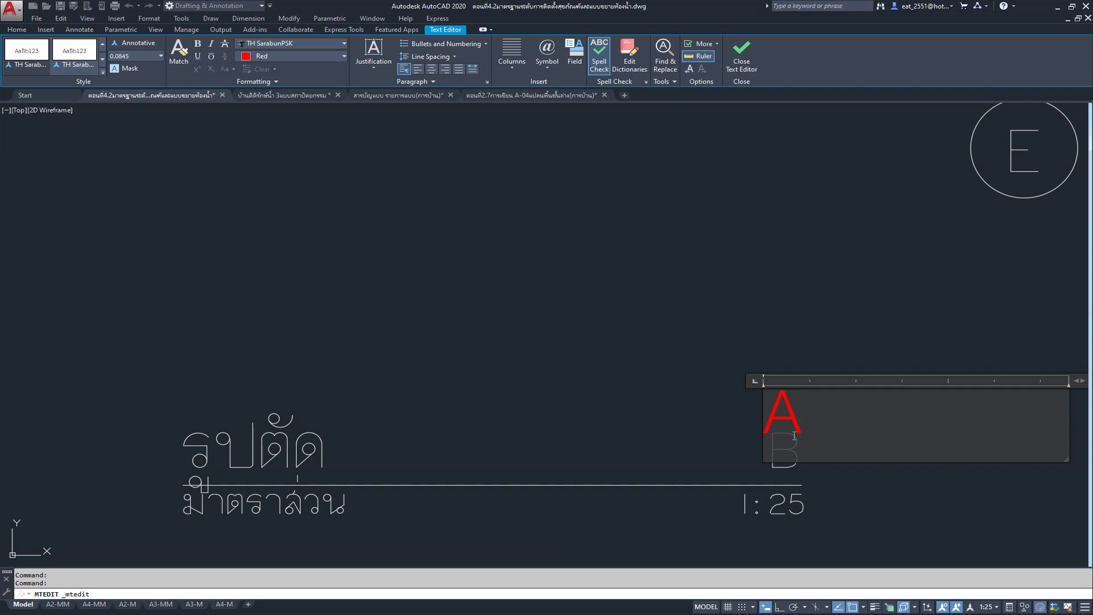
click(688, 298)
scroll(703, 393, down, 3)
scroll(805, 415, up, 3)
Step: Delete the old white letters B and A from the section titles
click(599, 355)
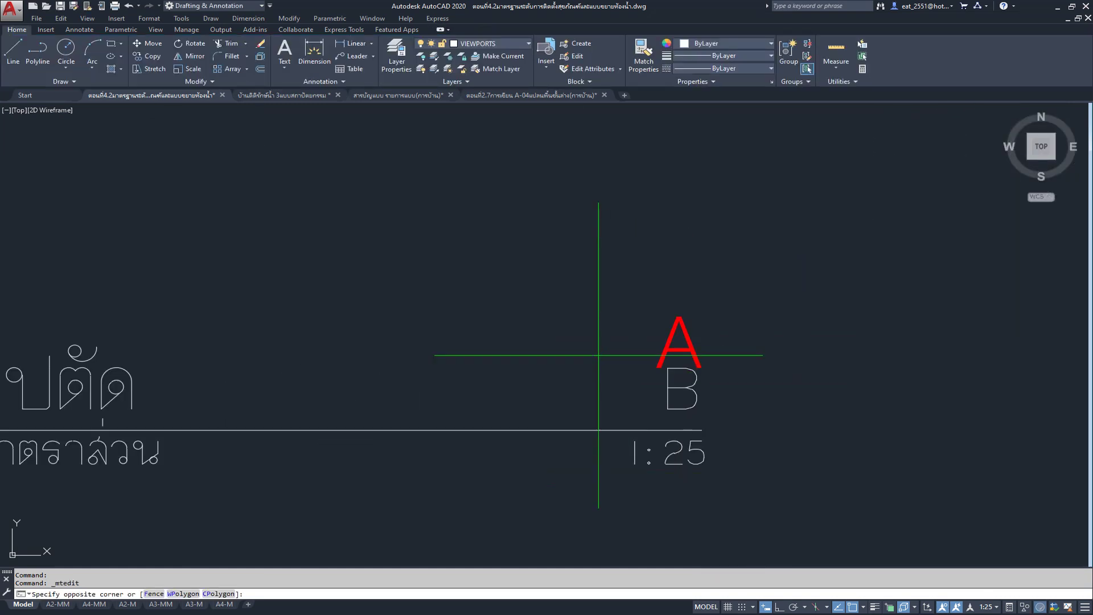
click(744, 419)
key(Delete)
scroll(766, 398, down, 3)
scroll(398, 353, up, 2)
scroll(664, 338, up, 1)
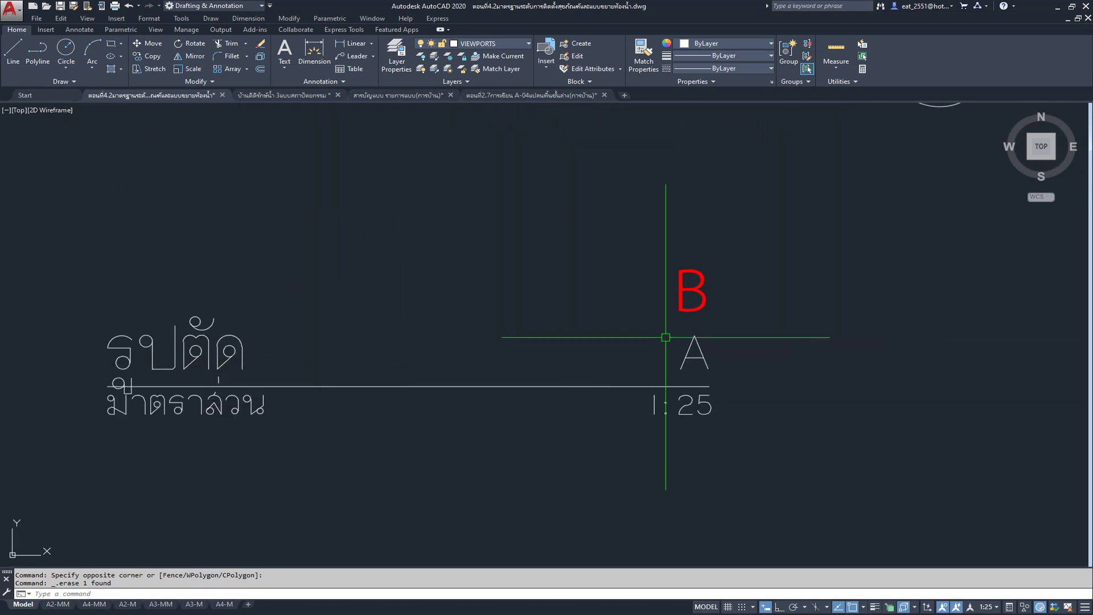
scroll(663, 339, up, 2)
click(622, 322)
click(786, 407)
key(Delete)
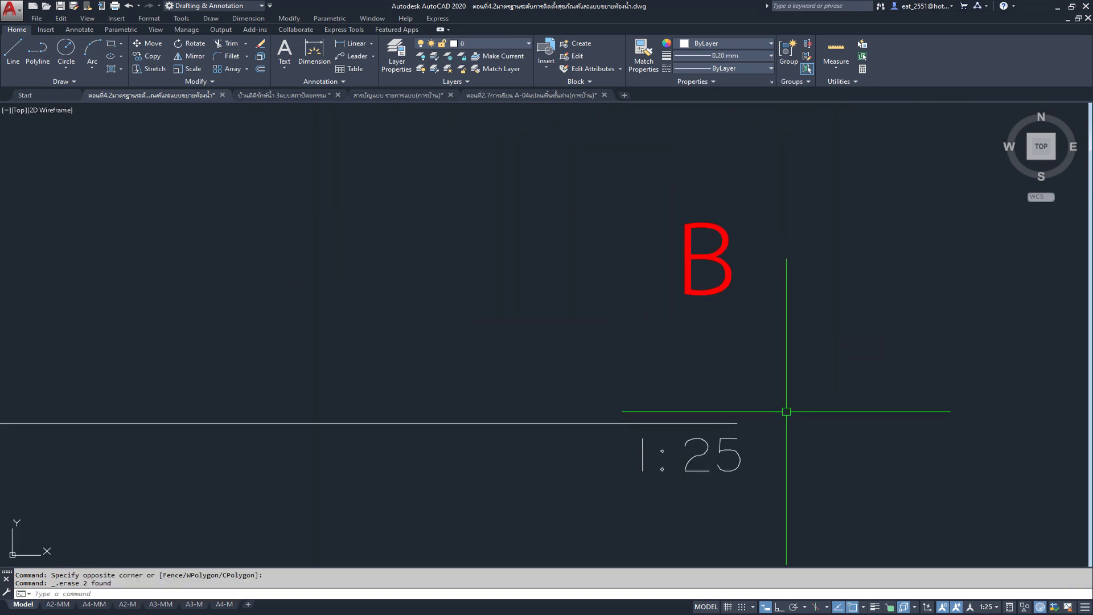
scroll(786, 411, down, 6)
scroll(661, 395, down, 2)
scroll(661, 395, down, 2)
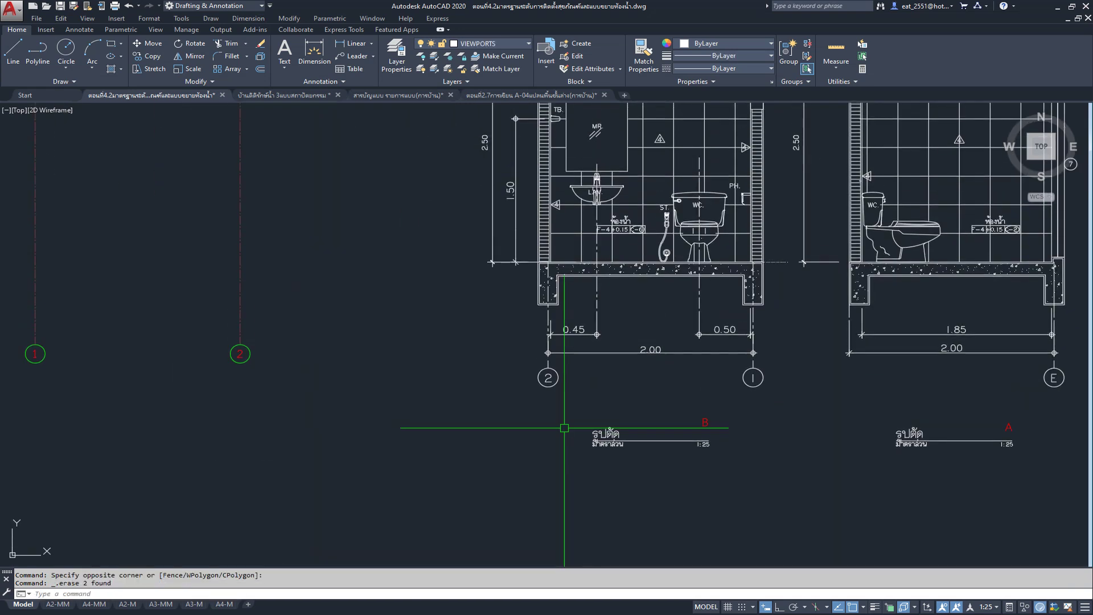
Step: Copy grid line E over beside grid lines 1 and 2 next to the bathroom sections
scroll(529, 392, down, 2)
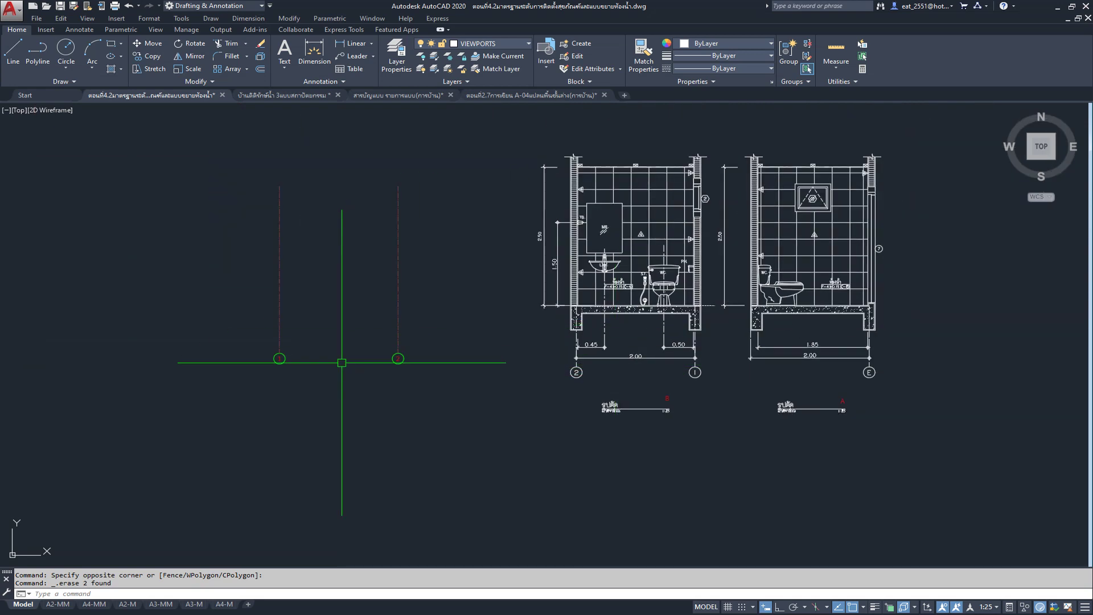
scroll(341, 363, up, 3)
middle_drag(342, 364, 391, 388)
scroll(391, 387, down, 3)
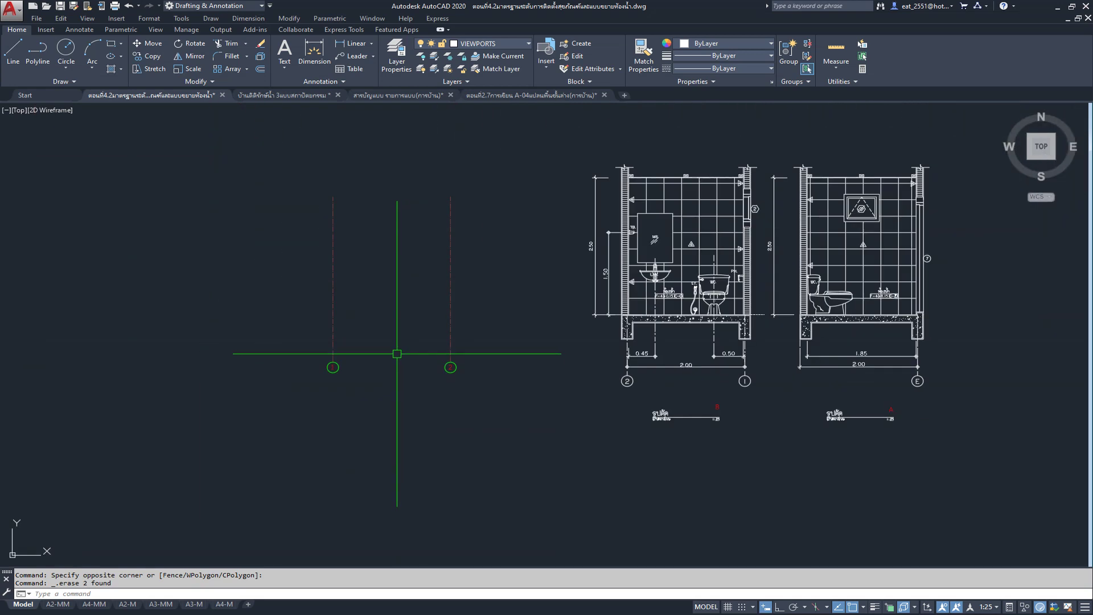
middle_drag(397, 349, 435, 364)
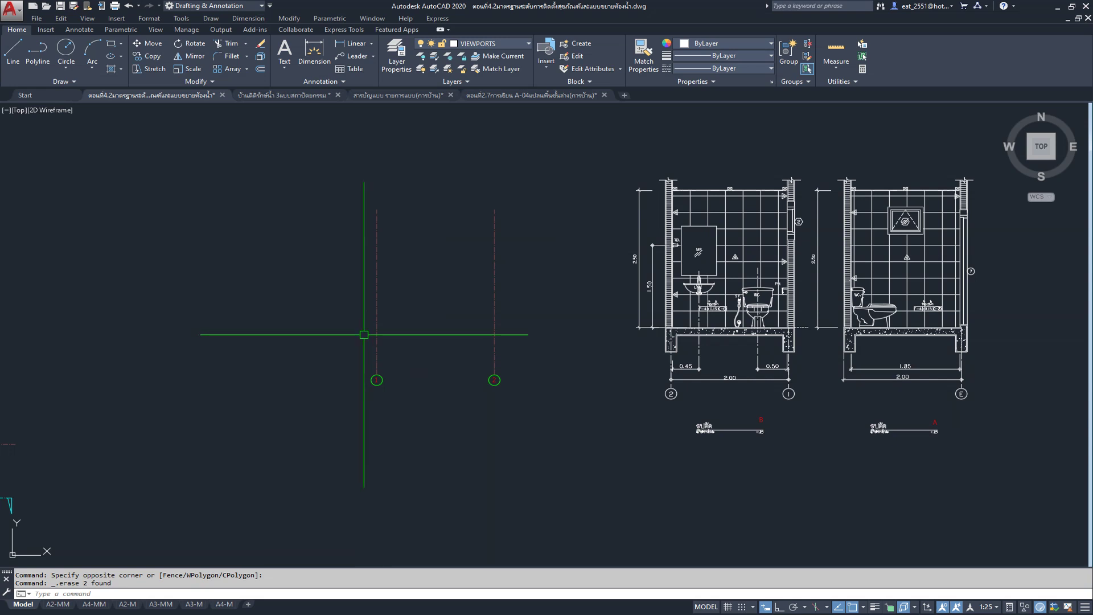
scroll(356, 330, down, 4)
scroll(279, 389, up, 4)
scroll(281, 406, up, 5)
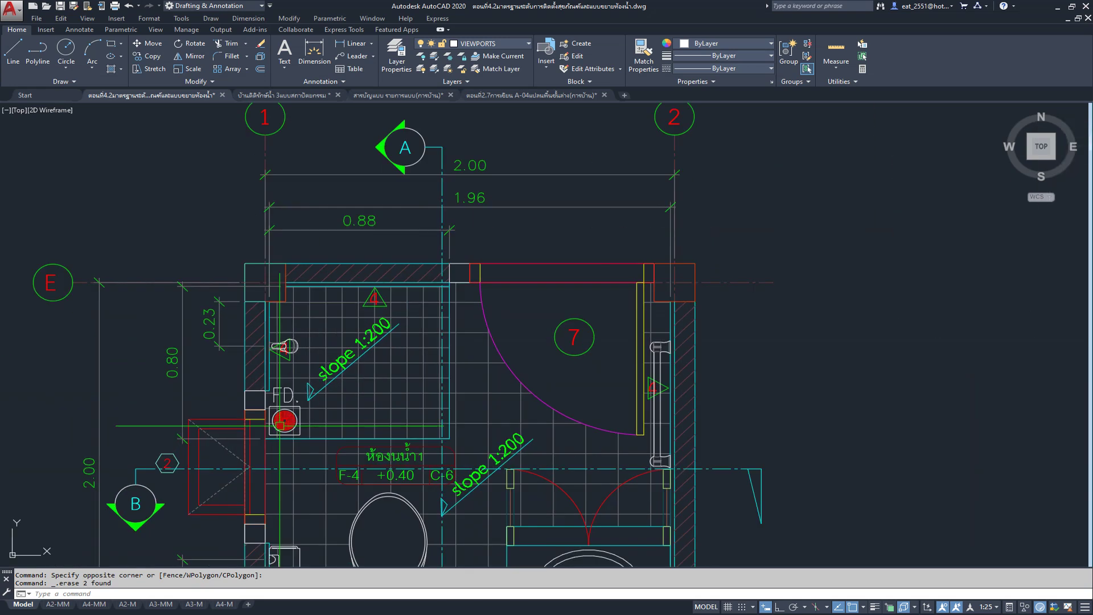
click(726, 281)
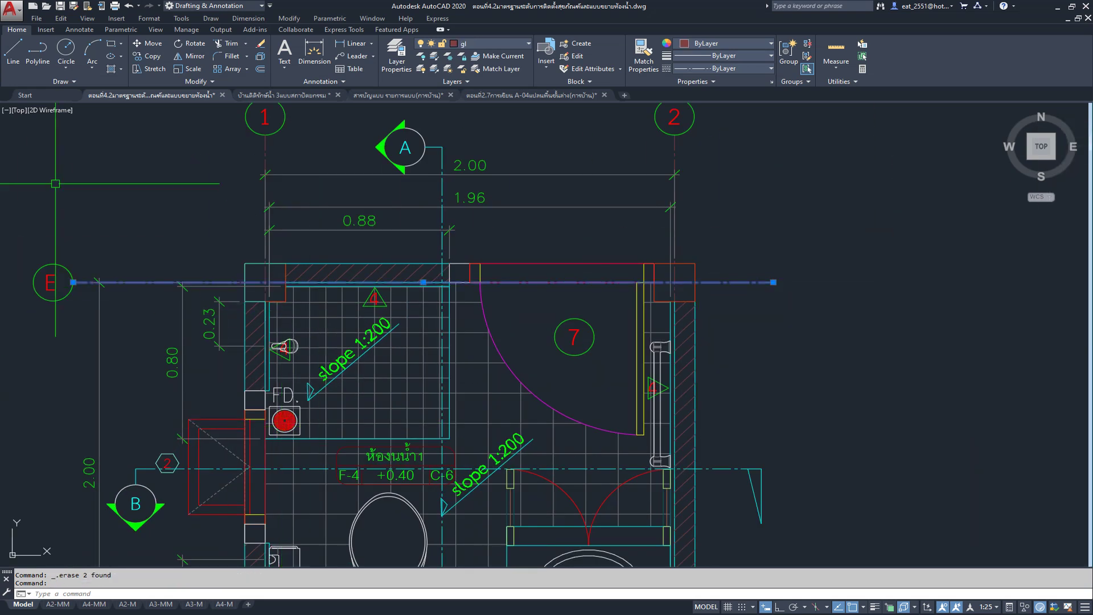
click(141, 55)
click(834, 342)
scroll(558, 378, down, 3)
scroll(557, 379, down, 2)
middle_drag(917, 306, 472, 435)
scroll(472, 435, up, 3)
scroll(495, 393, up, 2)
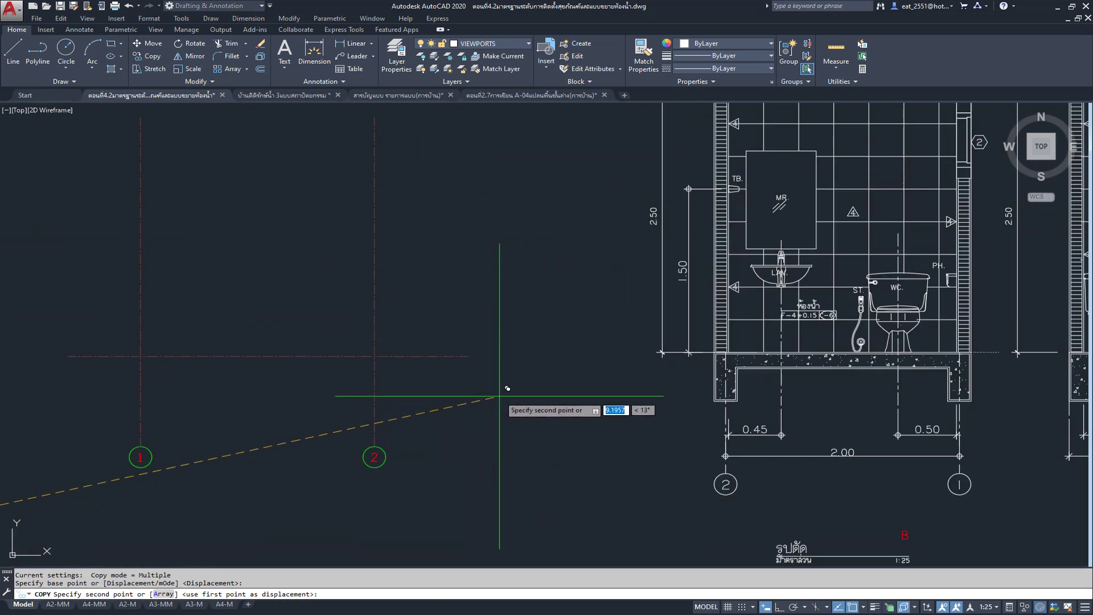
key(Escape)
Step: Stretch the ends of vertical grid lines 1 and 2 slightly higher
middle_drag(512, 383, 674, 454)
scroll(674, 455, down, 1)
scroll(525, 325, down, 1)
scroll(525, 324, down, 1)
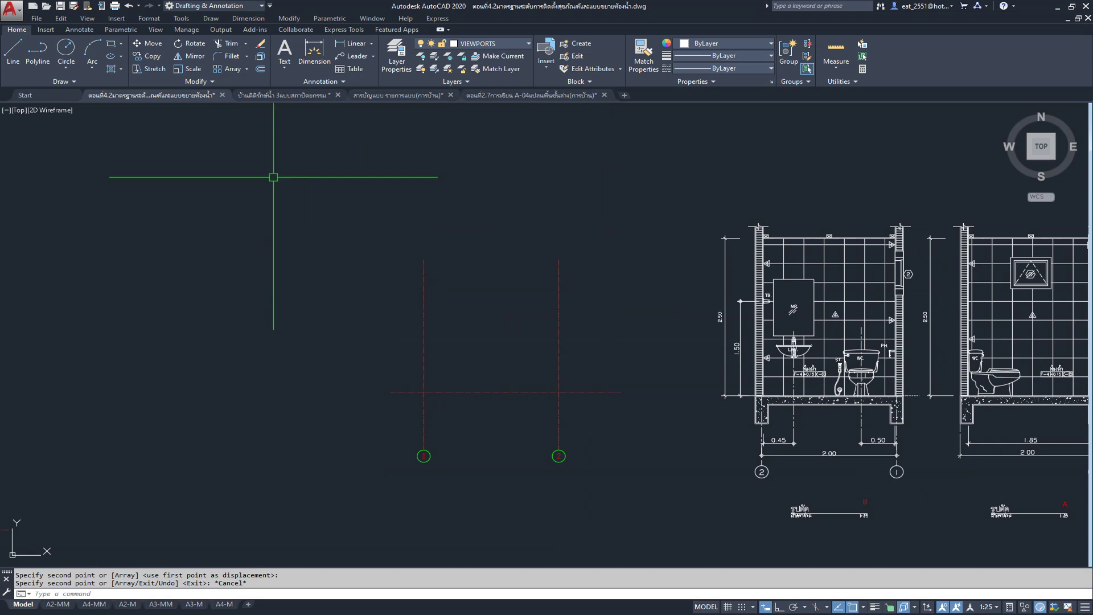
click(153, 68)
click(615, 224)
click(329, 280)
key(Return)
click(497, 335)
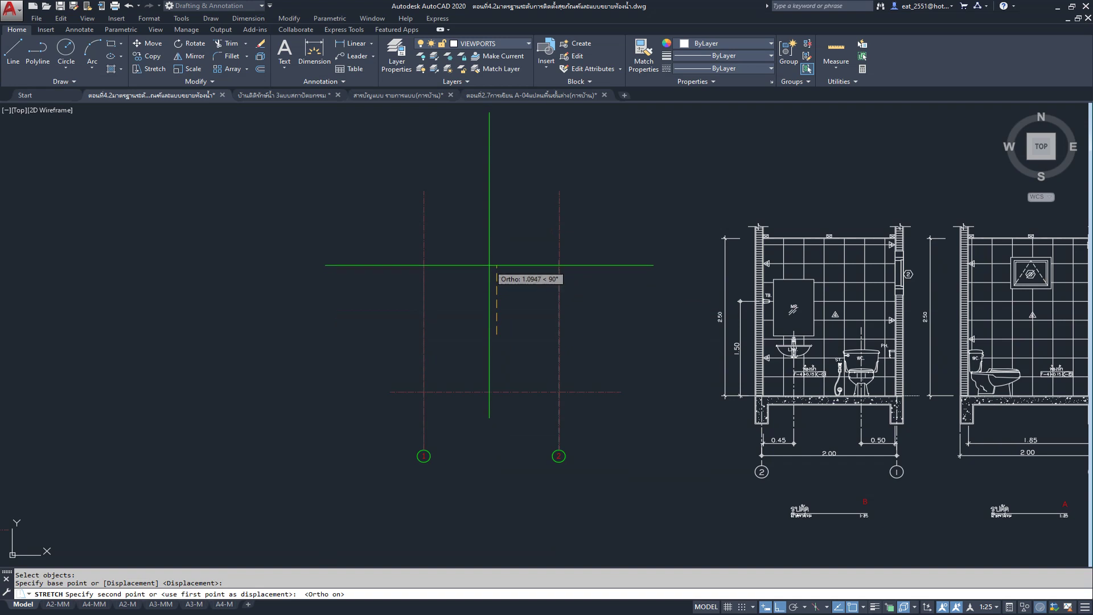
click(489, 263)
key(Escape)
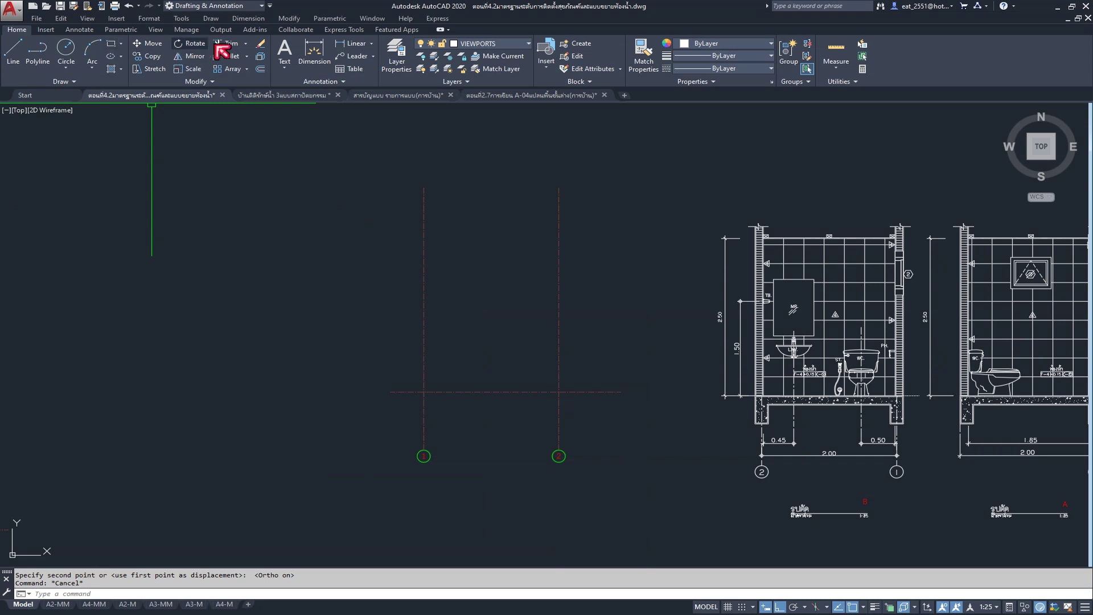
click(530, 44)
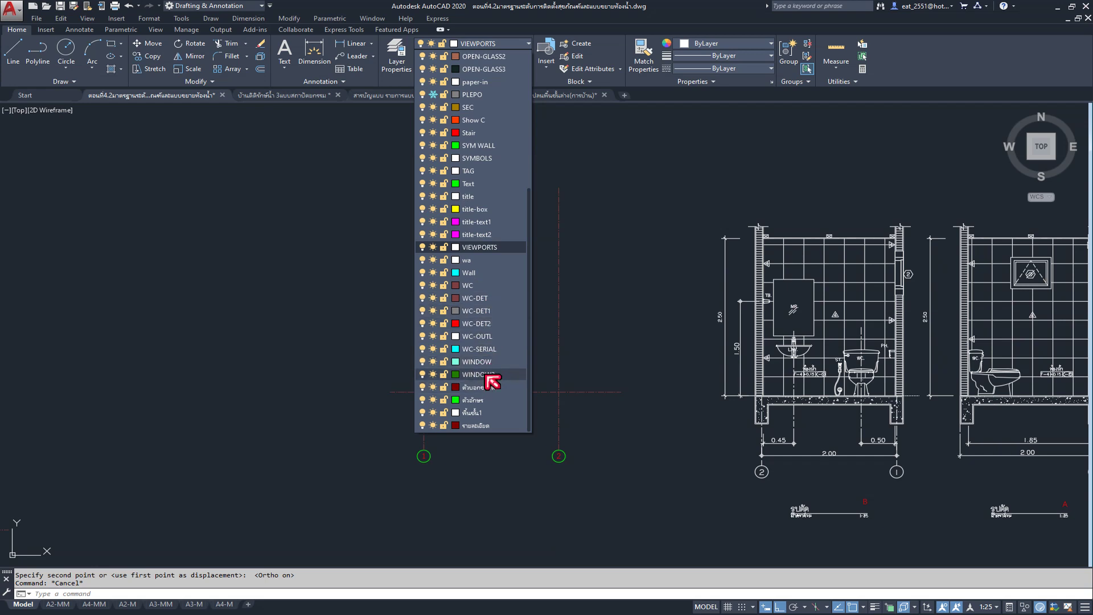
Step: Set Wall as the current layer and centre the view on the new grid lines
click(469, 273)
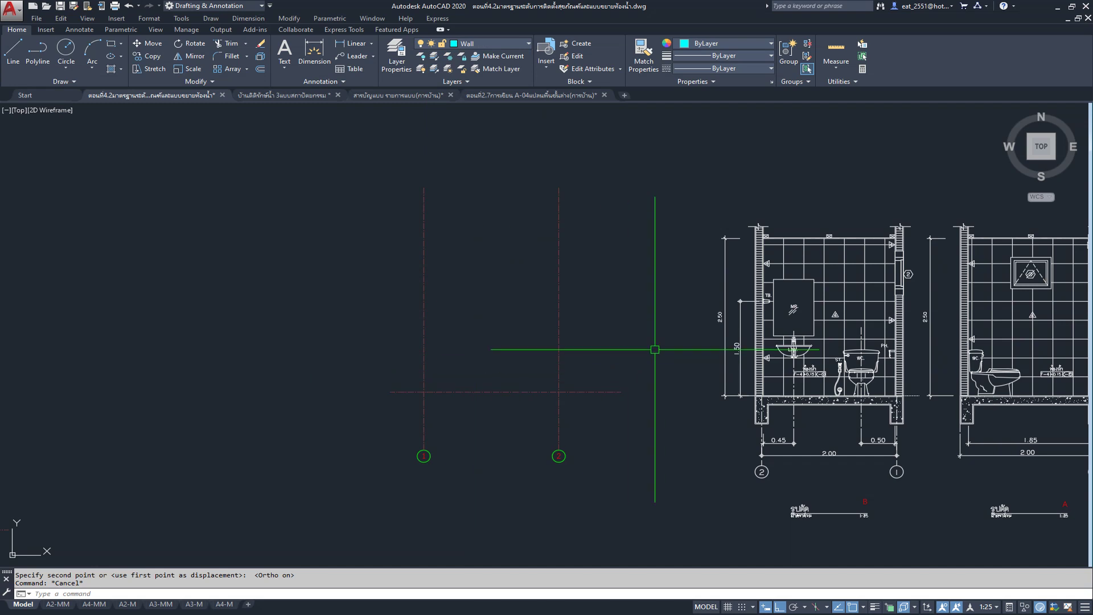
scroll(771, 390, up, 3)
scroll(720, 470, up, 3)
scroll(731, 438, up, 4)
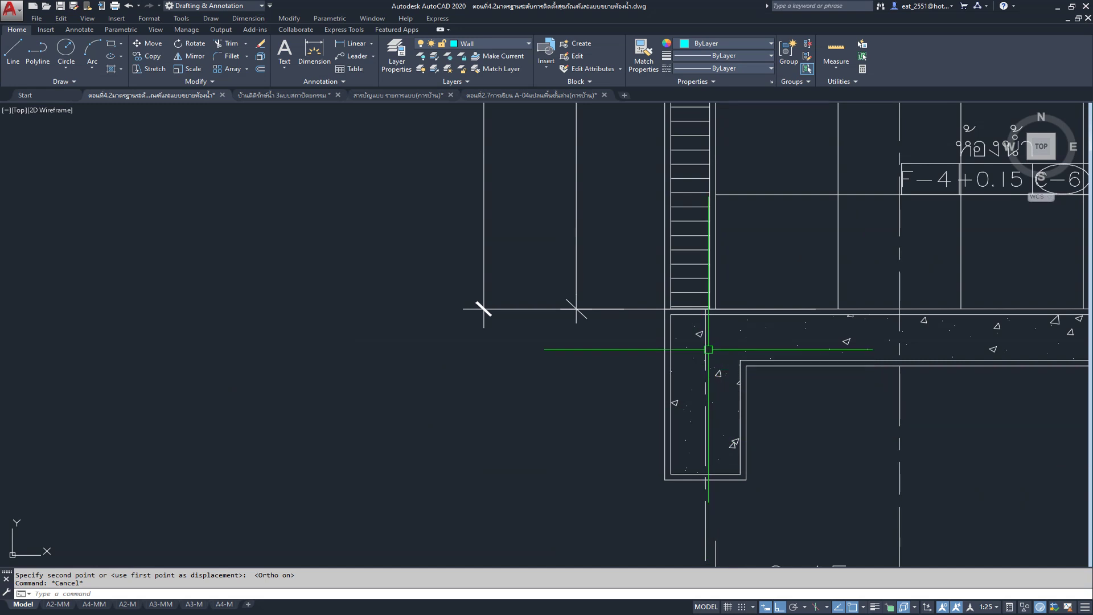
scroll(708, 349, down, 4)
scroll(709, 349, down, 4)
scroll(453, 352, up, 2)
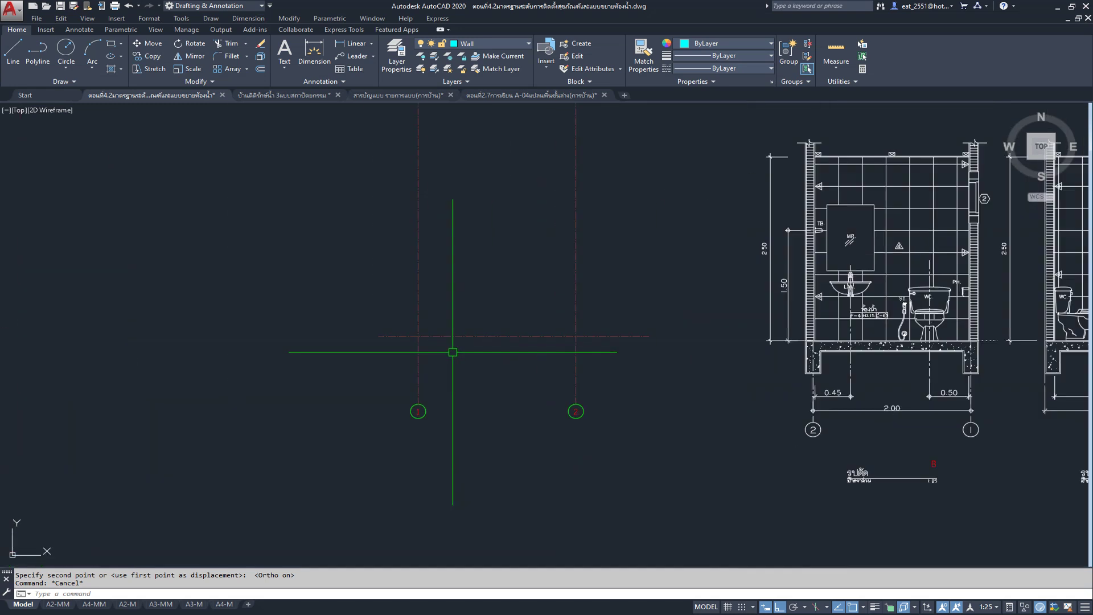
scroll(453, 352, up, 1)
scroll(425, 341, up, 2)
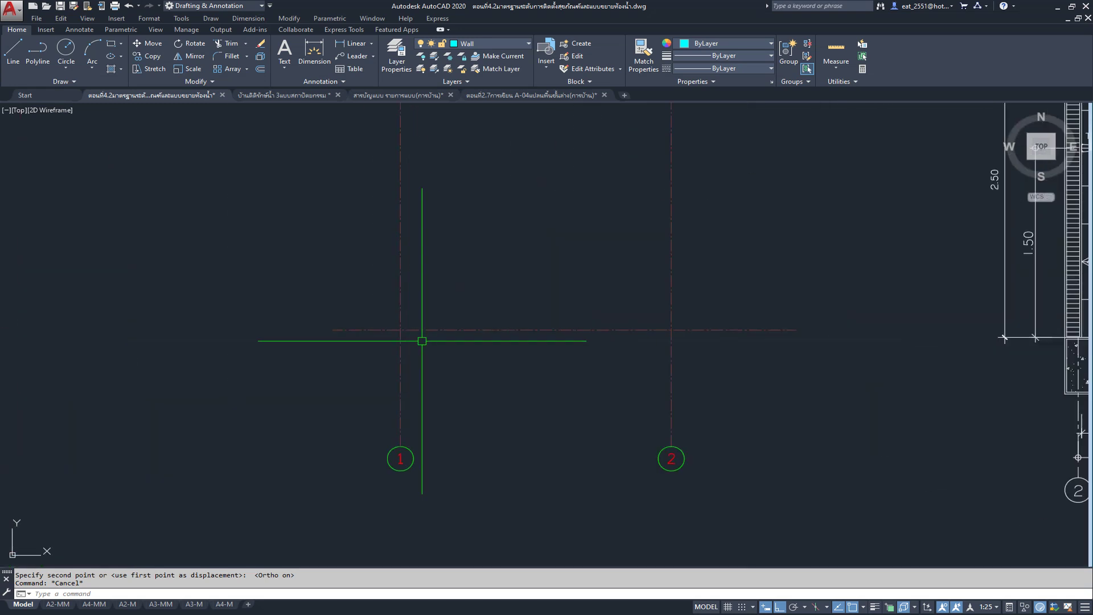
middle_drag(422, 341, 357, 342)
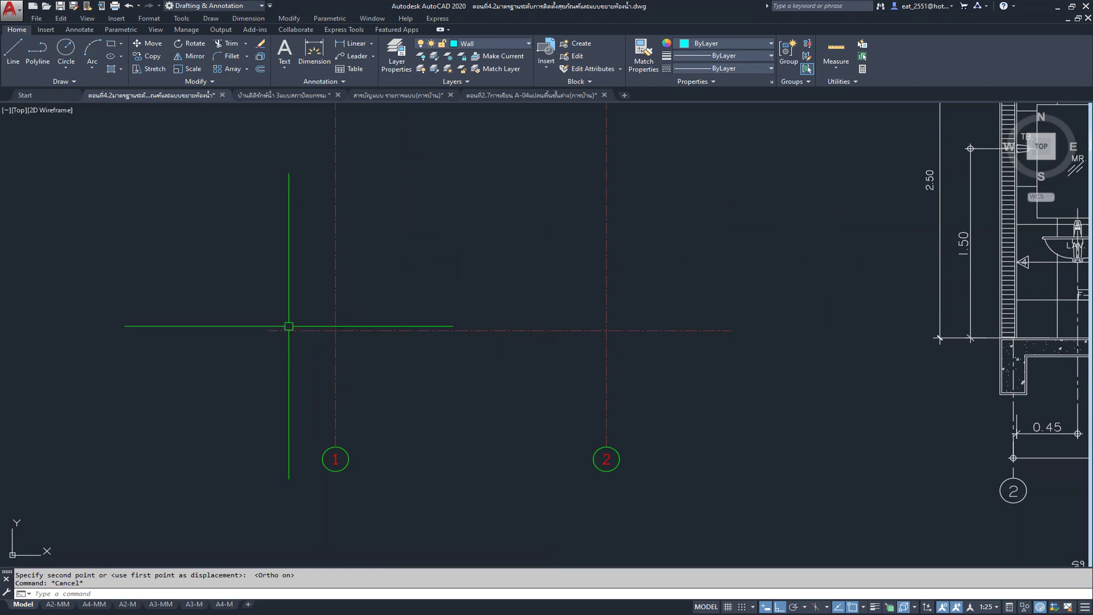
scroll(293, 327, up, 2)
scroll(383, 342, down, 2)
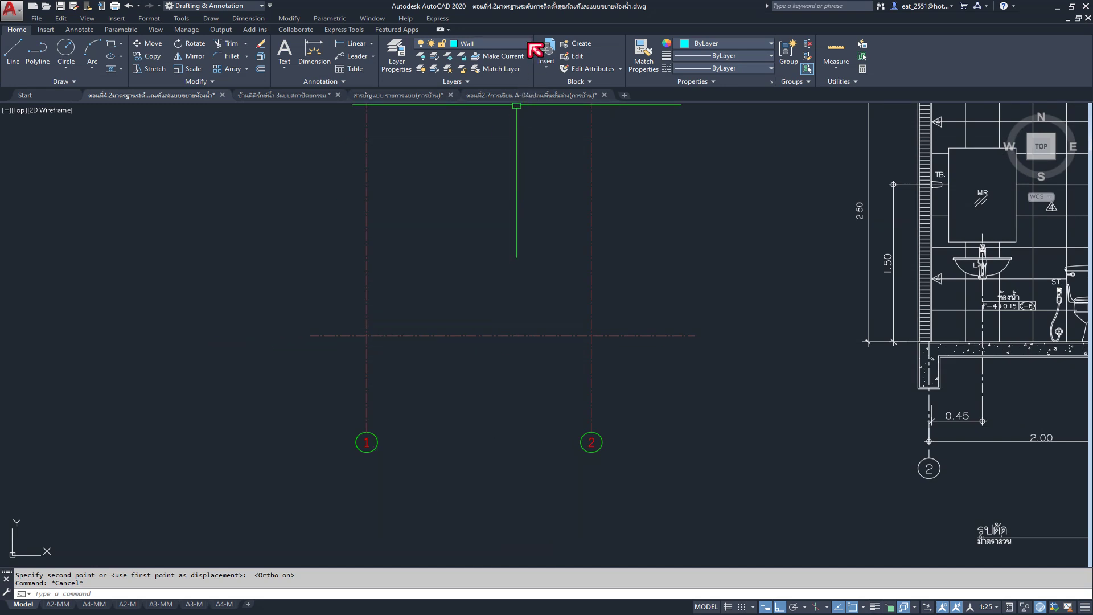
middle_drag(419, 332, 429, 400)
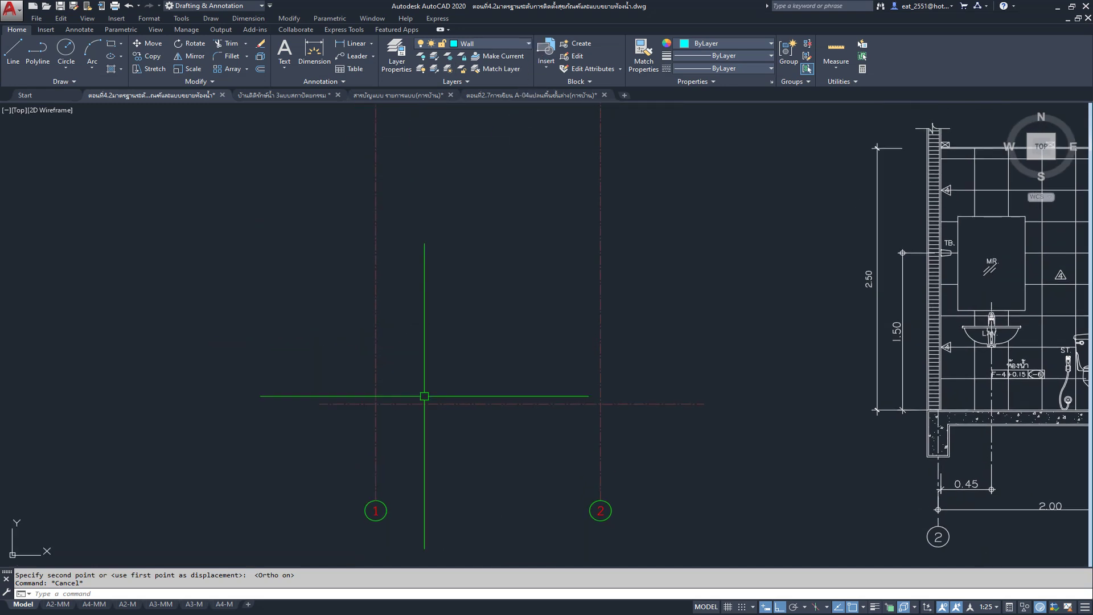
Step: Start a line at the grid intersection, then abandon it unfinished
click(16, 49)
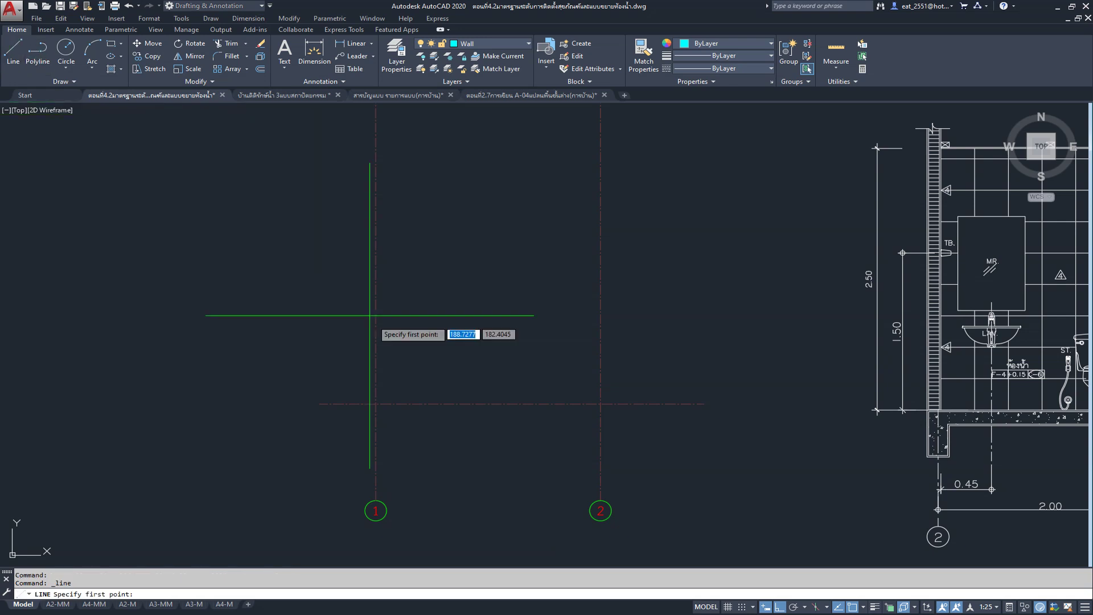
click(375, 404)
middle_drag(375, 291, 380, 436)
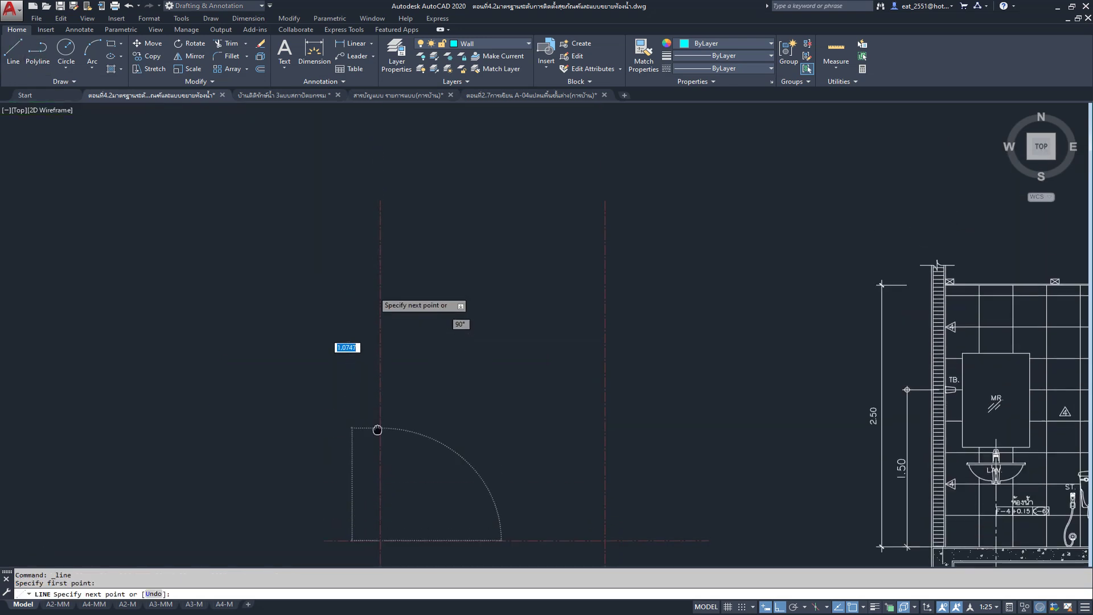
key(Escape)
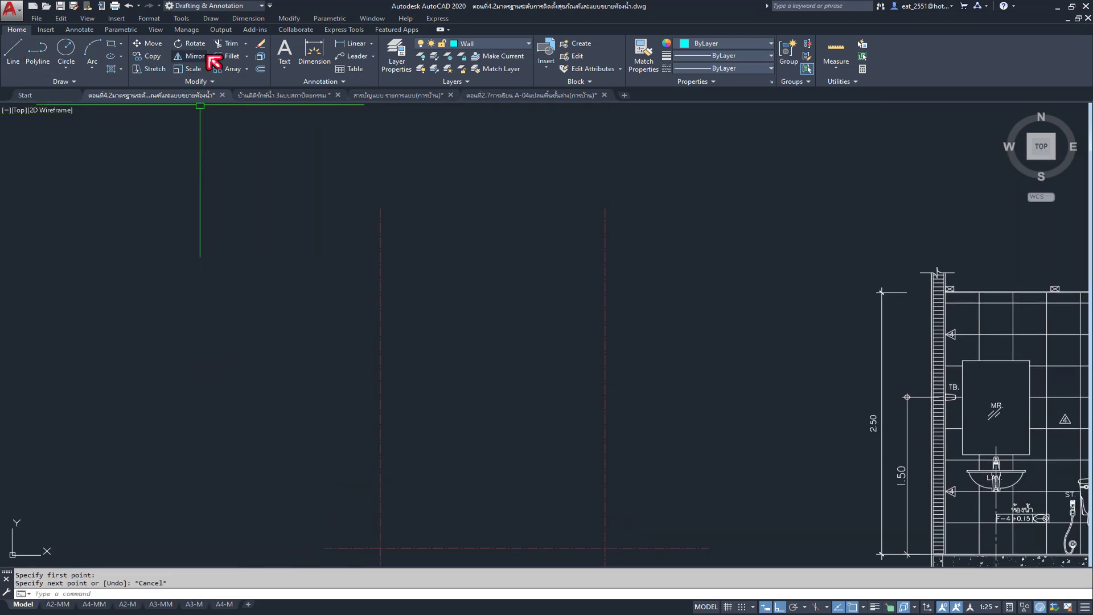
click(211, 19)
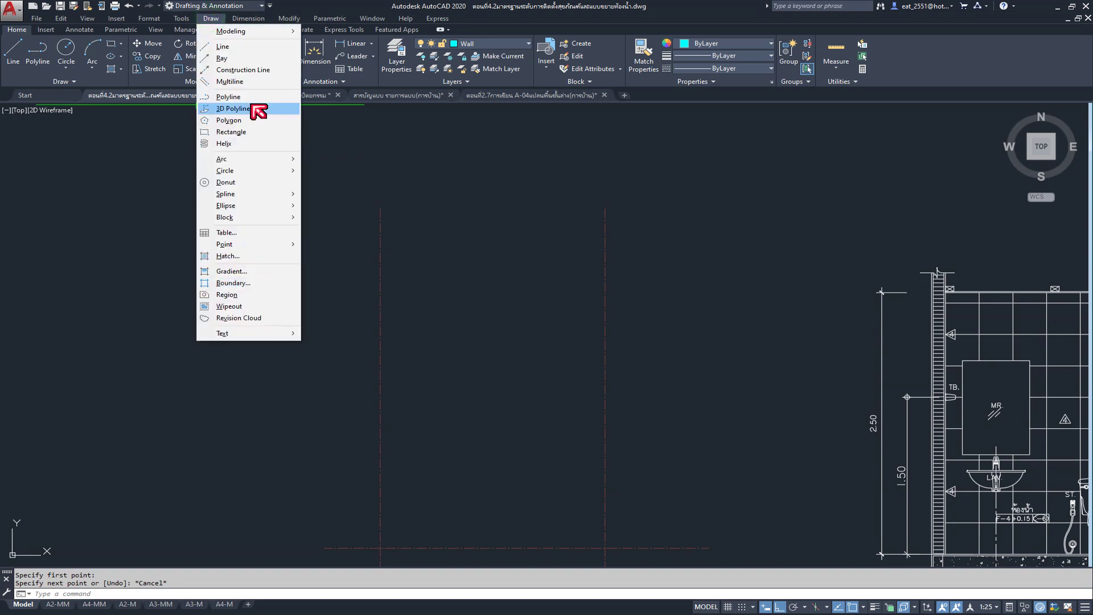
Step: Draw a Top-justified multiline wall from grid 2's floor intersection up to full height
click(250, 81)
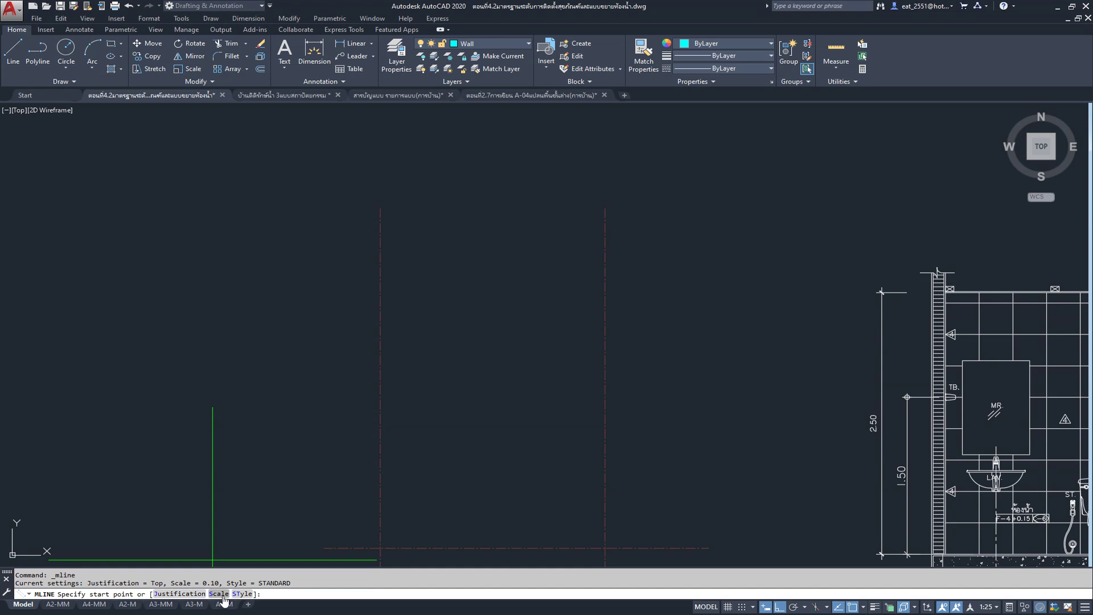
click(189, 594)
click(169, 596)
scroll(456, 427, down, 3)
scroll(496, 447, up, 6)
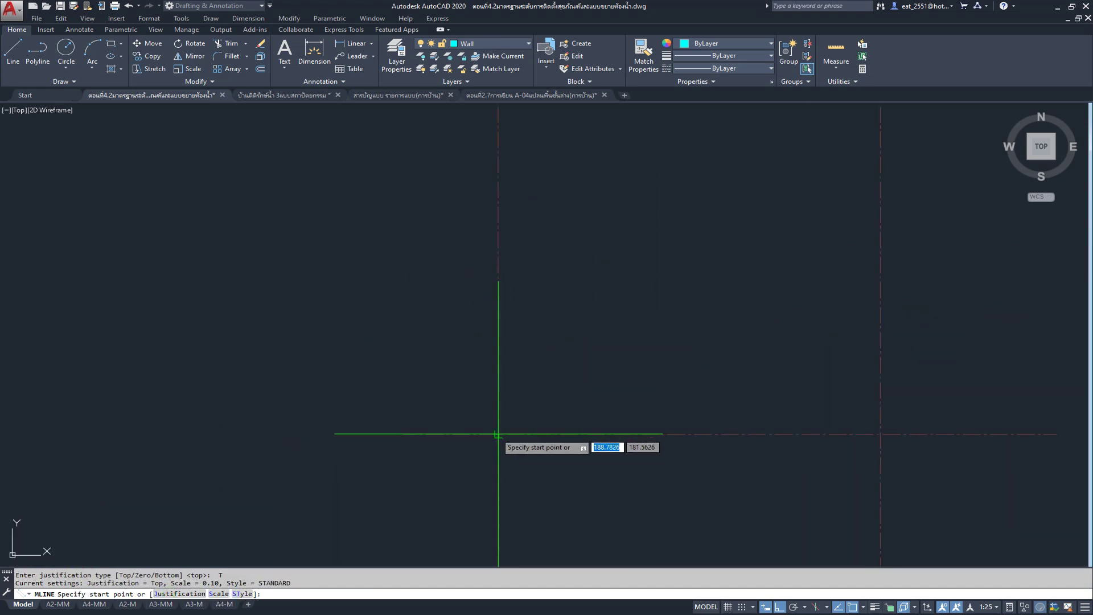
click(499, 435)
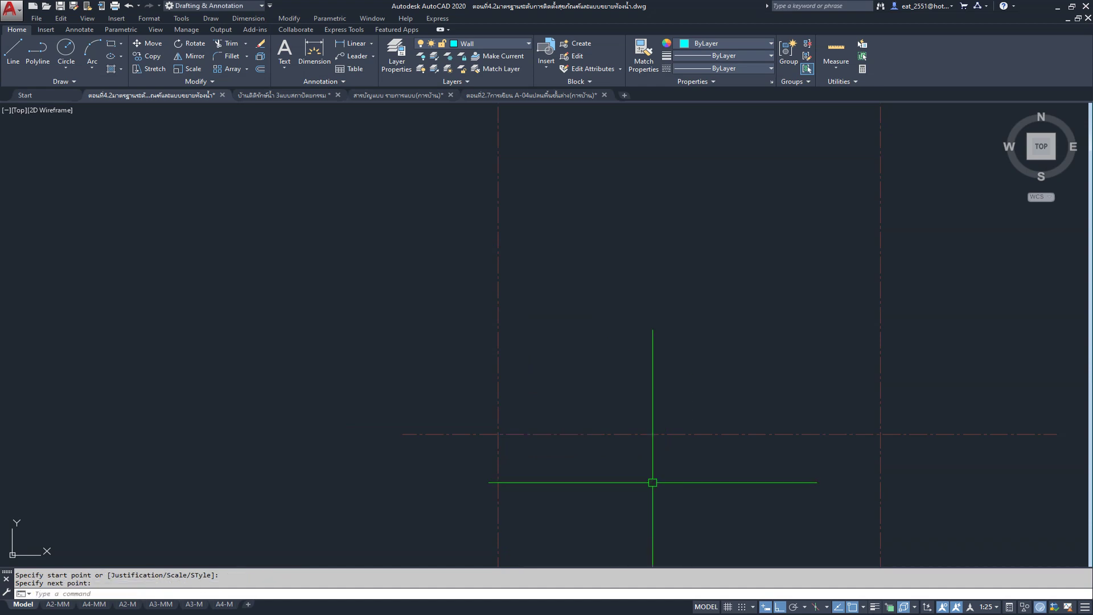
key(Return)
key(Return)
click(881, 434)
scroll(868, 310, down, 4)
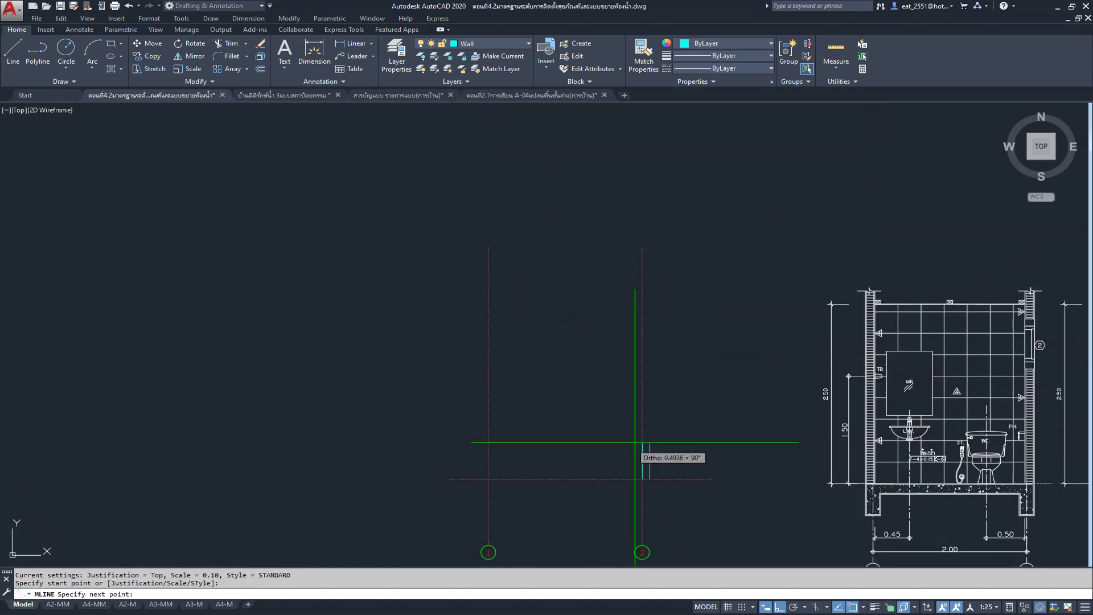
click(642, 247)
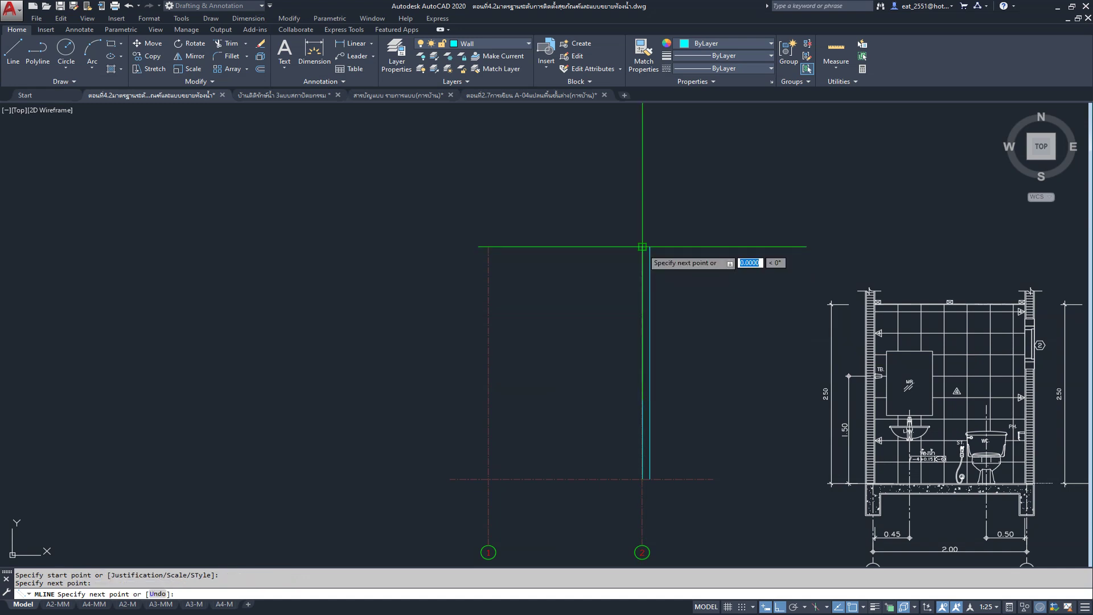
key(Return)
Step: Copy the new double-line wall from its lower end onto grid line 1
click(652, 266)
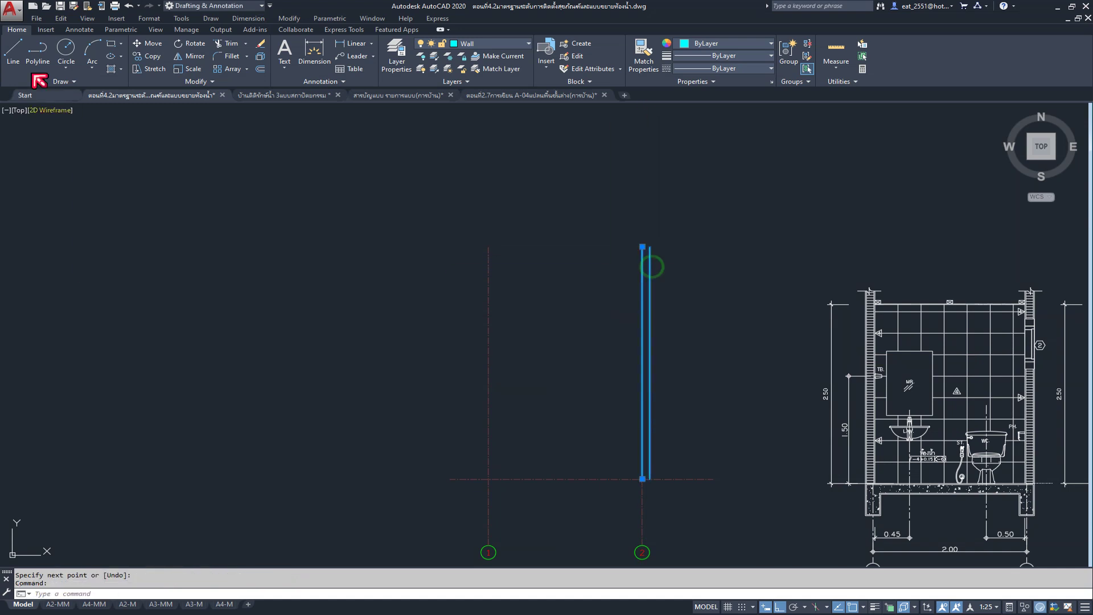
click(162, 58)
scroll(607, 493, up, 5)
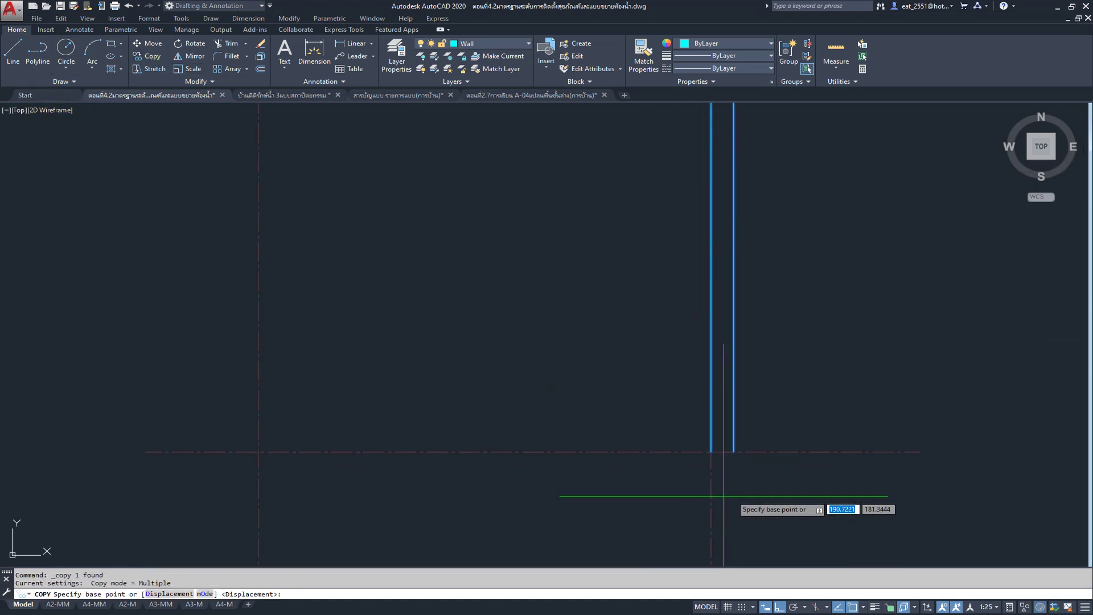
click(734, 452)
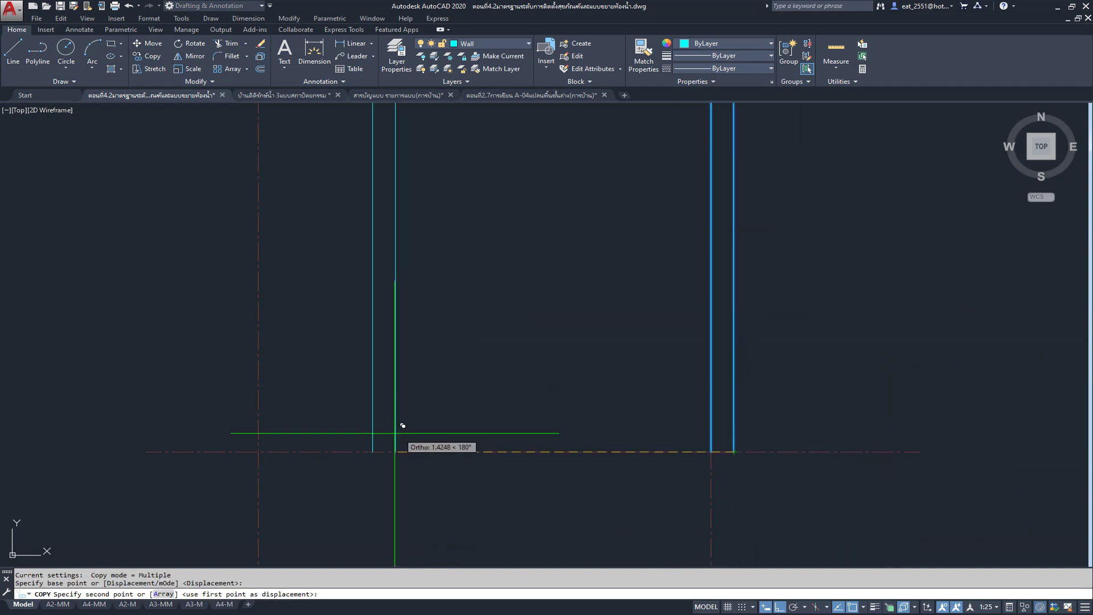
click(264, 443)
key(Escape)
scroll(410, 373, down, 5)
Step: Reframe the view around both new walls and show the layer list
middle_drag(388, 348, 411, 382)
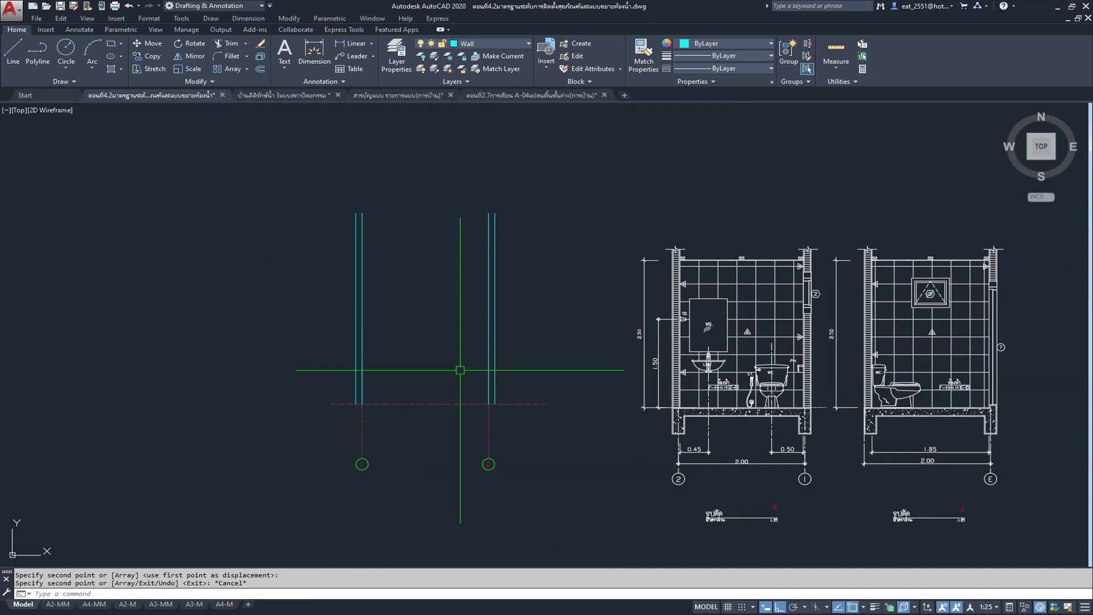
scroll(733, 415, up, 2)
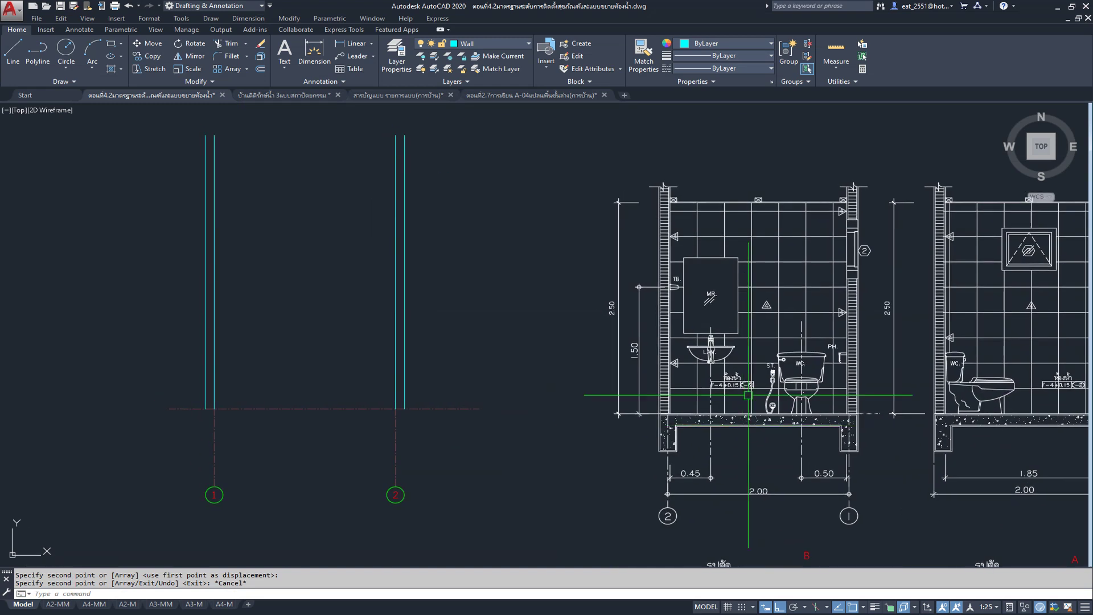
middle_drag(730, 415, 758, 368)
scroll(637, 437, up, 1)
scroll(517, 437, down, 4)
scroll(401, 398, up, 2)
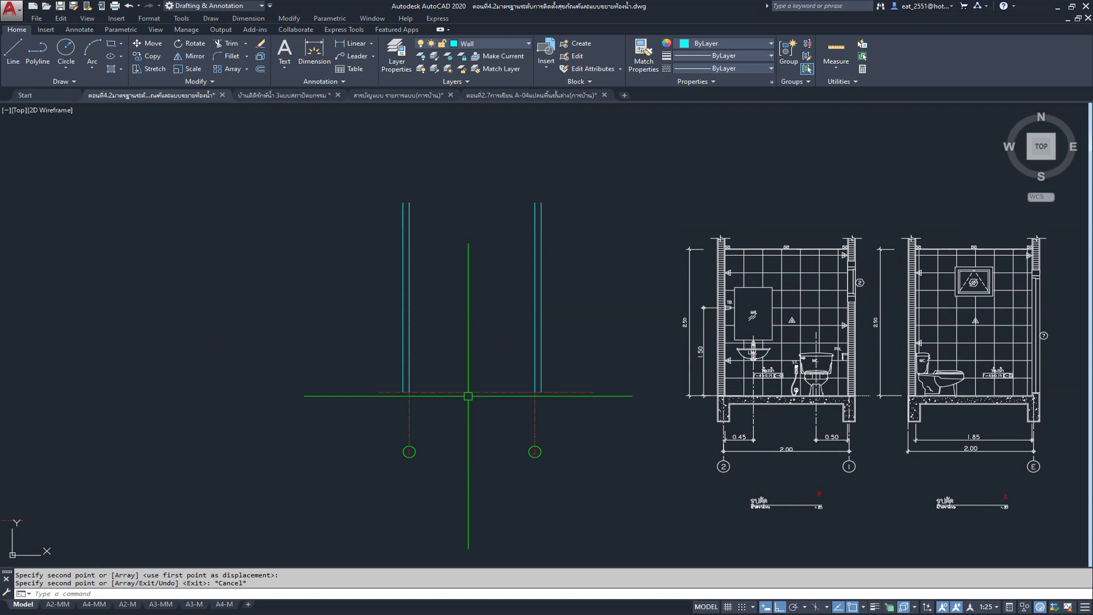
click(493, 47)
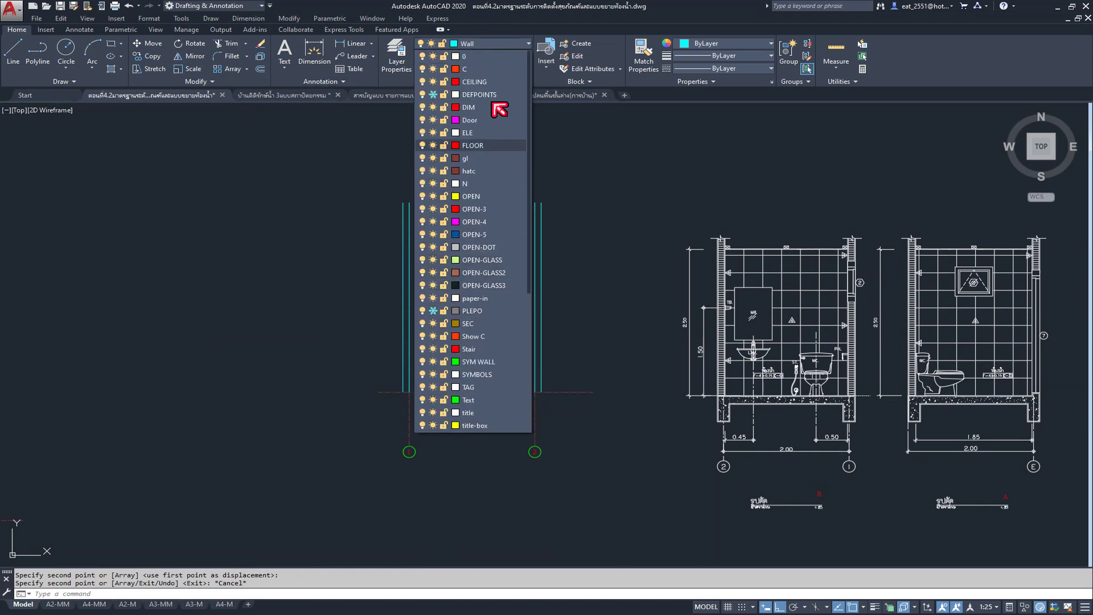
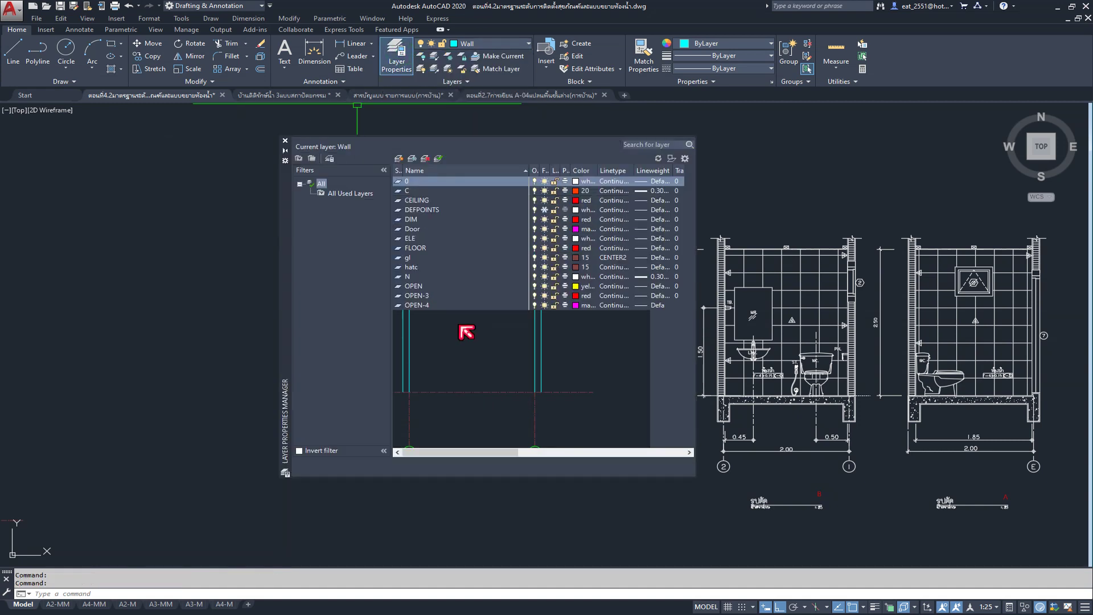
Step: Create layer B with colour 20 and 0.35 mm lineweight, and make it current
click(399, 160)
text(B)
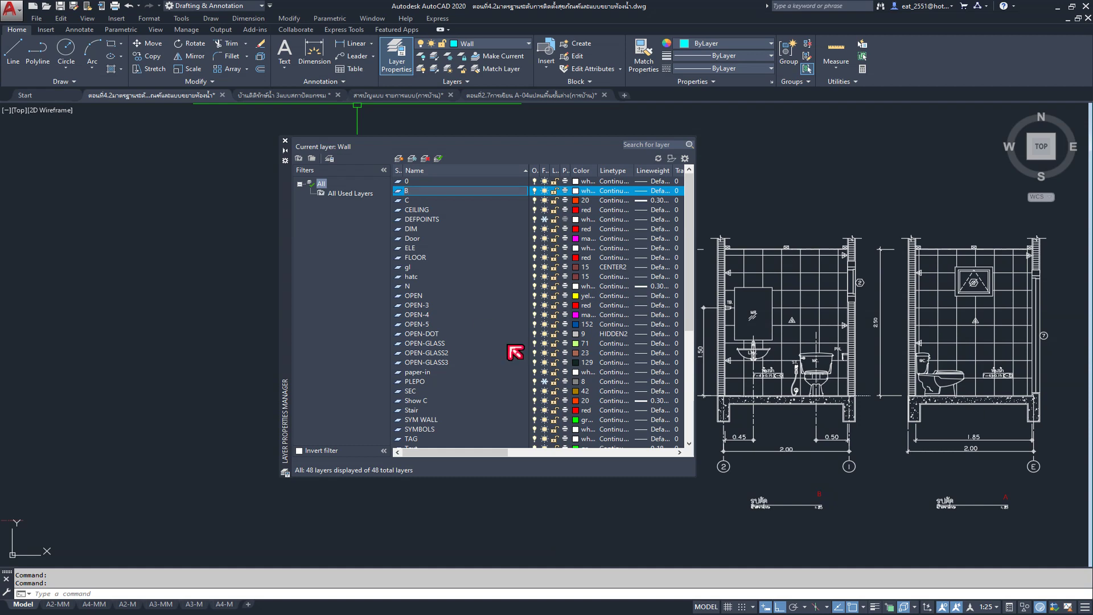
click(576, 192)
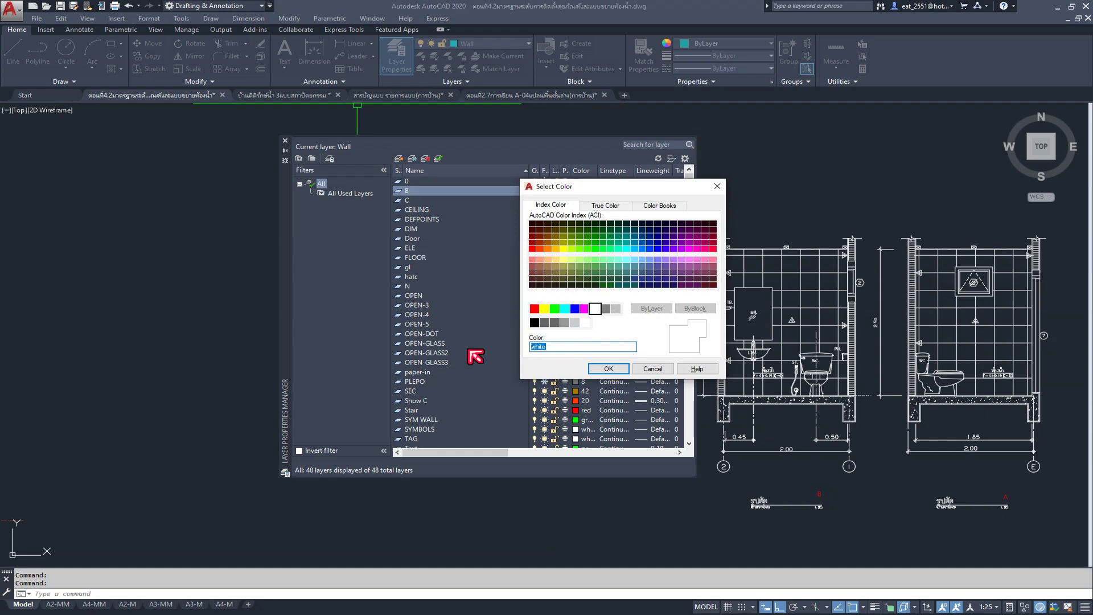
click(621, 372)
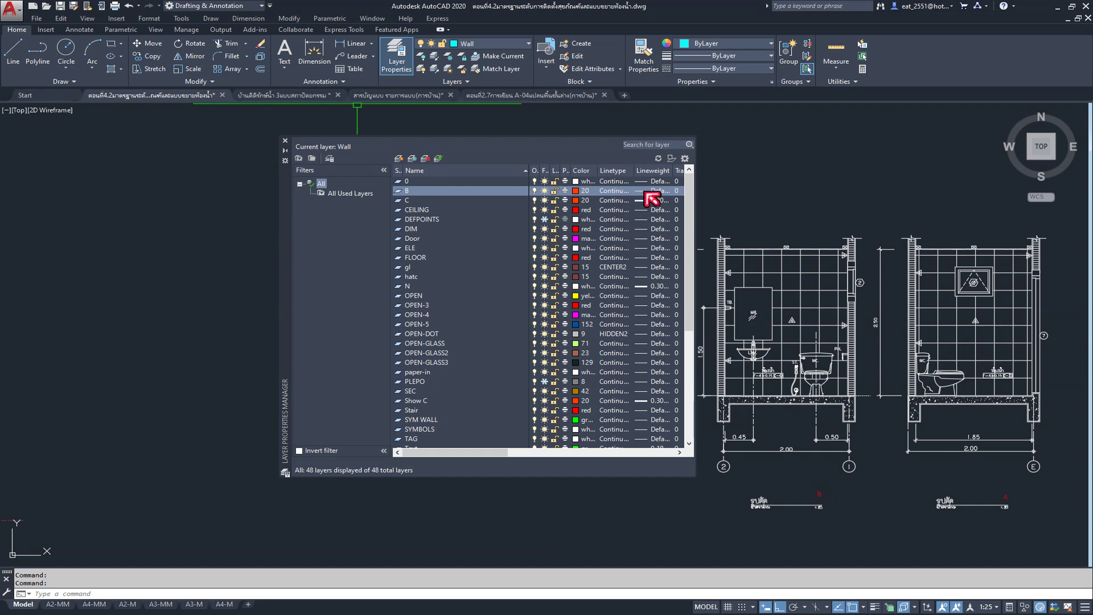
click(645, 191)
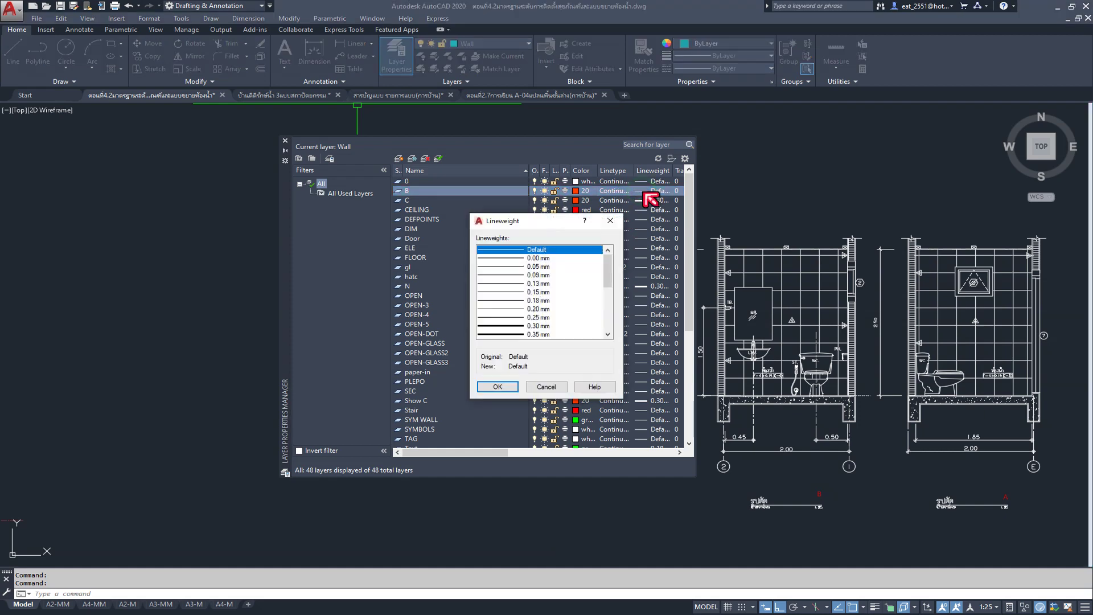
click(509, 335)
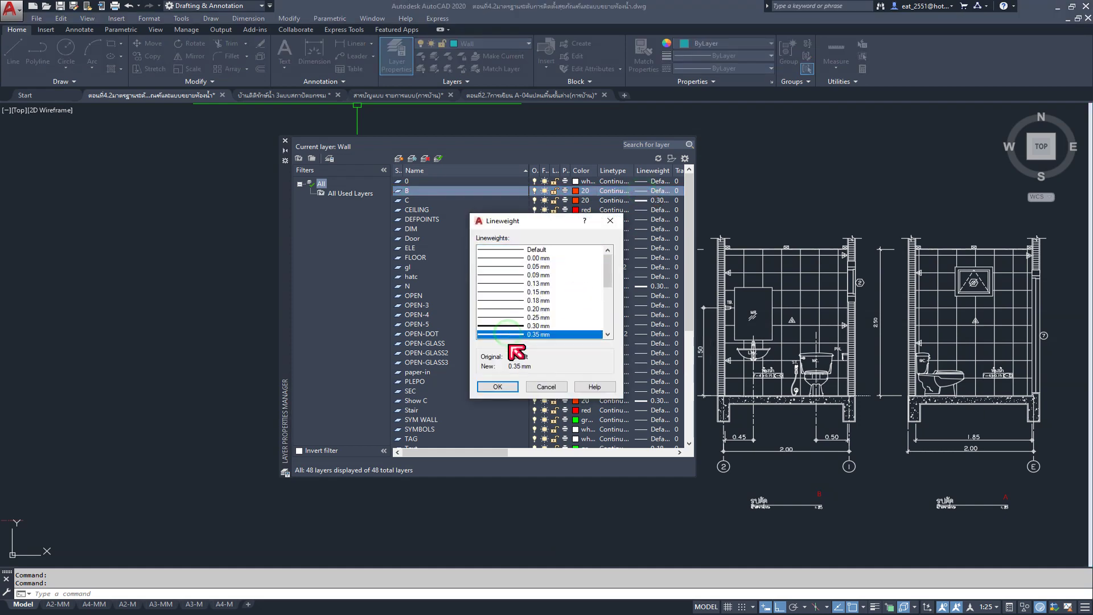
click(498, 386)
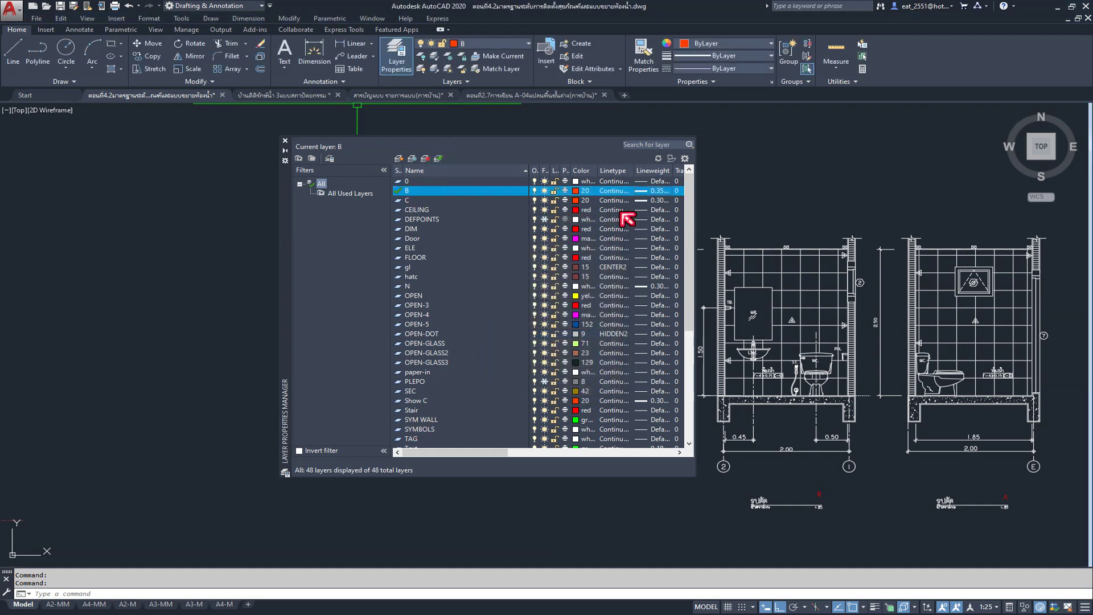
click(285, 140)
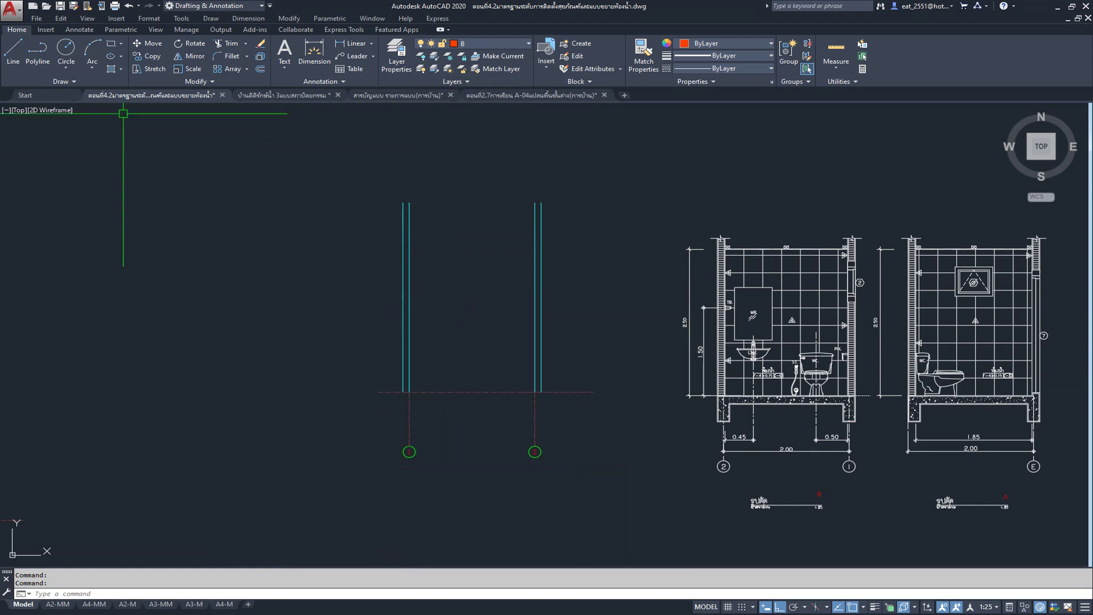
Step: Draw a layer B line from the grid line 1 intersection to grid line 2
click(13, 49)
scroll(396, 408, up, 5)
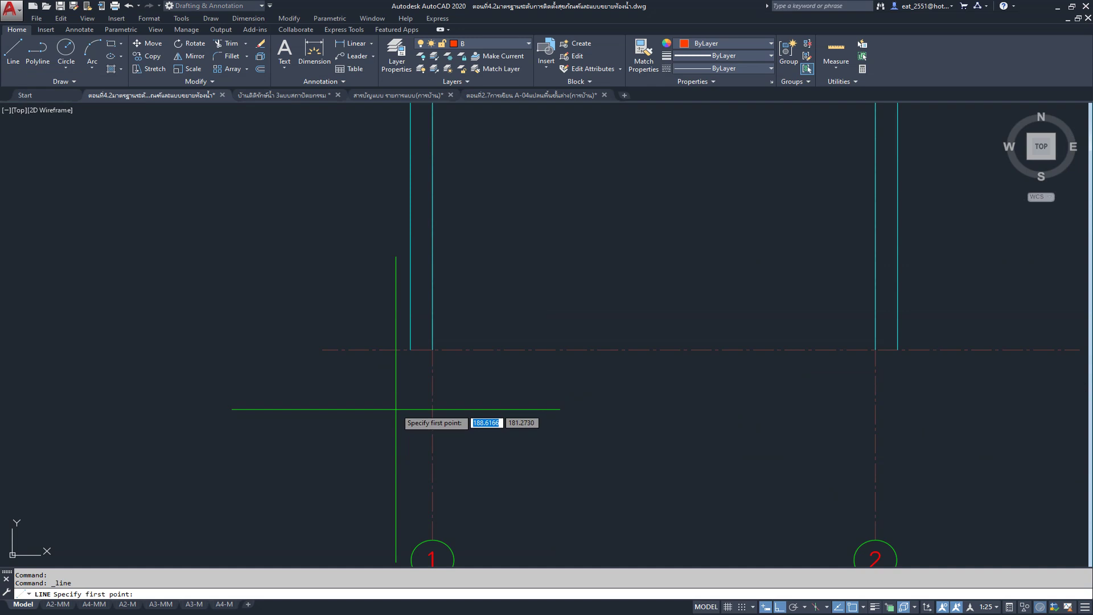
click(410, 351)
scroll(410, 353, down, 1)
scroll(410, 353, down, 2)
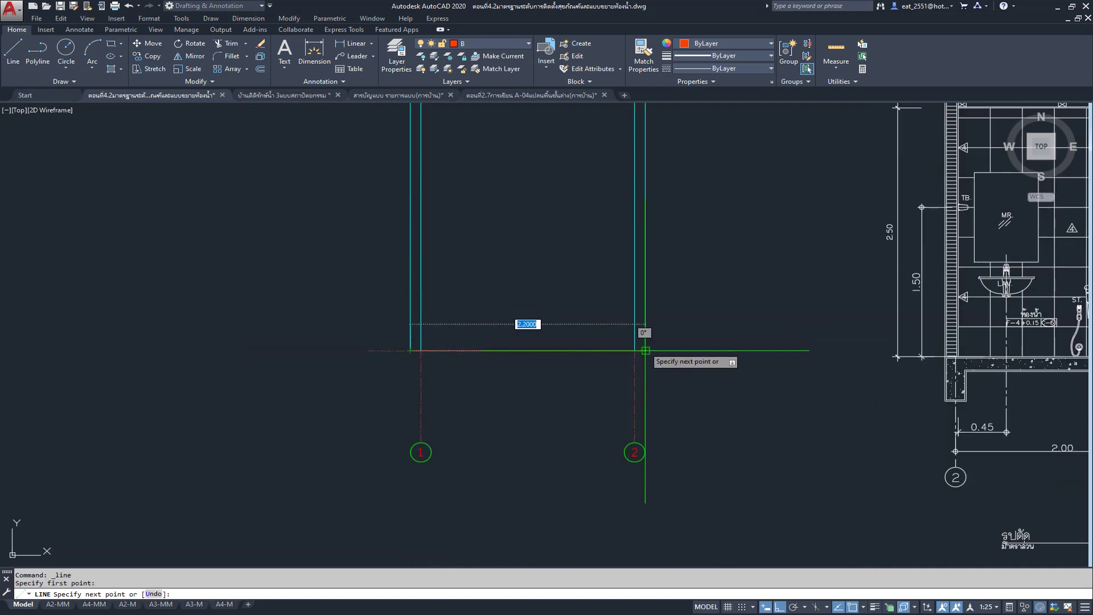
click(645, 350)
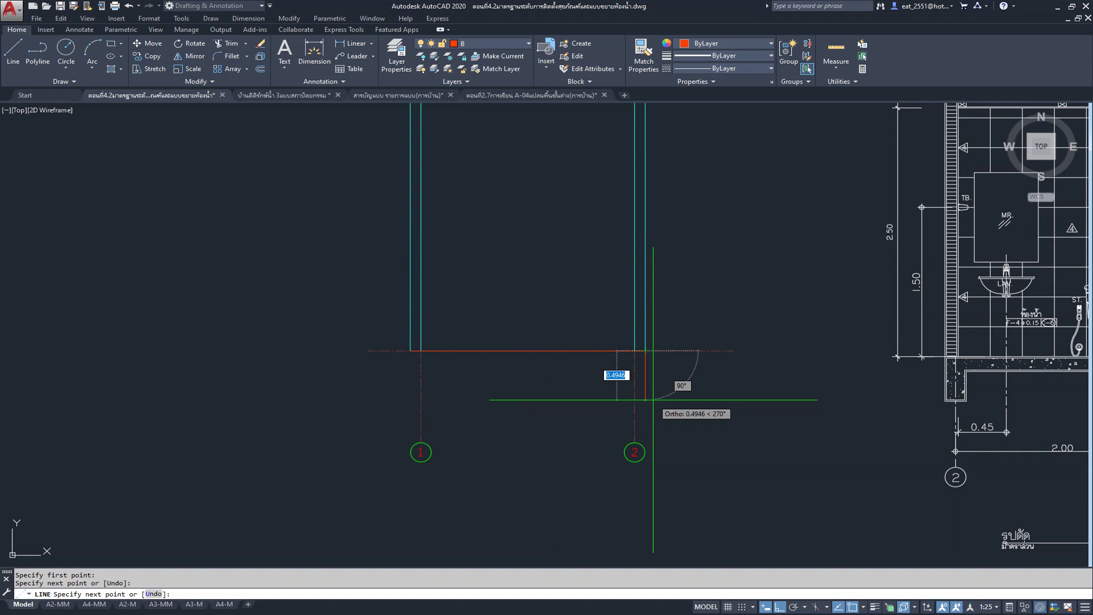
key(Escape)
mouse_move(654, 402)
middle_down()
mouse_move(471, 337)
mouse_move(366, 341)
middle_up()
scroll(366, 342, up, 1)
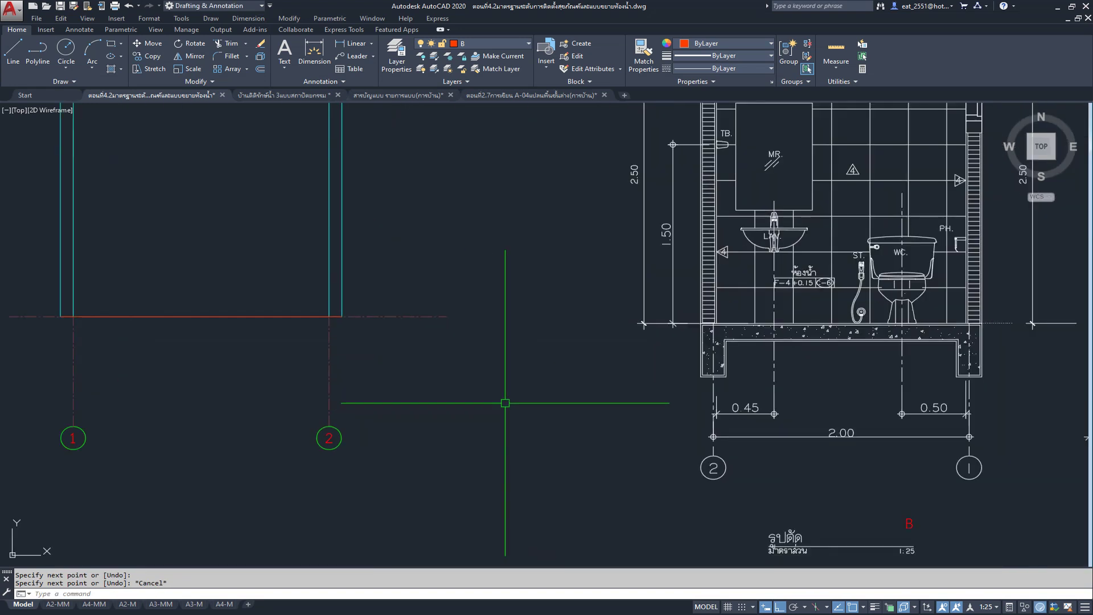
click(353, 44)
Step: Dimension the reference slab edge's 0.45 depth and 0.20 width
scroll(714, 306, up, 4)
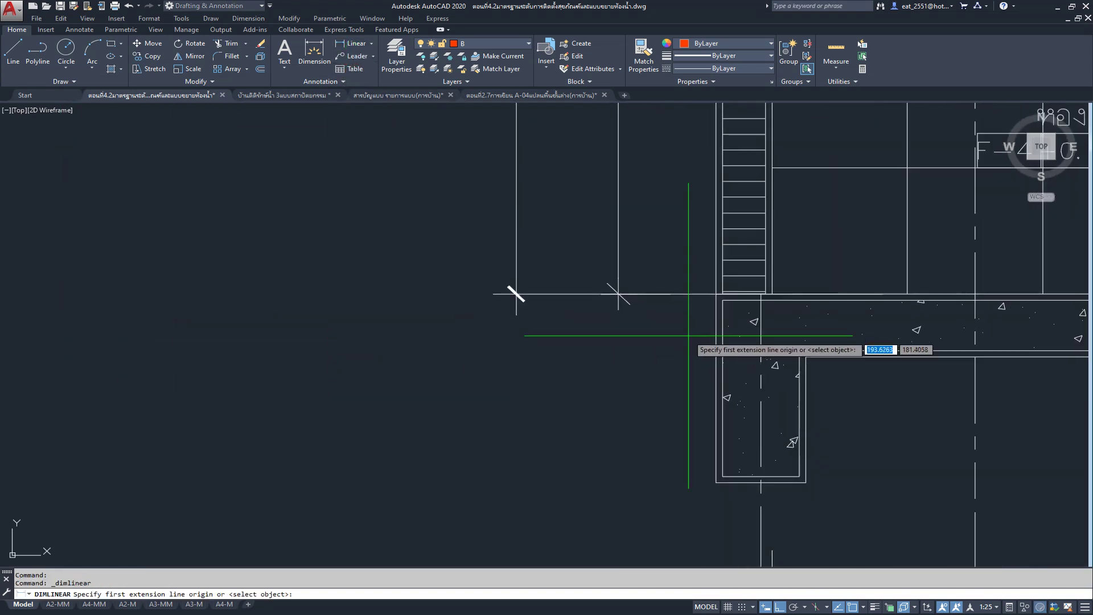
click(716, 295)
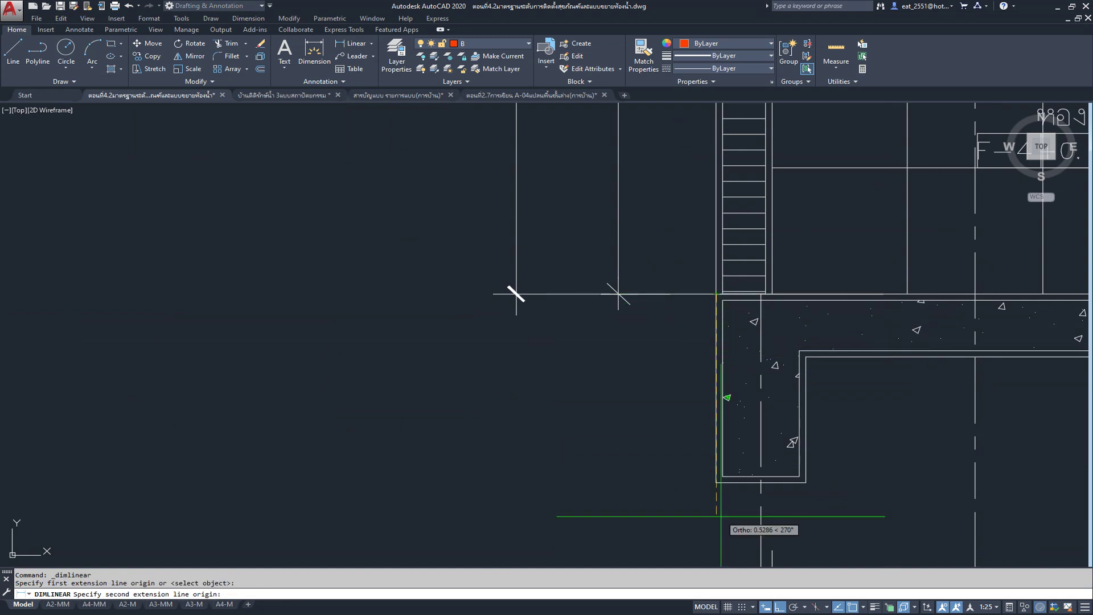
click(715, 482)
scroll(609, 410, down, 5)
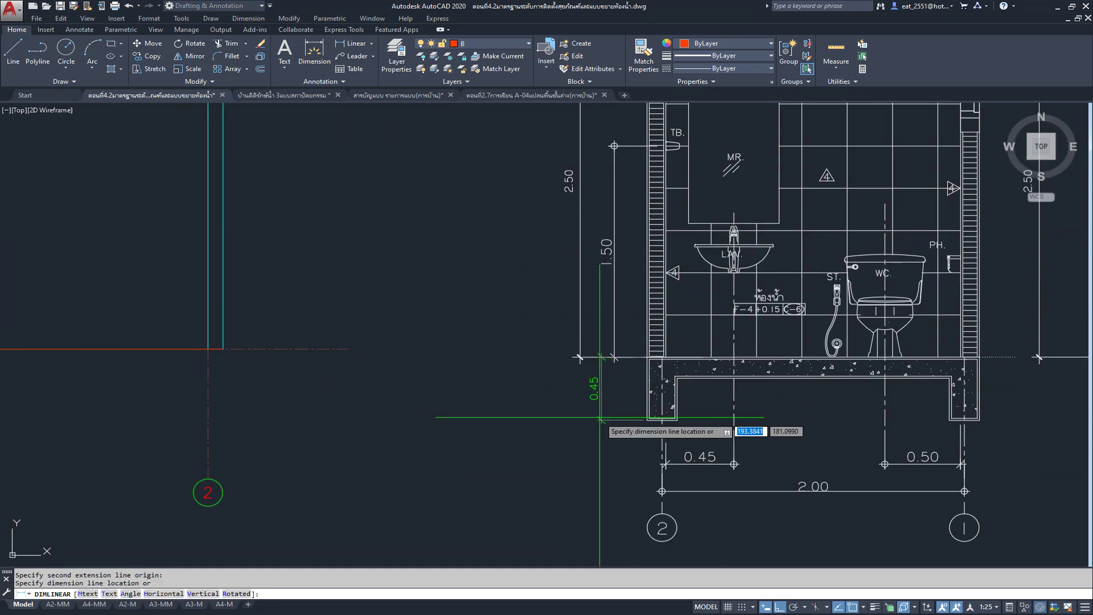
click(608, 430)
scroll(623, 328, up, 4)
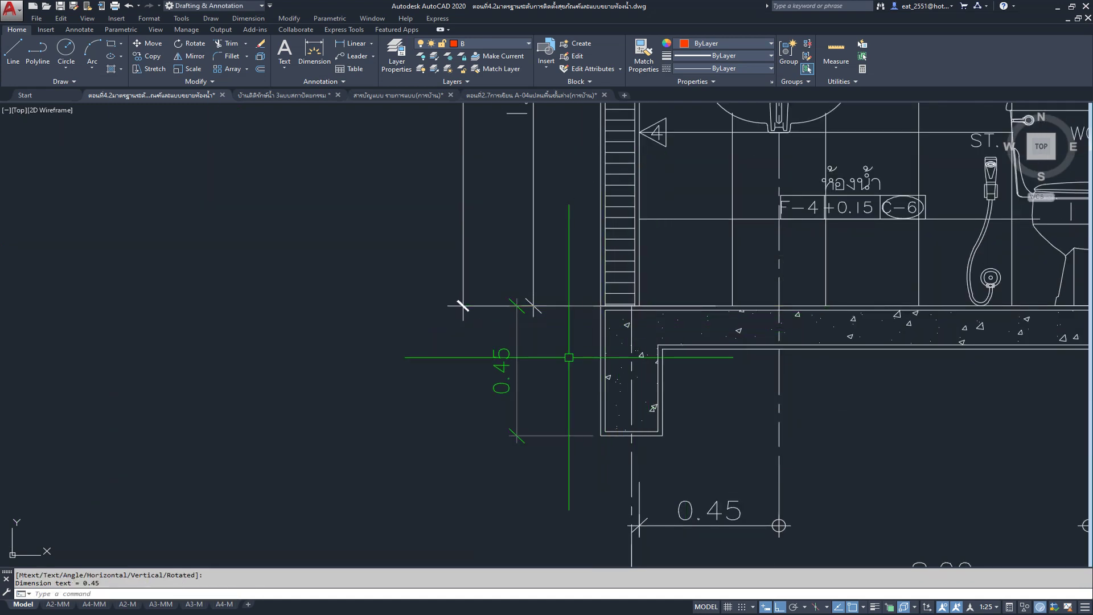
scroll(608, 322, down, 3)
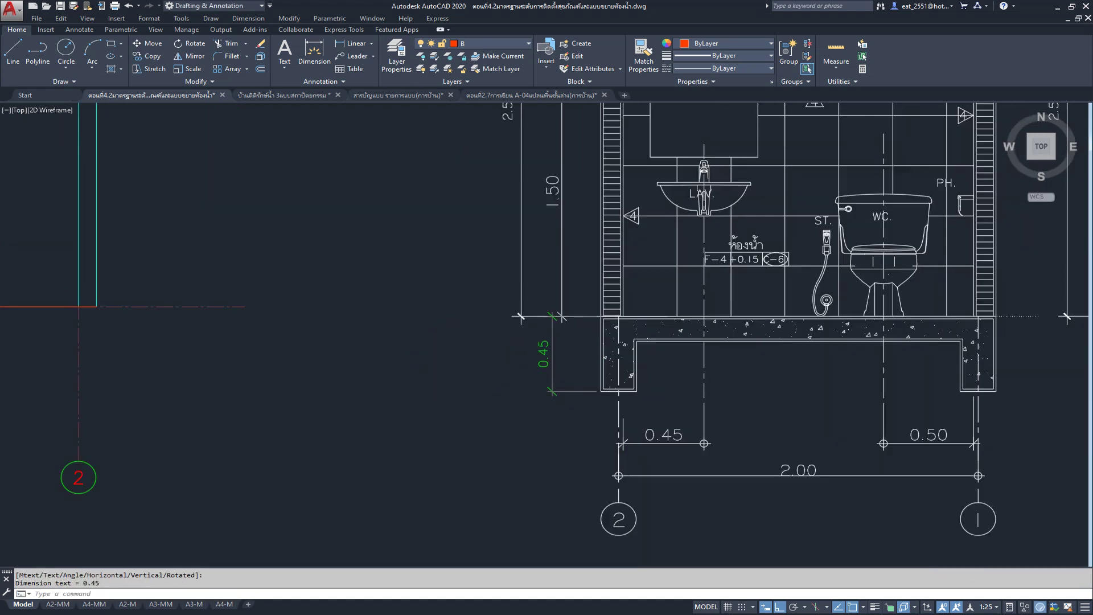
scroll(609, 322, down, 1)
scroll(615, 353, up, 2)
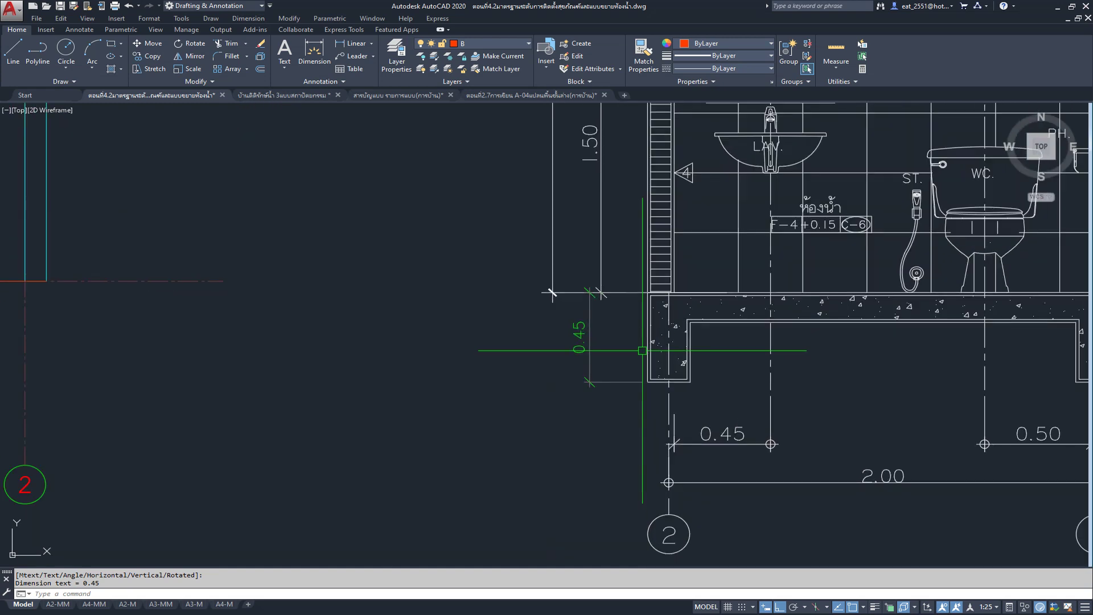
scroll(575, 365, up, 2)
key(space)
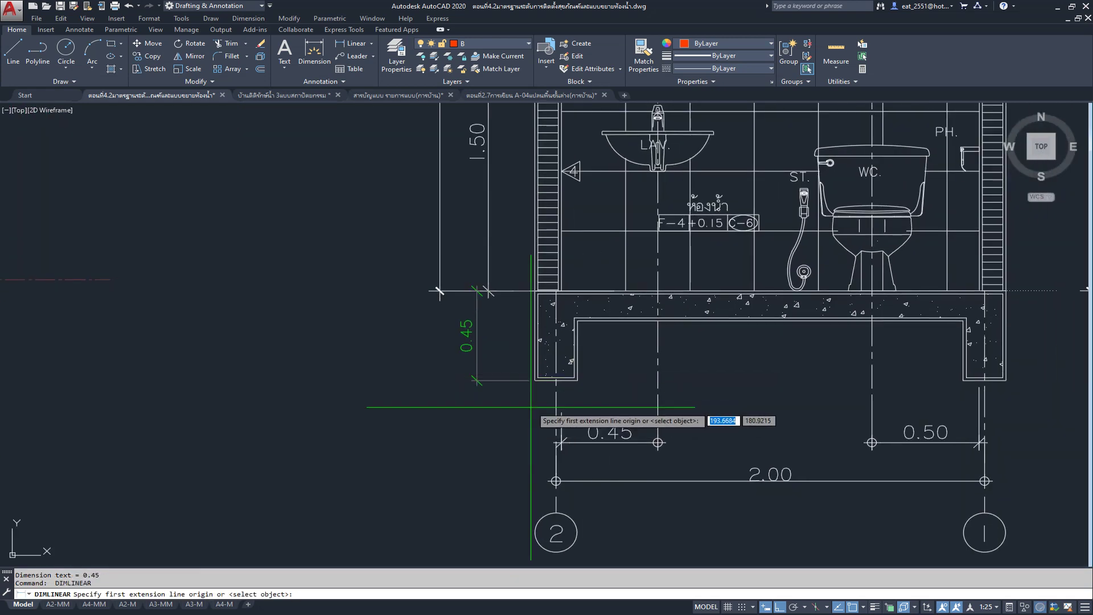
click(535, 380)
click(577, 380)
click(558, 416)
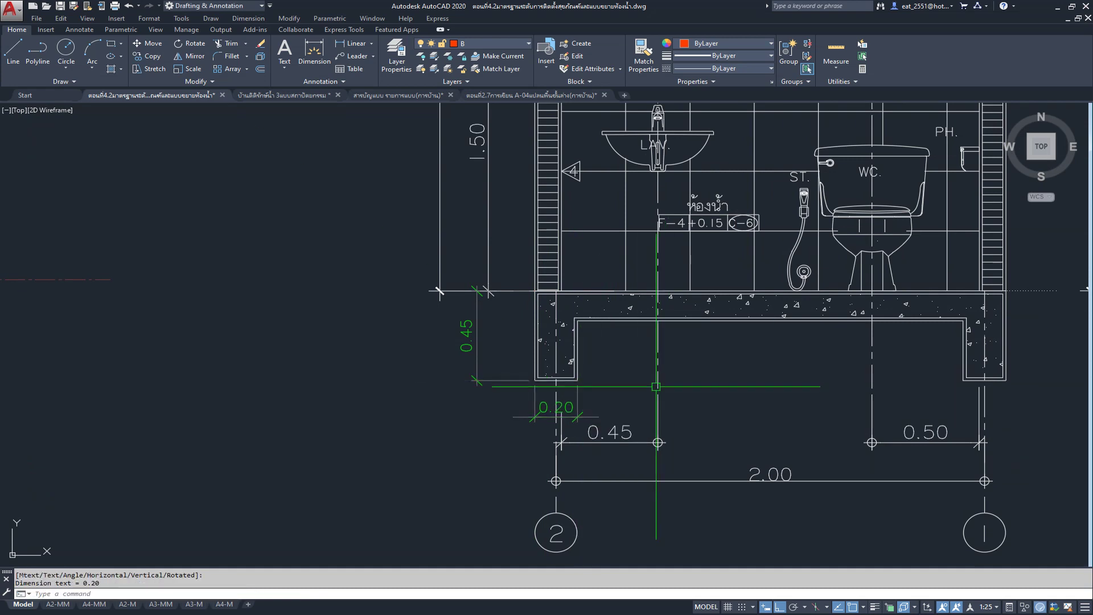
Step: Dimension the reference section's 0.30 beam depth
key(space)
scroll(593, 375, up, 5)
scroll(593, 376, up, 1)
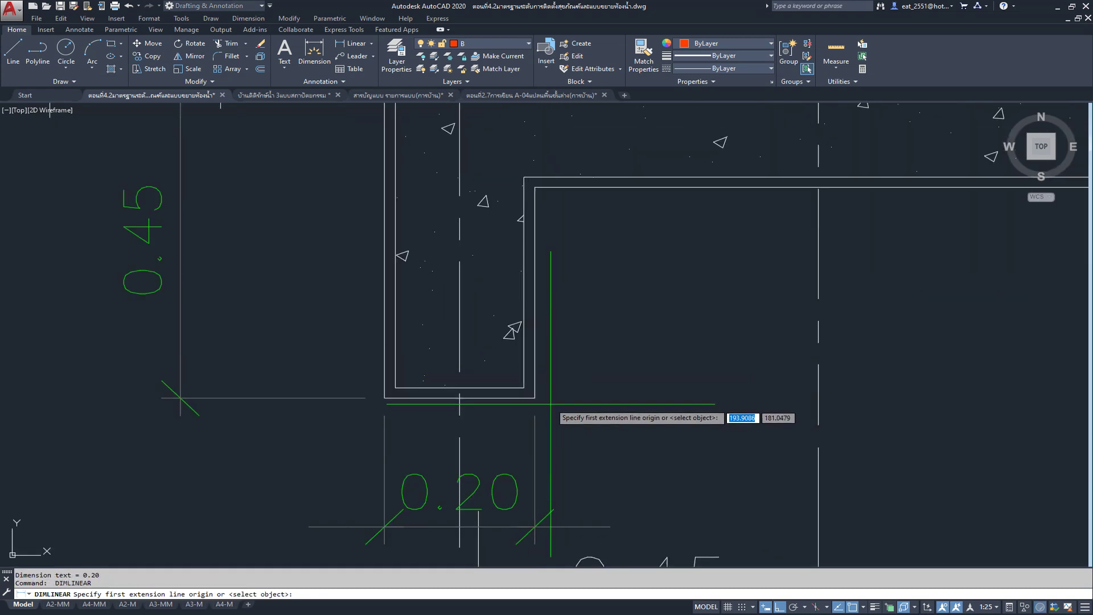
click(535, 398)
click(535, 187)
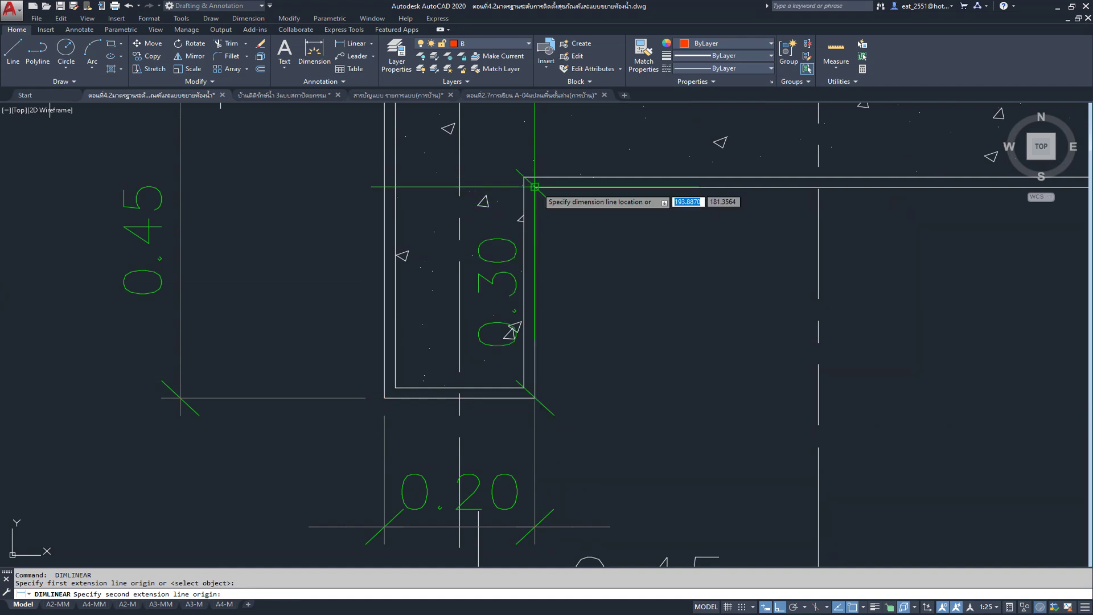
click(665, 296)
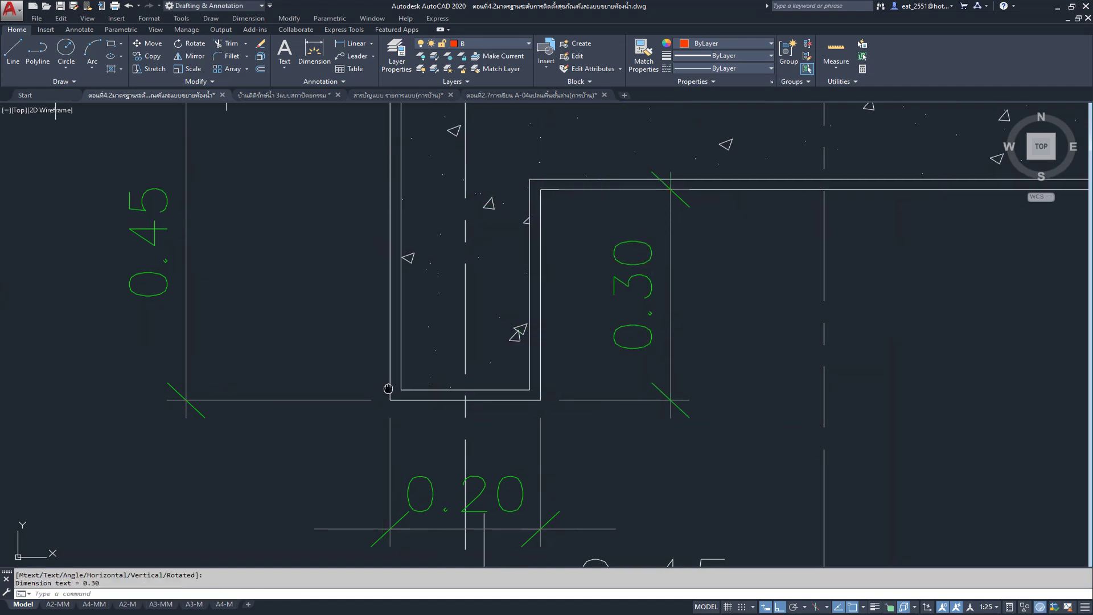
Step: Add a trial 0.01 dimension, then delete it
middle_drag(267, 300, 371, 310)
click(352, 43)
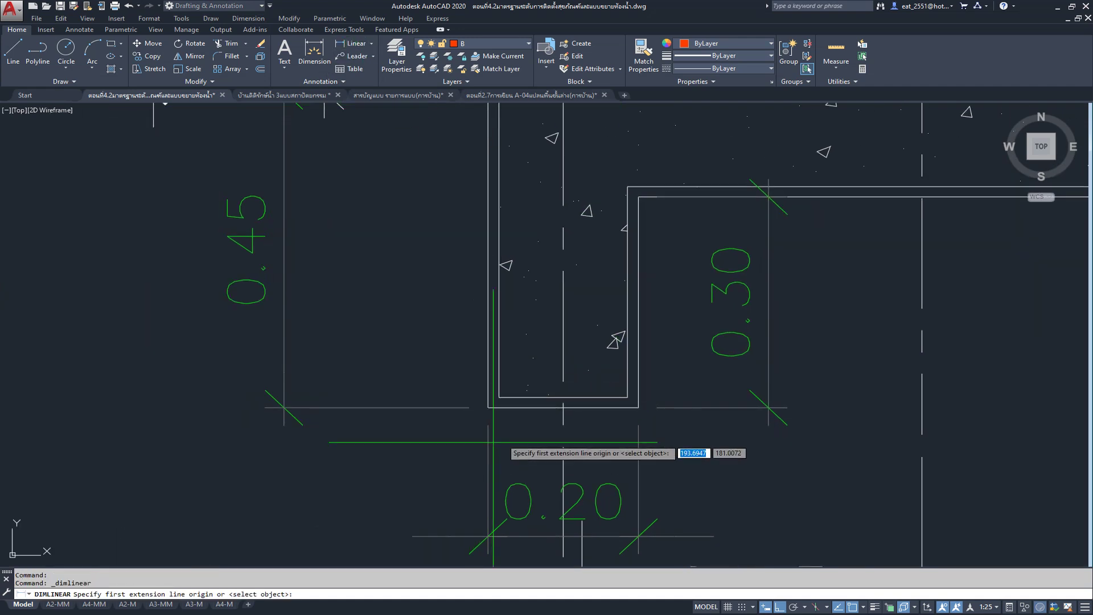
click(627, 397)
click(639, 397)
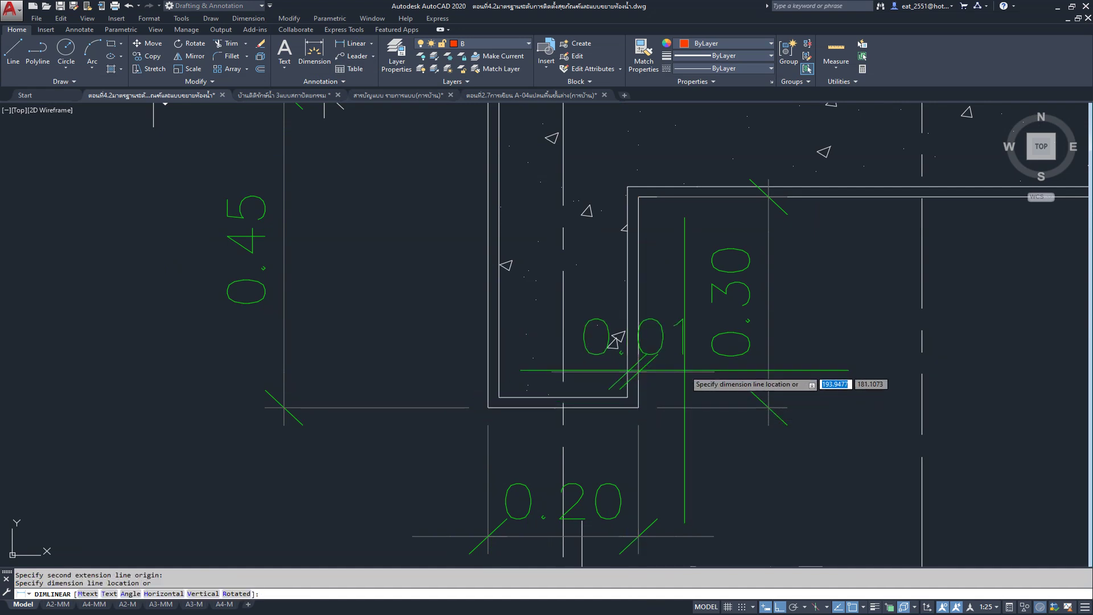
click(651, 340)
scroll(652, 341, down, 2)
scroll(652, 341, down, 2)
scroll(655, 341, up, 2)
scroll(563, 358, up, 2)
click(569, 358)
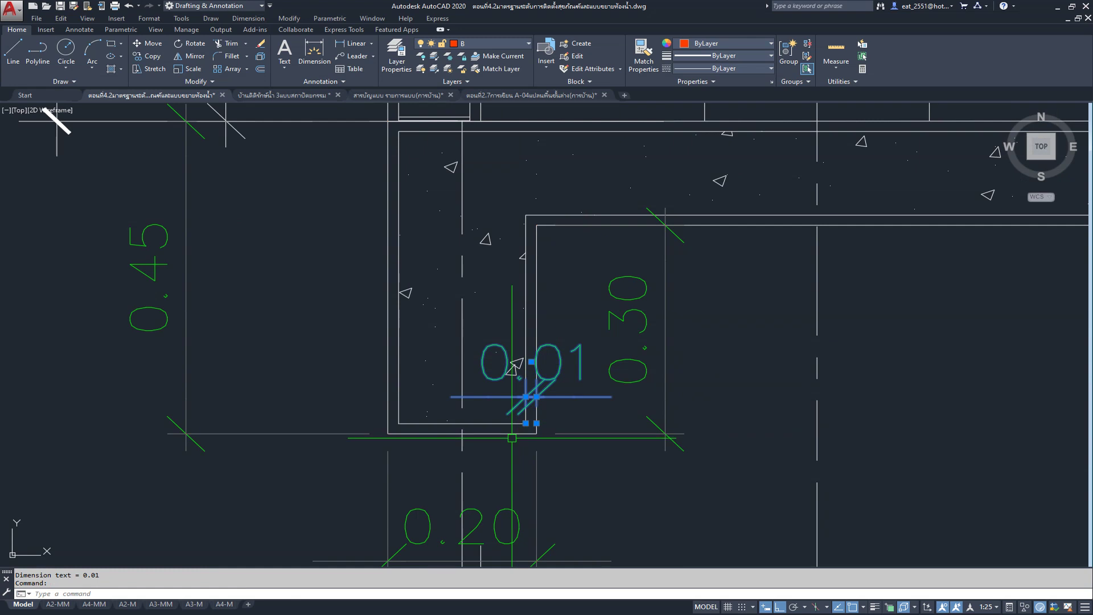
key(Delete)
scroll(584, 405, down, 4)
mouse_move(585, 390)
middle_down()
mouse_move(597, 356)
mouse_move(713, 327)
mouse_move(441, 342)
middle_up()
scroll(597, 355, down, 3)
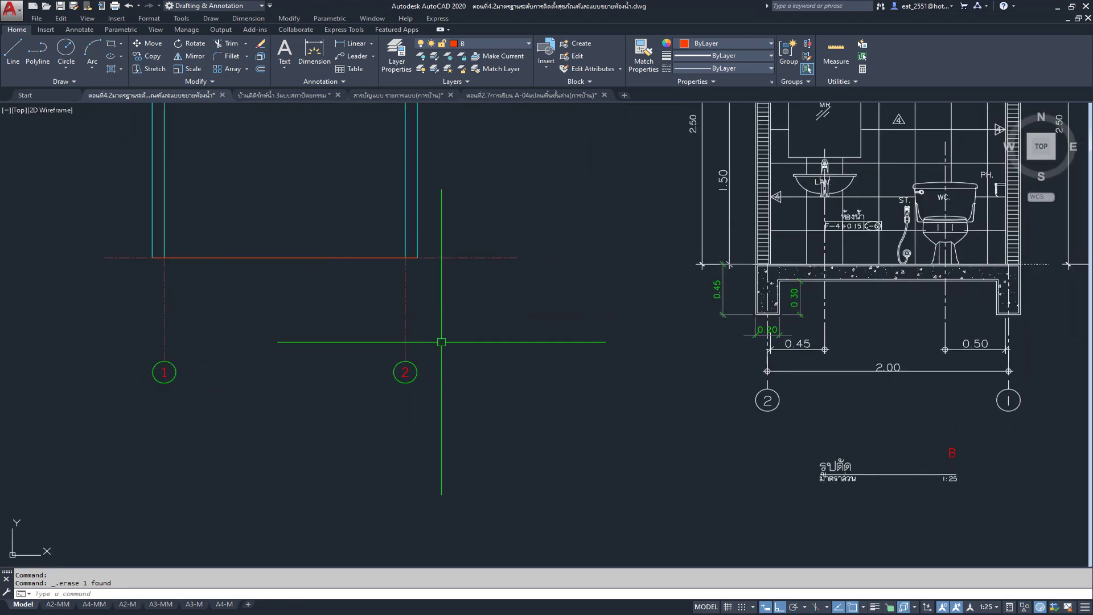
Step: Draw the slab edge at grid 2: 0.45 down, then 0.2 across
click(22, 55)
scroll(312, 271, up, 3)
click(528, 245)
text(.45)
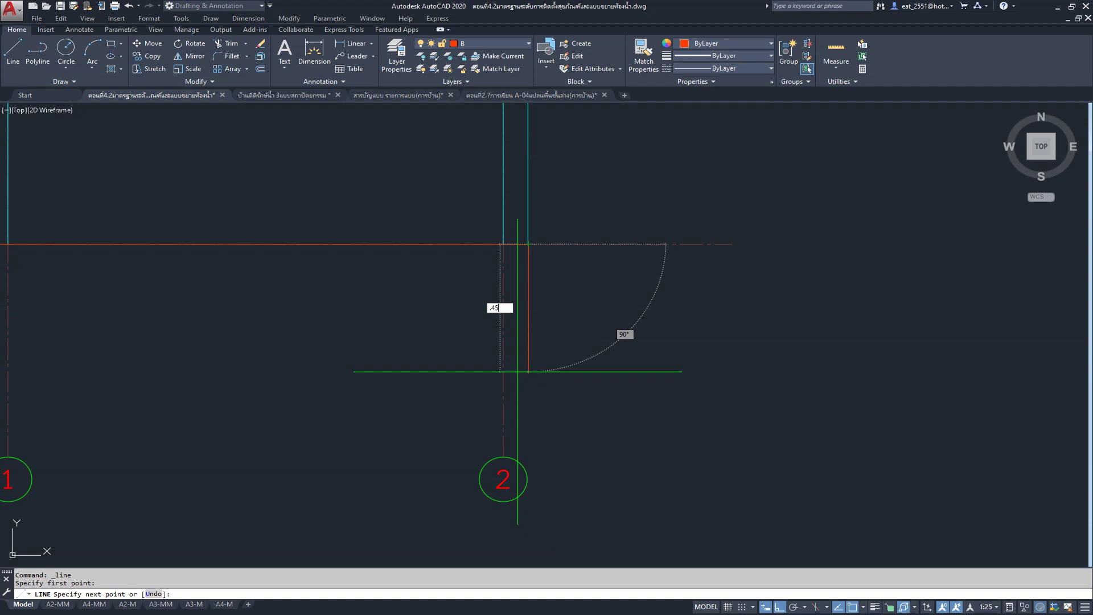
key(Return)
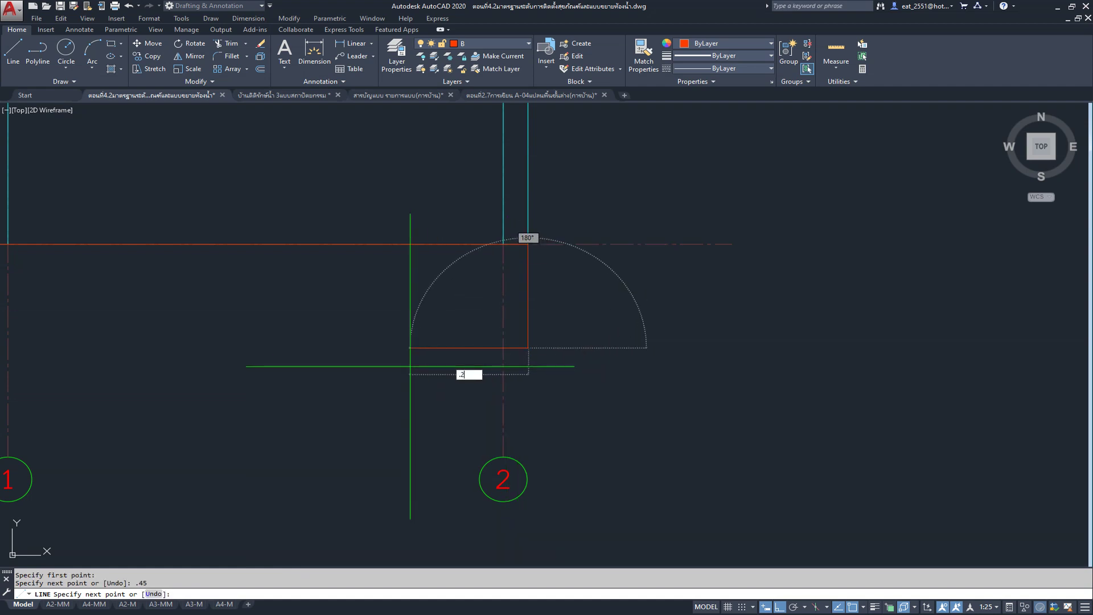
key(Return)
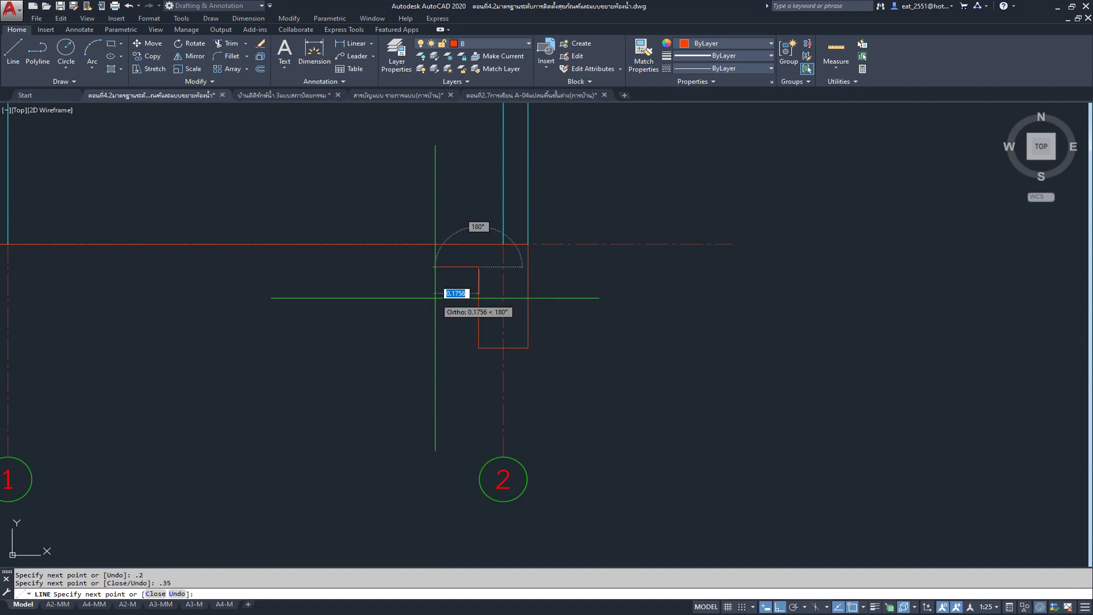
scroll(349, 287, down, 3)
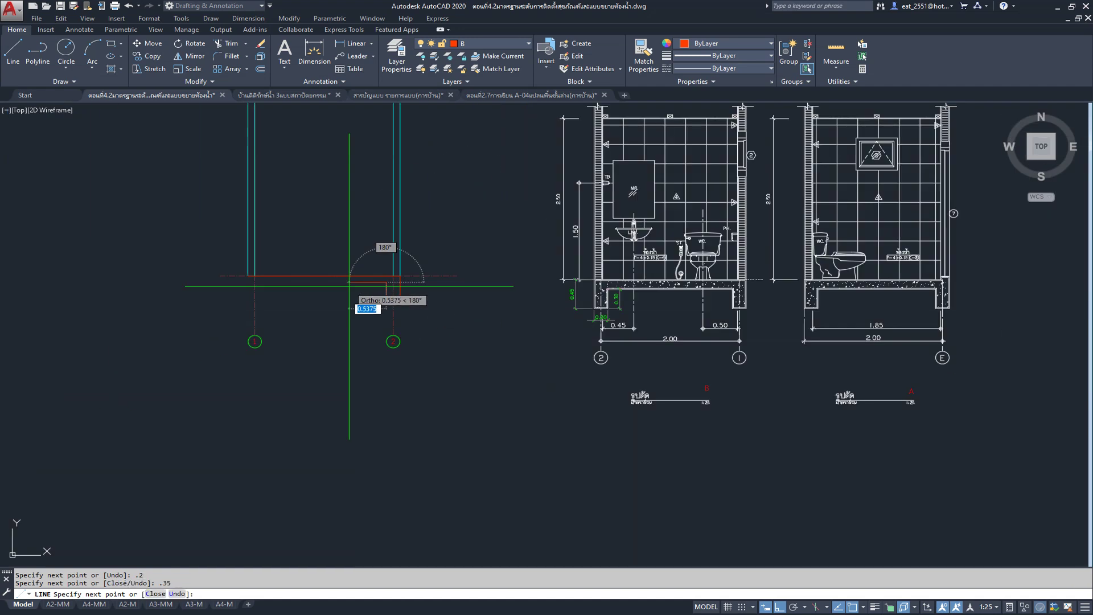
scroll(349, 286, up, 5)
scroll(349, 286, up, 3)
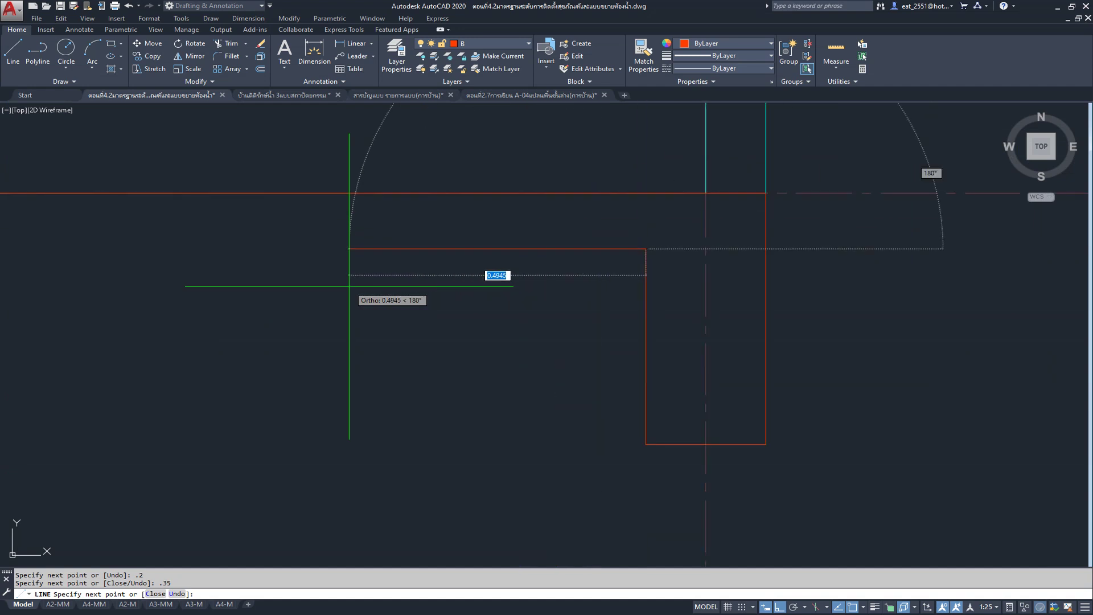
Step: Undo the last segment, then draw a 0.3 step and the long slab underside
text(U)
key(Return)
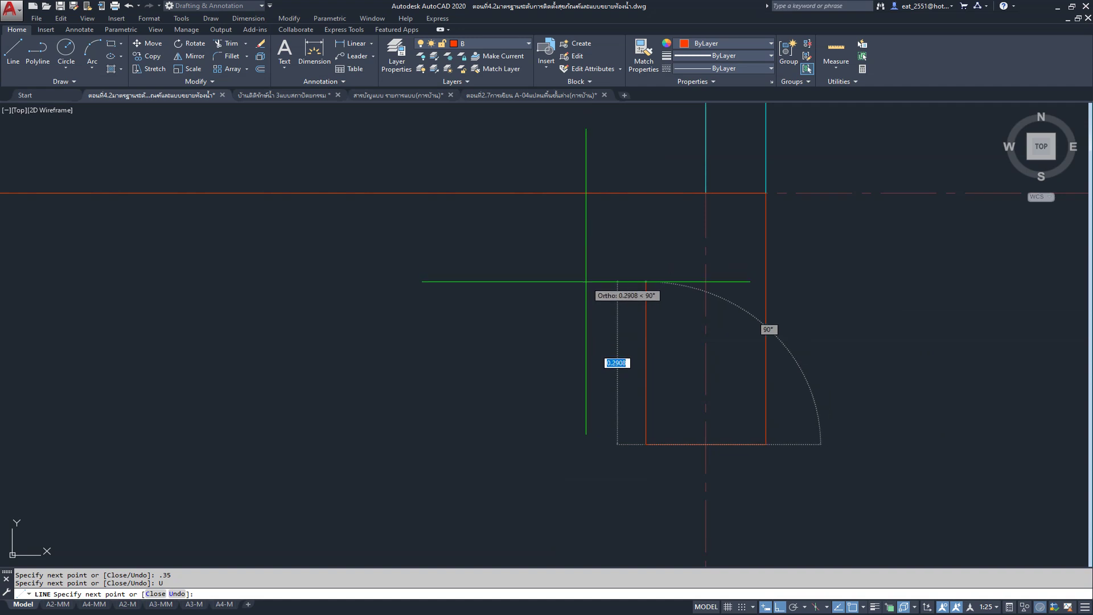
key(Return)
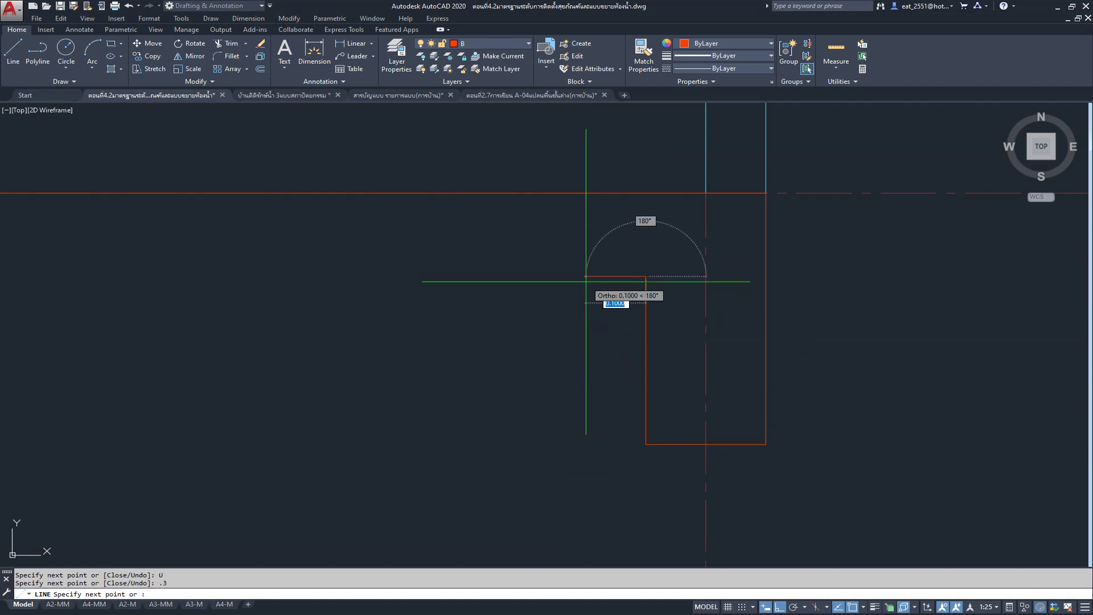
scroll(587, 281, down, 5)
scroll(609, 288, down, 2)
scroll(605, 337, up, 4)
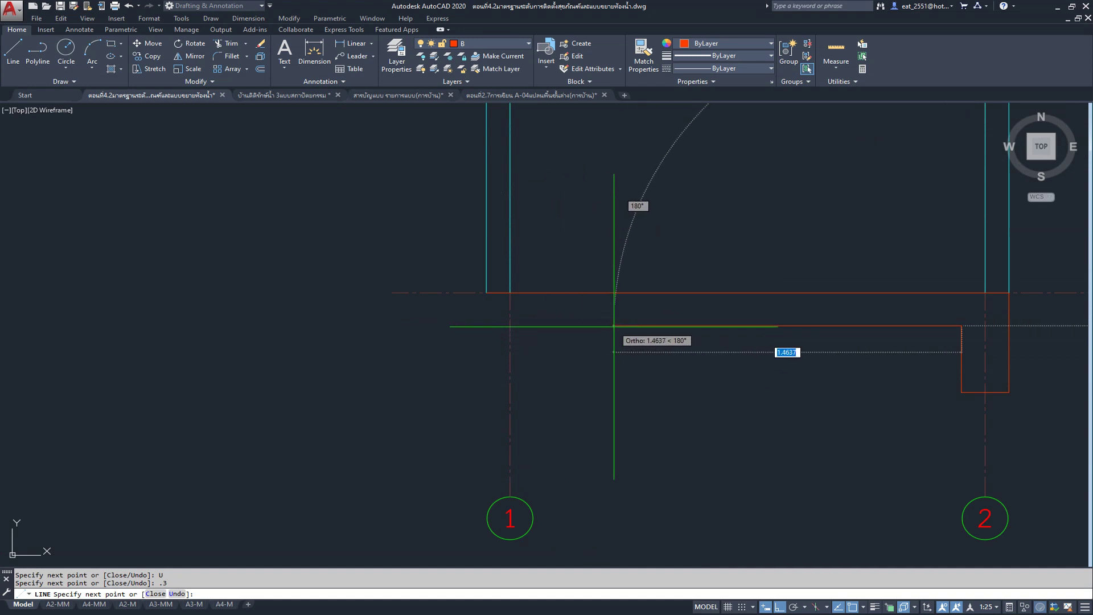
click(345, 326)
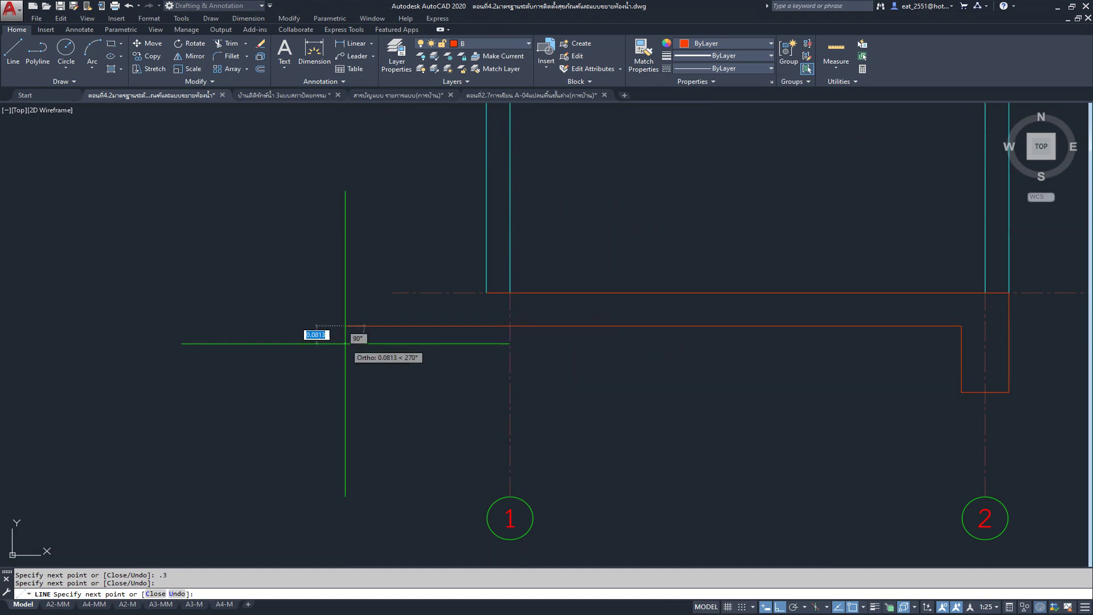
key(Escape)
key(Return)
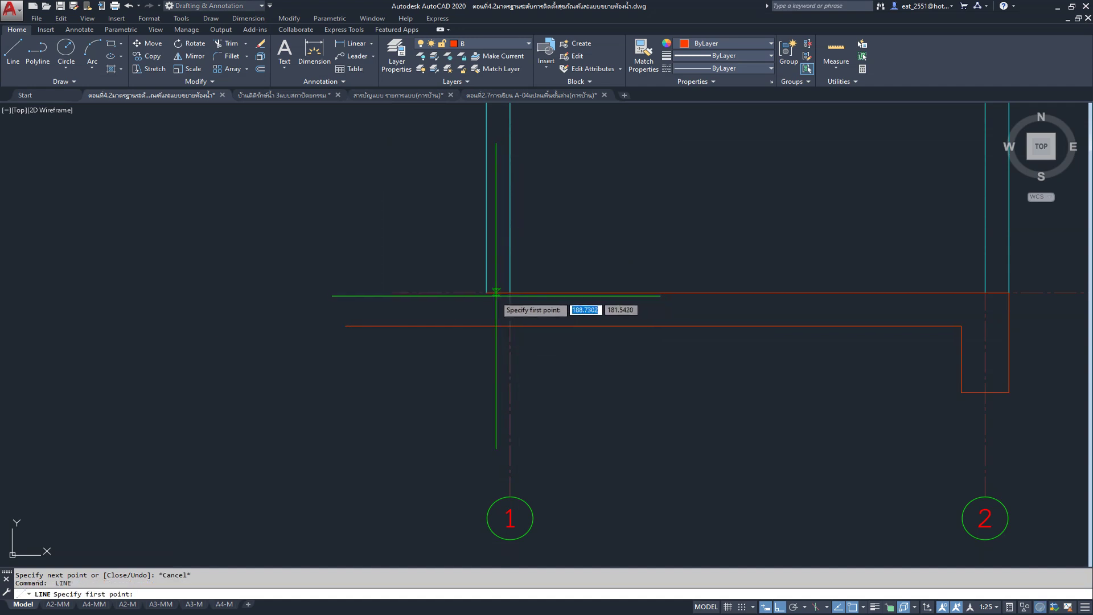
Step: Draw the grid 1 drop: 0.45 down and 0.2 across the footing bottom
click(486, 293)
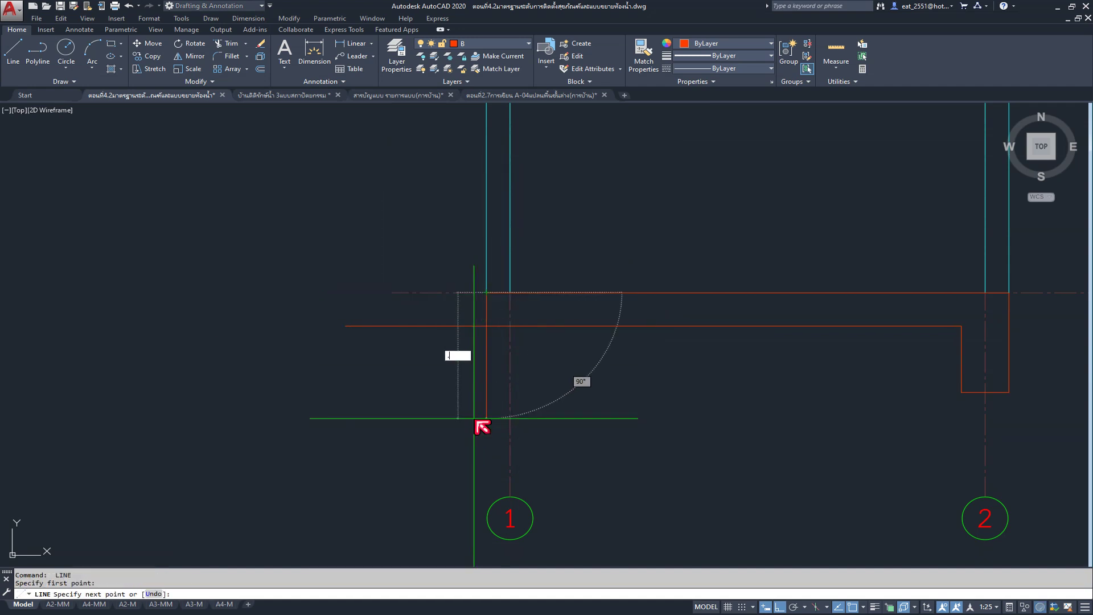
text(.45)
key(Return)
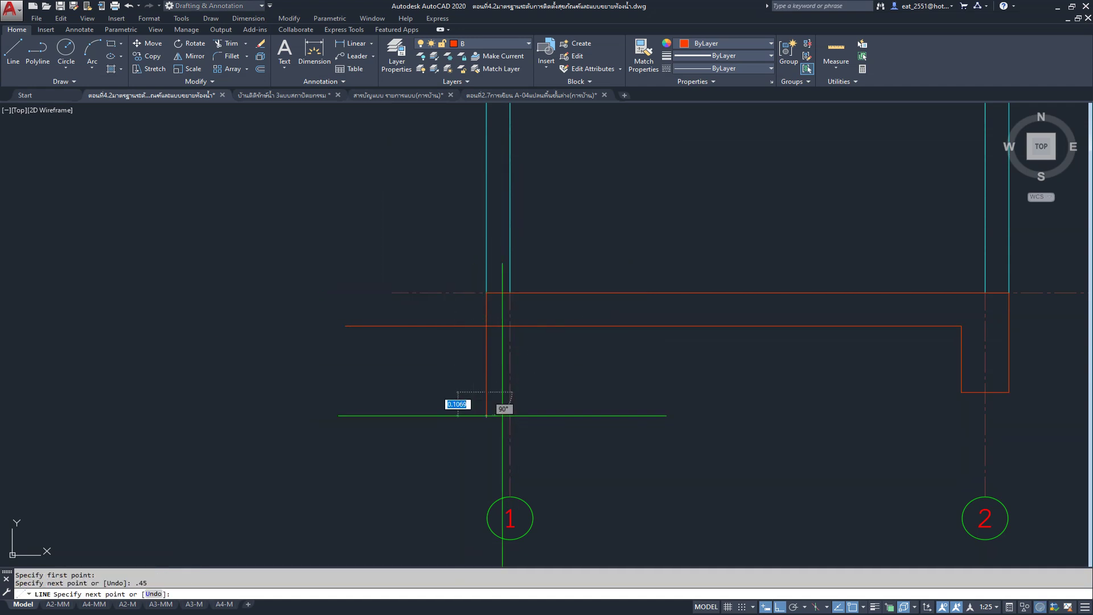
key(Return)
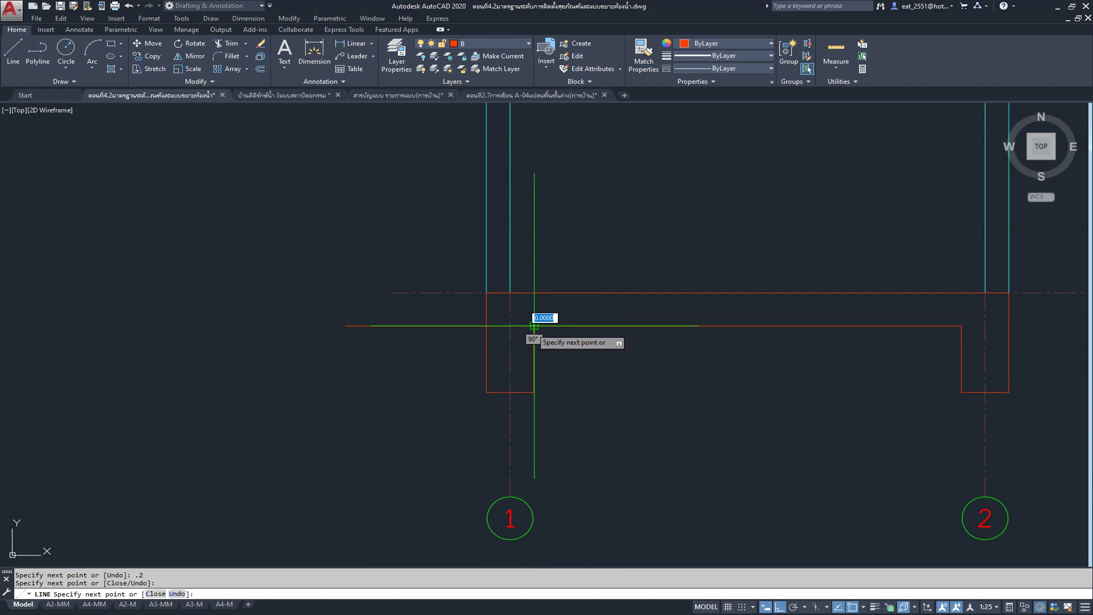
key(Escape)
click(402, 326)
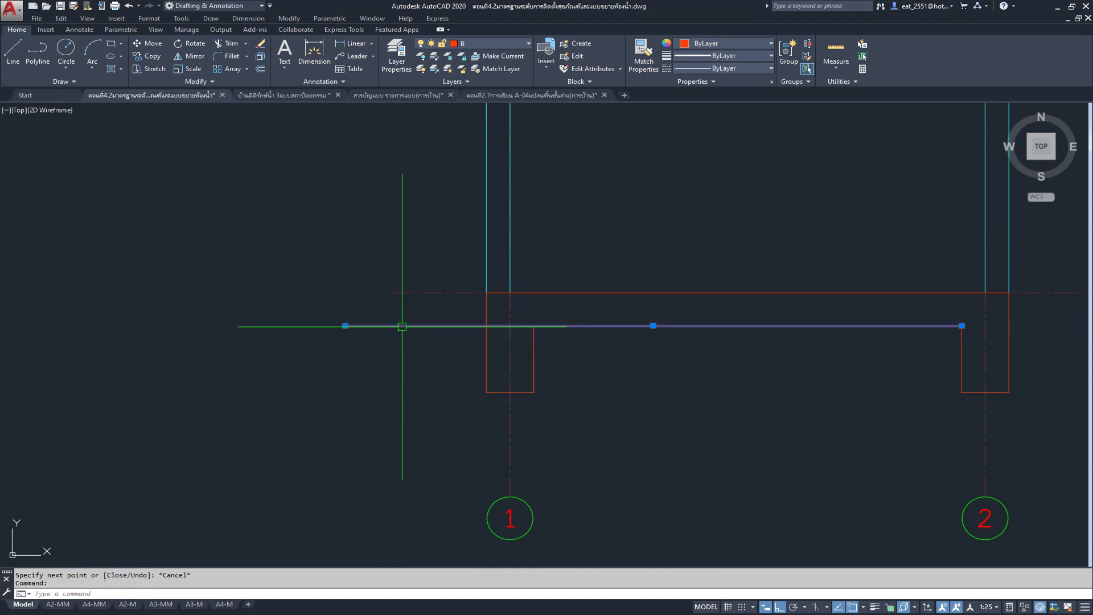
Step: Stretch the long slab underside line's end onto the footing edge
click(345, 325)
click(534, 326)
key(Escape)
middle_drag(820, 376, 672, 392)
scroll(451, 310, down, 3)
scroll(452, 310, down, 2)
scroll(1067, 315, up, 4)
scroll(842, 339, up, 2)
scroll(883, 268, up, 2)
scroll(883, 268, down, 4)
mouse_move(454, 393)
middle_down()
mouse_move(806, 362)
mouse_move(948, 362)
middle_up()
middle_drag(187, 375, 671, 378)
scroll(671, 378, up, 2)
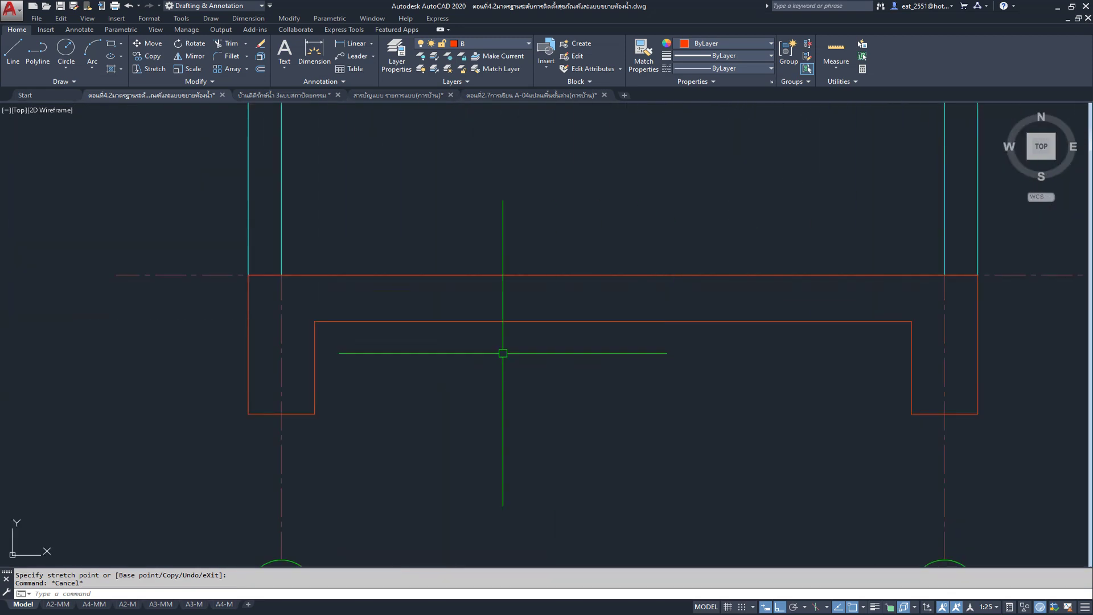
Step: Join all slab outline segments into a single polyline
click(247, 297)
click(316, 276)
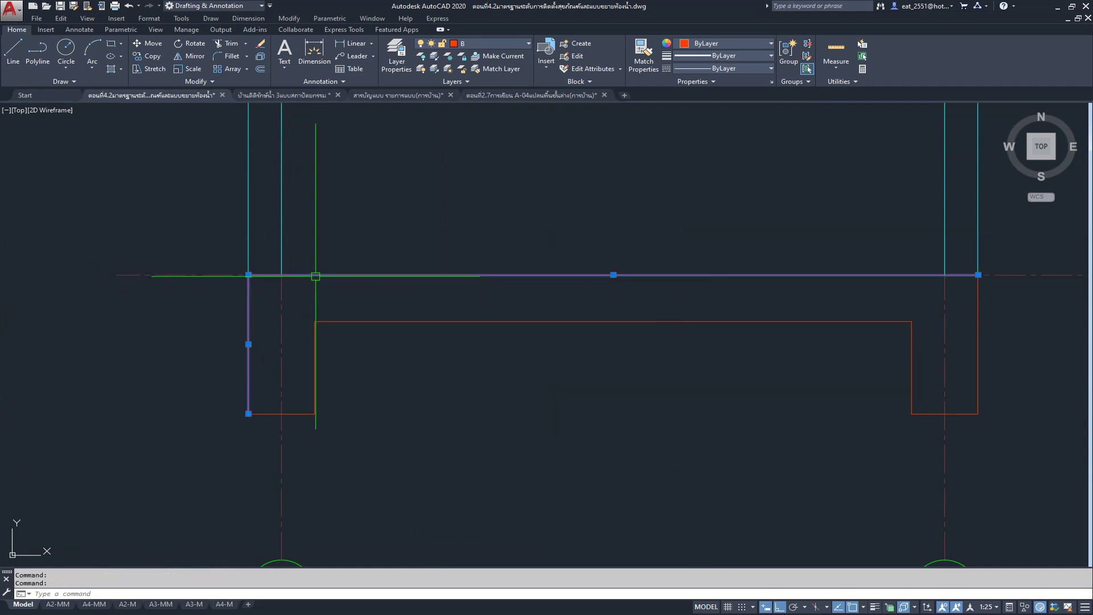
click(978, 305)
click(933, 412)
click(792, 322)
click(315, 399)
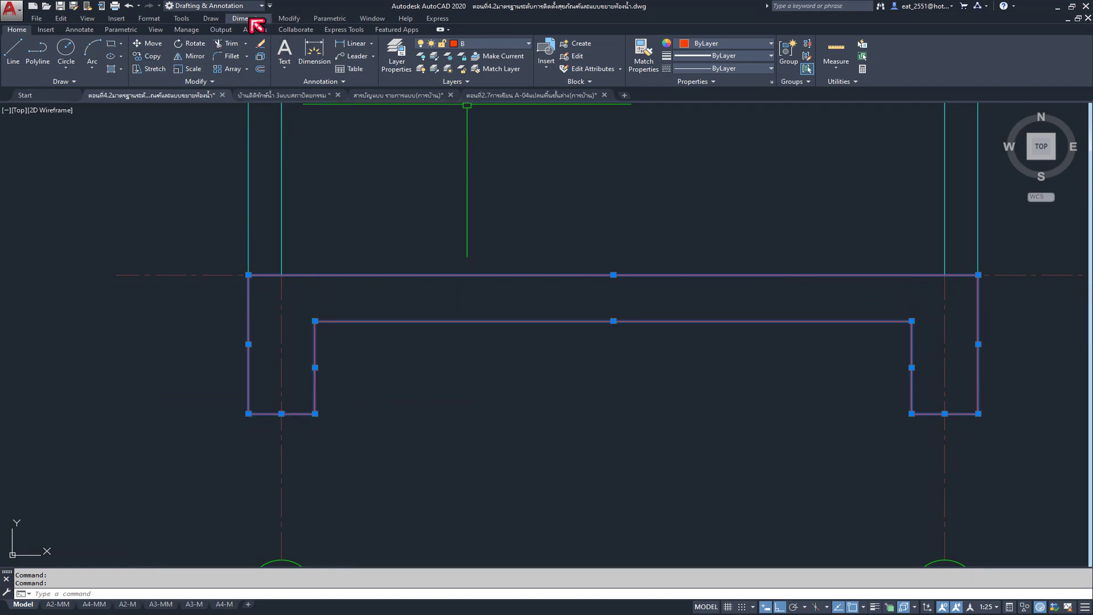
click(286, 19)
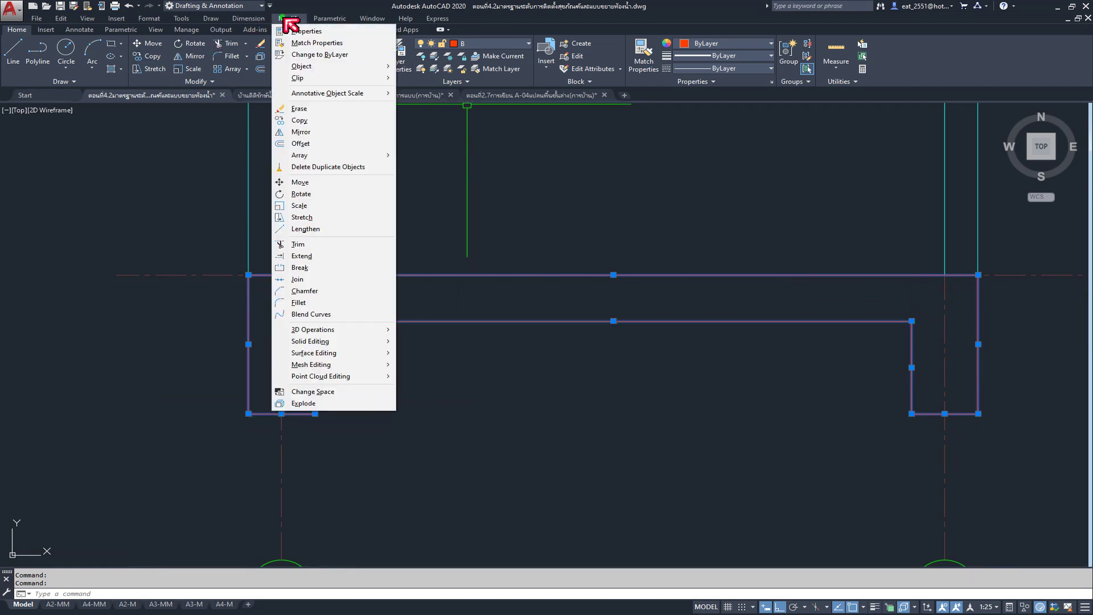
click(317, 280)
click(488, 321)
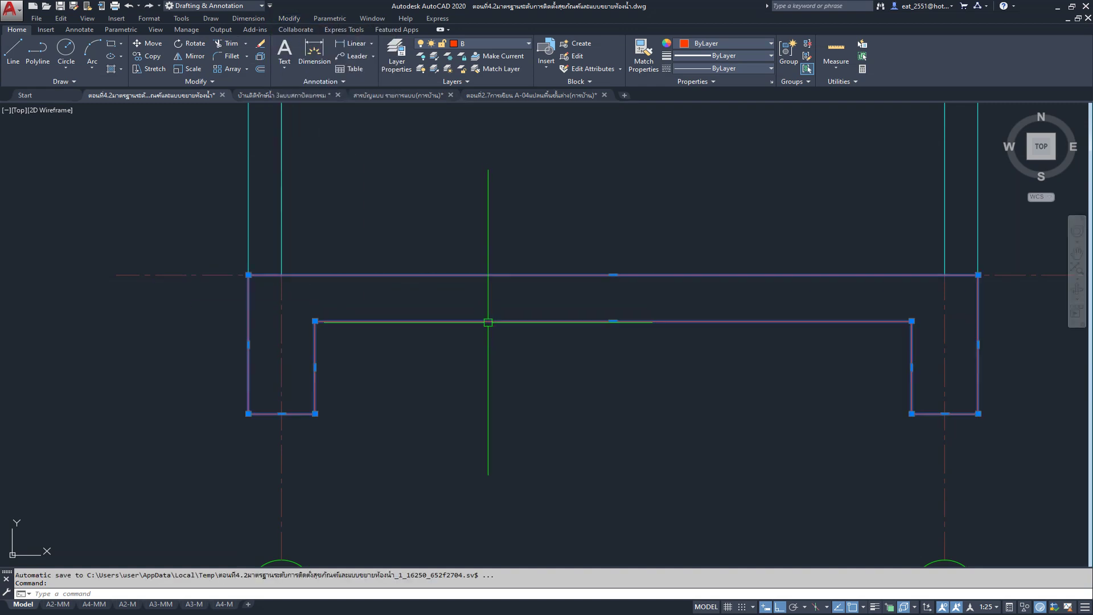
key(Escape)
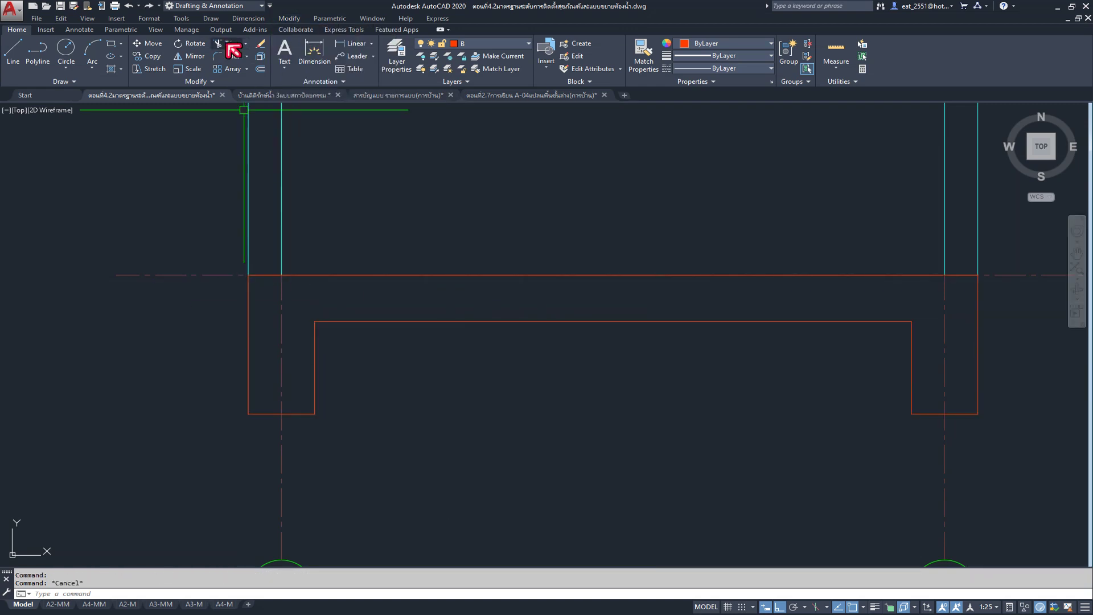
Step: Offset the slab outline by 0.02, after abandoning a 0.01 attempt
click(260, 69)
text(.01)
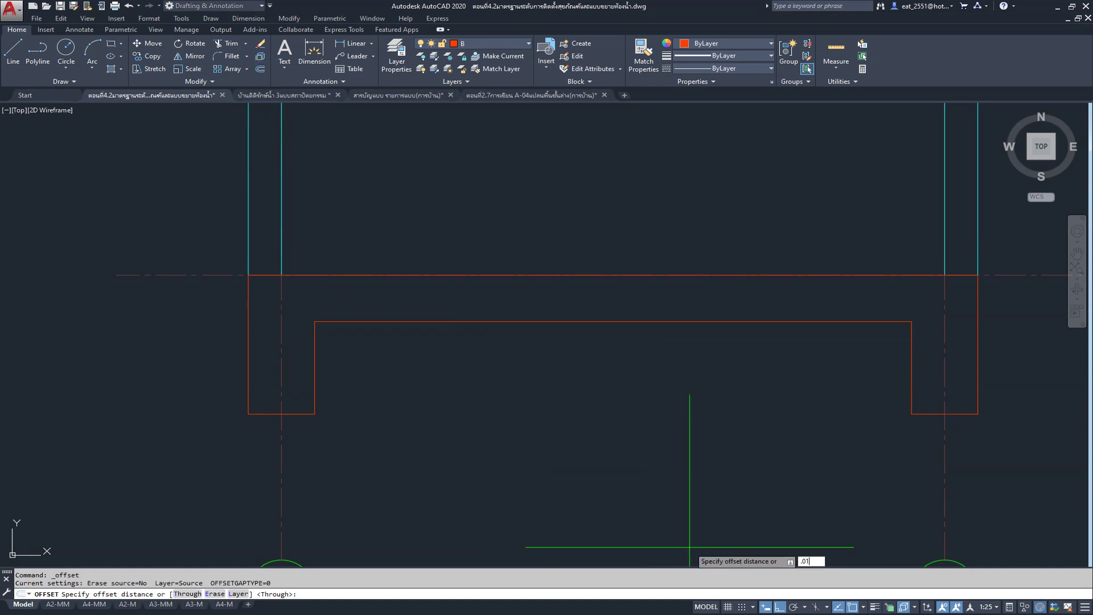
key(Return)
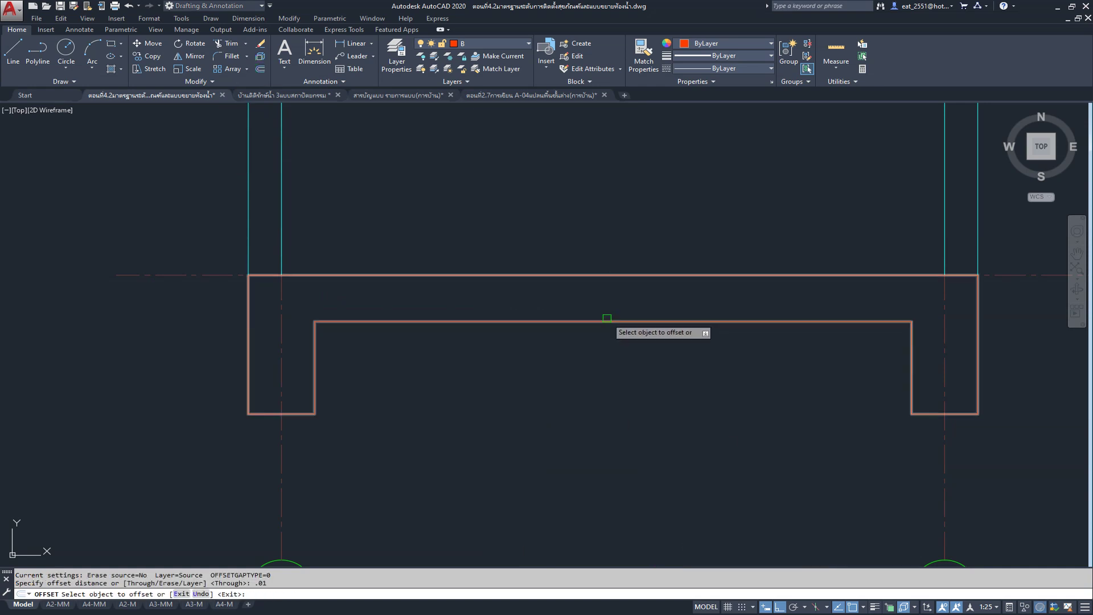
click(607, 323)
key(Escape)
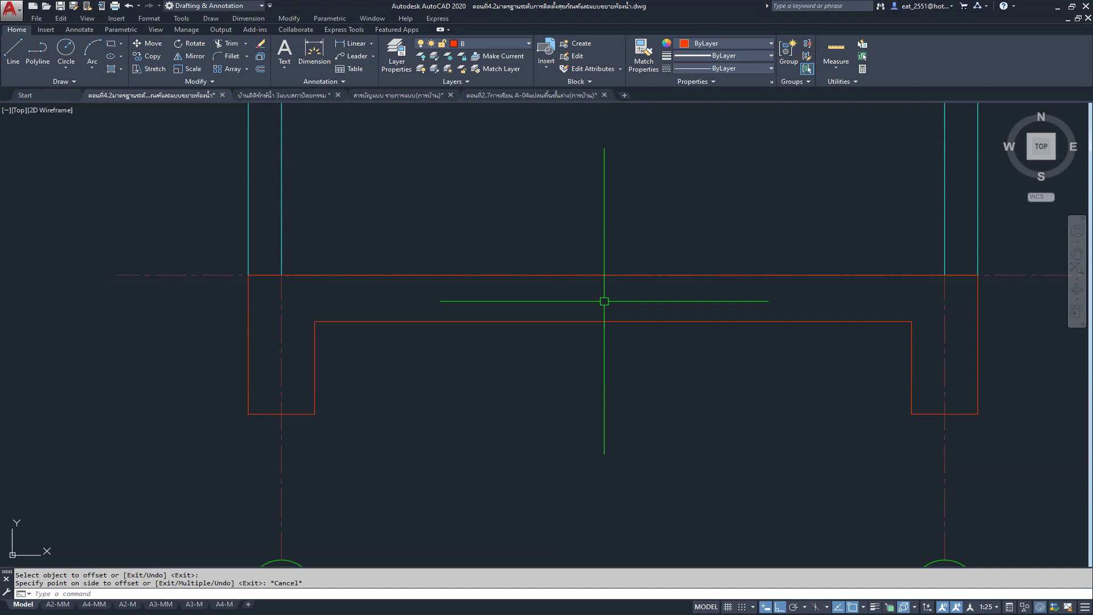
click(259, 69)
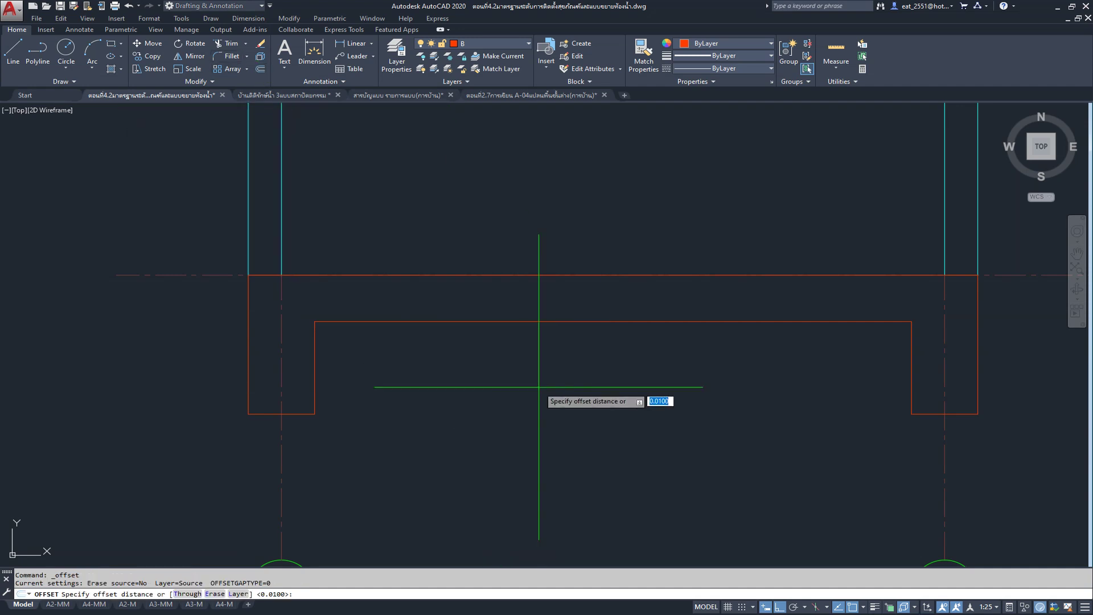
text(.02)
key(Return)
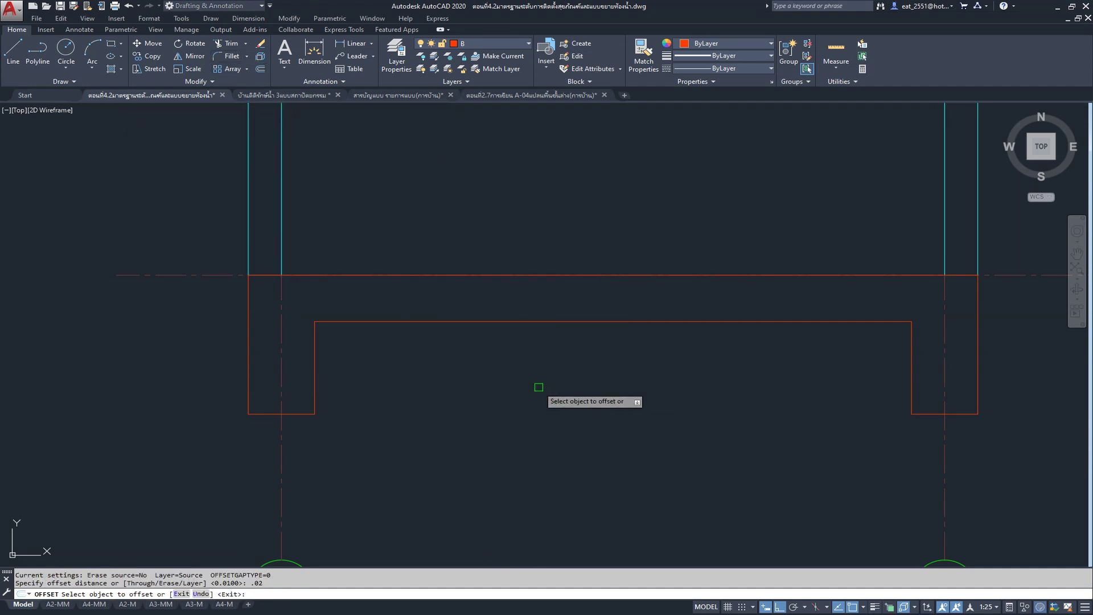
click(595, 322)
click(403, 386)
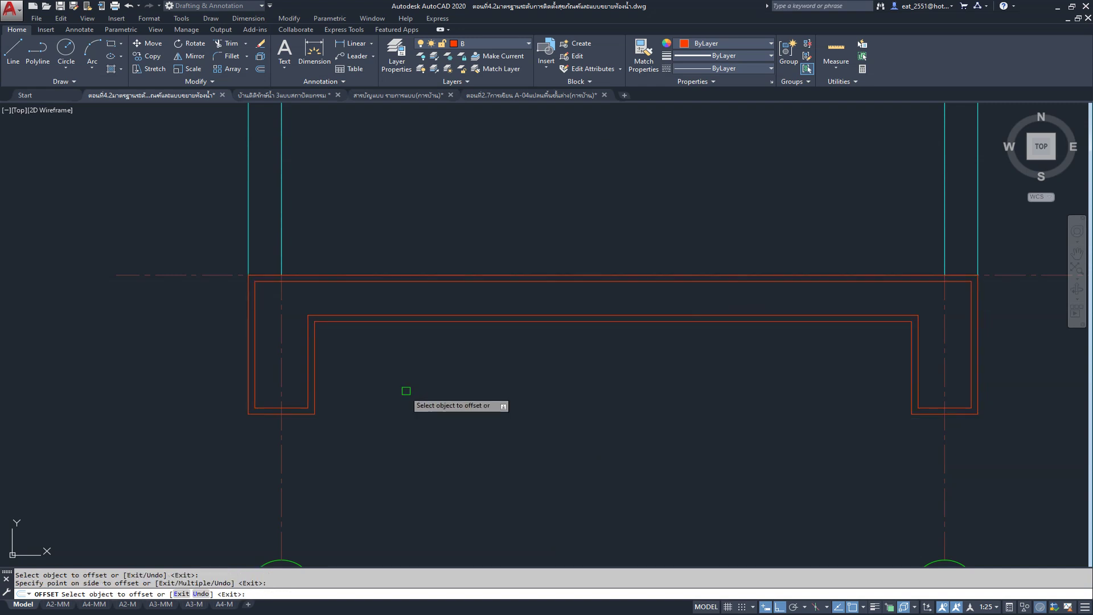
scroll(361, 376, down, 5)
scroll(611, 386, up, 2)
scroll(621, 394, up, 1)
middle_drag(622, 393, 578, 334)
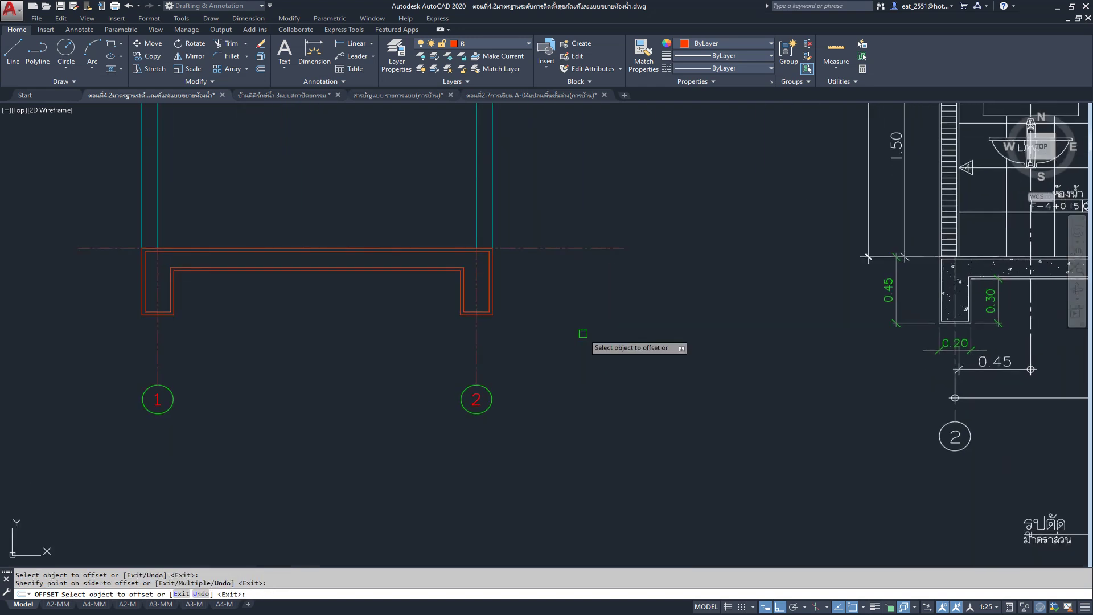
scroll(575, 319, down, 3)
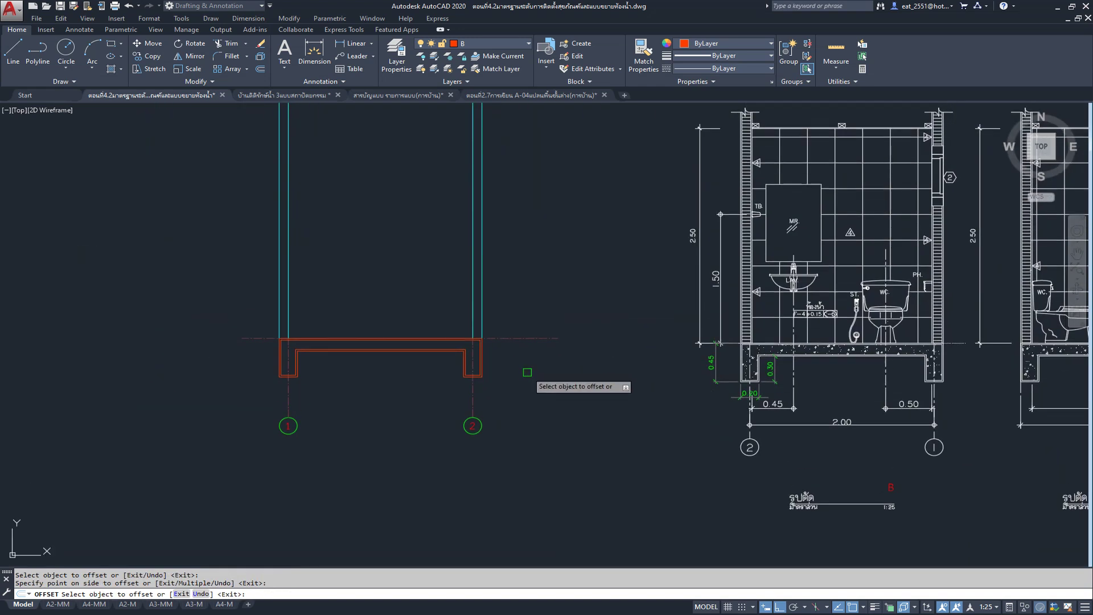
scroll(527, 373, up, 2)
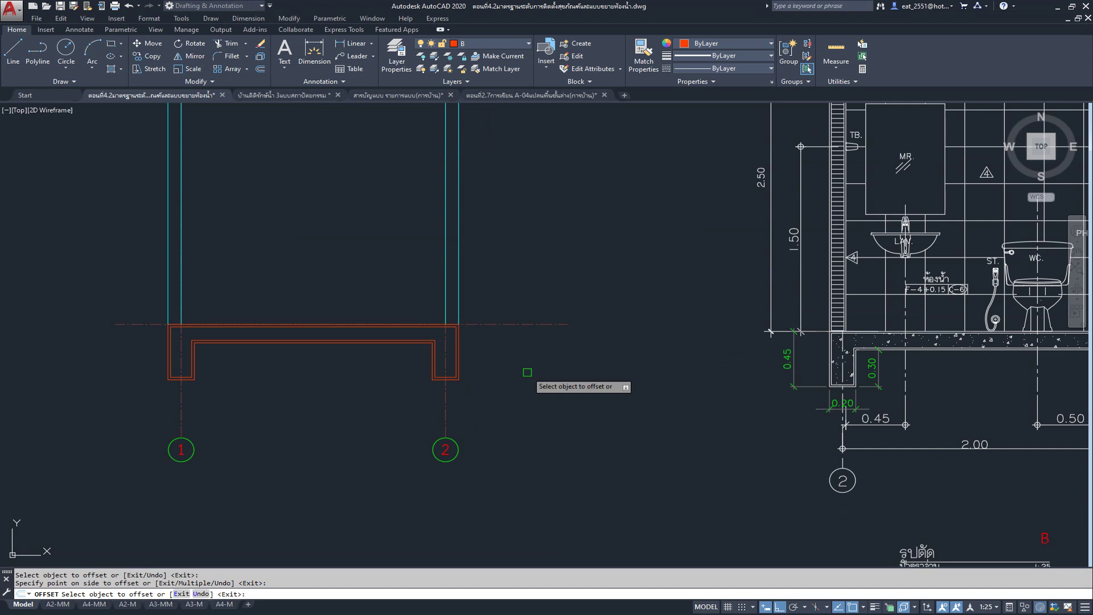
scroll(527, 373, down, 2)
middle_drag(349, 261, 438, 329)
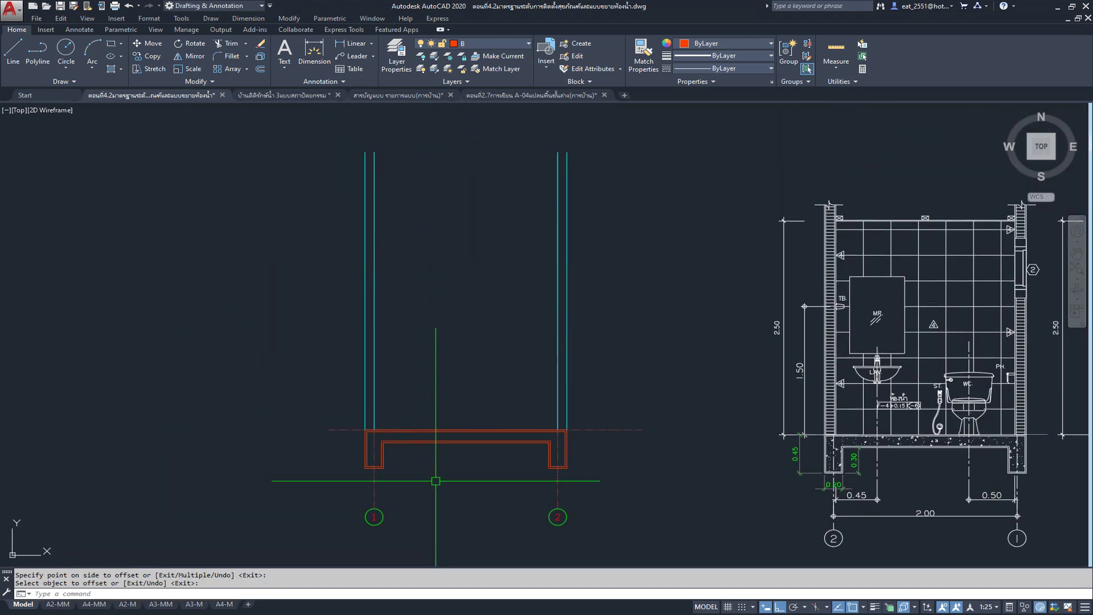
scroll(361, 441, up, 3)
scroll(376, 424, up, 1)
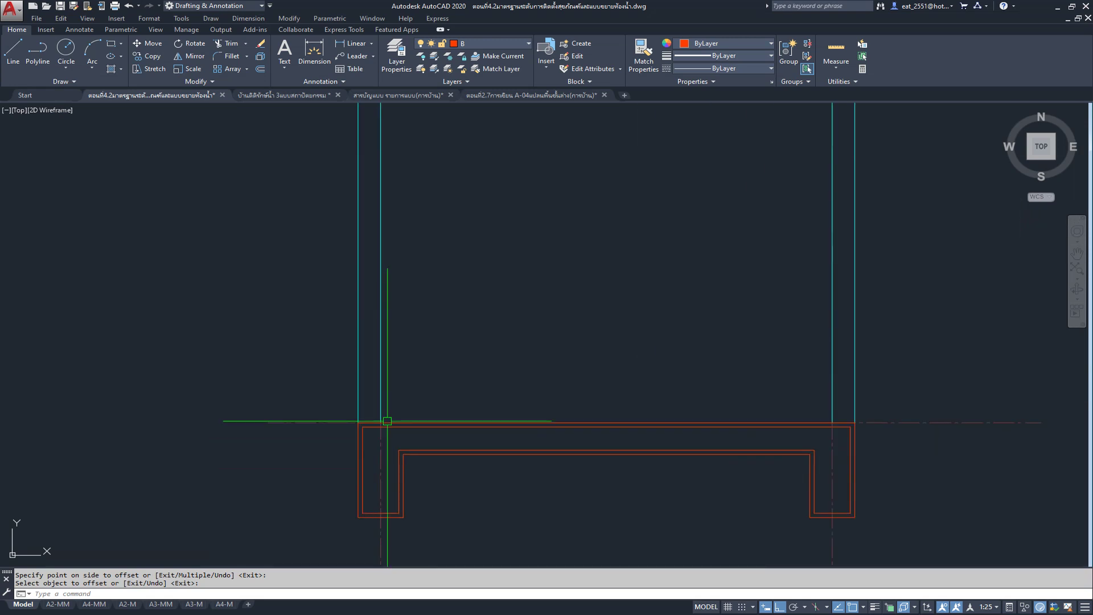
Step: Offset the left and right wall lines 0.02 toward the section's inside
click(260, 69)
key(Escape)
click(379, 234)
click(832, 234)
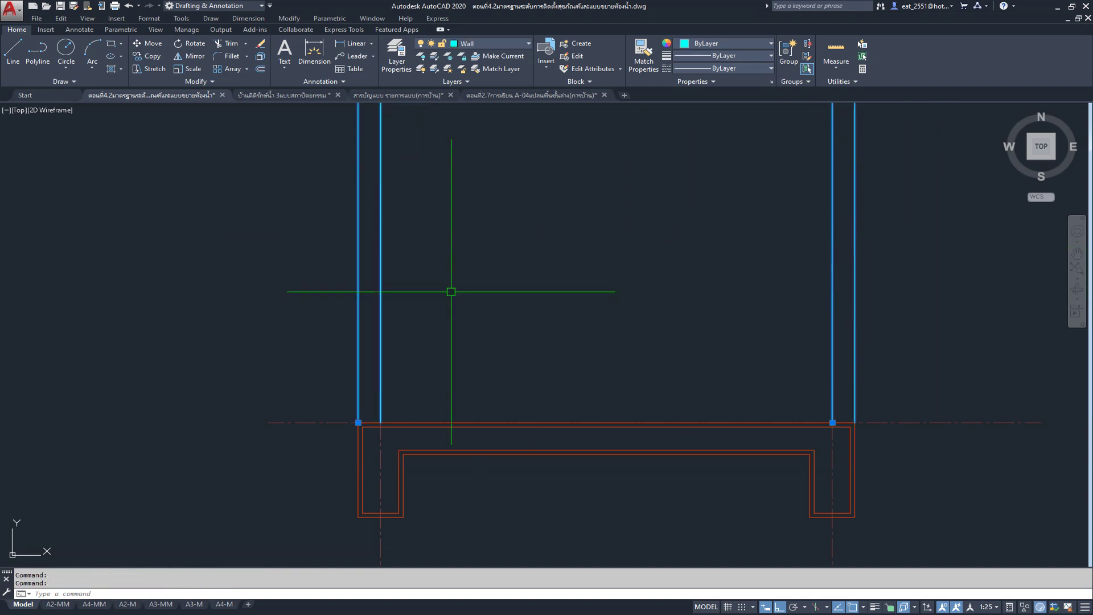
key(Escape)
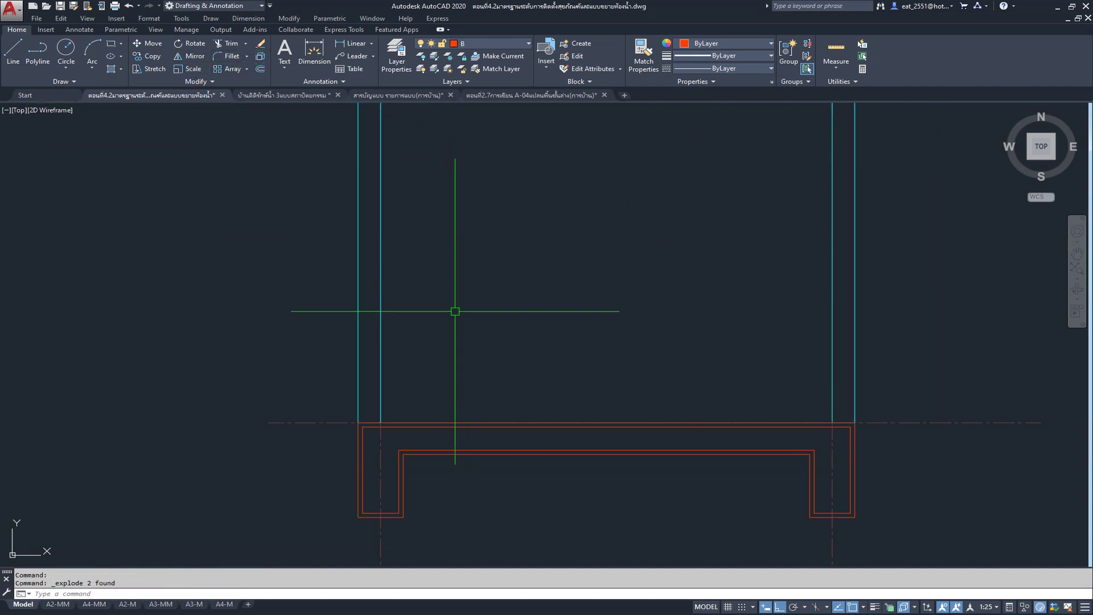
click(260, 56)
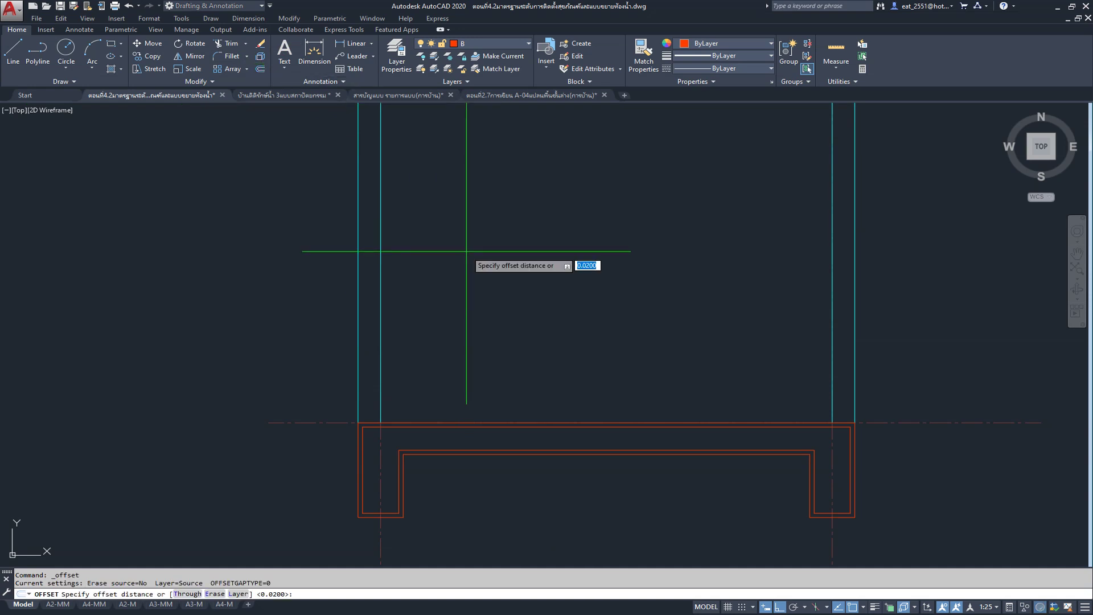
key(Return)
click(380, 266)
click(459, 268)
click(832, 273)
click(709, 286)
Step: Recentre the view between grid lines 1 and 2 and end the offset command
scroll(427, 293, down, 3)
scroll(593, 305, up, 4)
scroll(472, 328, up, 2)
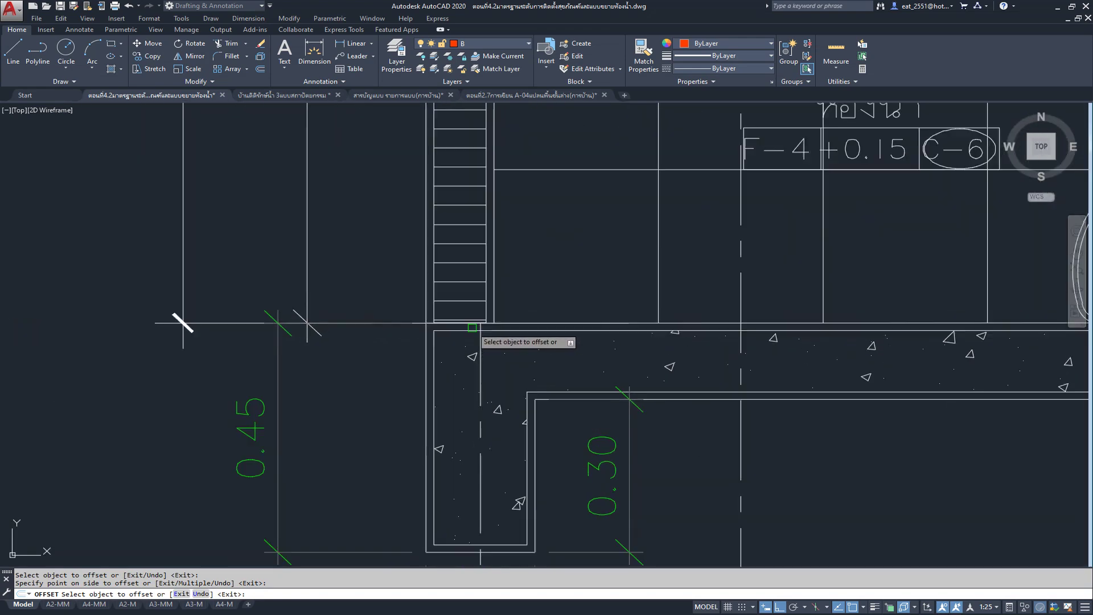
scroll(491, 310, down, 3)
scroll(376, 318, down, 2)
mouse_move(377, 317)
middle_down()
mouse_move(501, 370)
mouse_move(519, 427)
middle_up()
scroll(489, 376, up, 2)
scroll(490, 376, down, 2)
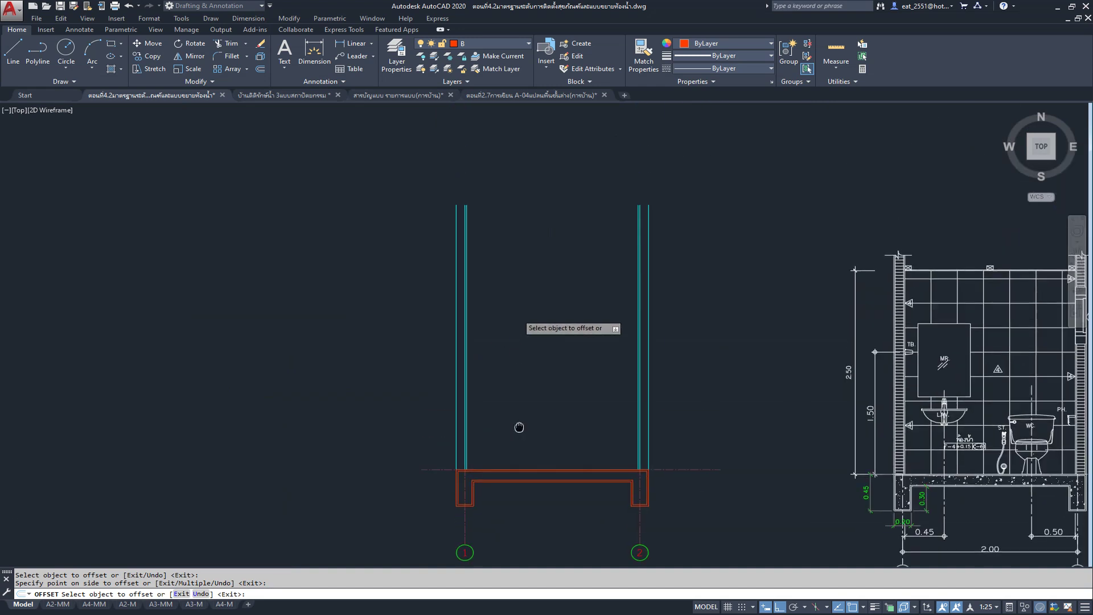
middle_drag(606, 375, 495, 346)
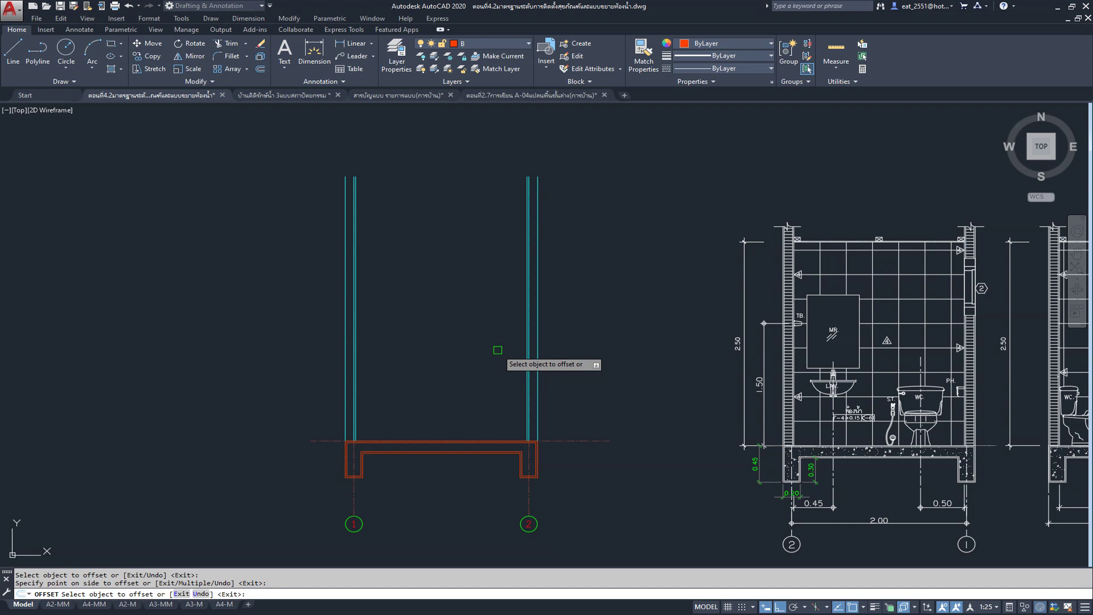
key(Escape)
scroll(499, 259, down, 5)
scroll(238, 452, up, 5)
scroll(268, 418, up, 3)
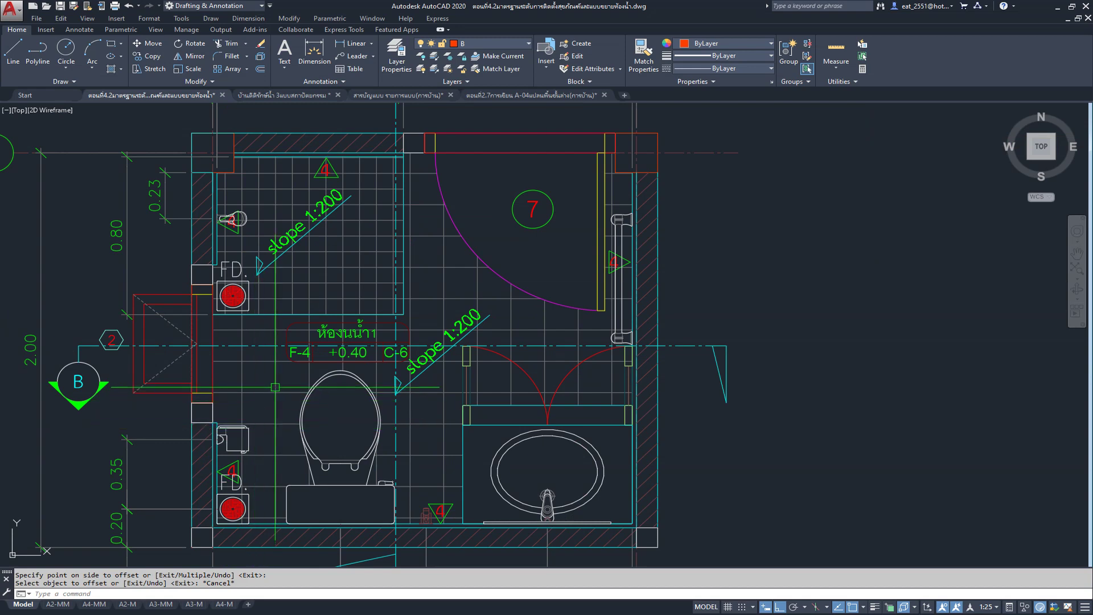
click(381, 94)
scroll(359, 196, up, 4)
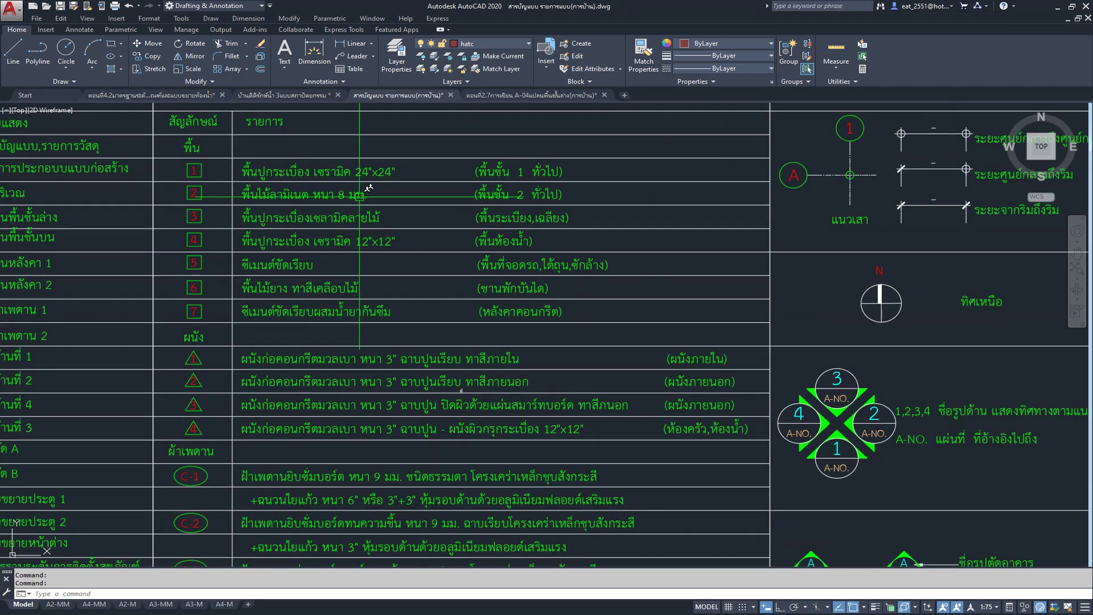
middle_drag(485, 314, 489, 149)
scroll(606, 292, up, 4)
scroll(606, 292, up, 2)
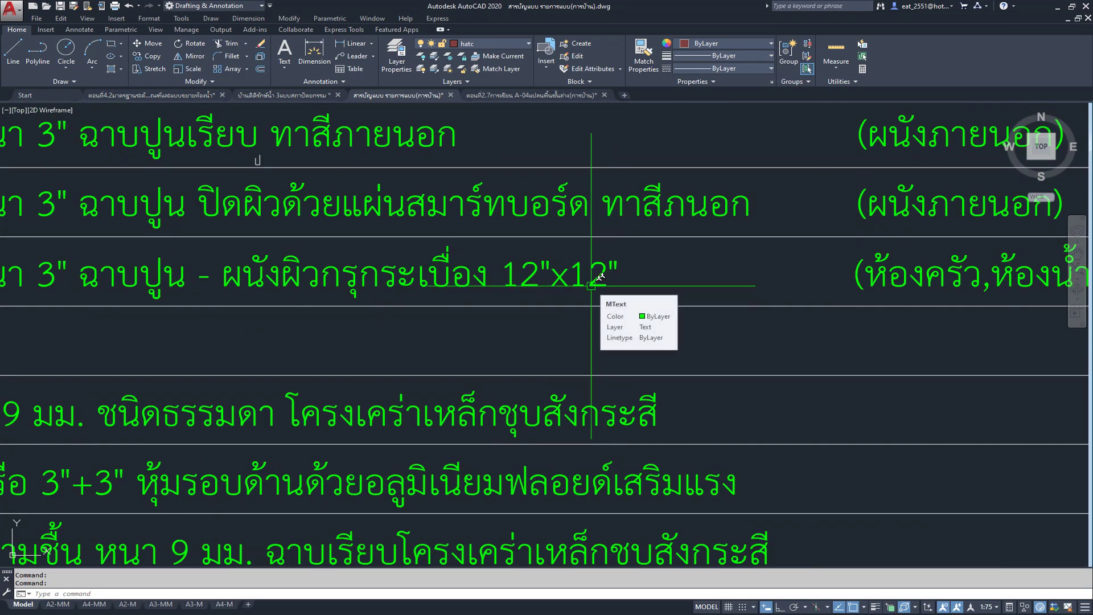
scroll(591, 285, down, 3)
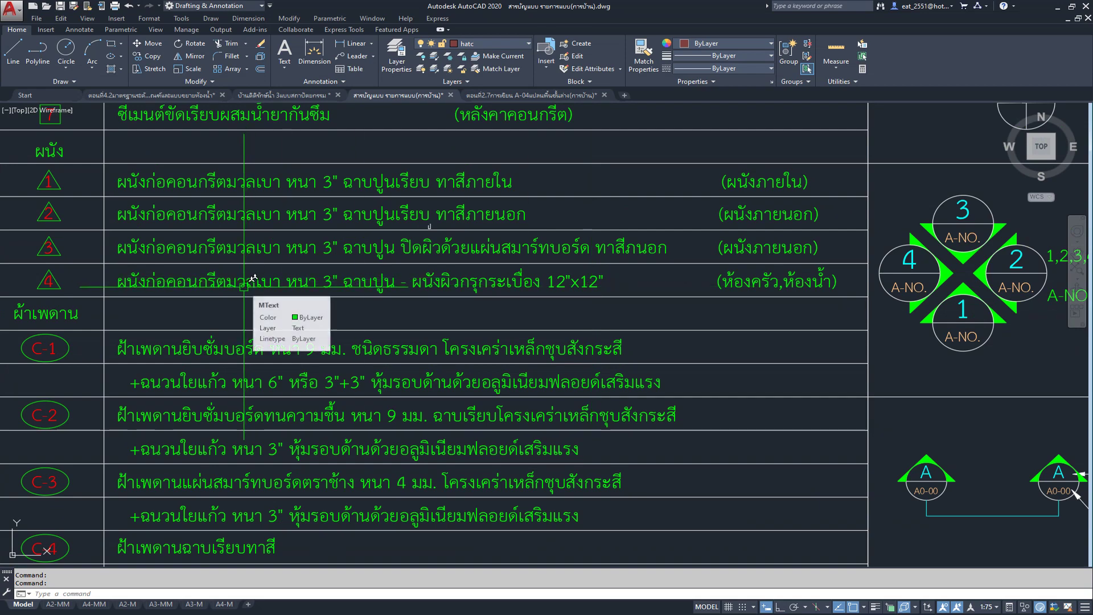
scroll(284, 541, down, 1)
scroll(284, 541, down, 2)
scroll(271, 340, up, 3)
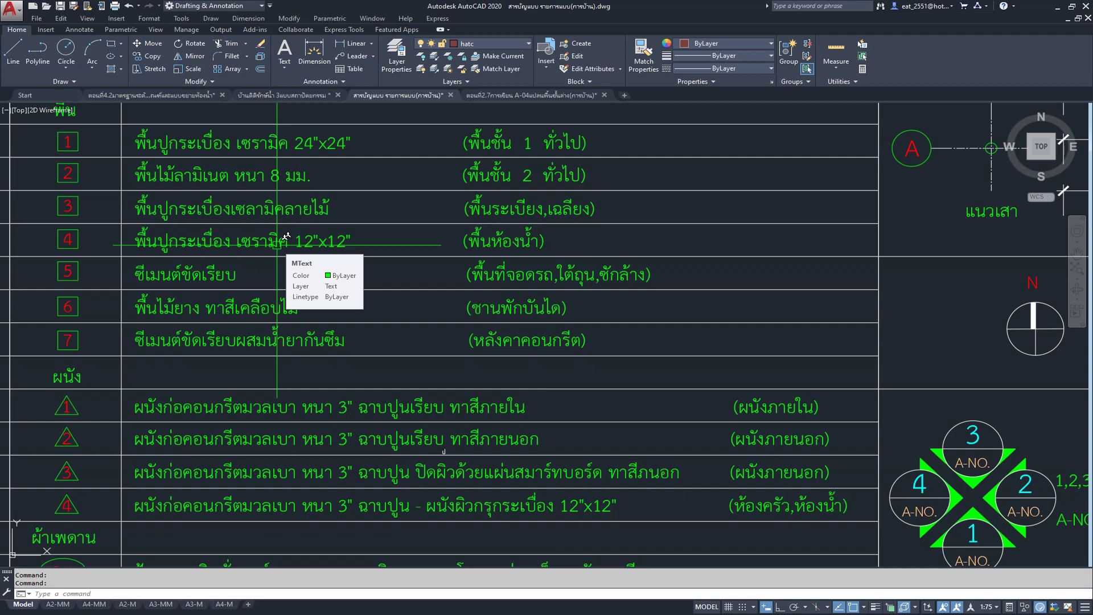
scroll(277, 245, down, 2)
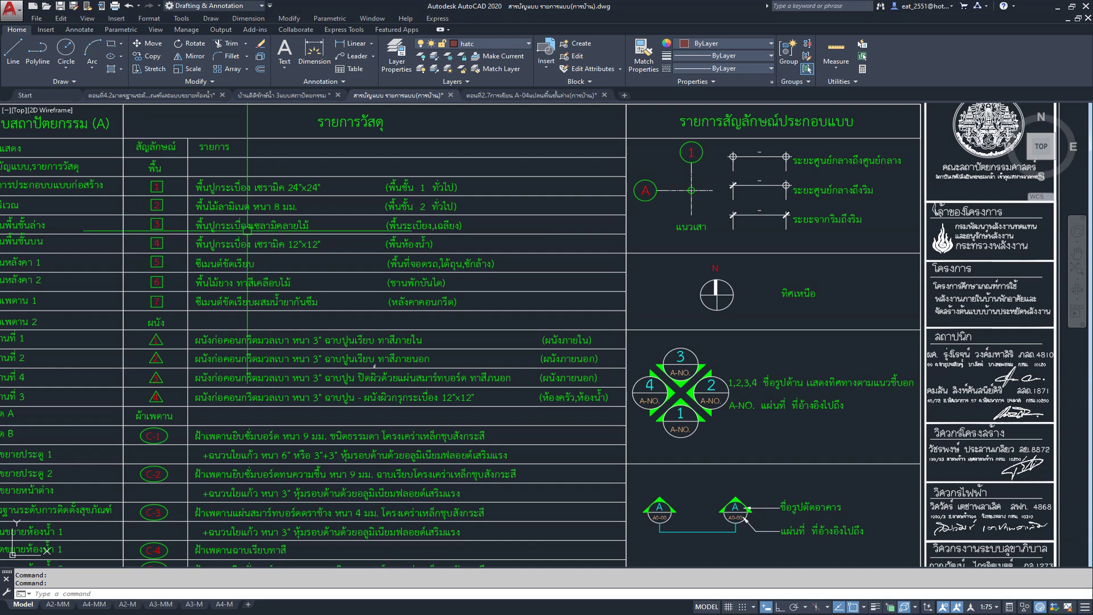
scroll(277, 245, down, 3)
scroll(207, 171, up, 2)
scroll(405, 208, up, 2)
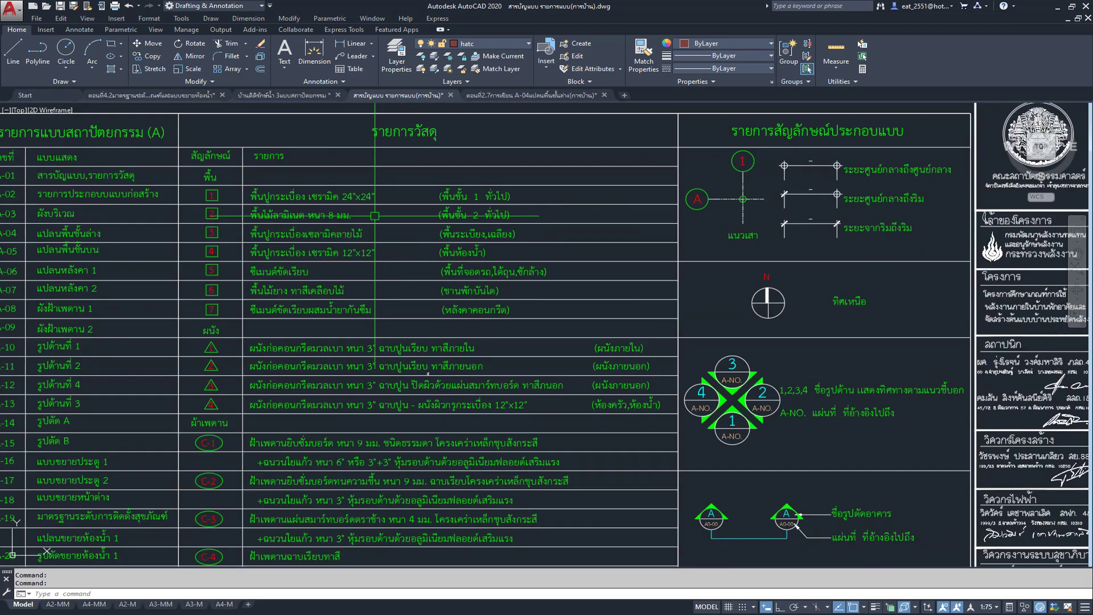
scroll(375, 216, down, 3)
scroll(386, 285, up, 2)
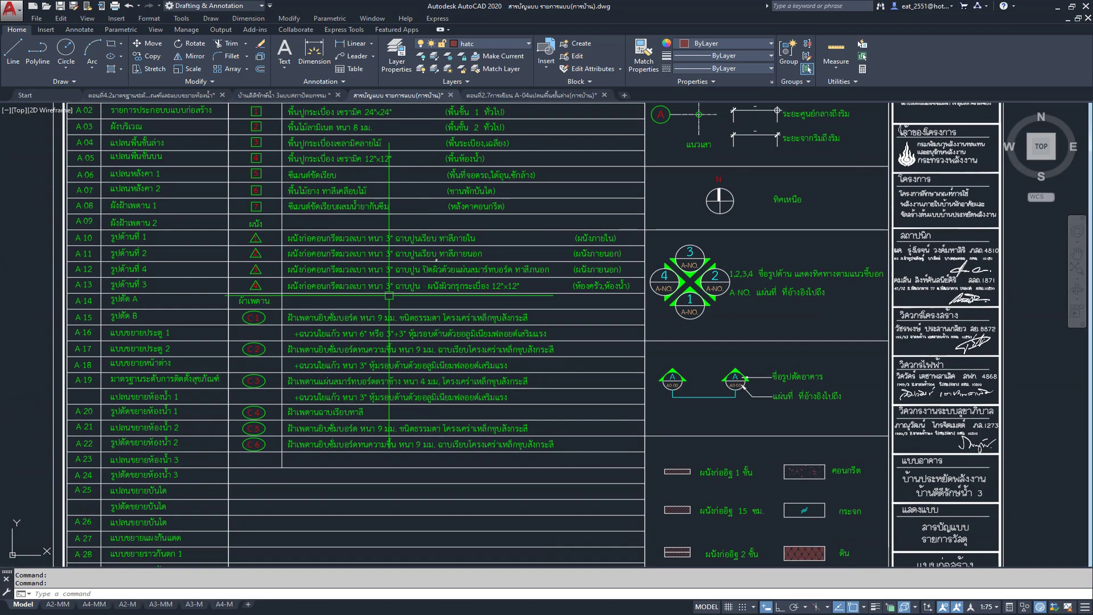
scroll(386, 284, up, 2)
scroll(455, 284, up, 1)
scroll(569, 288, up, 2)
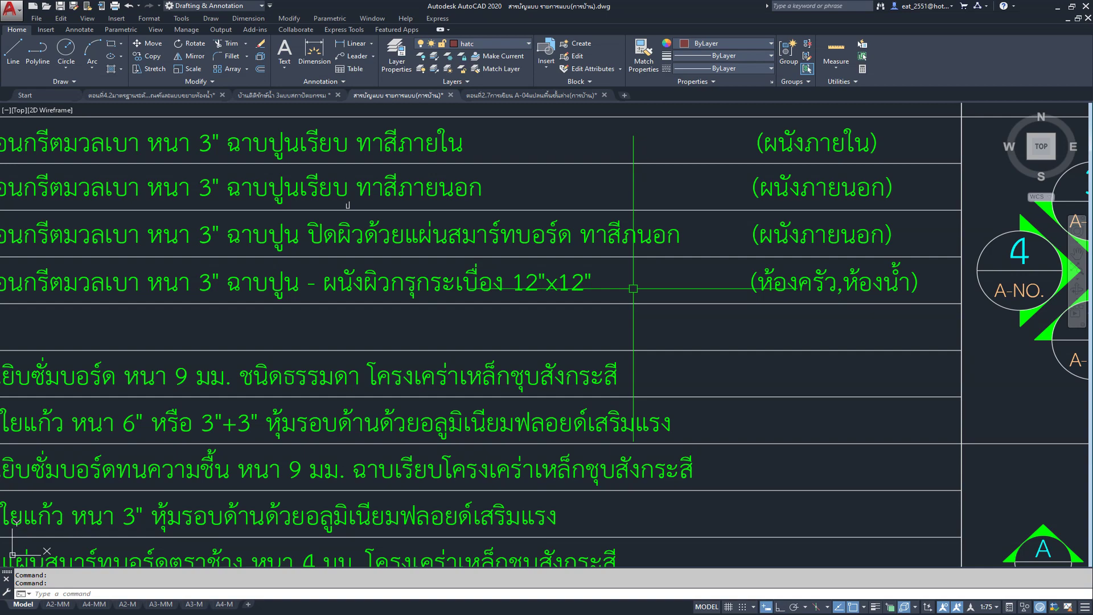
scroll(633, 289, down, 3)
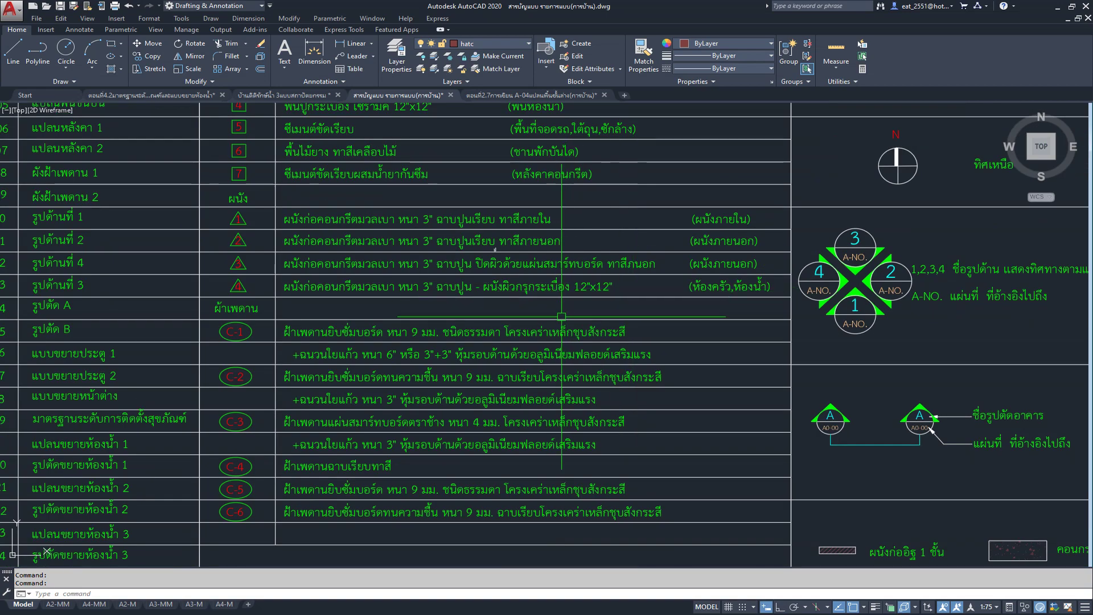
scroll(576, 228, up, 1)
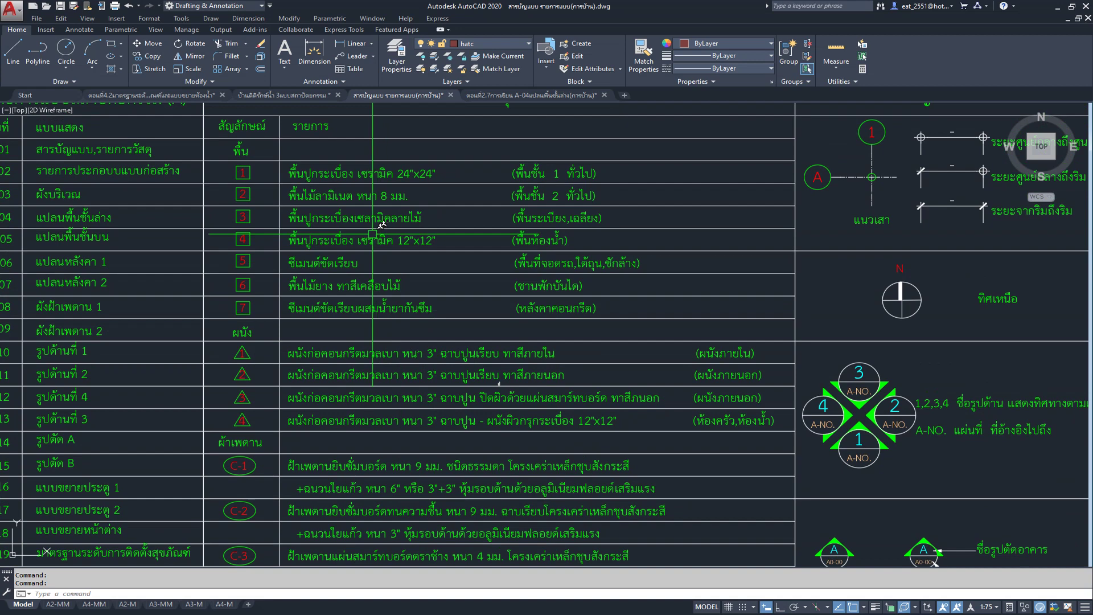
scroll(538, 259, down, 2)
scroll(501, 279, down, 1)
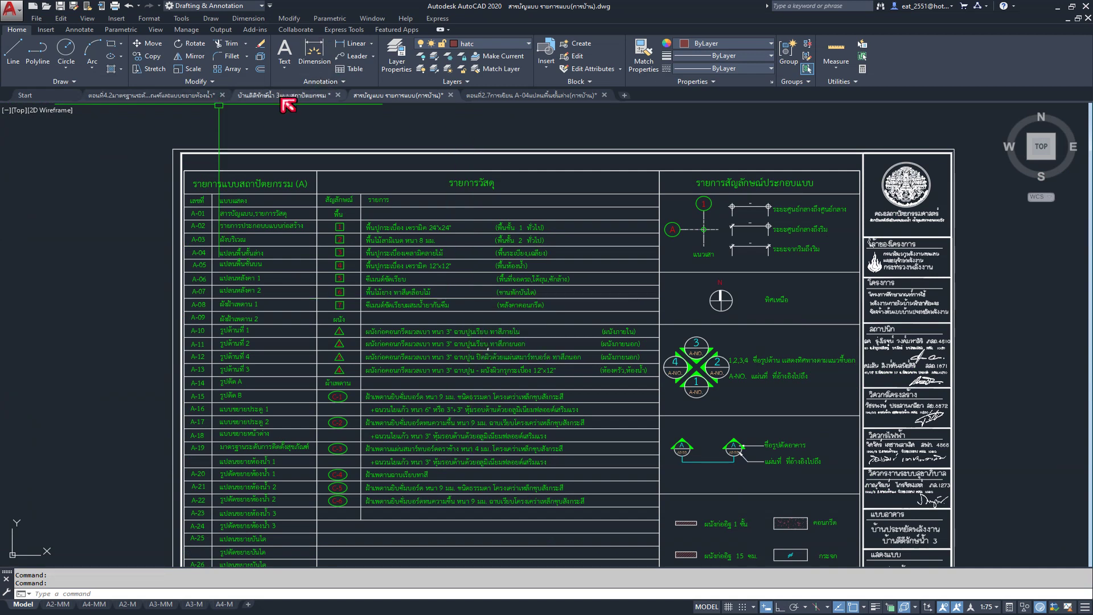
click(151, 95)
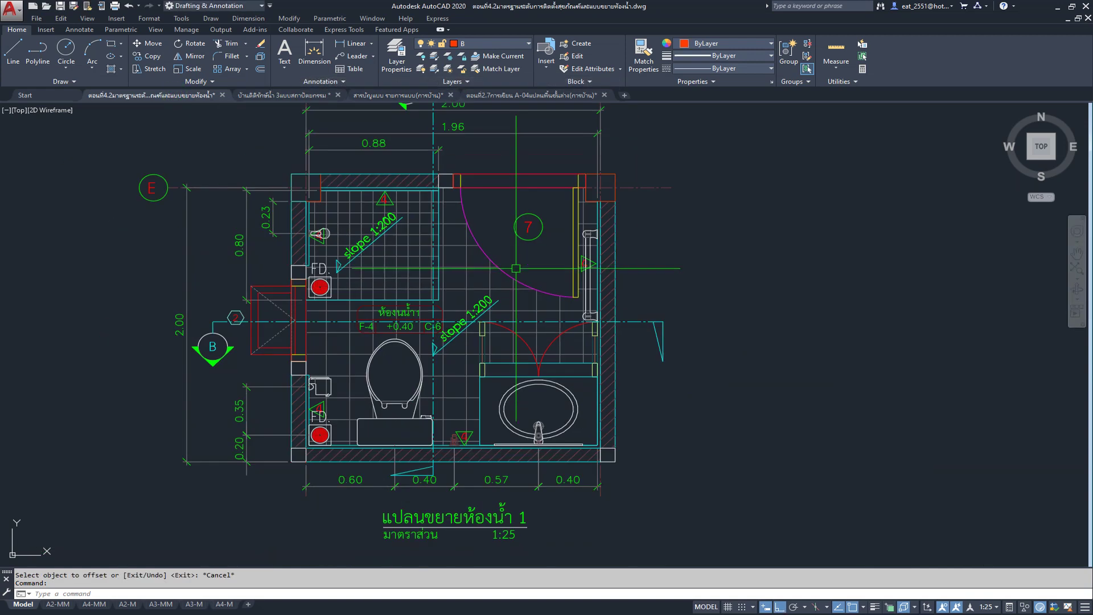
Step: Measure the 0.16 gap beside the toilet with a trial linear dimension, then cancel it
scroll(372, 454, up, 4)
scroll(634, 375, down, 1)
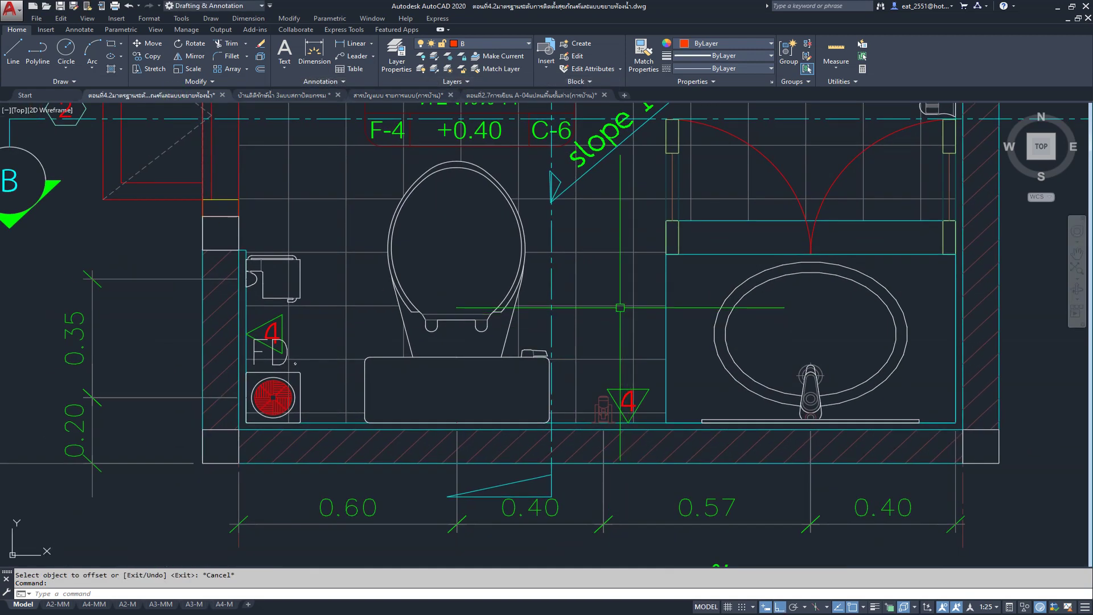
click(620, 308)
key(Escape)
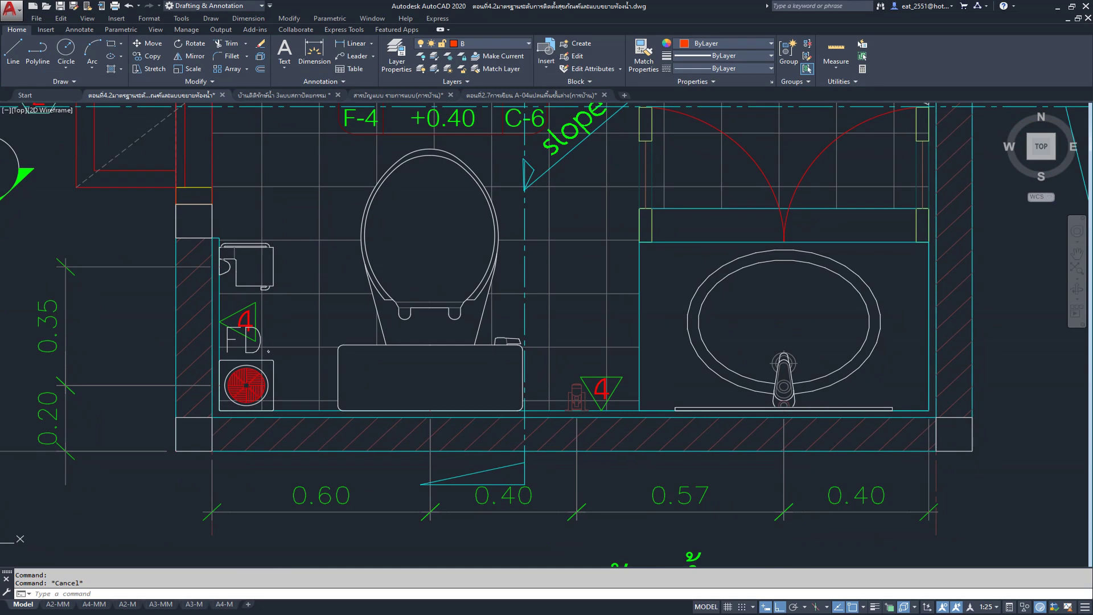
scroll(550, 273, up, 4)
click(353, 43)
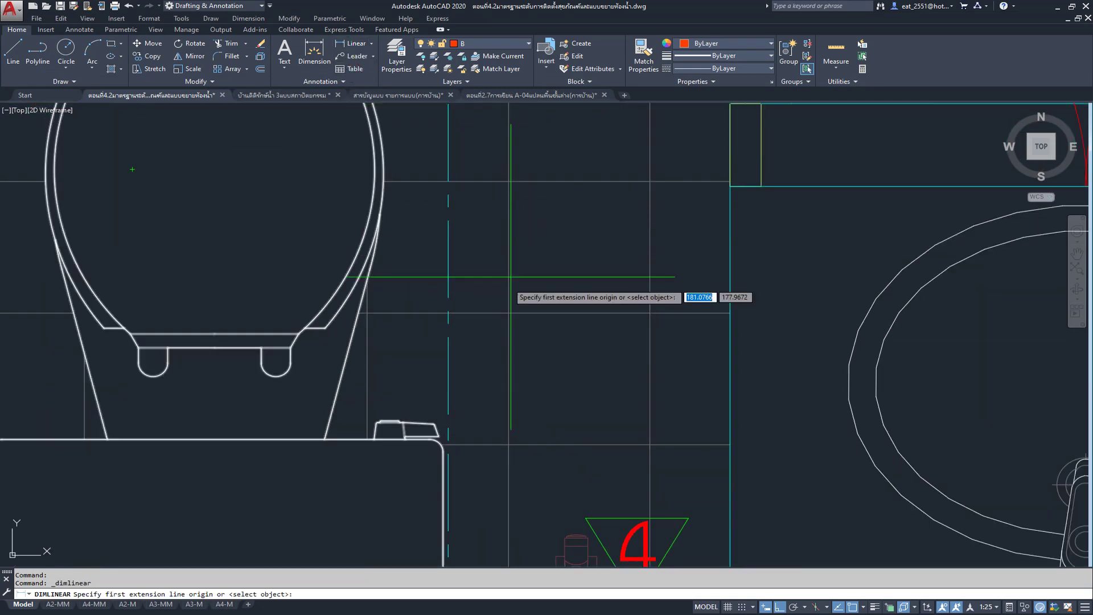
click(508, 315)
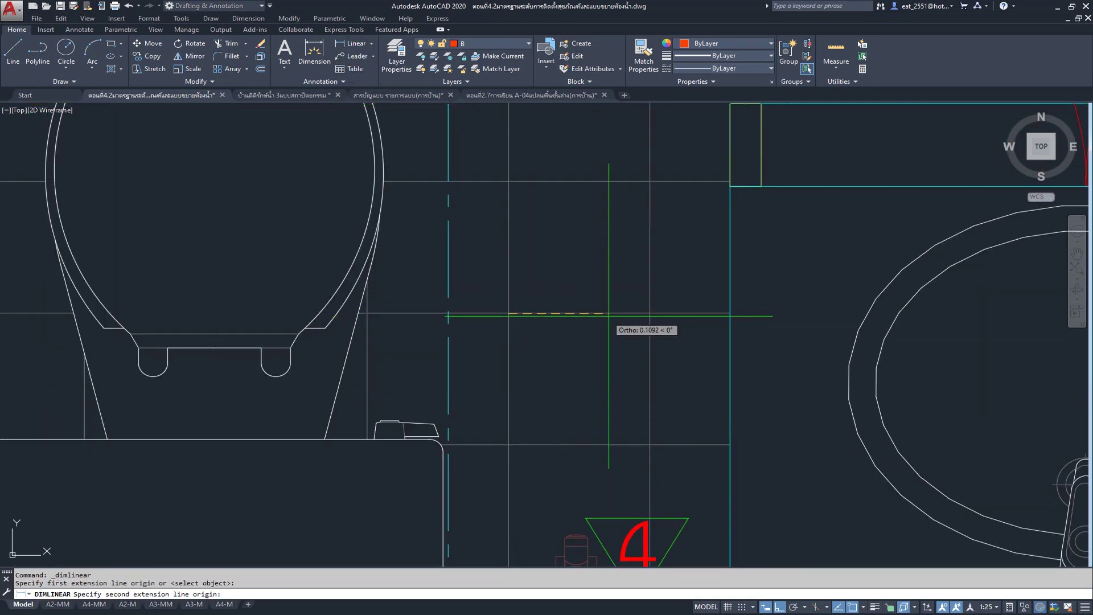
click(650, 311)
scroll(650, 312, down, 3)
scroll(614, 353, up, 3)
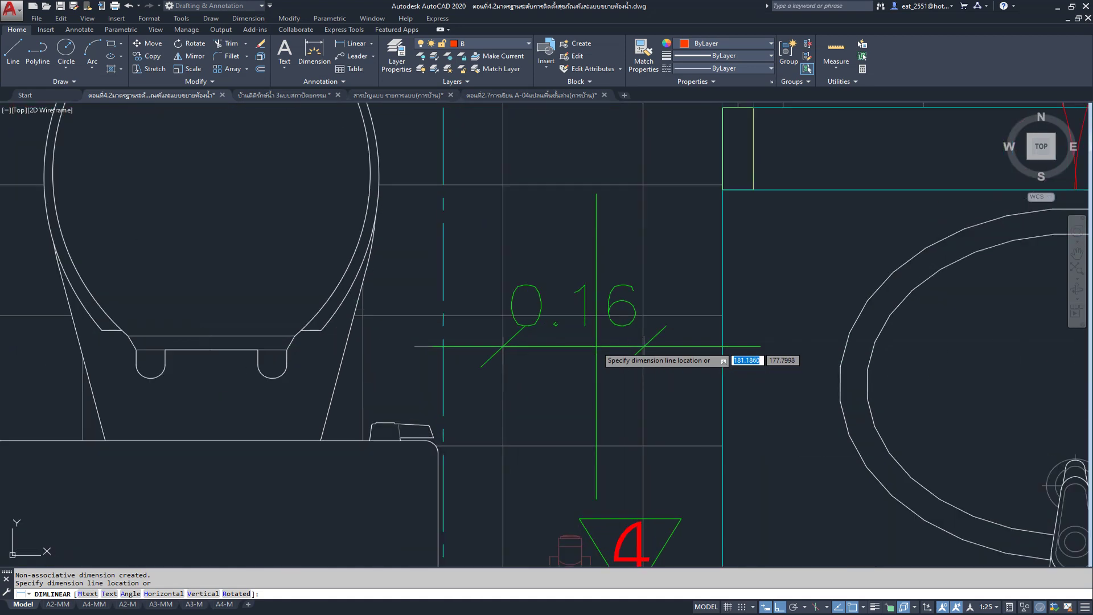
key(Escape)
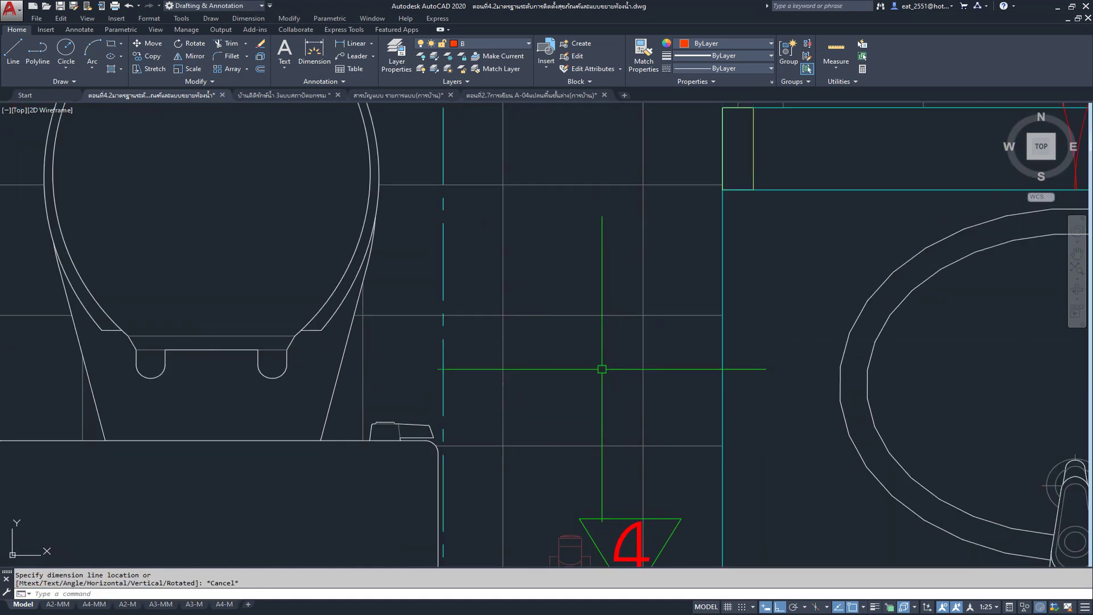
Step: Pan and zoom back to the slab section between grid lines 1 and 2
click(642, 278)
scroll(569, 370, down, 1)
scroll(528, 442, down, 2)
key(Escape)
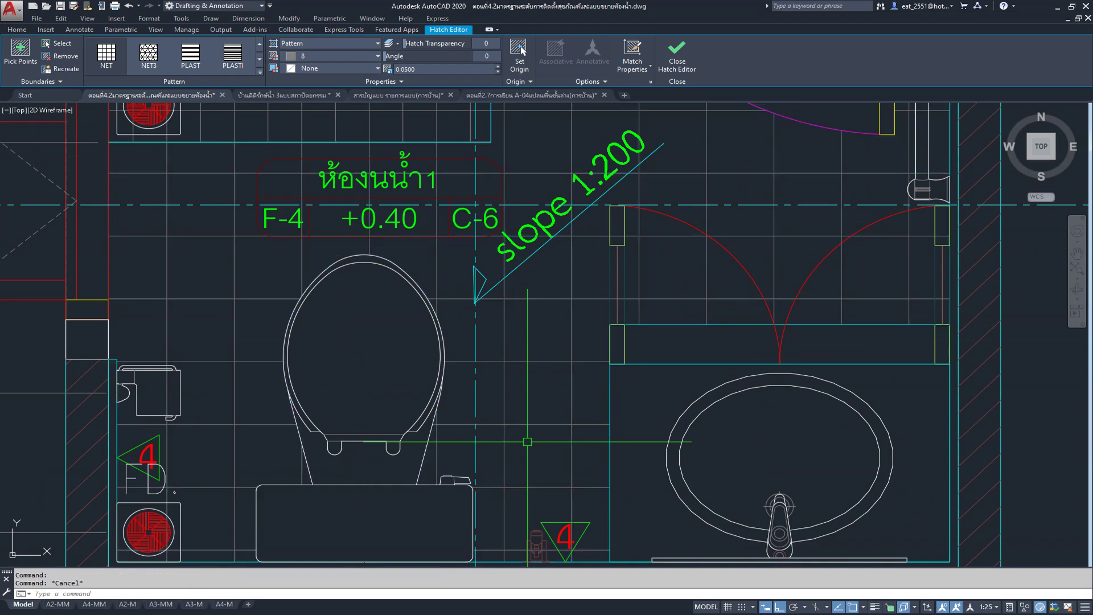
scroll(527, 442, down, 2)
scroll(547, 383, up, 1)
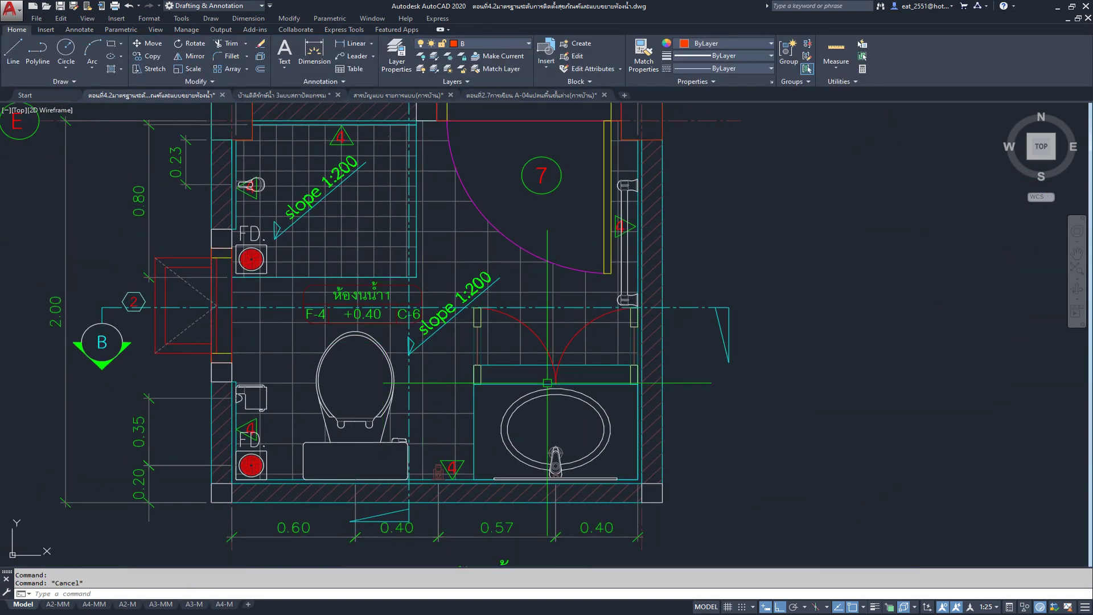
scroll(547, 382, down, 1)
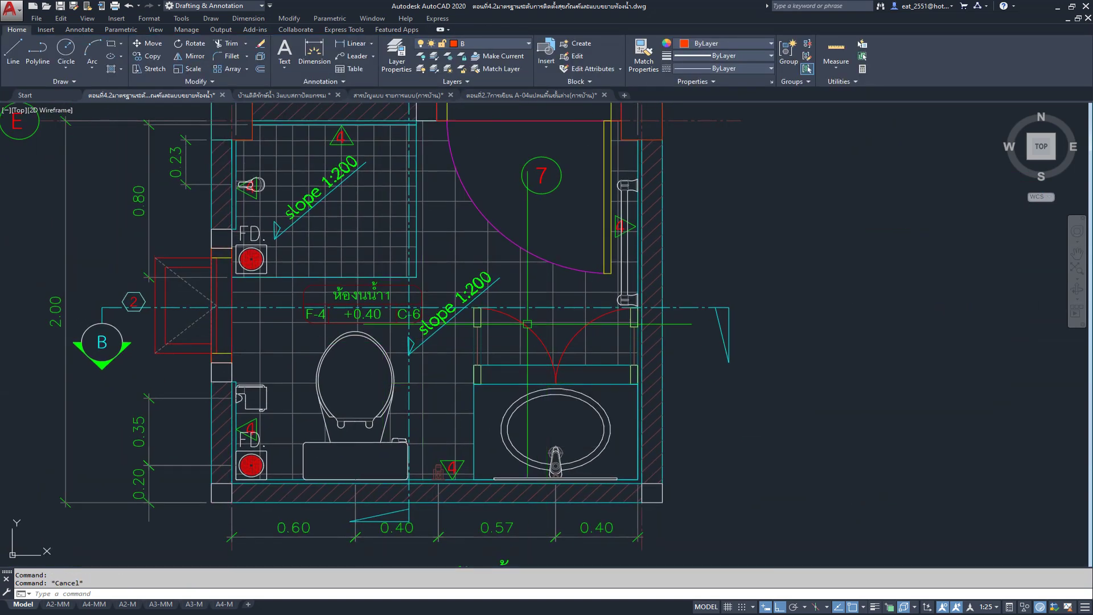
scroll(547, 383, down, 1)
scroll(624, 293, down, 1)
mouse_move(624, 292)
middle_down()
mouse_move(508, 256)
mouse_move(563, 314)
middle_up()
scroll(508, 255, down, 2)
scroll(538, 313, up, 1)
scroll(632, 358, up, 2)
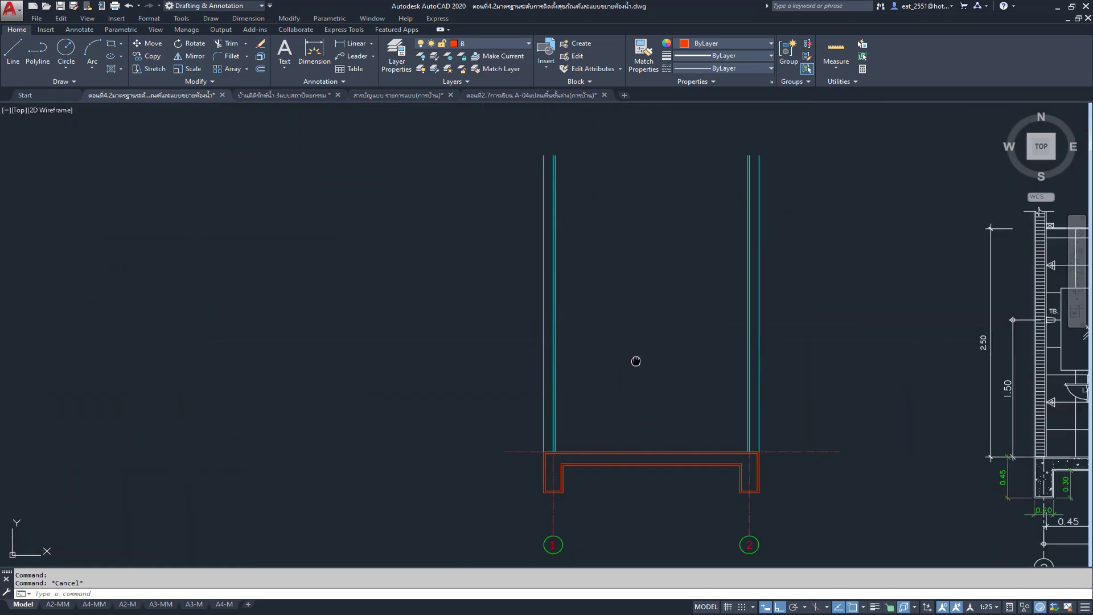
Step: Copy the dash-dot level line 2.5 units straight up, between the two wall pairs
mouse_move(639, 339)
middle_down()
mouse_move(463, 336)
mouse_move(505, 305)
middle_up()
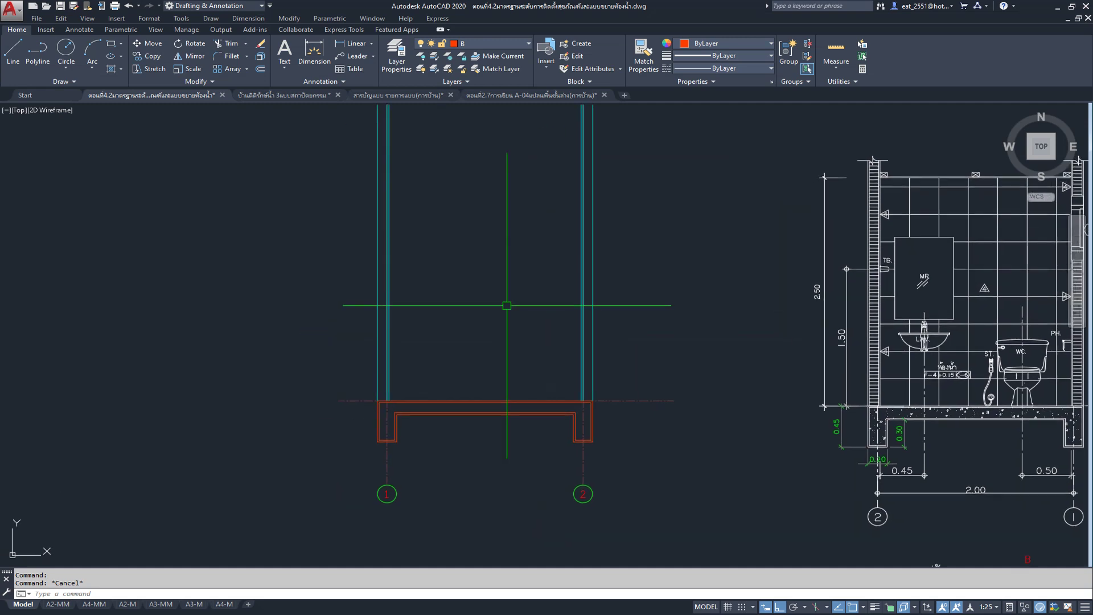
scroll(476, 300, down, 2)
scroll(504, 319, up, 2)
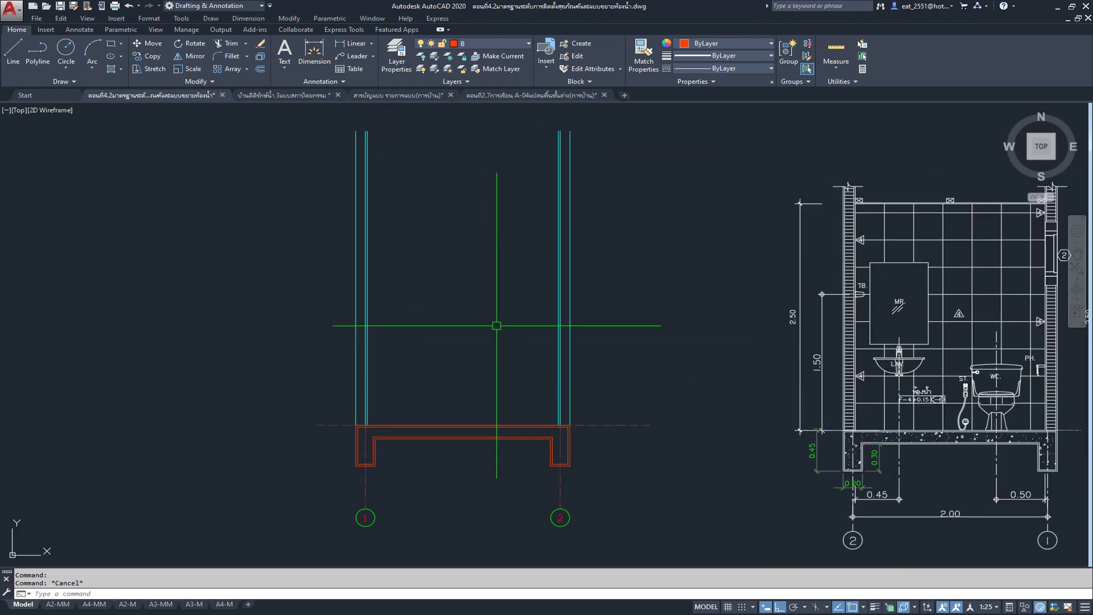
click(334, 426)
click(371, 458)
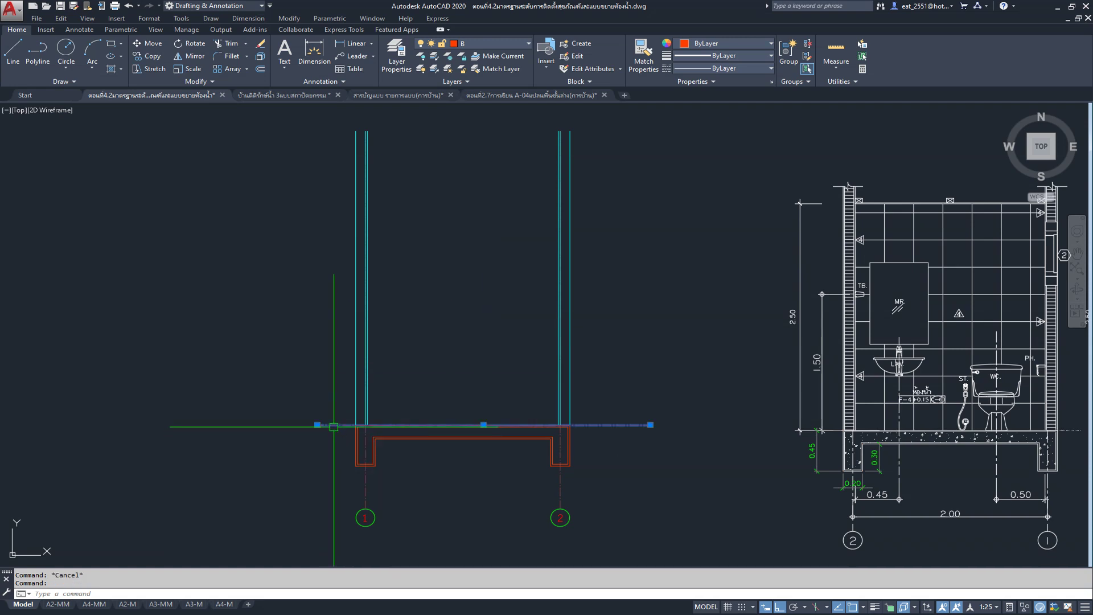
click(153, 64)
click(195, 385)
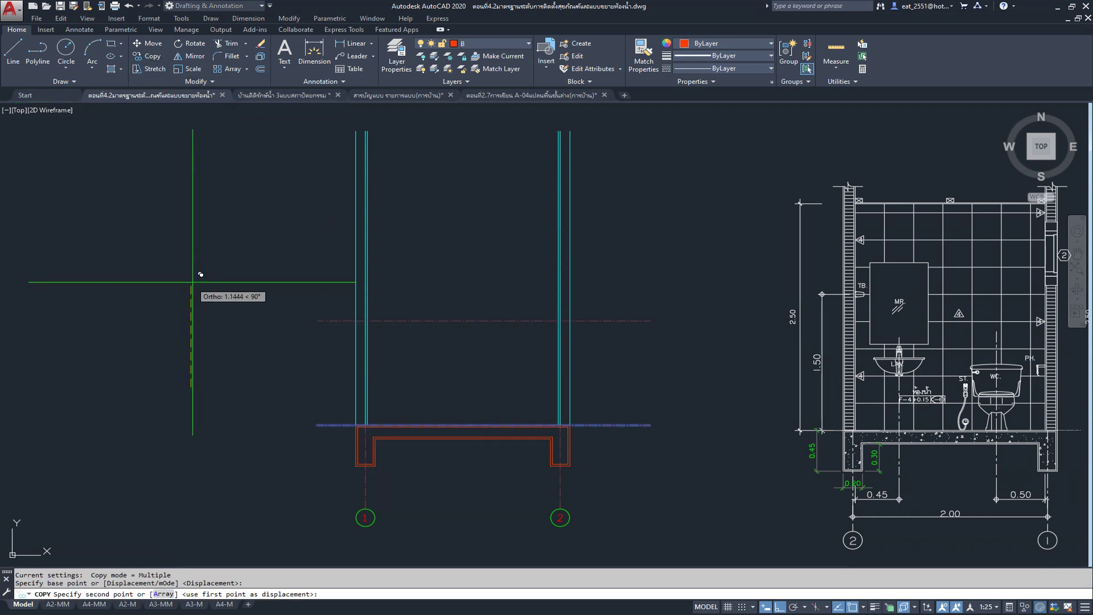
text(2.5)
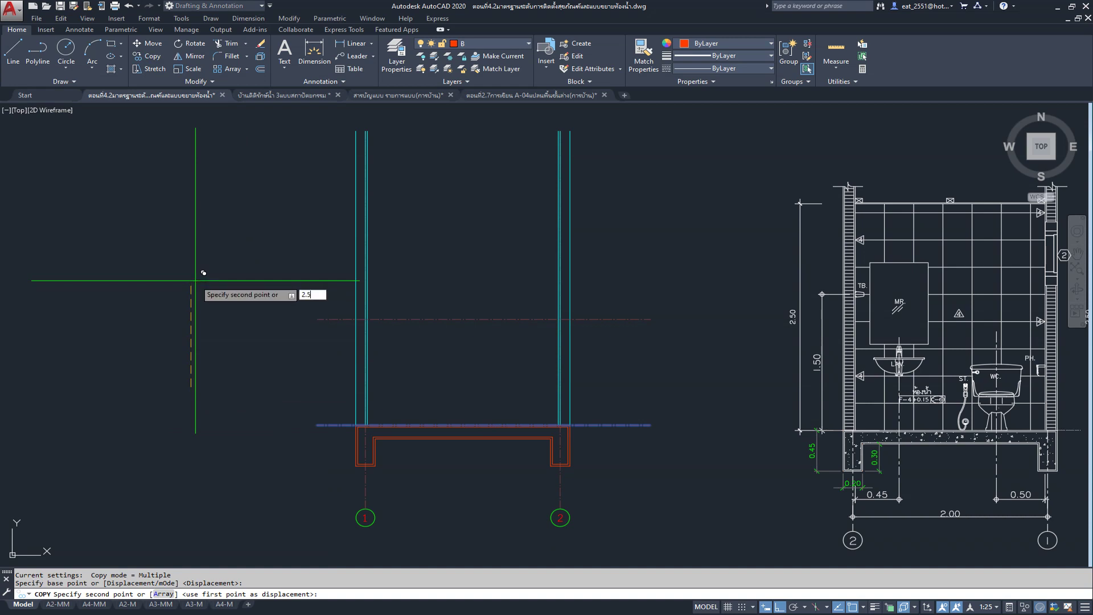
key(Return)
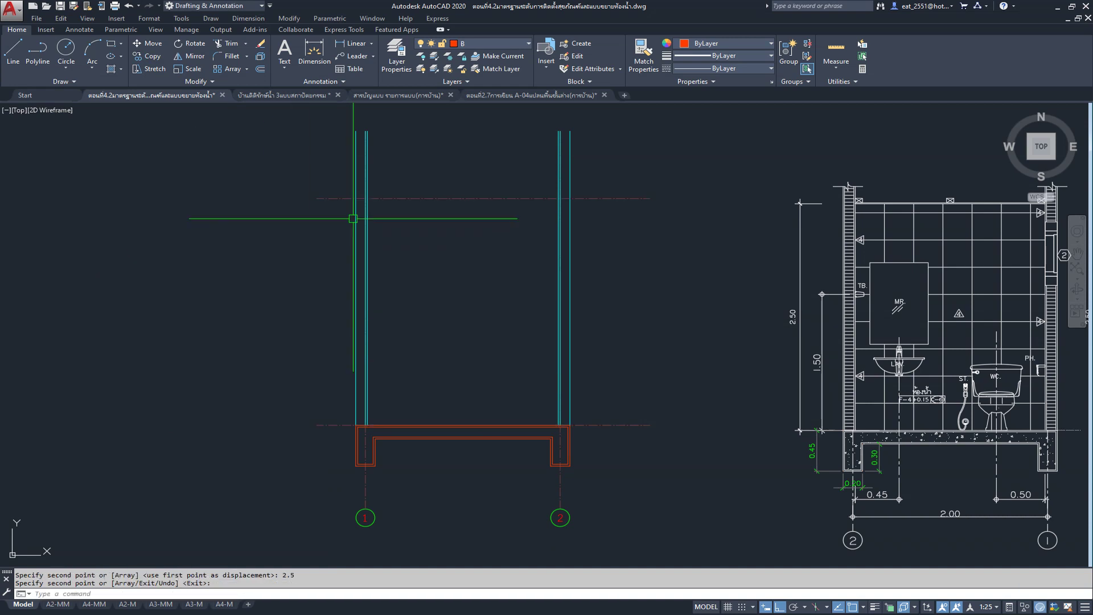
Step: Pan up the walls and across to the bathroom elevation detail
middle_drag(349, 220, 366, 310)
scroll(421, 265, up, 2)
scroll(421, 264, up, 1)
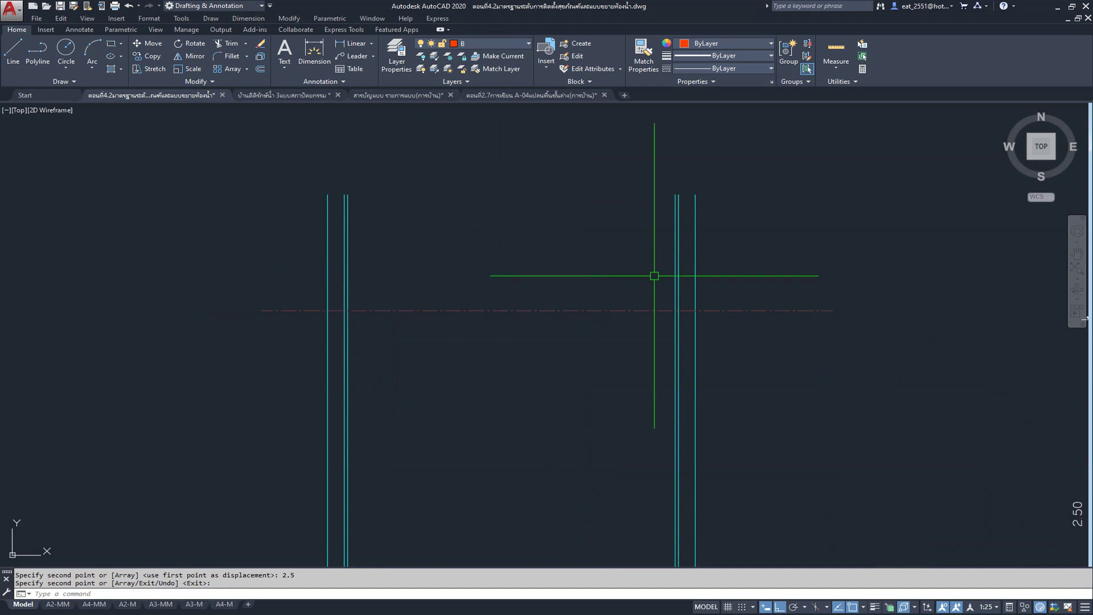
scroll(483, 227, down, 2)
middle_drag(940, 273, 756, 325)
scroll(688, 301, up, 2)
scroll(678, 302, down, 3)
scroll(228, 299, up, 3)
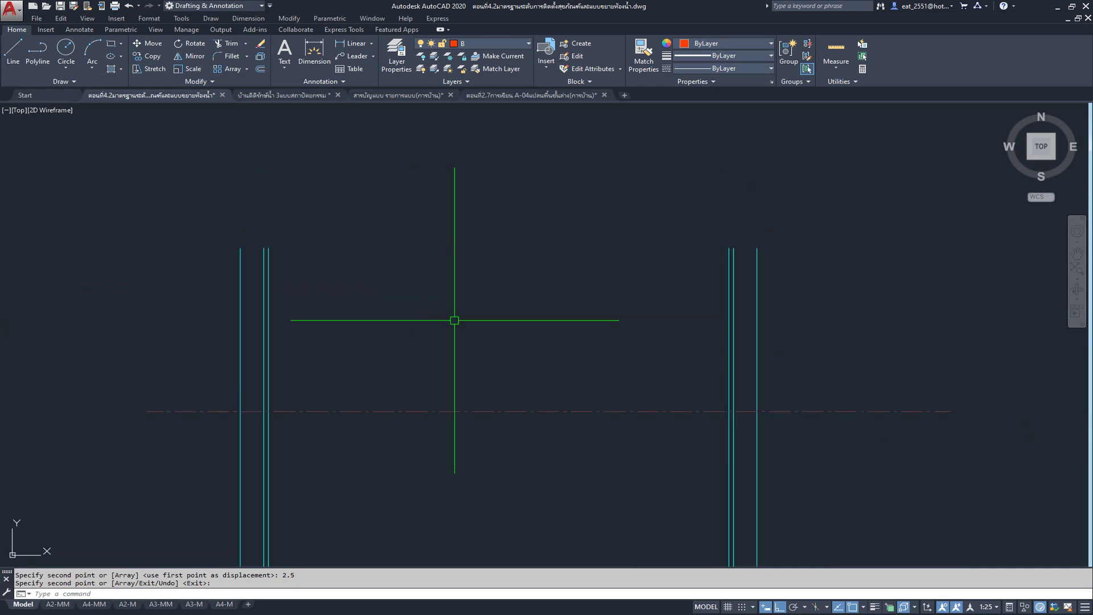
scroll(491, 408, down, 2)
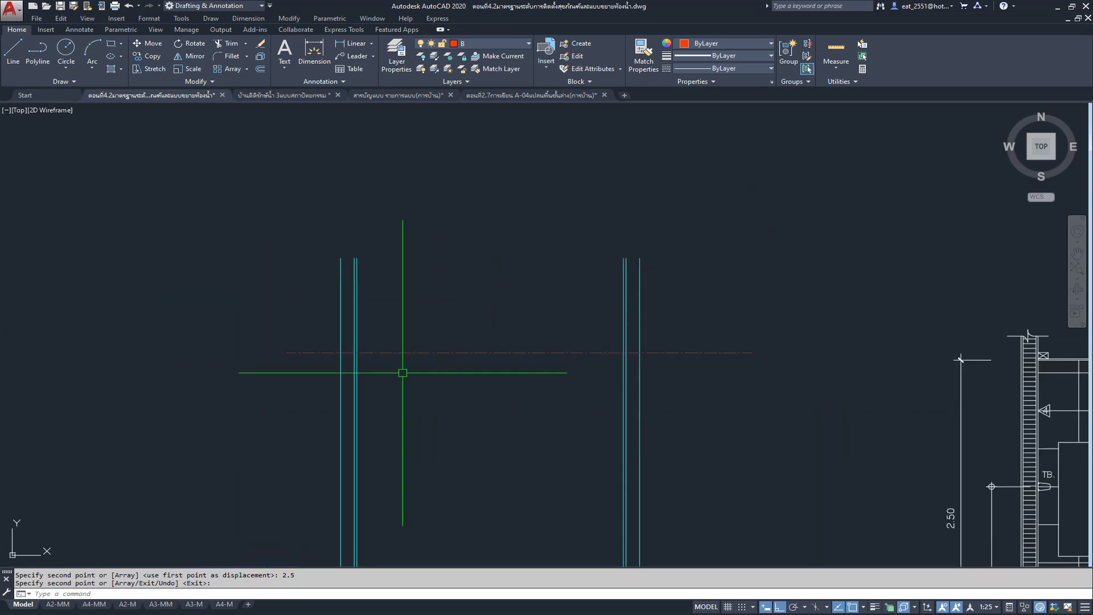
click(517, 50)
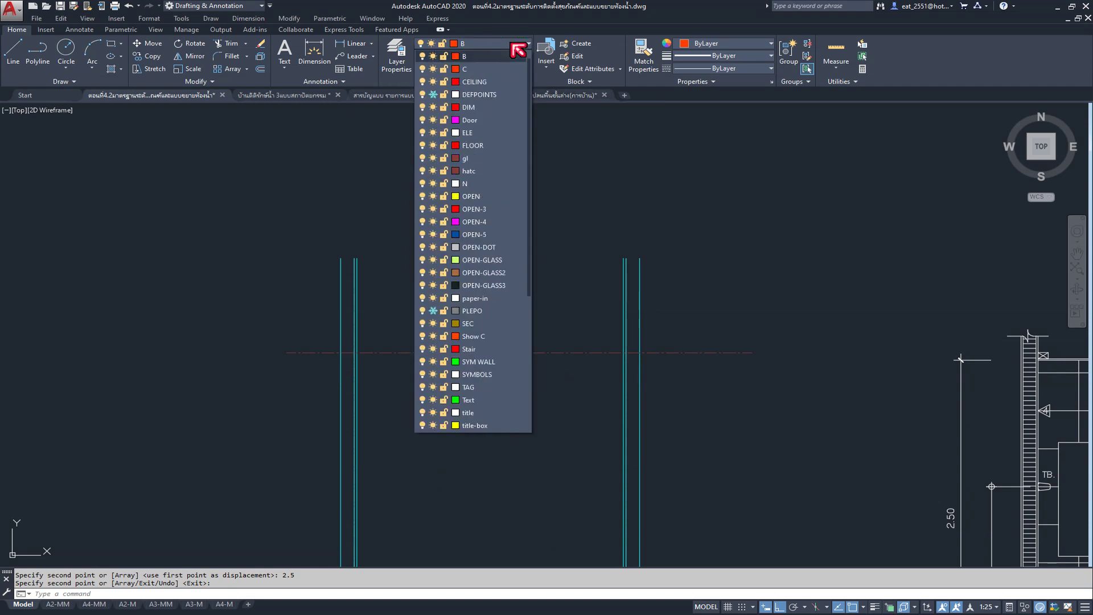
Step: Make layer 0 current and draw a first Express Tools break line in empty space
click(496, 47)
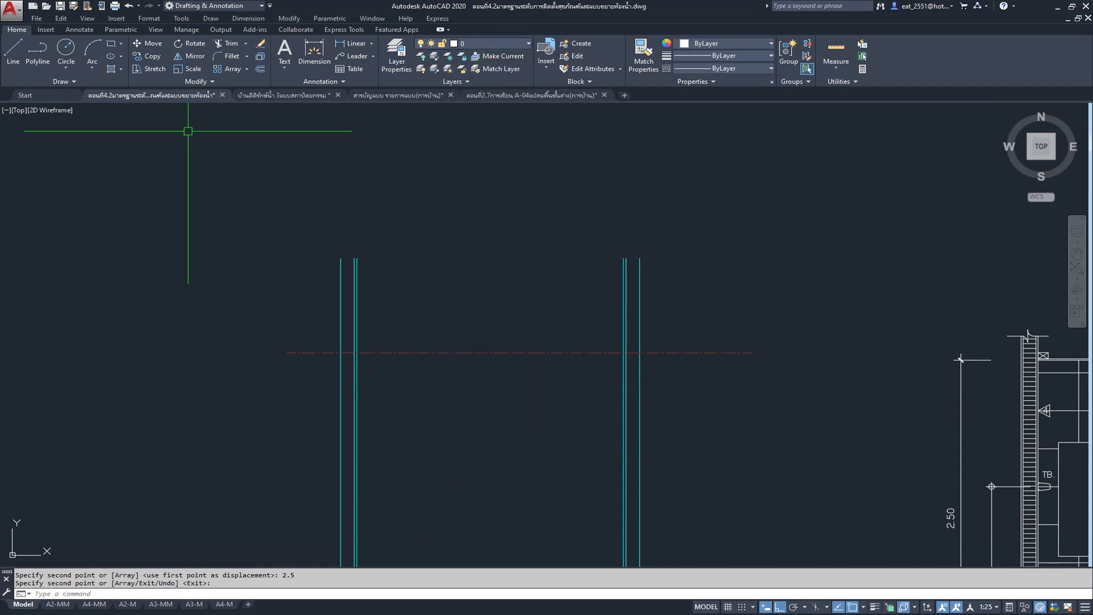
click(344, 30)
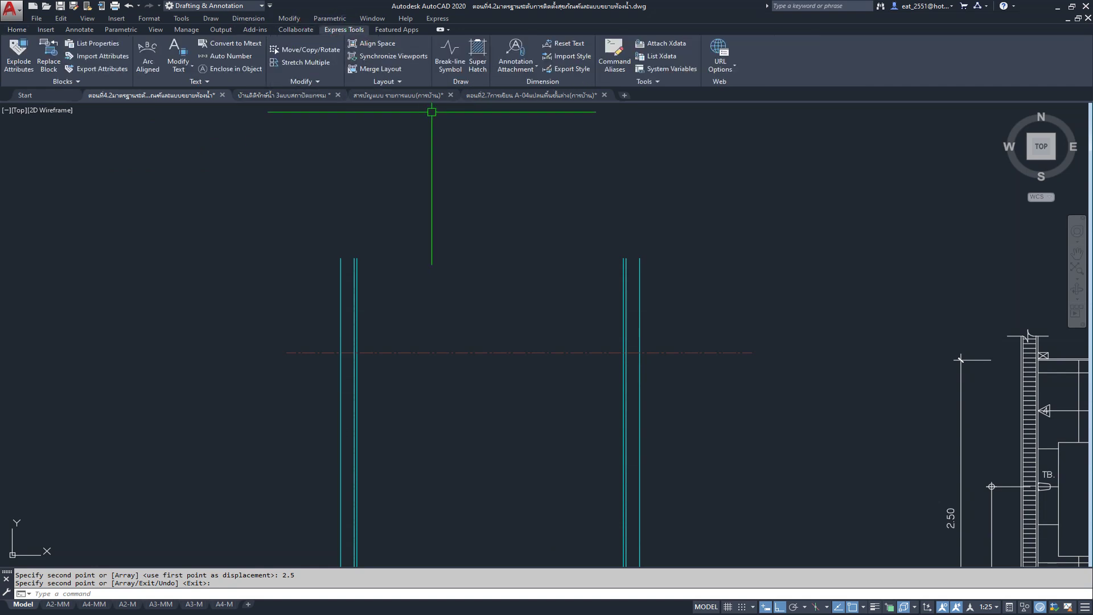
click(453, 49)
scroll(317, 334, up, 3)
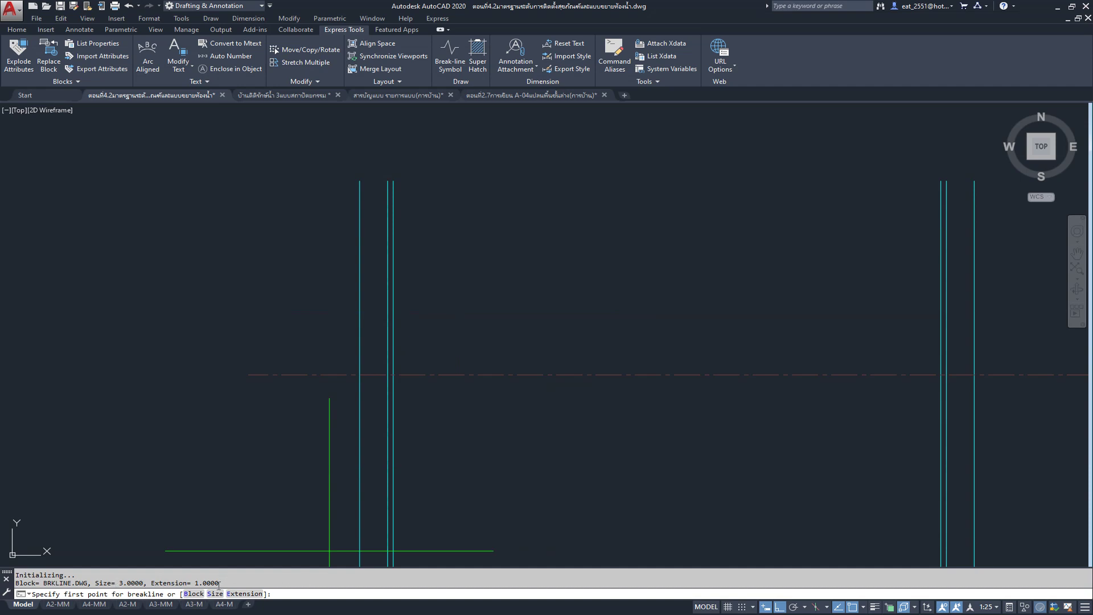
scroll(403, 508, down, 5)
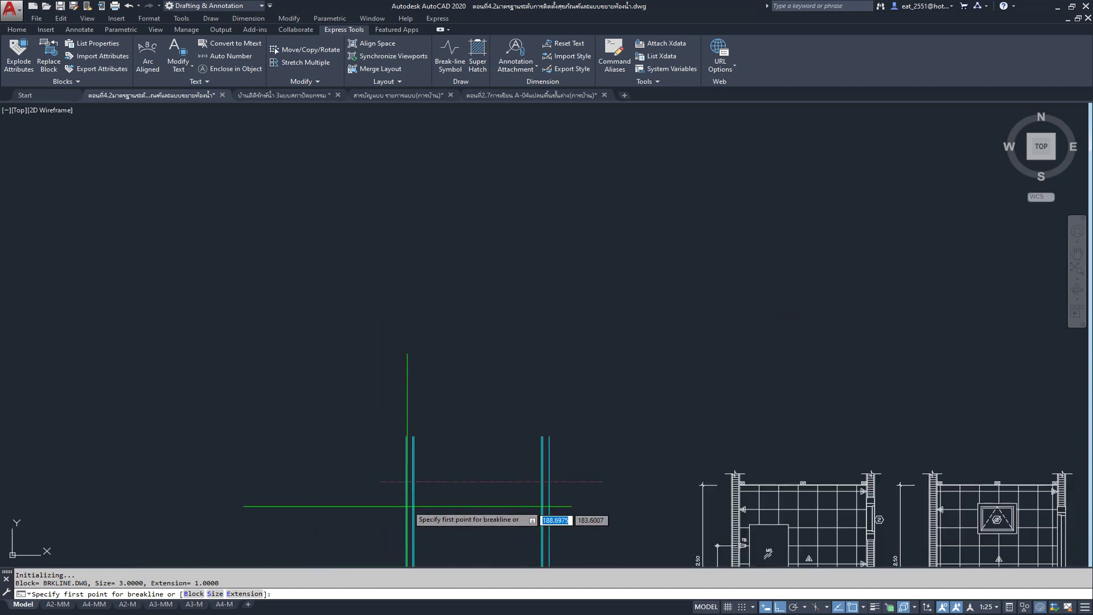
scroll(420, 439, down, 3)
click(433, 307)
click(618, 307)
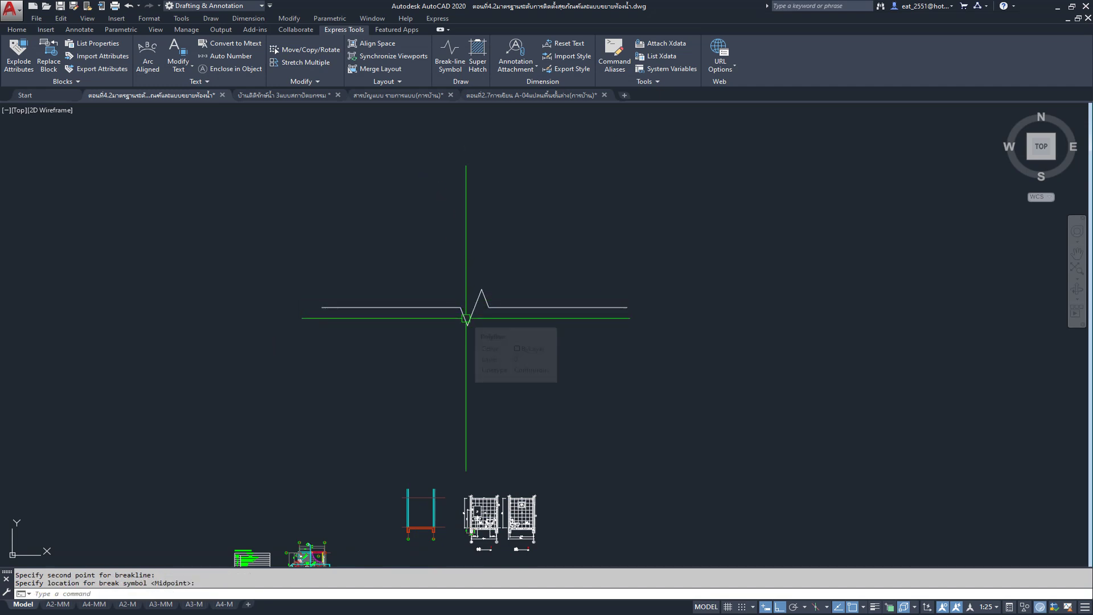
Step: Place the first zigzag at its midpoint and draw a second, shorter break line below
scroll(466, 318, up, 3)
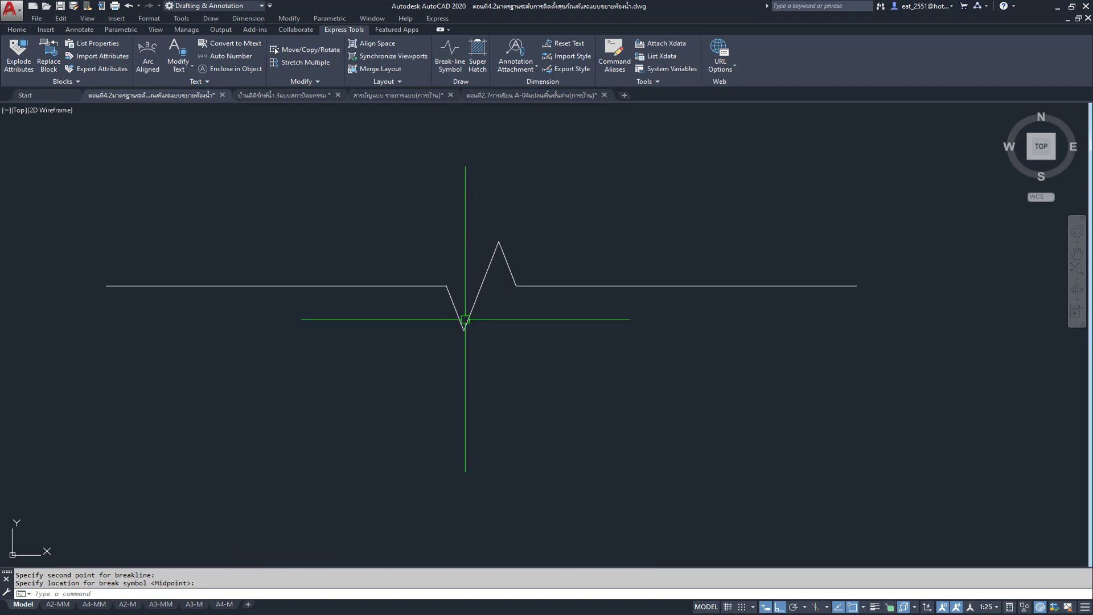
scroll(480, 292, down, 1)
mouse_move(495, 243)
middle_down()
mouse_move(493, 287)
mouse_move(515, 251)
middle_up()
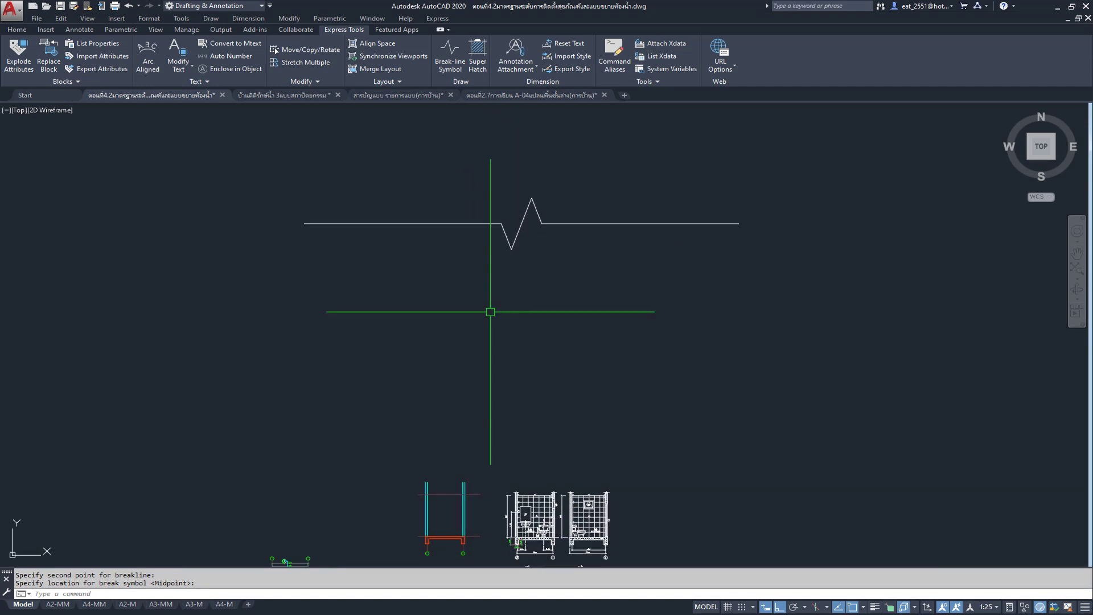
key(Return)
click(453, 330)
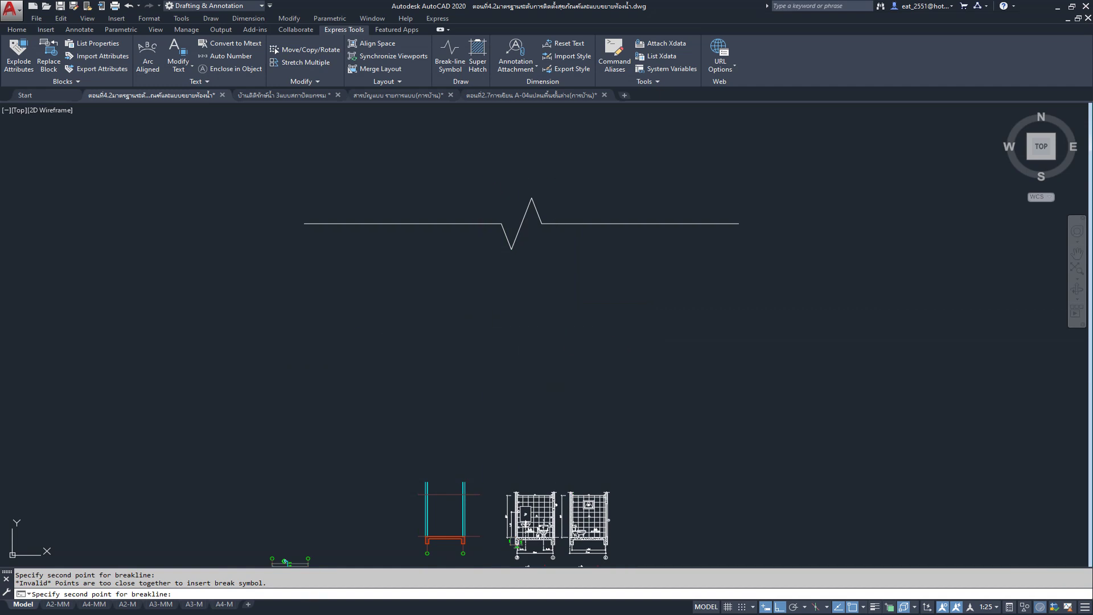
click(555, 332)
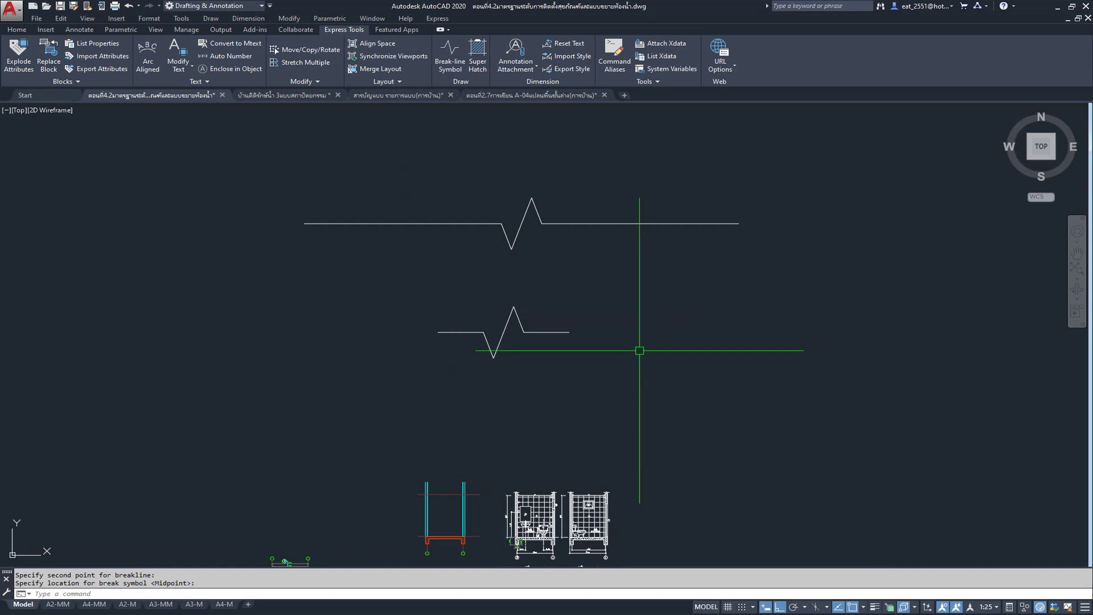
click(370, 336)
key(Return)
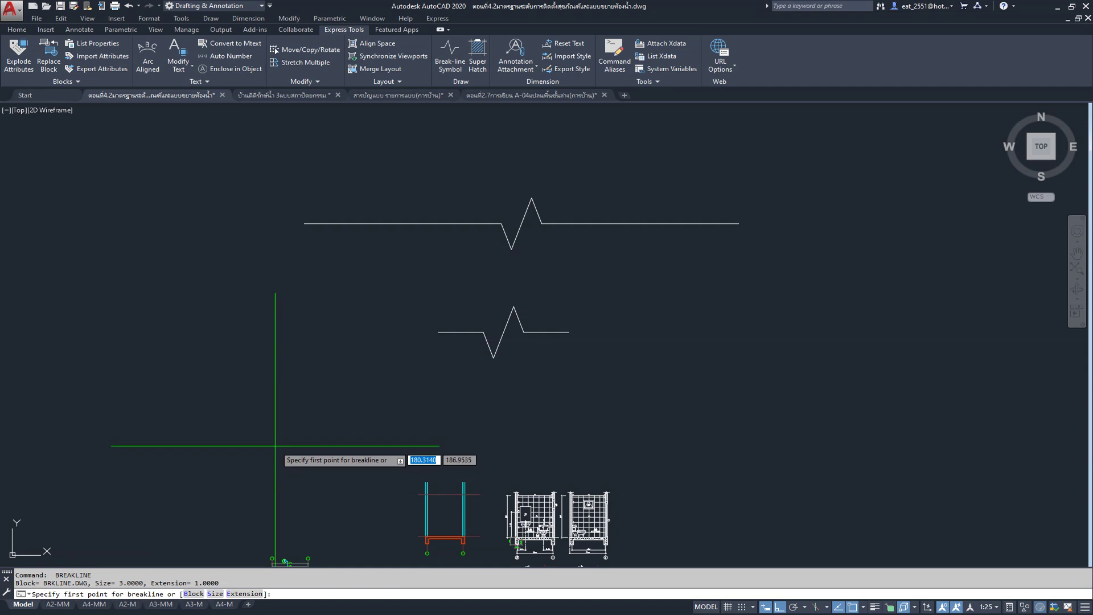
Step: Set the break-line symbol size to 0.5 and the extension distance to 0.1
click(215, 594)
scroll(487, 309, up, 4)
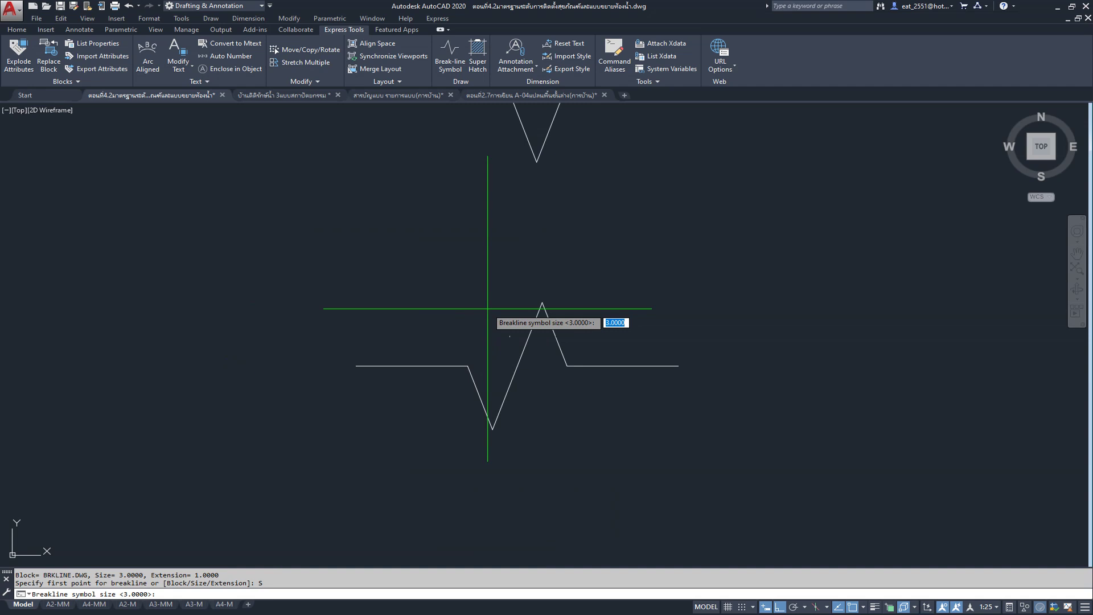
key(Return)
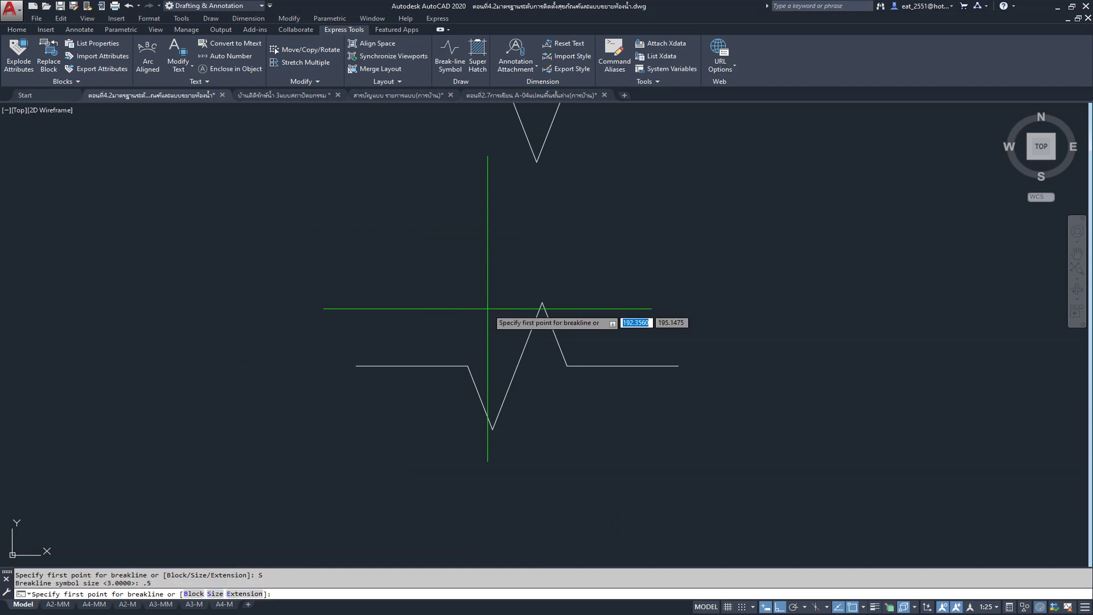
click(239, 593)
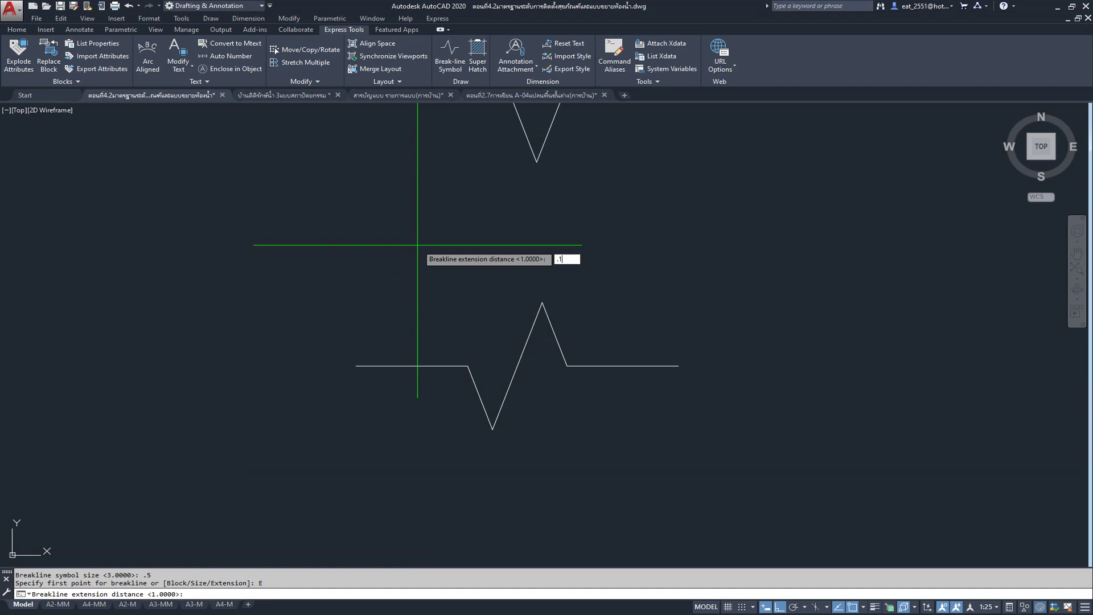
key(Return)
Step: Draw two smaller trial break lines, one long and one short, each with a mid zigzag
click(314, 245)
click(643, 249)
scroll(478, 250, up, 3)
click(478, 249)
scroll(479, 250, down, 2)
key(Return)
click(435, 342)
click(534, 341)
click(484, 342)
scroll(509, 290, up, 2)
scroll(505, 339, down, 1)
scroll(497, 344, up, 2)
scroll(504, 262, down, 2)
scroll(481, 324, up, 2)
scroll(474, 361, up, 5)
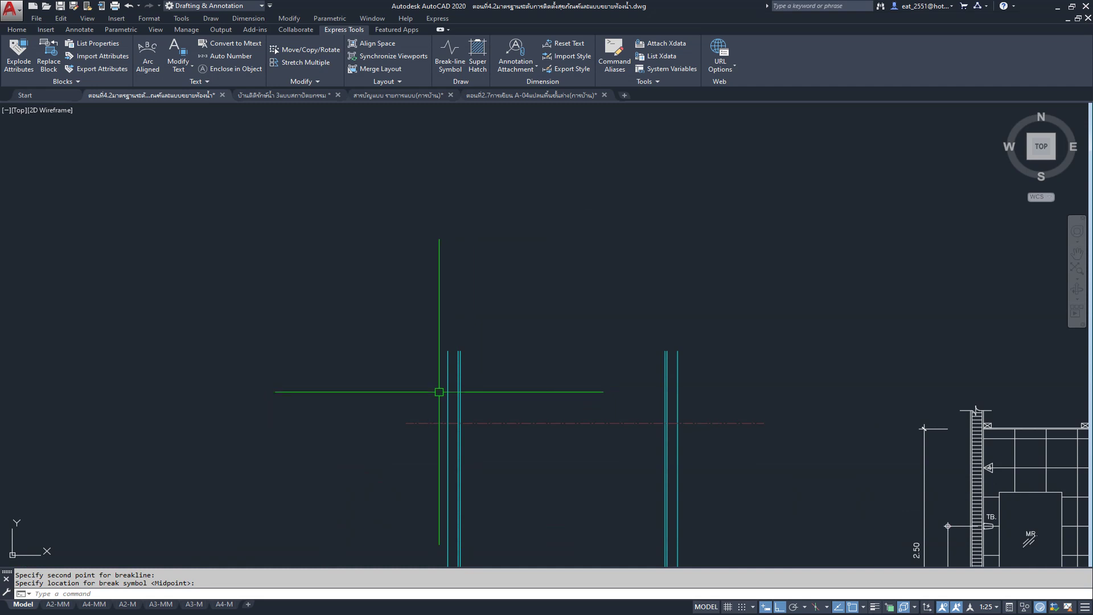
Step: Restart the break-line command with a 0.1 symbol size
scroll(438, 391, down, 3)
scroll(439, 392, up, 5)
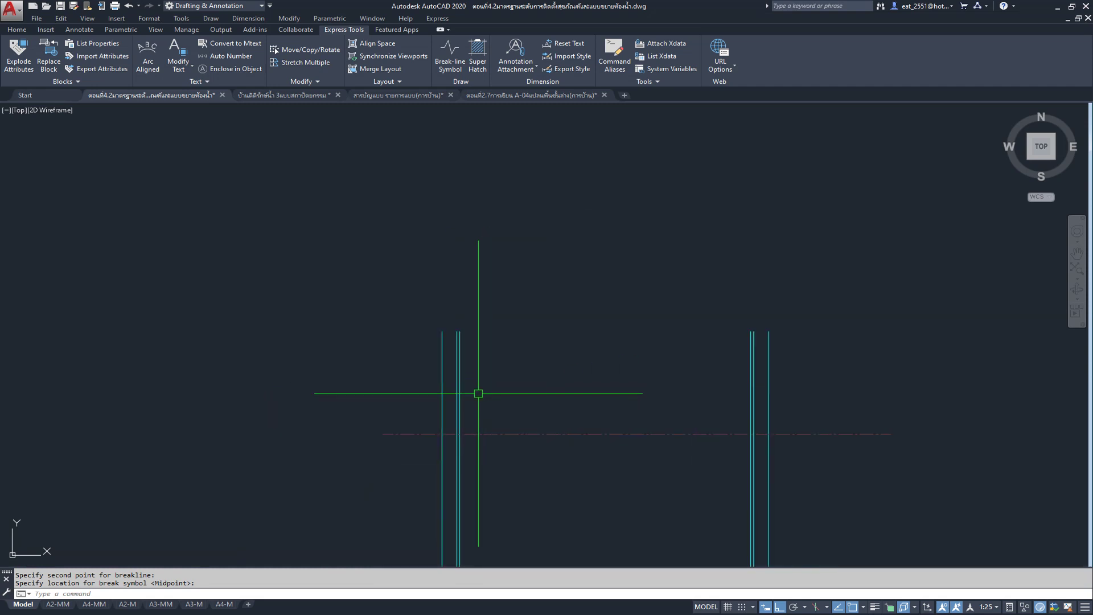
key(Return)
scroll(458, 413, up, 4)
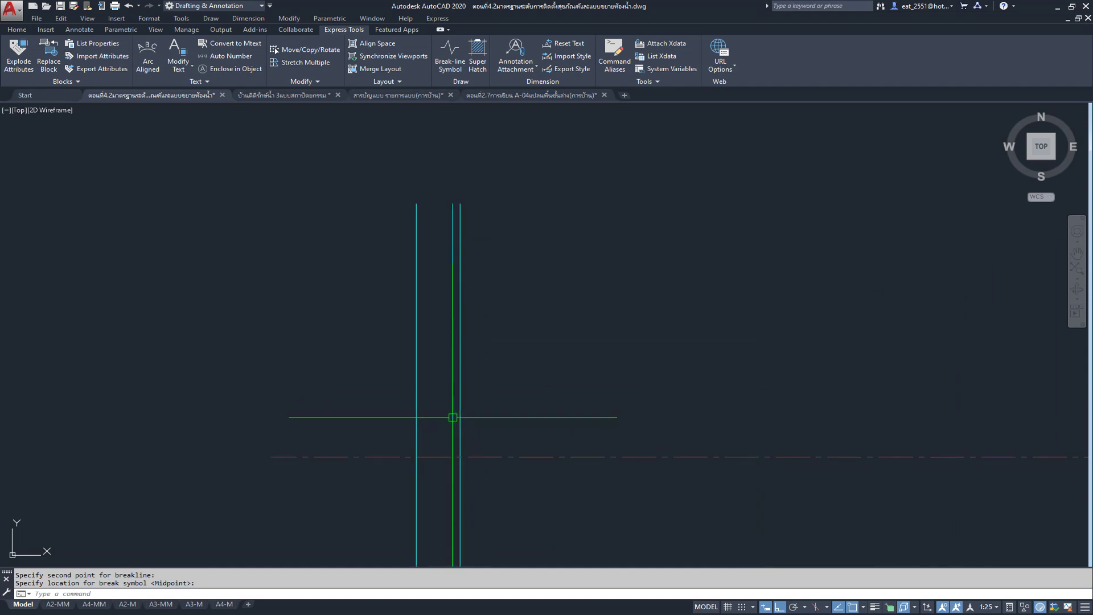
key(Return)
double_click(399, 353)
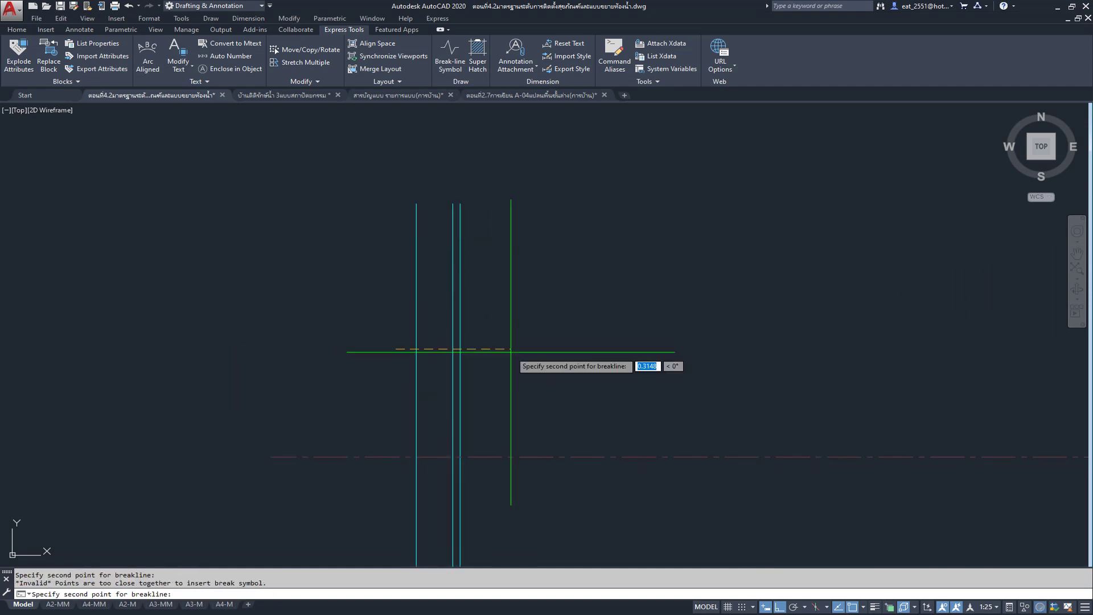
key(Escape)
key(Return)
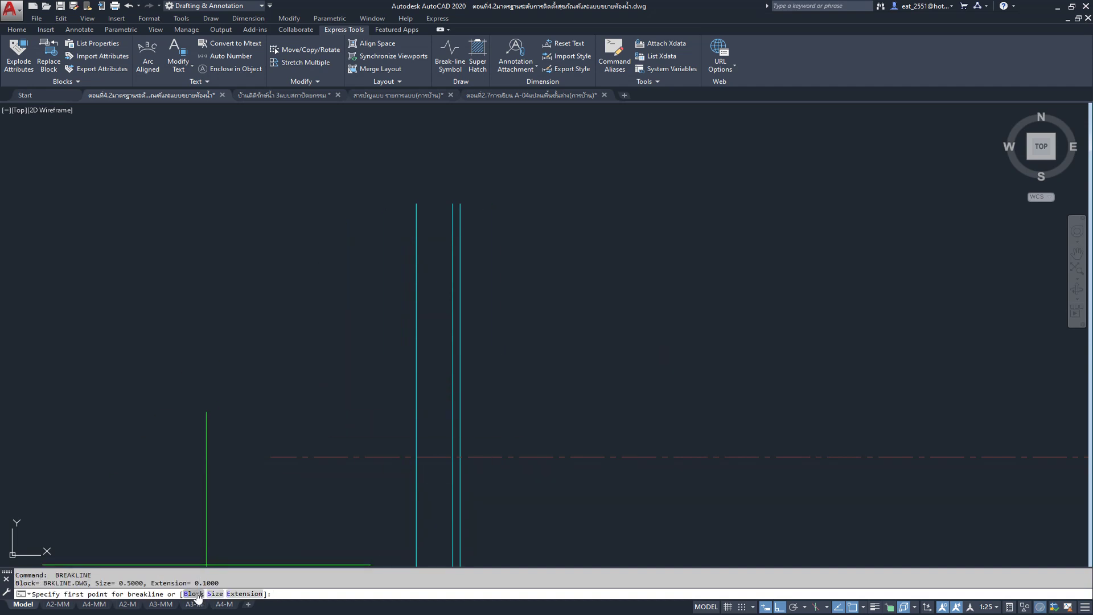
click(215, 594)
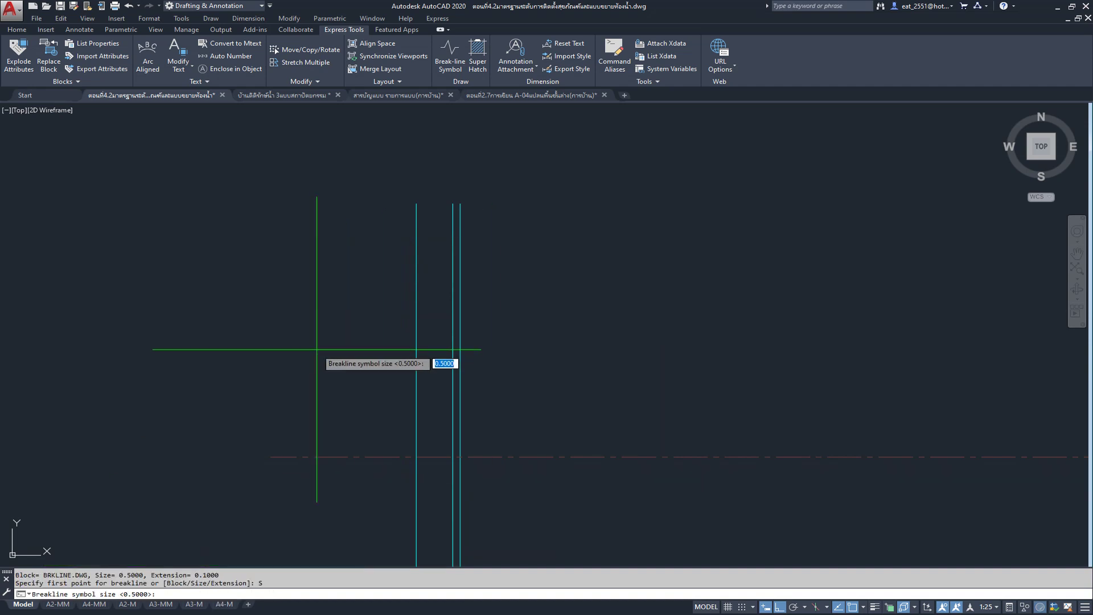
key(Return)
text(.01)
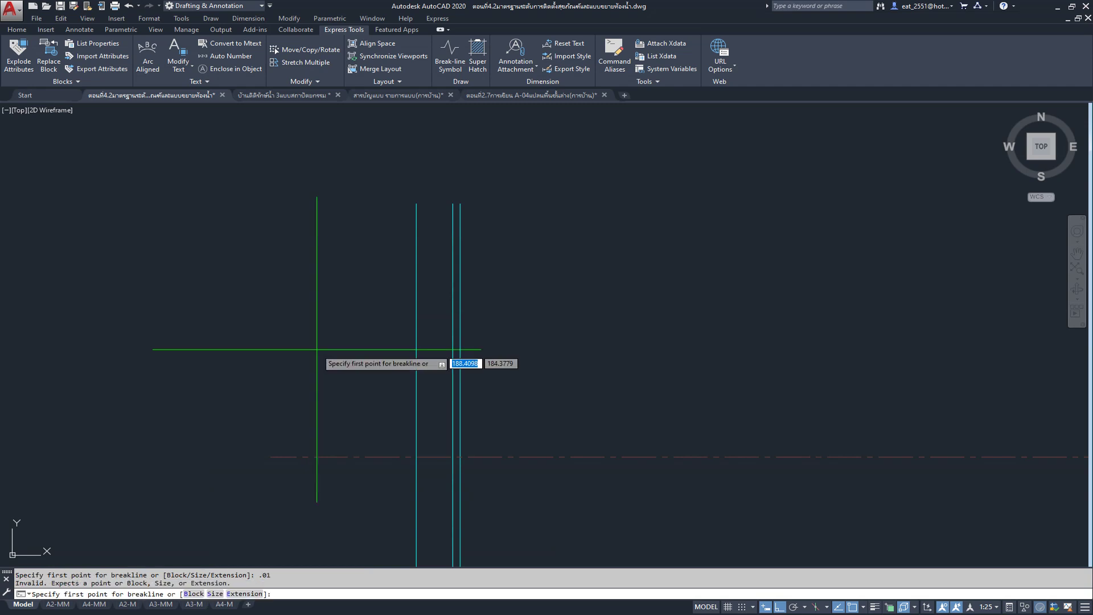
key(Return)
Step: Draw a long break line above the left wall and a short one across the wall
click(227, 187)
click(665, 190)
click(430, 190)
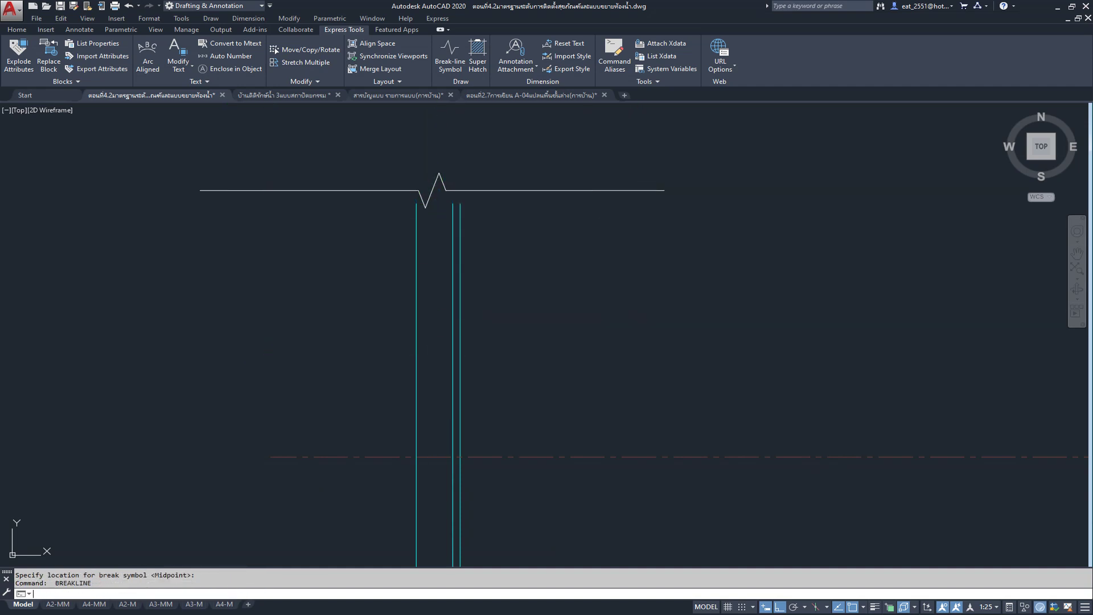
key(Return)
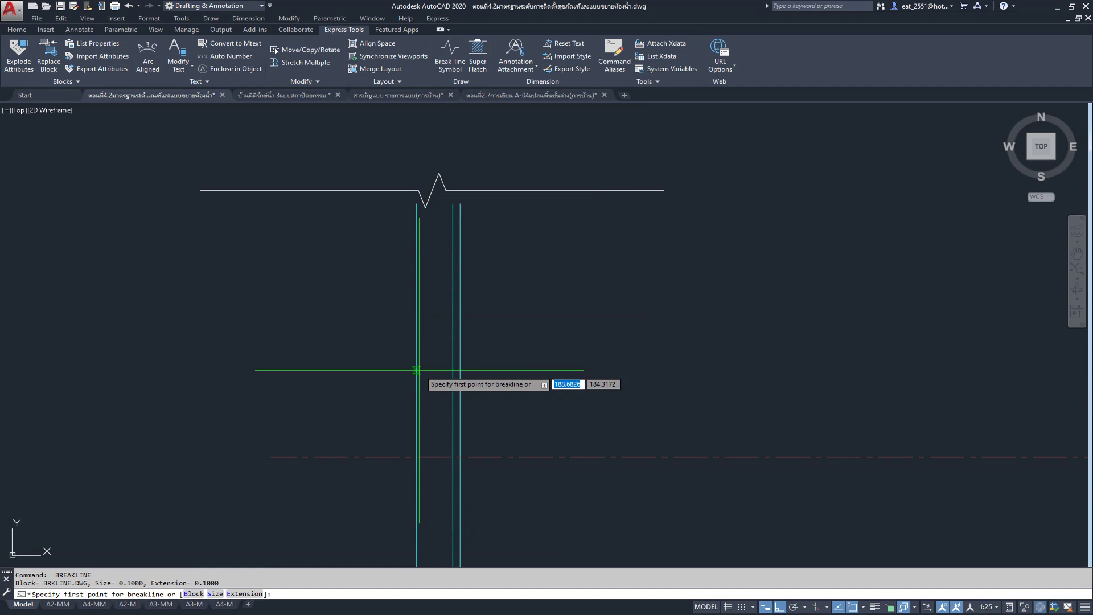
click(416, 368)
click(460, 368)
key(Return)
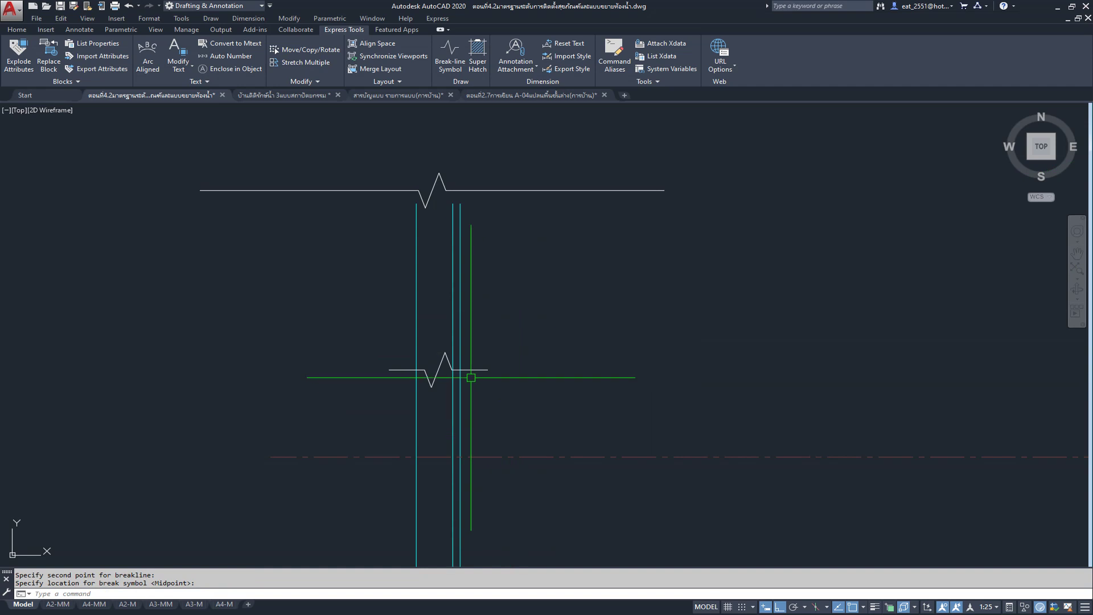
Step: Crossing-select the earlier trial break lines and delete them
click(342, 150)
click(329, 382)
scroll(361, 362, down, 7)
scroll(391, 341, down, 5)
click(612, 225)
click(322, 437)
key(Delete)
scroll(481, 534, up, 5)
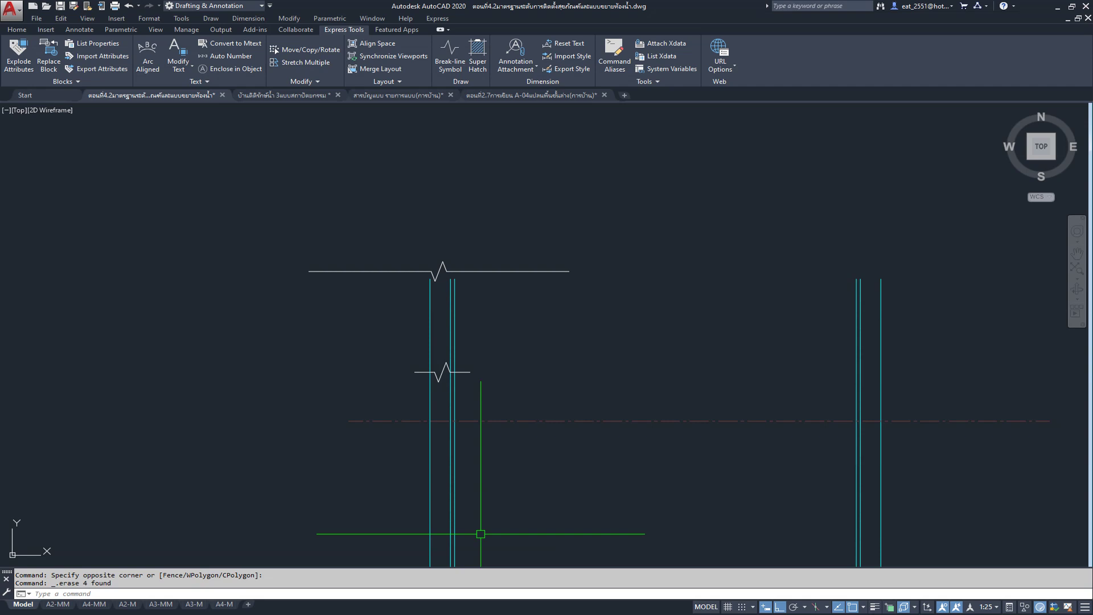
Step: Delete the extra long break-line symbol
click(520, 237)
click(503, 281)
key(Delete)
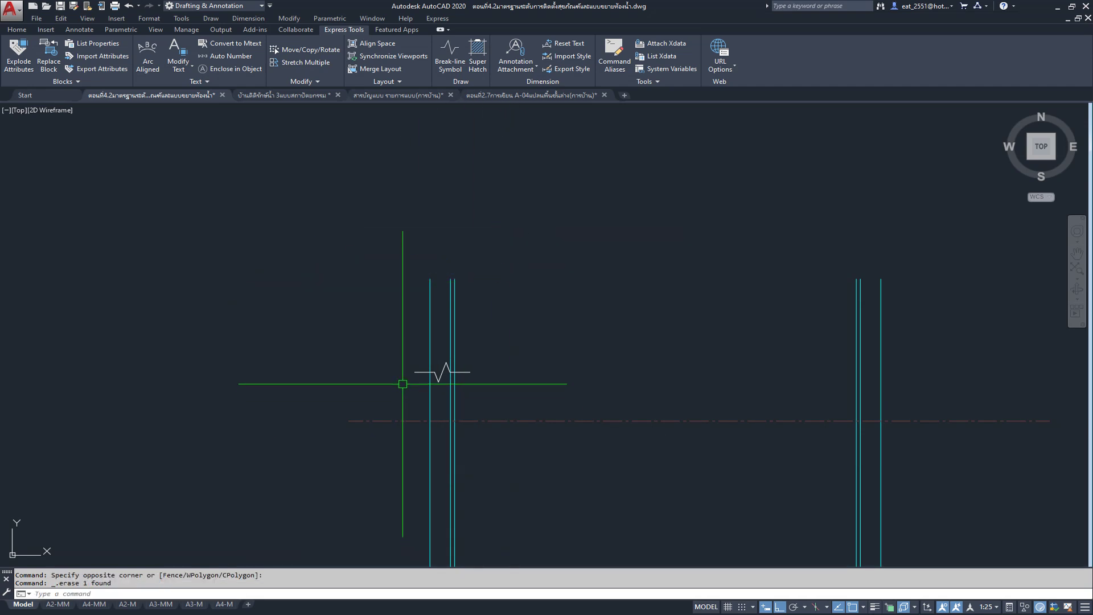
scroll(436, 374, up, 4)
Step: Copy the small break line from the left wall onto the right wall at the same height
click(397, 365)
click(14, 30)
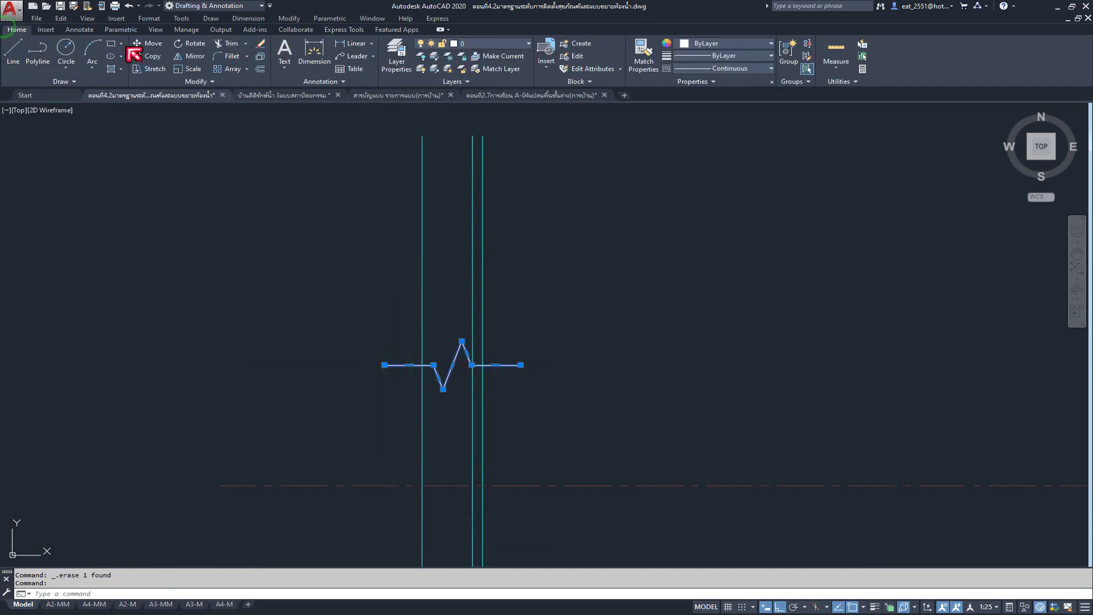
click(149, 56)
click(422, 365)
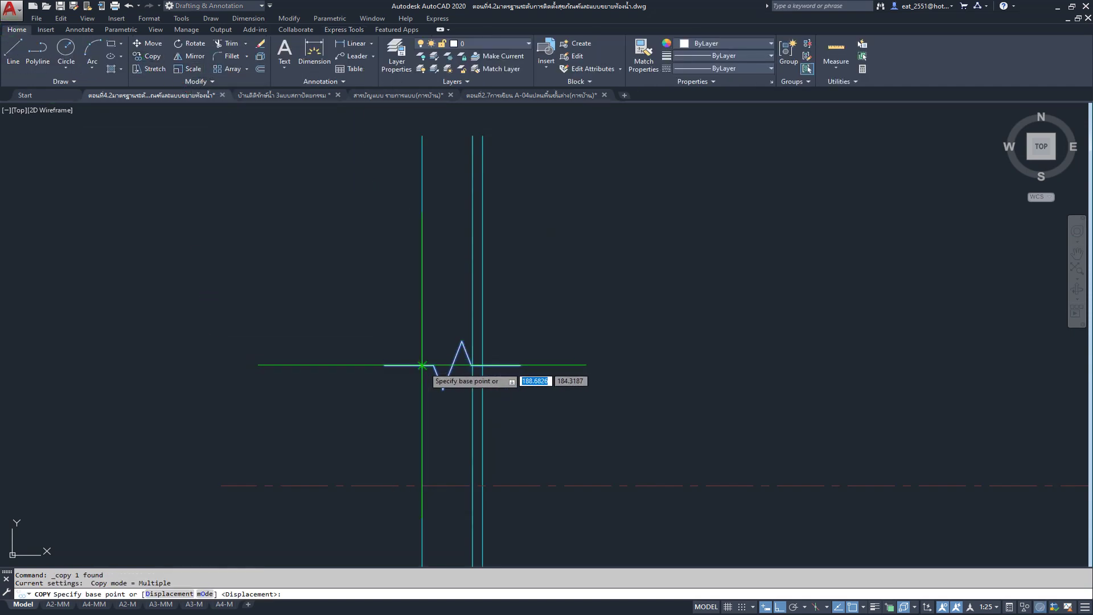
scroll(430, 357, down, 4)
scroll(793, 364, up, 4)
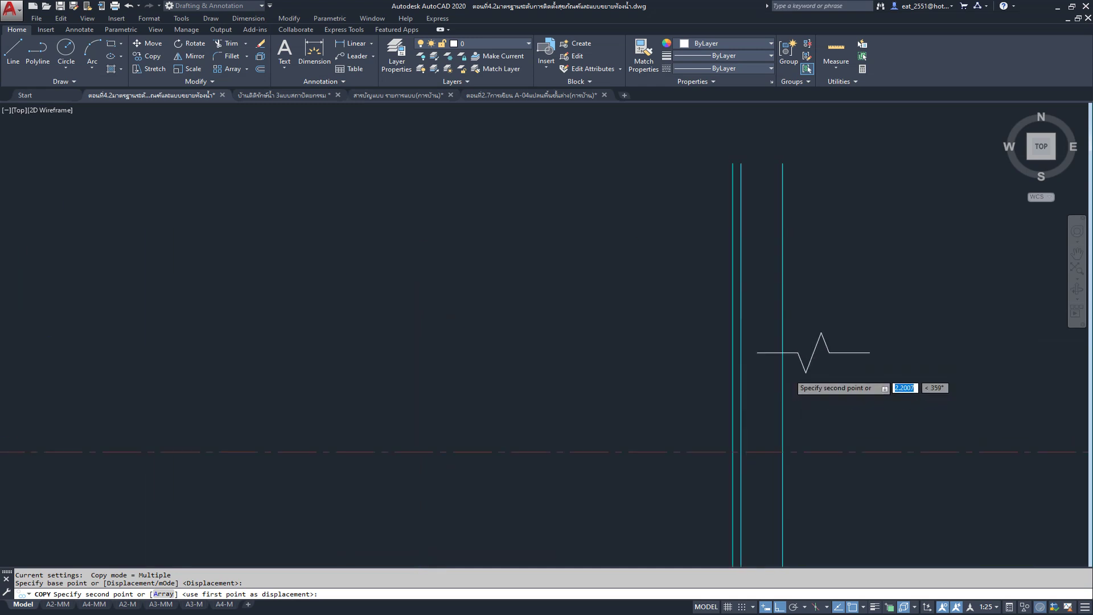
click(729, 345)
scroll(730, 421, down, 3)
key(Escape)
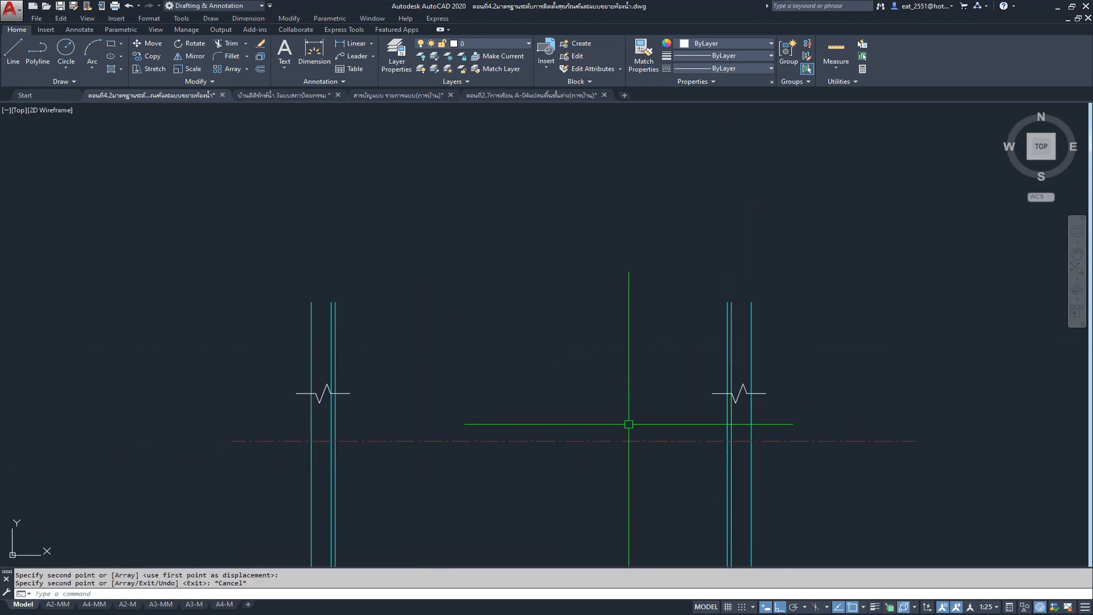
Step: Trim the left wall's lines above its break line
click(230, 45)
scroll(335, 380, up, 5)
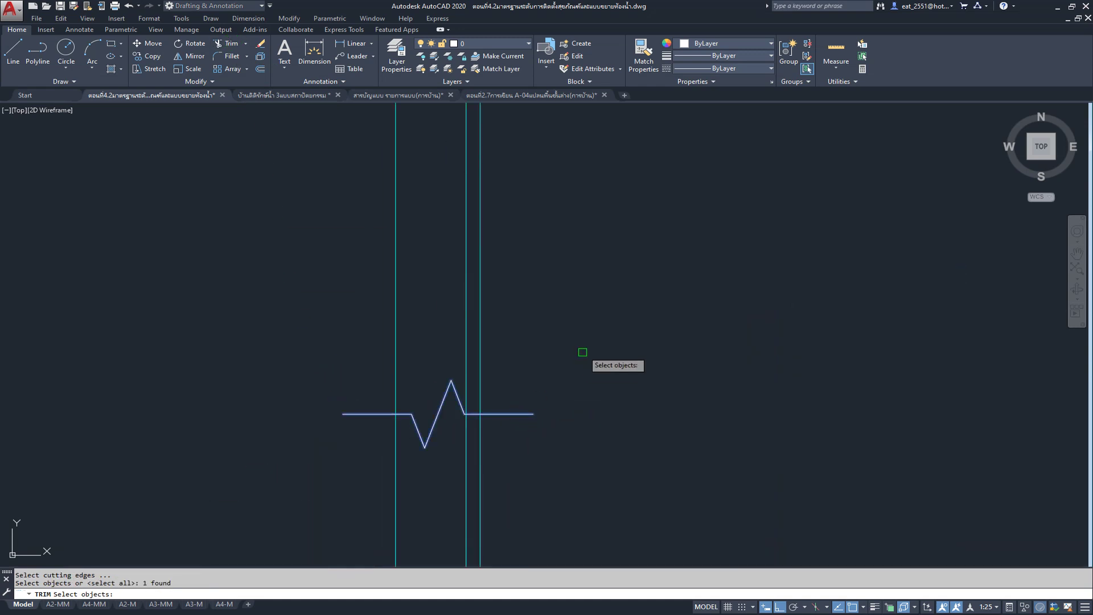
key(Return)
click(655, 188)
click(225, 239)
scroll(195, 268, down, 3)
Step: Trim the right wall's lines above its break line
key(Return)
key(Return)
key(Return)
click(715, 242)
click(556, 254)
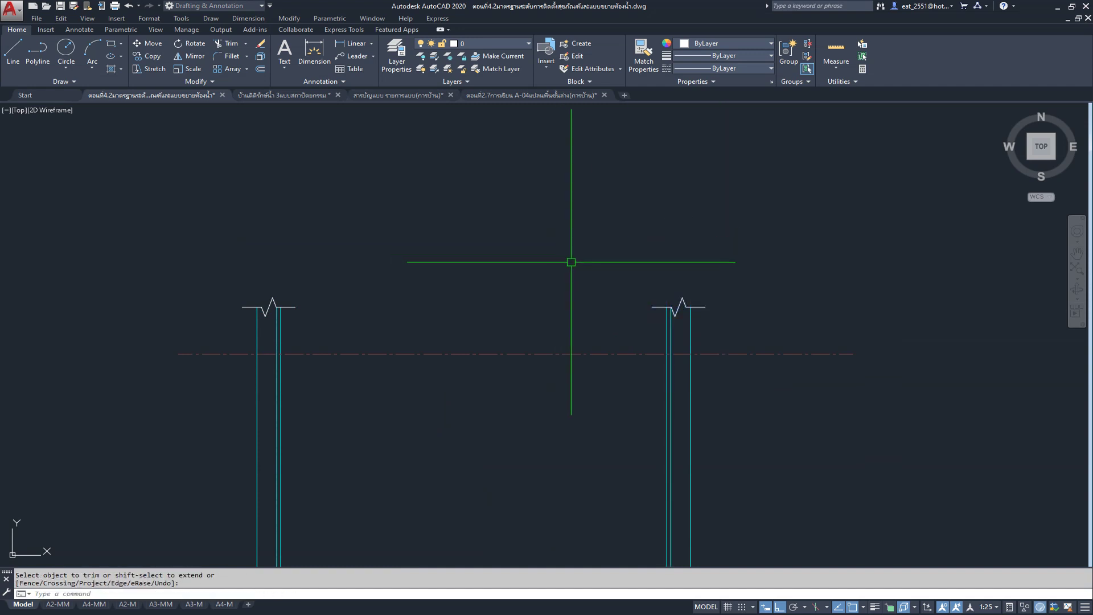
scroll(569, 258, down, 4)
scroll(558, 327, up, 2)
scroll(558, 331, up, 1)
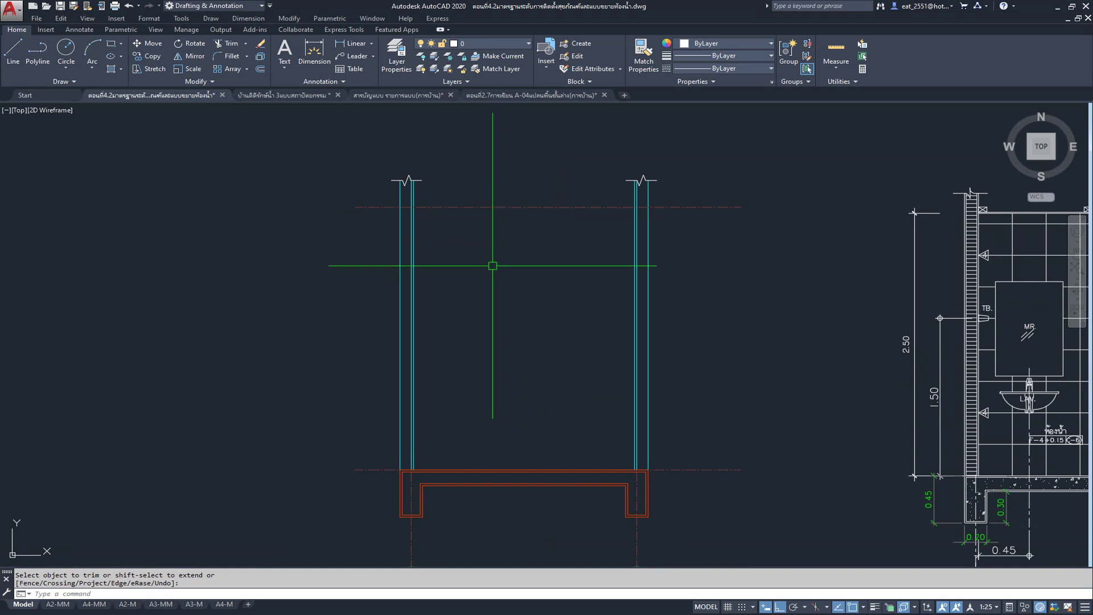
scroll(492, 265, down, 2)
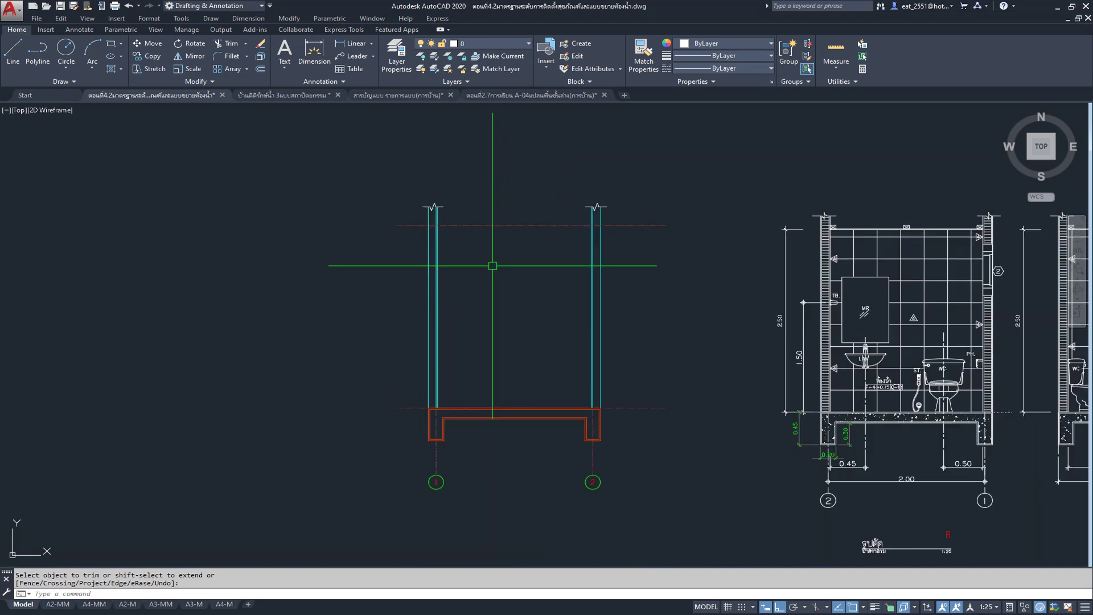
Step: Pan and zoom to the bathroom elevation's dimensions
scroll(911, 432, up, 4)
mouse_move(623, 215)
middle_down()
mouse_move(618, 312)
mouse_move(666, 252)
middle_up()
scroll(666, 252, up, 1)
scroll(673, 246, down, 2)
scroll(675, 245, up, 2)
scroll(677, 246, down, 1)
scroll(678, 247, down, 4)
scroll(655, 246, down, 5)
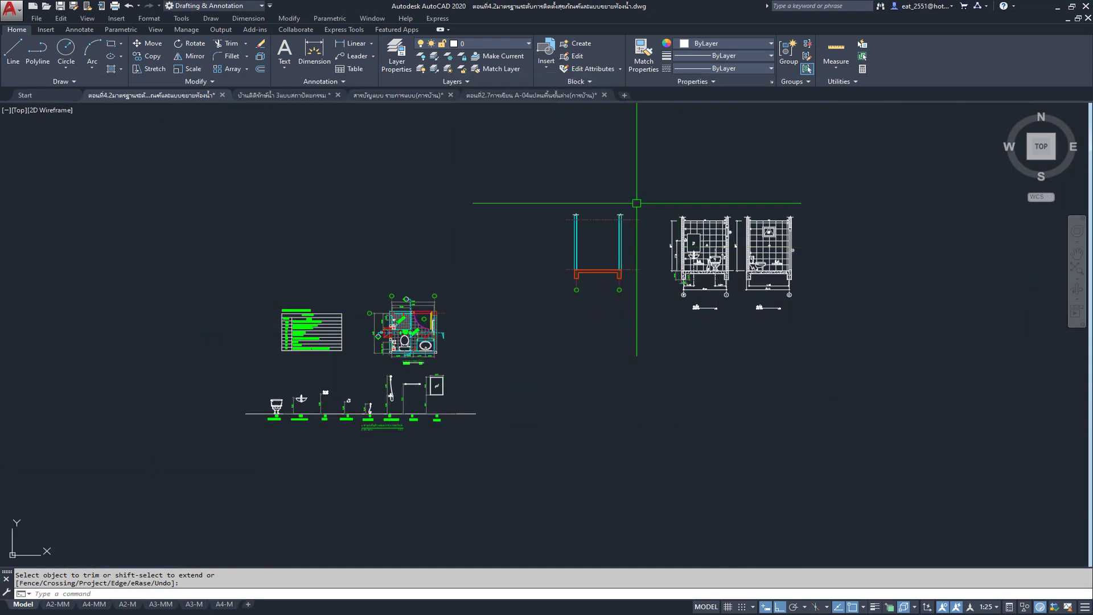
Step: Switch to the house drawing and zoom in on the WC, LAV and lower dimensions
click(298, 97)
scroll(471, 363, up, 2)
scroll(432, 318, up, 3)
scroll(433, 273, up, 3)
scroll(433, 257, up, 2)
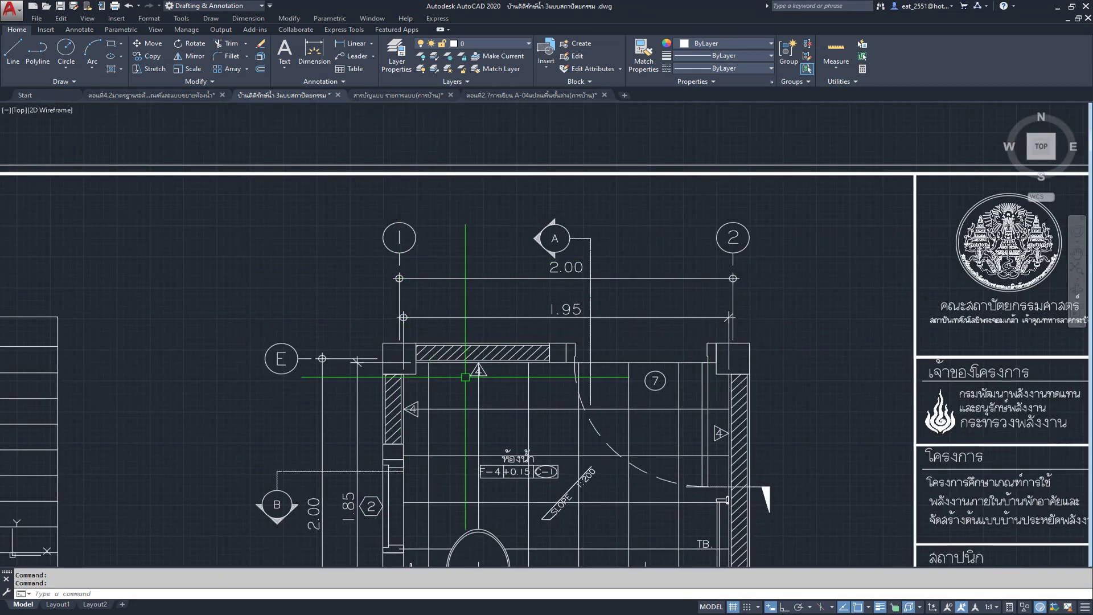
middle_drag(459, 342, 517, 193)
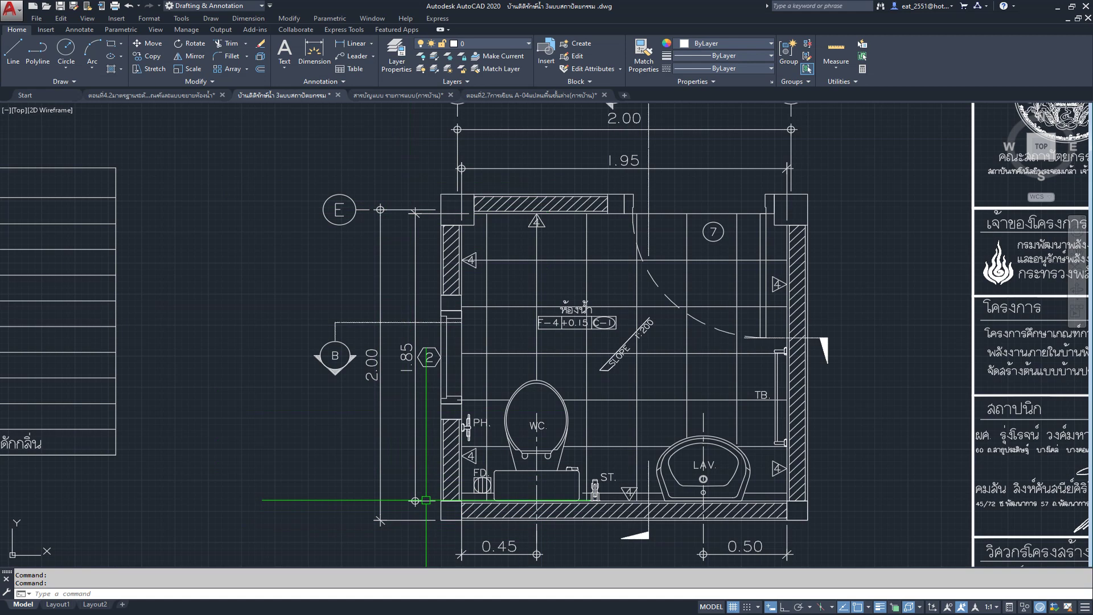
scroll(428, 541, up, 2)
scroll(427, 541, down, 1)
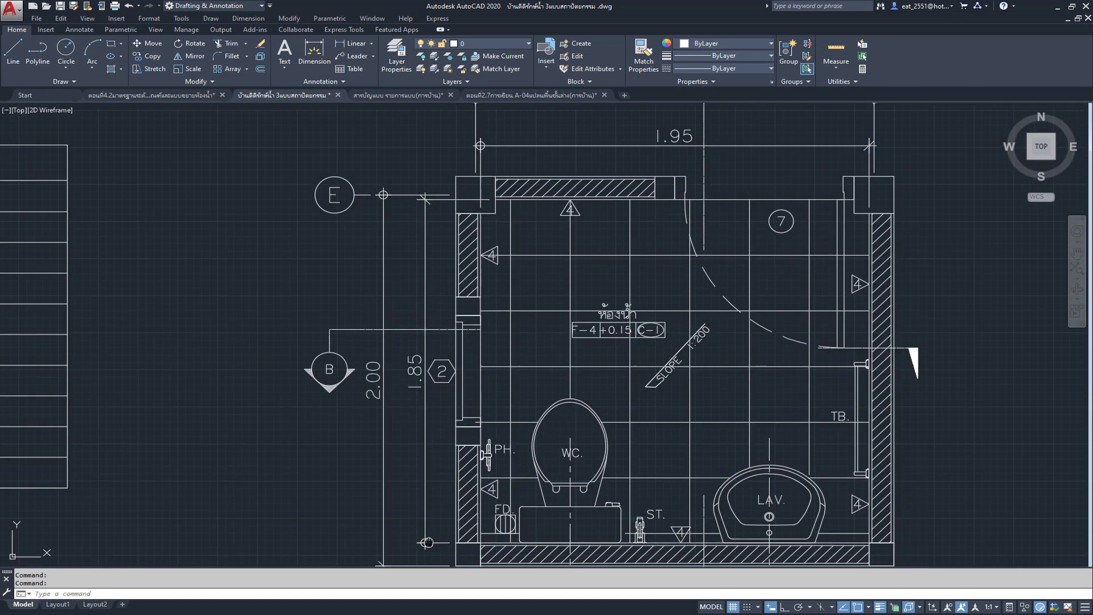
scroll(427, 541, up, 1)
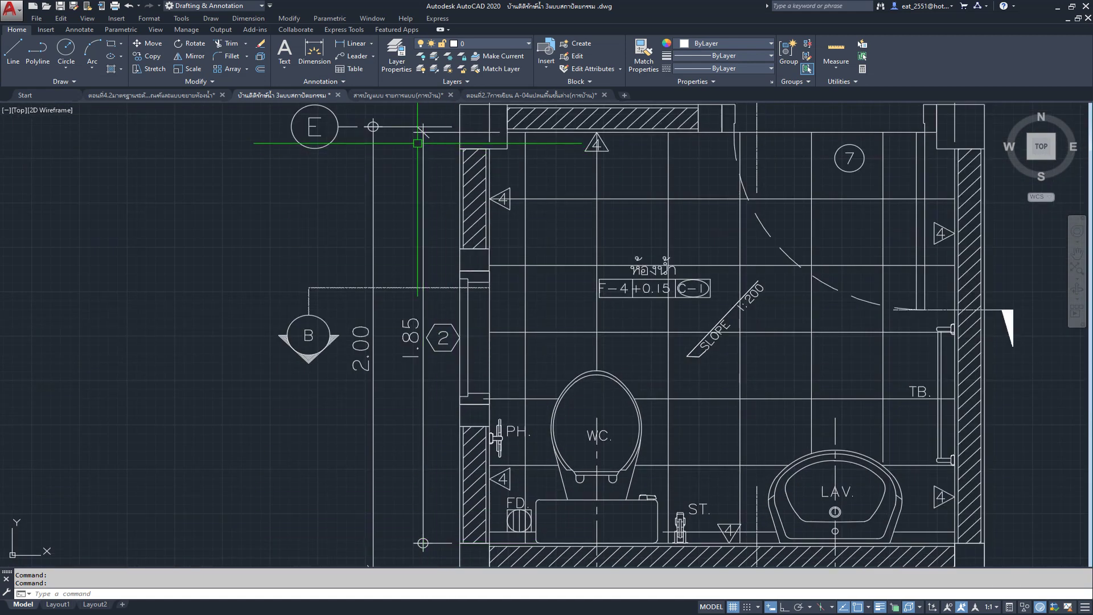
scroll(422, 143, down, 3)
scroll(399, 446, up, 5)
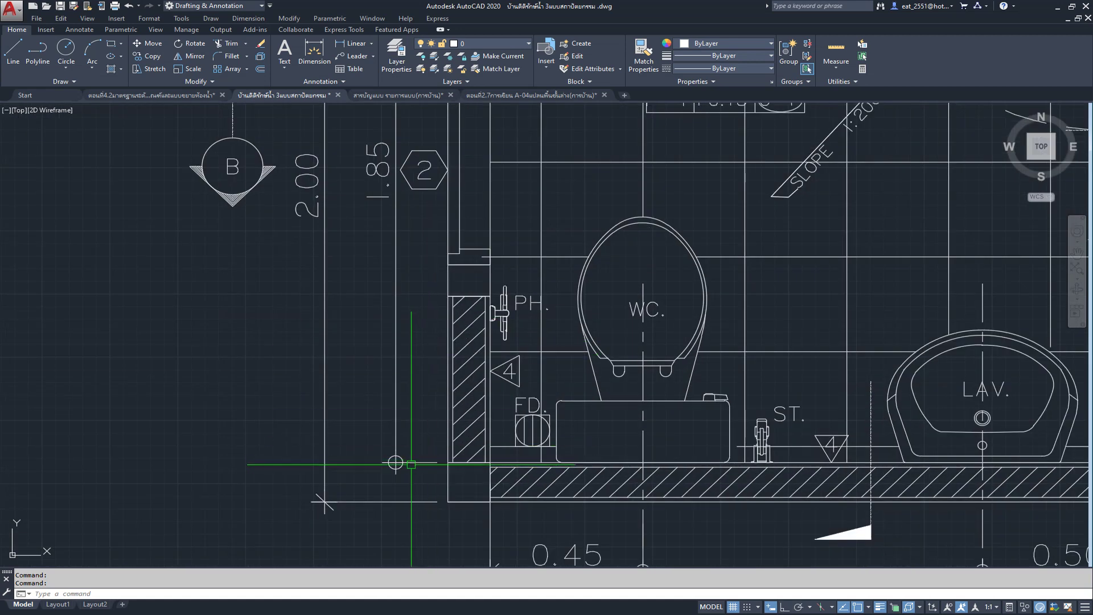
scroll(410, 469, down, 3)
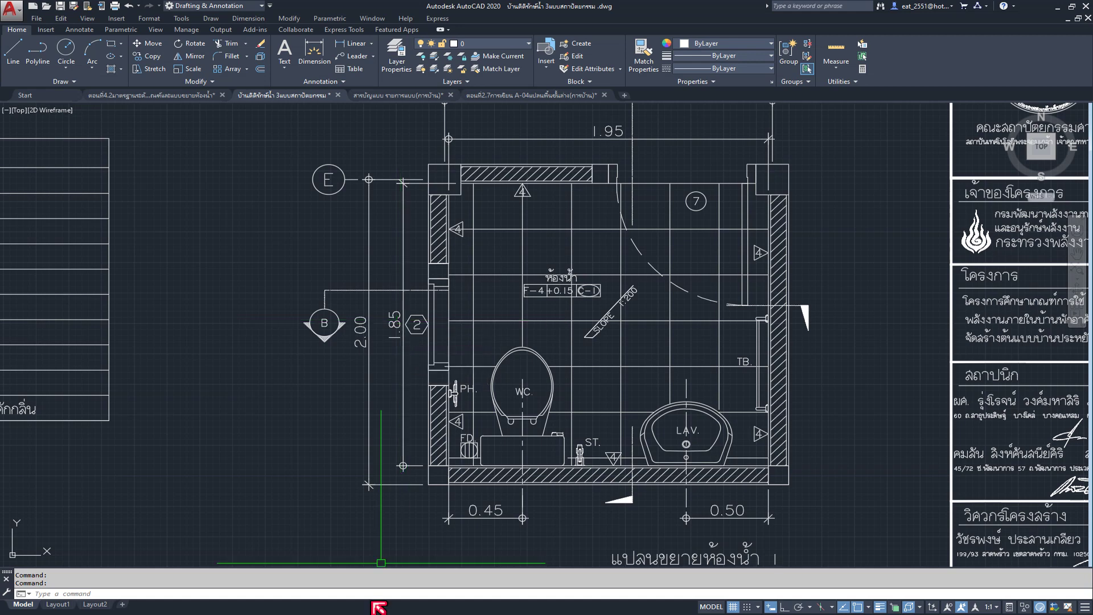
scroll(401, 470, up, 5)
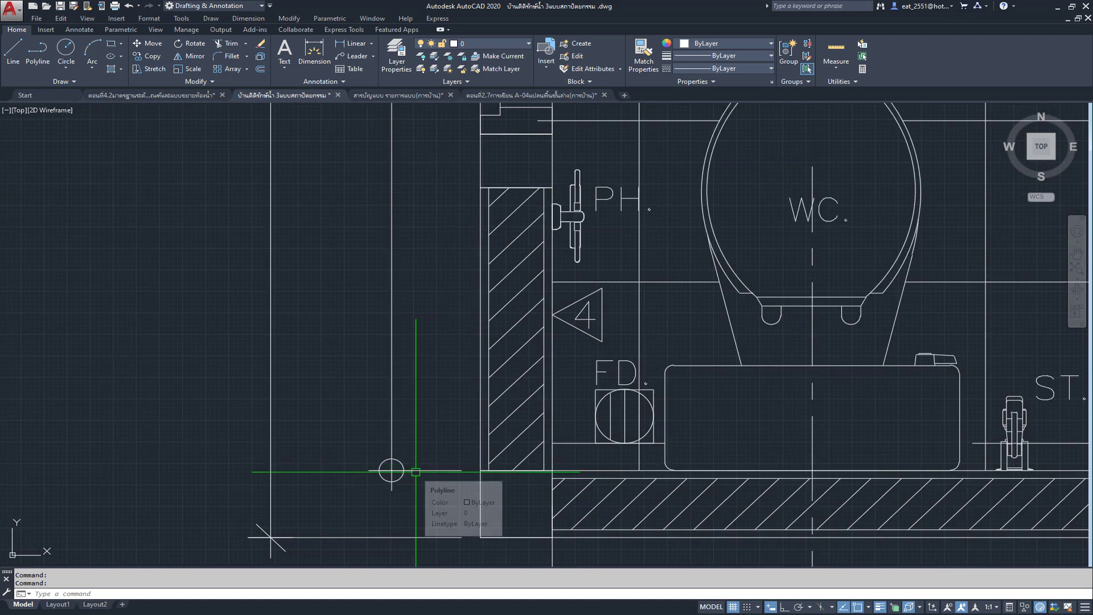
scroll(393, 464, down, 3)
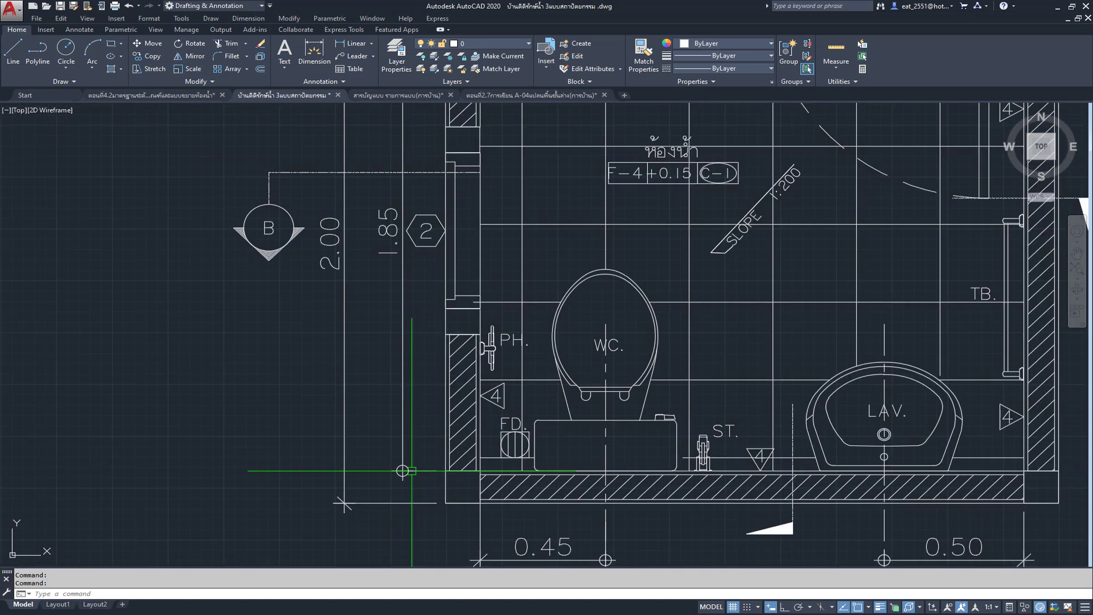
scroll(415, 292, down, 1)
scroll(422, 168, down, 1)
Step: Pan and zoom to view the 1.95 dimension and the top wall
middle_drag(422, 168, 422, 241)
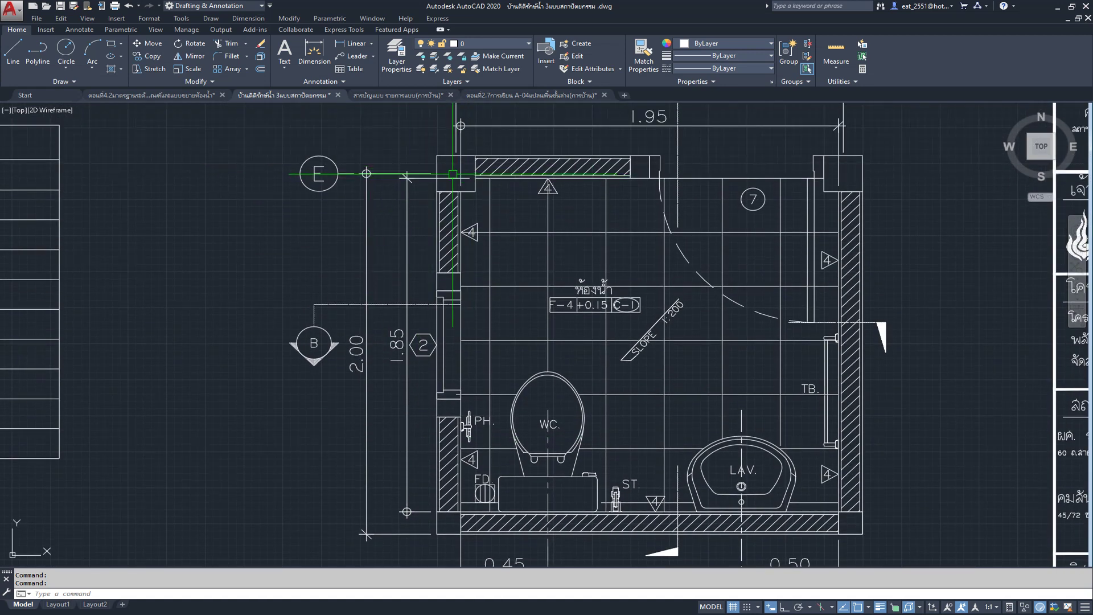
scroll(467, 171, down, 2)
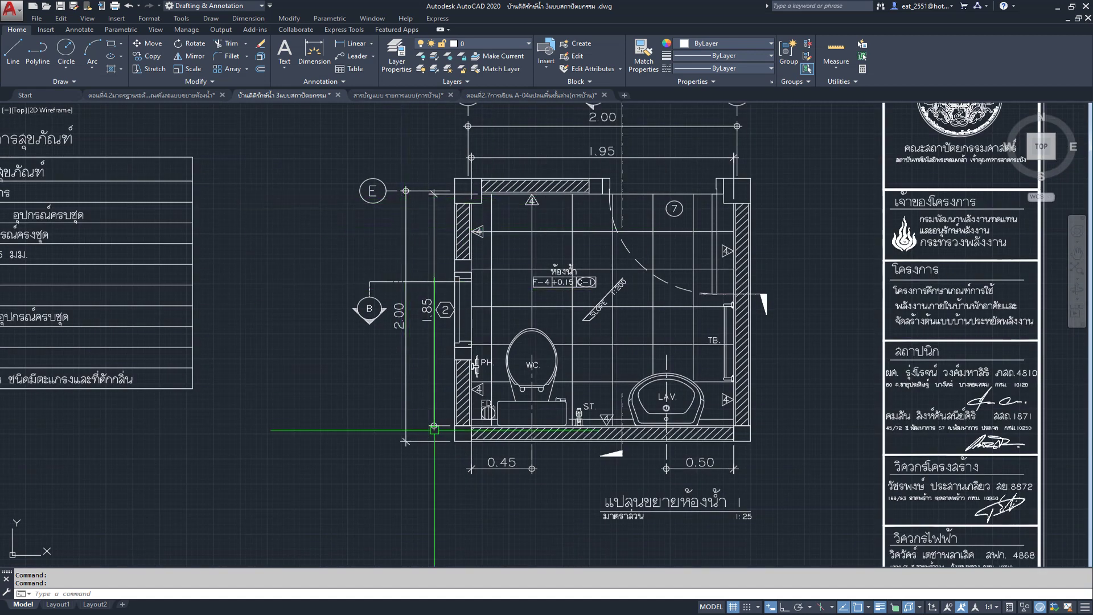
scroll(416, 455, up, 3)
scroll(421, 430, down, 1)
scroll(421, 433, down, 2)
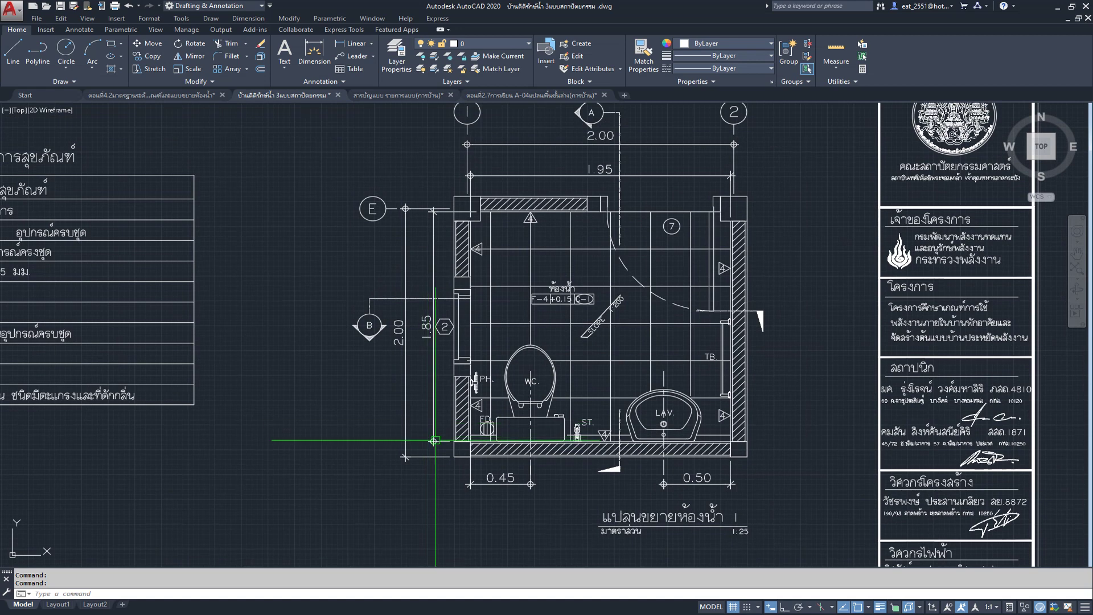
scroll(428, 323, down, 2)
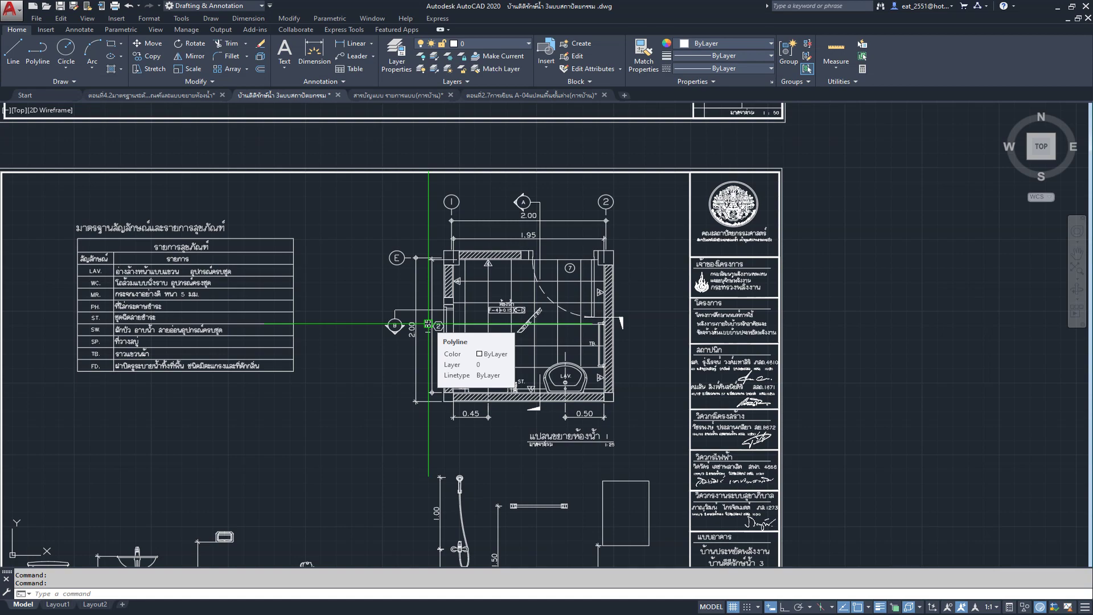
scroll(391, 262, down, 2)
Step: Pan over sheets 19, 20, 29 and 30 and zoom out across the sheet set
middle_drag(497, 292, 537, 383)
scroll(518, 356, down, 2)
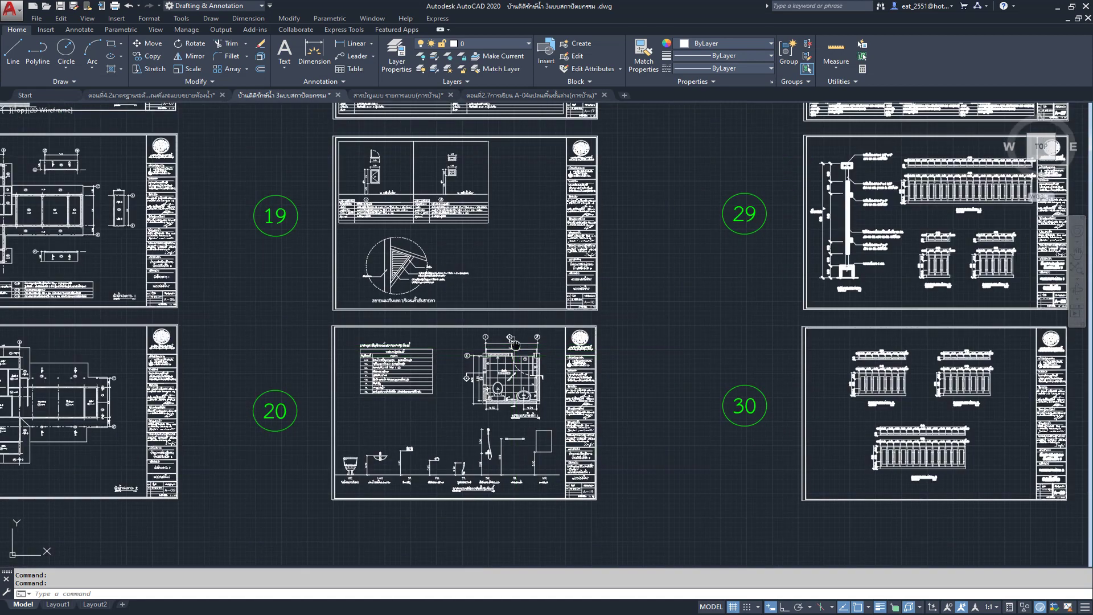
scroll(512, 366, down, 5)
scroll(500, 390, up, 4)
scroll(491, 394, up, 3)
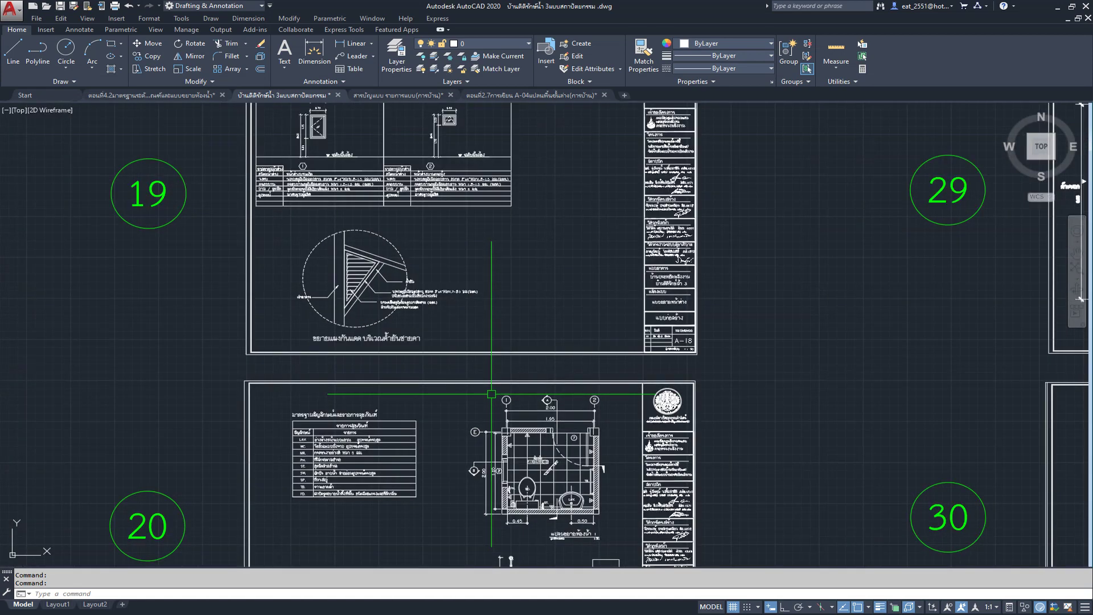
scroll(500, 402, down, 2)
scroll(500, 342, down, 1)
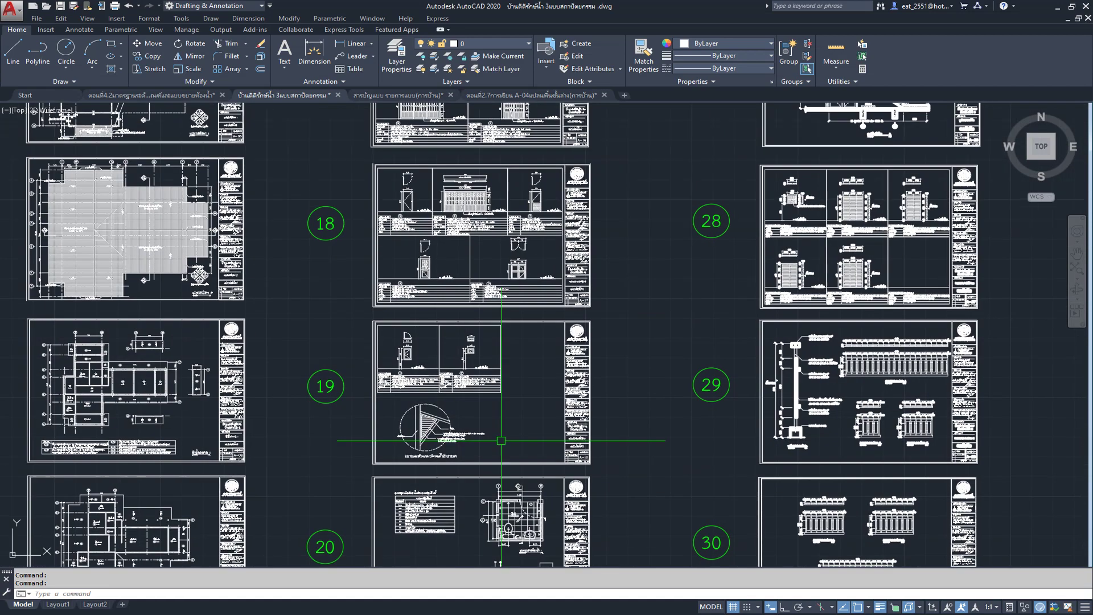
scroll(501, 399, down, 2)
scroll(500, 391, down, 1)
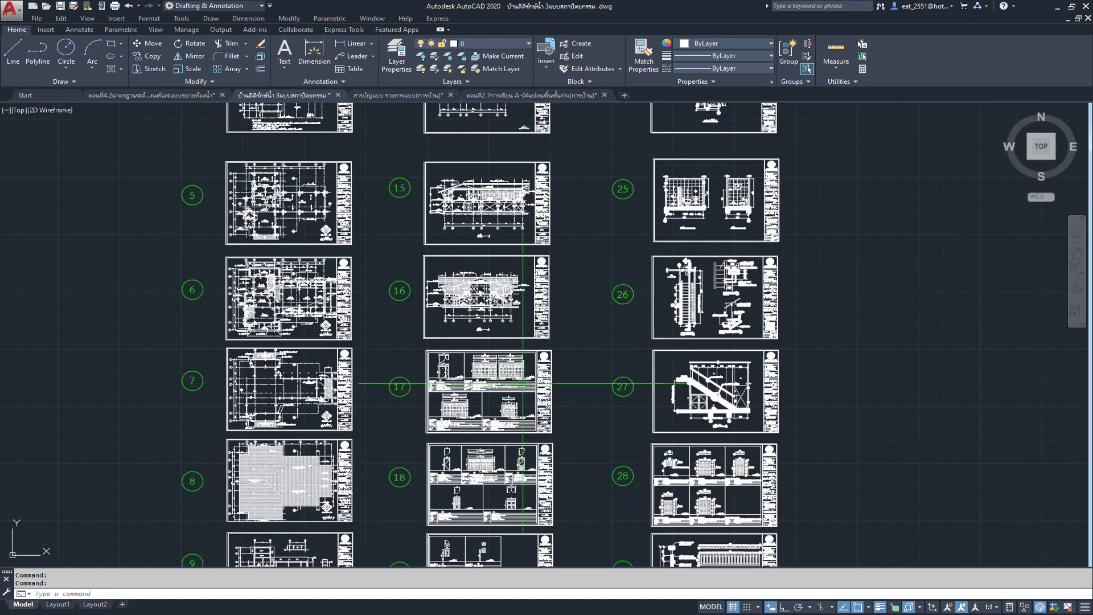
scroll(523, 383, down, 2)
scroll(520, 409, up, 1)
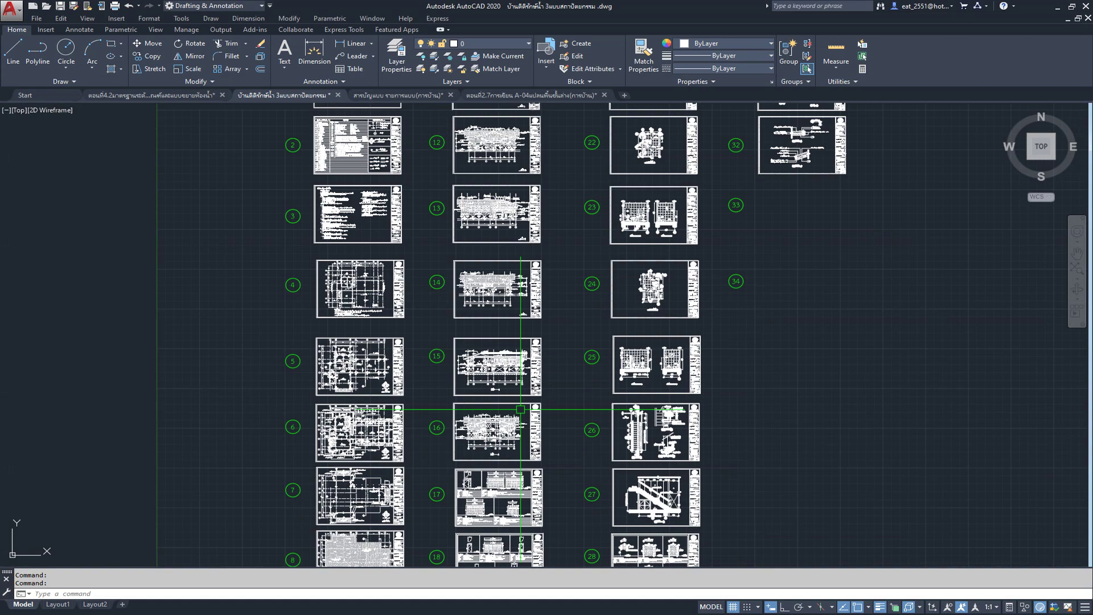
scroll(520, 409, down, 2)
scroll(500, 216, up, 3)
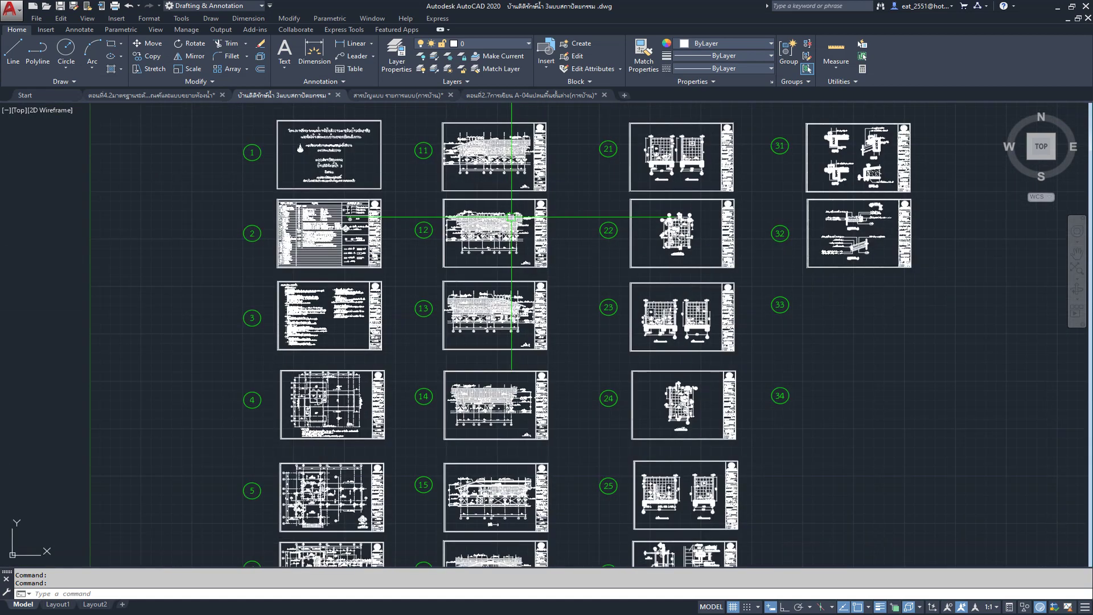
Step: Show numbered sheets 1 through 33 together, then return to the part 4.2 bathroom drawing
middle_drag(500, 225, 500, 336)
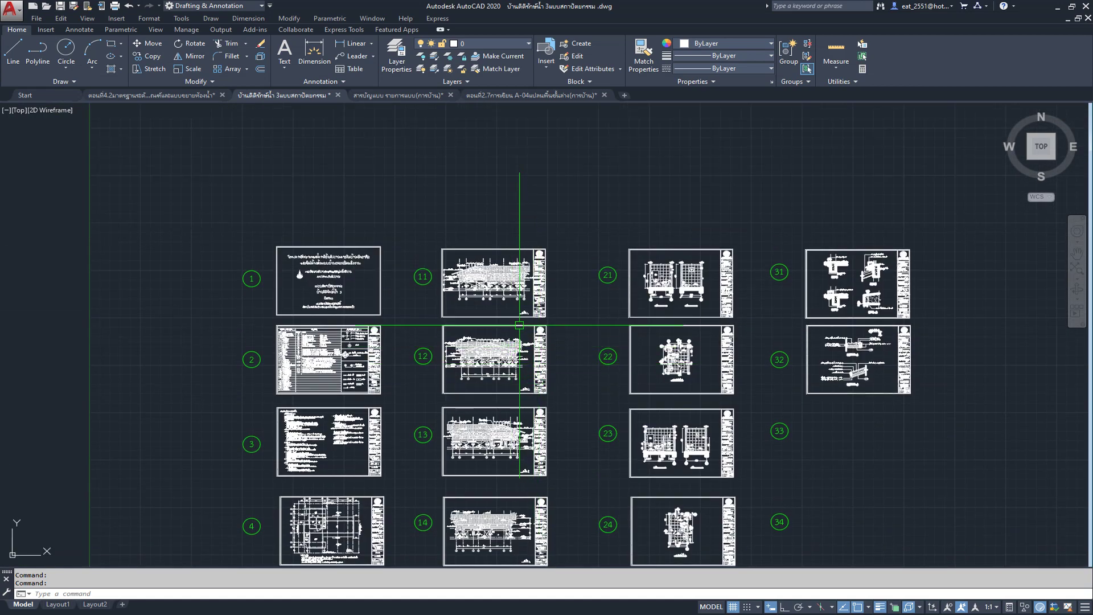
scroll(485, 279, up, 3)
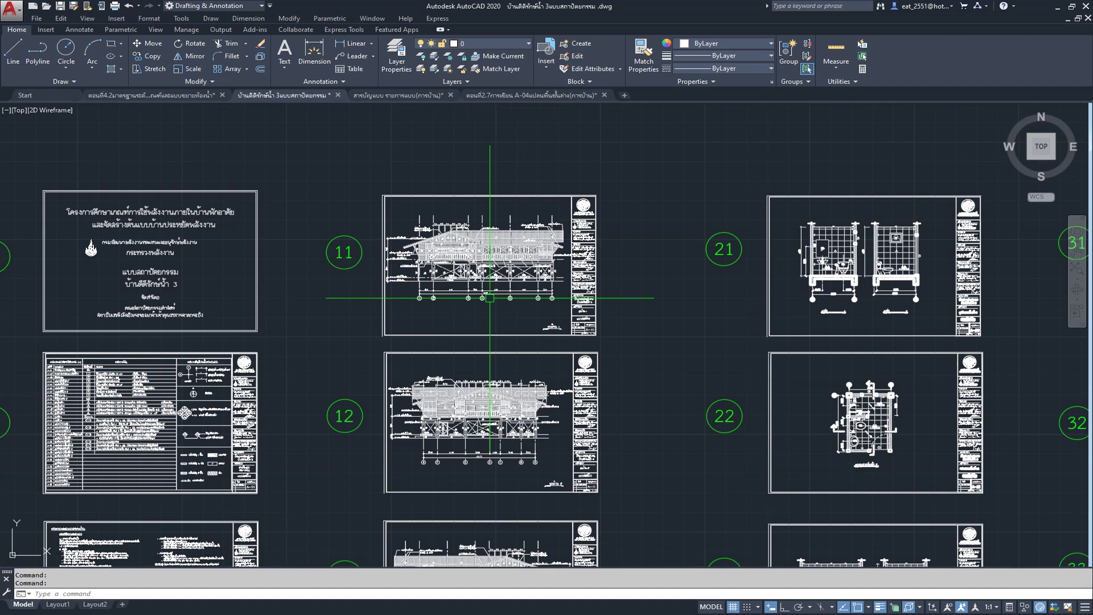
scroll(497, 236, up, 2)
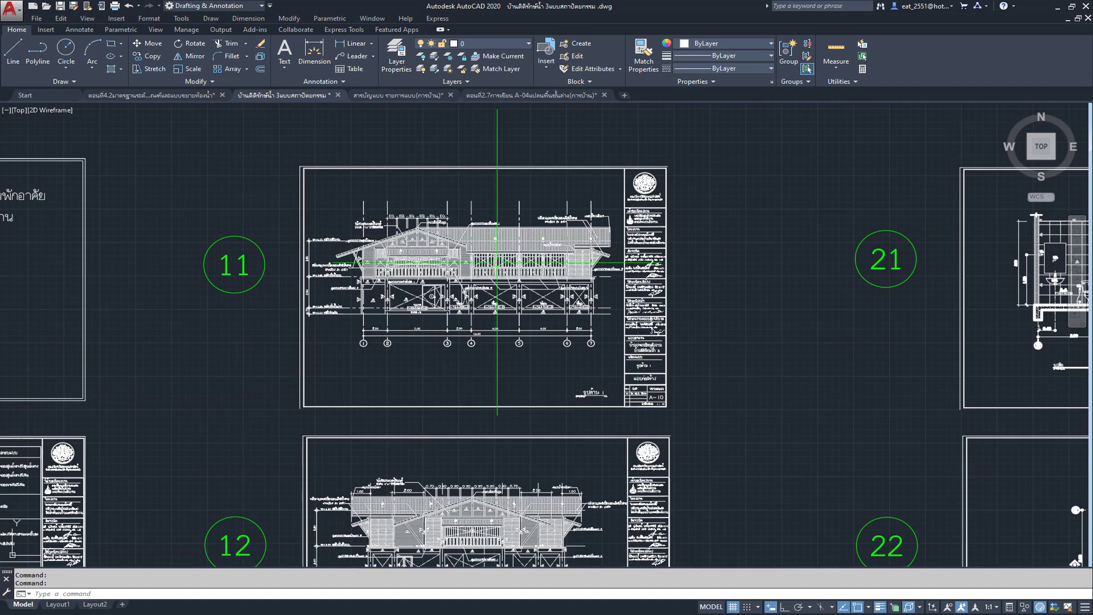
middle_drag(497, 271, 490, 254)
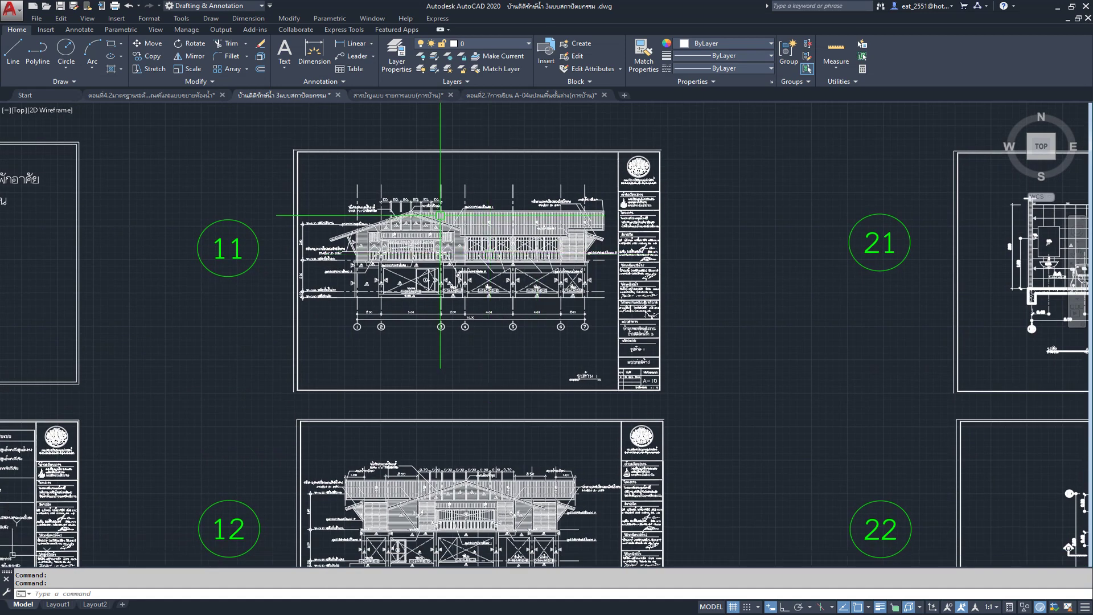
scroll(441, 216, down, 4)
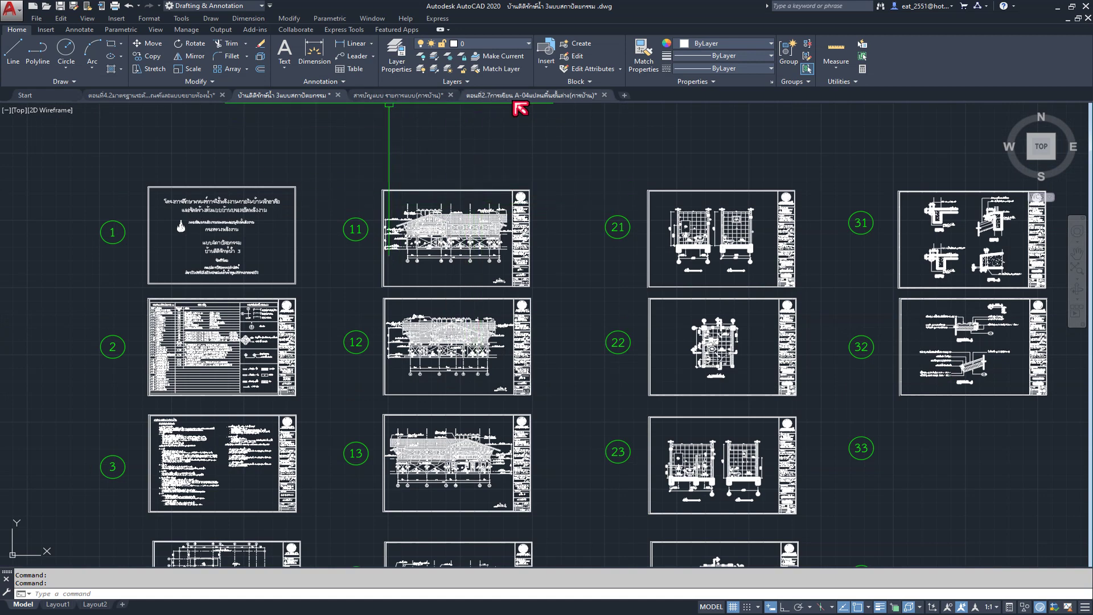
click(208, 96)
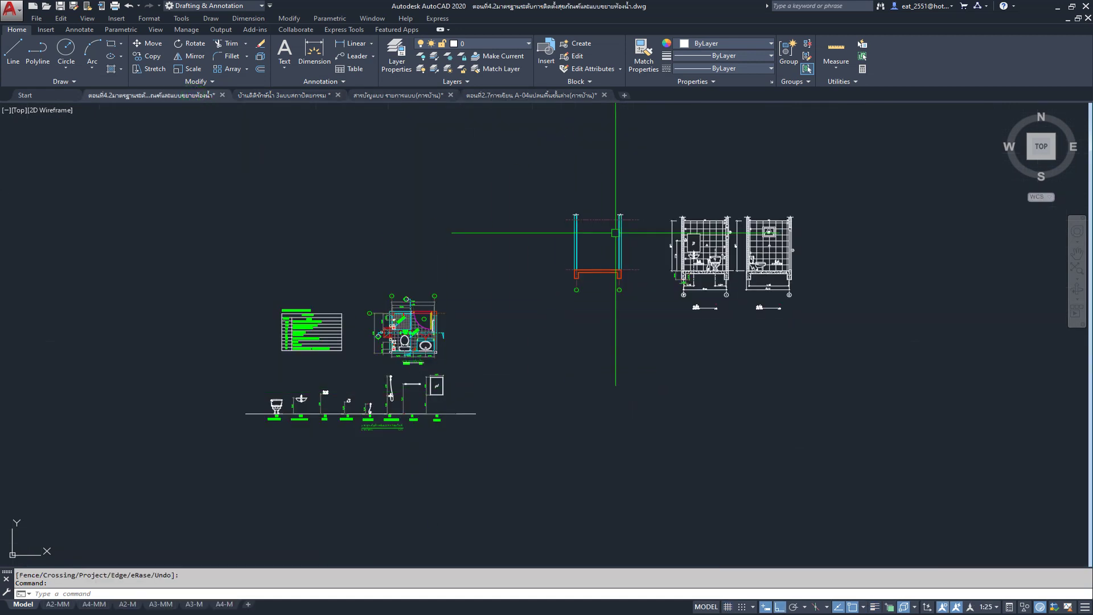
Step: Zoom and pan around the red slab section, second elevation and plan of the bathroom drawing
scroll(568, 232, up, 5)
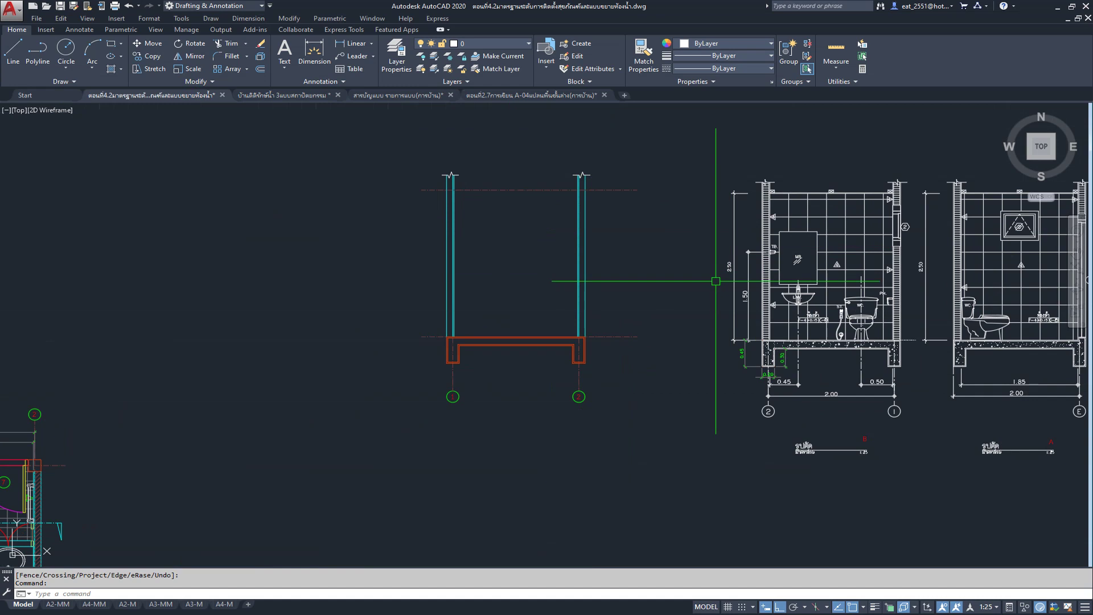
scroll(713, 282, up, 2)
scroll(746, 336, up, 1)
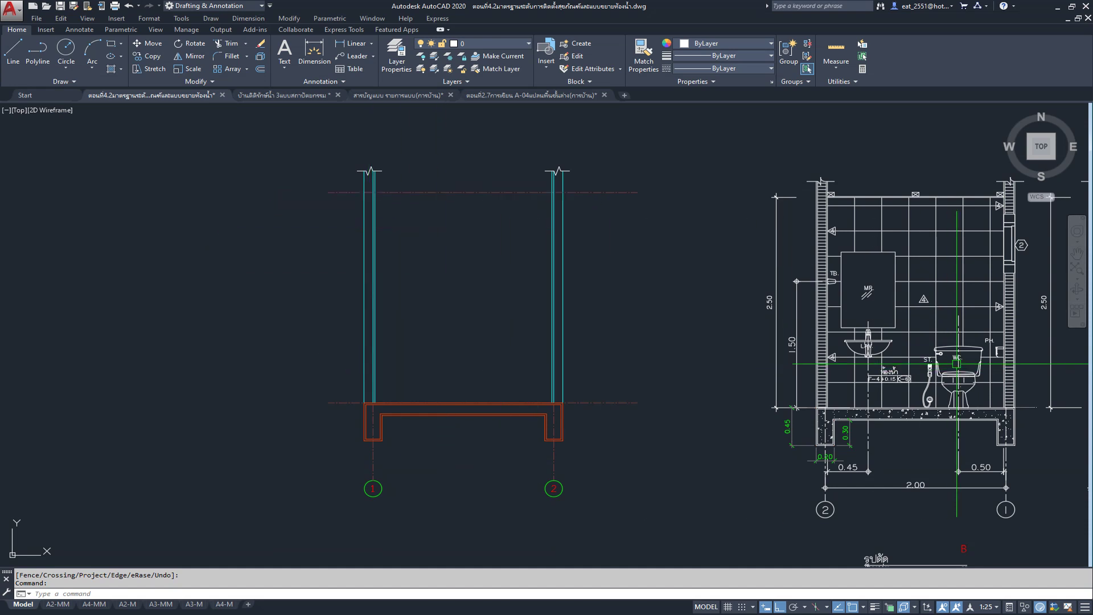
middle_drag(957, 363, 831, 310)
scroll(831, 310, down, 2)
scroll(831, 311, down, 2)
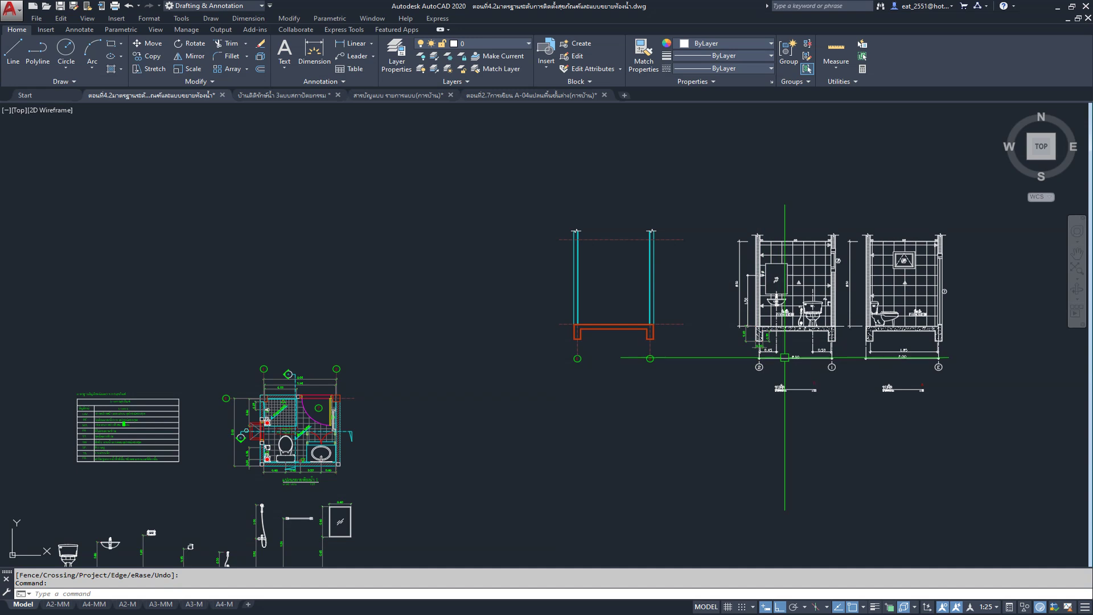
middle_drag(791, 419, 793, 371)
scroll(585, 243, up, 2)
scroll(430, 402, down, 3)
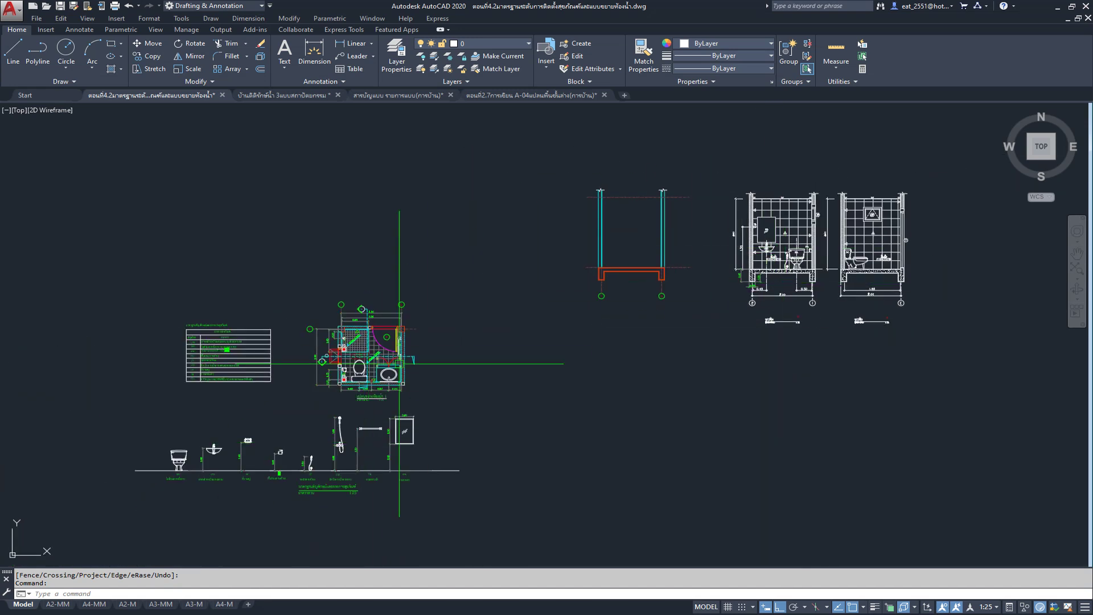
scroll(348, 424, up, 2)
scroll(345, 444, down, 1)
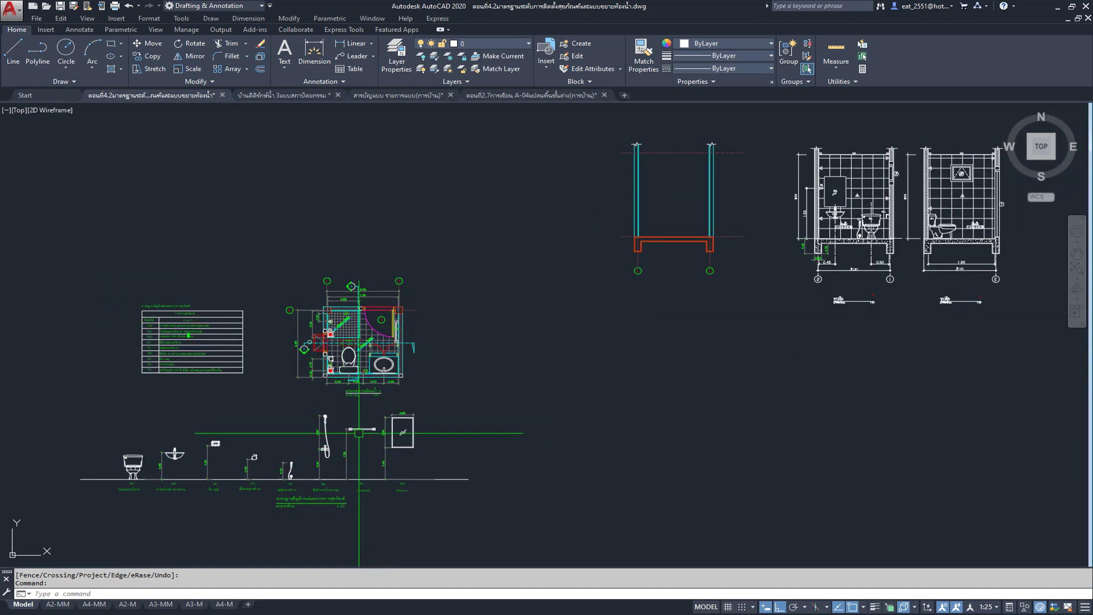
Step: Open the part 4.1 fixture-standards drawing file from Select File
click(60, 6)
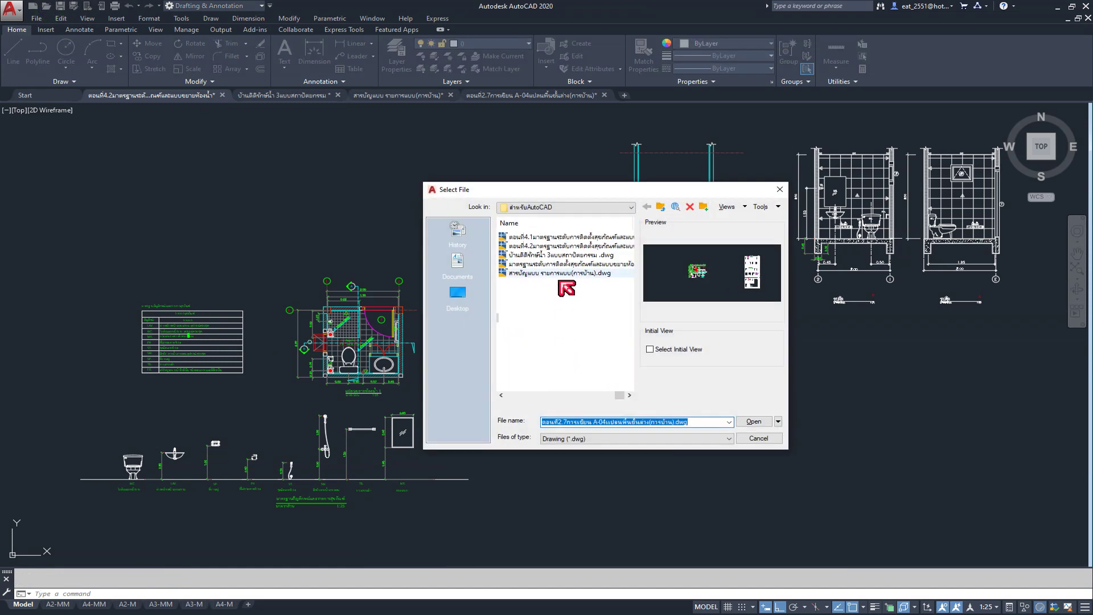
click(563, 237)
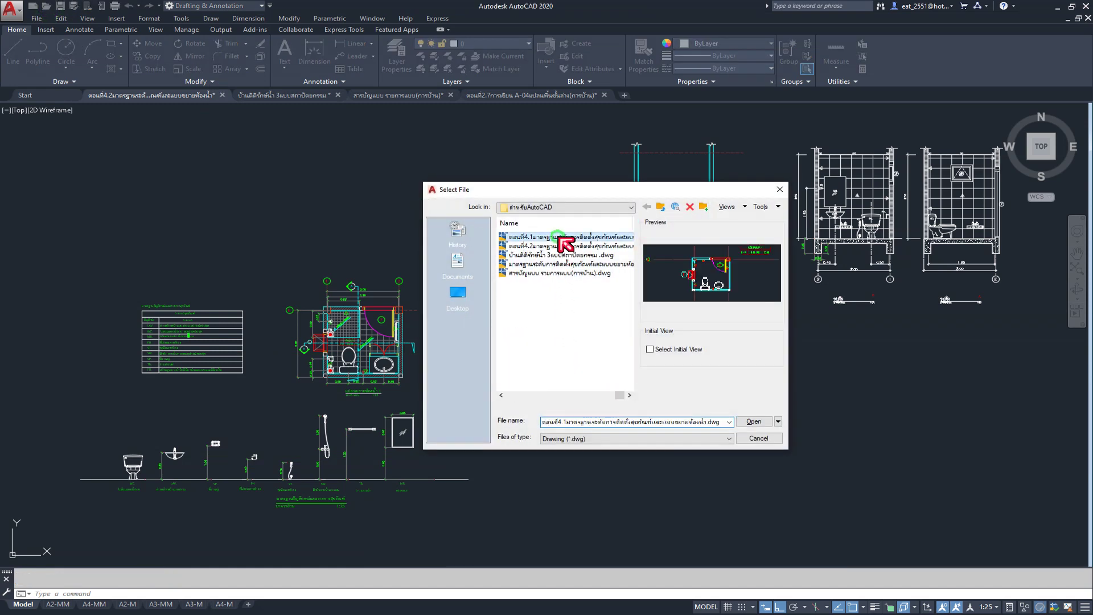
click(755, 424)
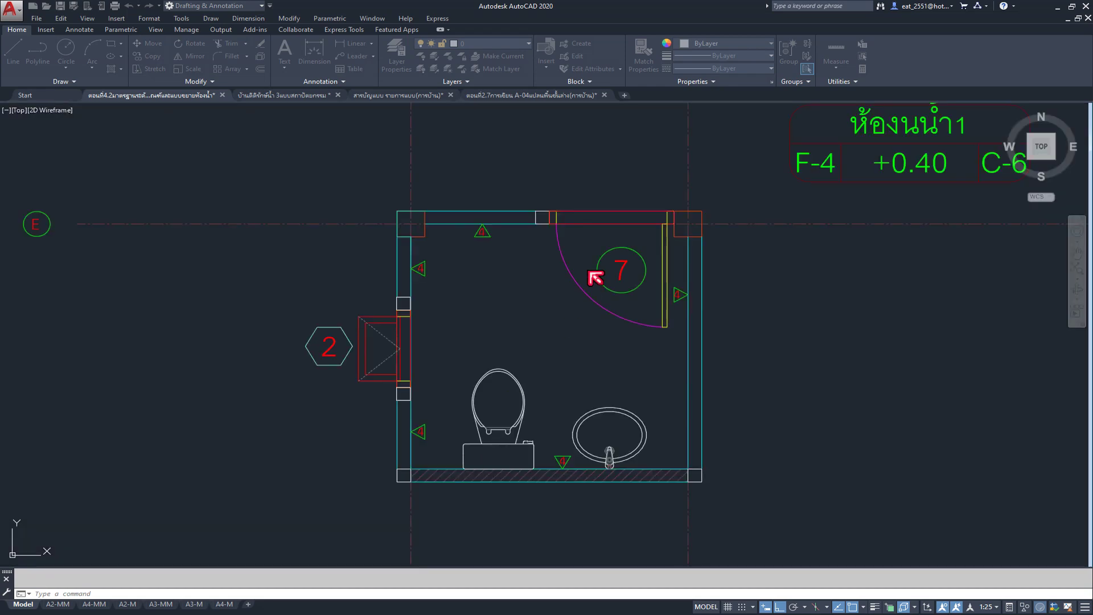
scroll(584, 257, down, 3)
scroll(435, 317, down, 1)
scroll(409, 318, up, 1)
scroll(359, 338, up, 2)
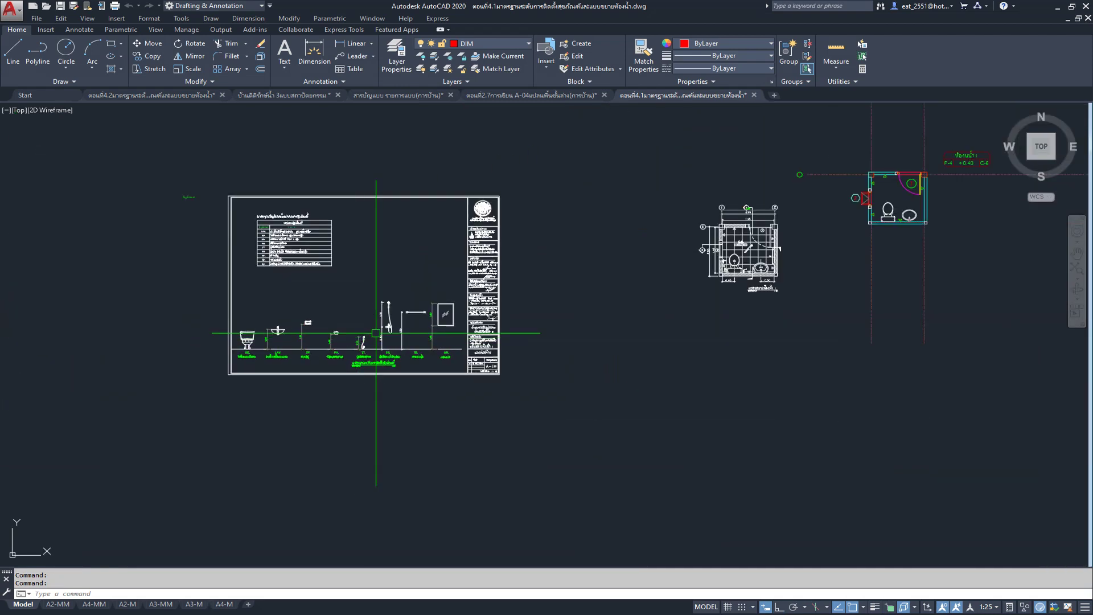
Step: Pan across the part 4.1 floor plan, fixture schedule and layout sheets
mouse_move(595, 302)
middle_down()
mouse_move(395, 320)
mouse_move(423, 319)
middle_up()
scroll(443, 313, down, 4)
scroll(424, 320, up, 4)
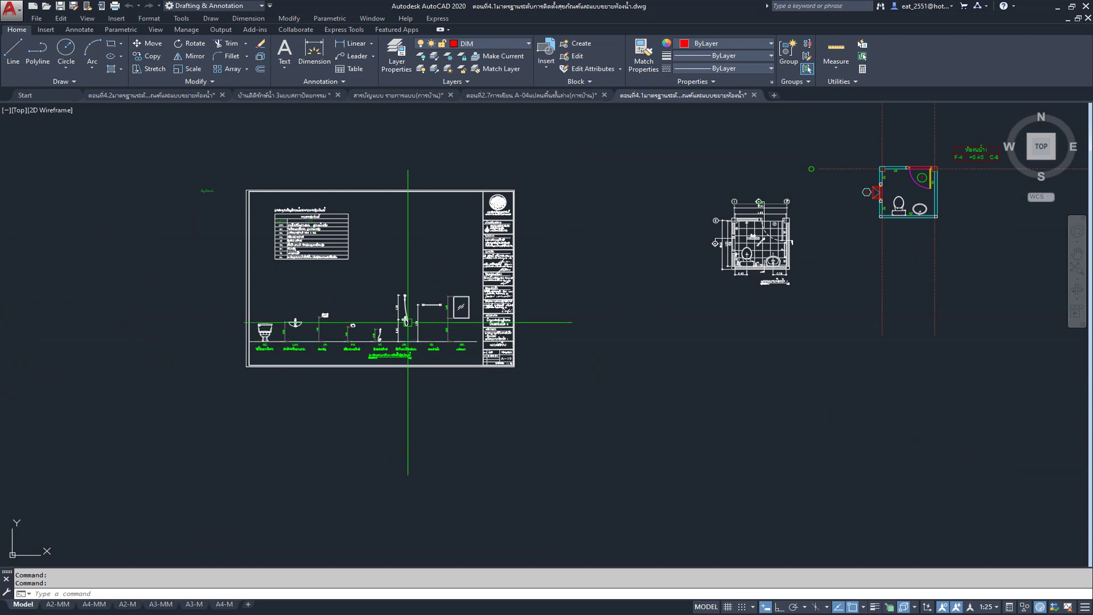
scroll(407, 322, down, 2)
mouse_move(525, 334)
middle_down()
mouse_move(434, 324)
mouse_move(661, 285)
middle_up()
middle_drag(695, 330, 615, 330)
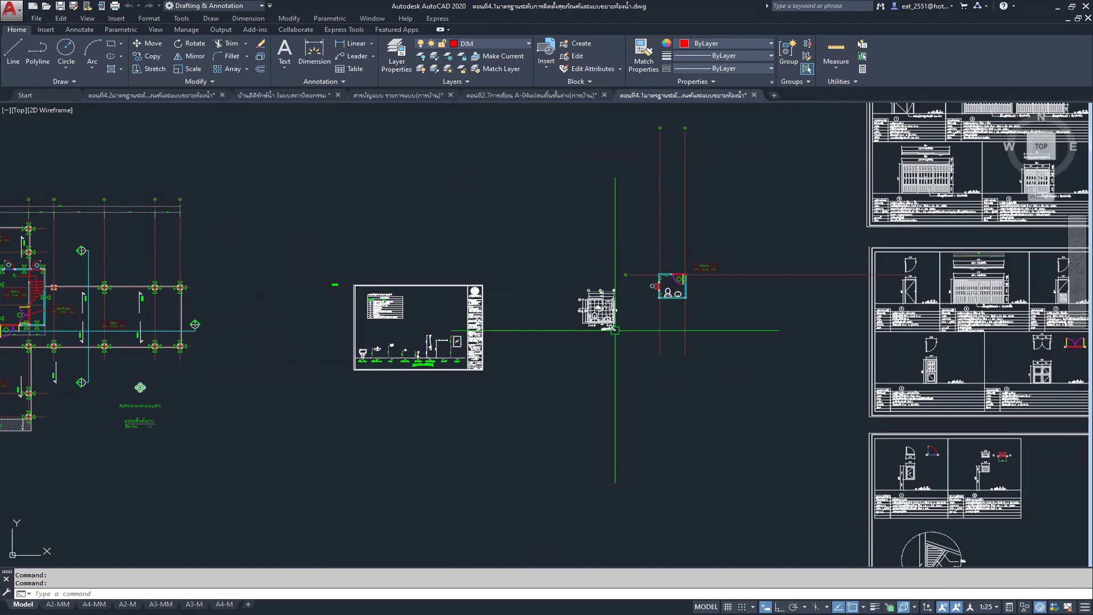
middle_drag(552, 353, 677, 336)
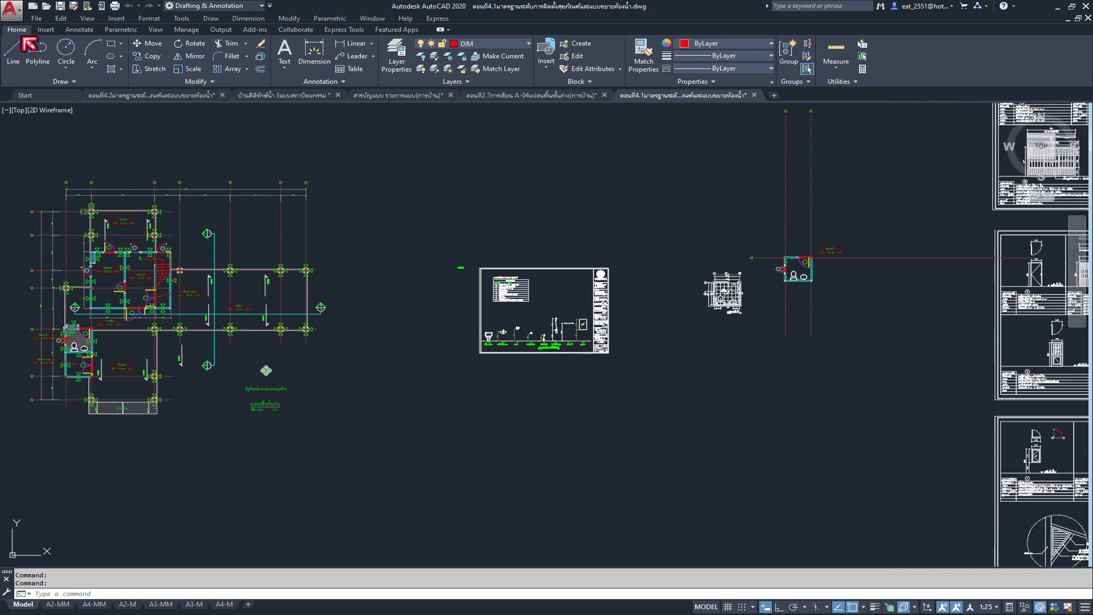
click(51, 29)
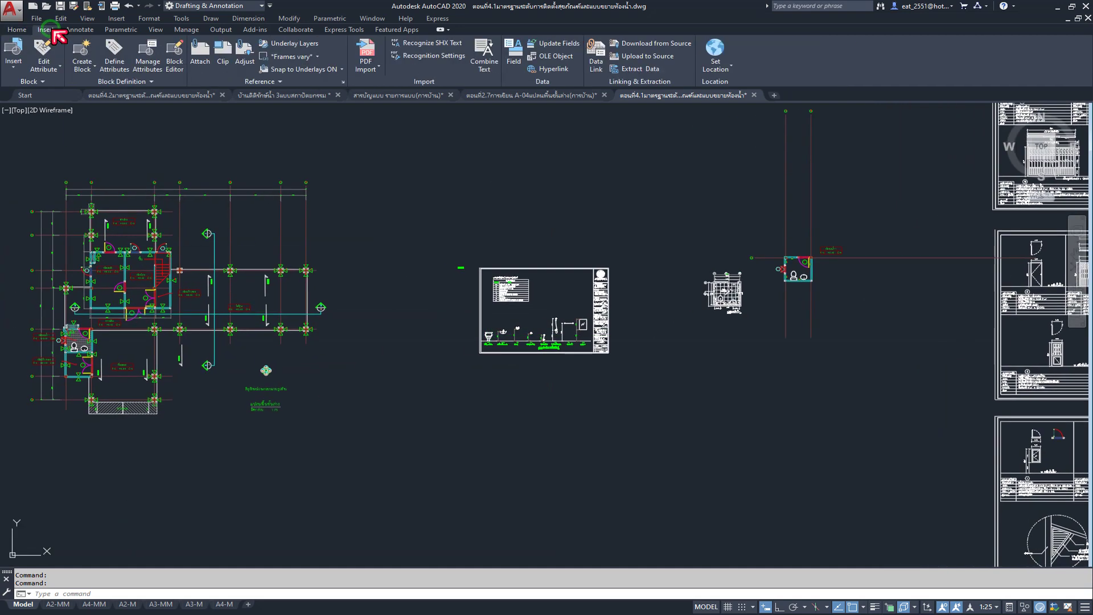
Step: Scroll through the Insert block gallery to review the toilet front, side and top blocks
click(17, 69)
scroll(140, 132, down, 2)
scroll(139, 128, down, 2)
scroll(137, 124, down, 2)
scroll(137, 124, down, 1)
scroll(137, 125, down, 1)
scroll(137, 125, down, 1)
scroll(144, 132, down, 1)
scroll(143, 132, down, 1)
scroll(143, 134, down, 1)
scroll(142, 134, down, 1)
scroll(143, 134, up, 2)
scroll(142, 134, up, 2)
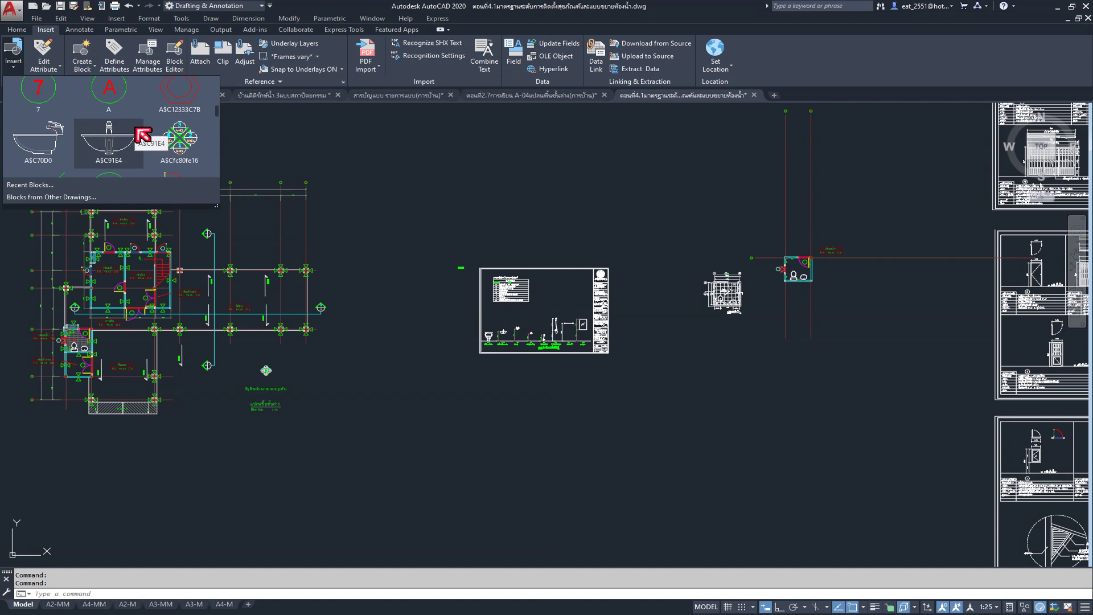
scroll(142, 134, down, 2)
scroll(142, 135, down, 2)
scroll(142, 135, down, 1)
scroll(142, 134, down, 1)
scroll(142, 136, down, 1)
scroll(143, 136, down, 1)
scroll(142, 135, down, 1)
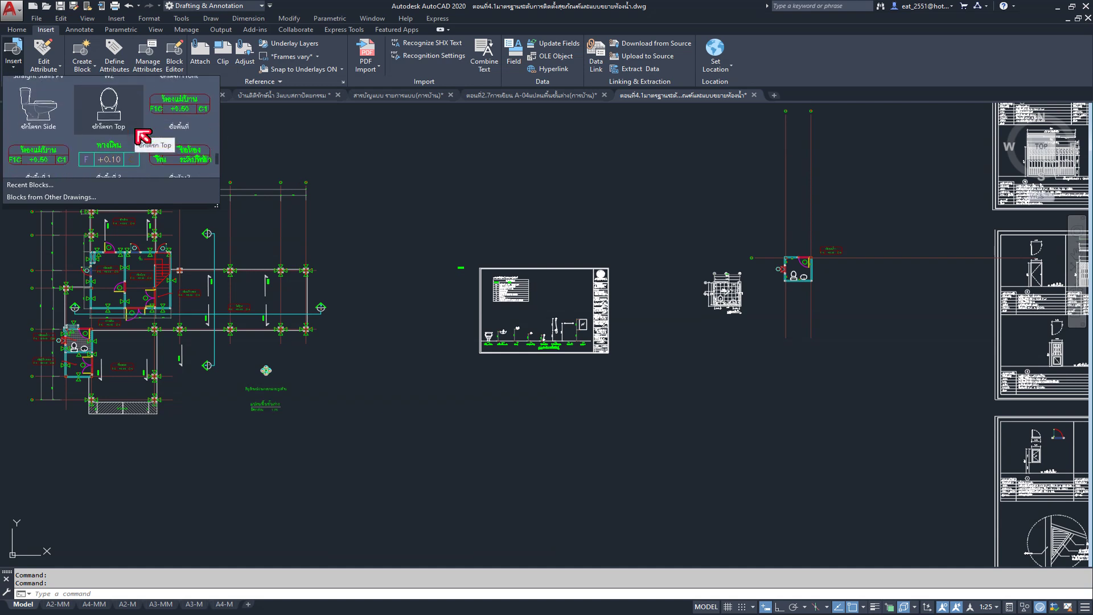
scroll(143, 135, up, 1)
scroll(145, 139, up, 1)
scroll(154, 135, up, 1)
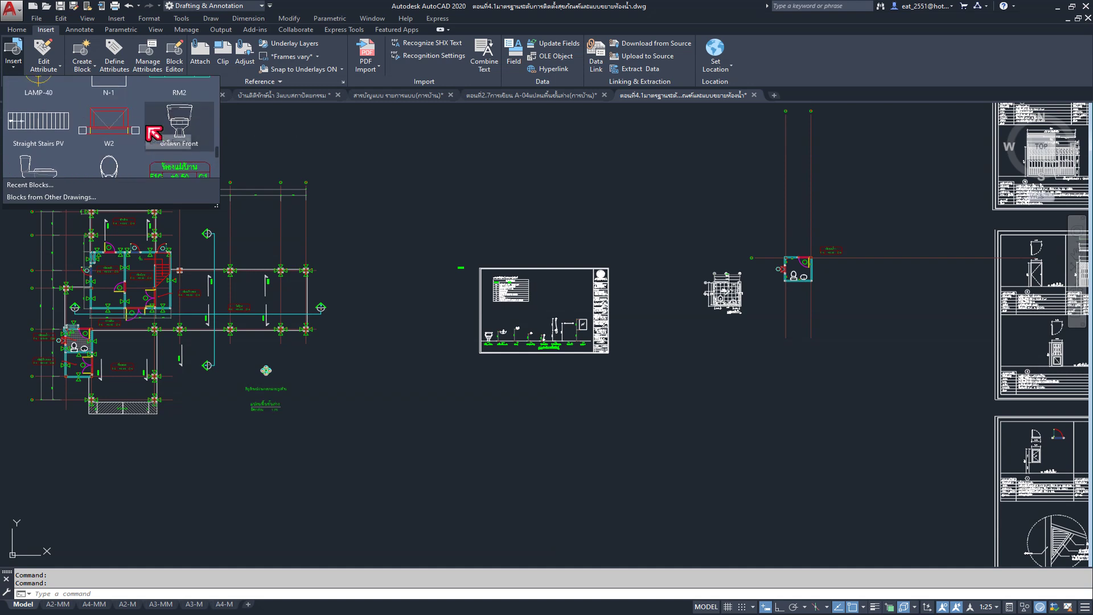
scroll(179, 119, down, 1)
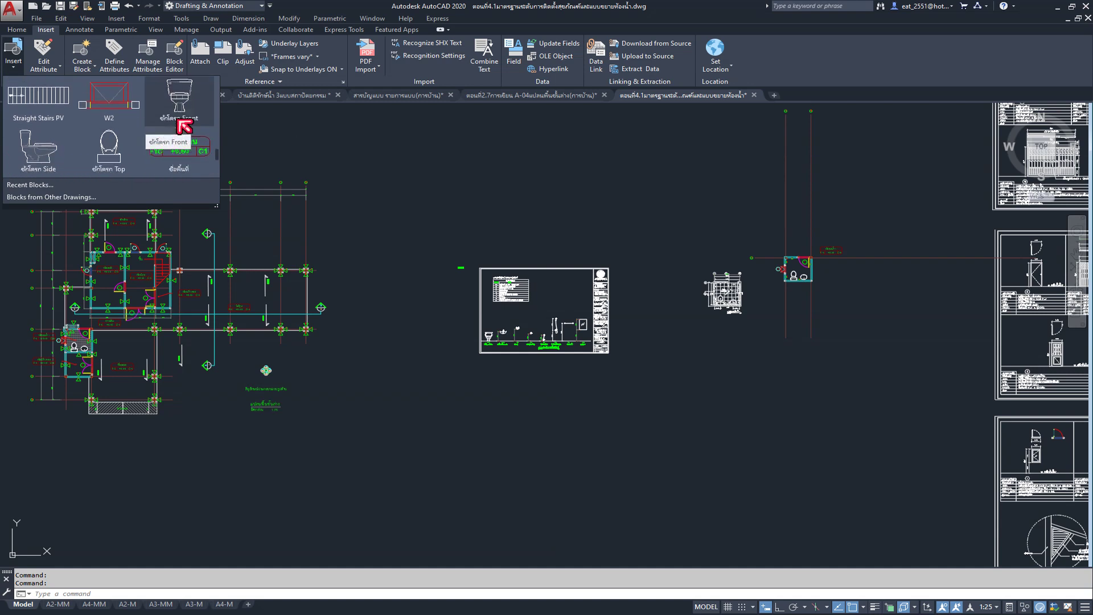
scroll(124, 150, down, 1)
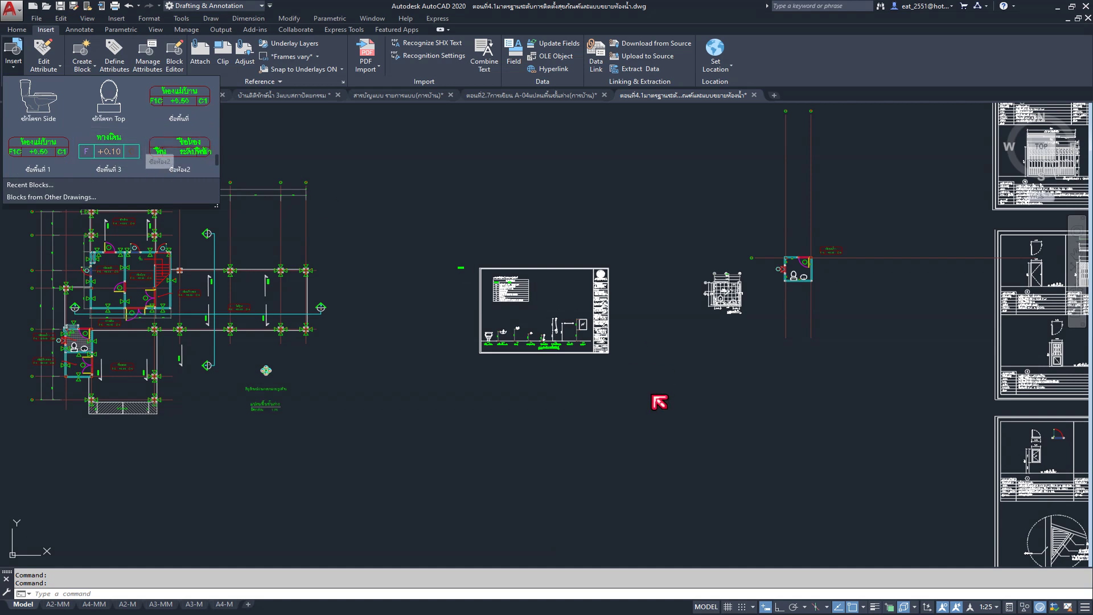
Step: Close the block gallery without inserting anything and zoom in on the fixture schedule sheet
click(400, 355)
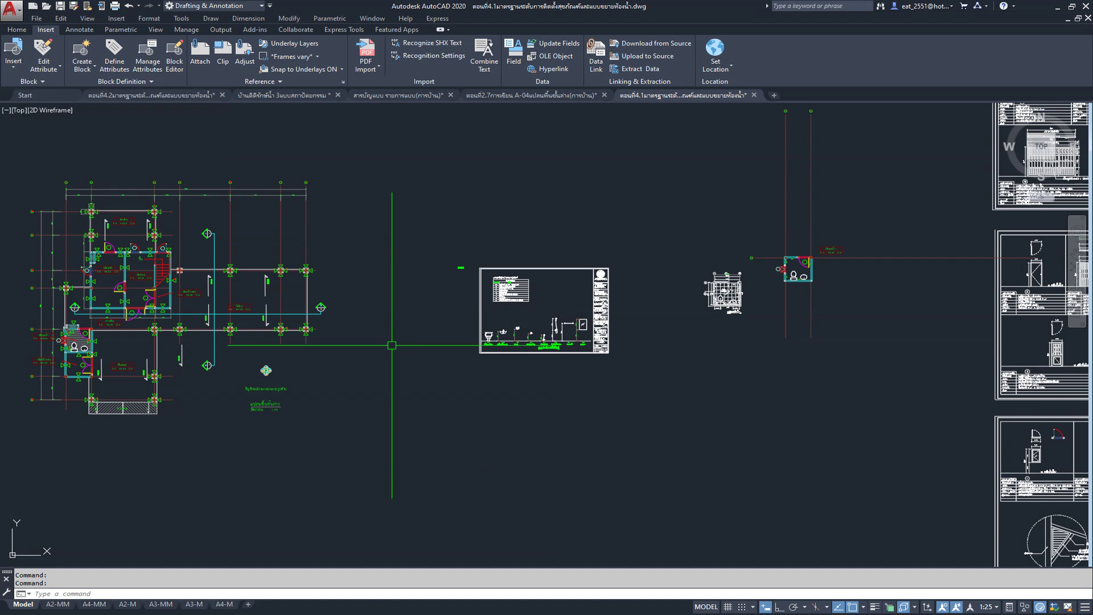
click(13, 66)
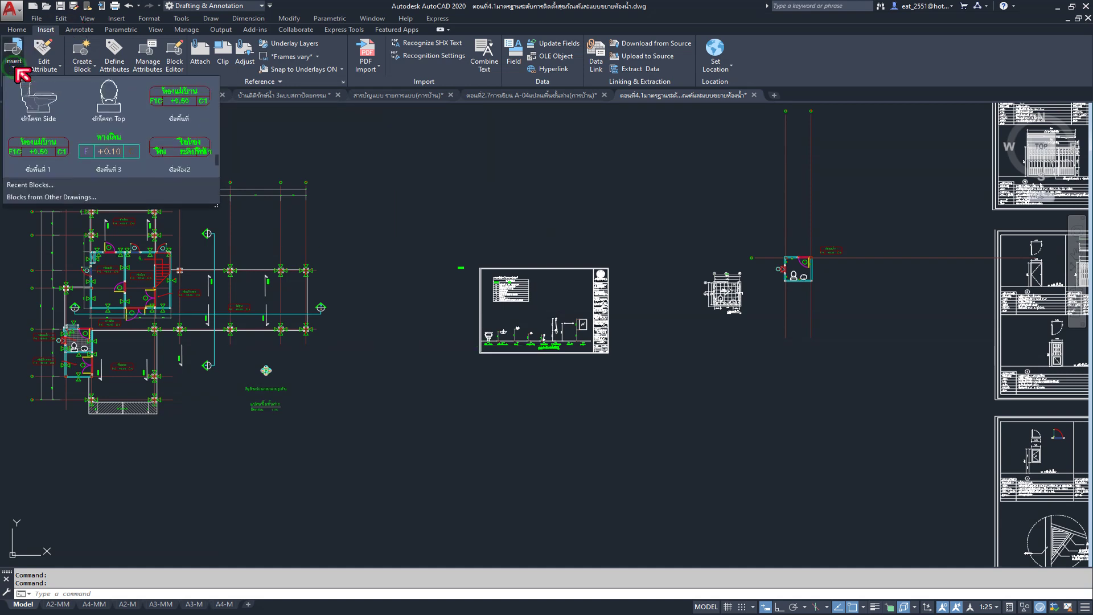
click(285, 143)
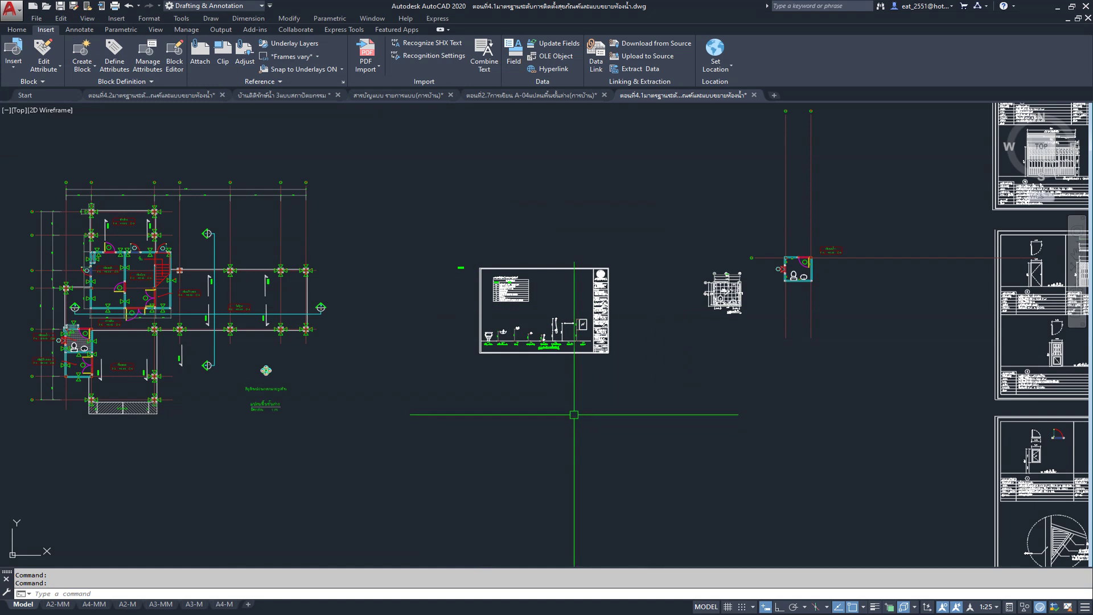
scroll(575, 358, up, 2)
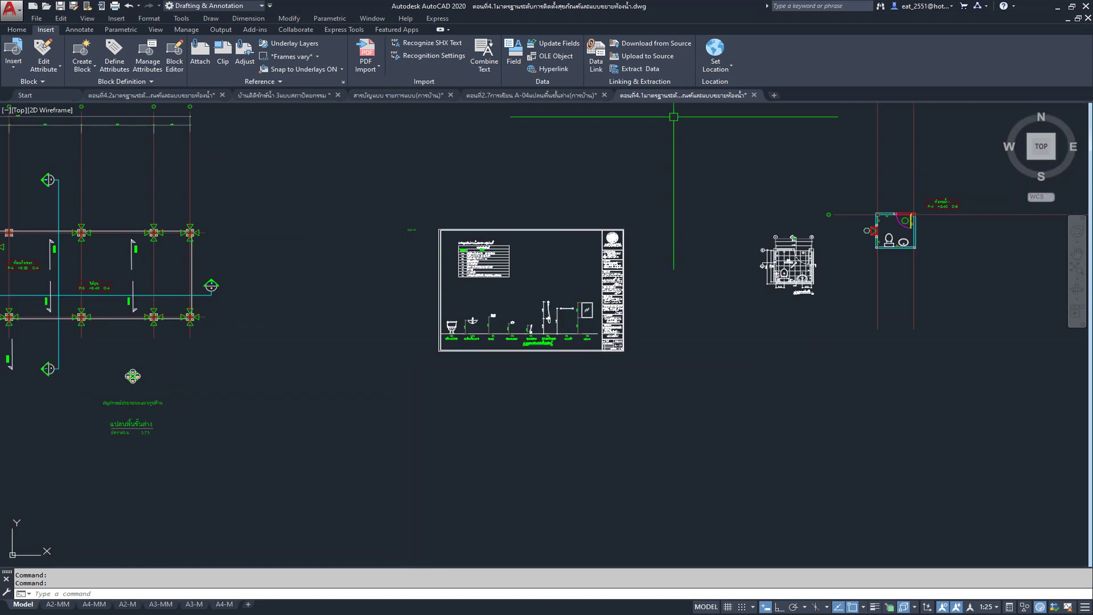
click(183, 95)
scroll(673, 266, down, 4)
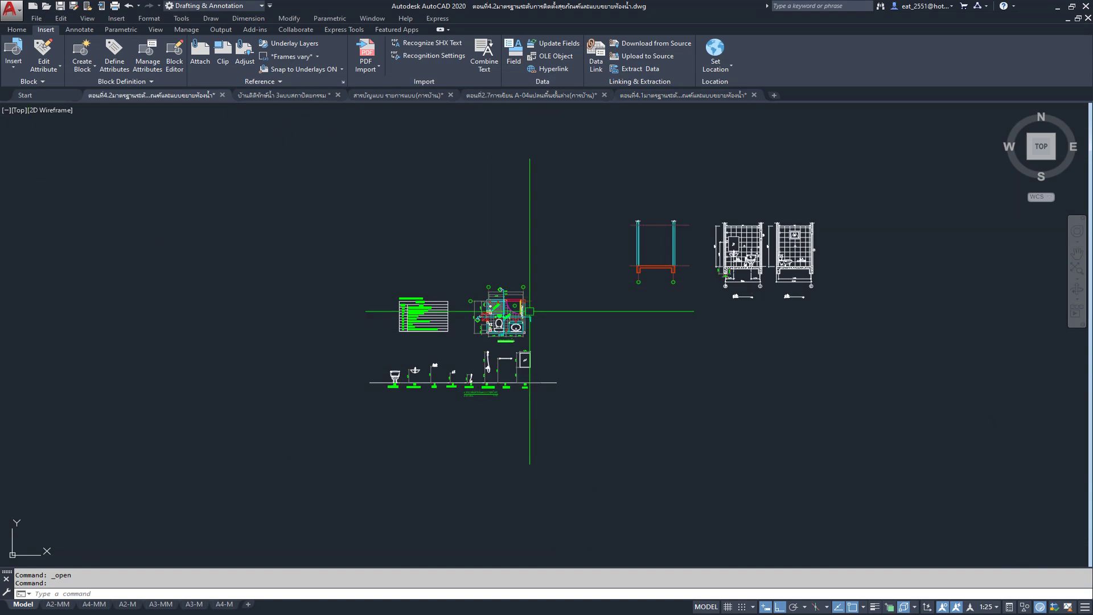
click(17, 71)
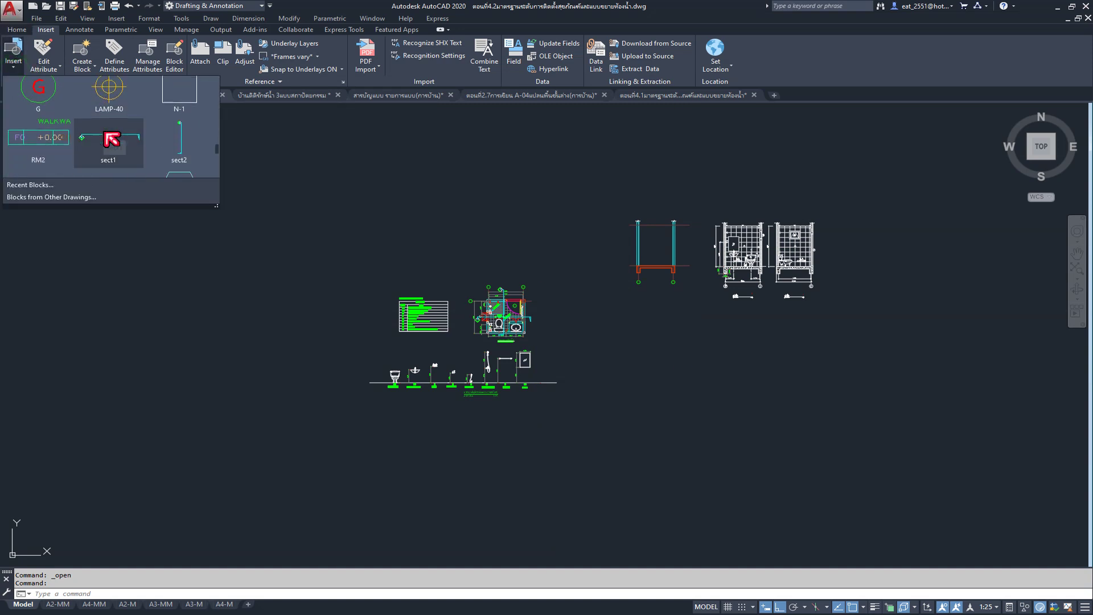
scroll(111, 138, down, 1)
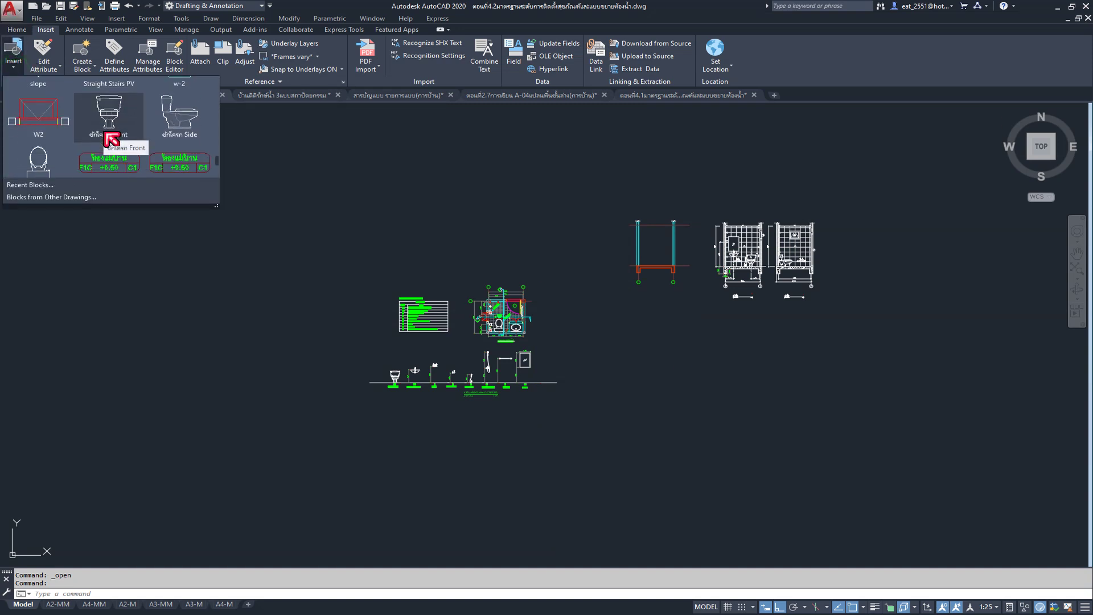
scroll(110, 137, down, 1)
scroll(110, 137, down, 1)
scroll(110, 145, down, 1)
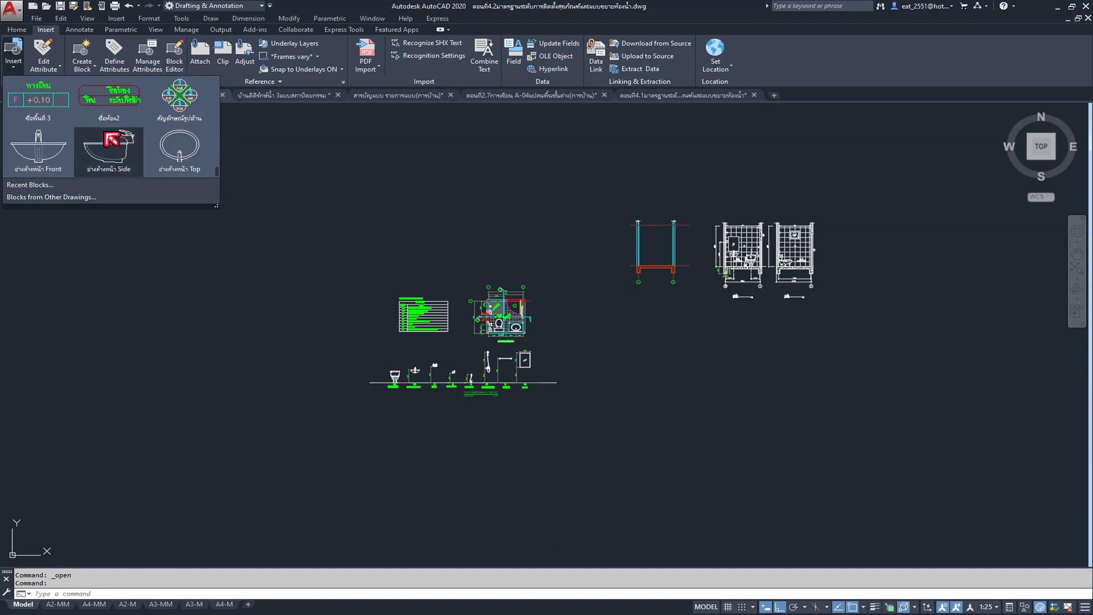
scroll(140, 153, up, 1)
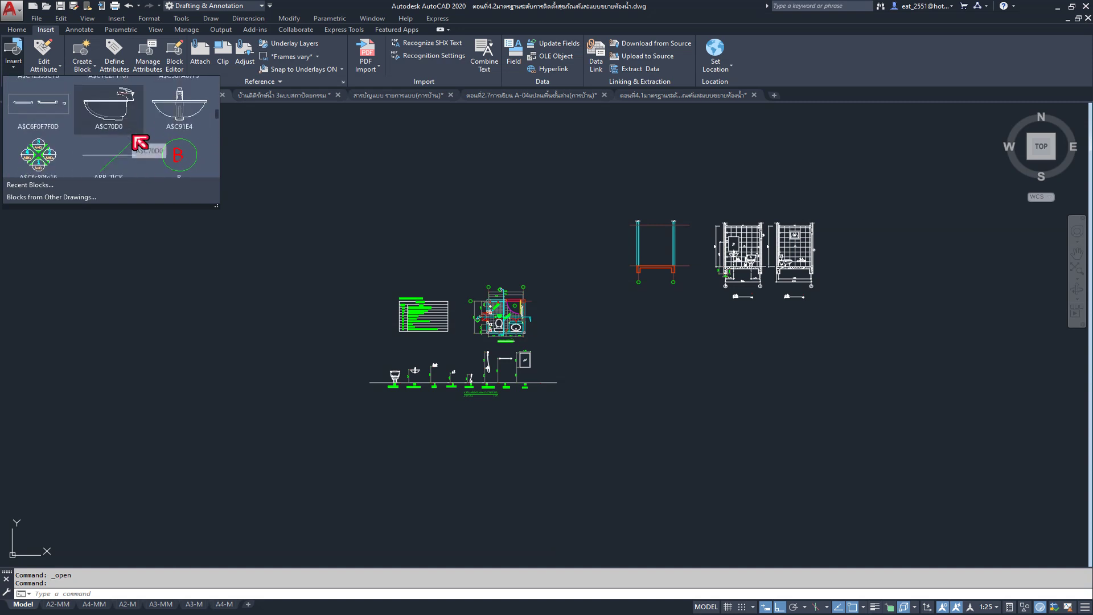
scroll(139, 149, up, 1)
scroll(45, 136, up, 1)
scroll(178, 129, up, 1)
scroll(179, 130, up, 1)
scroll(178, 131, up, 1)
scroll(180, 131, up, 1)
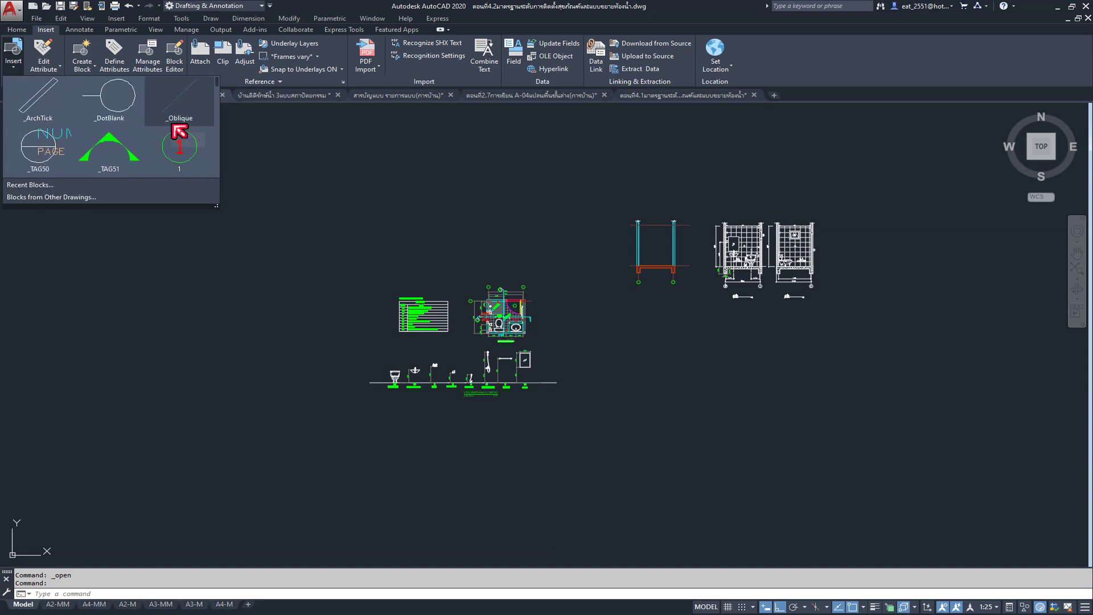
scroll(178, 130, down, 1)
scroll(178, 130, down, 1)
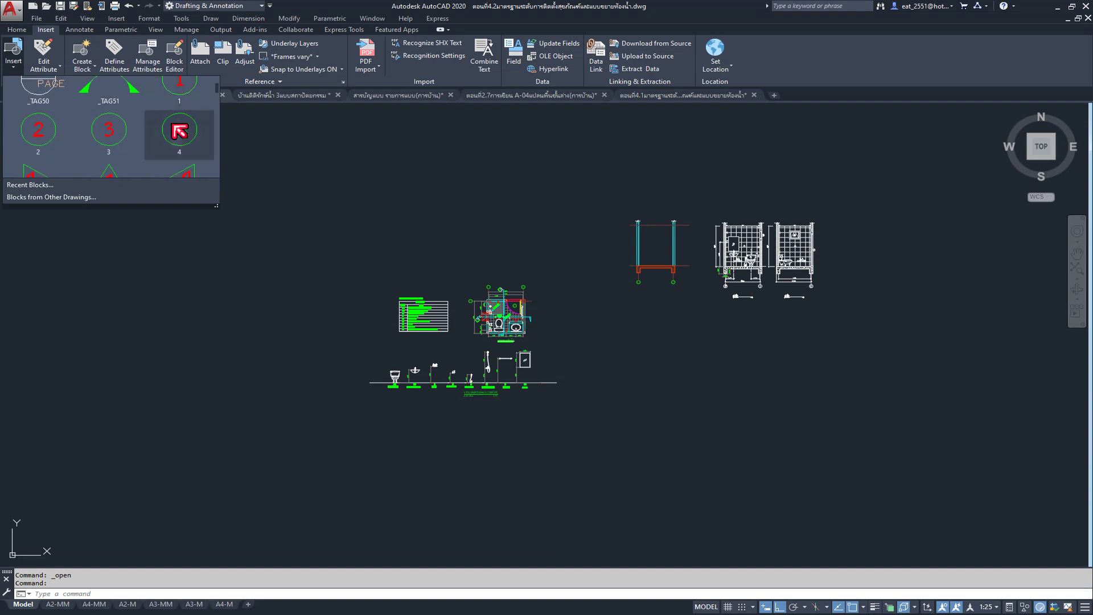
scroll(178, 130, down, 1)
scroll(179, 131, down, 1)
scroll(178, 130, down, 1)
scroll(178, 131, up, 1)
scroll(178, 114, down, 1)
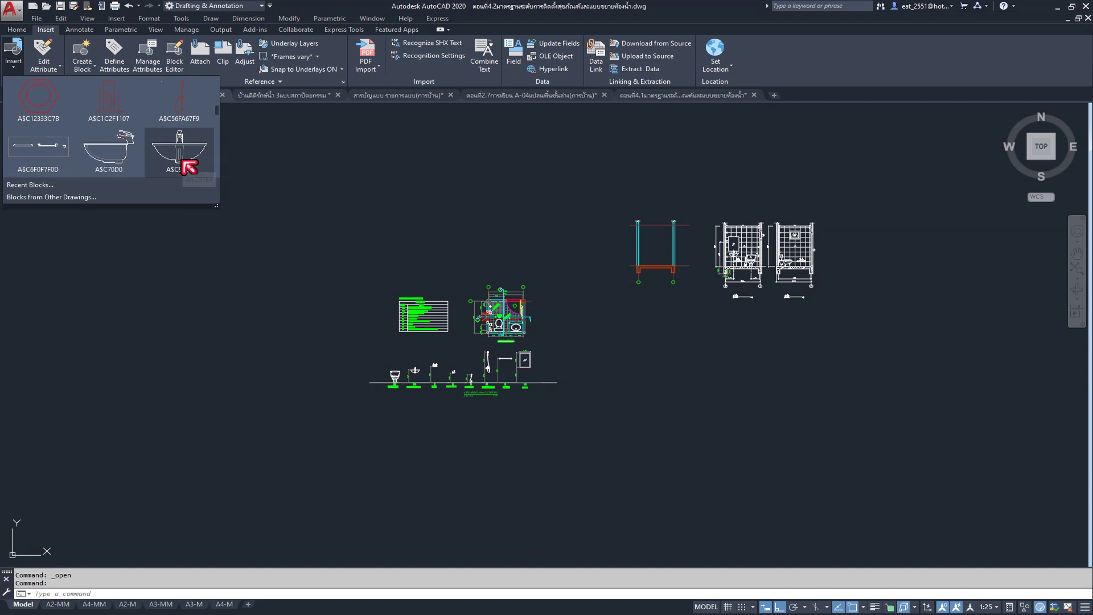
scroll(182, 115, up, 1)
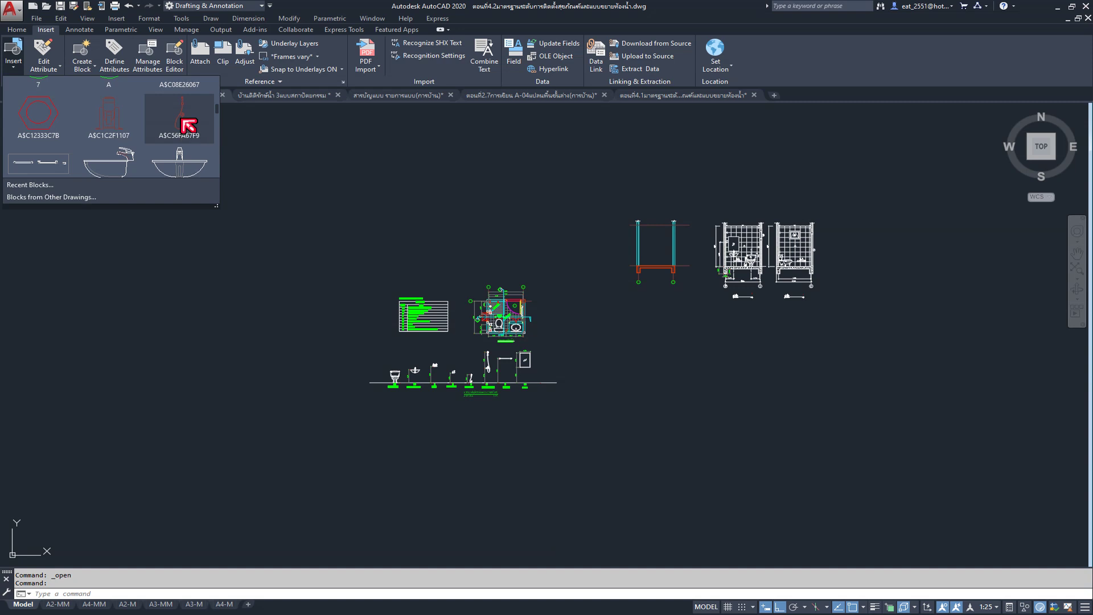
scroll(187, 126, down, 1)
scroll(728, 256, up, 3)
scroll(733, 284, up, 3)
middle_drag(733, 284, 778, 344)
scroll(778, 344, up, 2)
scroll(778, 343, up, 1)
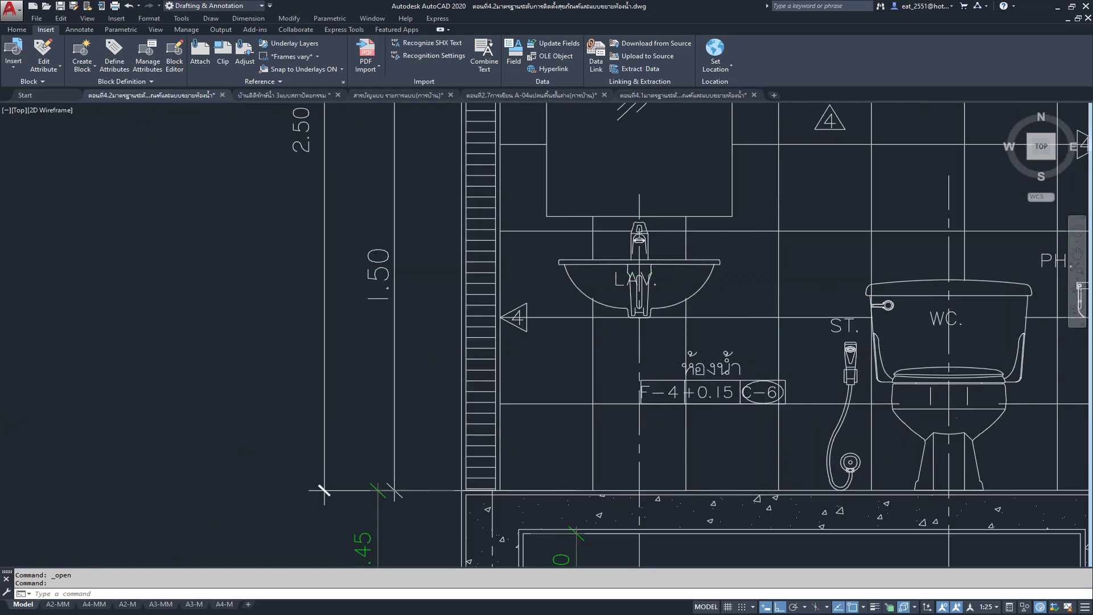
scroll(777, 343, down, 1)
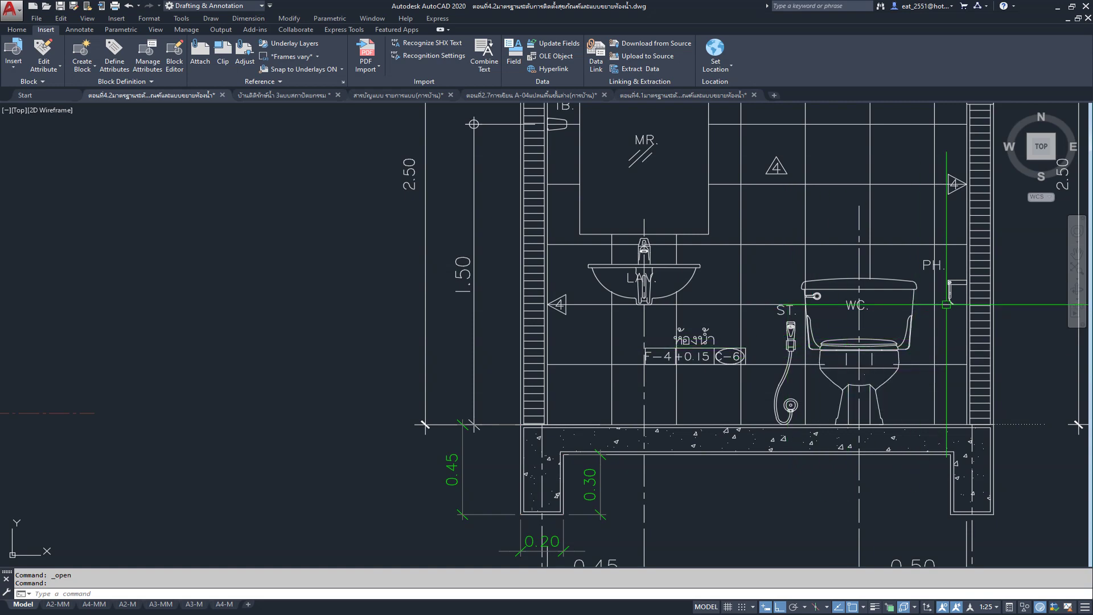
scroll(956, 294, down, 5)
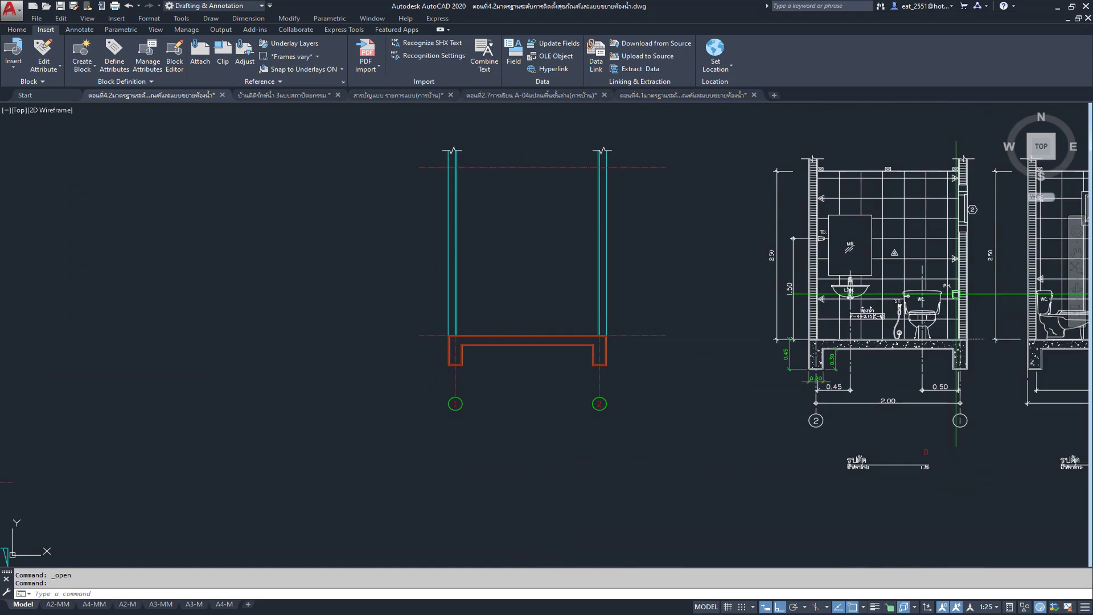
scroll(956, 294, down, 4)
click(15, 66)
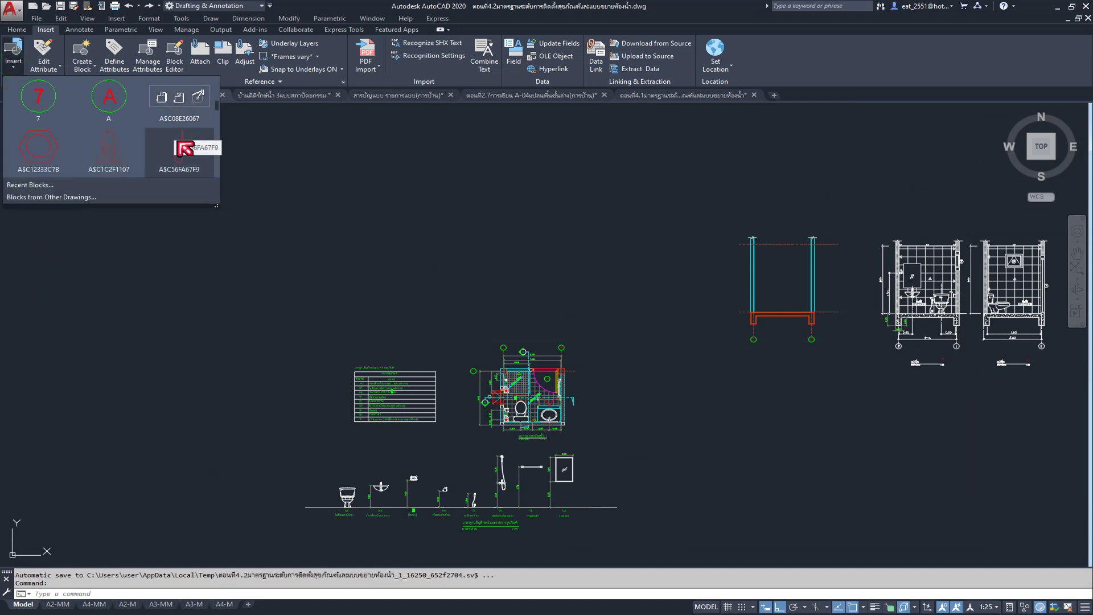
Step: Insert block A$C56FA67F9 into the bathroom section near grid line 2
click(184, 147)
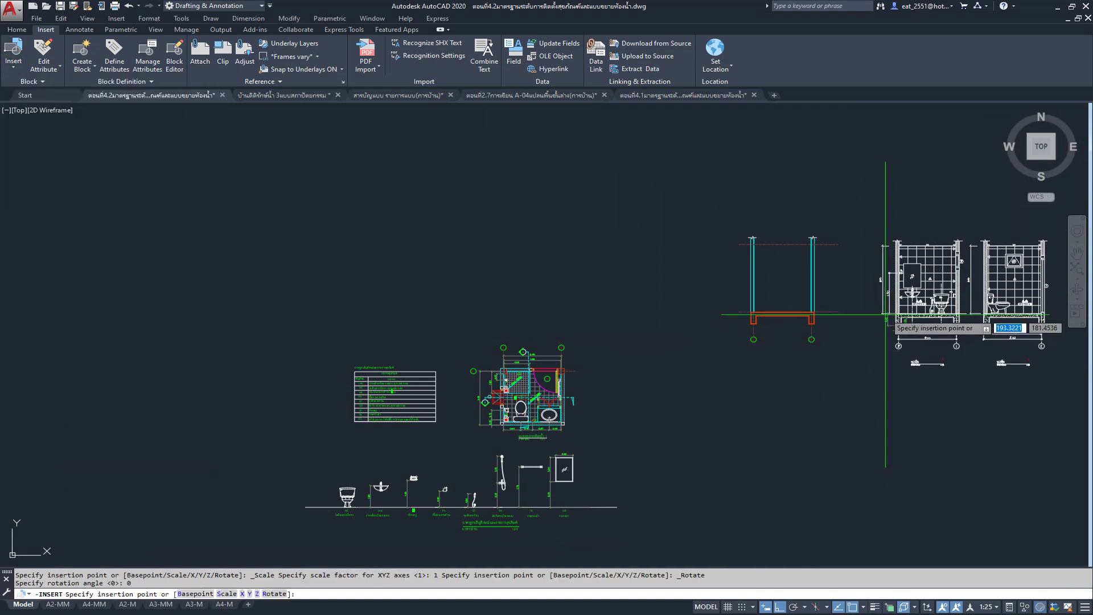
scroll(740, 302, up, 3)
scroll(738, 293, up, 3)
scroll(738, 293, up, 3)
scroll(737, 293, up, 2)
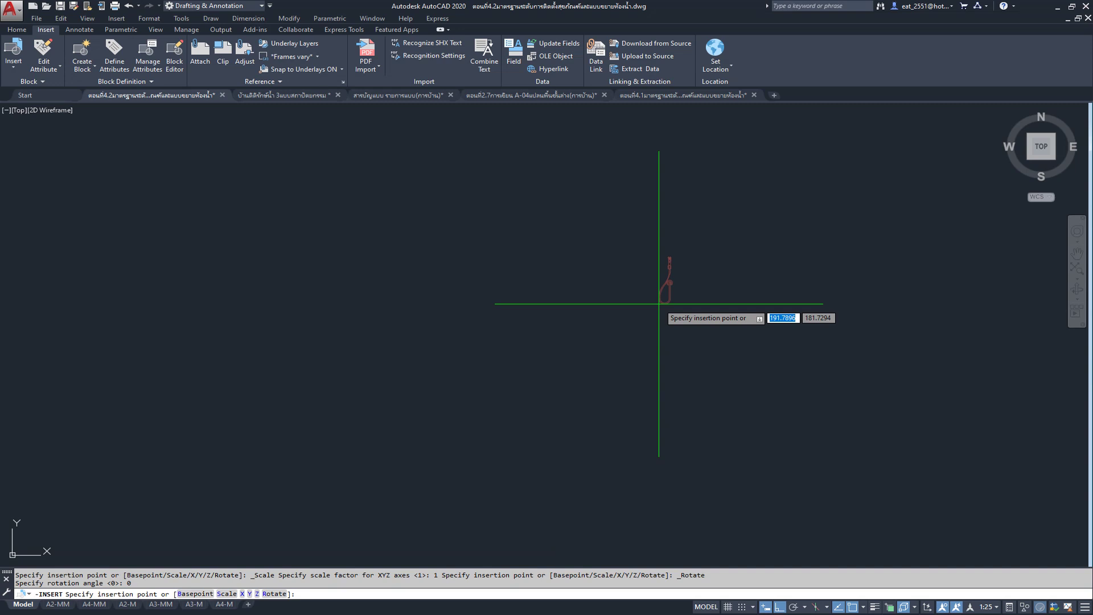
scroll(716, 183, down, 3)
scroll(575, 237, down, 2)
click(708, 296)
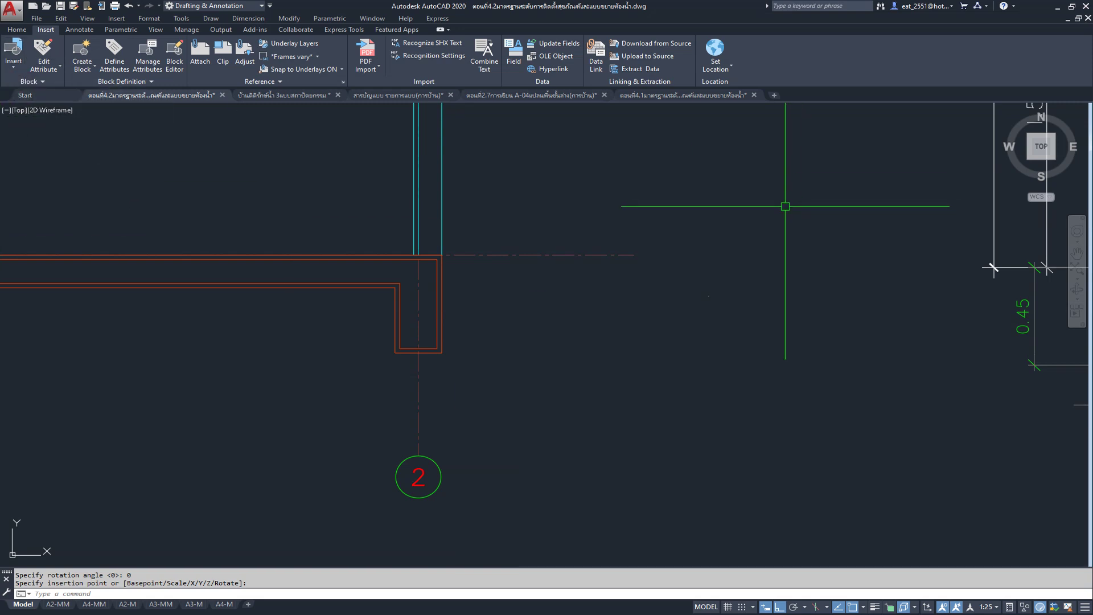
scroll(707, 297, up, 4)
scroll(707, 297, up, 2)
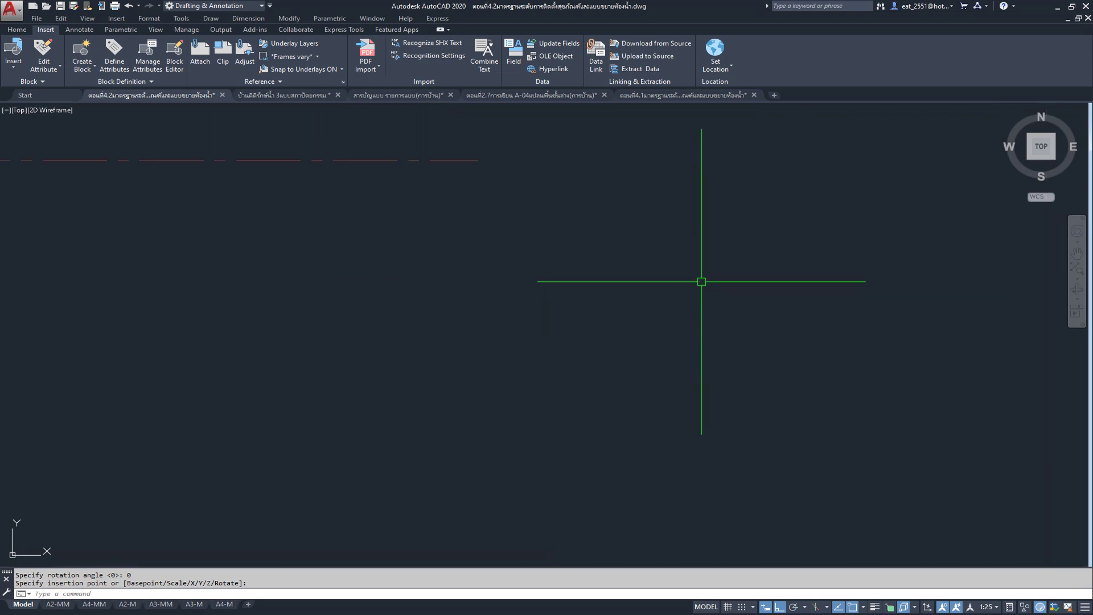
Step: Browse up to the บล็อคงาน -3 folder and open the BLOCK-3.dwg block library
click(46, 6)
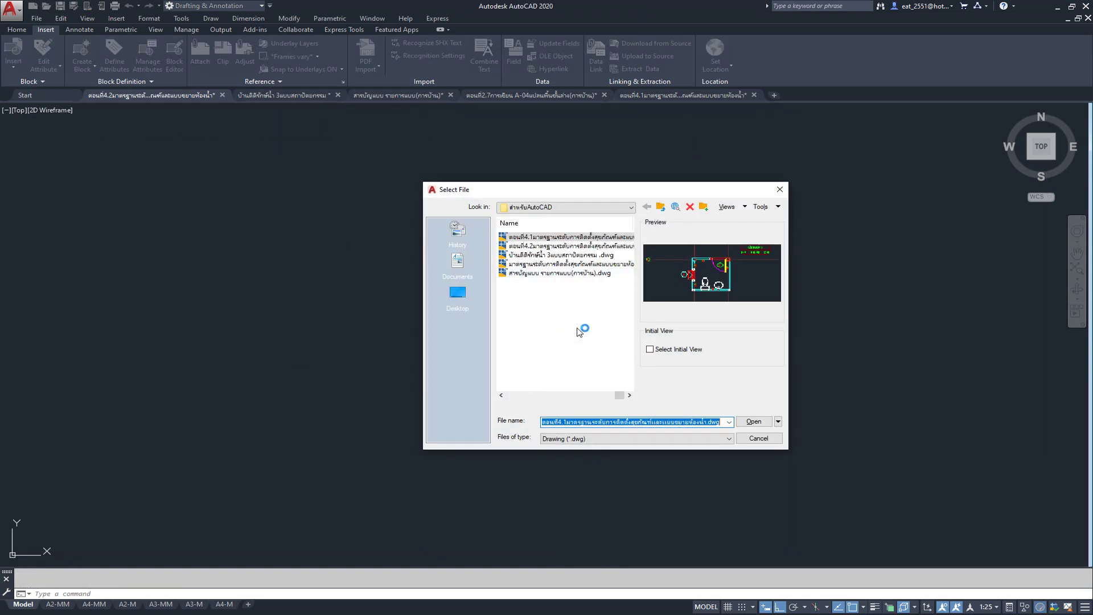
drag(617, 395, 490, 398)
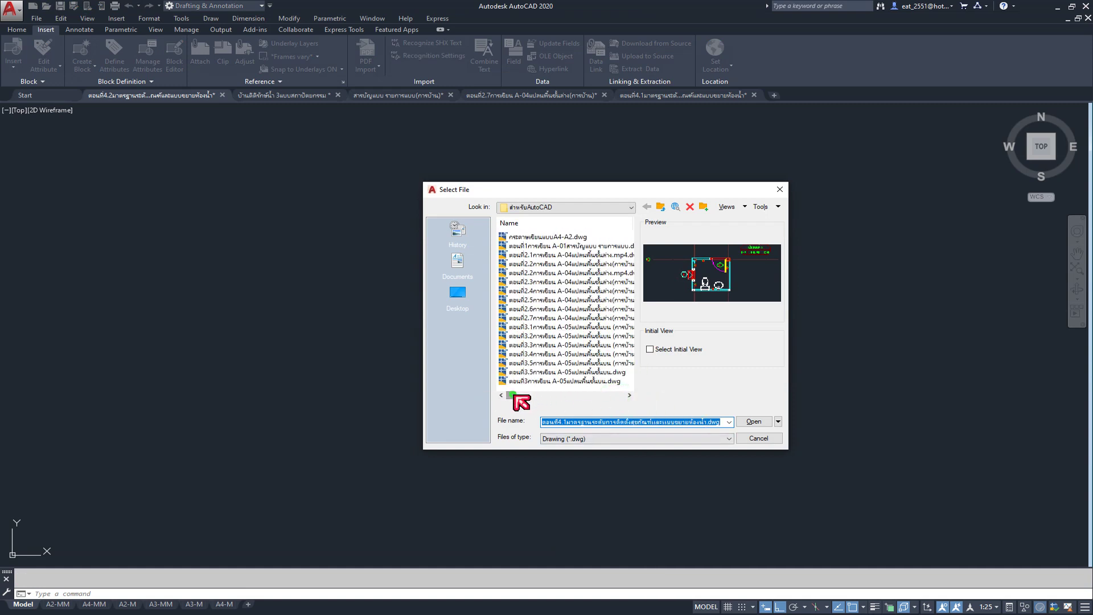
drag(515, 396, 501, 397)
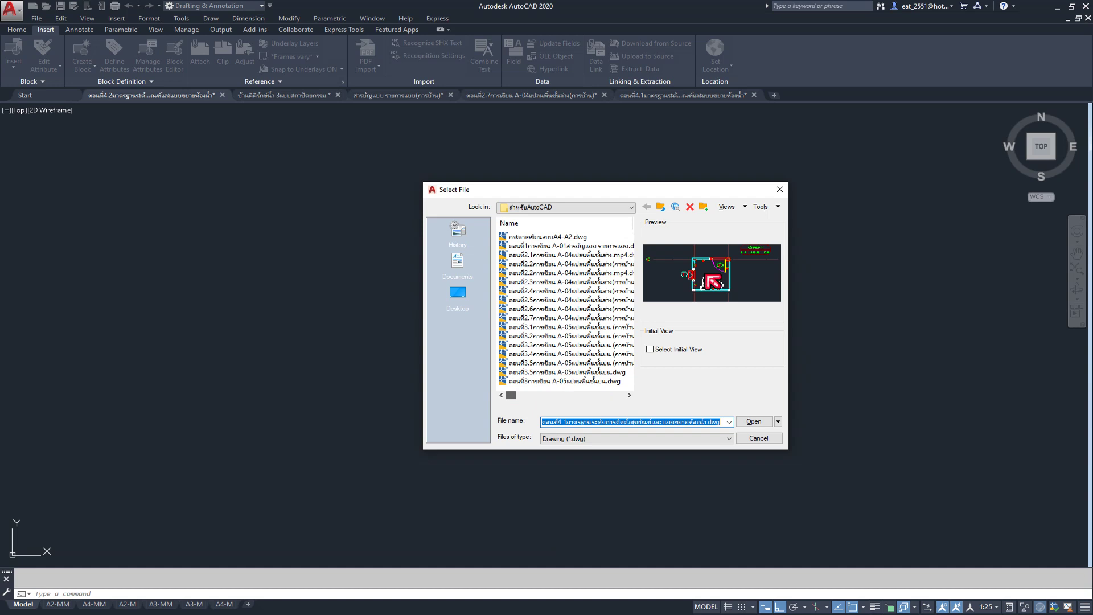
click(660, 208)
double_click(539, 246)
click(536, 238)
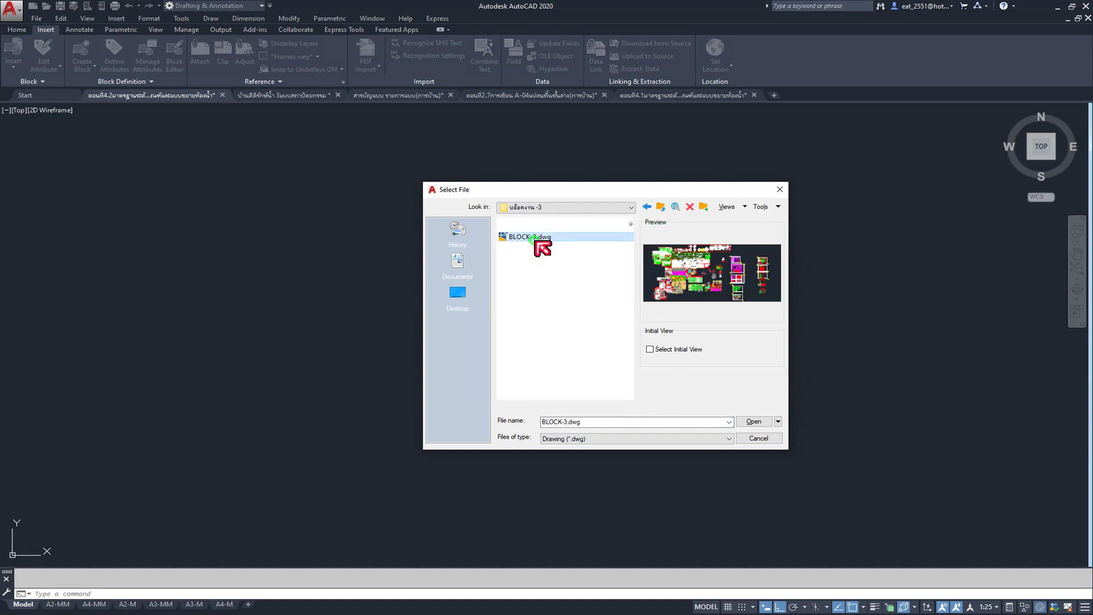
click(755, 422)
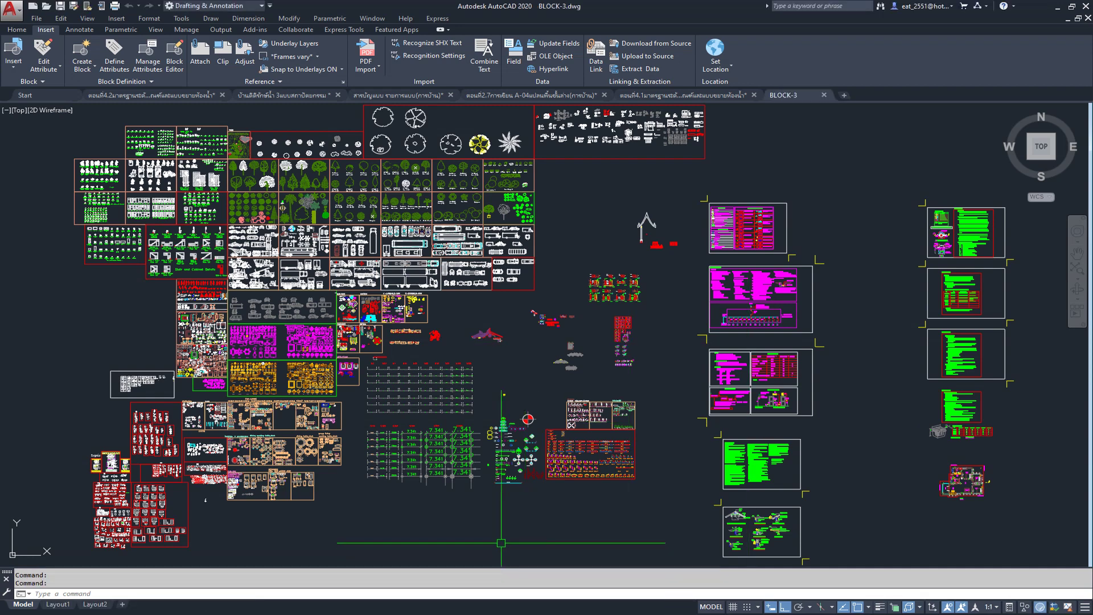
Step: Zoom and pan to bring more of the BLOCK-3 block library into view
scroll(569, 467, up, 1)
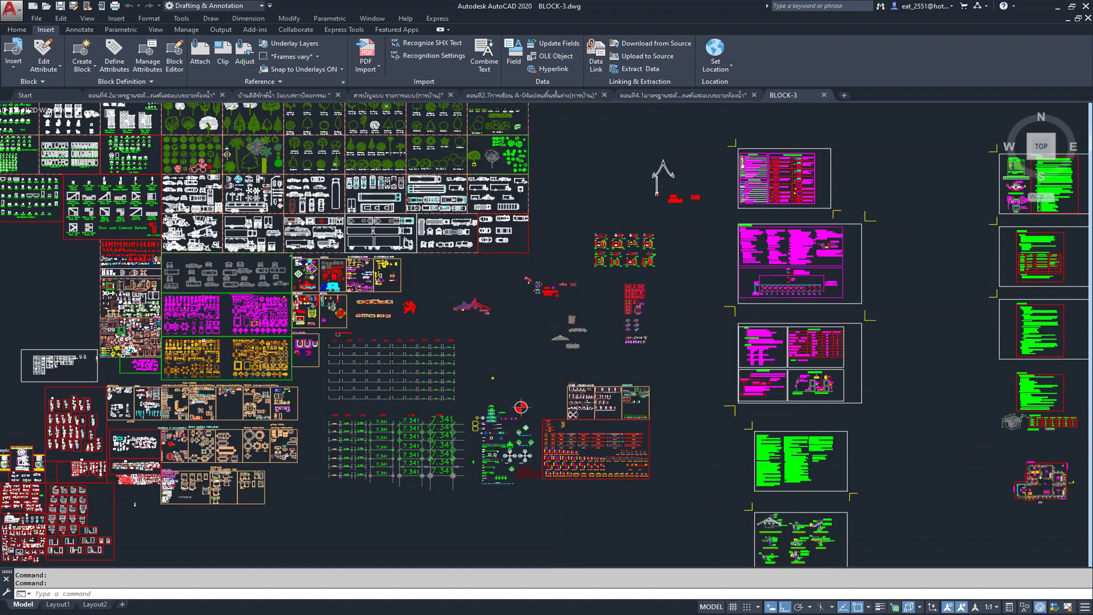
scroll(564, 478, up, 2)
scroll(681, 376, down, 1)
middle_drag(169, 214, 552, 214)
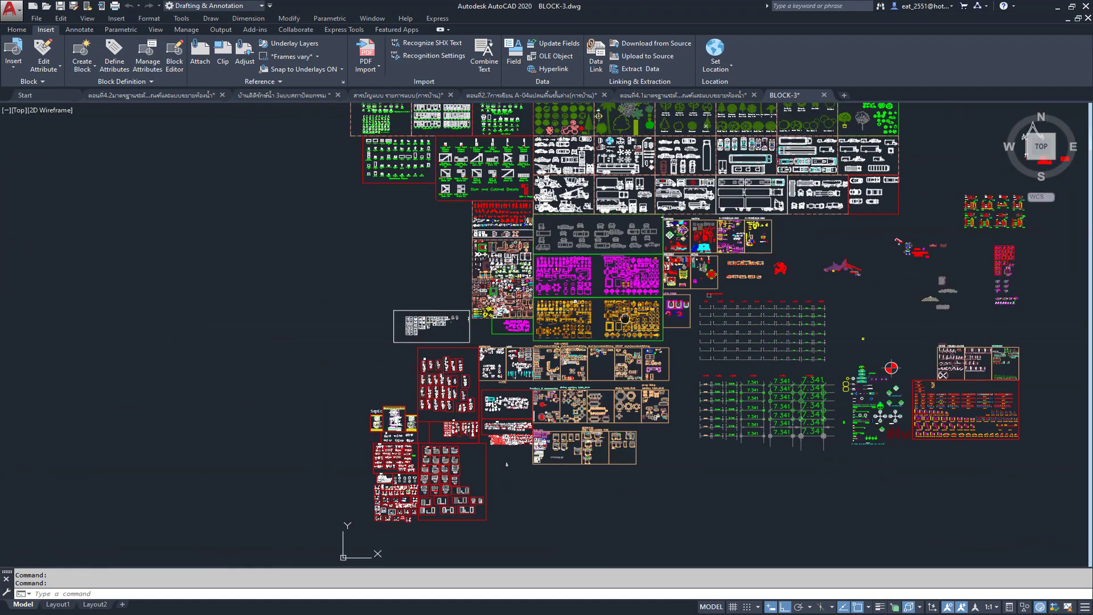
Step: Zoom to the red hand-shower block, copy it with Ctrl+C, and return to the bathroom drawing
scroll(555, 364, up, 3)
scroll(549, 350, up, 3)
scroll(569, 325, up, 3)
scroll(524, 317, up, 1)
scroll(605, 322, up, 1)
scroll(618, 310, up, 2)
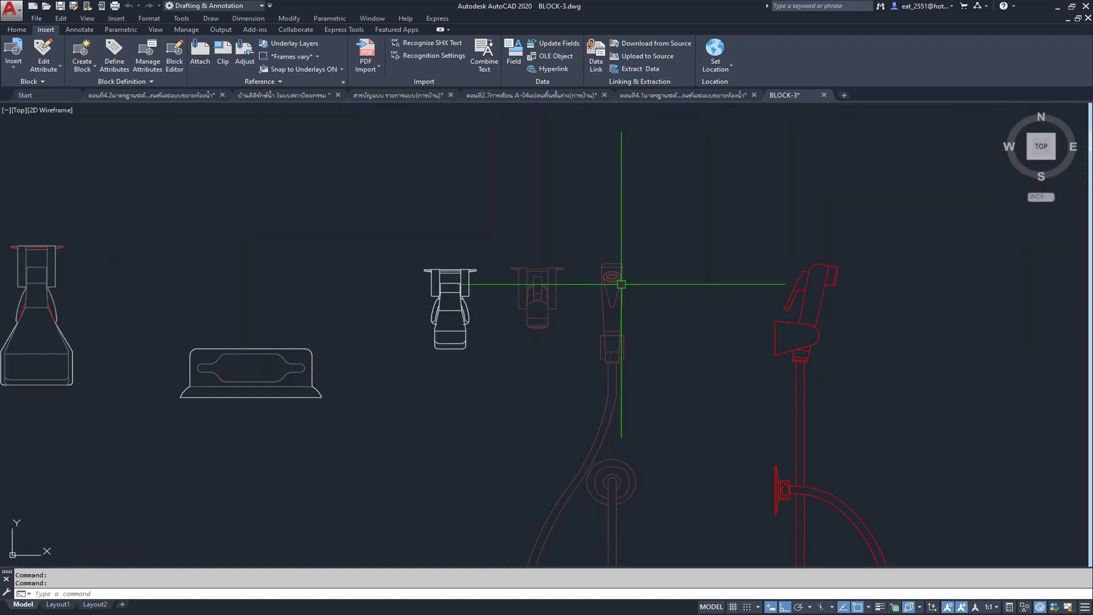
click(621, 284)
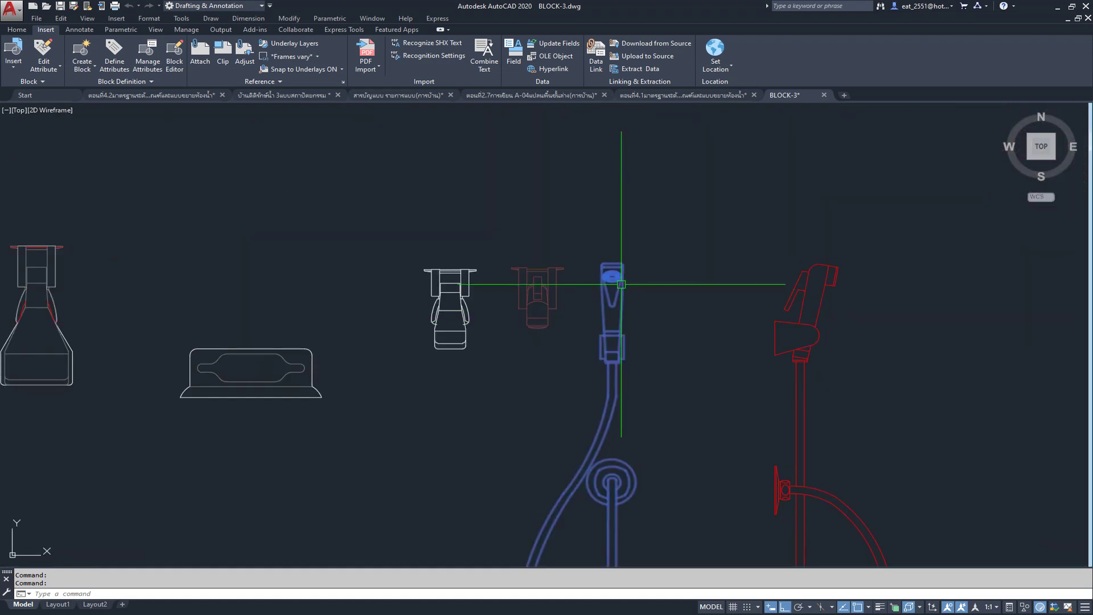
key(ctrl+c)
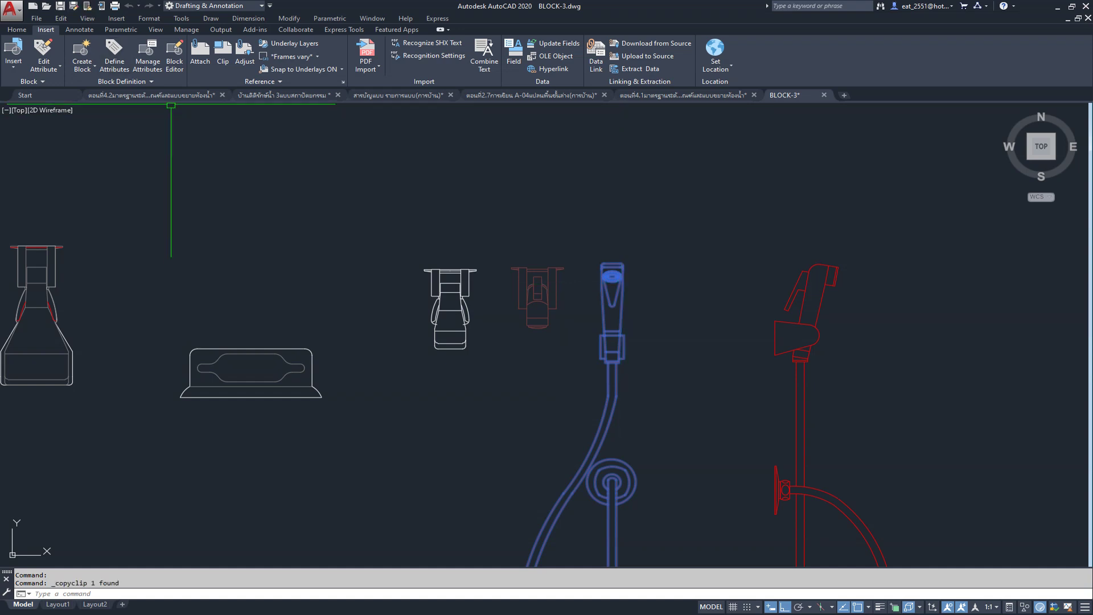
click(170, 97)
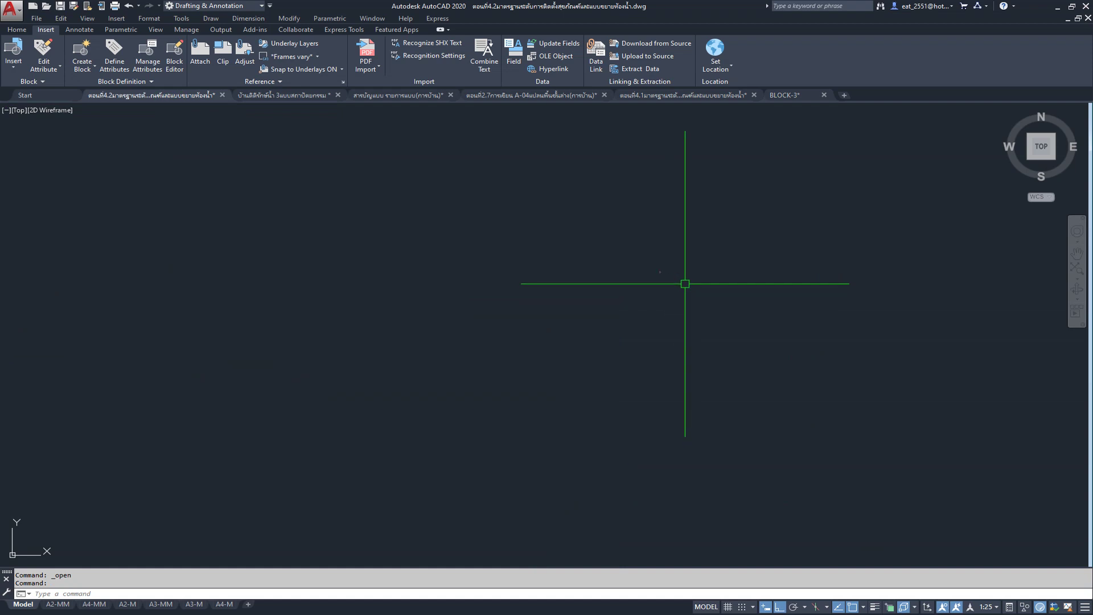
Step: Paste the copied hand-shower block into the part 4.2 bathroom drawing
key(ctrl+v)
scroll(596, 254, down, 5)
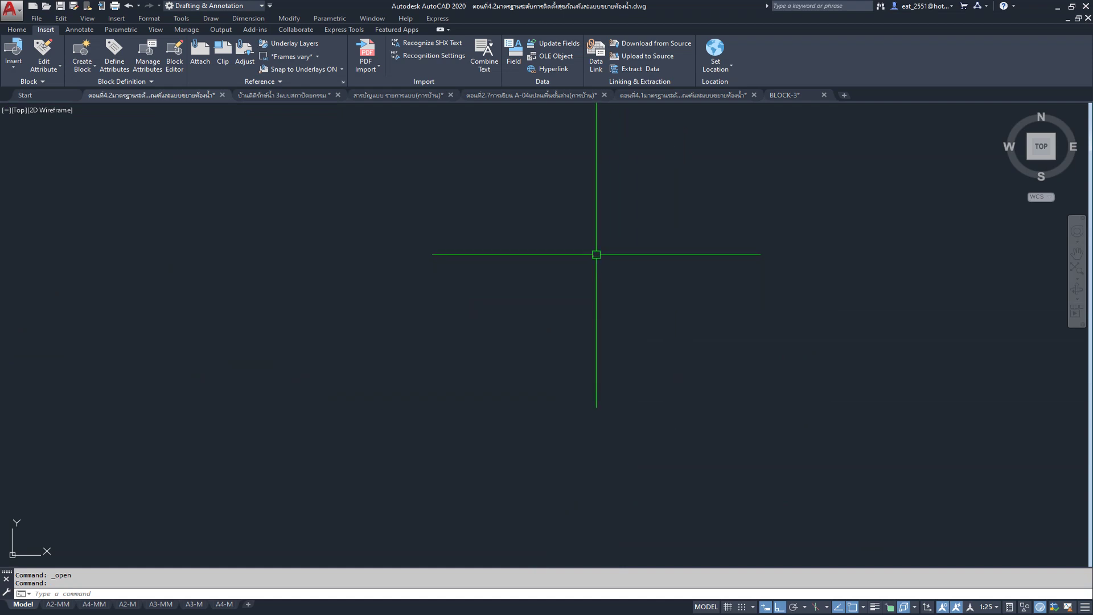
key(ctrl+v)
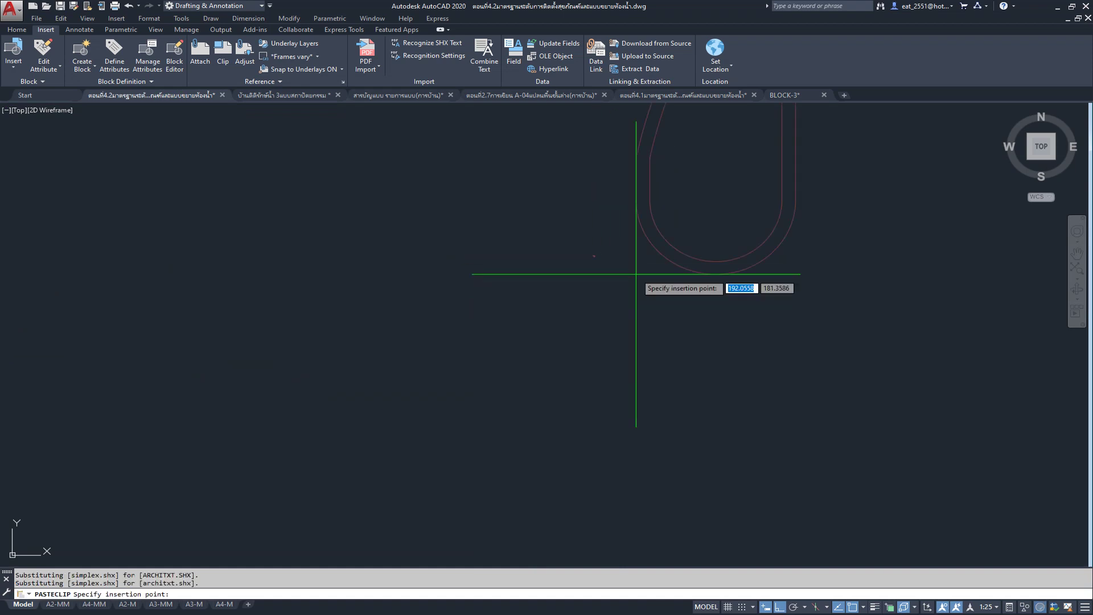
click(658, 364)
scroll(606, 302, up, 3)
scroll(553, 256, down, 5)
scroll(607, 237, up, 2)
scroll(559, 276, up, 3)
scroll(570, 299, down, 1)
scroll(561, 288, down, 1)
Step: Place the hand shower block at a point beside the bathroom section
middle_drag(562, 288, 567, 381)
scroll(540, 276, down, 2)
scroll(581, 274, down, 4)
scroll(579, 277, down, 4)
scroll(579, 277, down, 2)
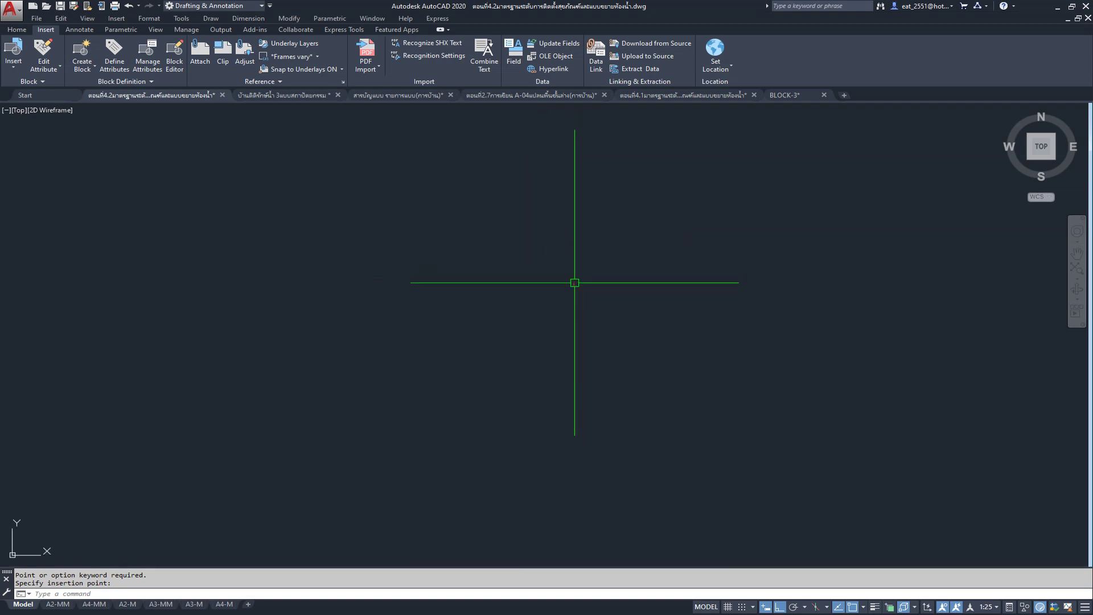
middle_drag(573, 281, 537, 308)
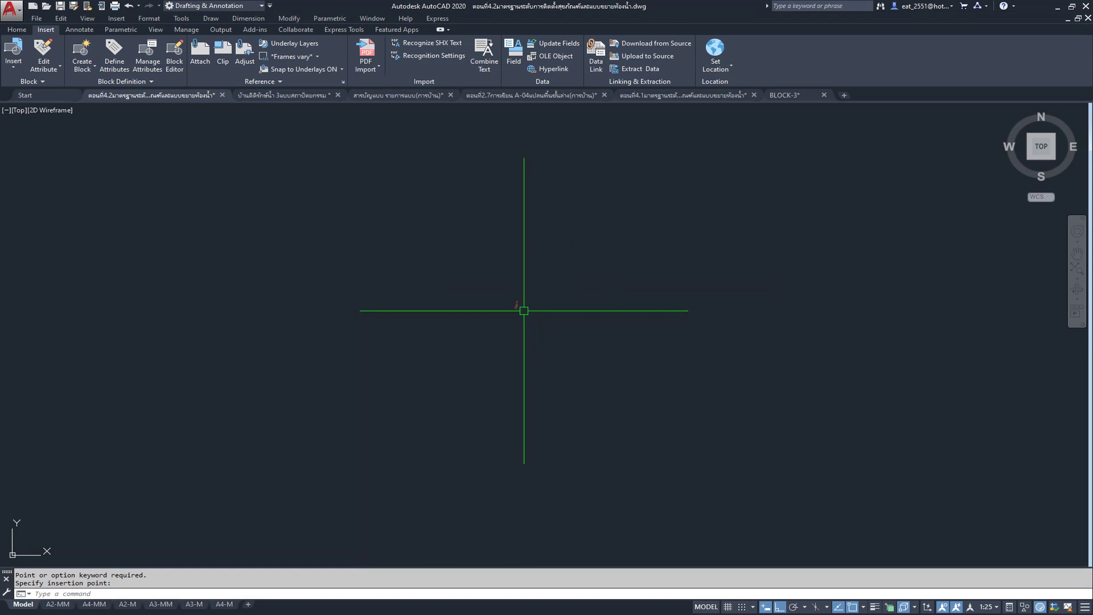
scroll(527, 297, down, 2)
scroll(528, 297, up, 5)
scroll(539, 293, down, 2)
scroll(573, 360, down, 1)
scroll(570, 356, down, 1)
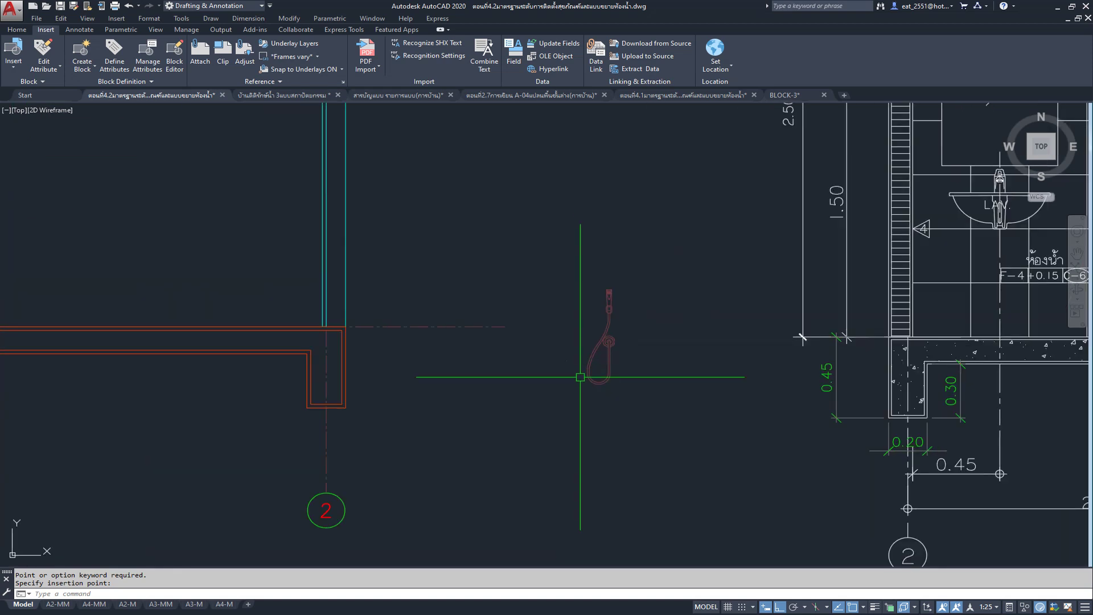
scroll(581, 371, up, 2)
scroll(547, 373, up, 1)
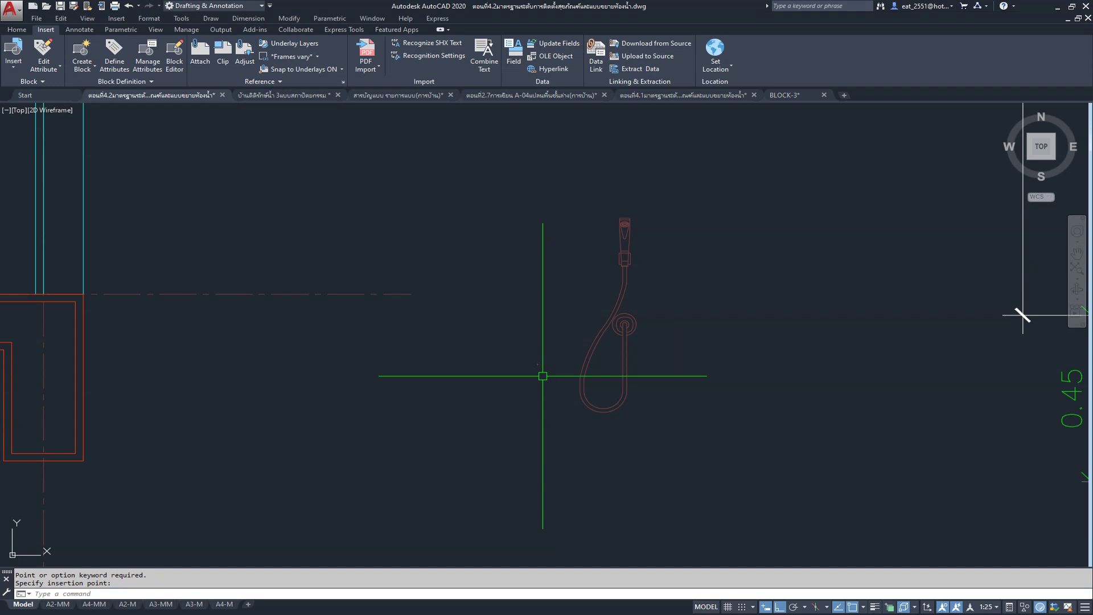
scroll(541, 375, up, 1)
scroll(538, 372, up, 2)
scroll(501, 354, down, 5)
scroll(479, 340, down, 3)
scroll(479, 340, up, 5)
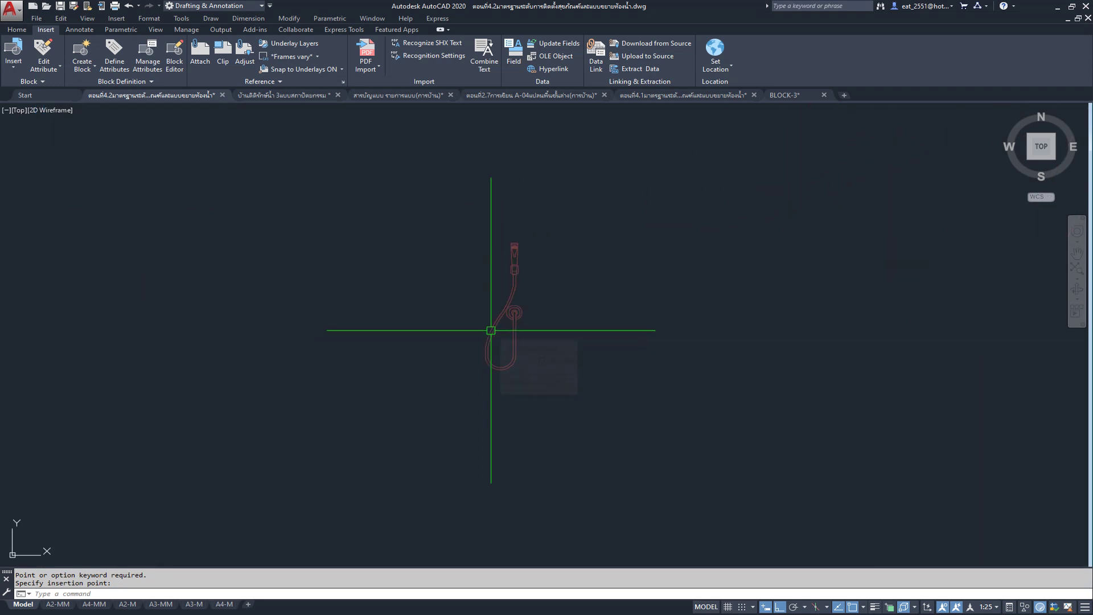
click(491, 330)
click(17, 29)
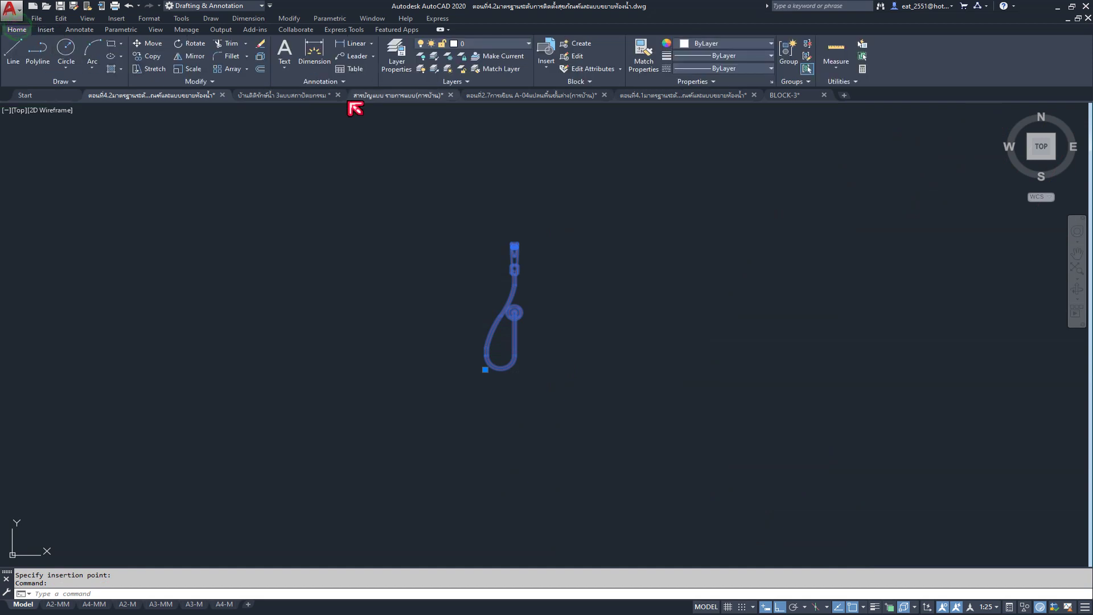
Step: Try scaling the hand shower from its hose bottom, then undo the result
click(194, 69)
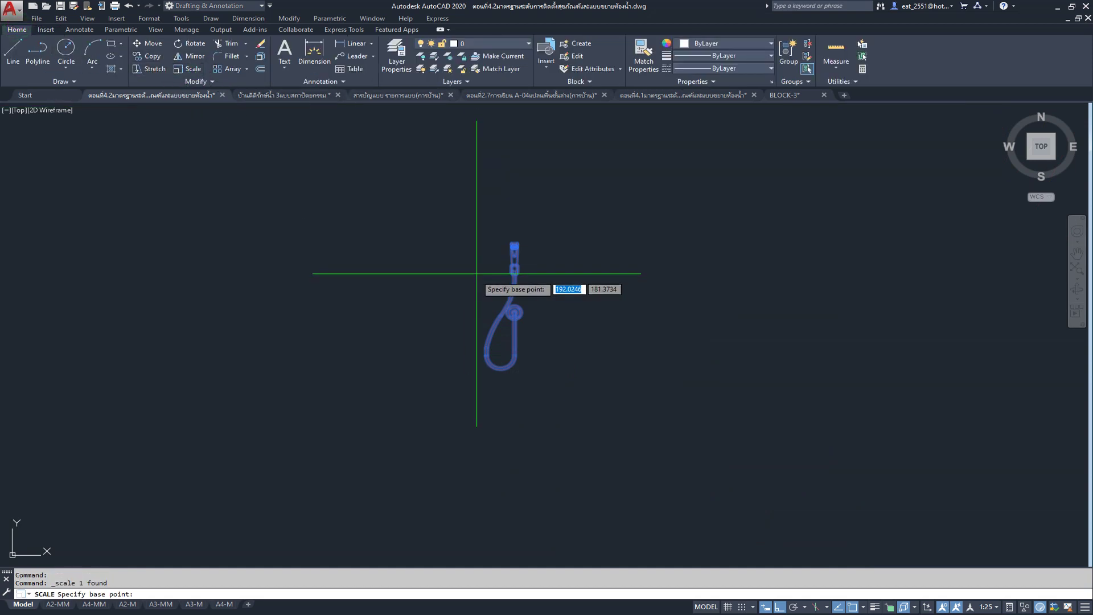
click(501, 370)
text(100)
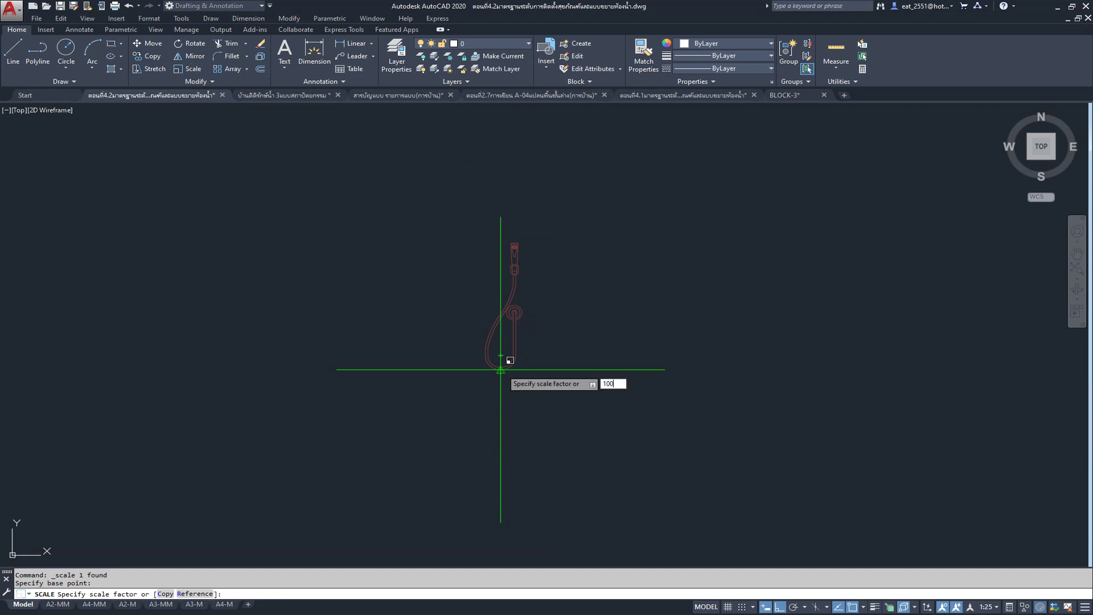
key(Return)
scroll(501, 370, down, 3)
scroll(505, 407, down, 3)
scroll(504, 405, down, 3)
scroll(503, 405, down, 2)
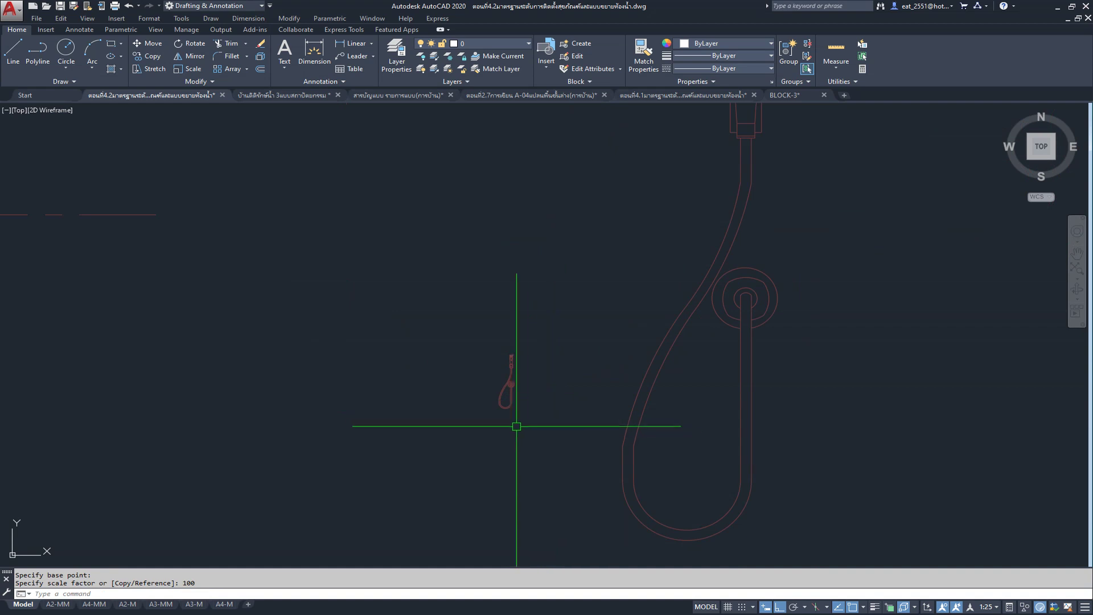
key(ctrl+z)
key(ctrl+z)
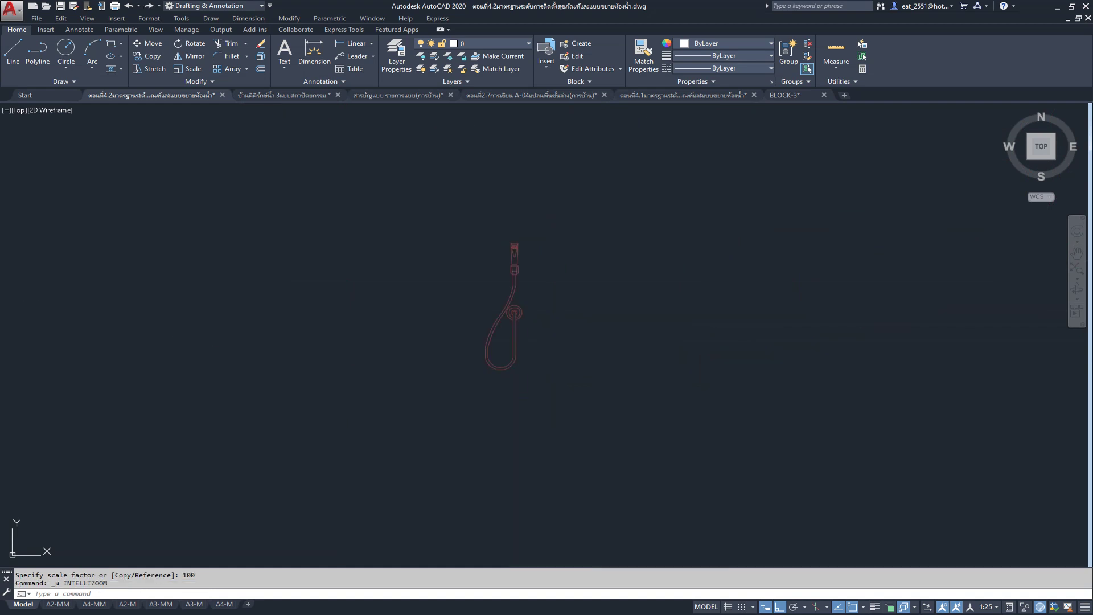
Step: Window-select the large hook and scale it with a mistyped factor
click(193, 70)
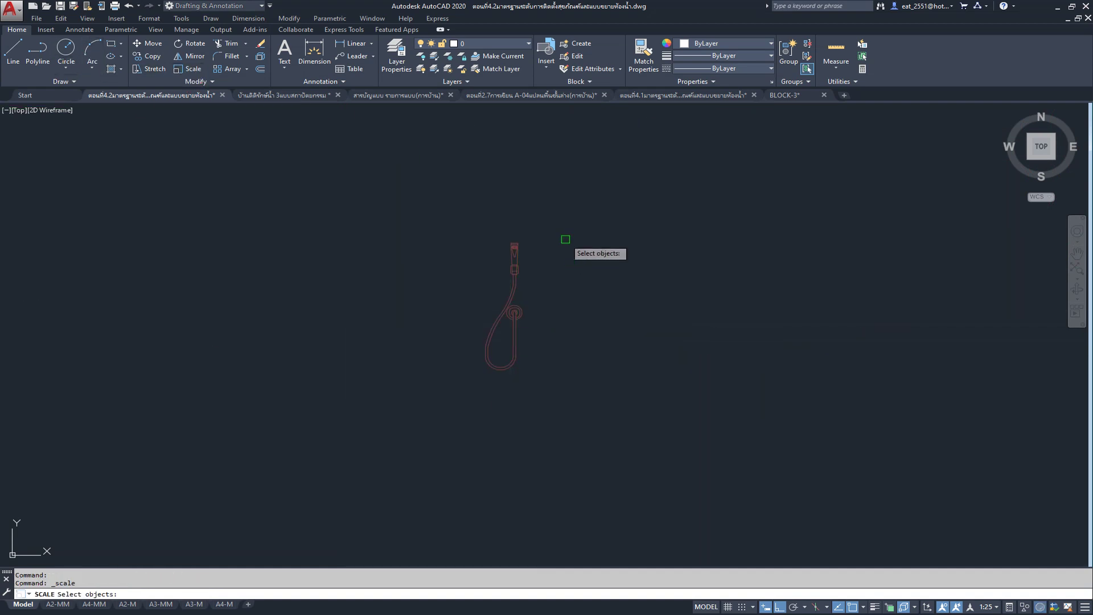
click(570, 242)
click(330, 488)
key(Return)
scroll(532, 375, up, 2)
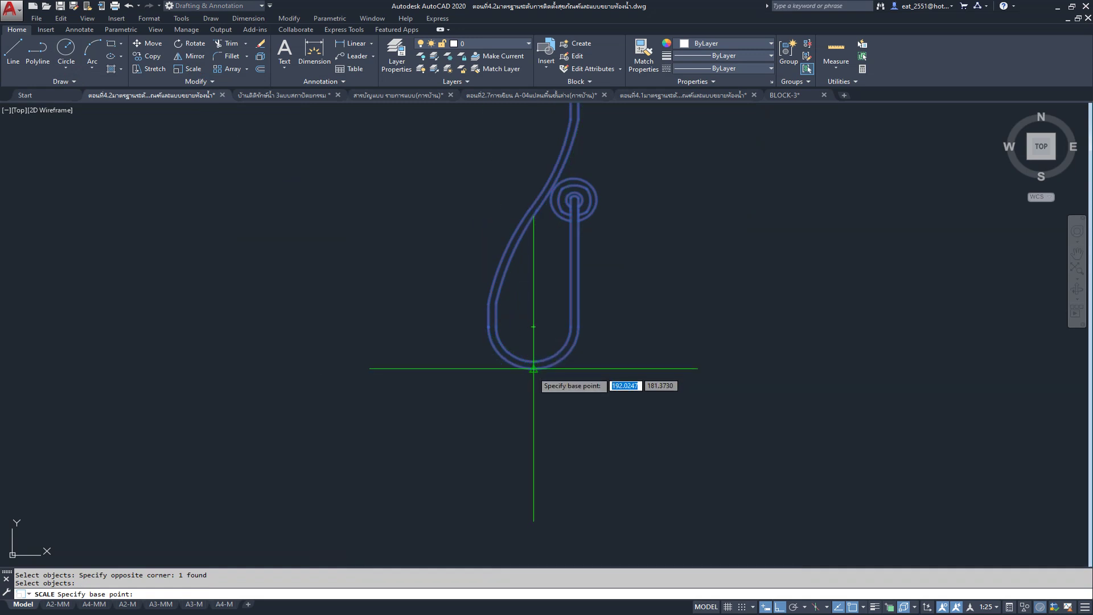
text(1000)
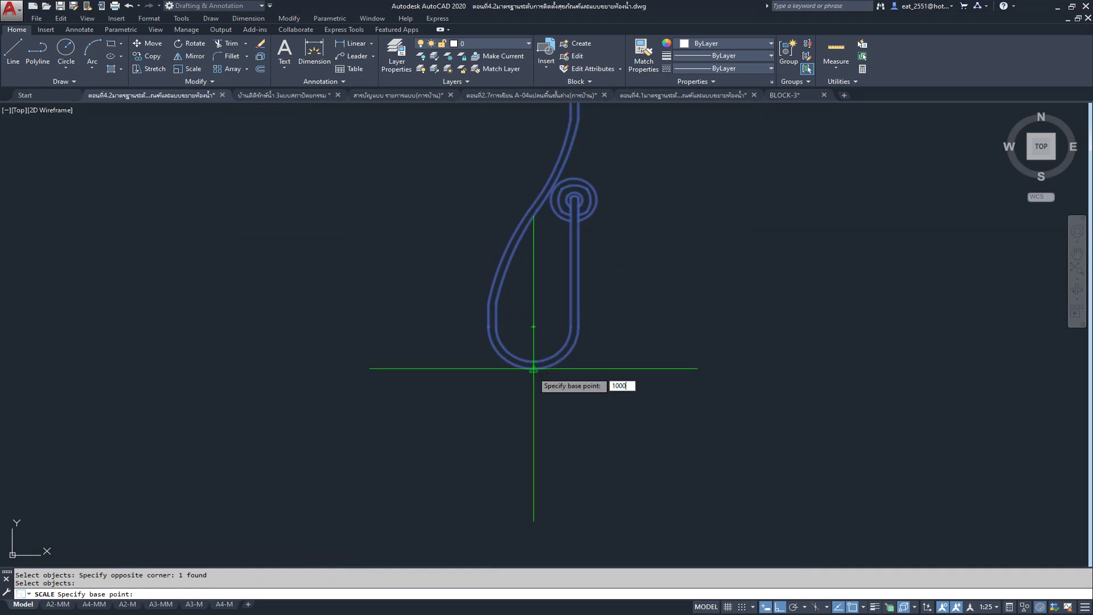
key(Return)
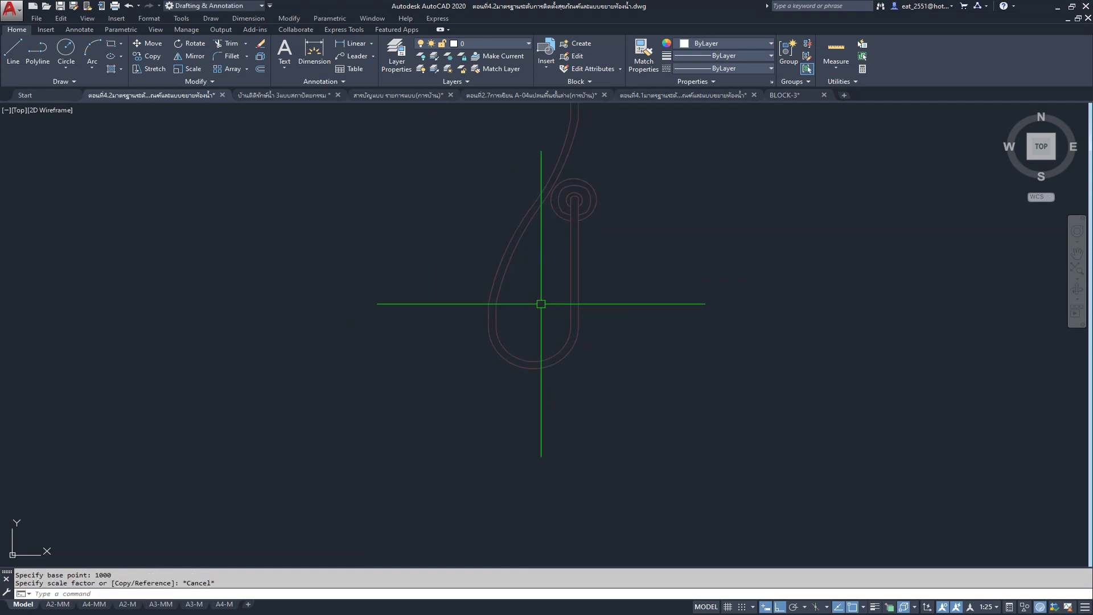
Step: Scale the small hand shower by a factor of 1000 from a picked base point
click(185, 70)
click(667, 264)
scroll(586, 353, down, 3)
scroll(586, 354, down, 2)
click(678, 179)
scroll(512, 310, down, 3)
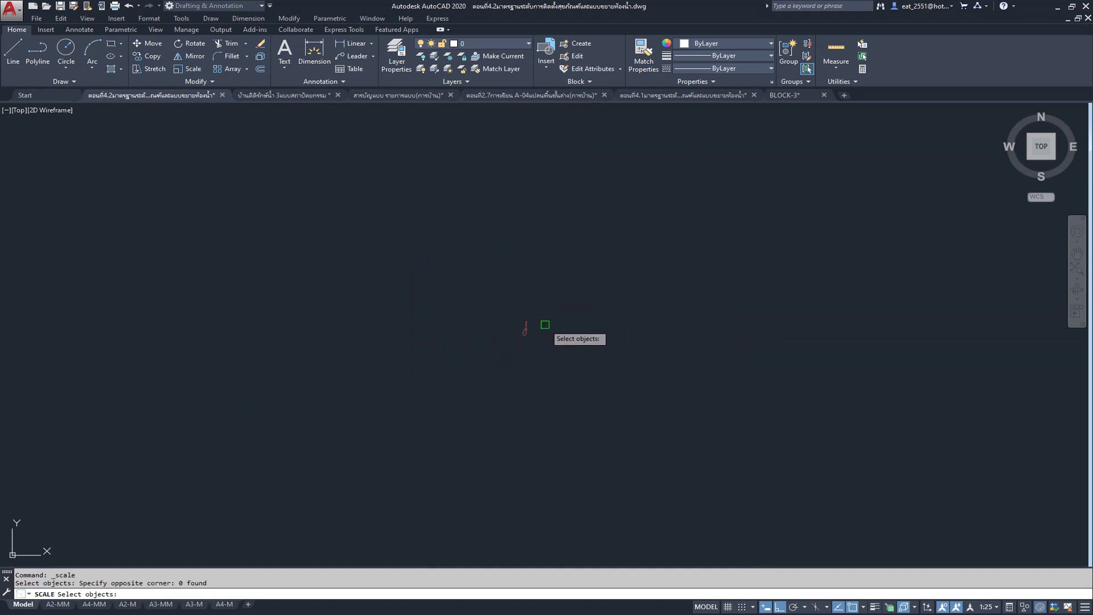
click(610, 263)
click(451, 366)
key(Return)
scroll(522, 310, up, 2)
scroll(571, 320, up, 3)
scroll(625, 231, up, 4)
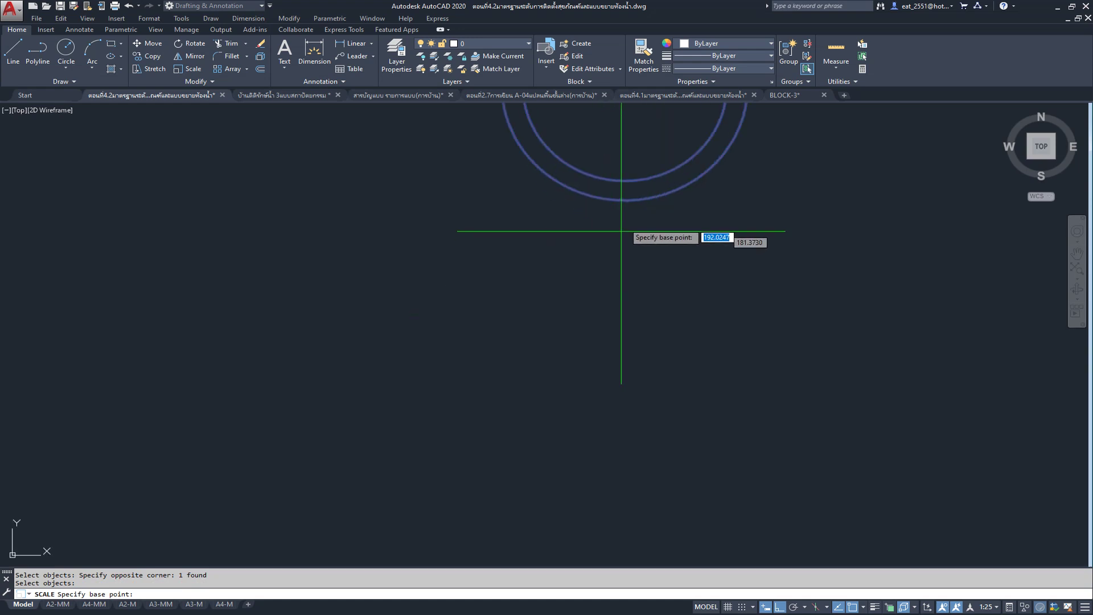
click(626, 199)
text(1000)
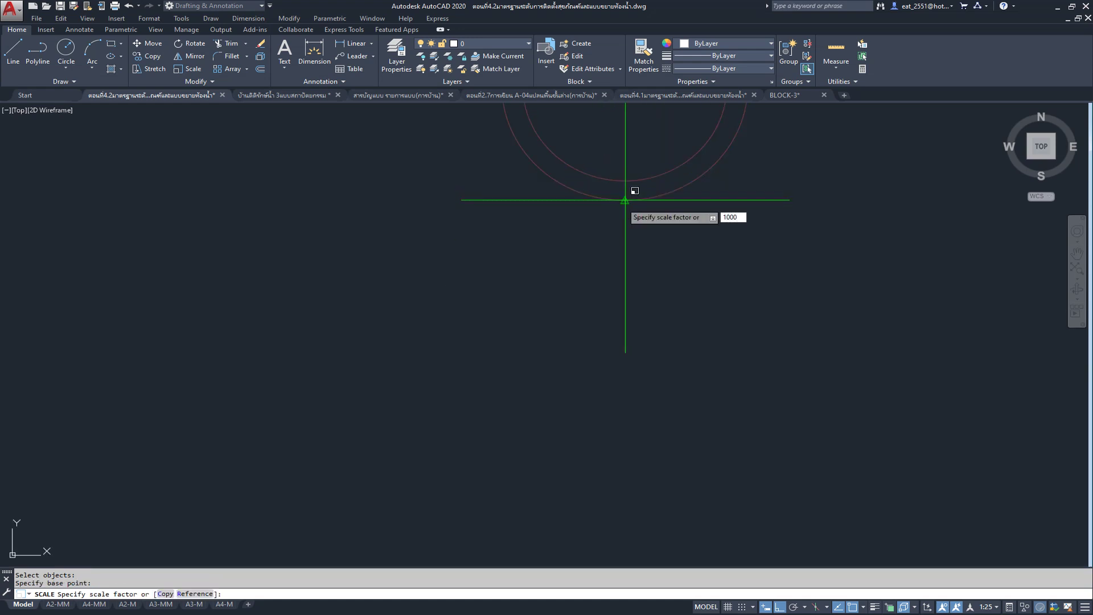
key(Return)
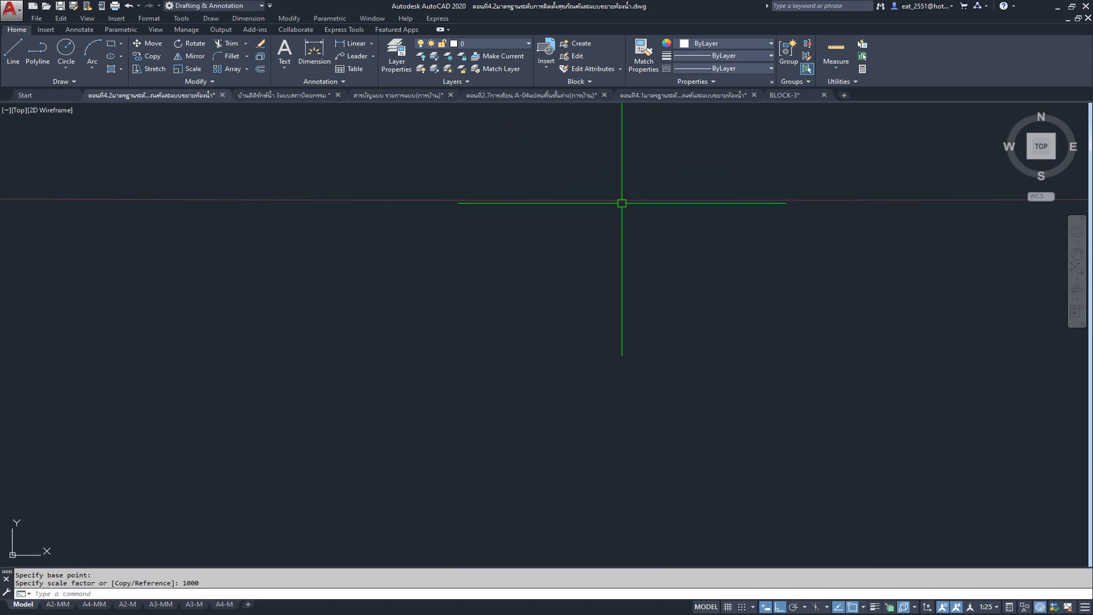
Step: Zoom out to compare both hand showers, selecting then deselecting the left one
scroll(622, 203, down, 3)
scroll(496, 365, down, 3)
scroll(495, 366, down, 2)
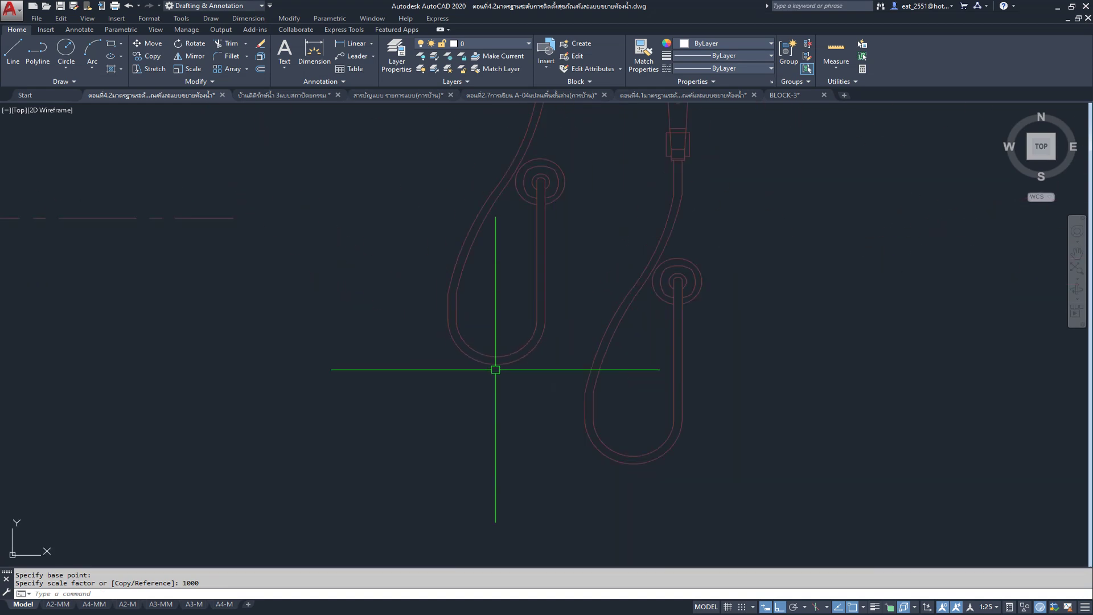
scroll(593, 409, down, 2)
scroll(610, 365, up, 4)
scroll(609, 365, down, 2)
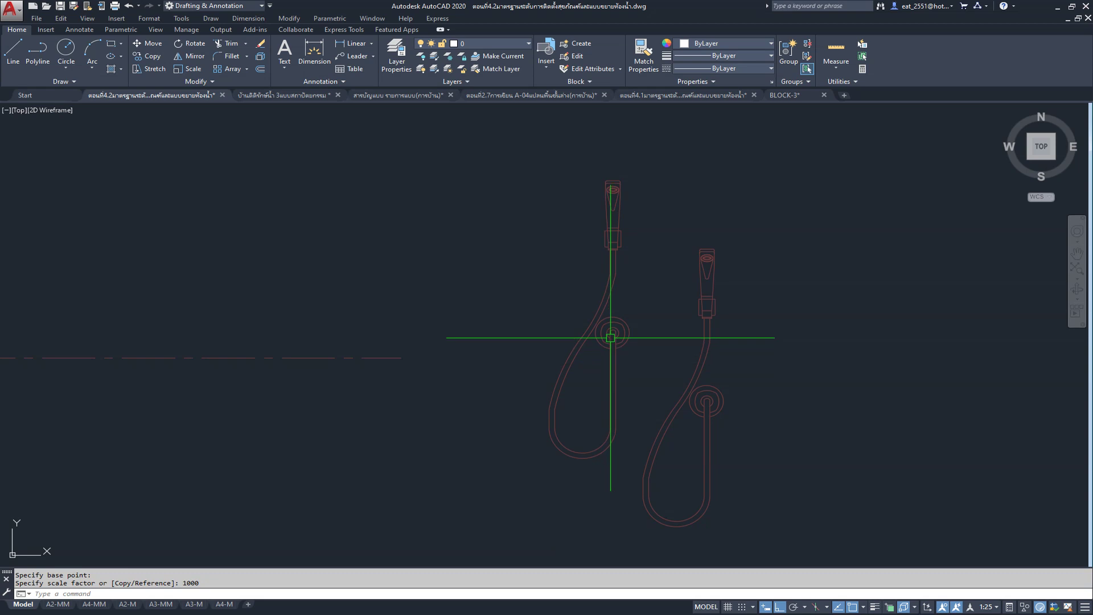
click(609, 342)
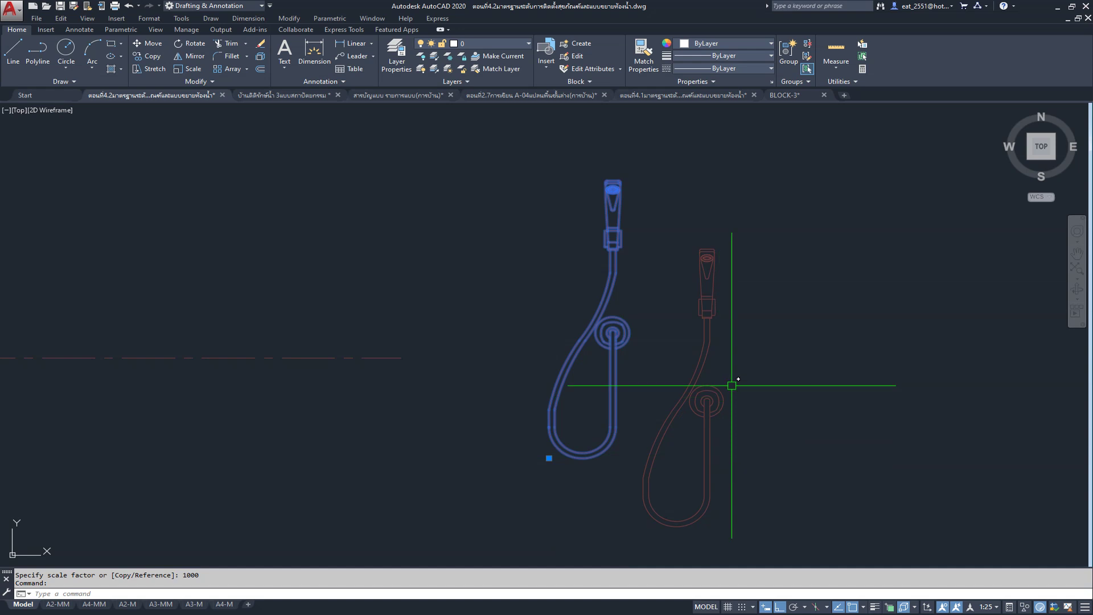
key(Escape)
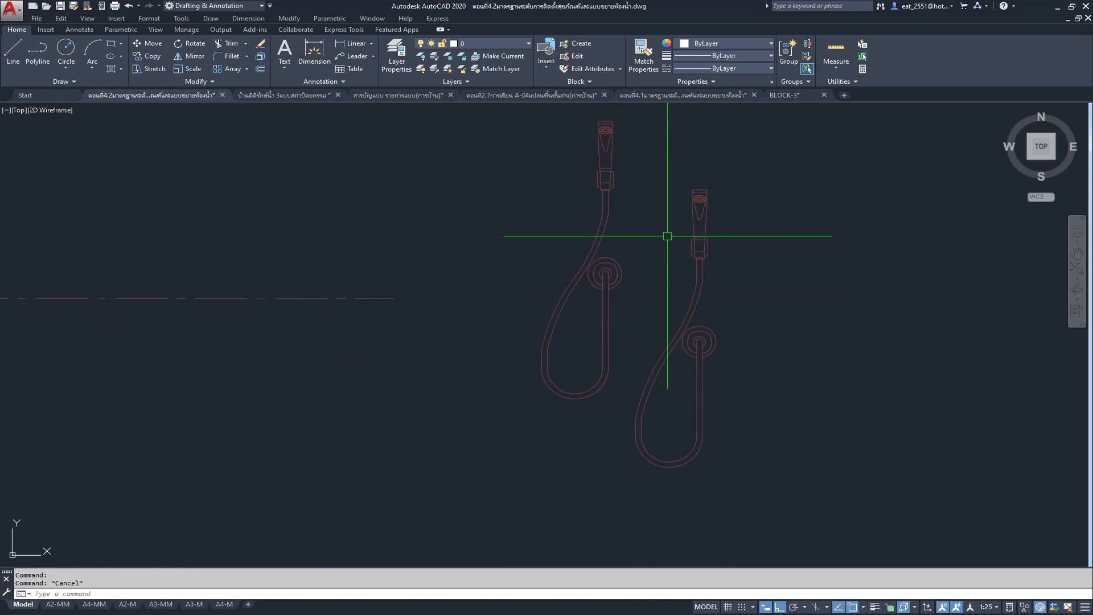
Step: Delete the right hand shower, leaving only the left one
middle_drag(596, 326, 676, 327)
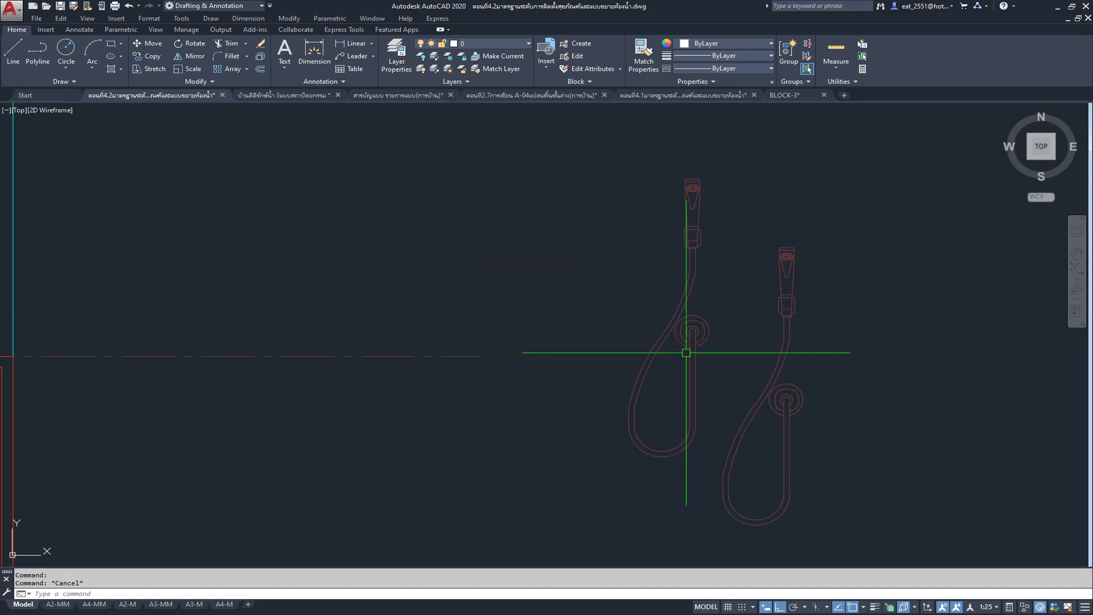
click(686, 352)
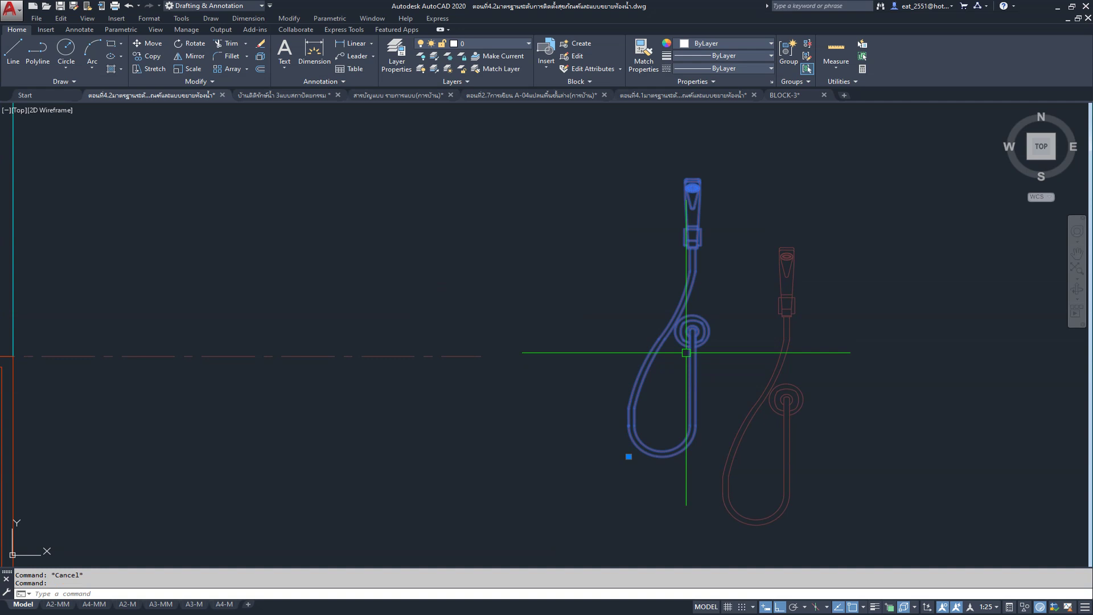
middle_drag(789, 381, 659, 373)
key(Escape)
scroll(546, 288, up, 1)
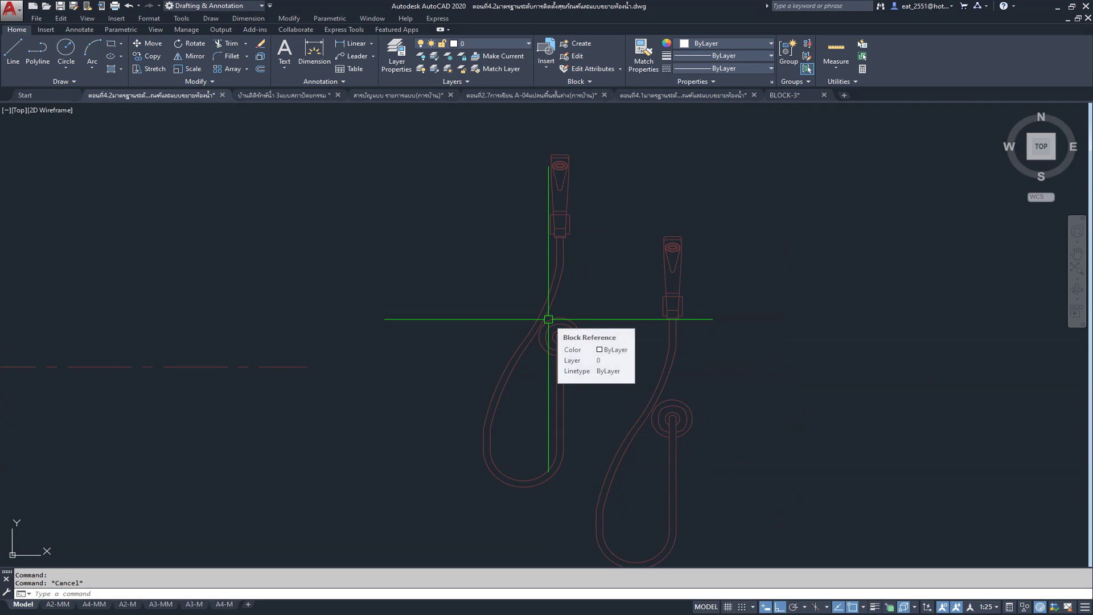
scroll(549, 319, down, 3)
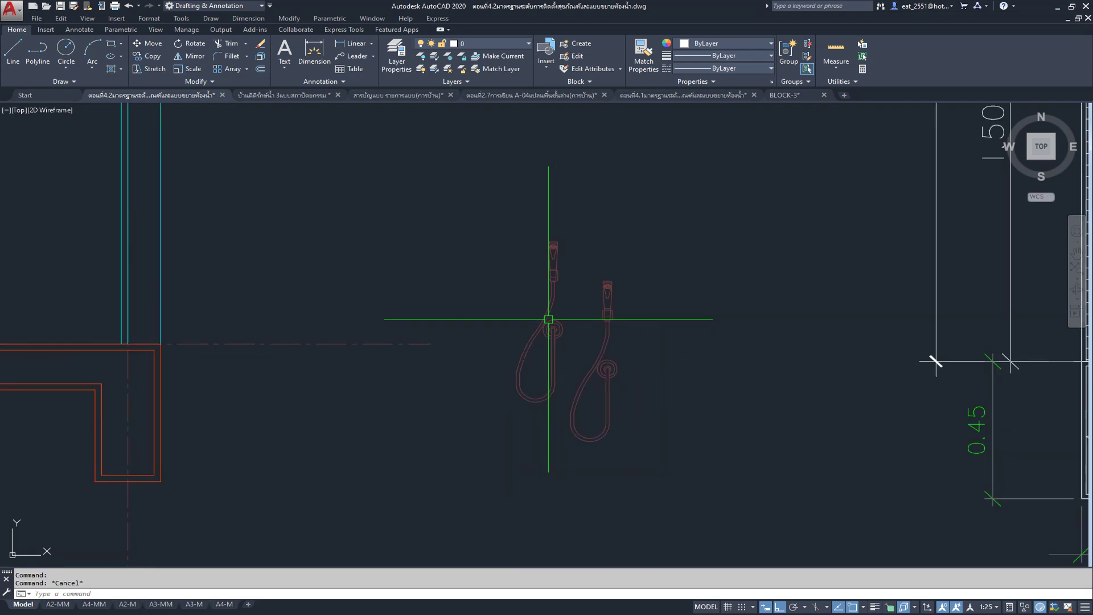
middle_drag(593, 372, 628, 377)
click(627, 378)
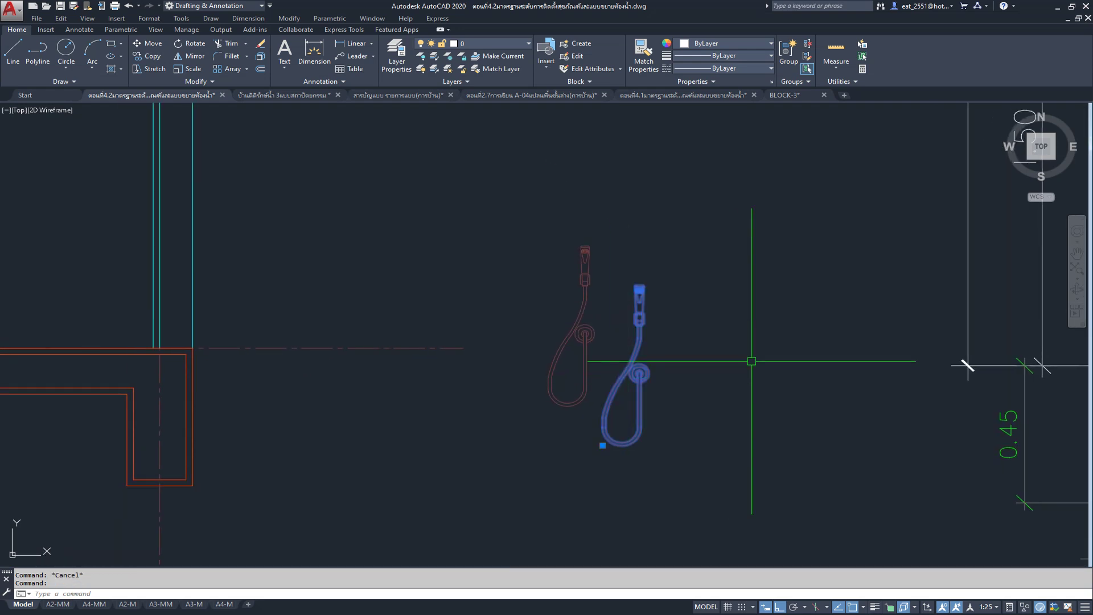
key(Delete)
Step: Select the remaining hand shower and start a new block definition for it
click(654, 220)
click(516, 468)
text(B)
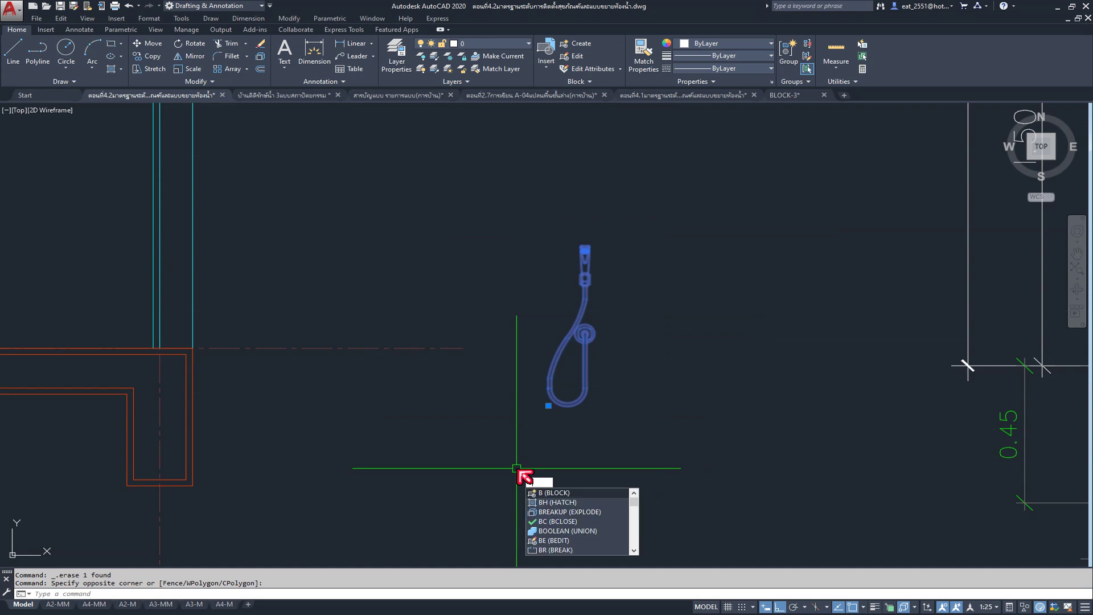
key(Return)
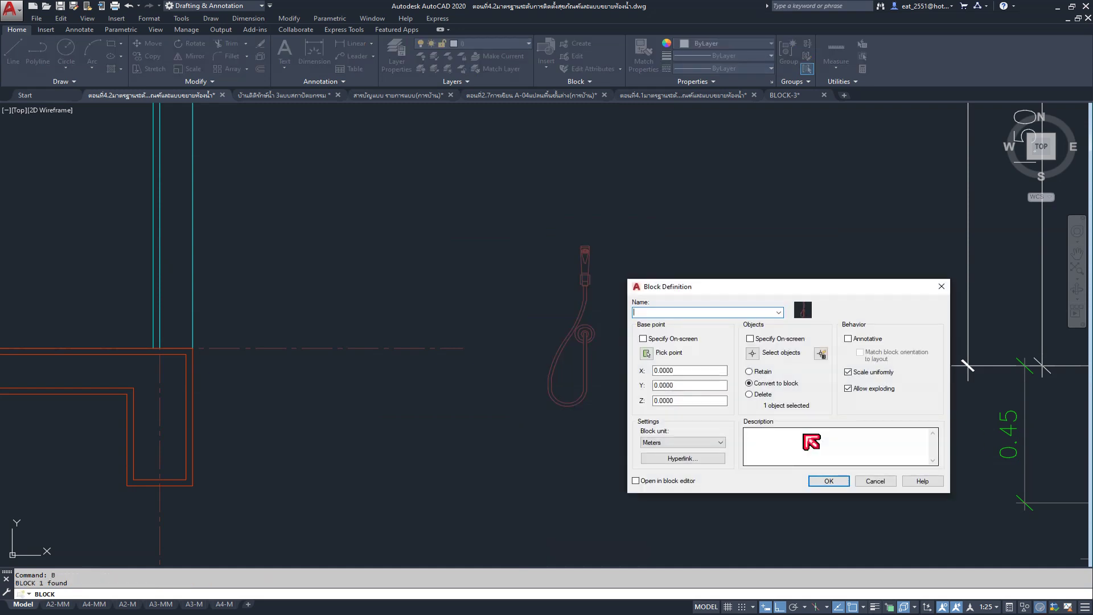
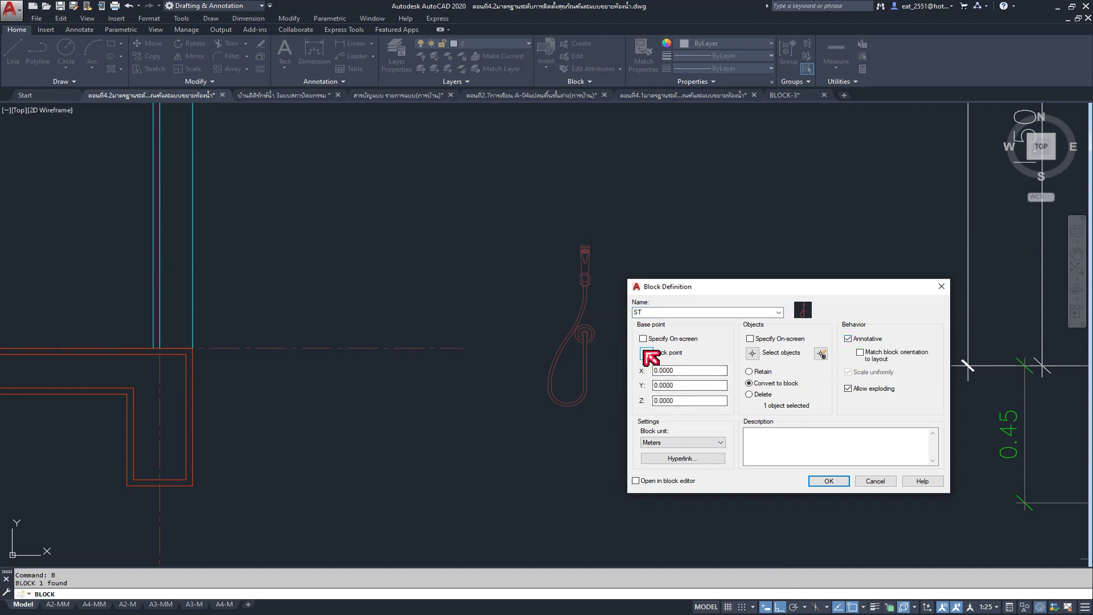
Step: Finish the ST block with its base point at the hose's bottom end, then select it
click(647, 354)
click(567, 408)
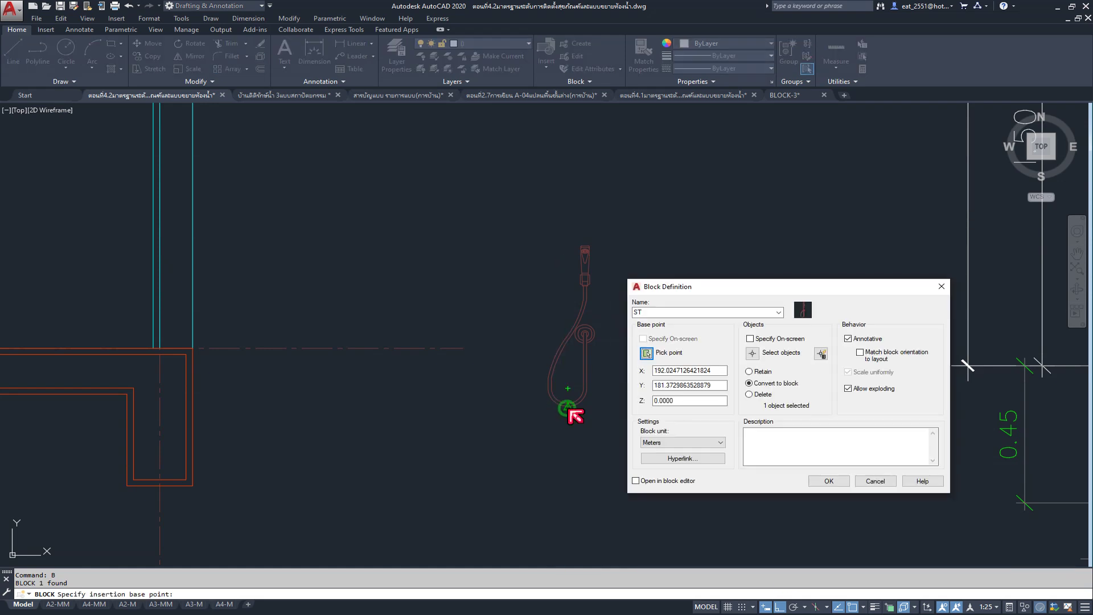
click(828, 482)
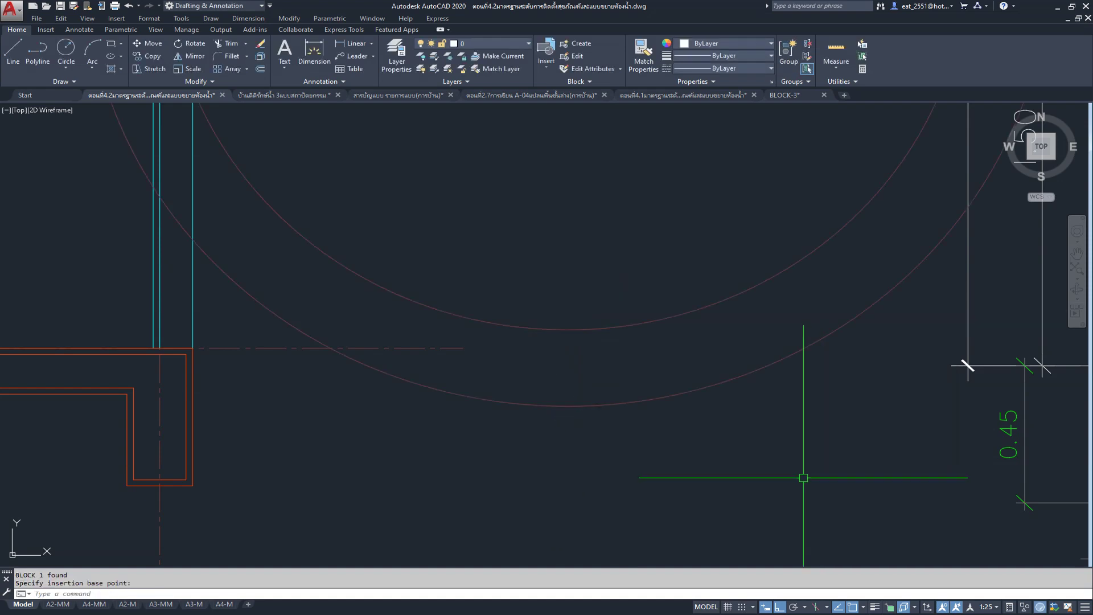
scroll(559, 383, down, 4)
click(581, 364)
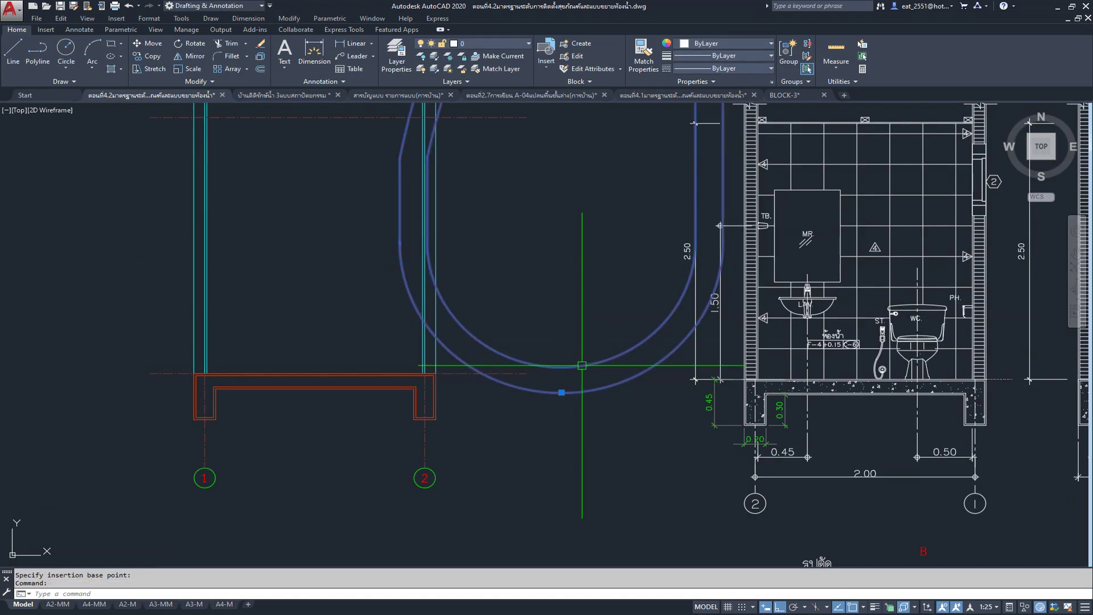
Step: Clear the selection and undo the ST block creation
scroll(581, 365, down, 5)
scroll(581, 365, down, 3)
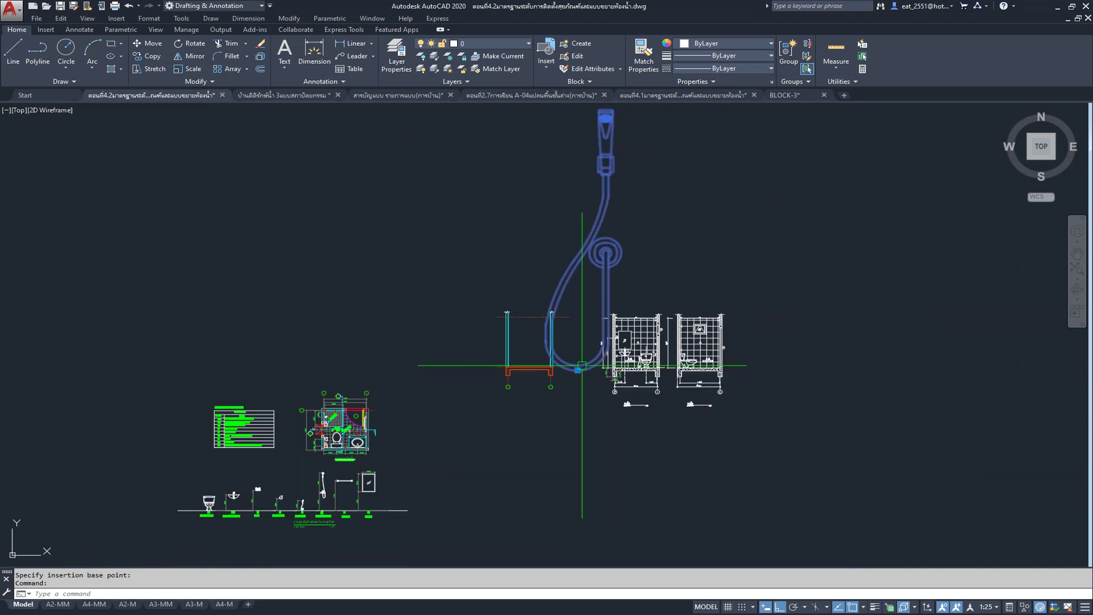
scroll(581, 365, down, 2)
scroll(582, 365, up, 5)
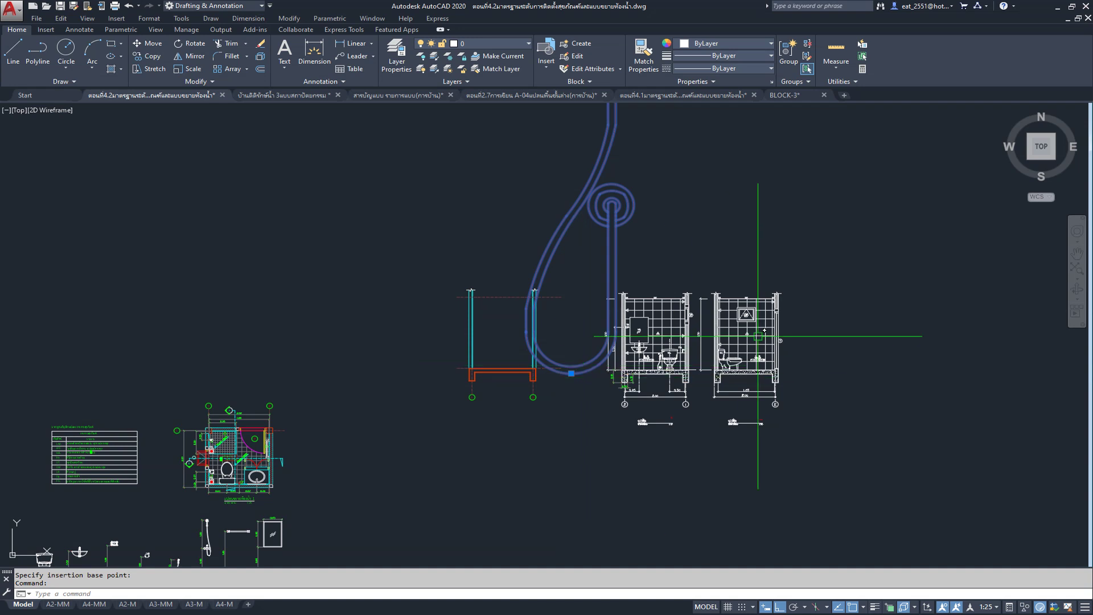
key(Escape)
key(ctrl+z)
key(ctrl+z)
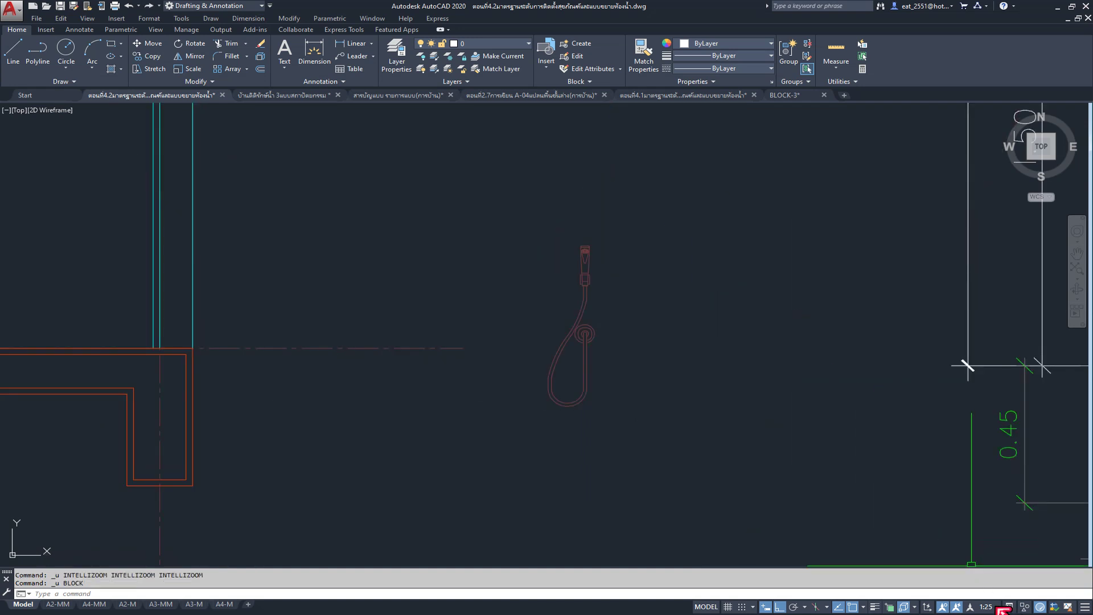
Step: Set the annotation scale to 1:75, window-select the shower hose, and start a block definition
click(990, 607)
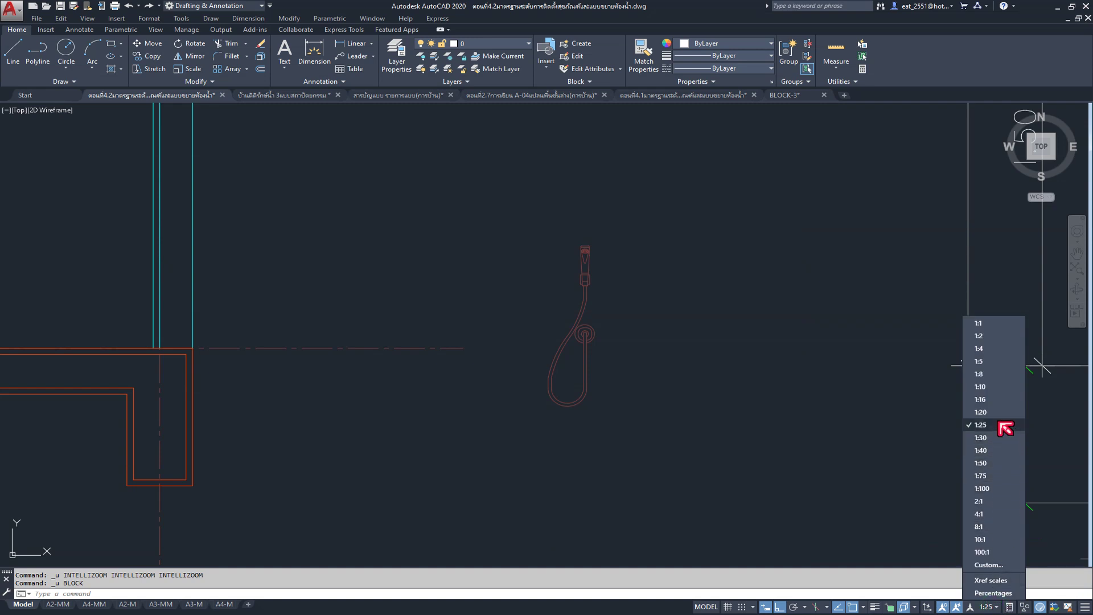
click(996, 476)
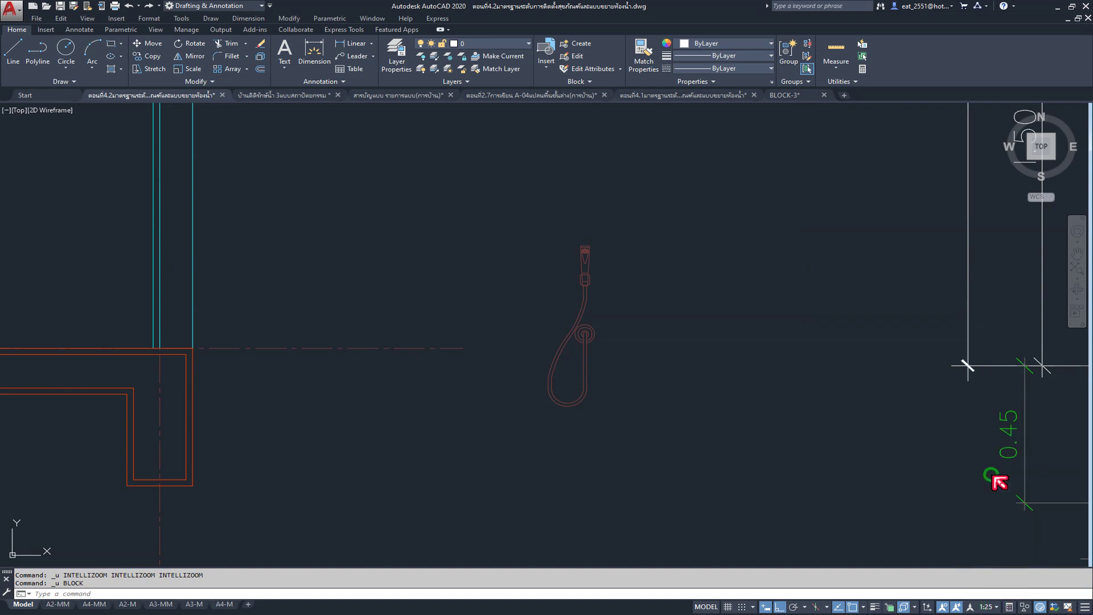
click(628, 217)
click(730, 305)
click(585, 341)
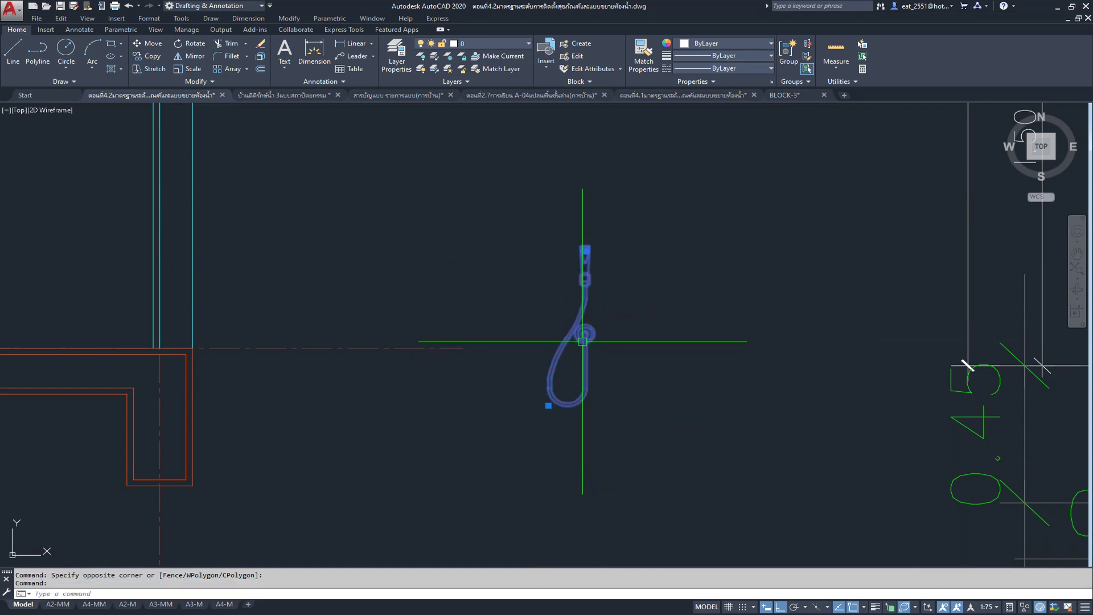
click(658, 216)
click(516, 481)
text(B)
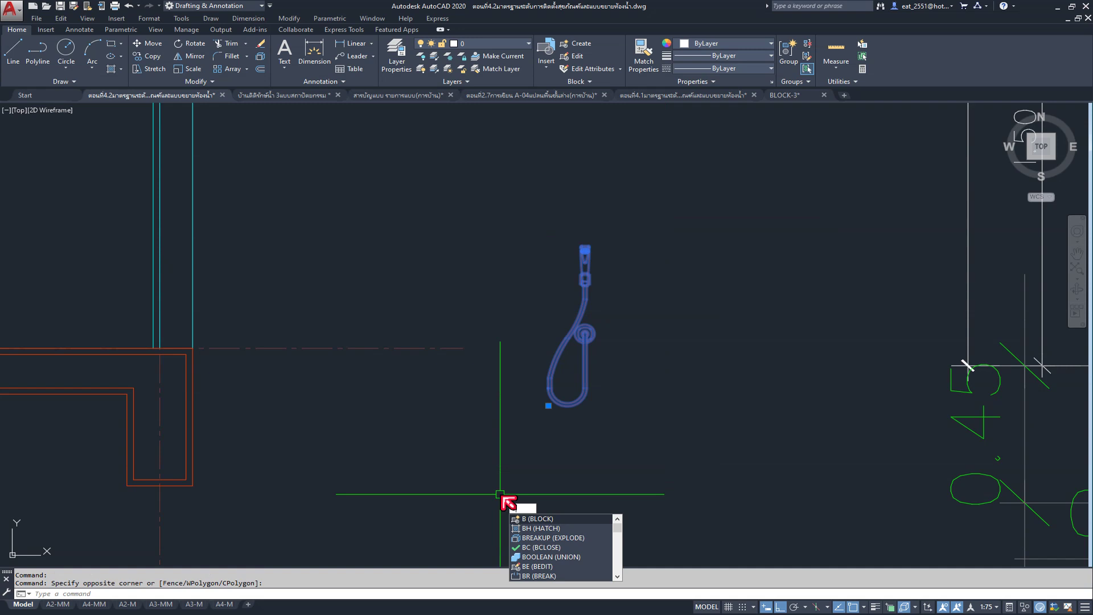
key(Return)
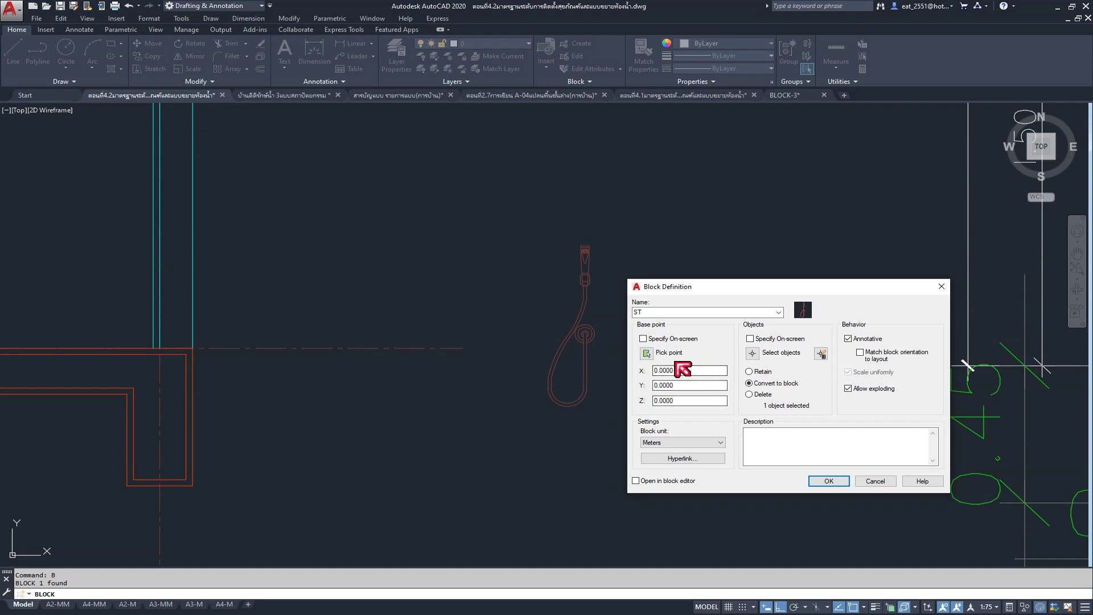
Step: Create the ST block with its base point at the hose's bottom end, and check it
click(647, 354)
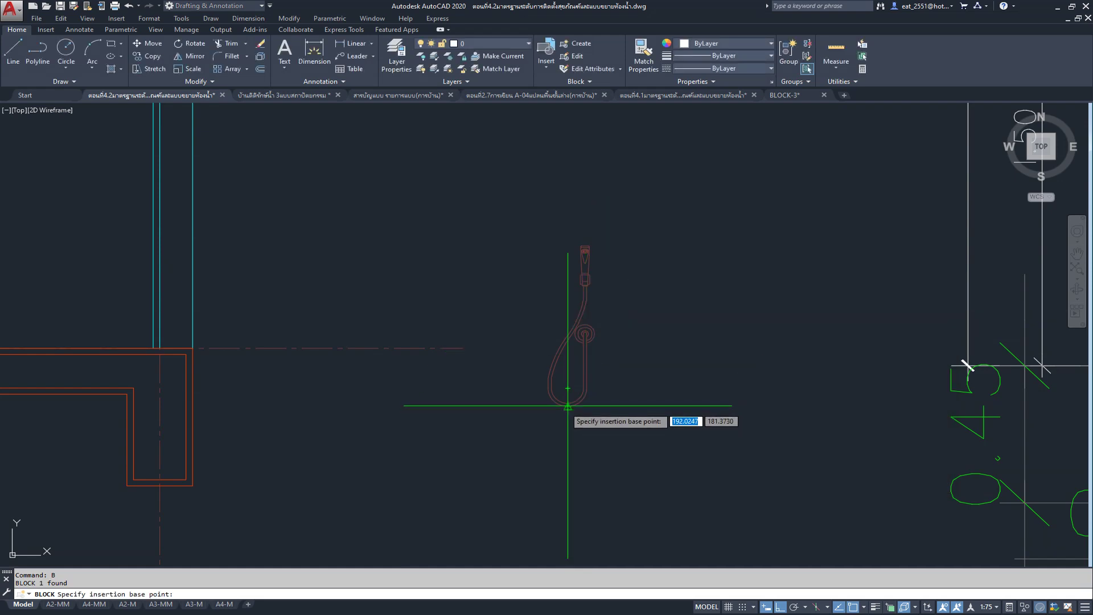
click(567, 406)
click(830, 481)
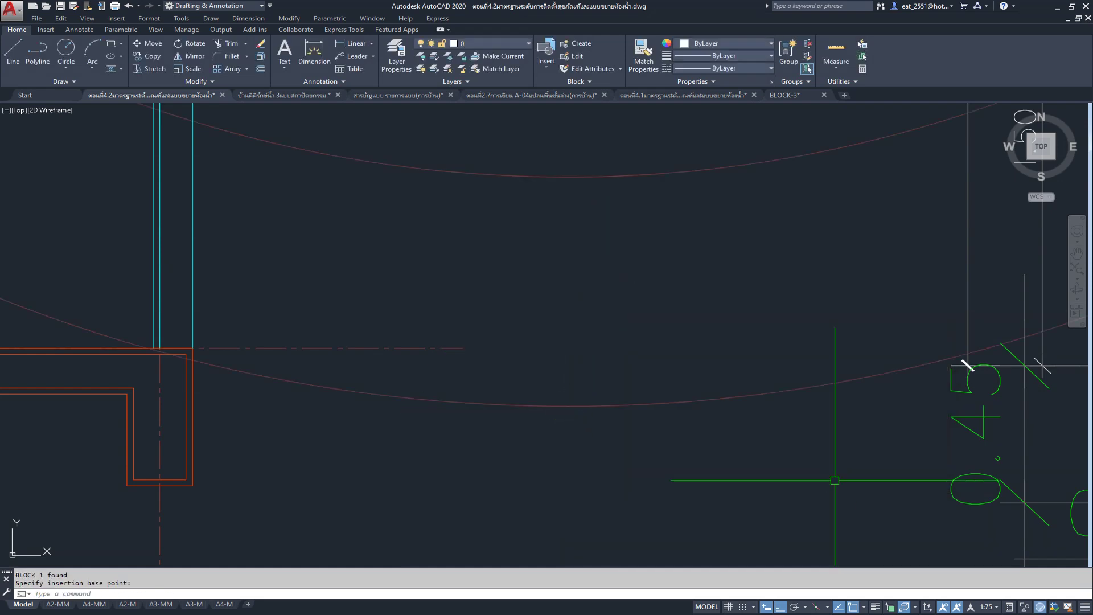
scroll(658, 421, down, 5)
scroll(658, 421, down, 2)
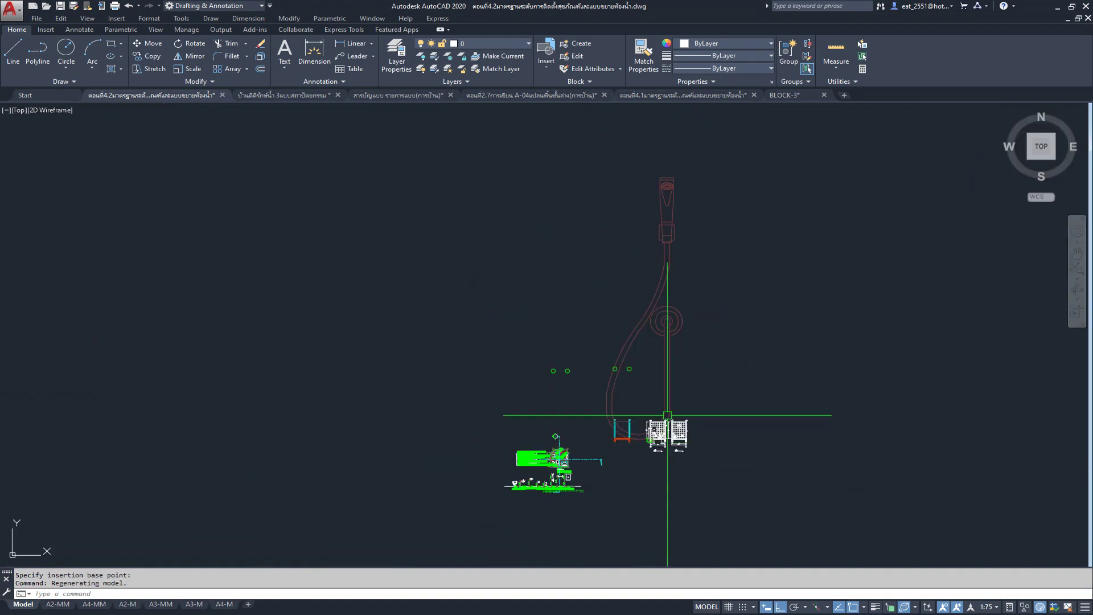
click(662, 353)
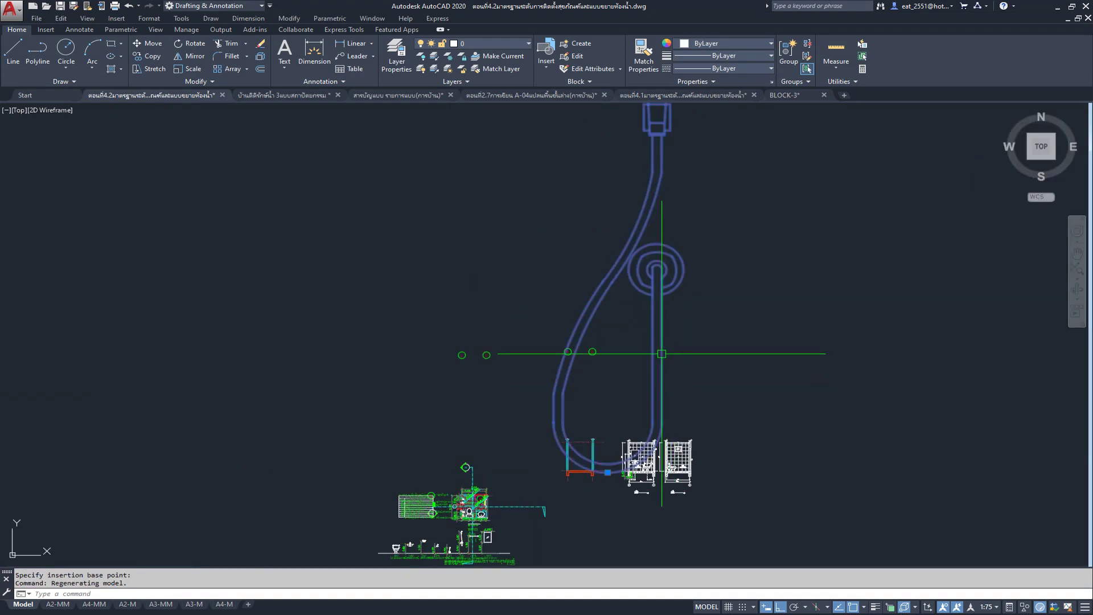
key(Escape)
scroll(599, 439, up, 3)
scroll(601, 442, up, 5)
scroll(596, 440, down, 6)
middle_drag(595, 440, 601, 381)
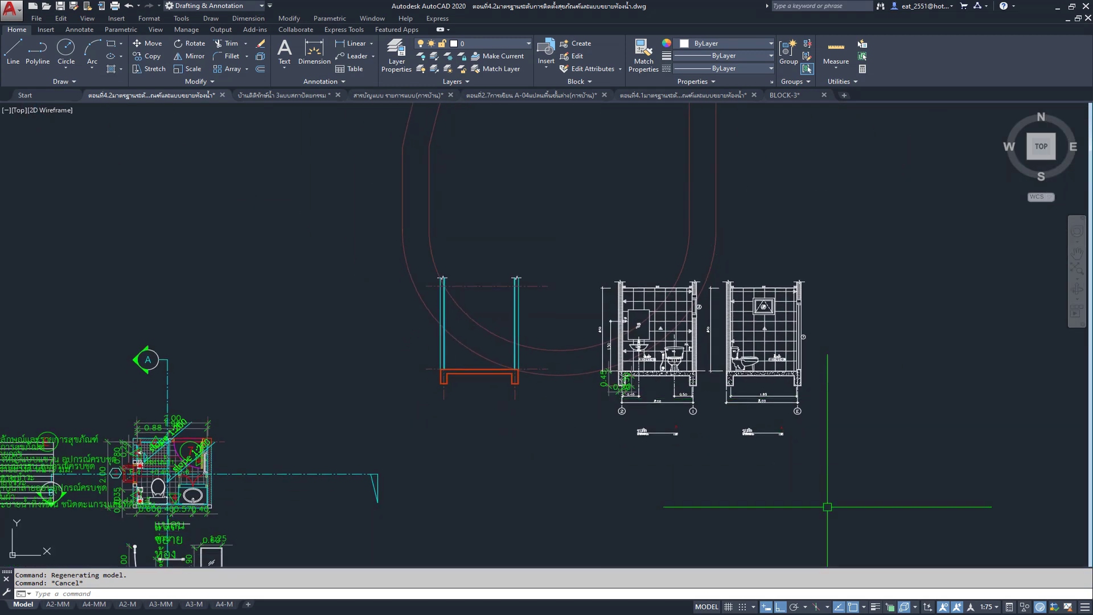
Step: Set the annotation scale back to 1:25
click(1001, 609)
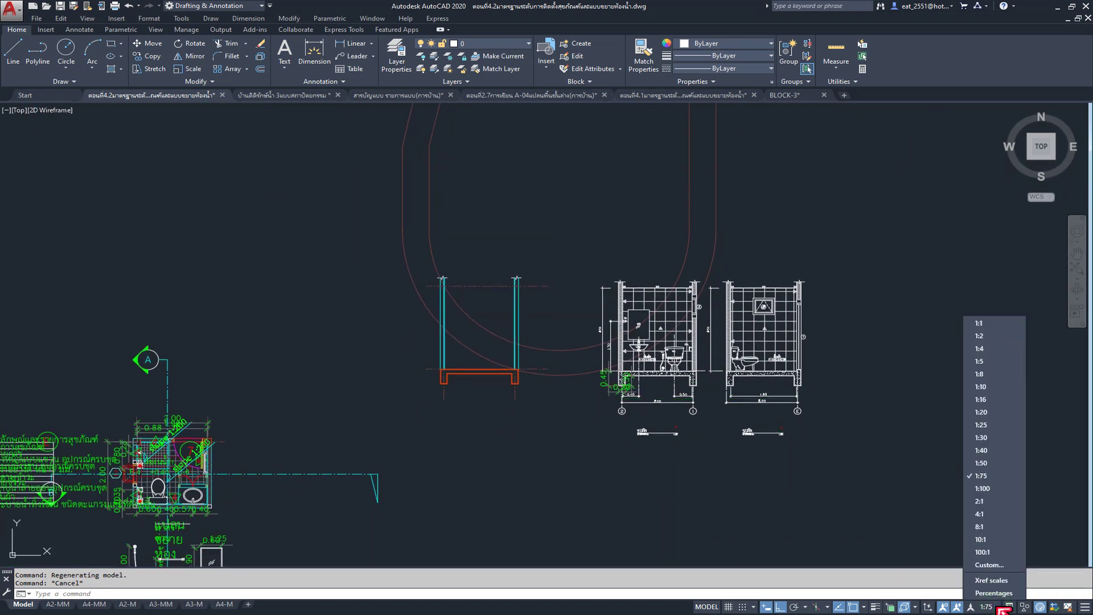
click(1001, 421)
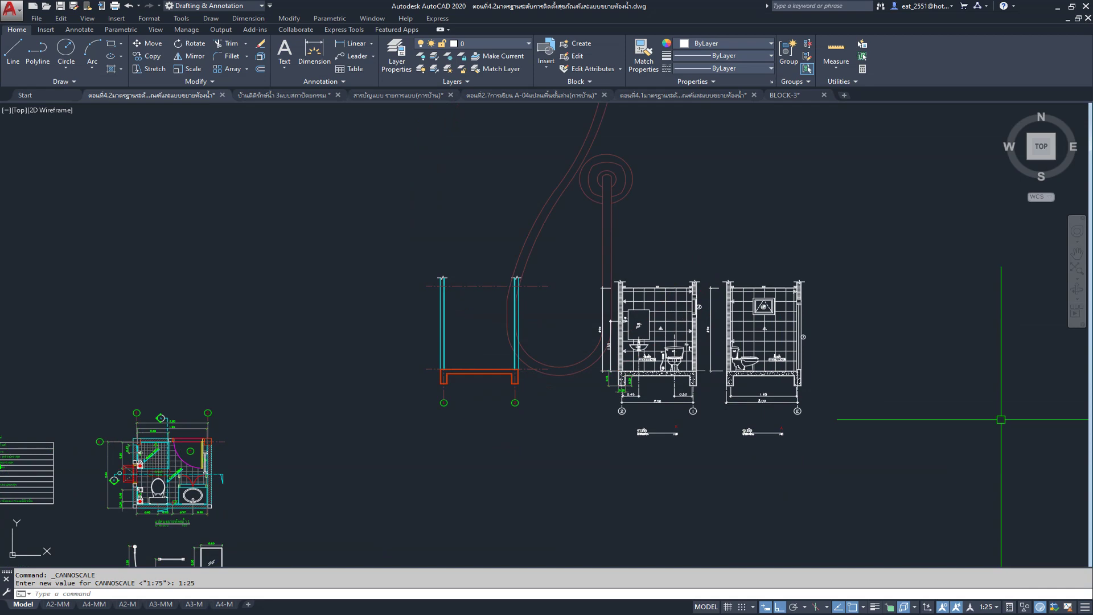
scroll(555, 364, up, 4)
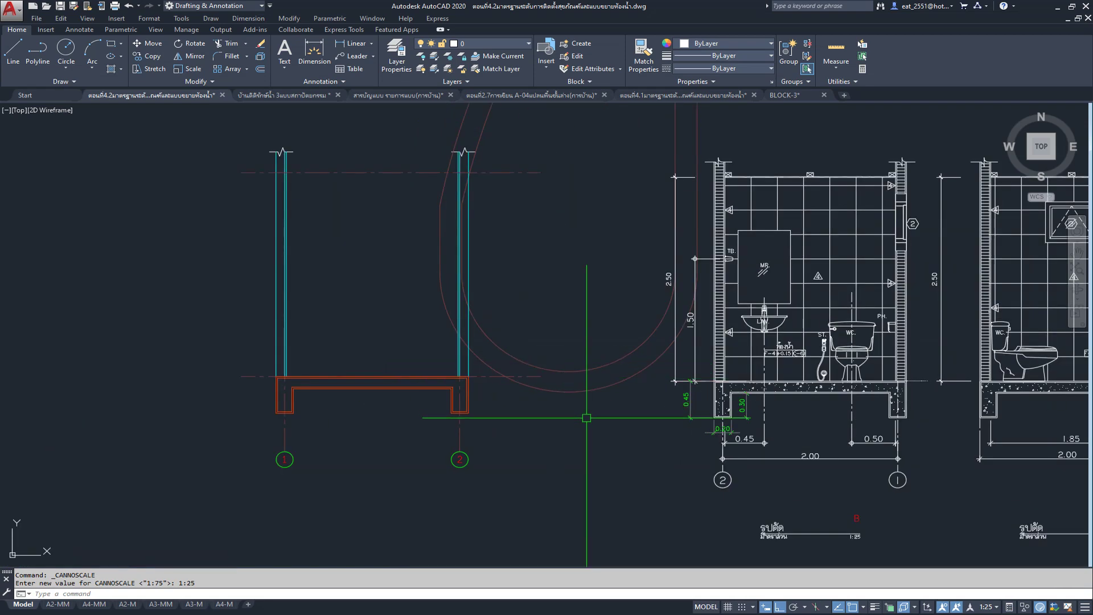
scroll(577, 371, down, 4)
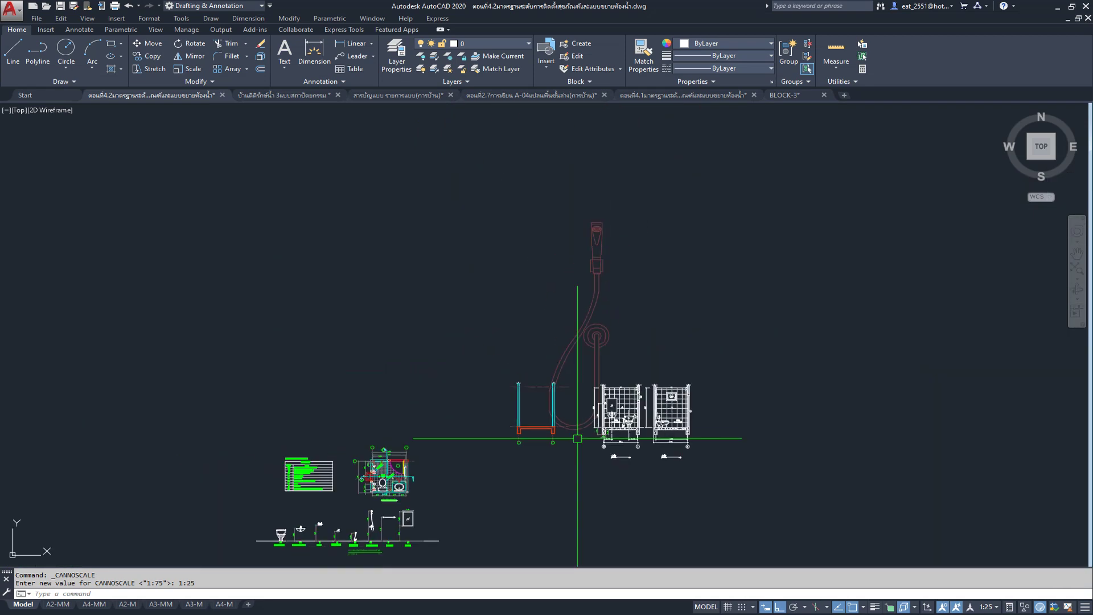
scroll(572, 430, up, 4)
scroll(572, 430, down, 5)
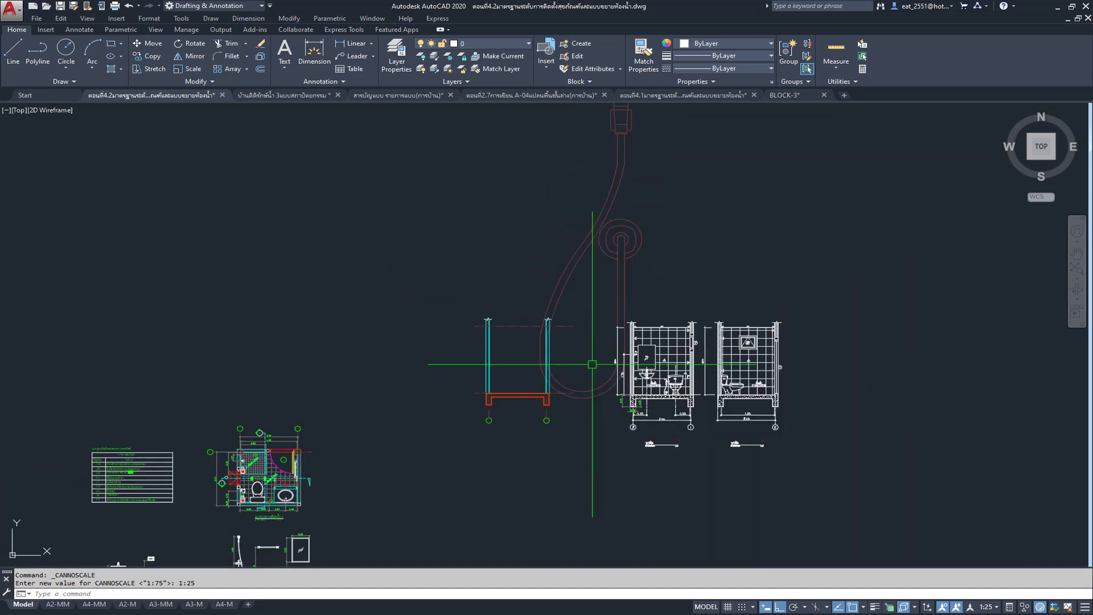
middle_drag(571, 392, 705, 264)
scroll(344, 433, up, 6)
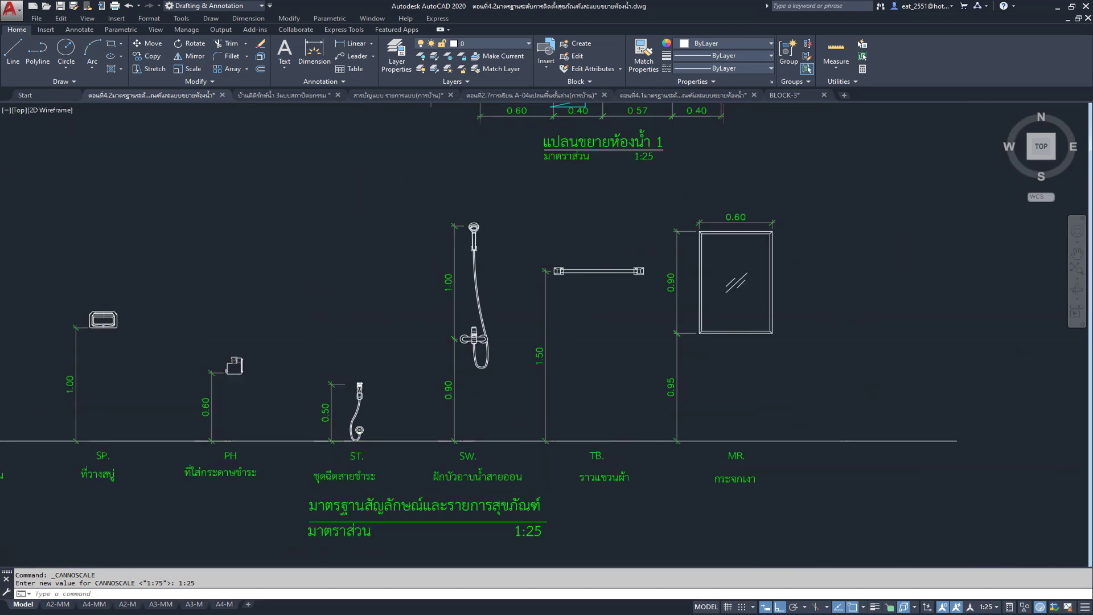
scroll(344, 432, up, 5)
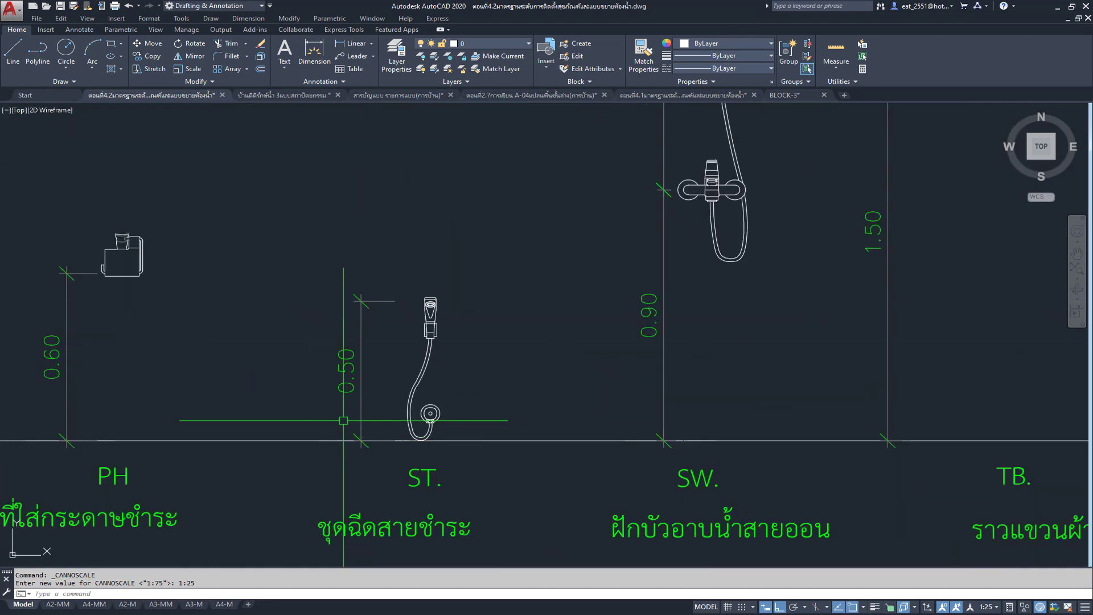
scroll(343, 420, down, 5)
Step: Pan across the plan and shower detail, then switch to the BLOCK-3 drawing
mouse_move(574, 269)
middle_down()
mouse_move(440, 489)
mouse_move(331, 563)
middle_up()
scroll(439, 488, down, 2)
scroll(587, 450, up, 2)
middle_drag(586, 450, 587, 523)
scroll(584, 519, down, 2)
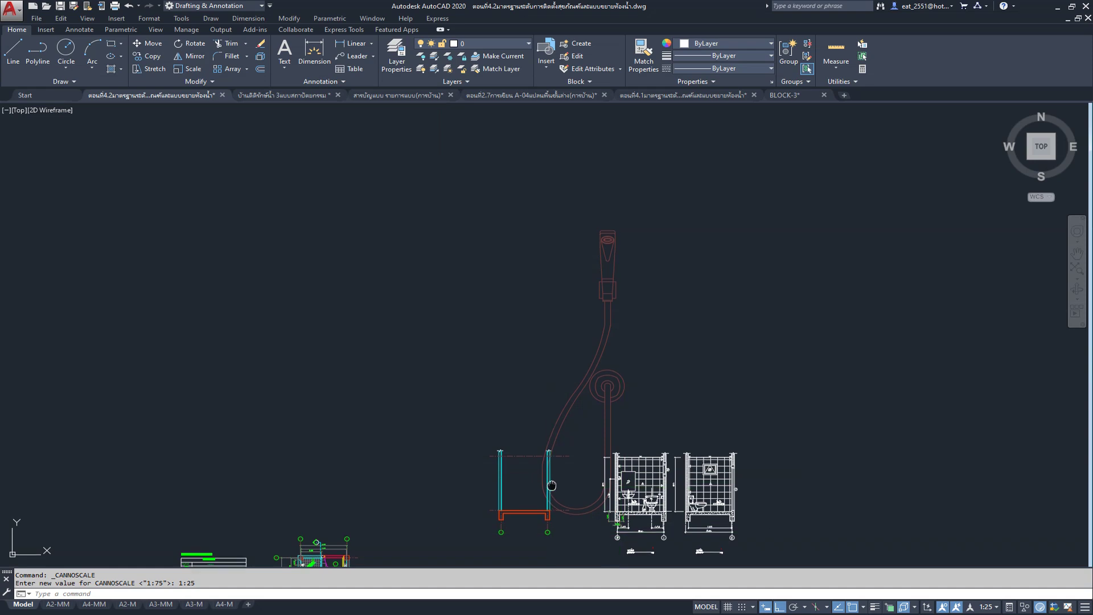
middle_drag(124, 174, 245, 104)
scroll(245, 105, down, 1)
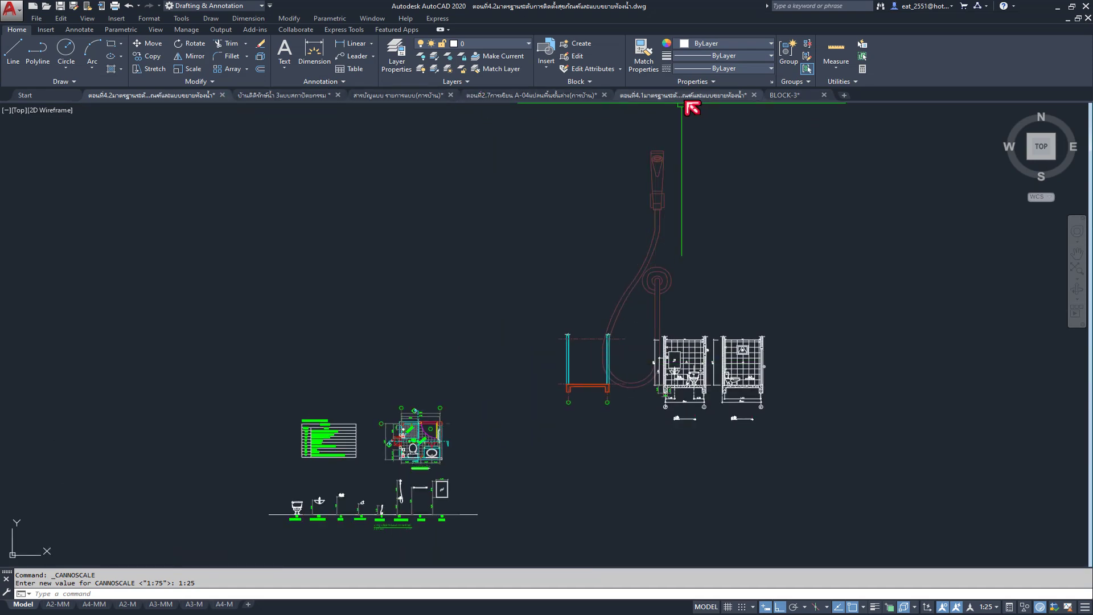
scroll(378, 484, up, 5)
scroll(380, 482, up, 5)
scroll(379, 482, down, 4)
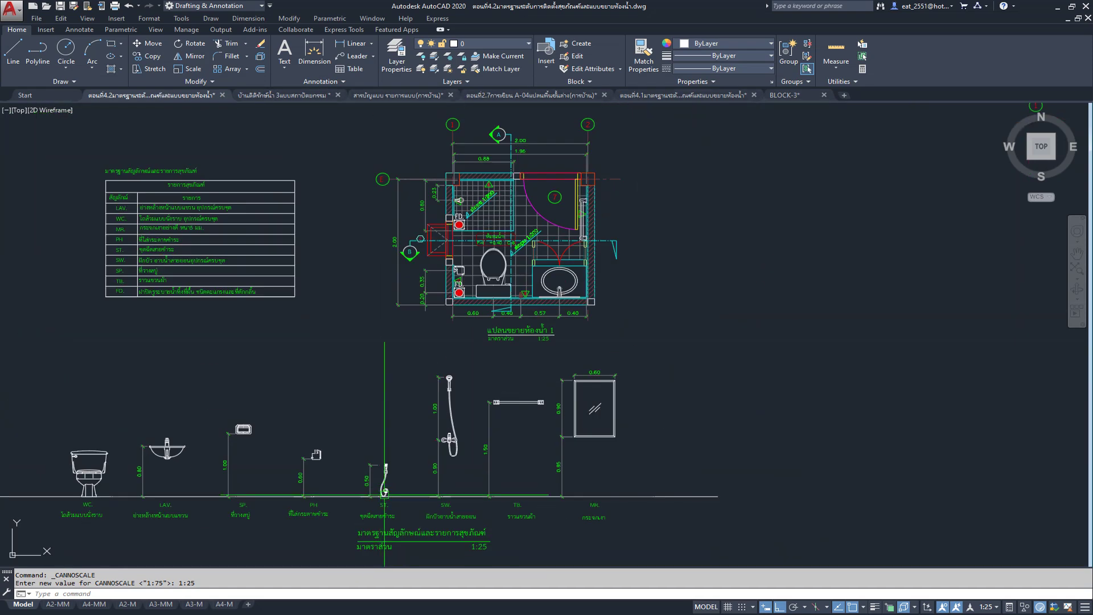
mouse_move(784, 94)
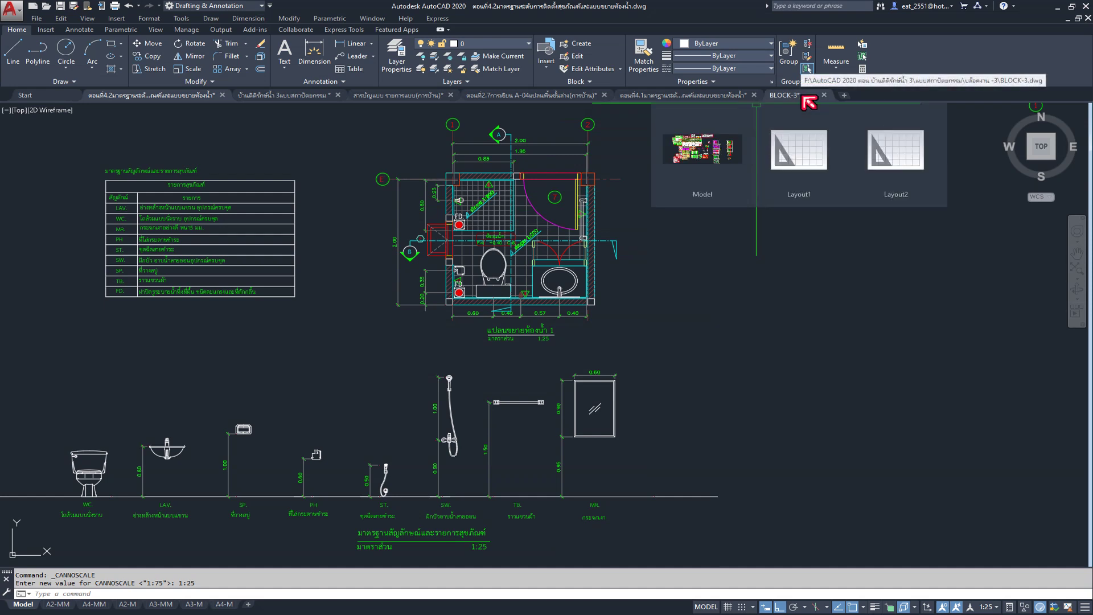
click(803, 97)
Step: Add a 0.52 vertical dimension from shower head top to hose bottom, placed on the left
scroll(654, 329, down, 1)
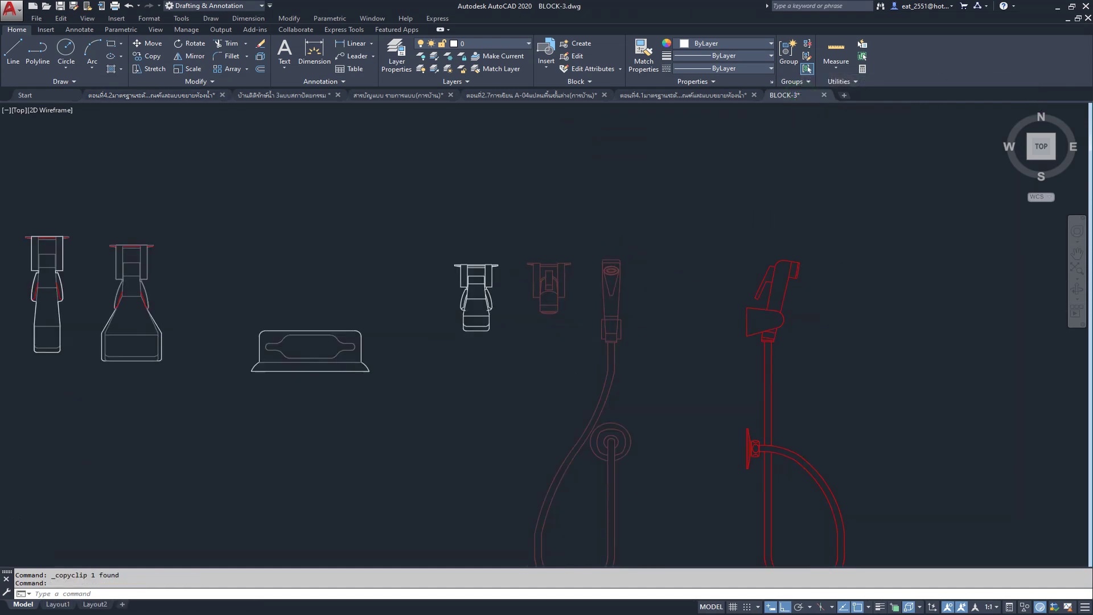
scroll(563, 185, down, 2)
scroll(598, 333, up, 2)
click(357, 45)
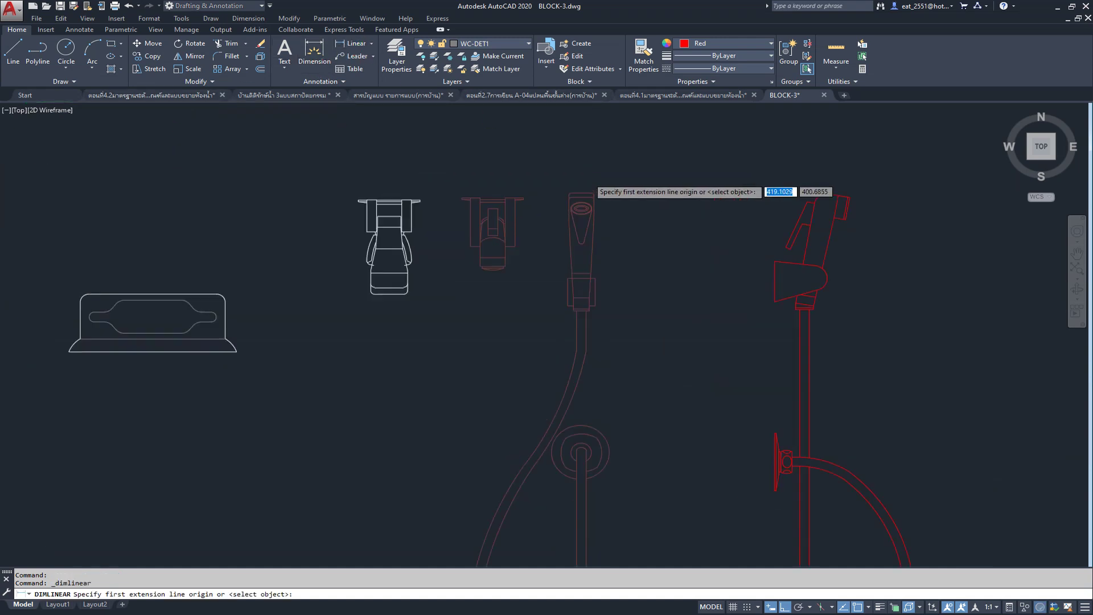
scroll(575, 196, up, 2)
scroll(568, 209, down, 1)
click(574, 195)
scroll(574, 196, down, 1)
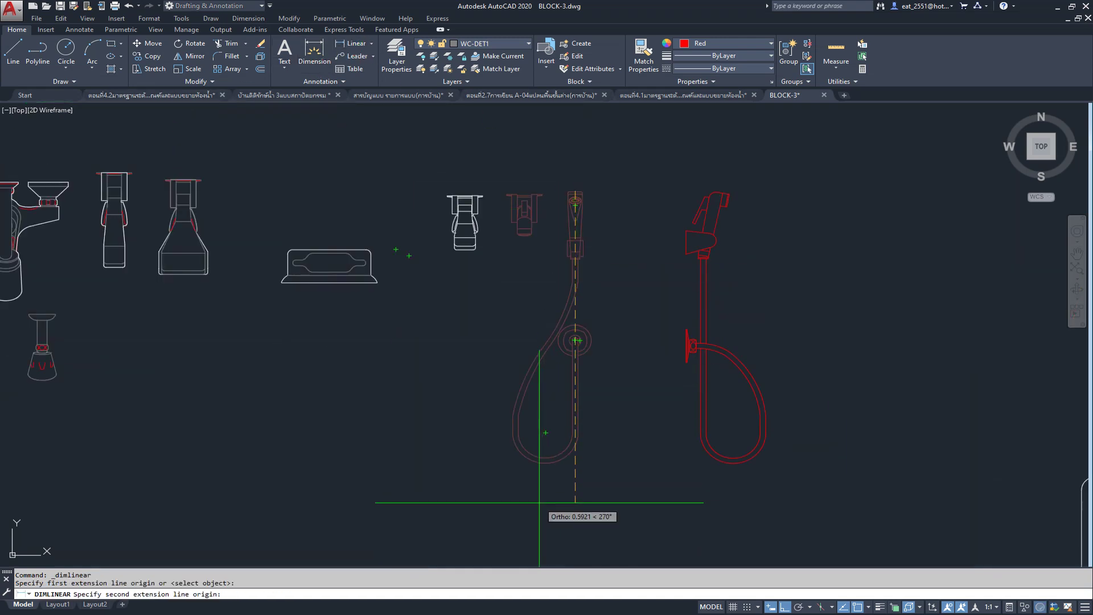
click(542, 463)
click(475, 393)
key(Escape)
click(142, 95)
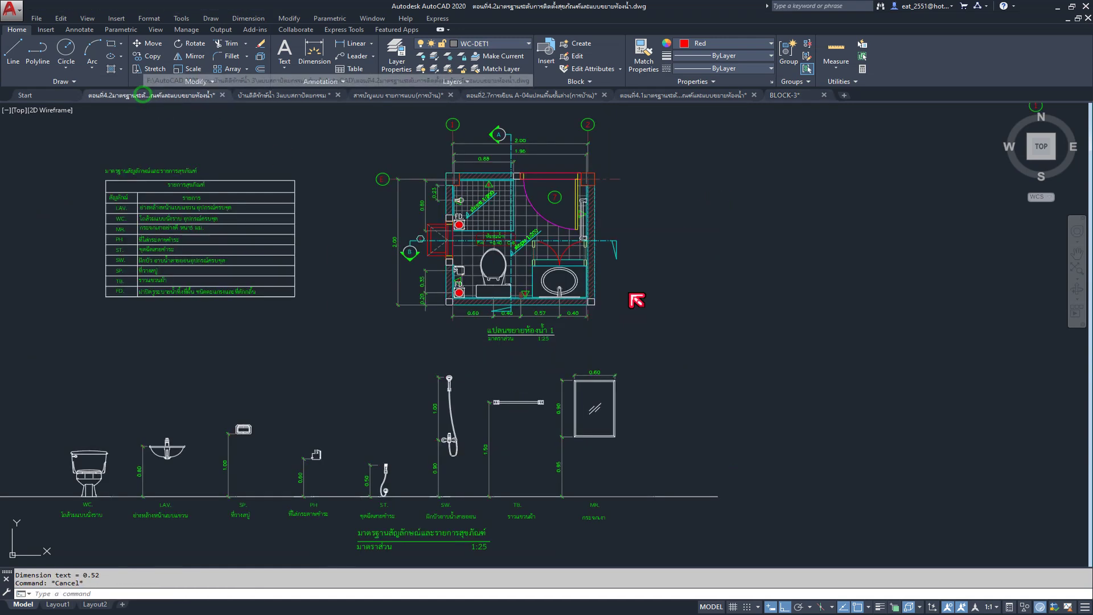
Step: Bring the spray hose fixture into view, then start and abandon a linear dimension
mouse_move(636, 300)
middle_down()
mouse_move(640, 367)
mouse_move(587, 408)
middle_up()
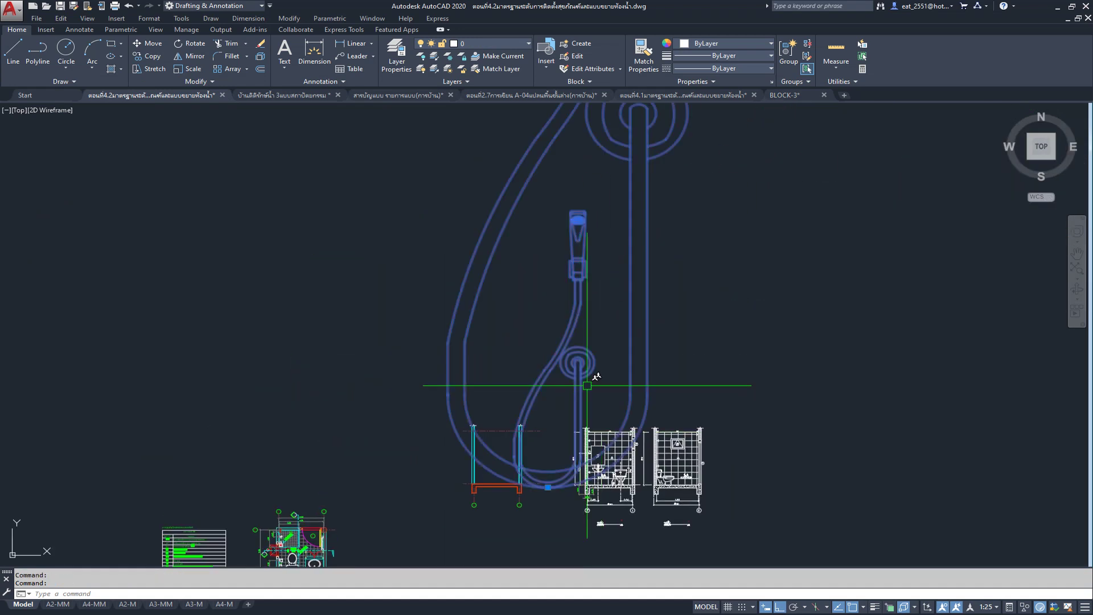
scroll(550, 508, up, 3)
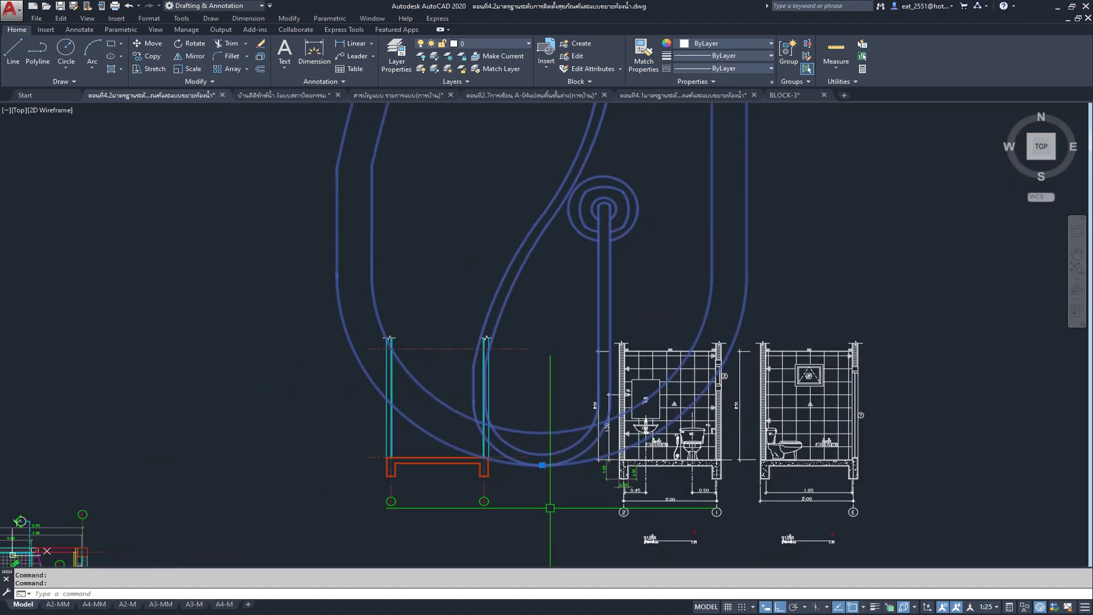
scroll(550, 508, down, 4)
scroll(550, 506, up, 2)
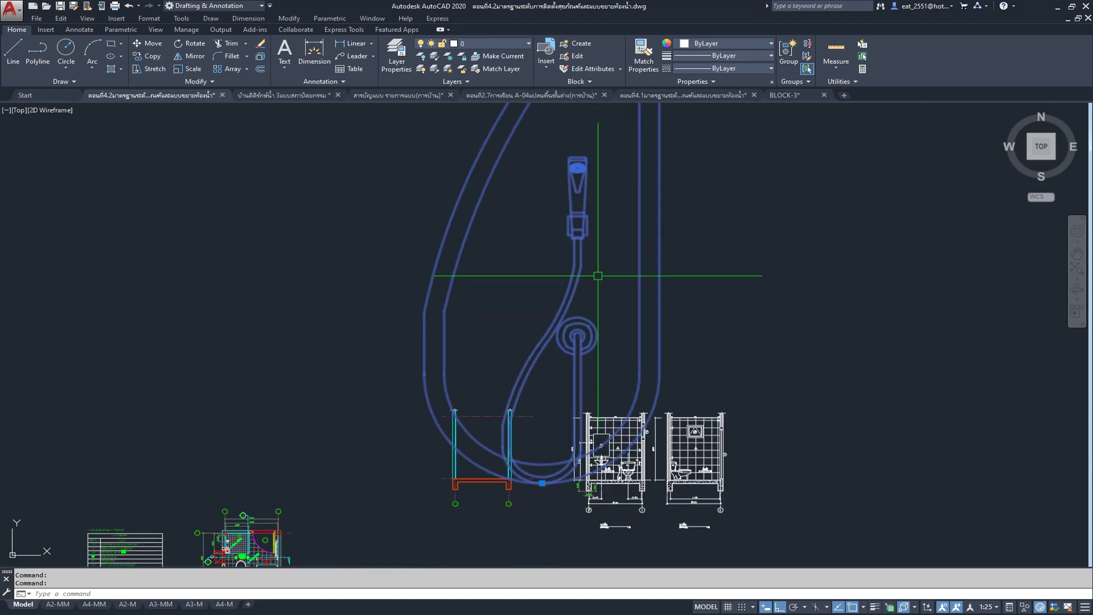
key(Escape)
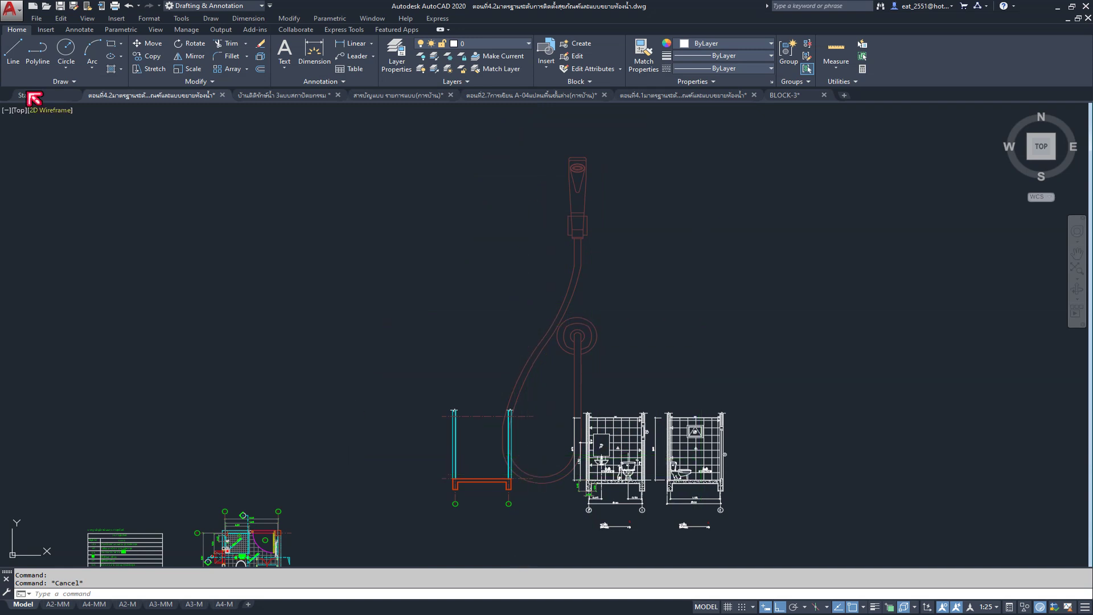
click(353, 44)
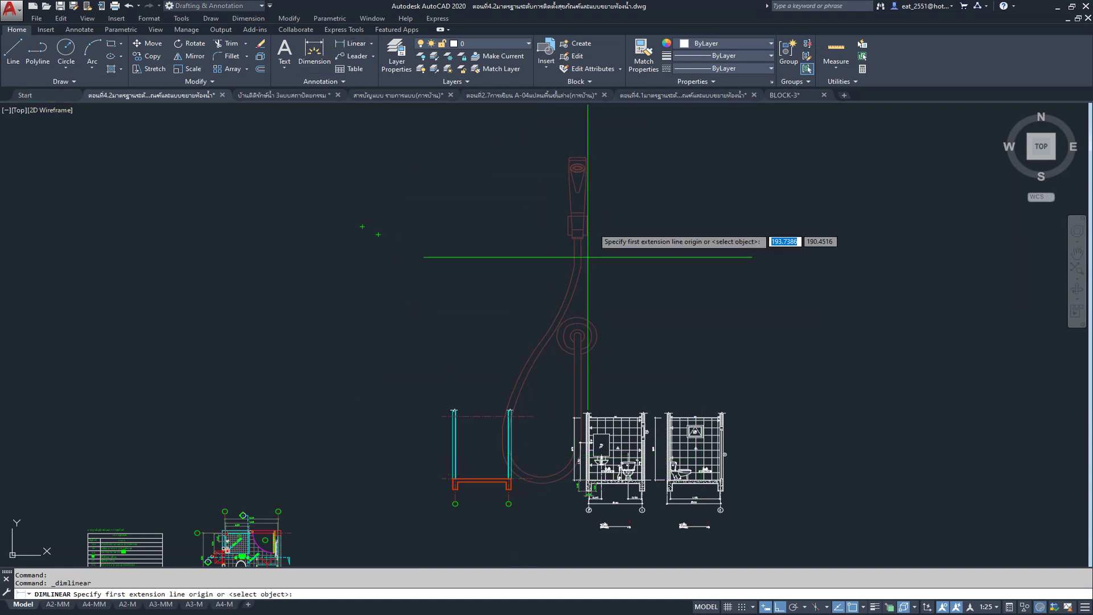
scroll(586, 170, up, 5)
scroll(577, 165, down, 4)
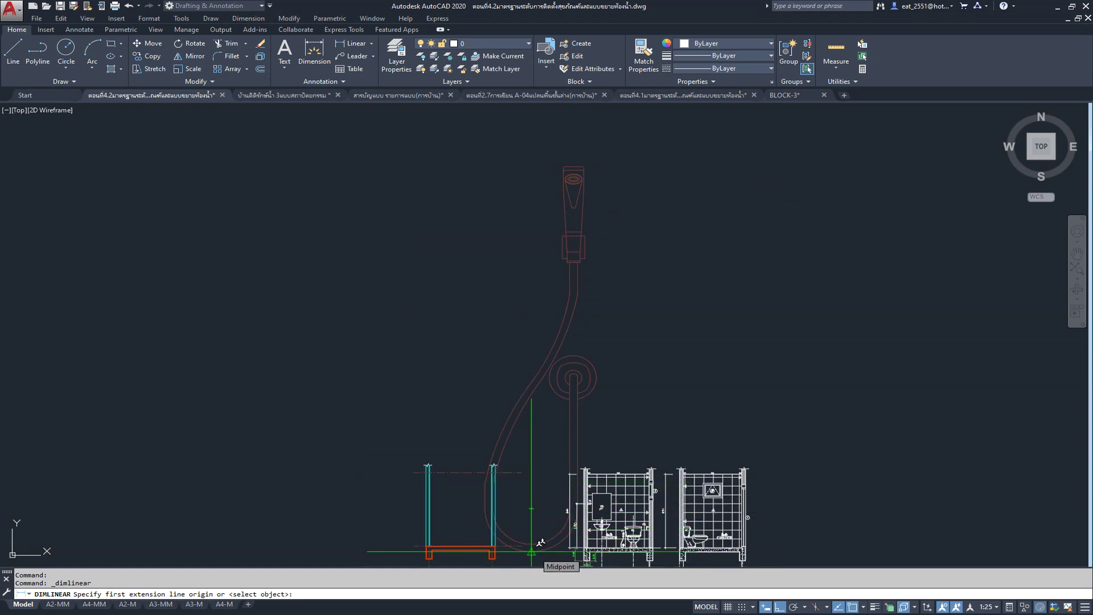
key(Escape)
Step: Scale the spray hose block by reference, from hose bottom to shower-head top, to 0.52
click(189, 69)
click(575, 398)
key(Return)
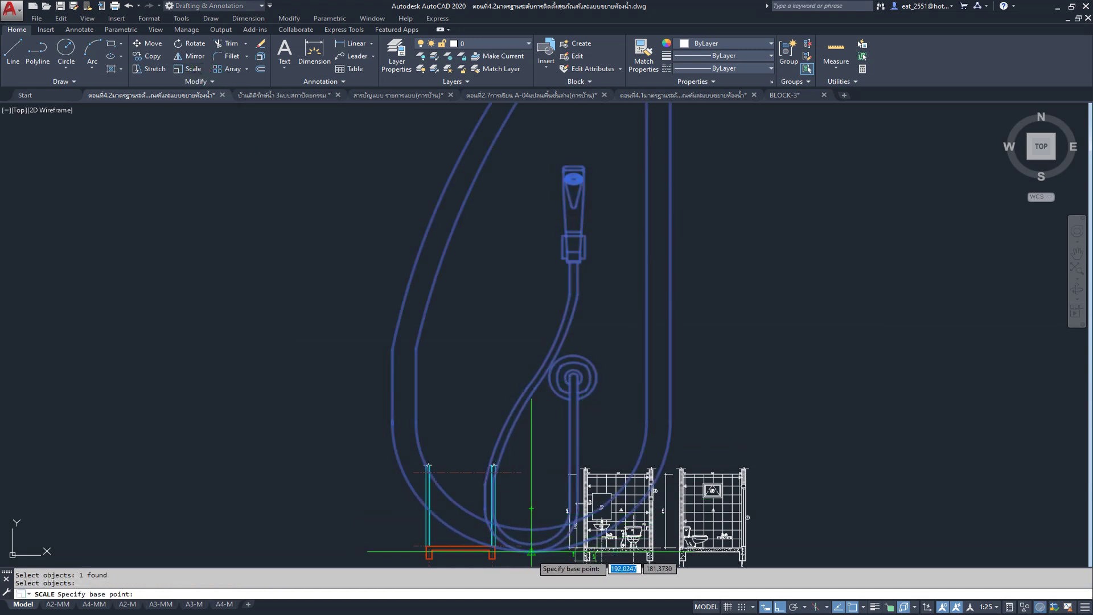
click(531, 551)
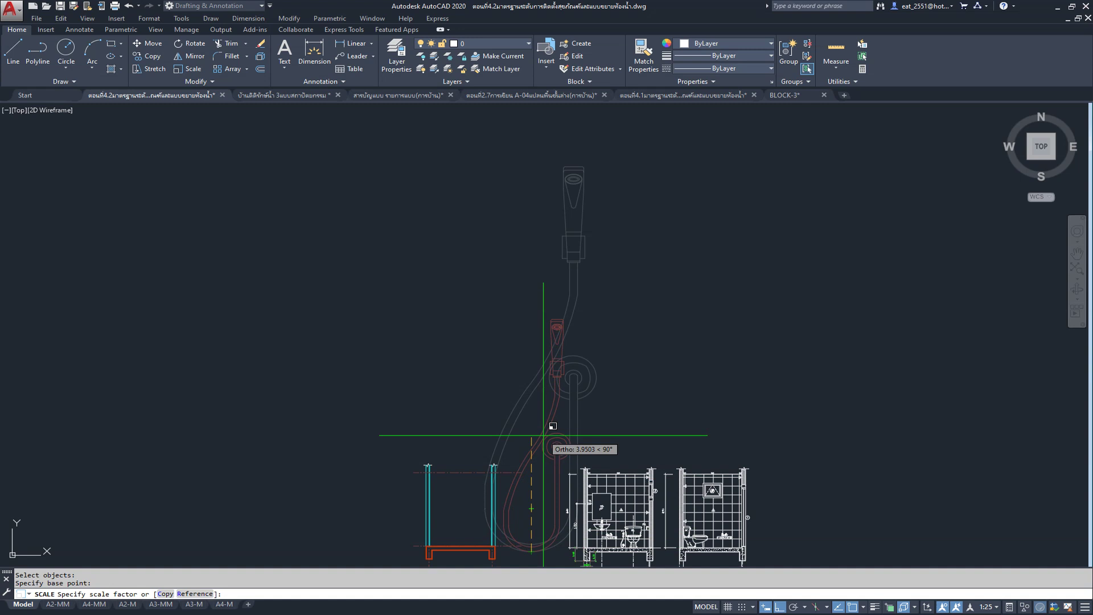
text(R)
key(Return)
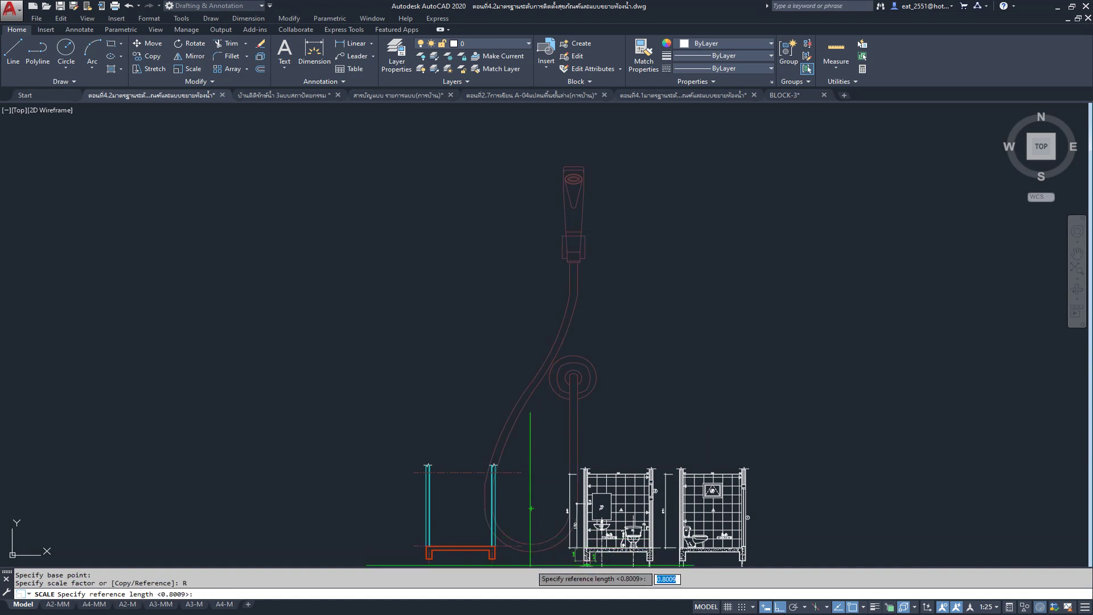
click(531, 551)
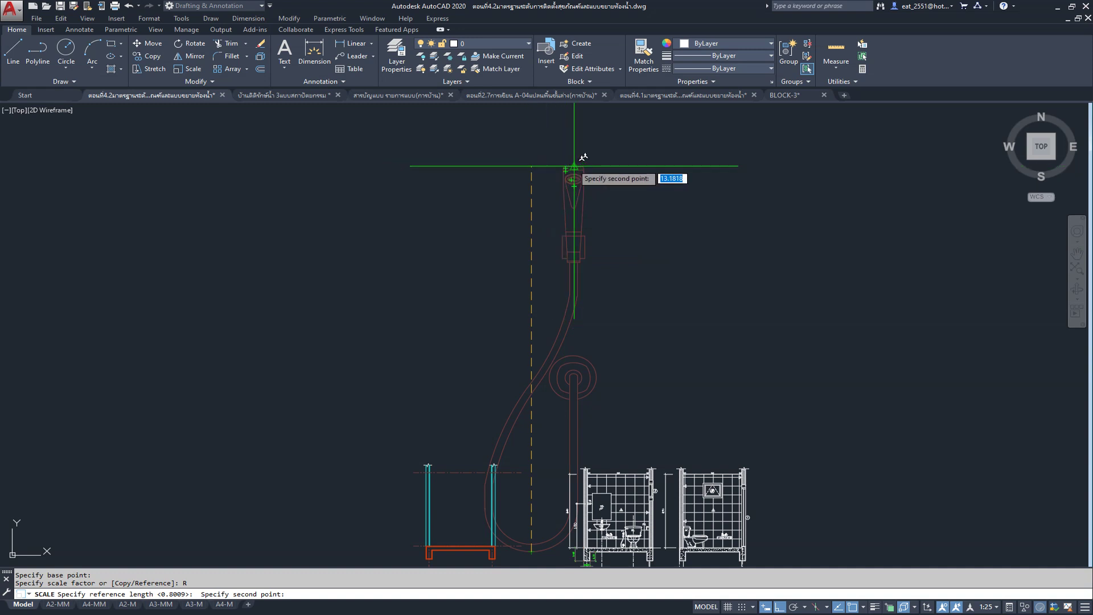
click(574, 166)
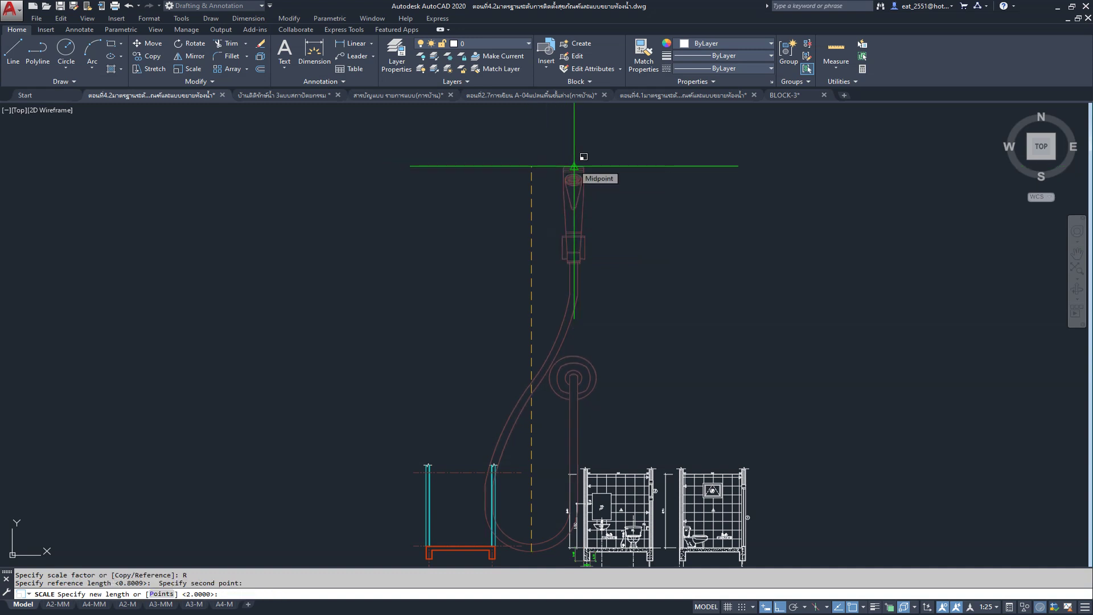
text(.52)
key(Return)
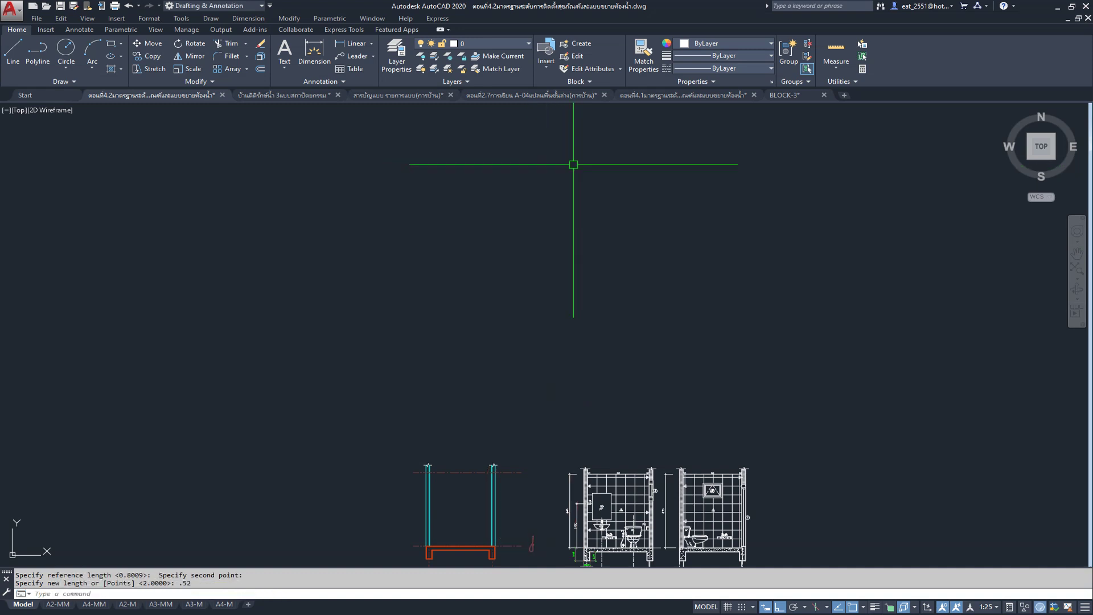
Step: Pan and zoom to view the rescaled spray hose beside the bathroom elevations
middle_drag(540, 441, 565, 290)
scroll(575, 389, up, 6)
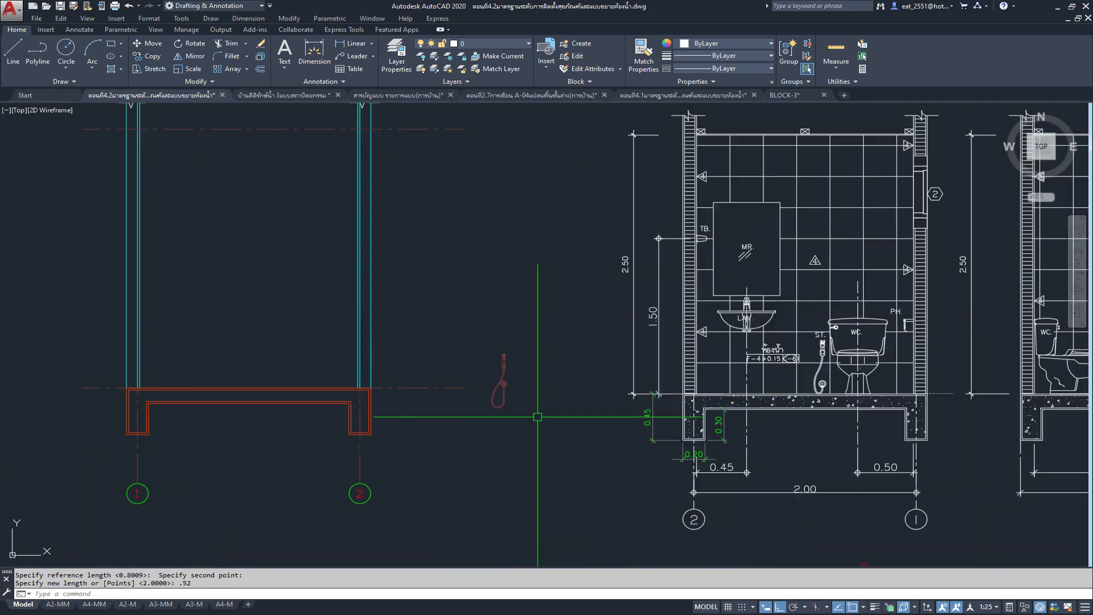
scroll(537, 417, up, 2)
middle_drag(538, 417, 428, 347)
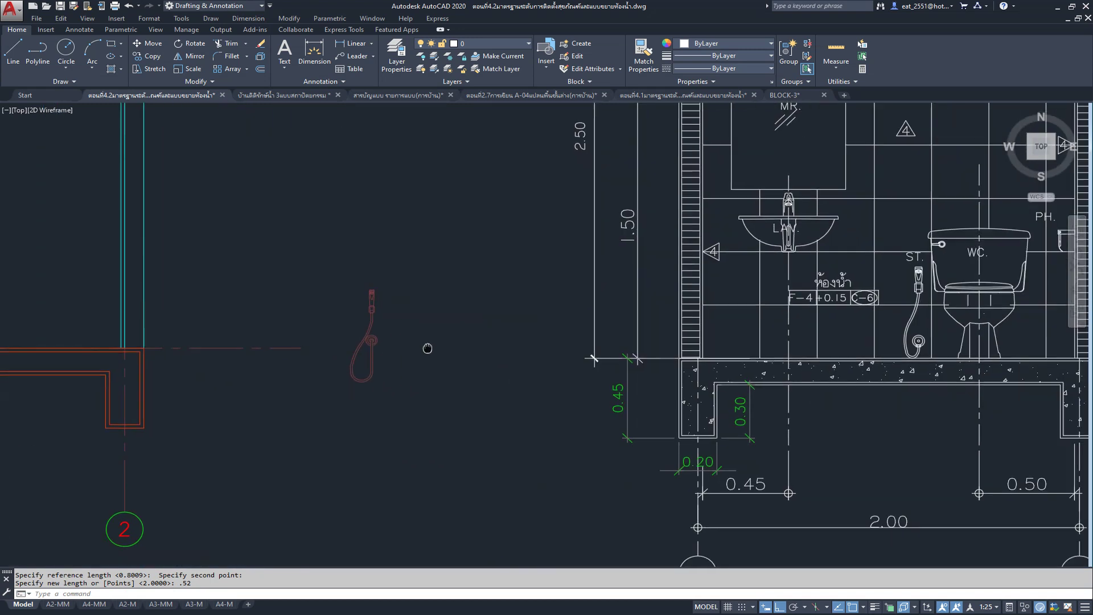
scroll(409, 358, down, 2)
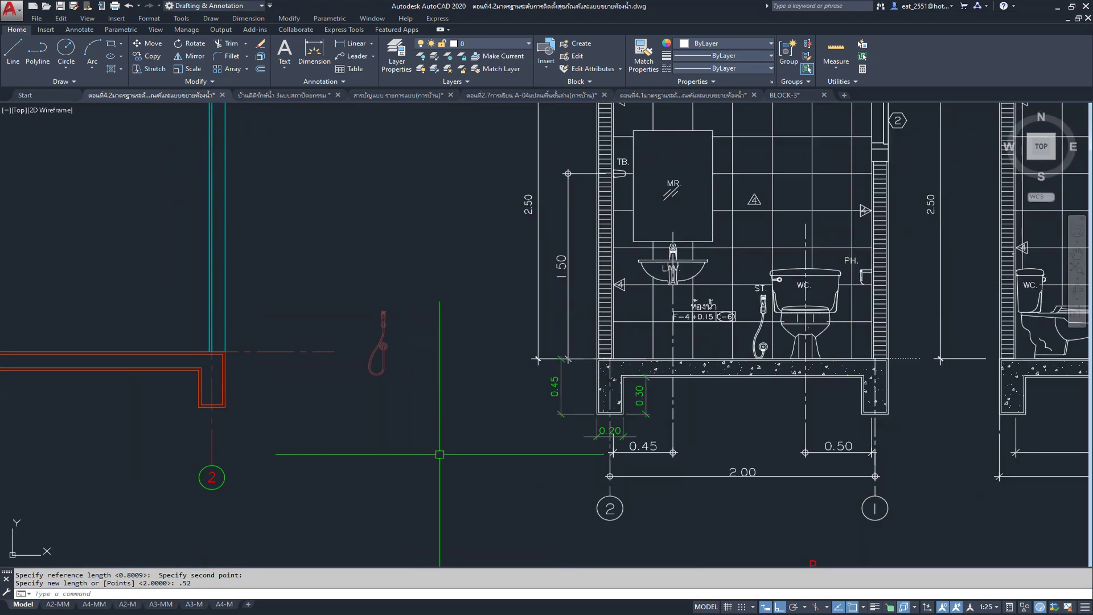
scroll(580, 362, down, 5)
scroll(702, 418, up, 5)
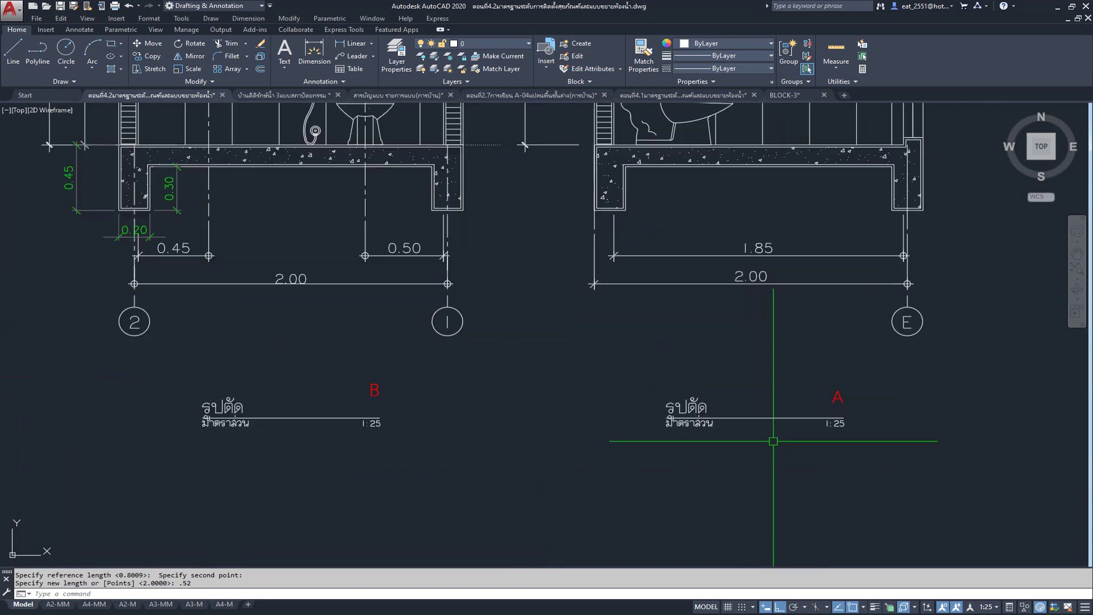
scroll(705, 393, down, 2)
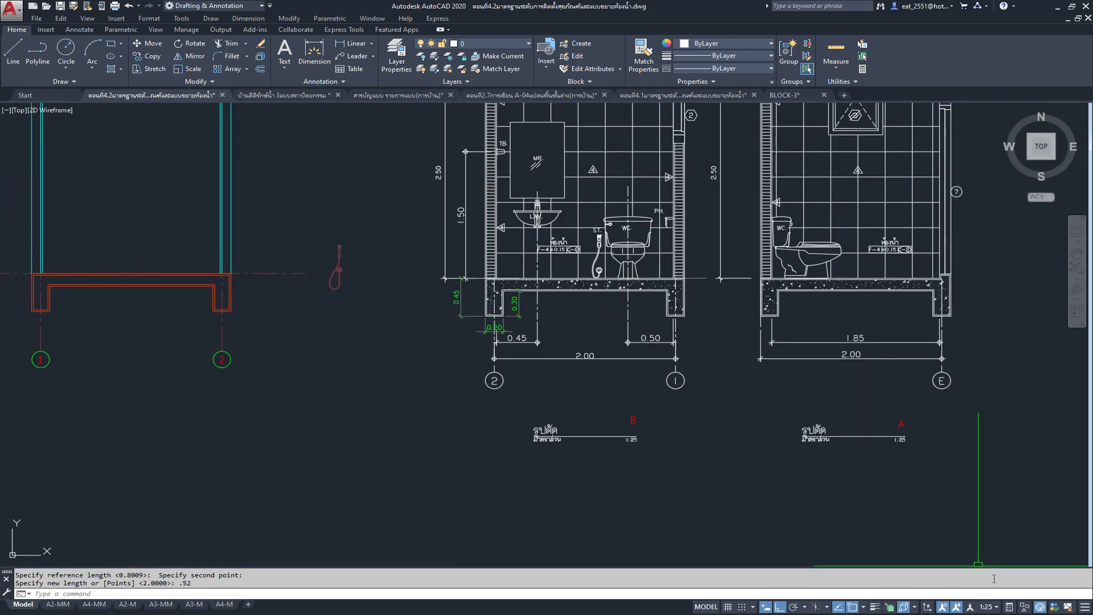
click(997, 607)
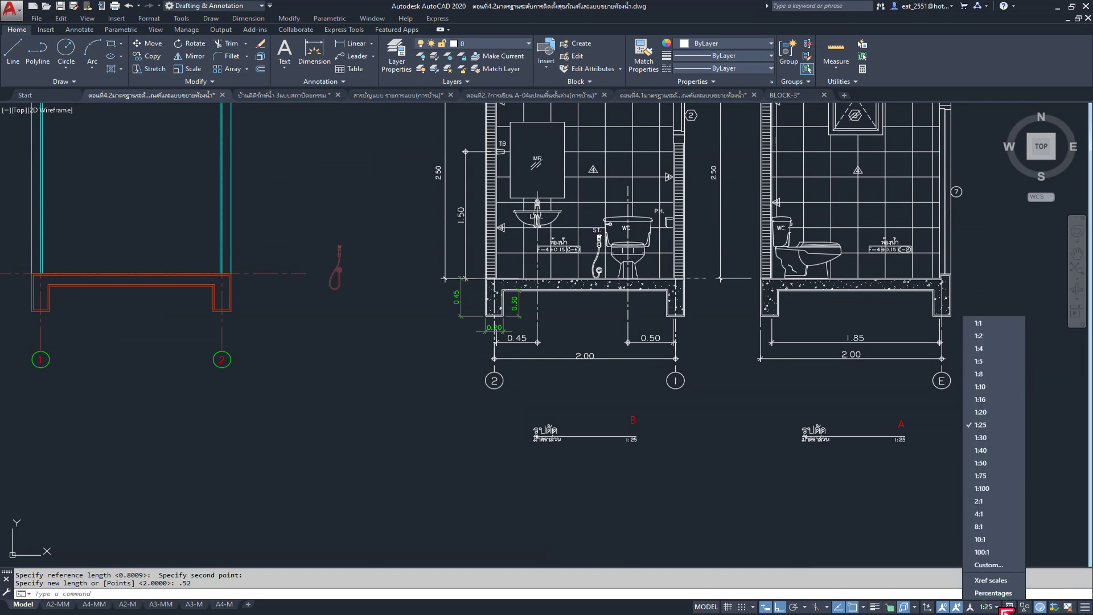
click(1009, 475)
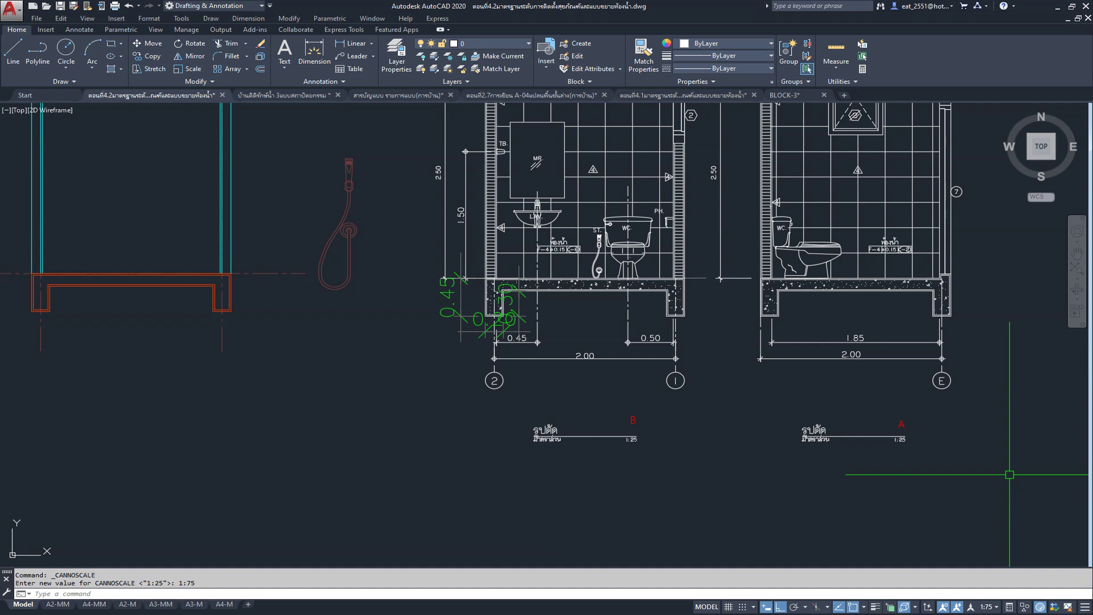
click(1004, 609)
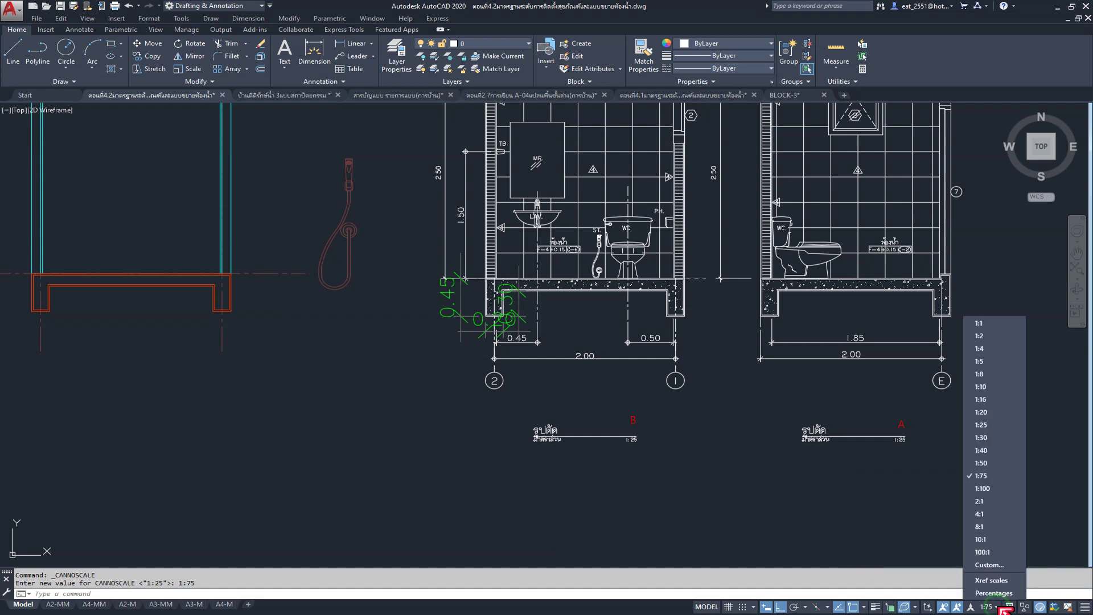
click(1010, 425)
scroll(592, 399, up, 1)
scroll(626, 416, up, 1)
scroll(655, 427, up, 1)
click(640, 220)
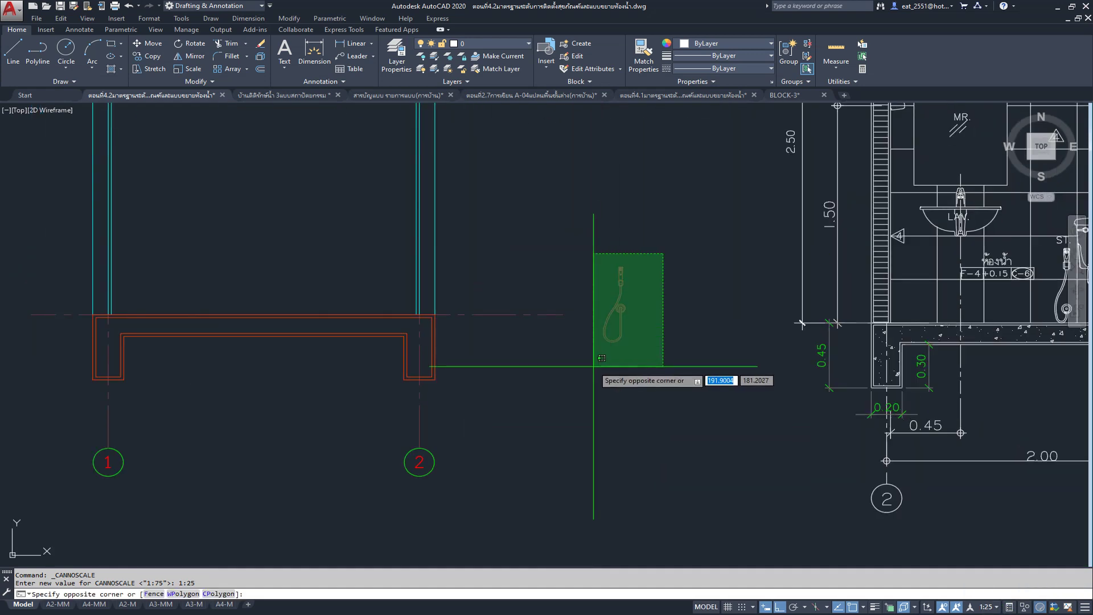
Step: Select the spray hose fixture, then start and cancel a copy of it
click(590, 368)
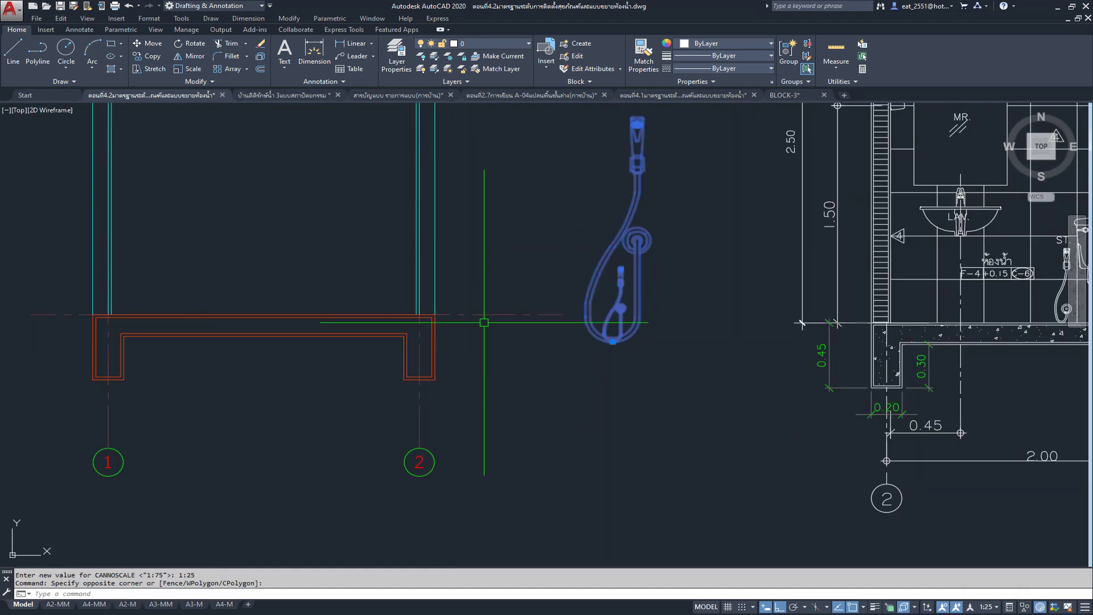
click(151, 57)
scroll(626, 342, down, 2)
click(655, 380)
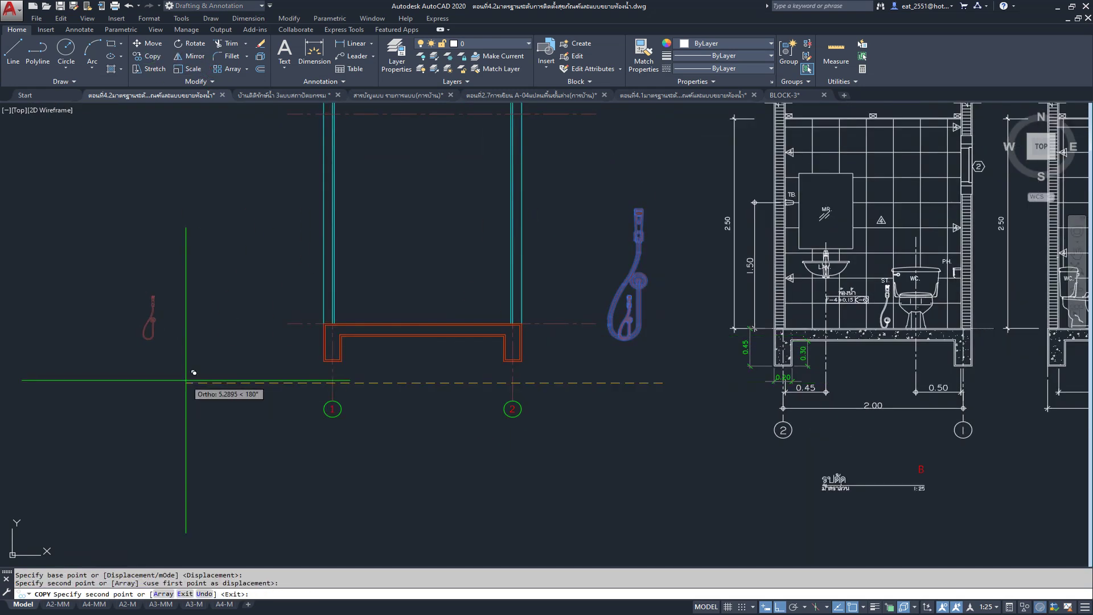
key(Escape)
Step: Window-select the spray hose block and explode it
middle_drag(188, 378, 403, 378)
scroll(407, 353, up, 4)
click(424, 193)
click(265, 417)
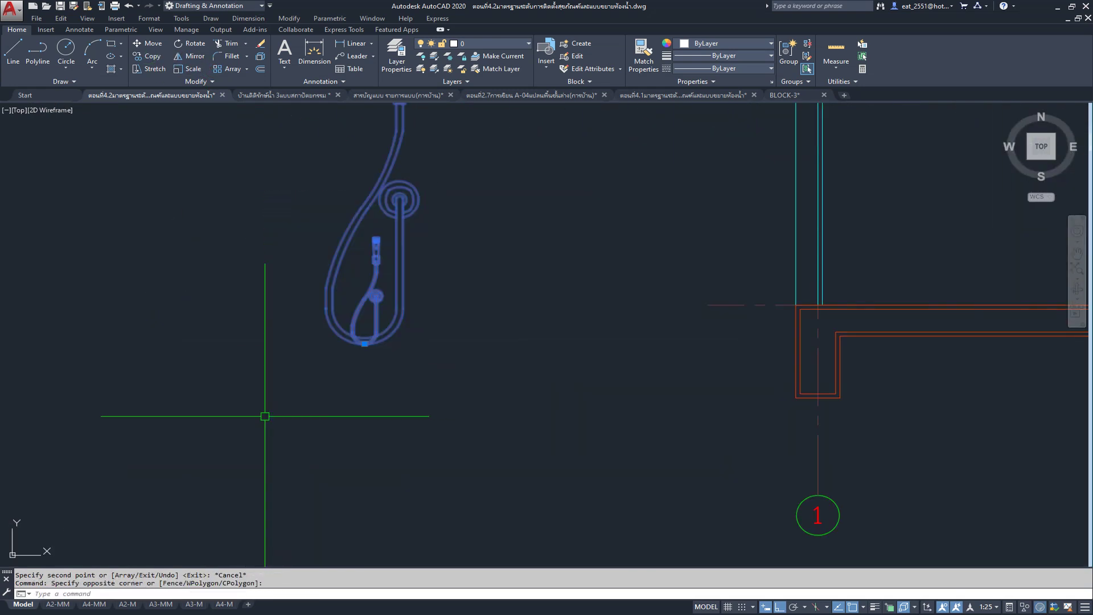
click(261, 57)
Step: Reselect all the exploded spray hose pieces with a window
scroll(574, 356, down, 2)
scroll(361, 246, up, 4)
click(398, 247)
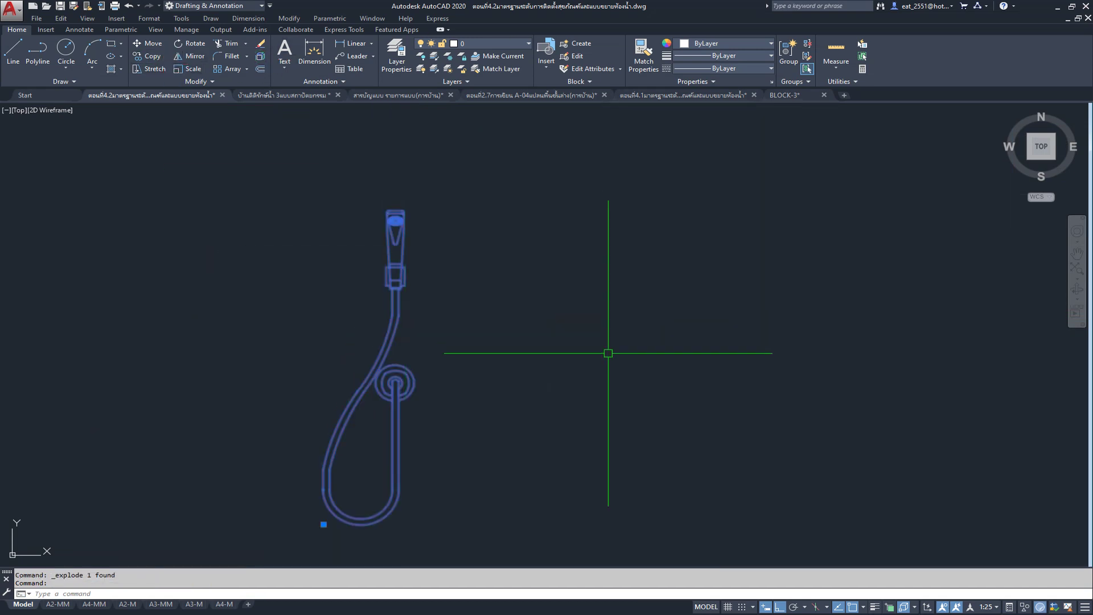
key(Escape)
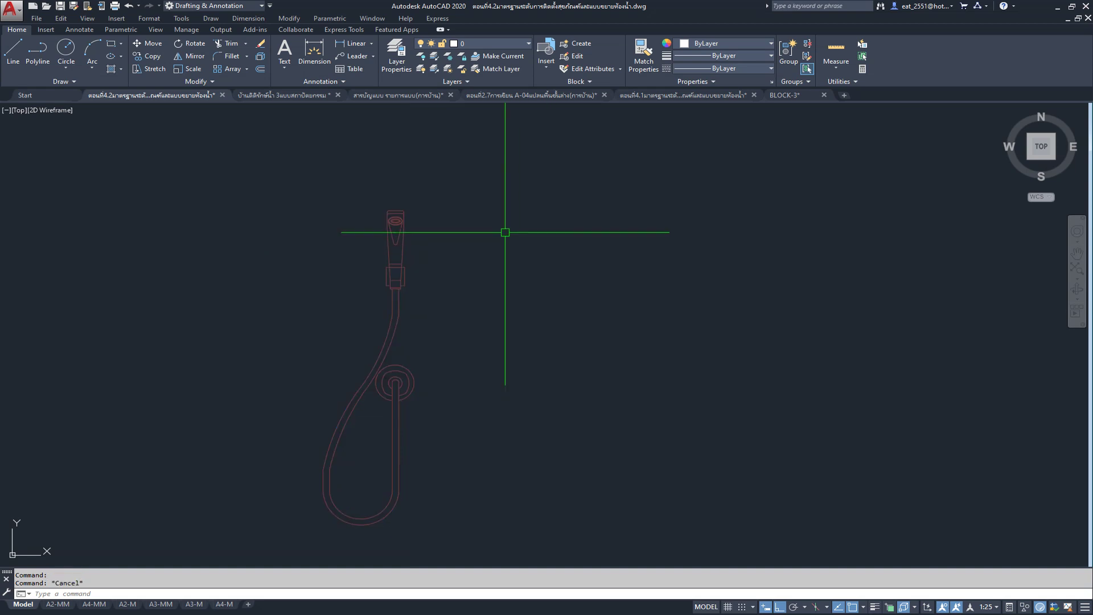
click(500, 178)
click(283, 544)
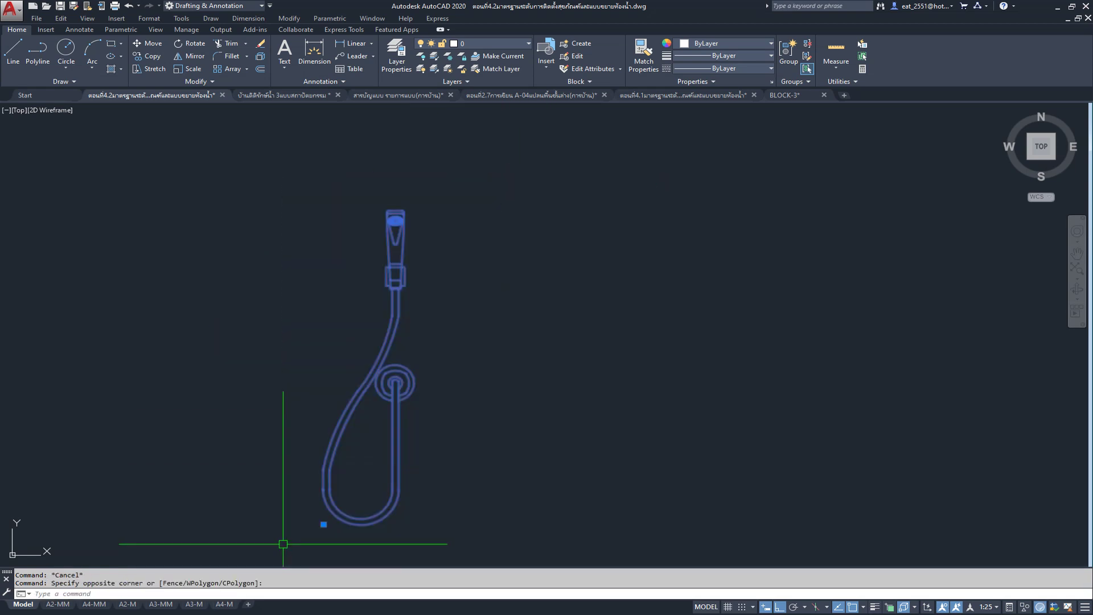
text(b)
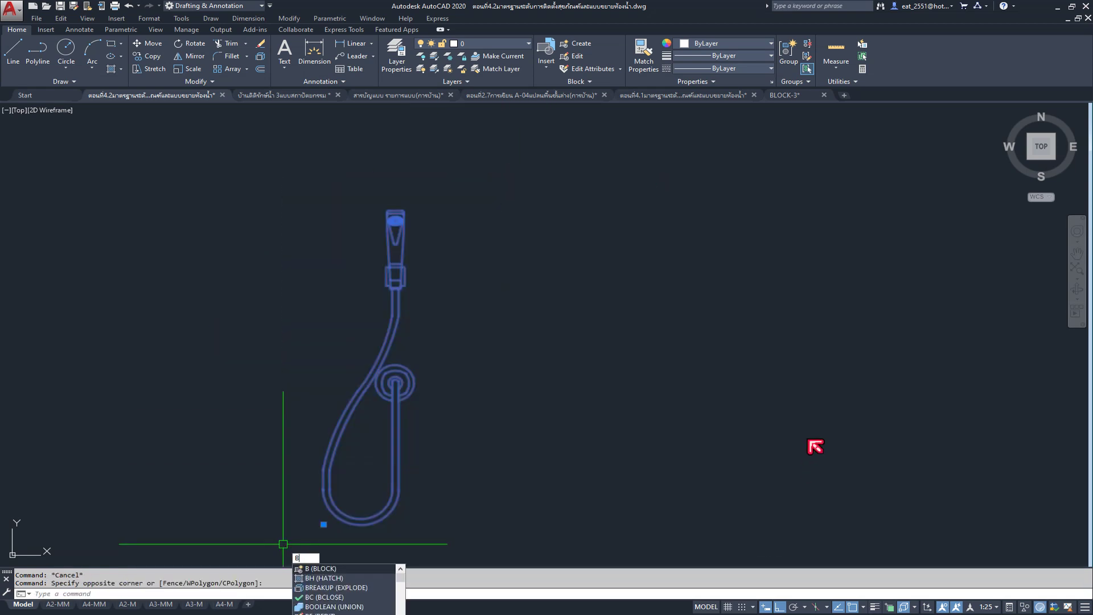
Step: Define block ST-1 from the hose pieces, with its base point at the hose loop's bottom
key(Return)
text(ST)
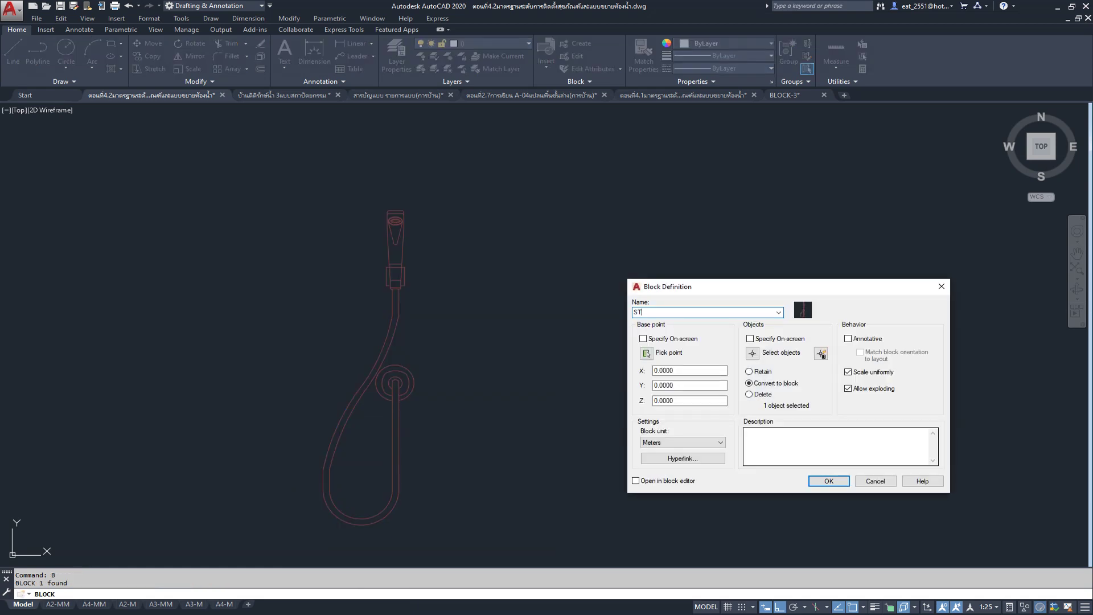
text(-1)
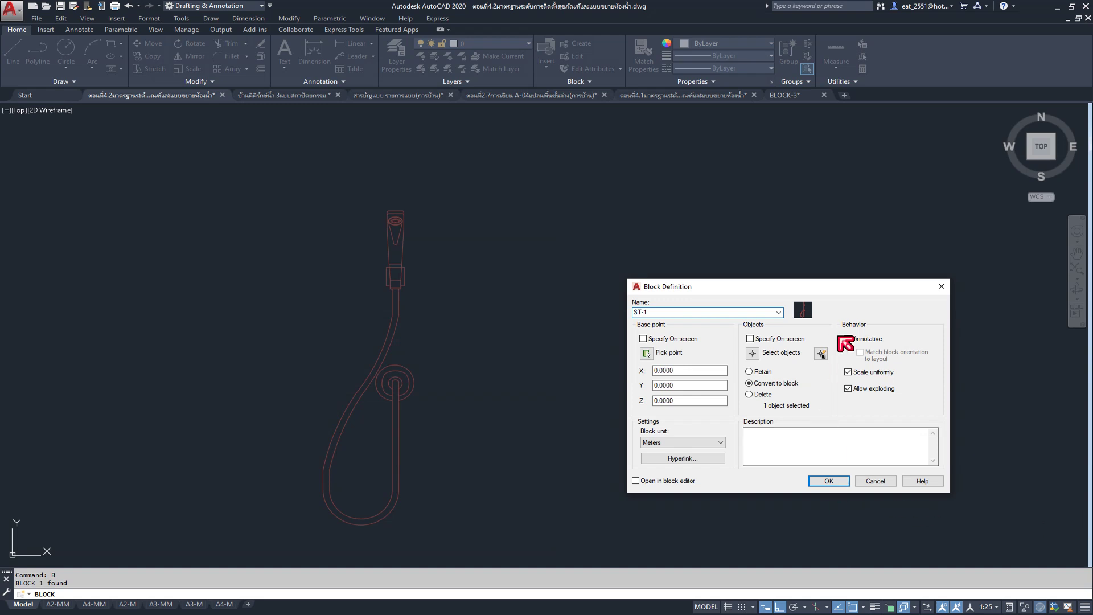
click(648, 353)
click(361, 524)
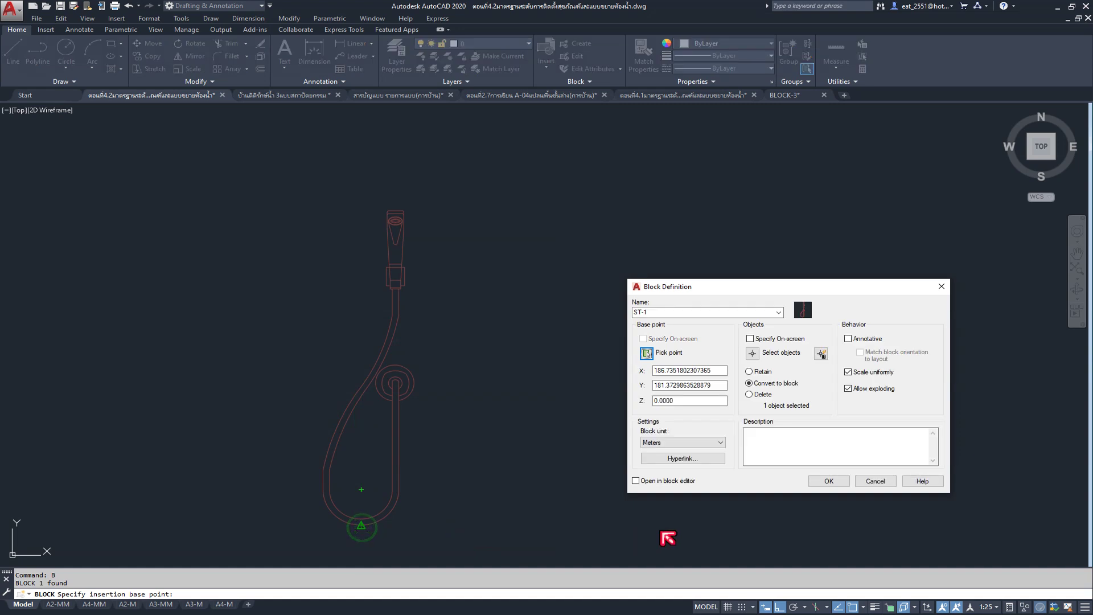
click(828, 481)
scroll(502, 374, down, 2)
scroll(478, 349, down, 2)
scroll(478, 349, down, 1)
scroll(312, 297, down, 1)
scroll(312, 298, down, 4)
scroll(256, 301, up, 2)
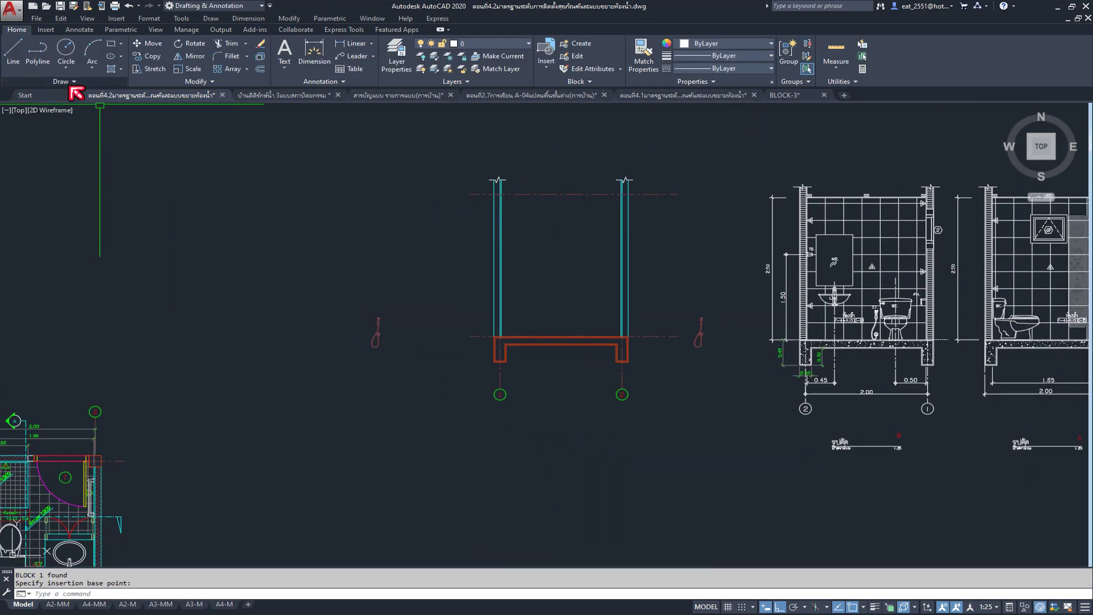
Step: Open the Insert tab's block gallery and browse the blocks in the drawing
click(51, 30)
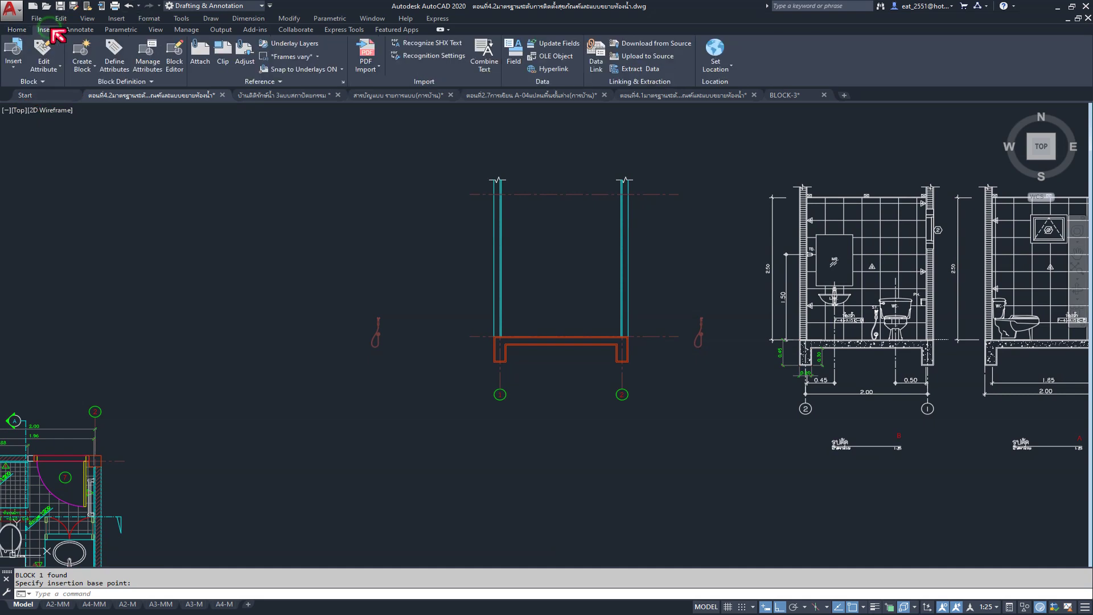
click(12, 69)
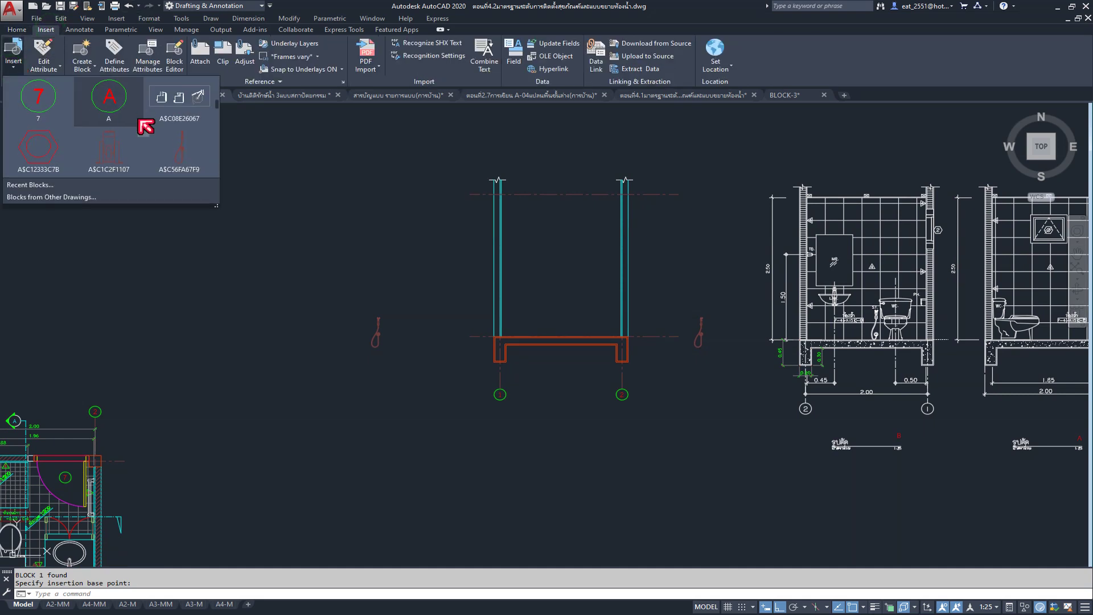
scroll(142, 131, up, 1)
scroll(142, 139, up, 1)
scroll(143, 139, up, 1)
scroll(143, 140, up, 1)
scroll(146, 146, up, 1)
scroll(155, 116, down, 1)
scroll(156, 117, down, 1)
scroll(155, 118, down, 1)
scroll(156, 120, down, 1)
scroll(161, 119, down, 1)
scroll(157, 137, down, 1)
scroll(182, 157, down, 1)
scroll(197, 155, down, 1)
Step: Place a trial fixture block on the empty canvas and select it
click(188, 149)
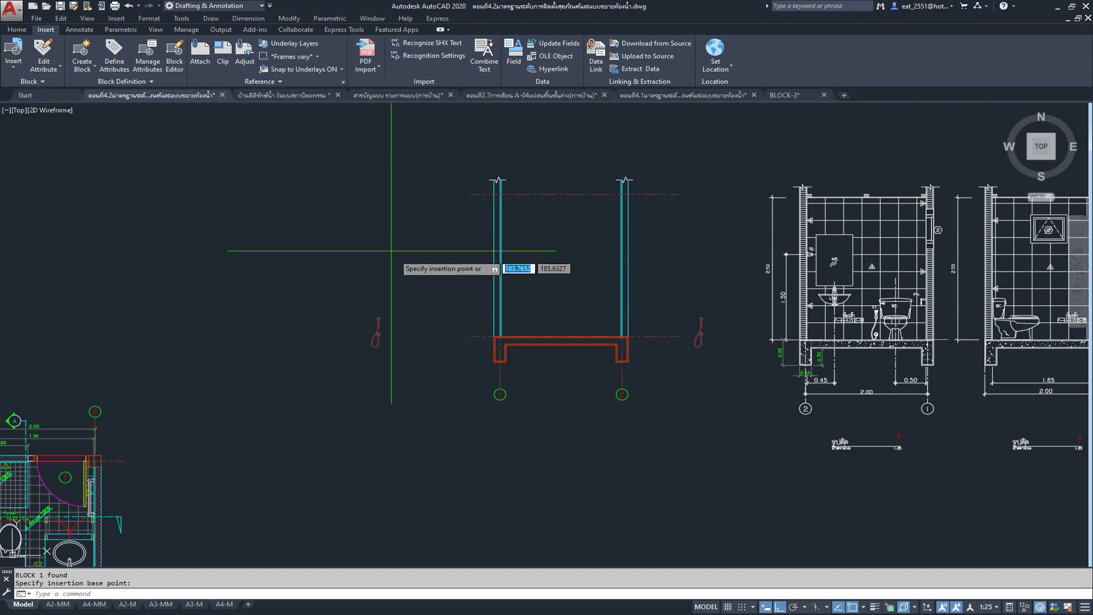
scroll(357, 240, up, 3)
scroll(356, 240, up, 3)
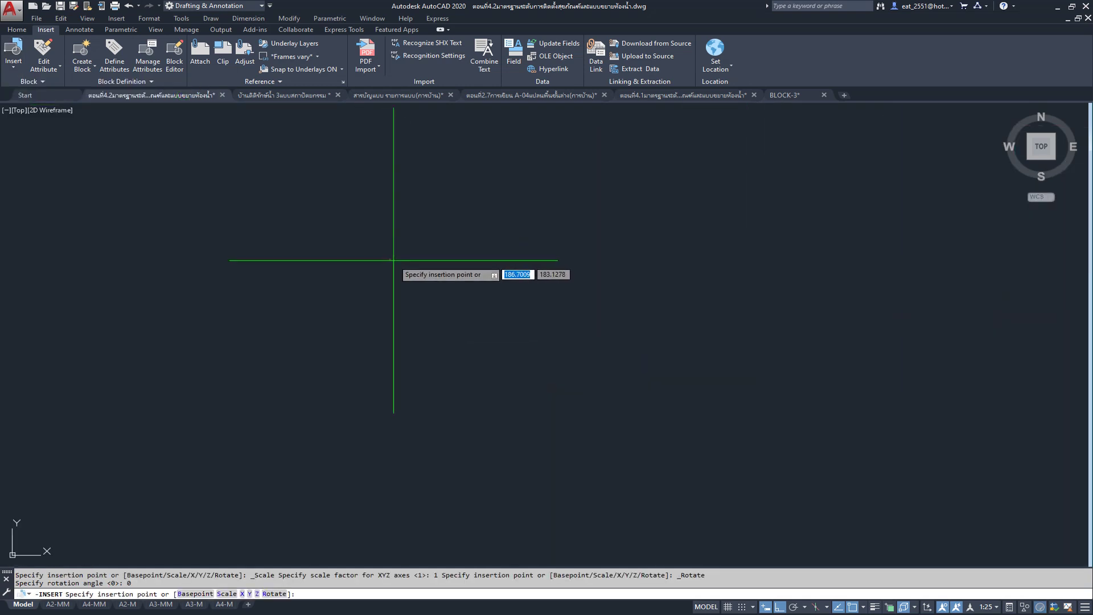
click(474, 305)
click(507, 271)
click(410, 373)
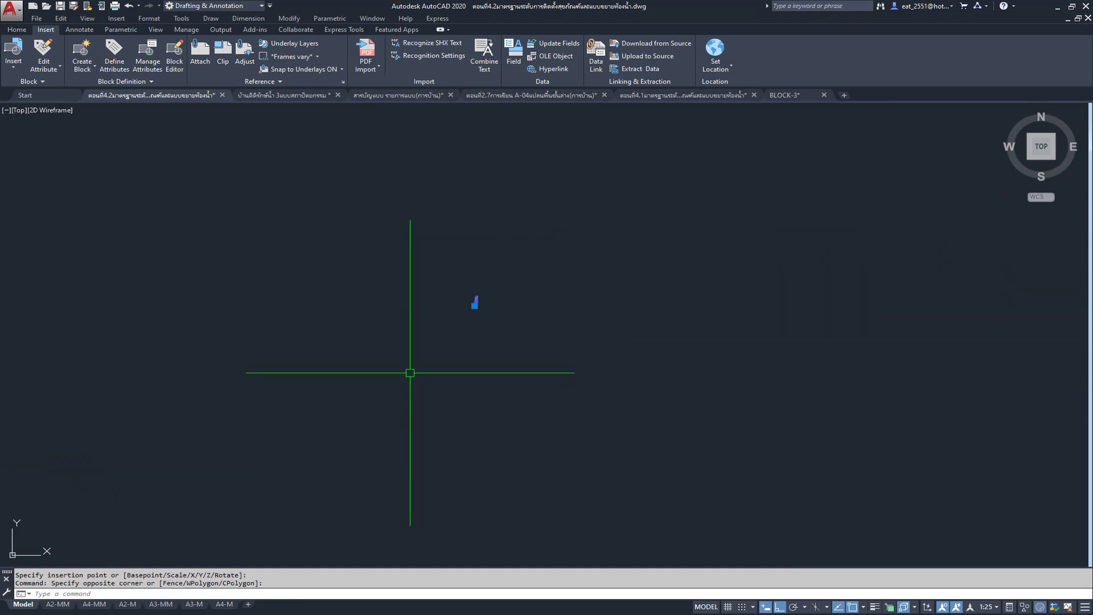
scroll(452, 292, down, 3)
scroll(452, 292, down, 2)
scroll(452, 292, up, 2)
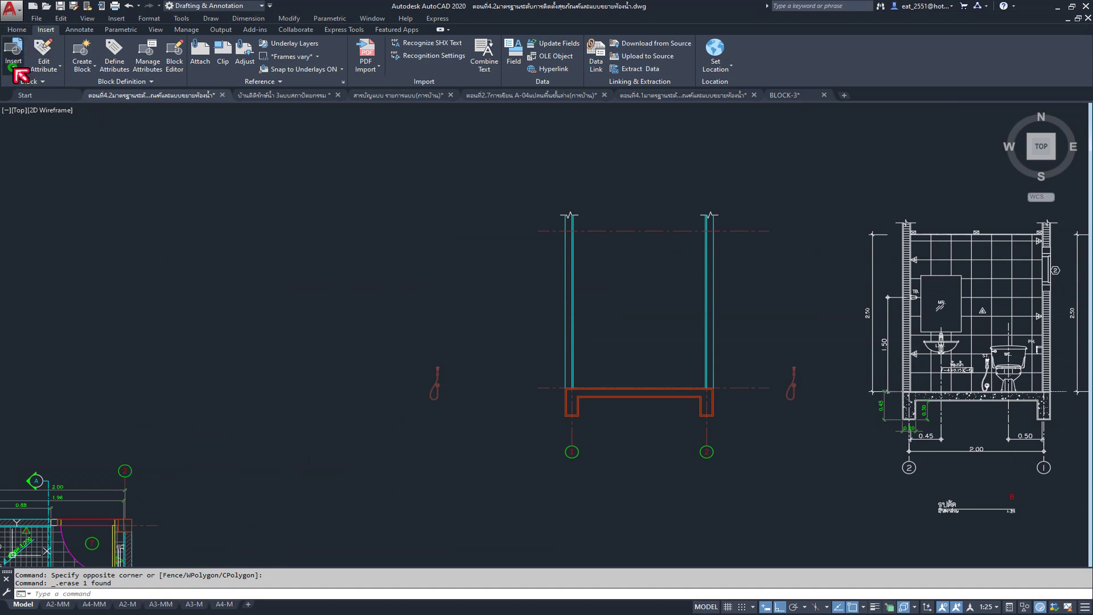
Step: Insert the ST spray hose block from the block gallery to the right of the elevations
click(16, 70)
scroll(116, 132, down, 2)
scroll(116, 132, down, 2)
scroll(116, 132, down, 2)
scroll(116, 132, down, 2)
scroll(116, 132, down, 2)
scroll(117, 132, down, 2)
scroll(117, 133, down, 2)
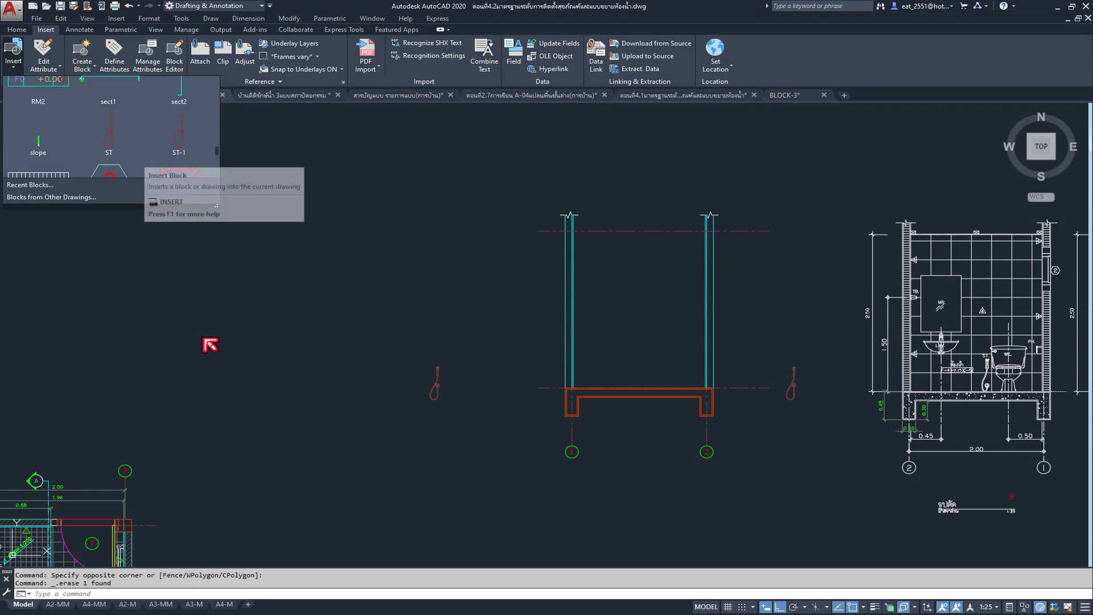
click(115, 137)
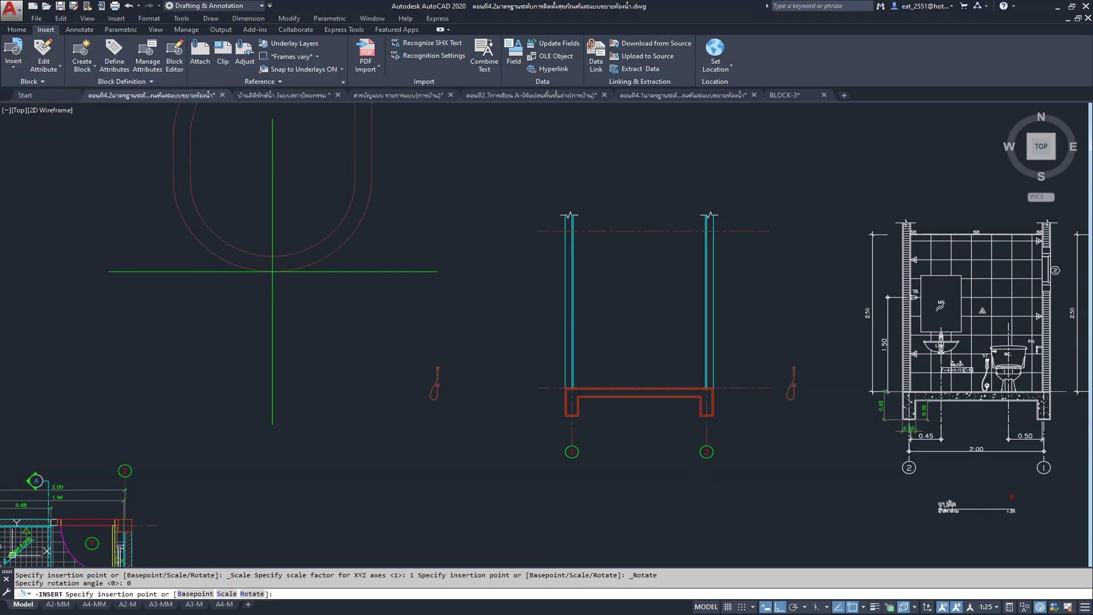
scroll(524, 484, down, 3)
scroll(533, 489, down, 2)
scroll(533, 488, up, 4)
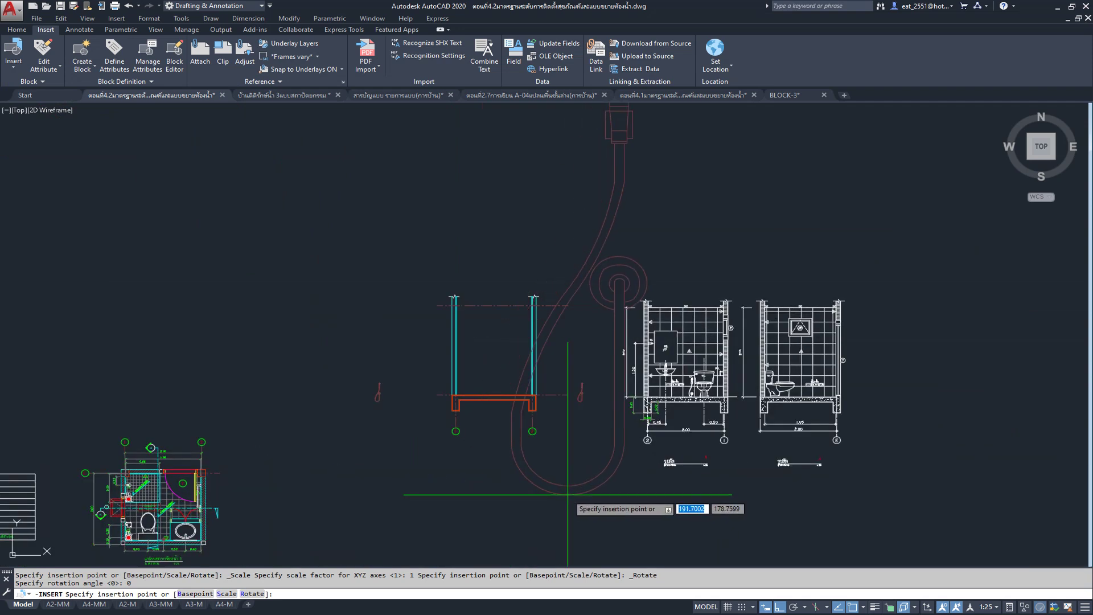
scroll(513, 473, down, 4)
scroll(791, 489, up, 3)
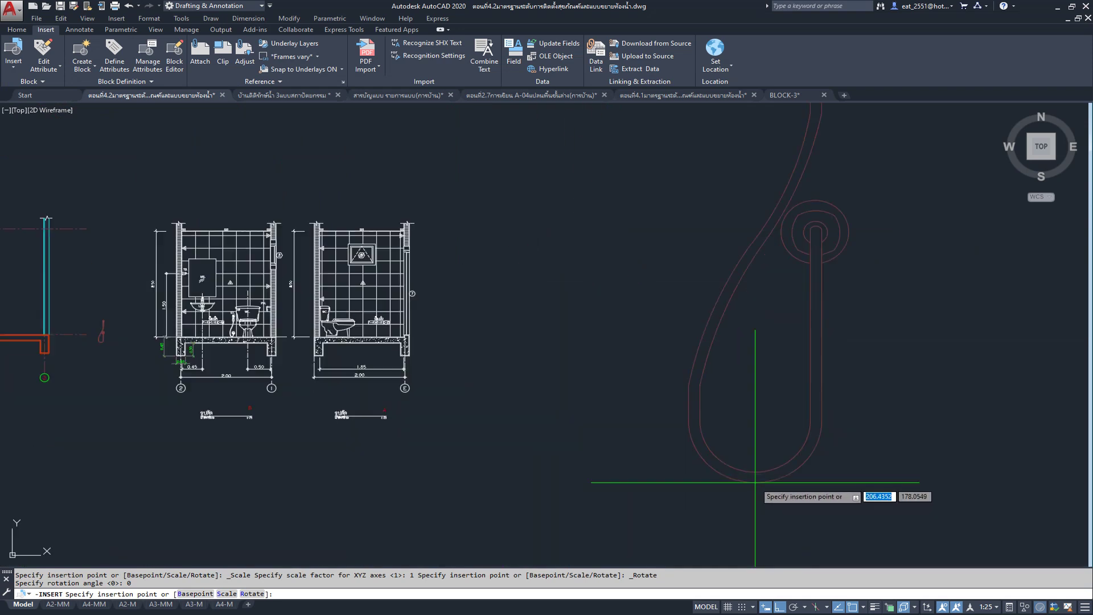
scroll(707, 451, down, 2)
click(653, 472)
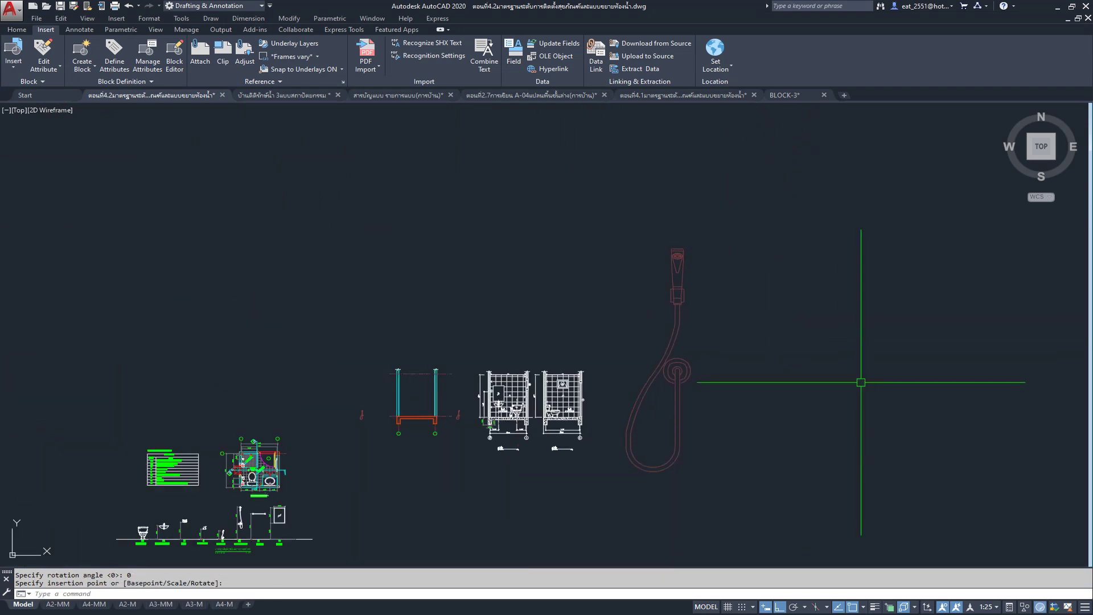
Step: Insert a second hand-shower block at floor level beside the section's left wall
click(13, 64)
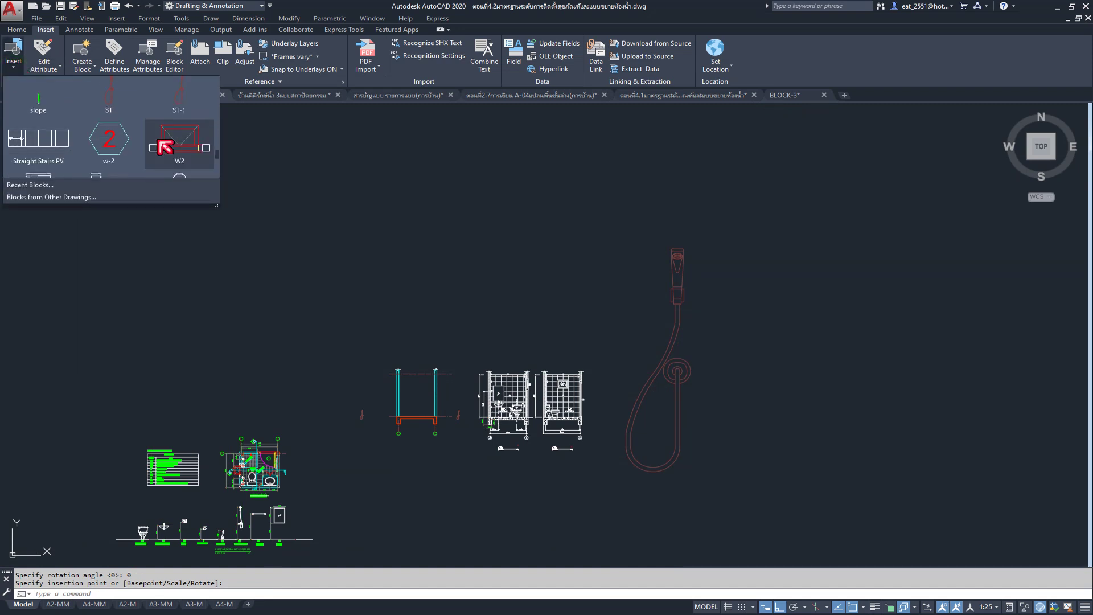
click(182, 132)
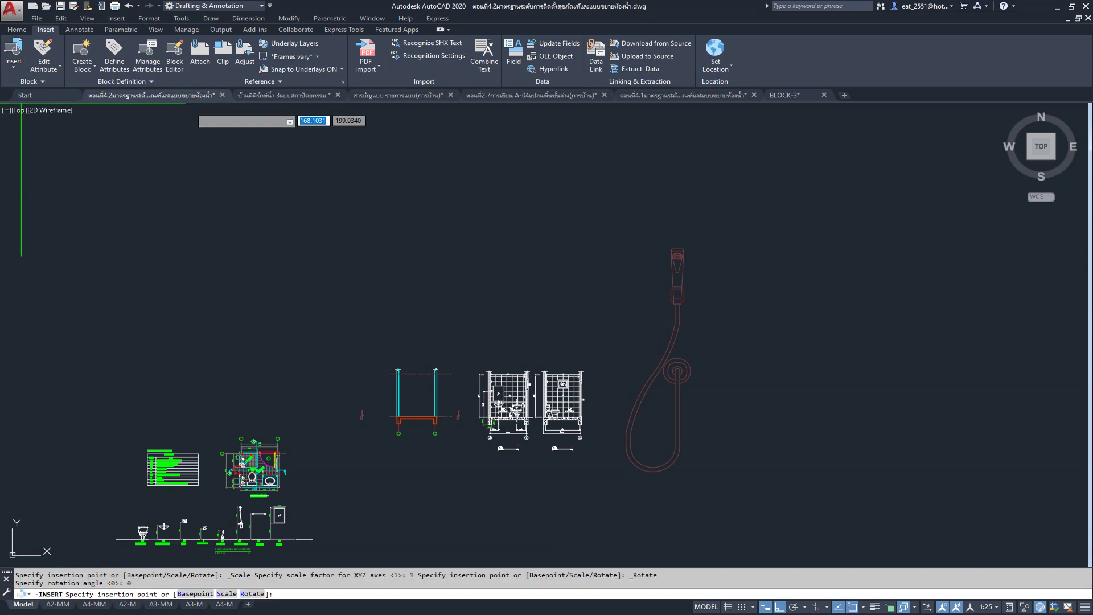
scroll(361, 417, up, 5)
scroll(383, 372, up, 5)
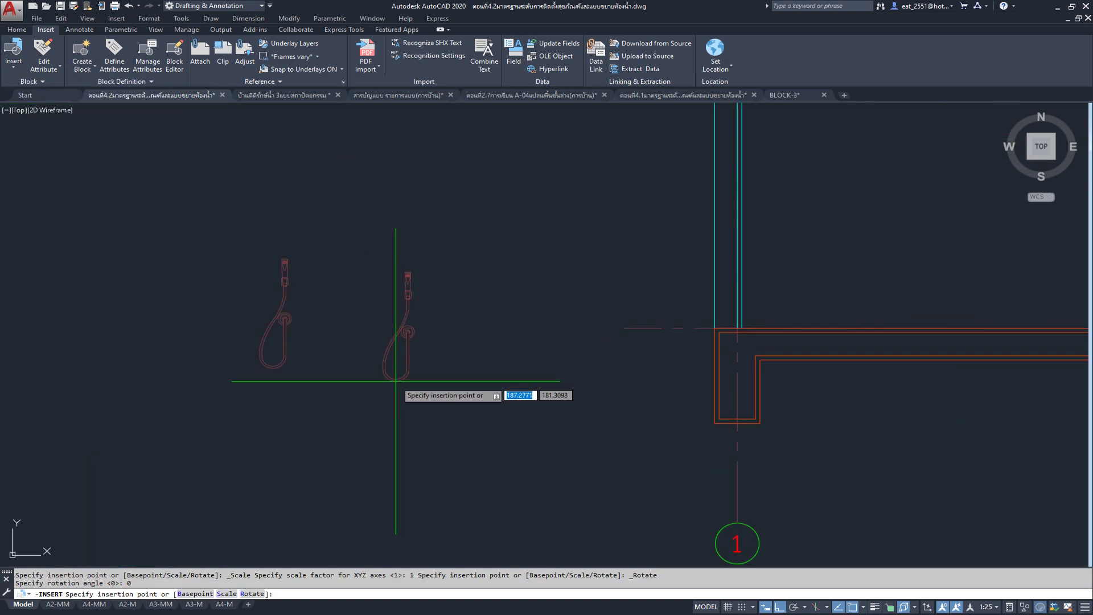
click(402, 371)
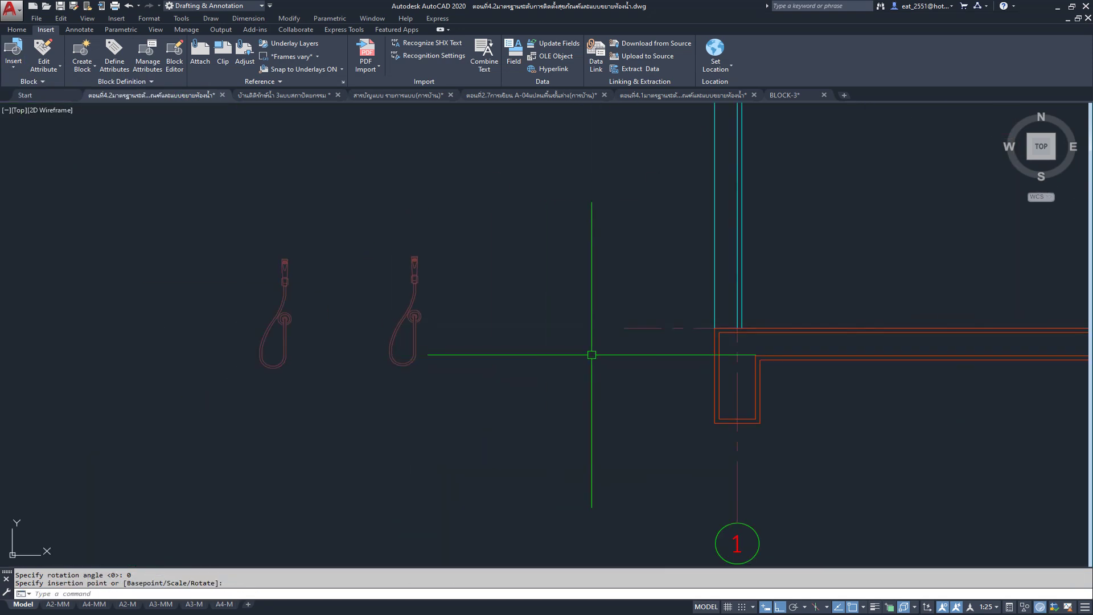
click(397, 328)
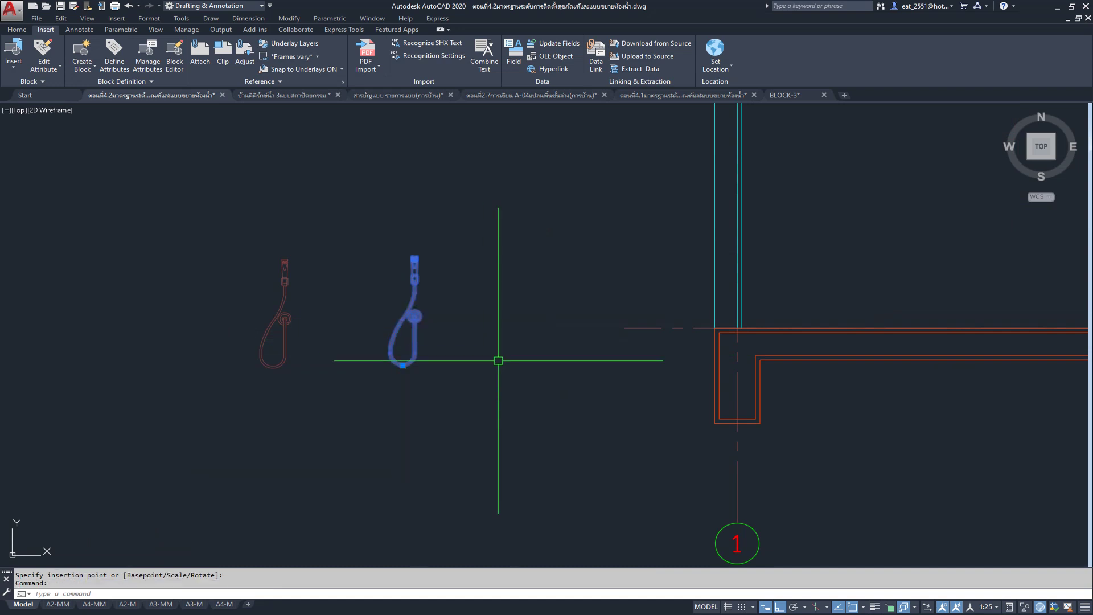
scroll(418, 316, down, 3)
scroll(417, 317, down, 2)
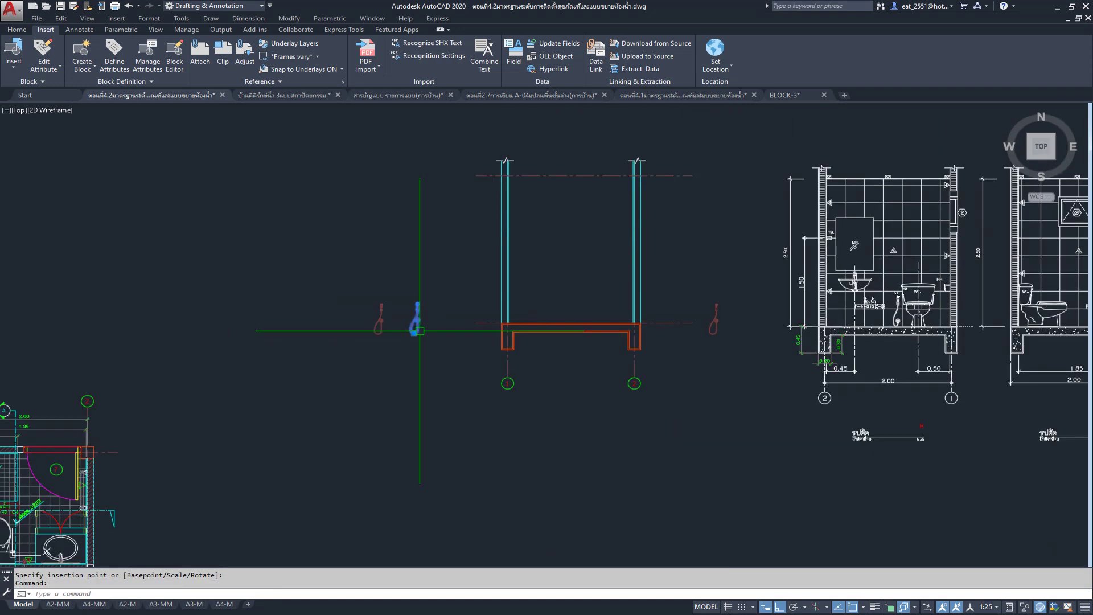
Step: Window-select the oversized hose block right of the elevations and delete it
scroll(419, 331, down, 3)
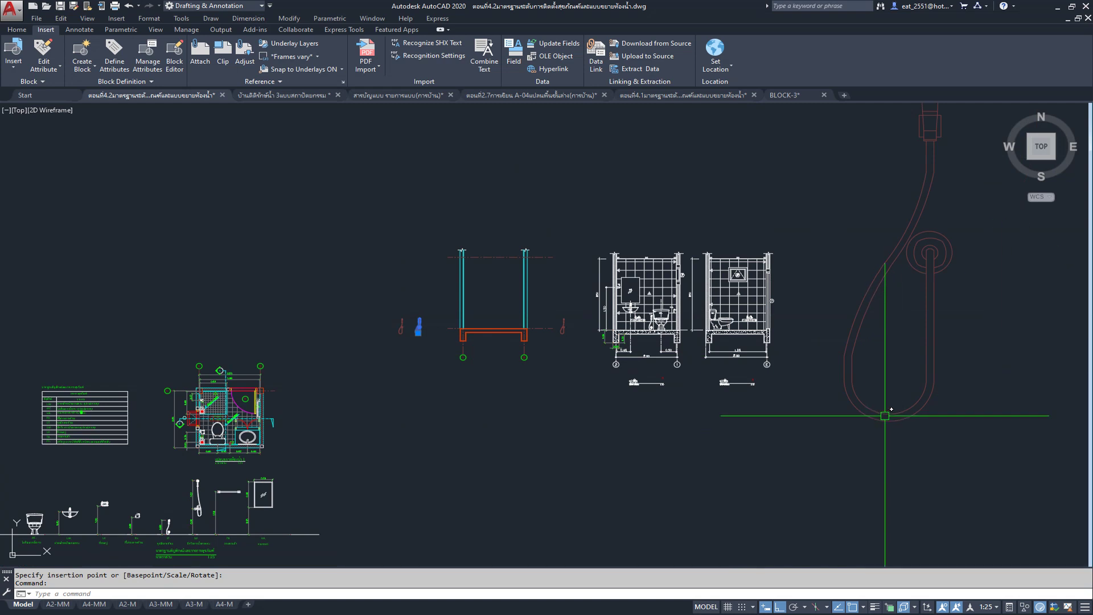
scroll(885, 415, down, 2)
scroll(825, 407, down, 1)
click(753, 396)
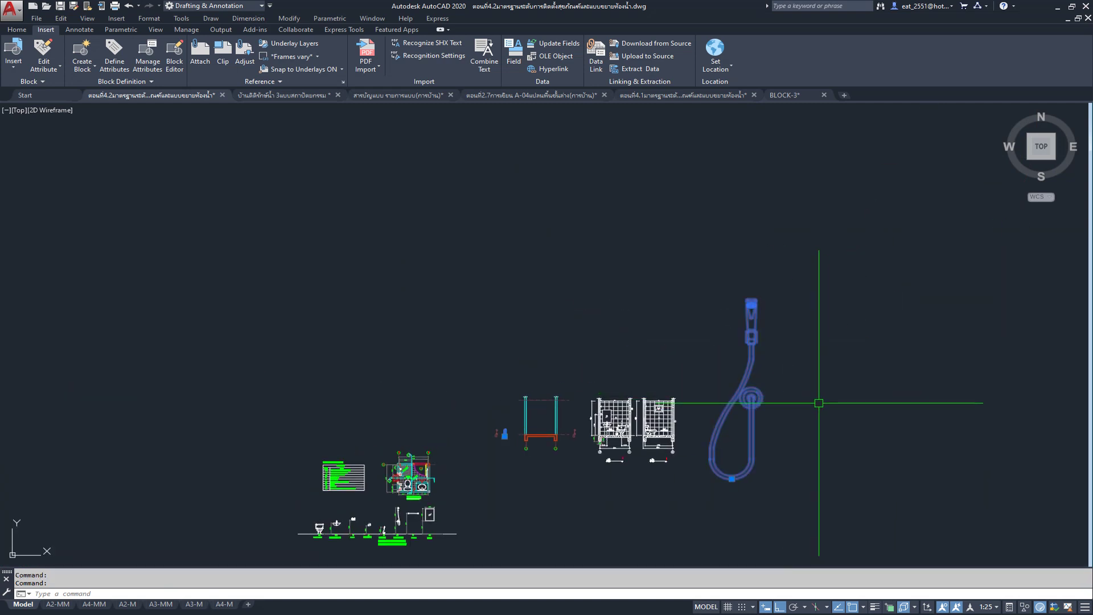
key(Escape)
key(Escape)
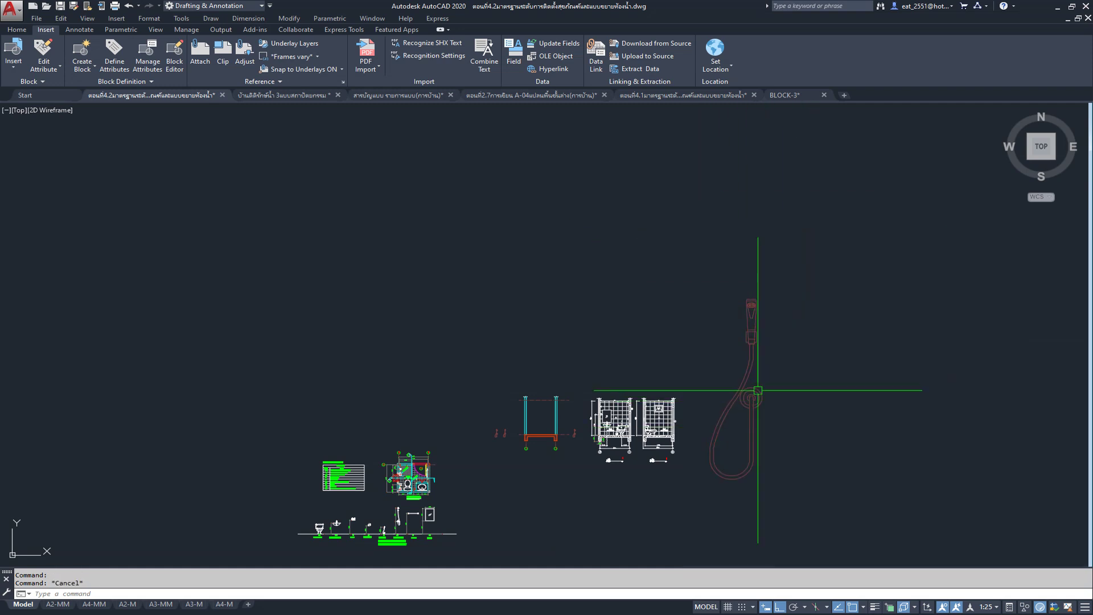
click(795, 344)
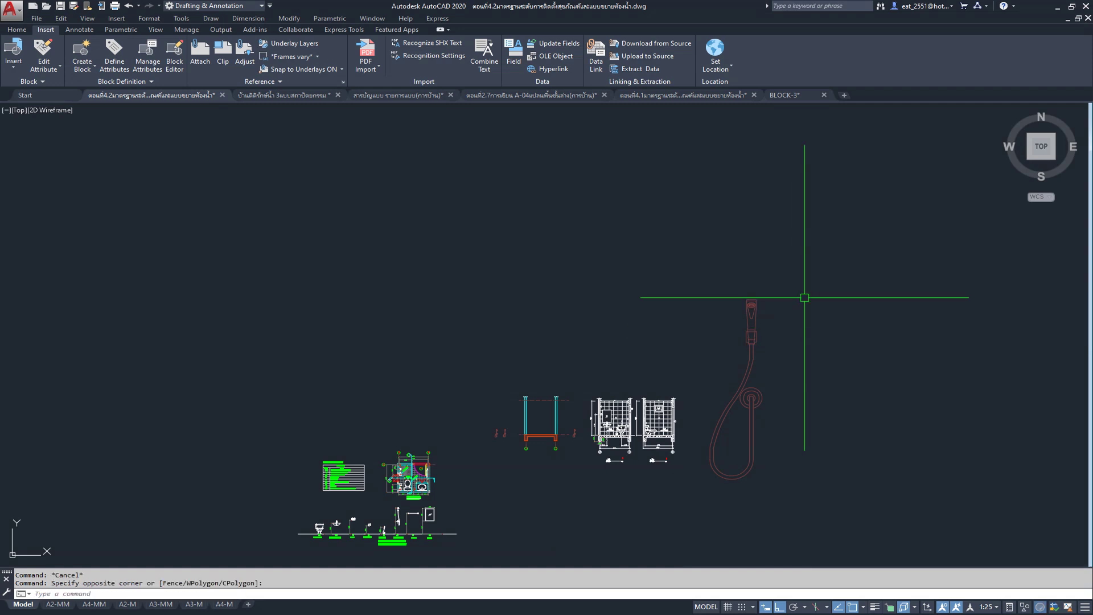
click(696, 500)
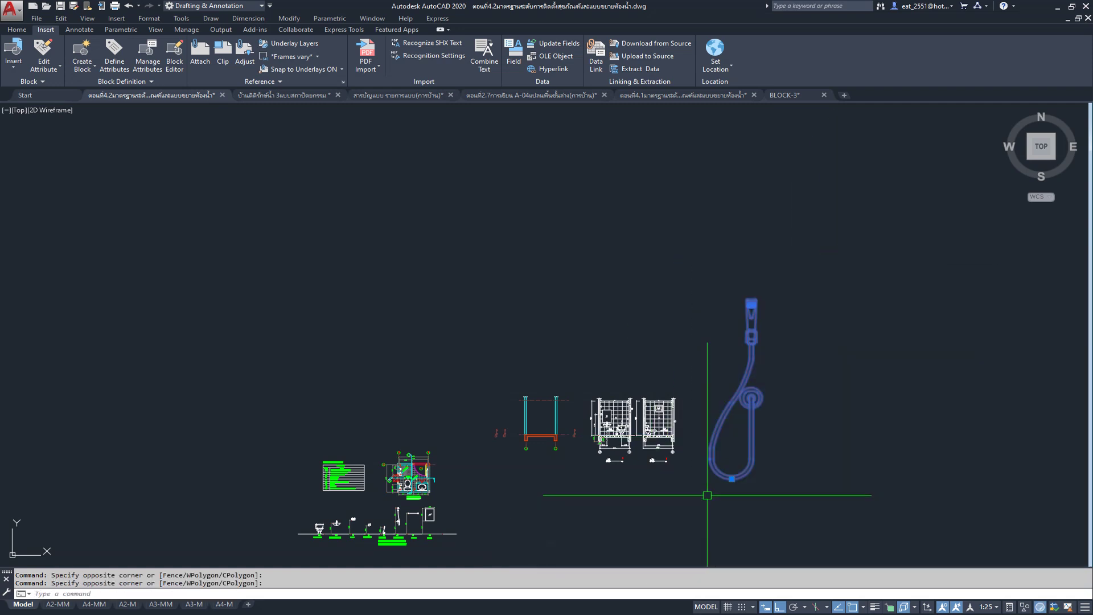
key(Delete)
Step: Delete the small hose beside the wall, then undo to restore it
scroll(639, 401, up, 5)
scroll(629, 341, up, 5)
click(649, 269)
click(595, 403)
key(Delete)
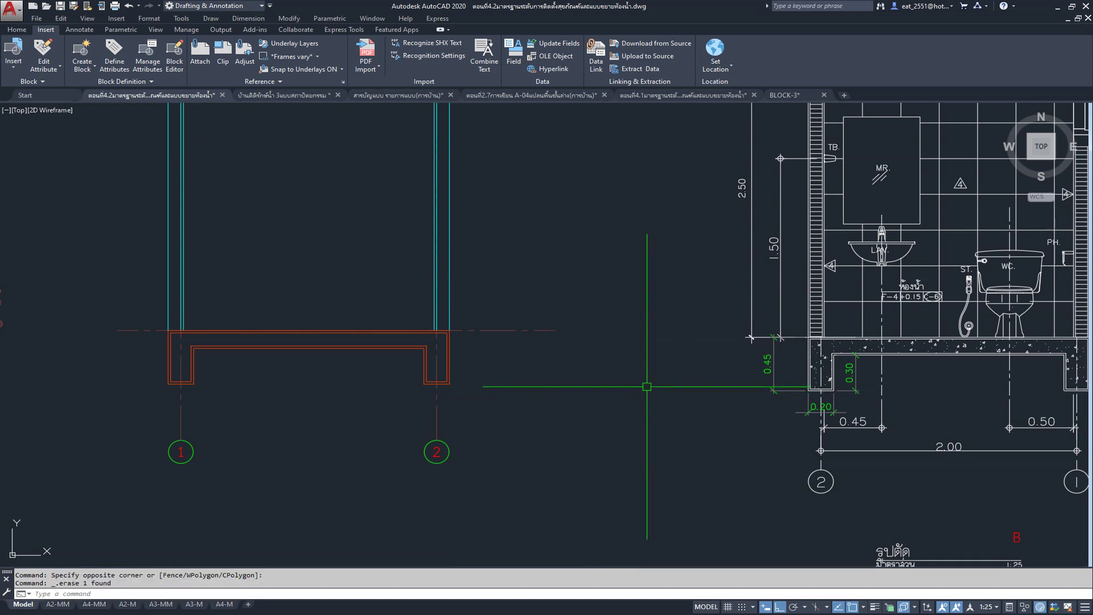
key(ctrl+z)
scroll(581, 317, up, 1)
scroll(623, 320, up, 2)
scroll(640, 326, up, 1)
scroll(640, 326, down, 1)
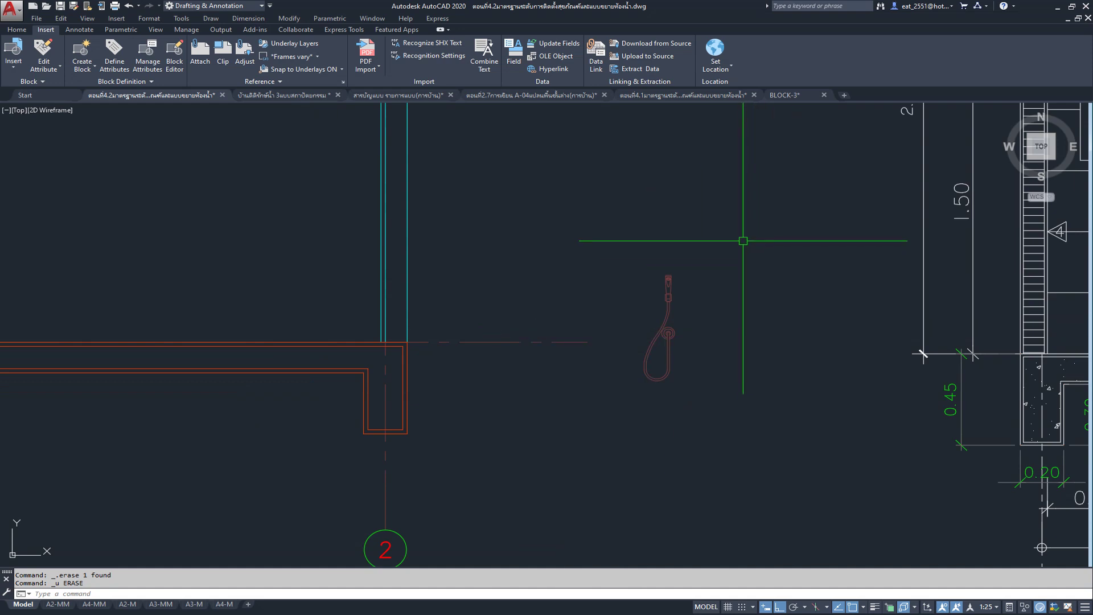
Step: Define the selected red hand shower as block ST-2, with its base point on the shower
click(736, 403)
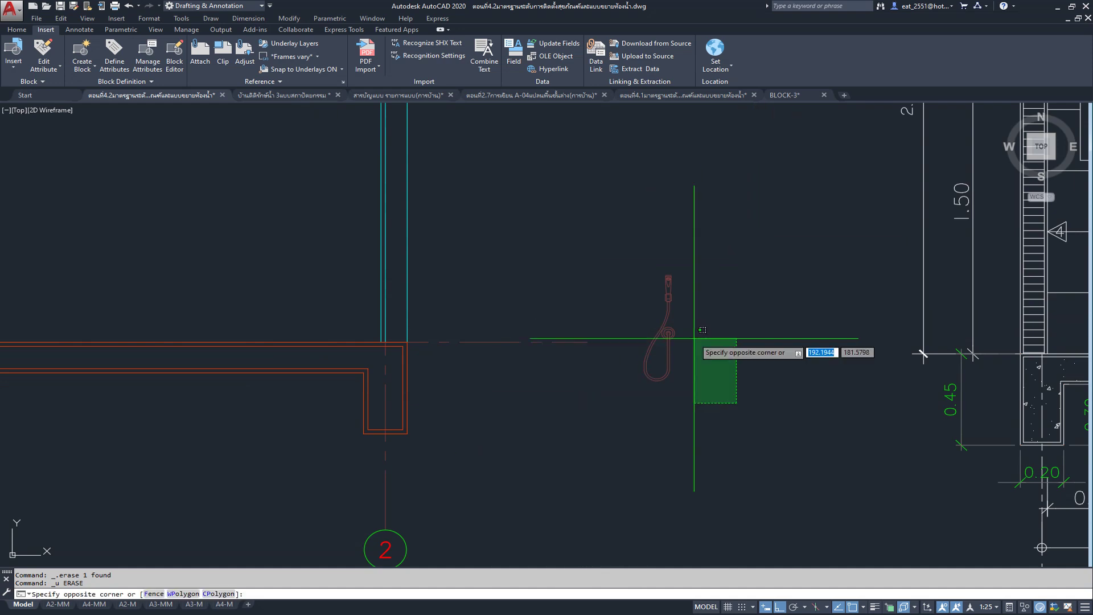
click(751, 263)
click(648, 346)
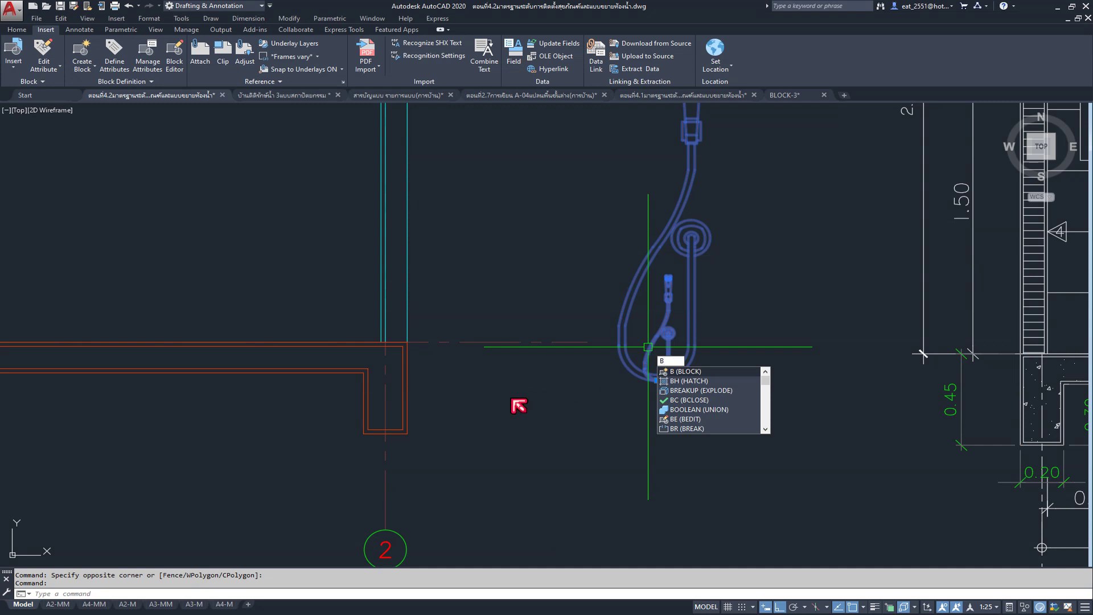
key(Return)
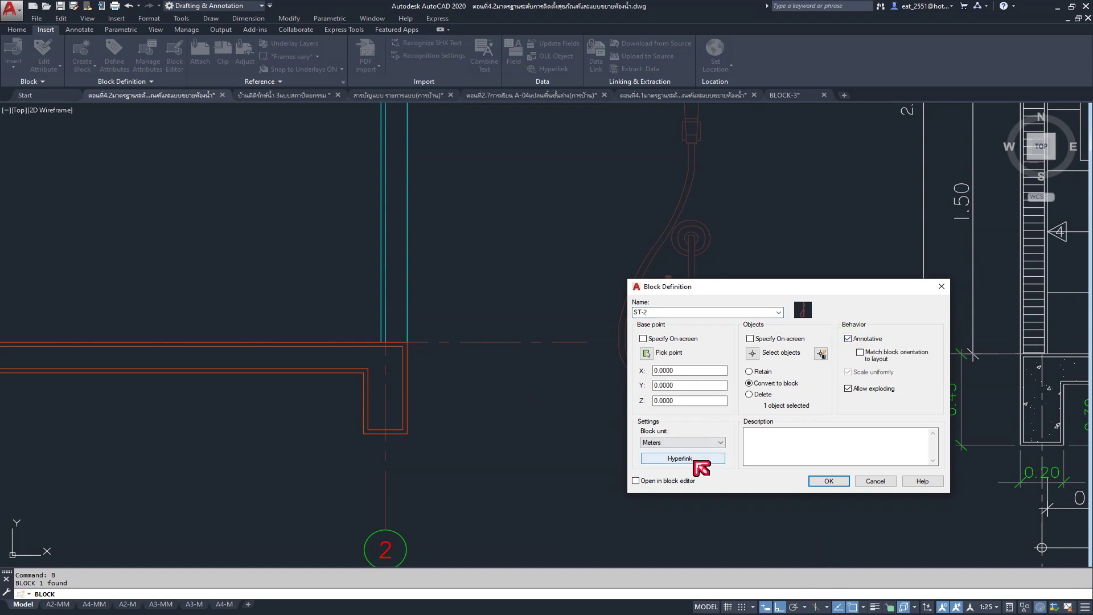
click(646, 354)
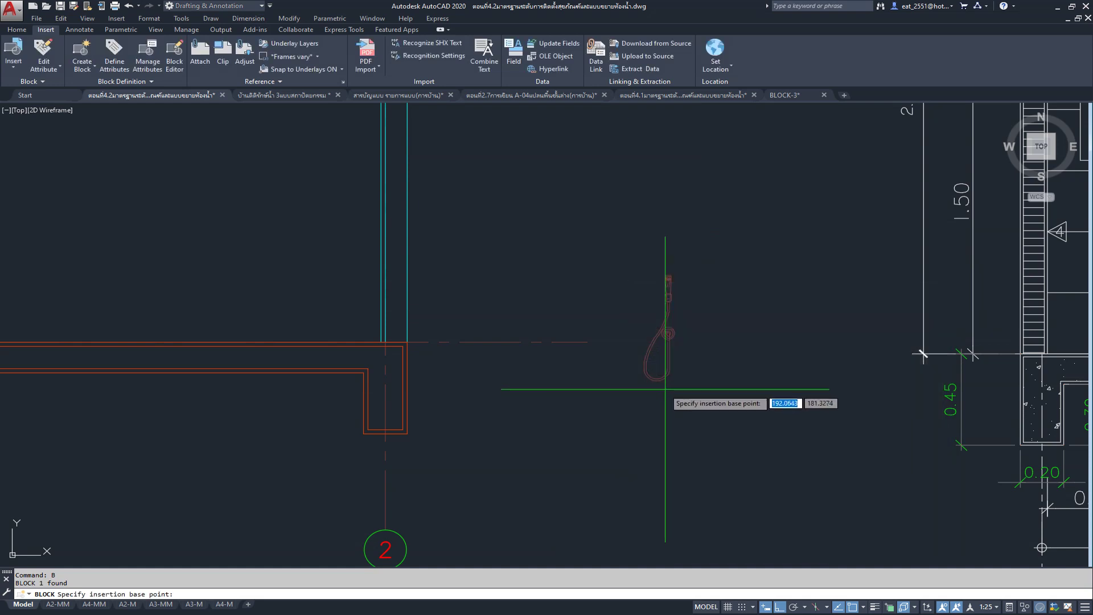
click(654, 378)
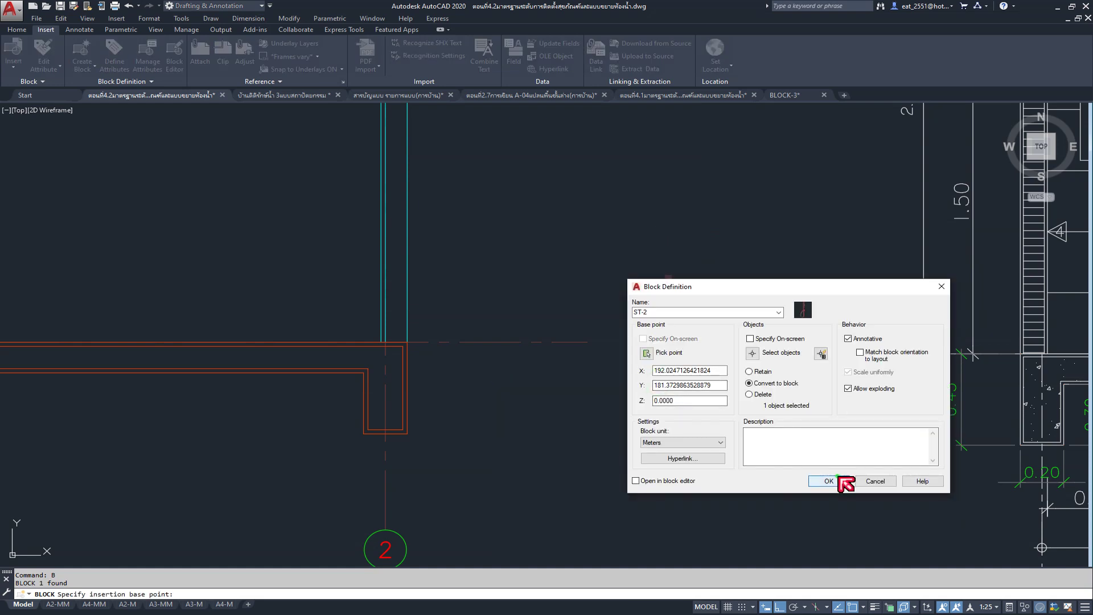
click(839, 480)
click(673, 370)
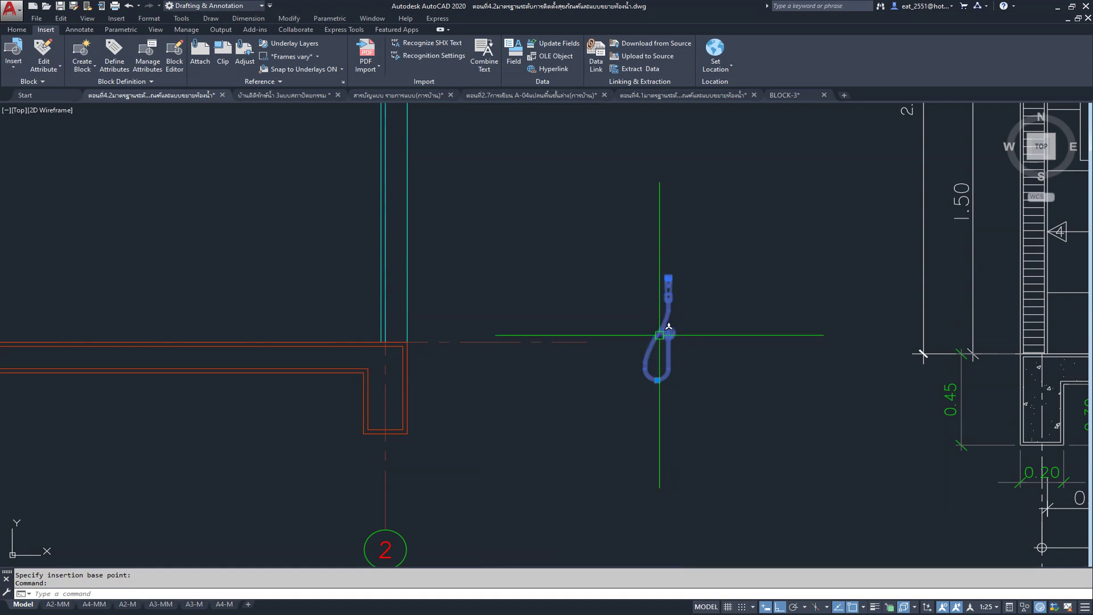
Step: Erase the duplicate hand-shower blocks, including the extra copy left of the section
key(Escape)
click(692, 229)
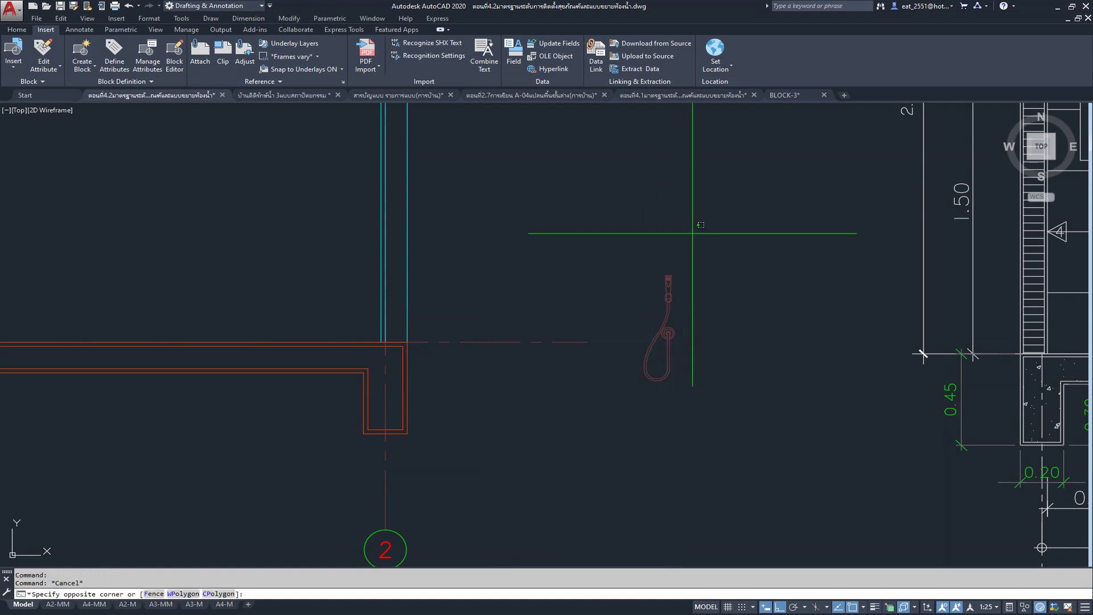
click(642, 409)
key(Delete)
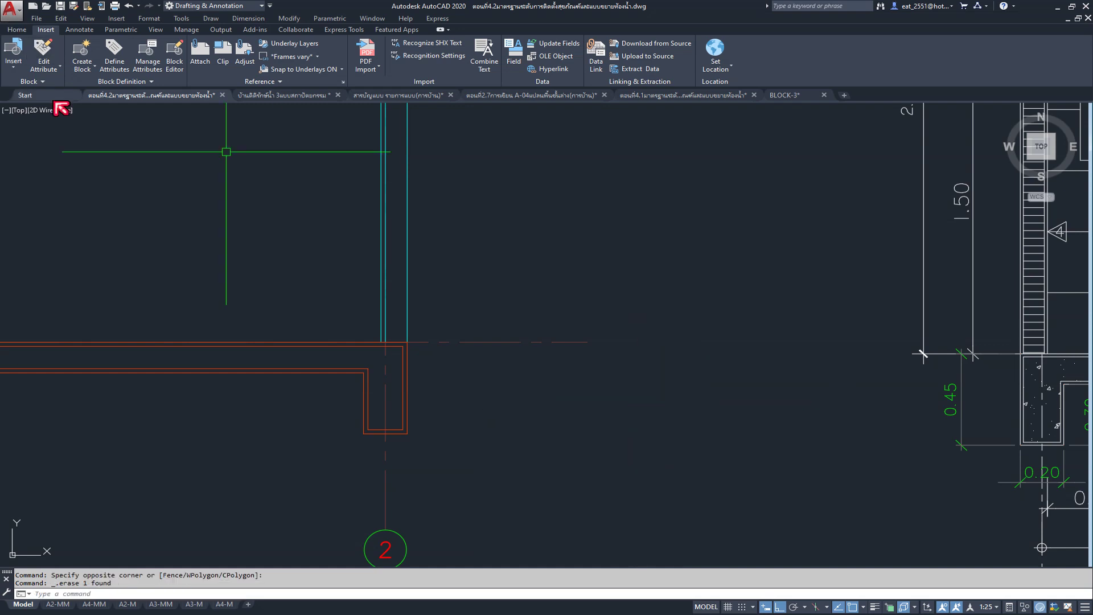
click(13, 68)
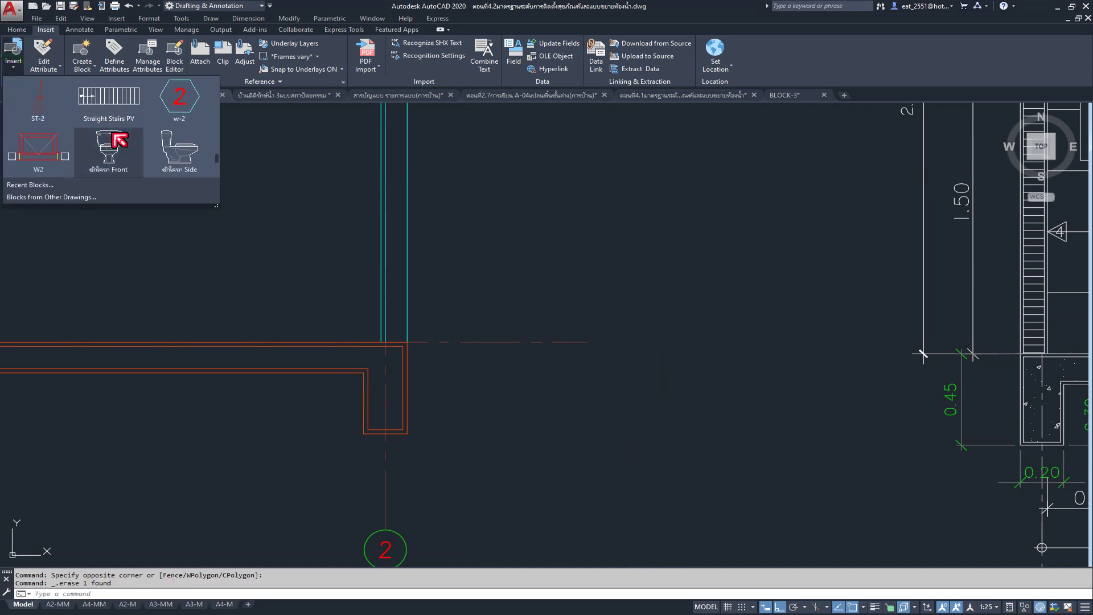
click(111, 134)
key(Escape)
scroll(662, 333, down, 5)
scroll(717, 341, down, 2)
scroll(428, 282, up, 6)
click(437, 256)
click(392, 301)
key(Delete)
Step: Place the front-view toilet block from the gallery left of the section
scroll(279, 407, down, 5)
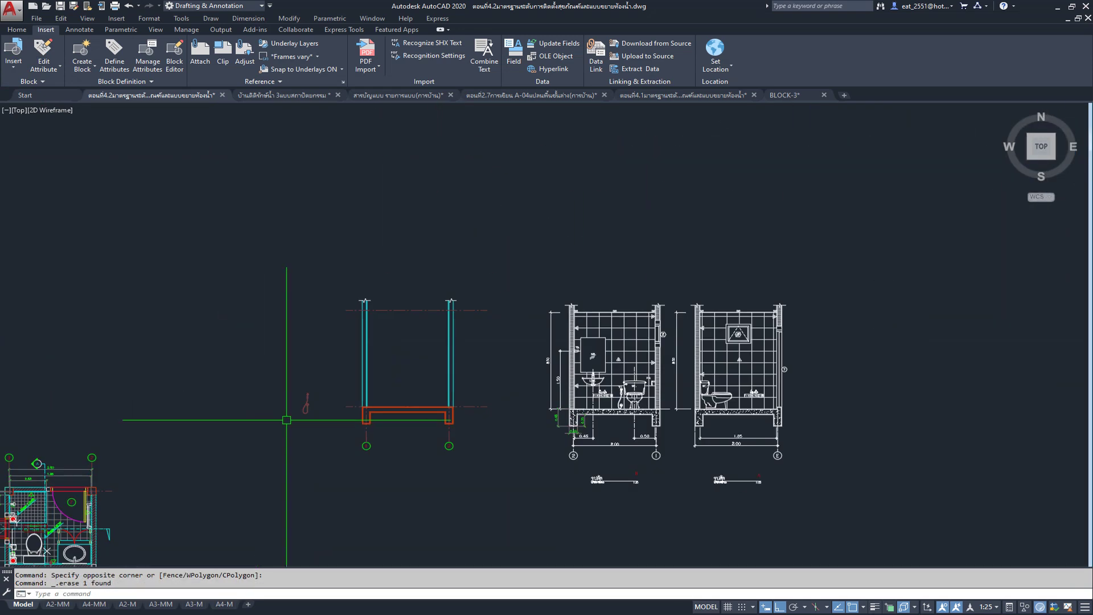
scroll(592, 410, up, 5)
scroll(683, 393, up, 3)
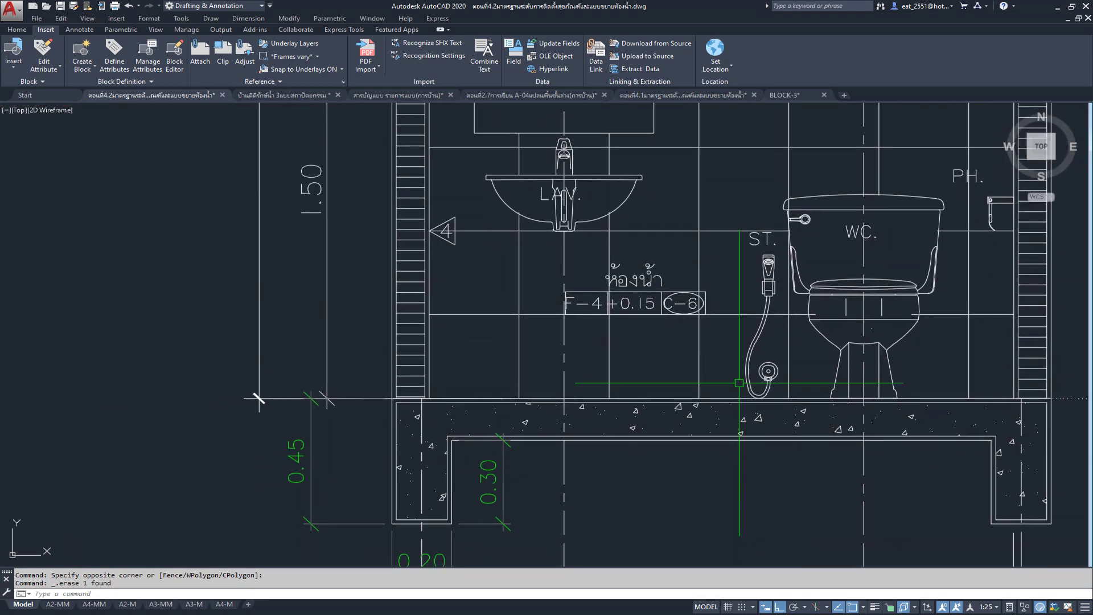
scroll(738, 383, down, 3)
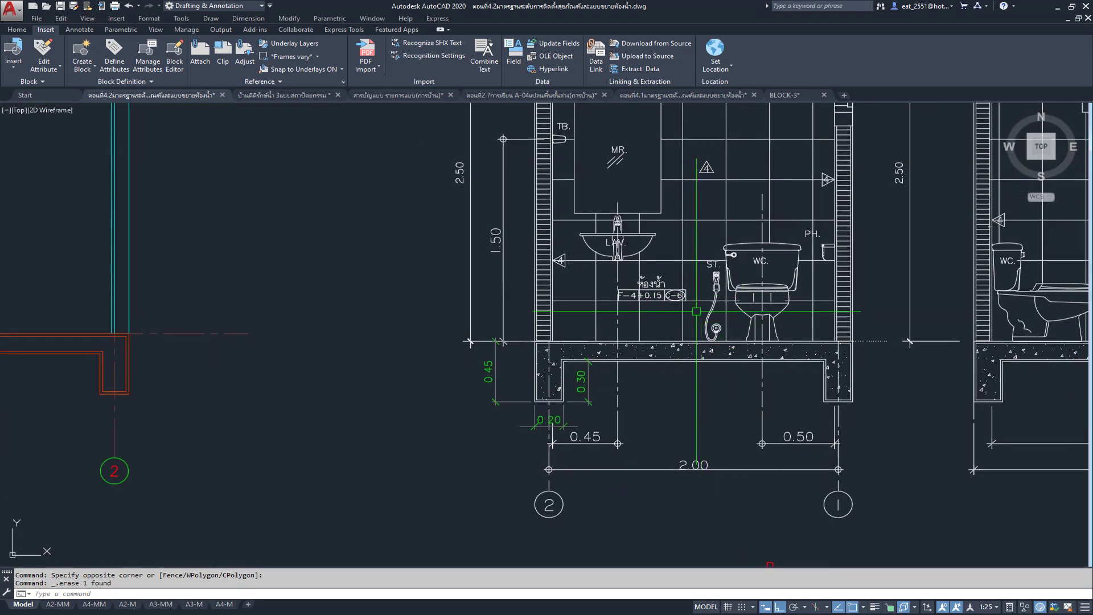
scroll(696, 321, down, 2)
scroll(627, 325, up, 2)
scroll(512, 330, down, 3)
middle_drag(438, 333, 468, 333)
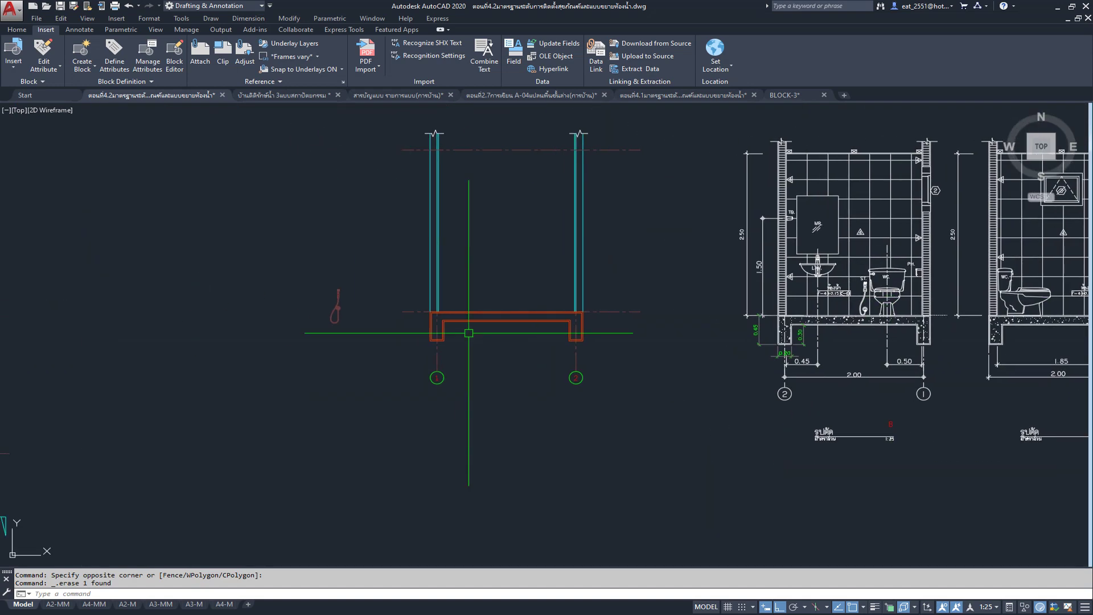
click(13, 61)
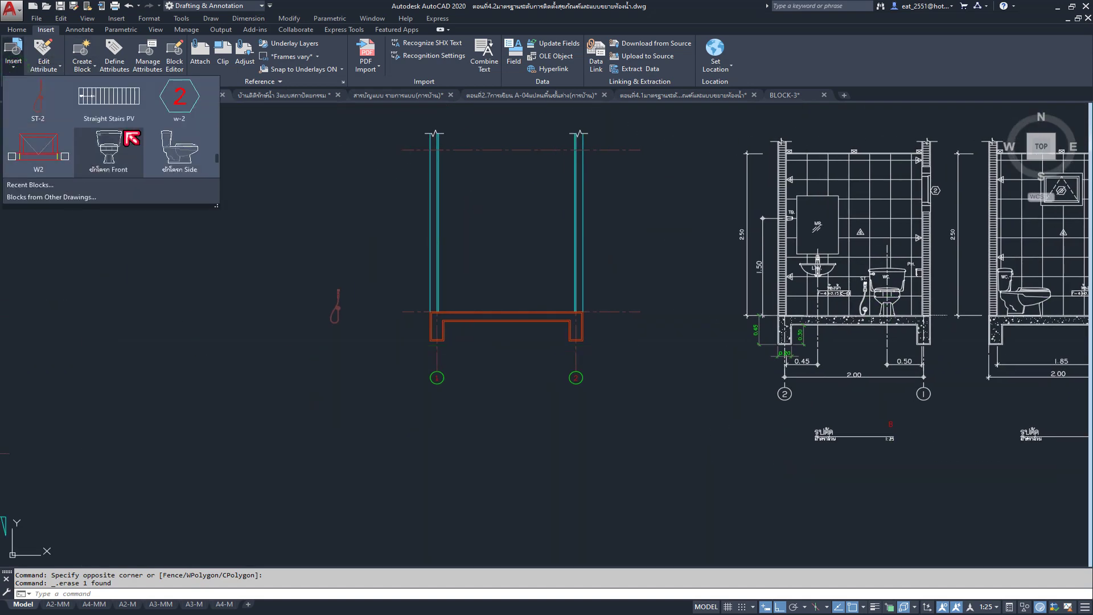
click(109, 154)
scroll(338, 308, up, 1)
scroll(336, 312, up, 1)
scroll(341, 311, down, 2)
scroll(692, 312, up, 2)
scroll(695, 310, down, 2)
middle_drag(288, 327, 499, 329)
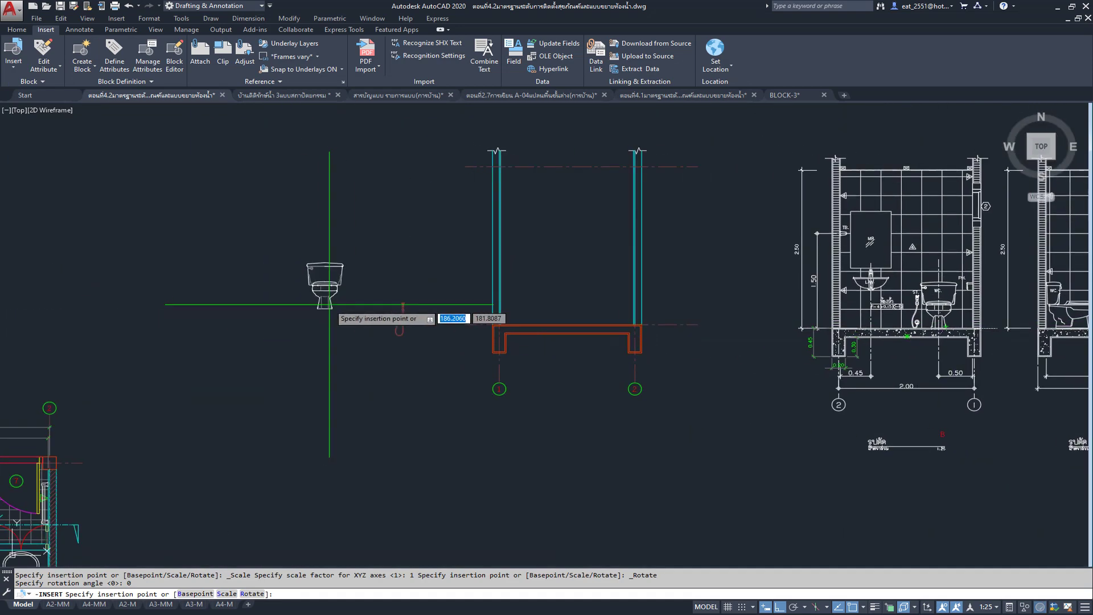
click(354, 302)
Step: Place the front-view washbasin block beside the toilet
middle_drag(763, 350, 652, 359)
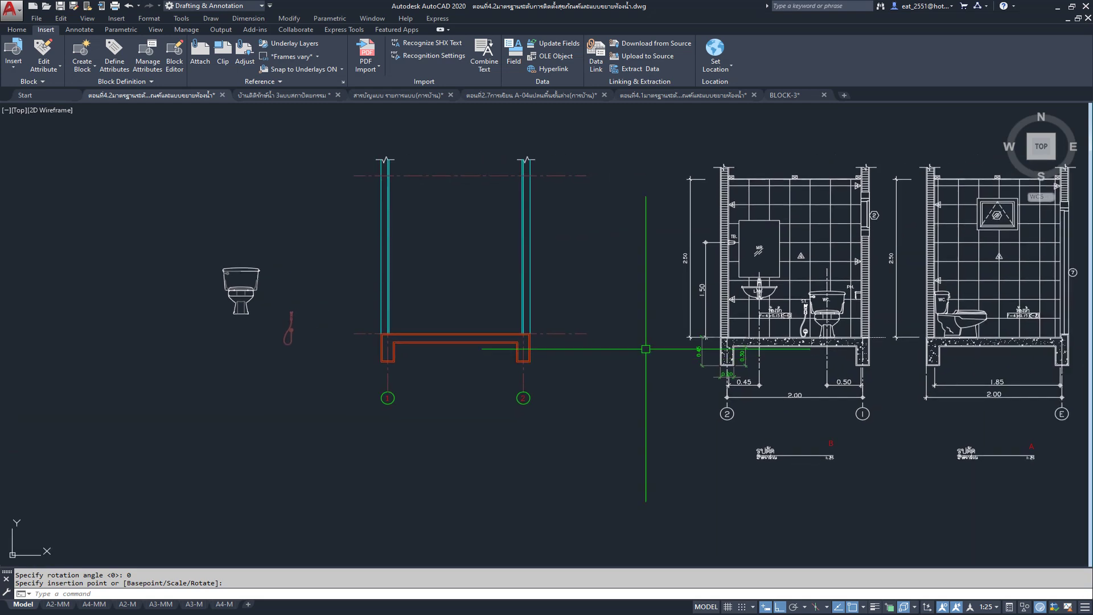
middle_drag(108, 195, 269, 242)
click(14, 64)
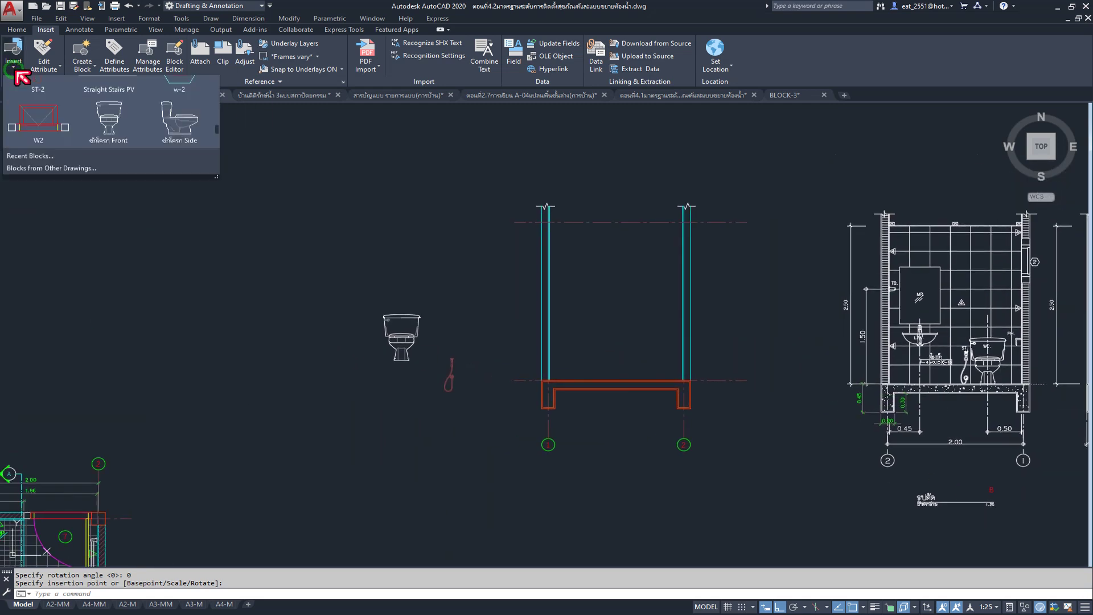
scroll(165, 142, down, 2)
scroll(165, 145, down, 2)
click(41, 147)
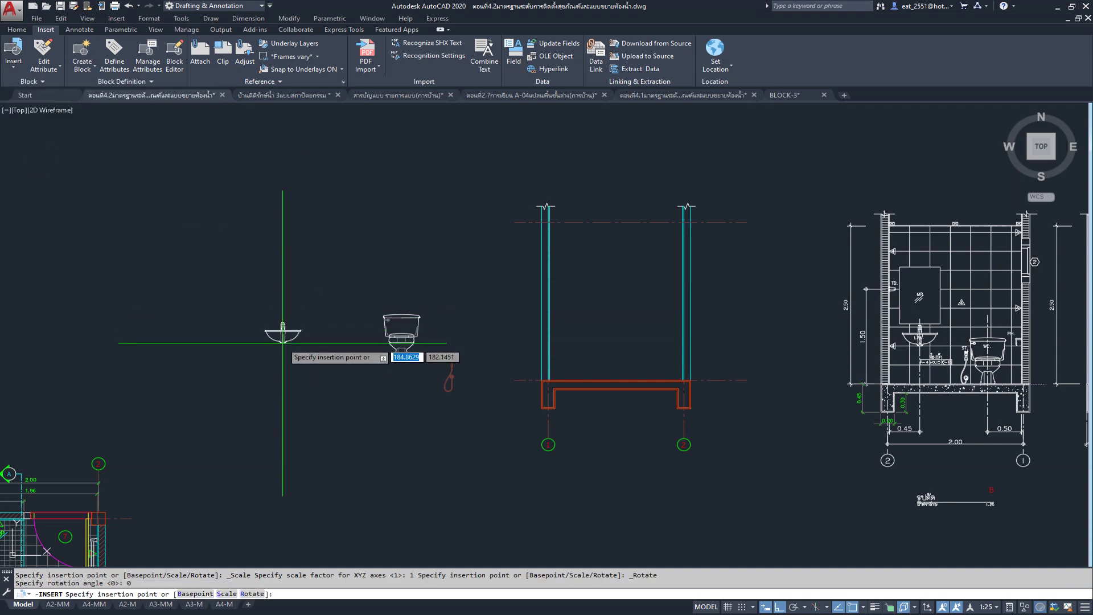
scroll(424, 341, up, 4)
click(515, 324)
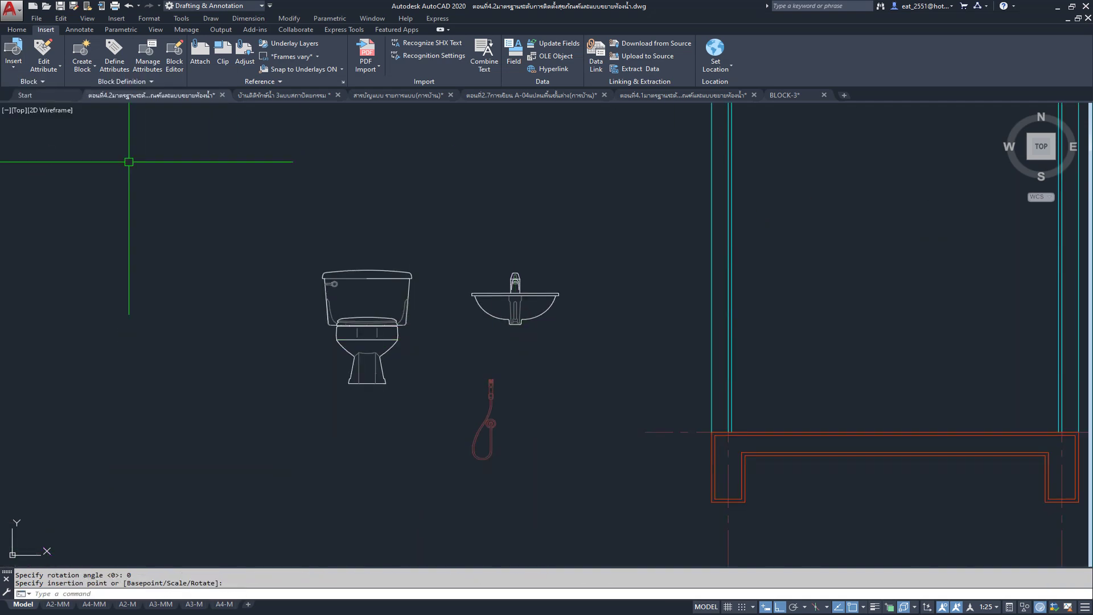
click(13, 68)
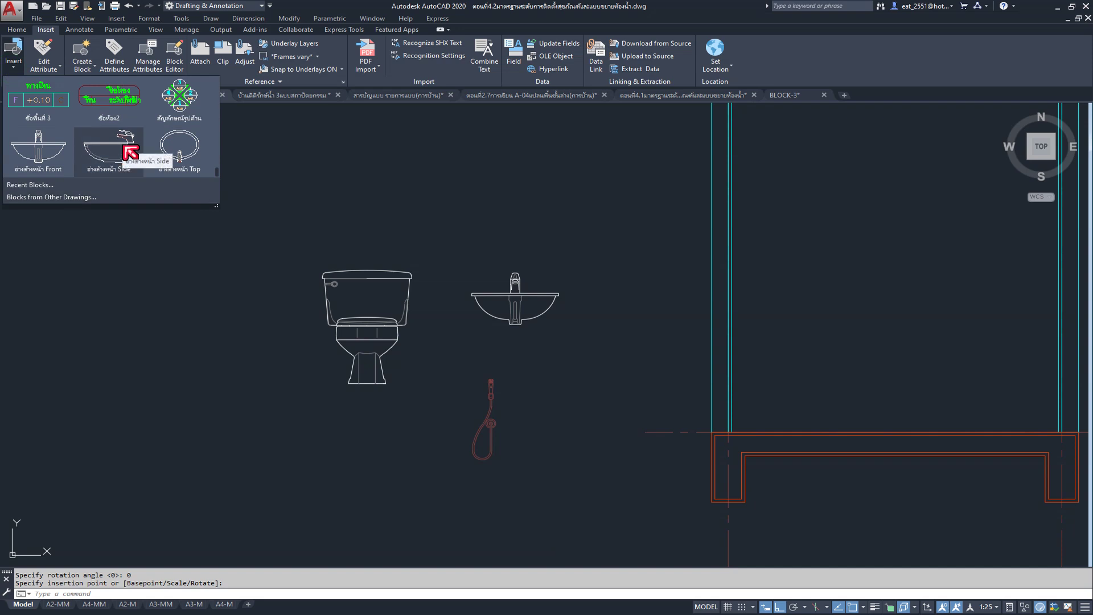
scroll(130, 153, up, 1)
scroll(130, 153, up, 2)
scroll(130, 153, up, 2)
scroll(130, 152, up, 2)
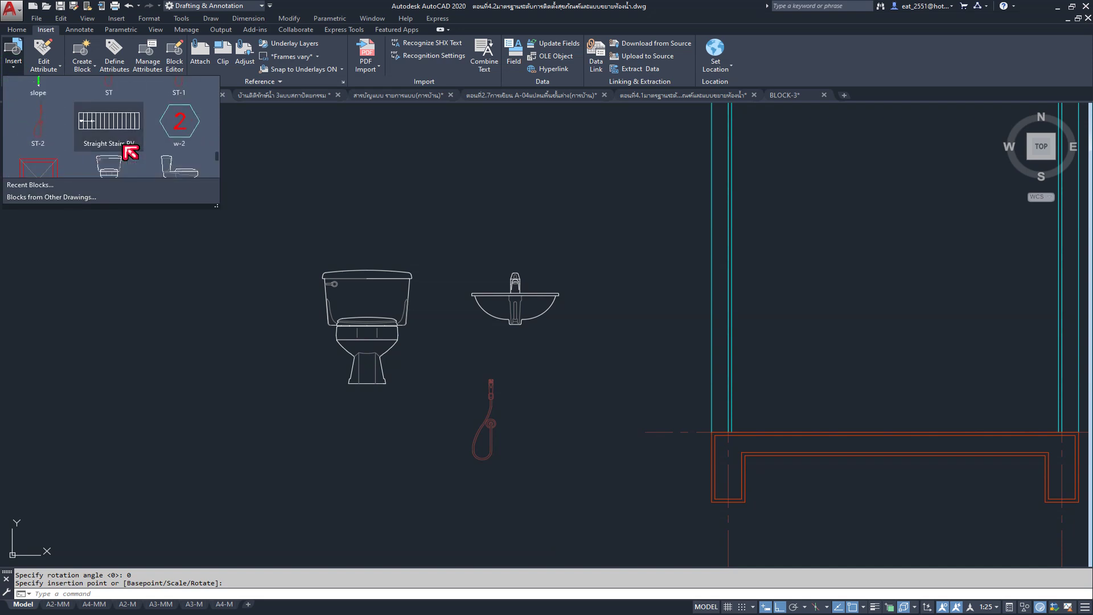
scroll(127, 152, down, 1)
scroll(239, 324, down, 5)
scroll(727, 283, up, 4)
scroll(727, 283, up, 2)
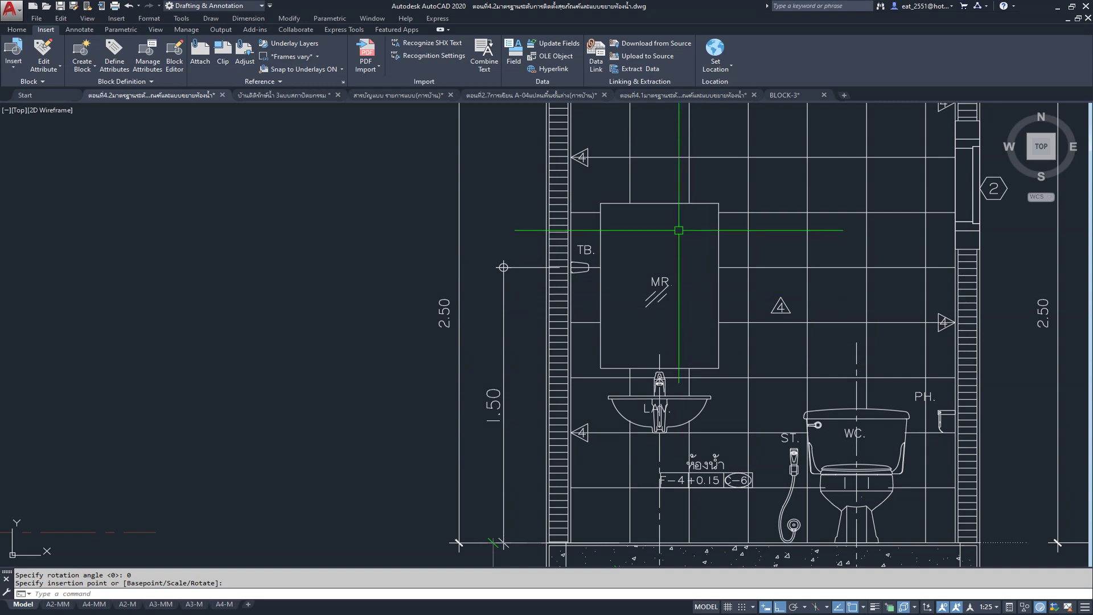
scroll(678, 230, down, 3)
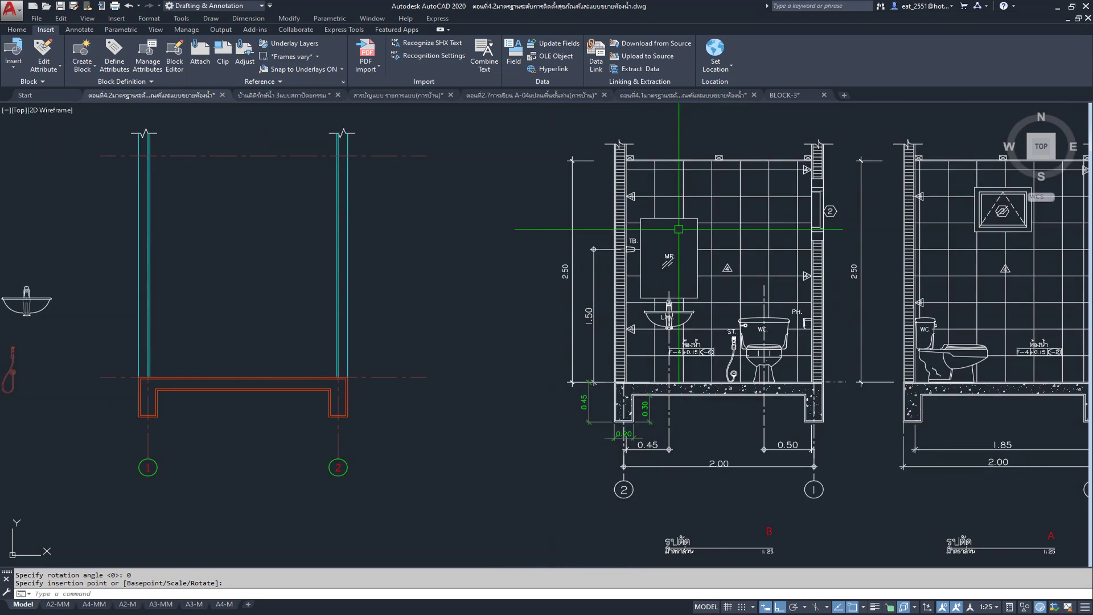
scroll(622, 246, up, 3)
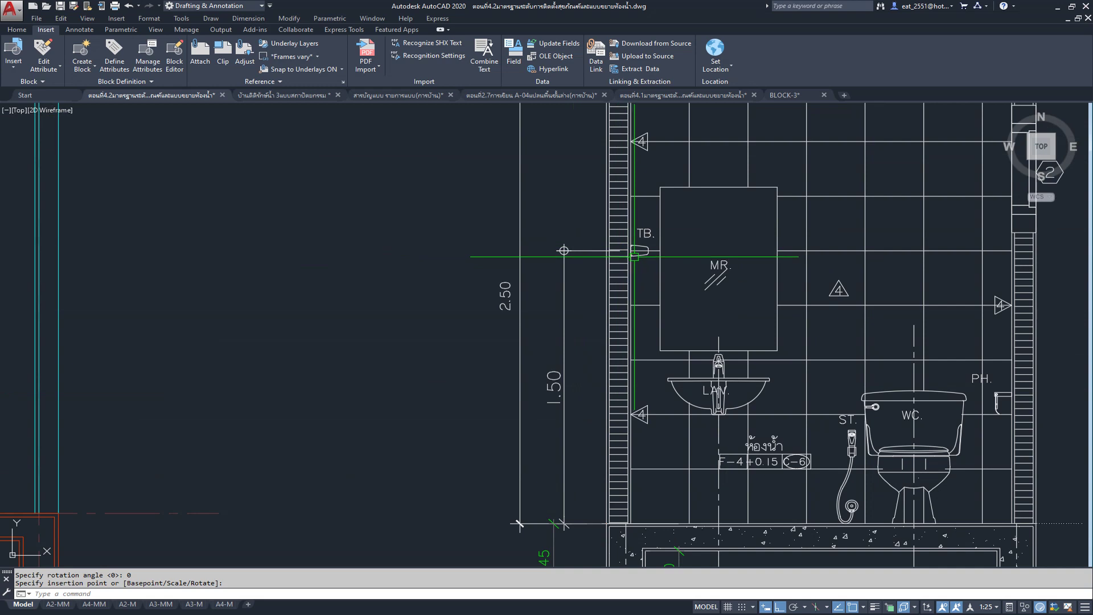
scroll(634, 256, down, 5)
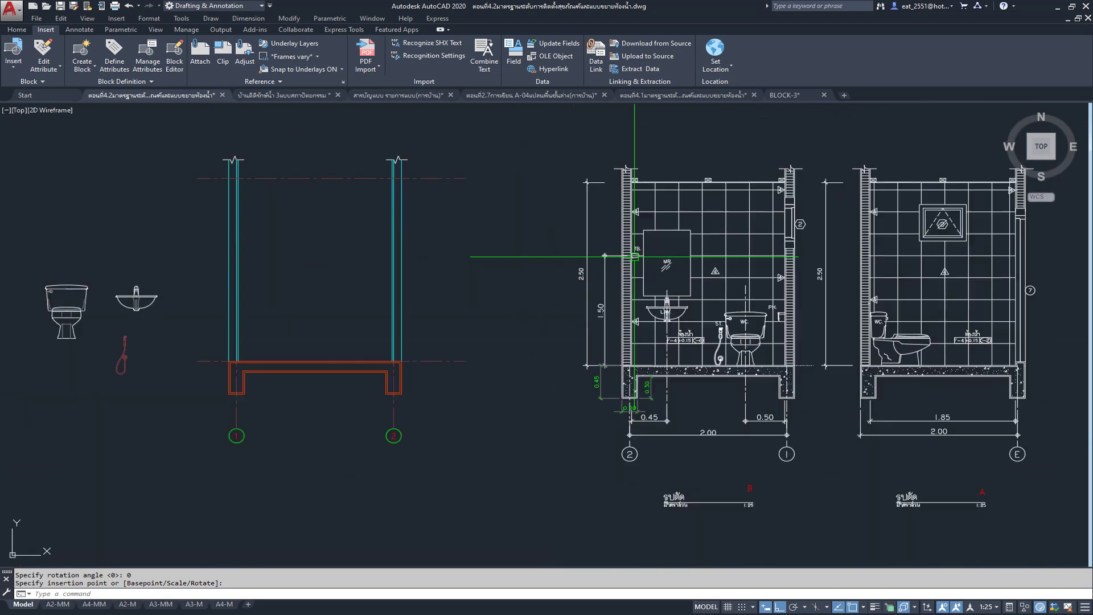
click(23, 72)
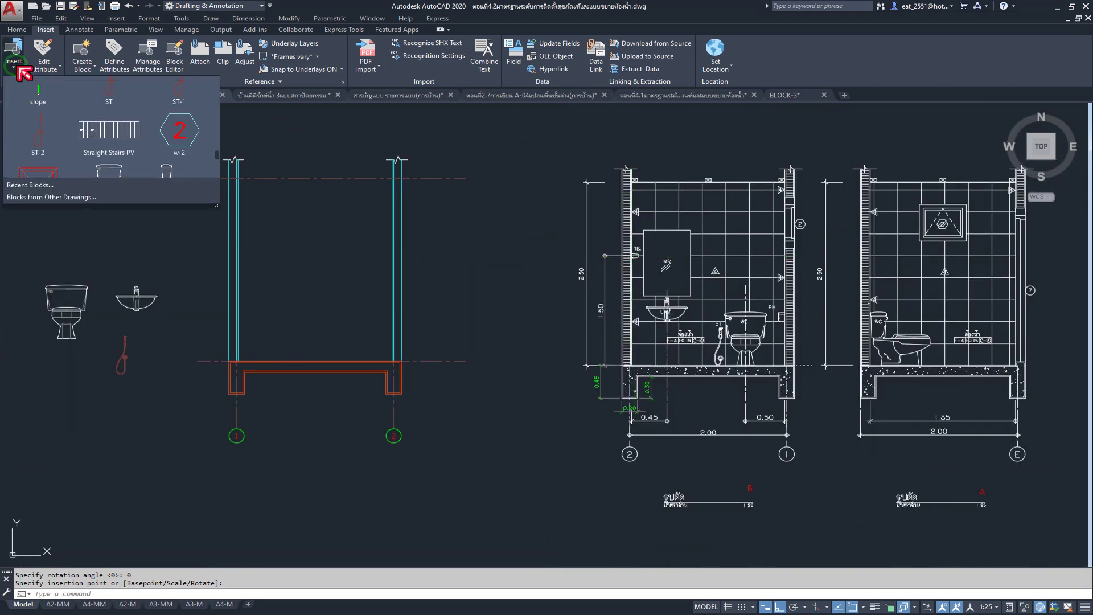
scroll(168, 160, down, 3)
scroll(170, 155, up, 2)
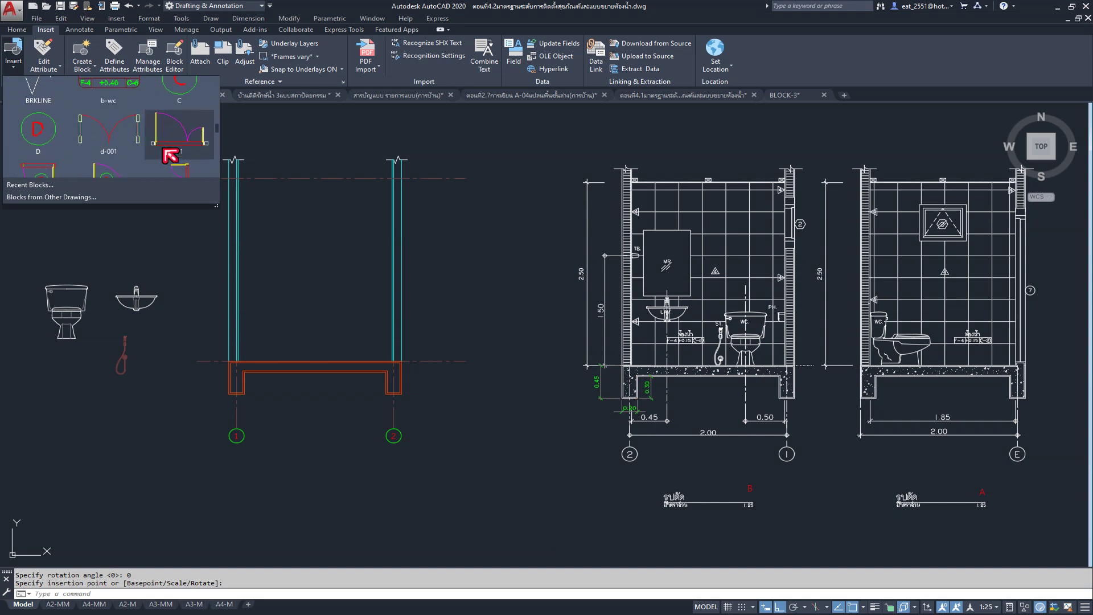
scroll(170, 156, up, 2)
scroll(170, 158, up, 2)
scroll(171, 160, up, 2)
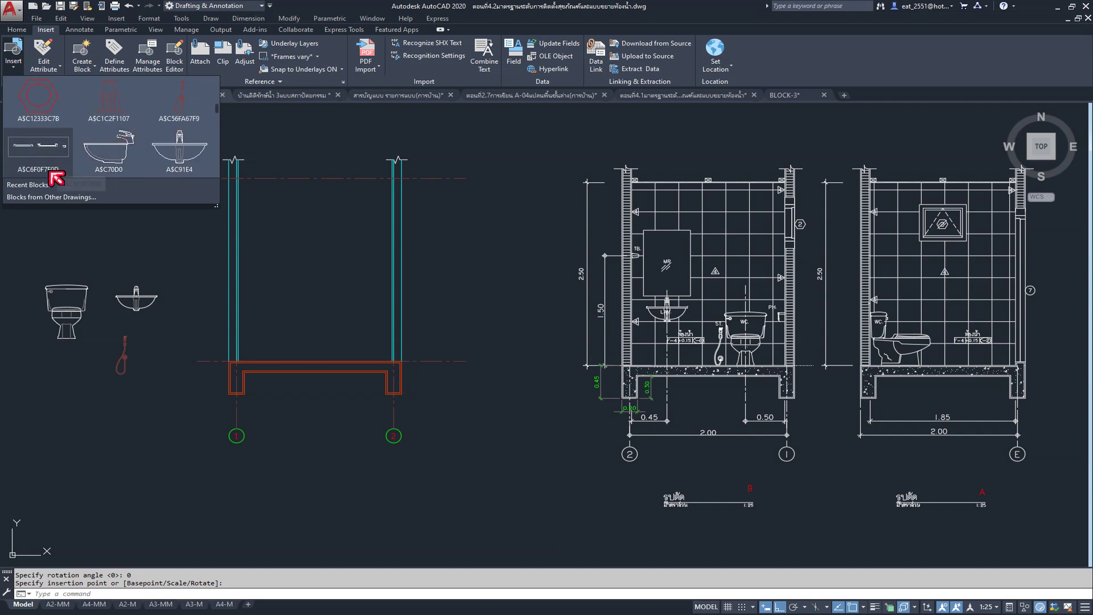
click(40, 149)
scroll(310, 302, up, 1)
middle_drag(310, 302, 564, 366)
scroll(387, 289, up, 5)
scroll(387, 296, up, 2)
scroll(407, 306, up, 2)
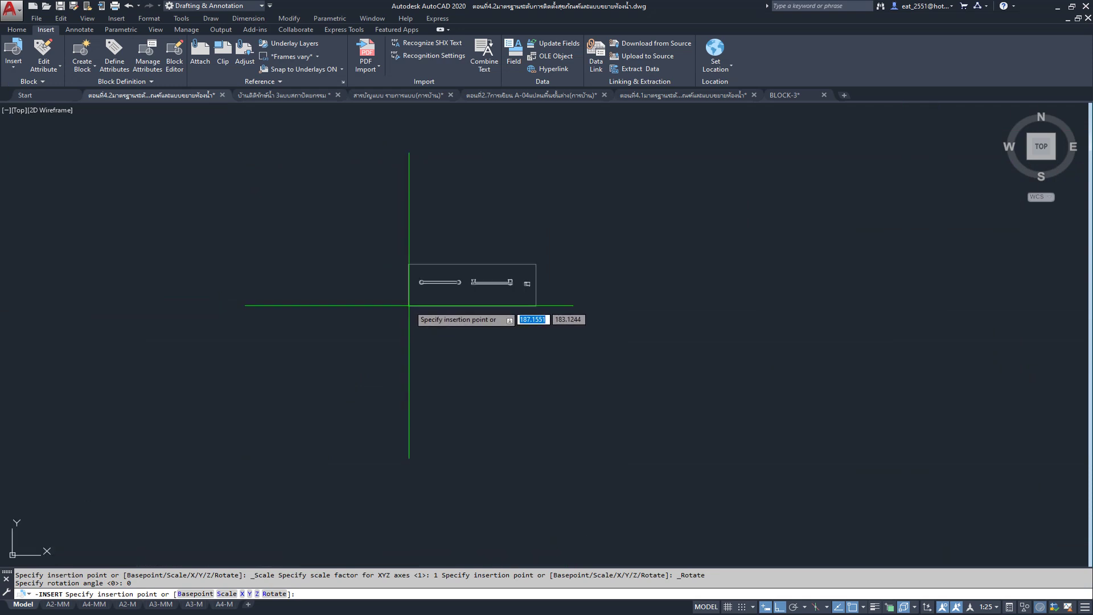
scroll(421, 307, up, 3)
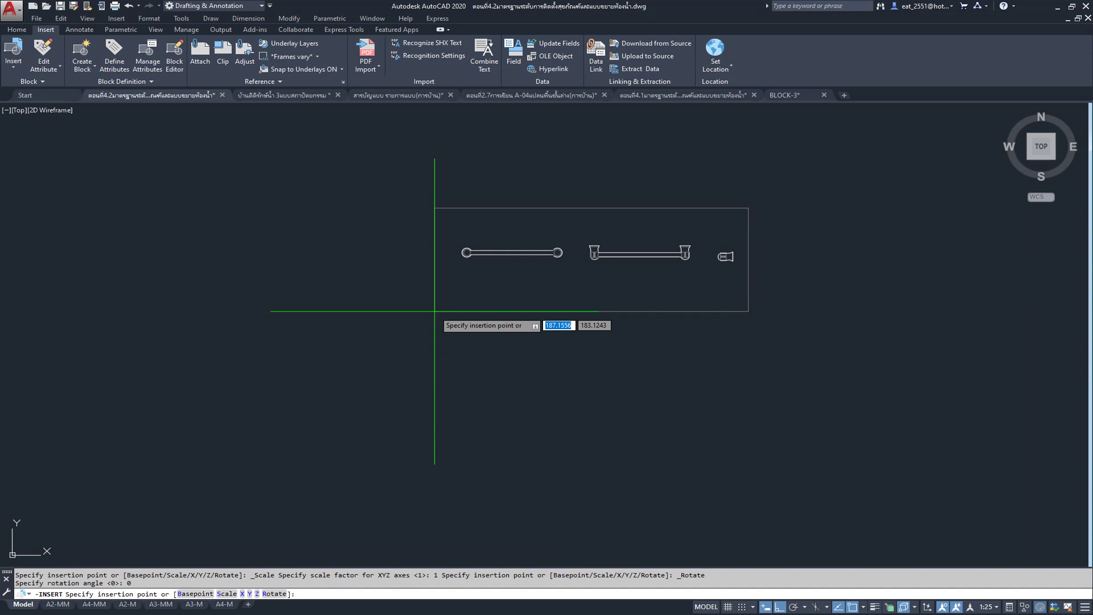
click(434, 311)
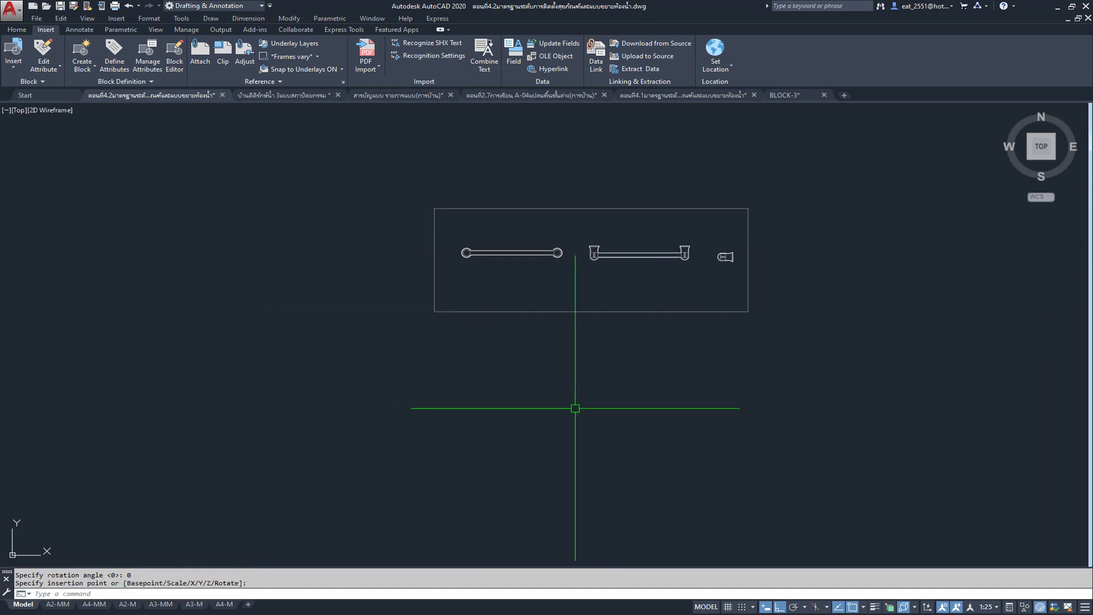
click(798, 176)
click(342, 370)
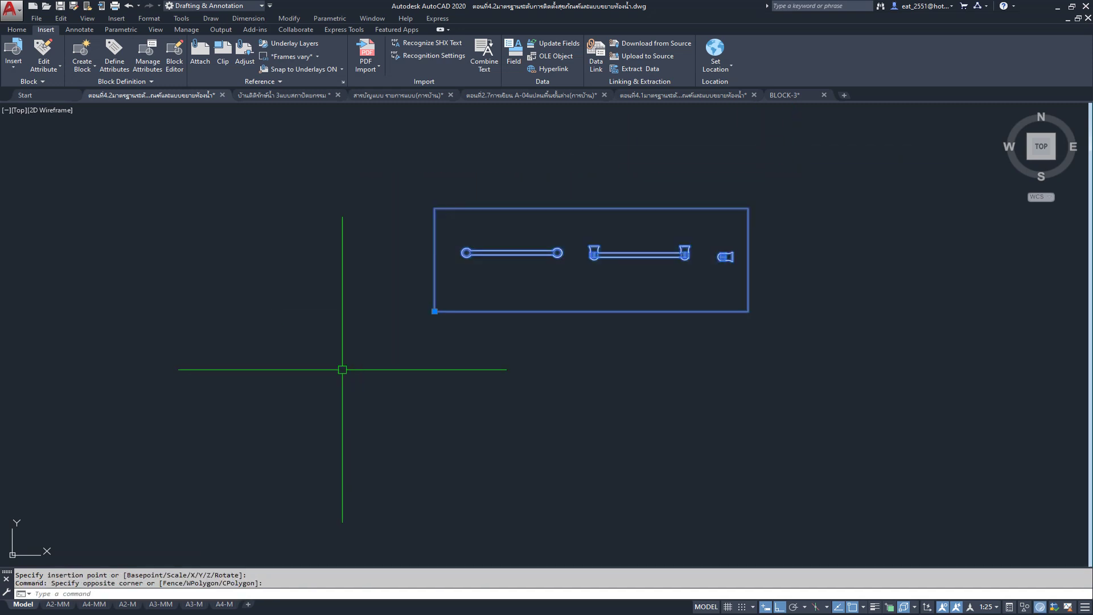
key(Delete)
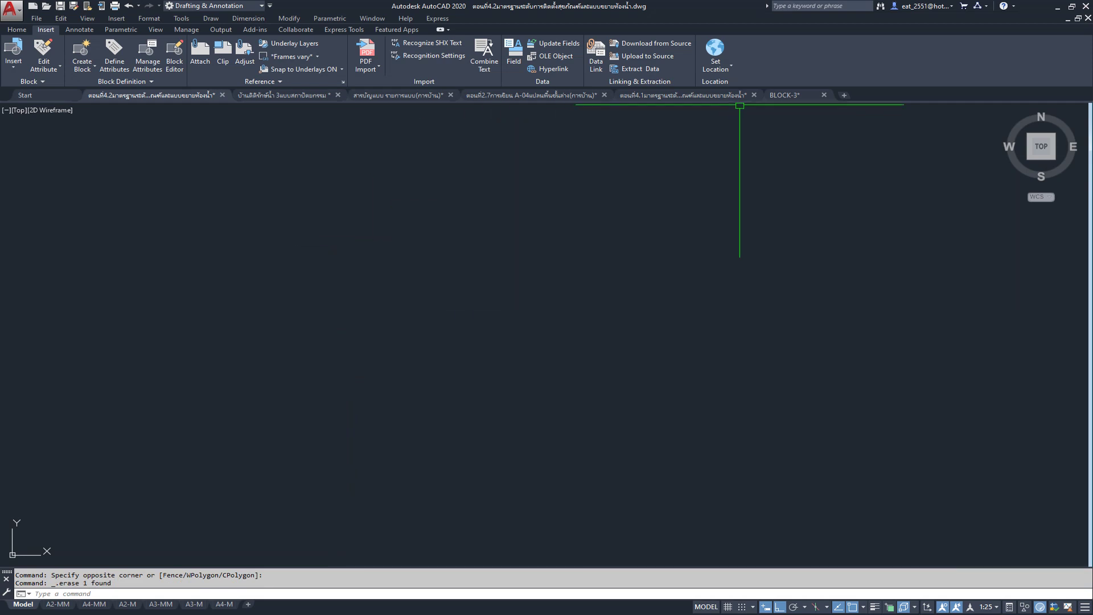
Step: Window-select and copy the towel-bar accessory group in BLOCK-3, then return to the bathroom drawing
click(797, 94)
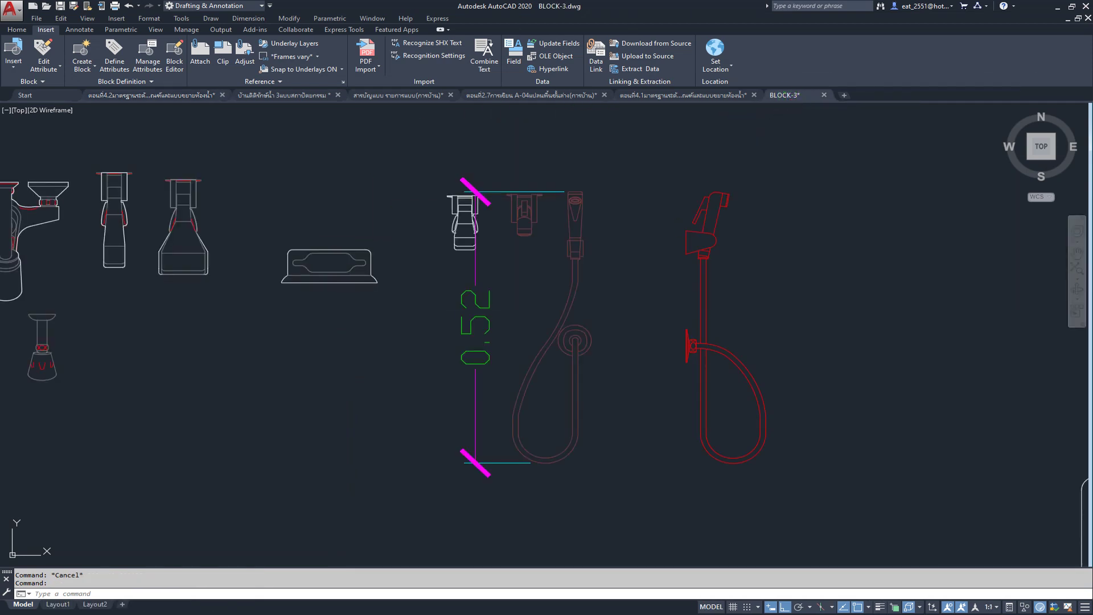
scroll(648, 250, down, 3)
scroll(556, 232, down, 3)
scroll(501, 268, down, 2)
mouse_move(500, 269)
middle_down()
mouse_move(574, 281)
mouse_move(500, 245)
middle_up()
mouse_move(538, 455)
middle_down()
mouse_move(537, 190)
mouse_move(551, 403)
mouse_move(600, 310)
middle_up()
scroll(600, 310, up, 5)
scroll(566, 268, up, 2)
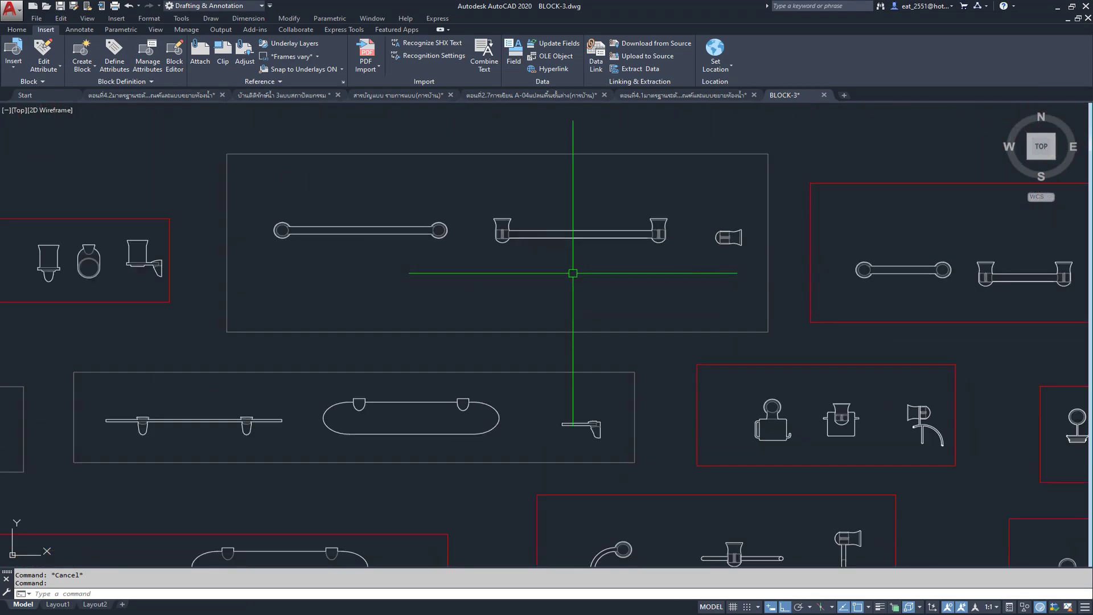
click(211, 142)
click(770, 340)
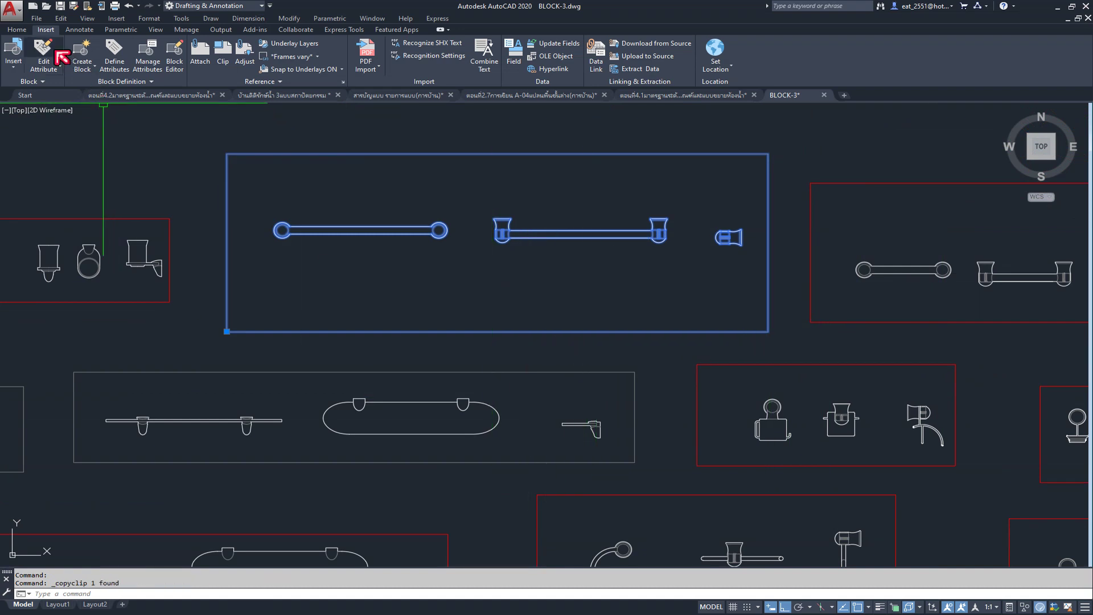
click(17, 30)
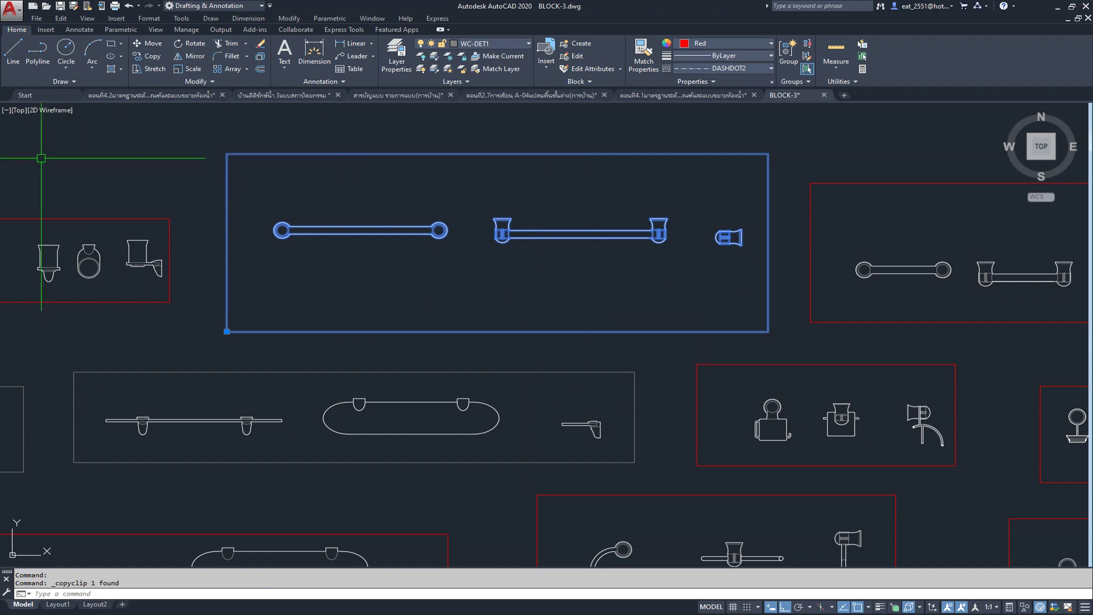
click(148, 97)
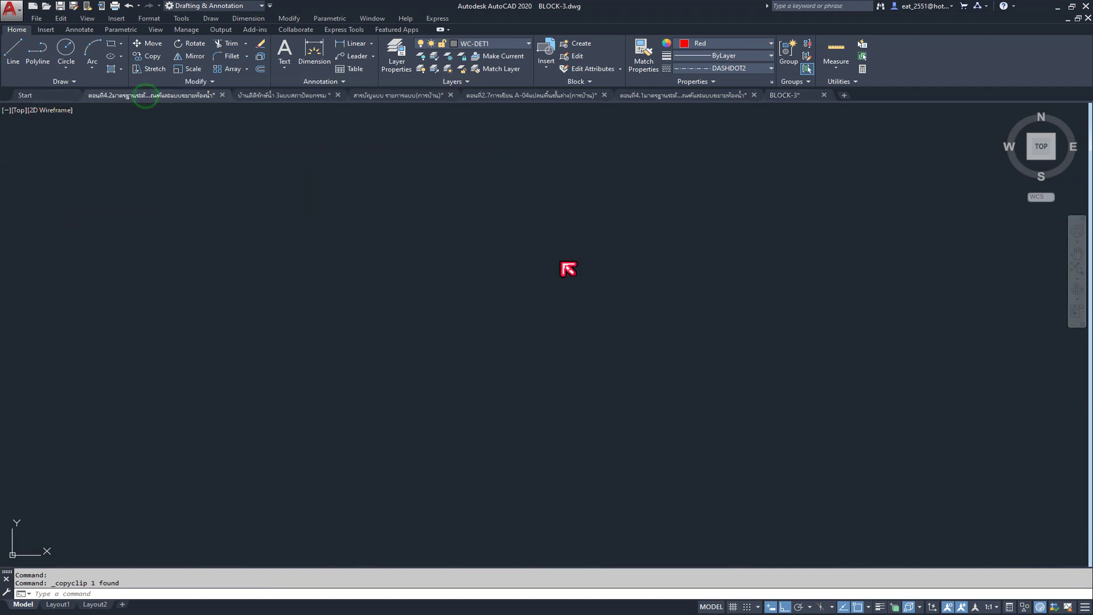
Step: Paste the towel-bar set above the toilet and sink, explode it, and erase its outline rectangle
scroll(510, 264, down, 3)
scroll(512, 260, down, 2)
scroll(568, 310, down, 2)
scroll(577, 312, up, 4)
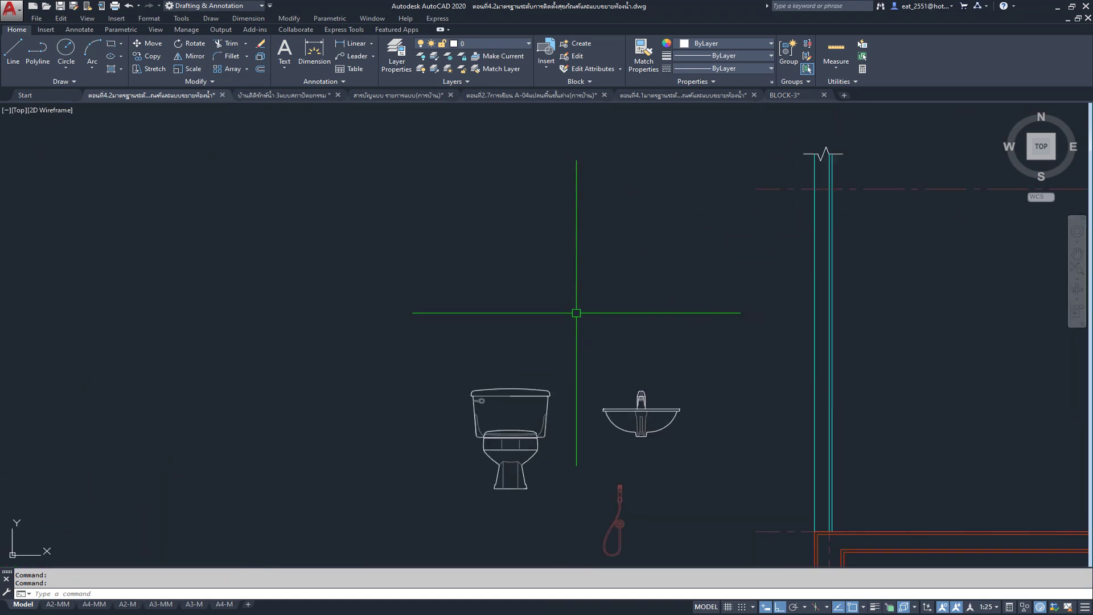
key(ctrl+v)
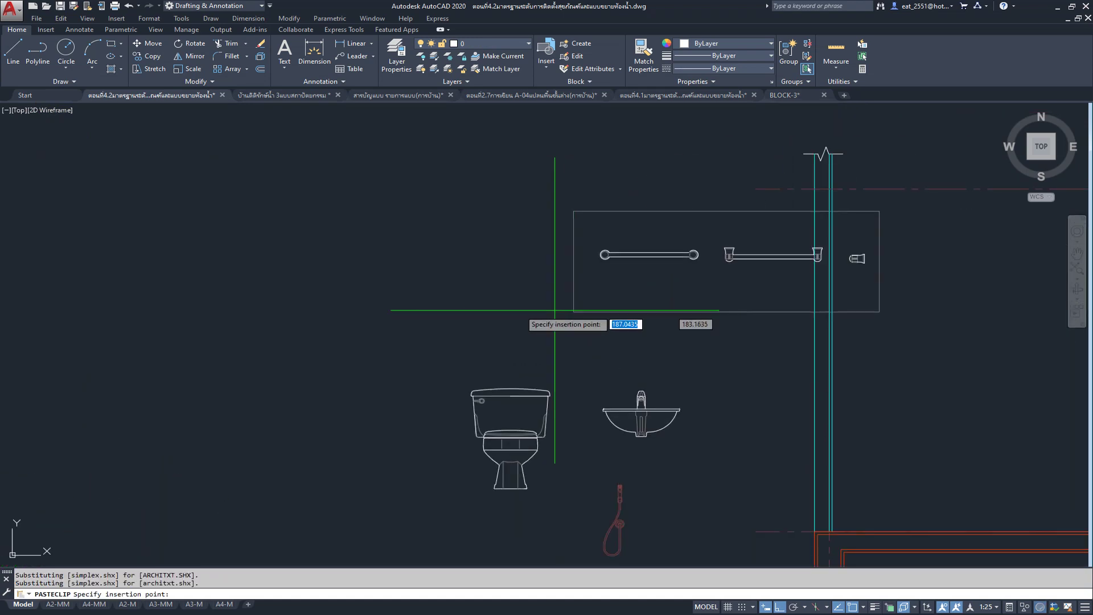
click(444, 214)
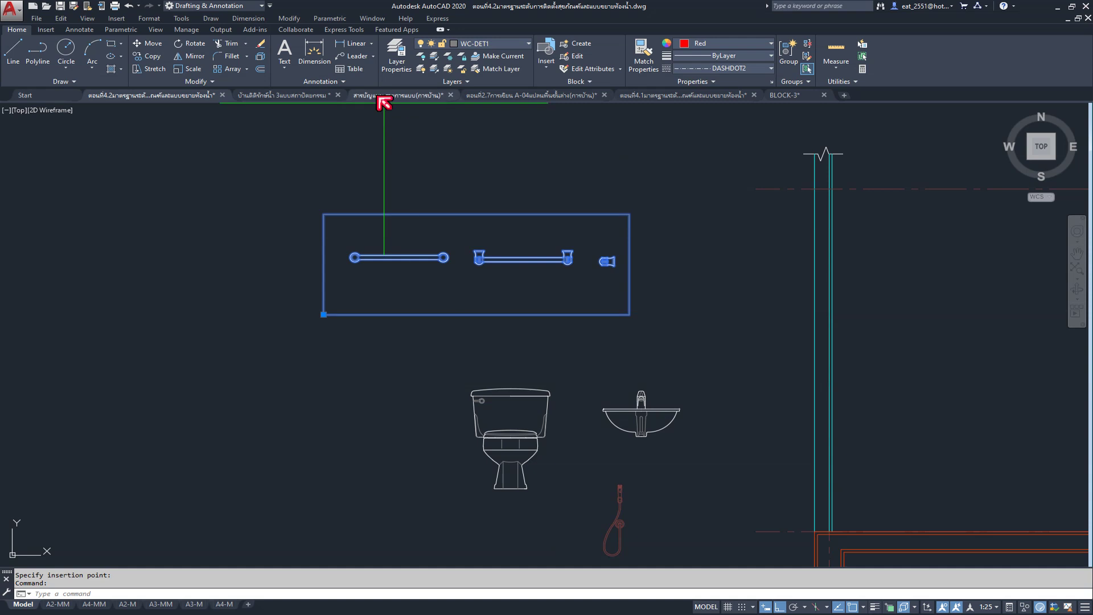
click(265, 57)
click(507, 217)
key(Delete)
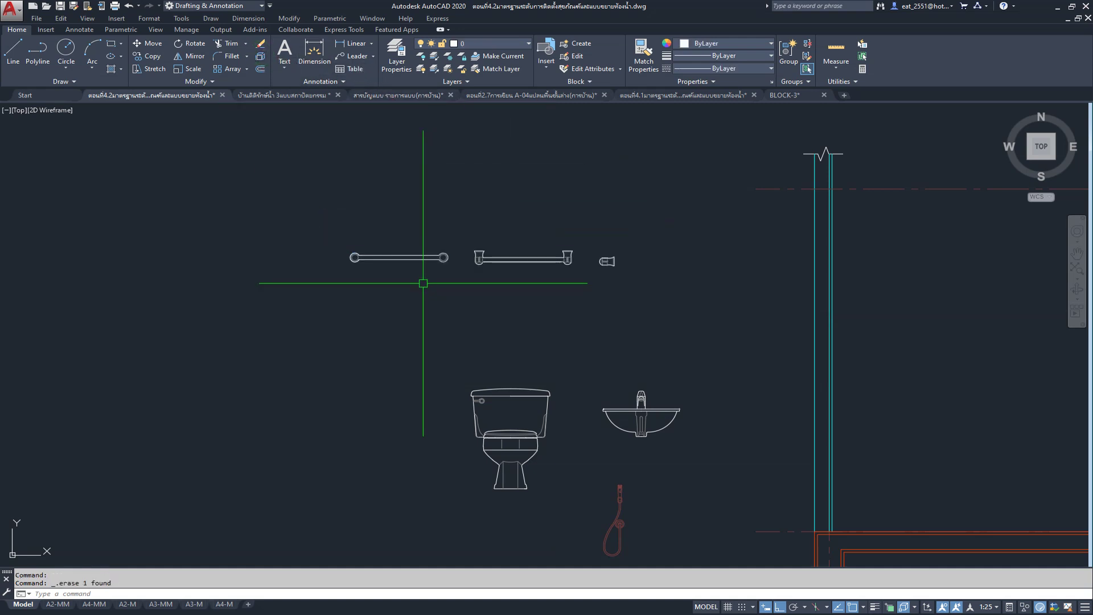
scroll(423, 283, down, 5)
scroll(849, 319, up, 2)
scroll(740, 239, up, 2)
scroll(654, 227, up, 2)
scroll(622, 265, down, 6)
scroll(449, 256, up, 2)
Step: Crossing-select the grab bar, towel bar and fixture and define block TB at the towel-bar midpoint
scroll(569, 267, up, 1)
scroll(640, 265, up, 2)
key(Escape)
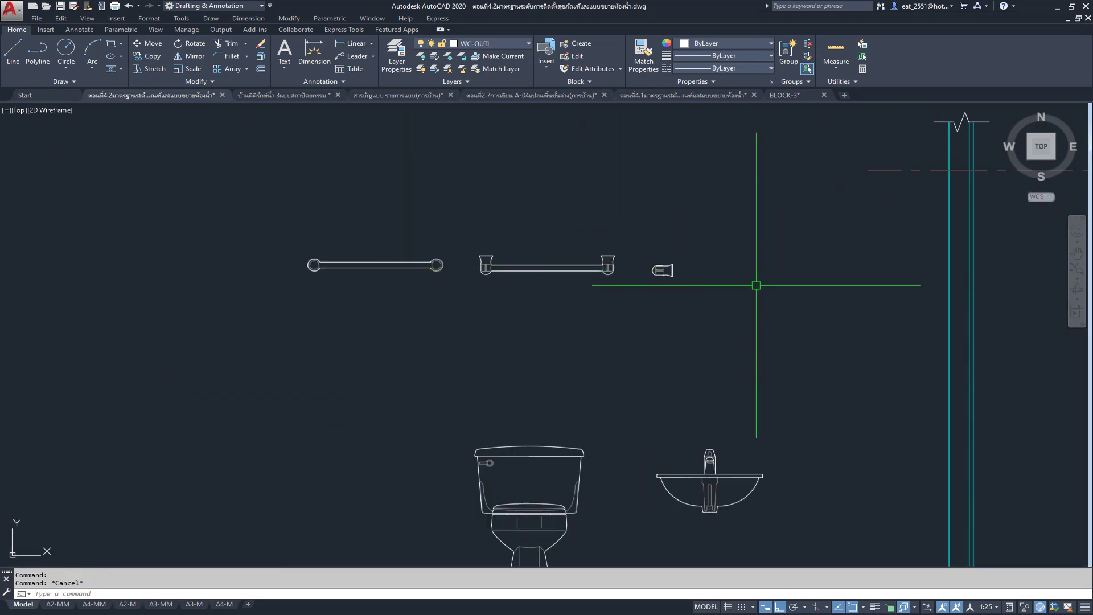
scroll(597, 254, up, 2)
click(579, 272)
key(Escape)
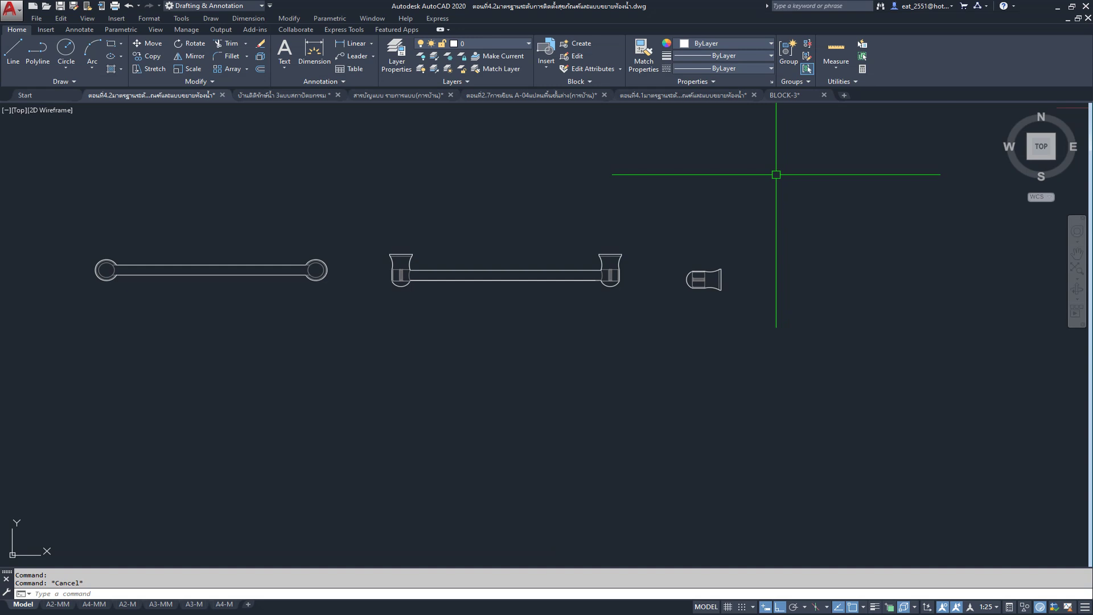
drag(776, 176, 60, 347)
text(B)
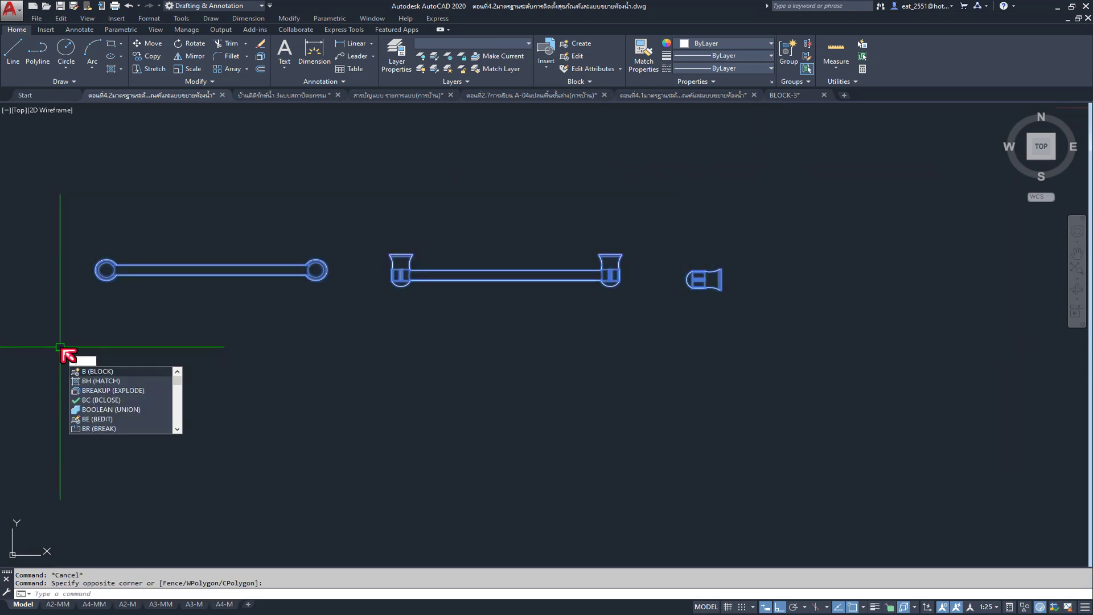
key(Return)
text(TB)
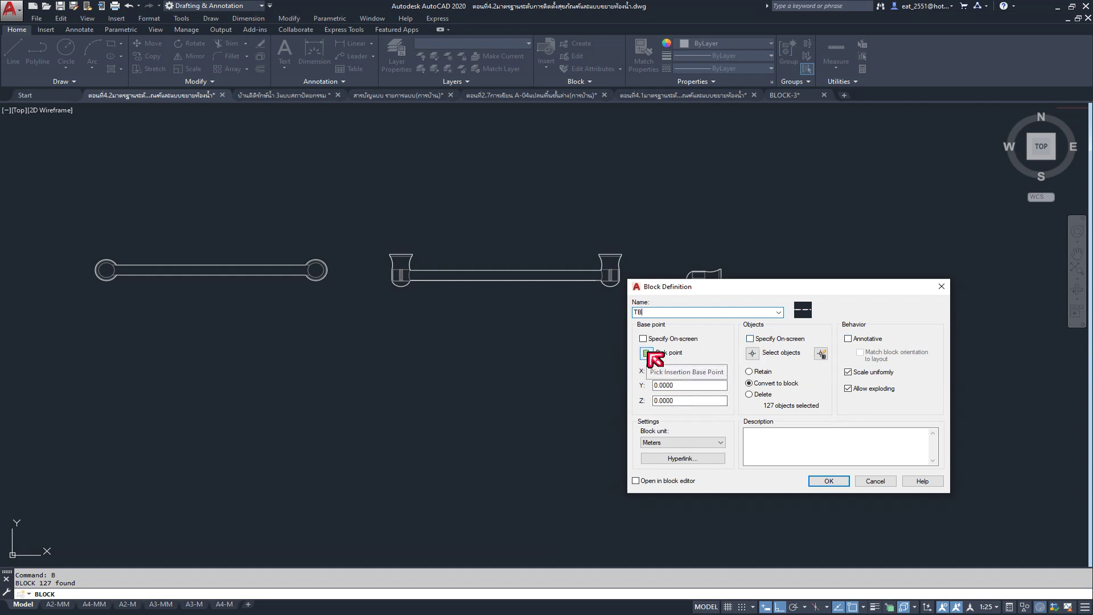
click(647, 353)
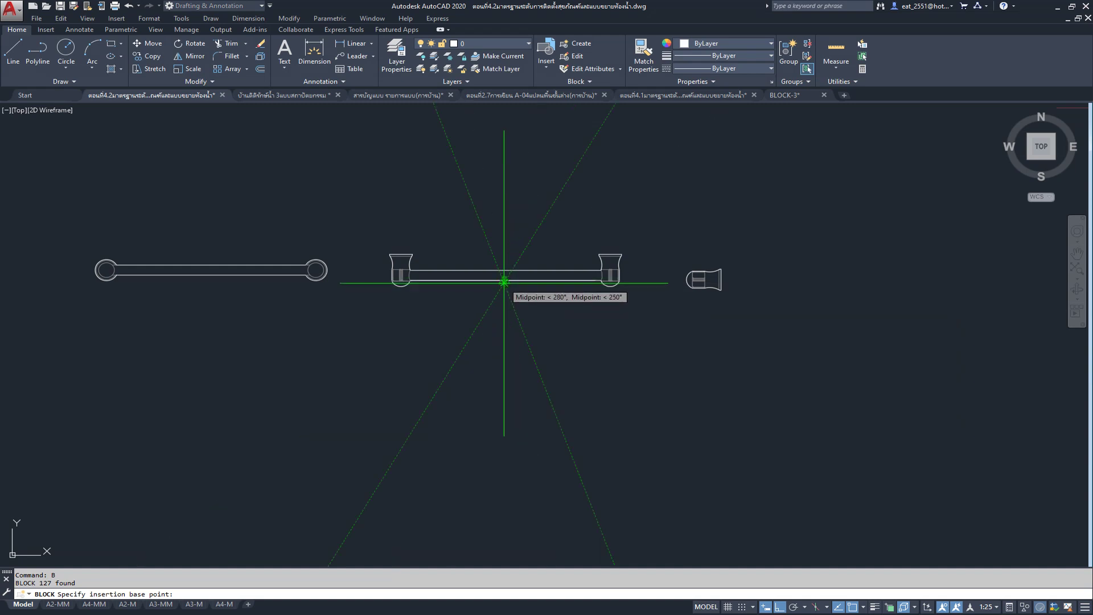
click(503, 279)
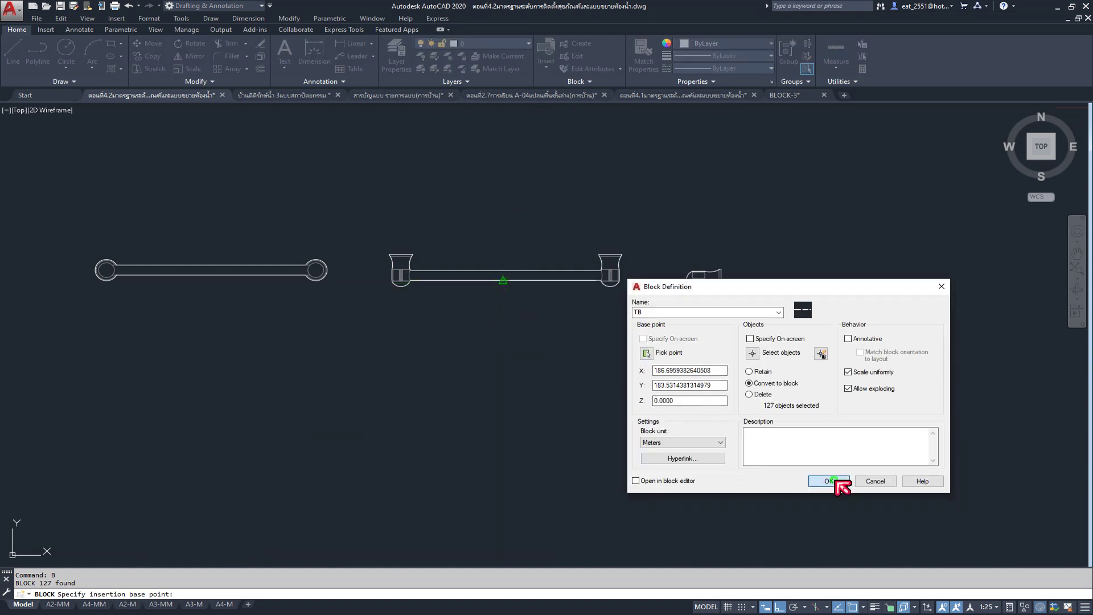
click(834, 480)
scroll(531, 288, down, 2)
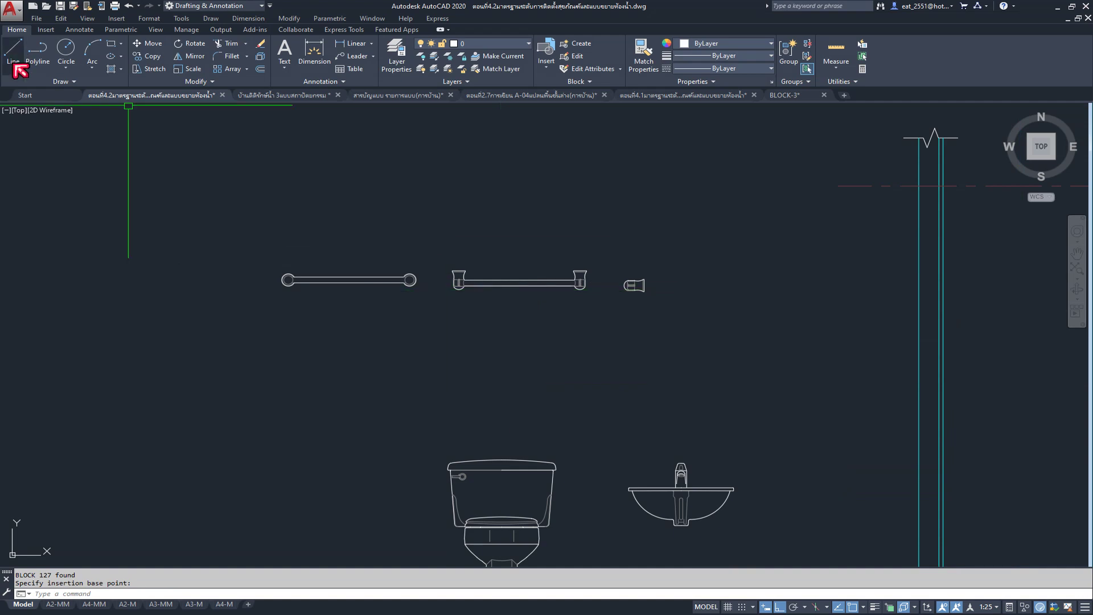
Step: Insert a copy of the TB block above the original TB set
click(42, 31)
click(9, 70)
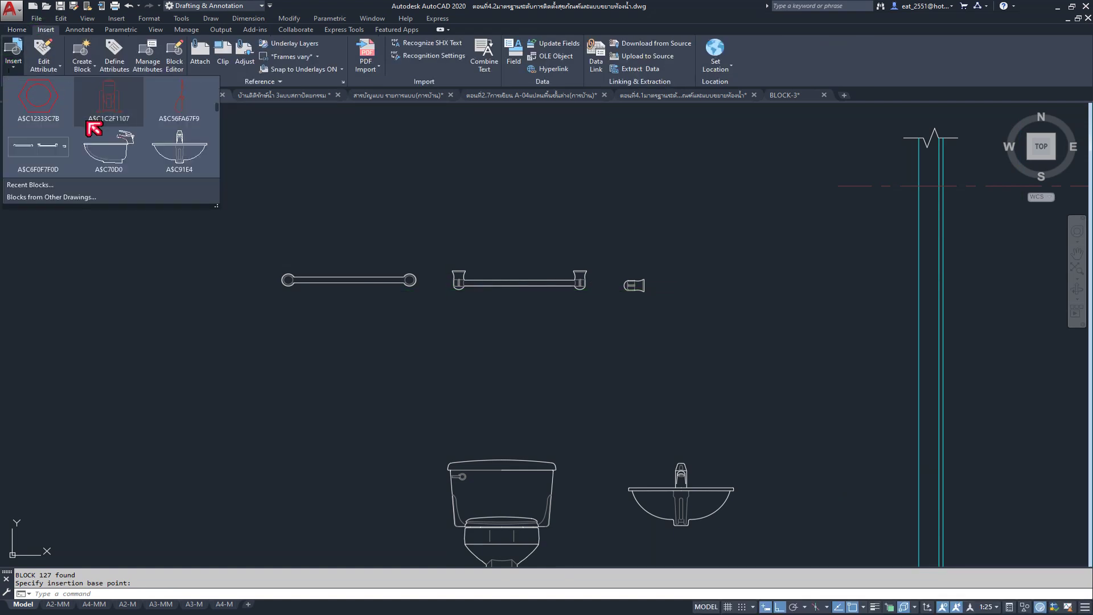
scroll(124, 140, up, 2)
scroll(128, 146, up, 2)
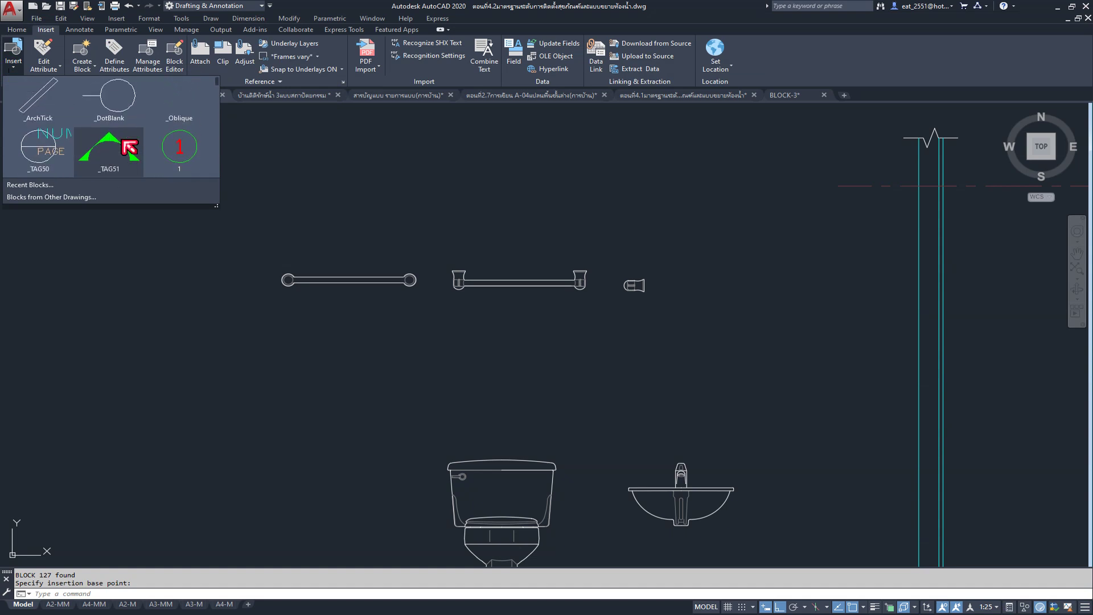
scroll(171, 150, down, 2)
scroll(171, 149, down, 2)
scroll(174, 147, down, 2)
scroll(175, 147, down, 1)
scroll(175, 146, down, 2)
scroll(173, 148, down, 2)
scroll(173, 149, down, 2)
scroll(172, 151, down, 2)
scroll(173, 151, down, 2)
scroll(173, 151, down, 2)
scroll(173, 150, down, 2)
scroll(174, 144, down, 2)
click(207, 120)
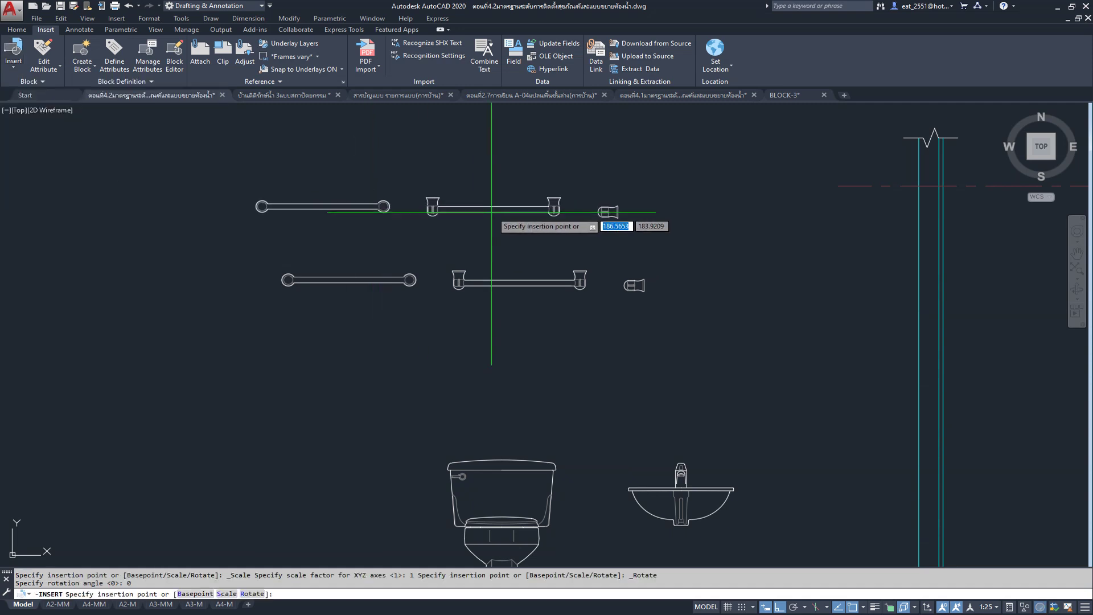
click(499, 201)
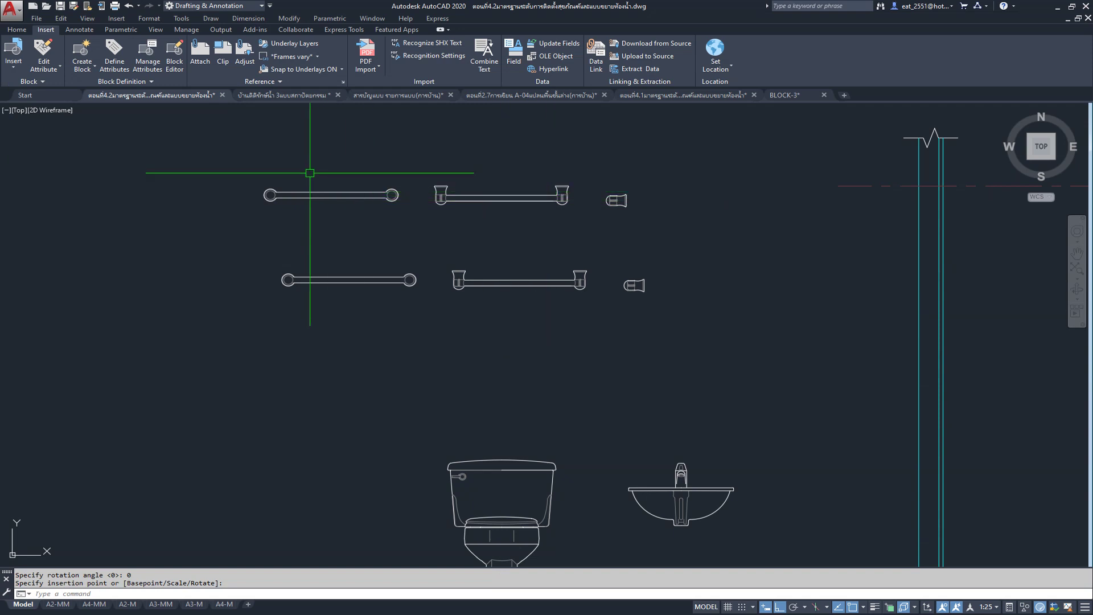
Step: Explode the new TB copy and group the small fixture's parts together
click(16, 29)
click(261, 57)
click(541, 152)
click(455, 215)
key(Return)
click(648, 172)
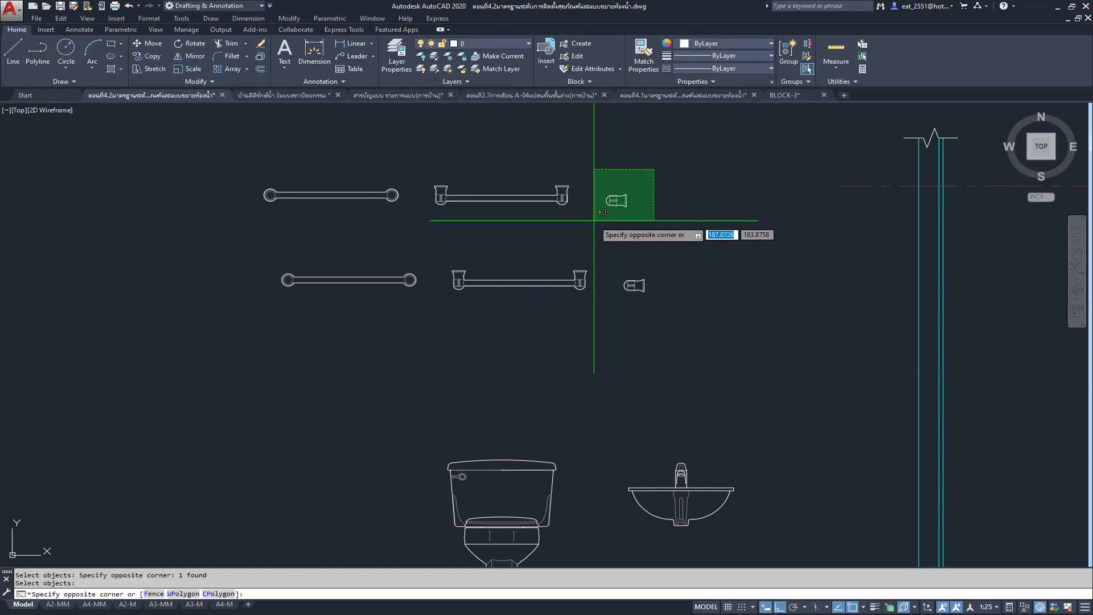
click(790, 59)
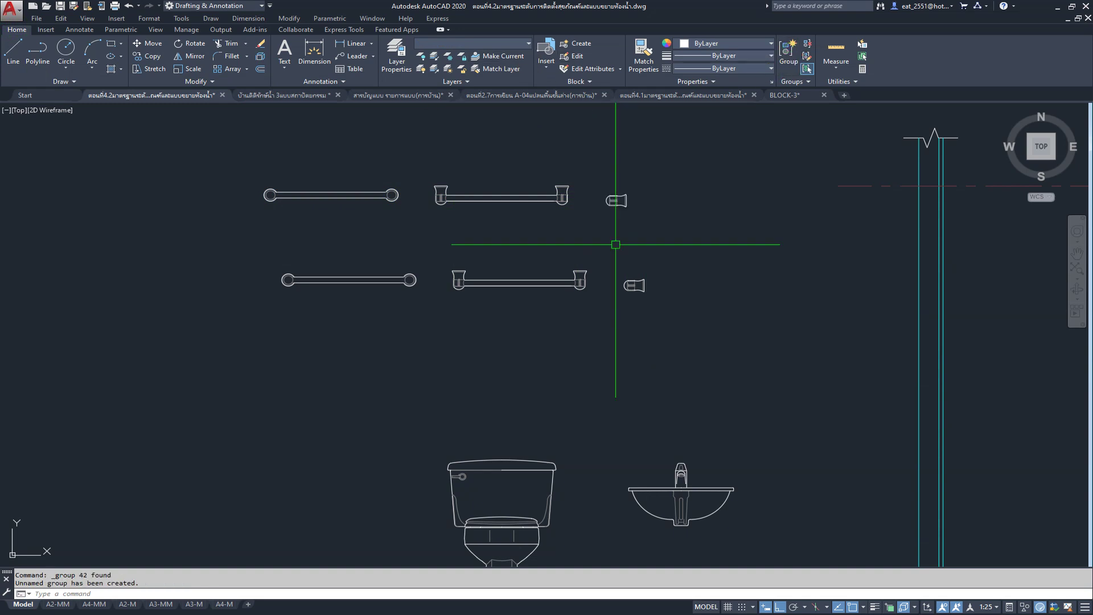
Step: Erase the lower TB set and the two upper towel bars
click(715, 243)
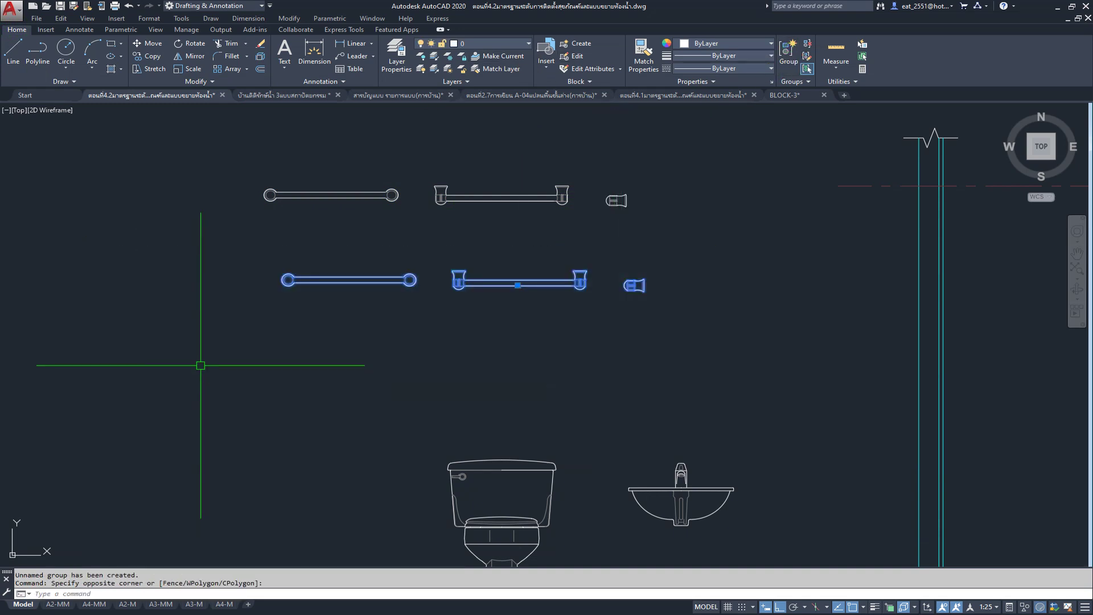
click(200, 365)
key(Delete)
click(579, 153)
click(250, 256)
key(Delete)
scroll(621, 168, up, 5)
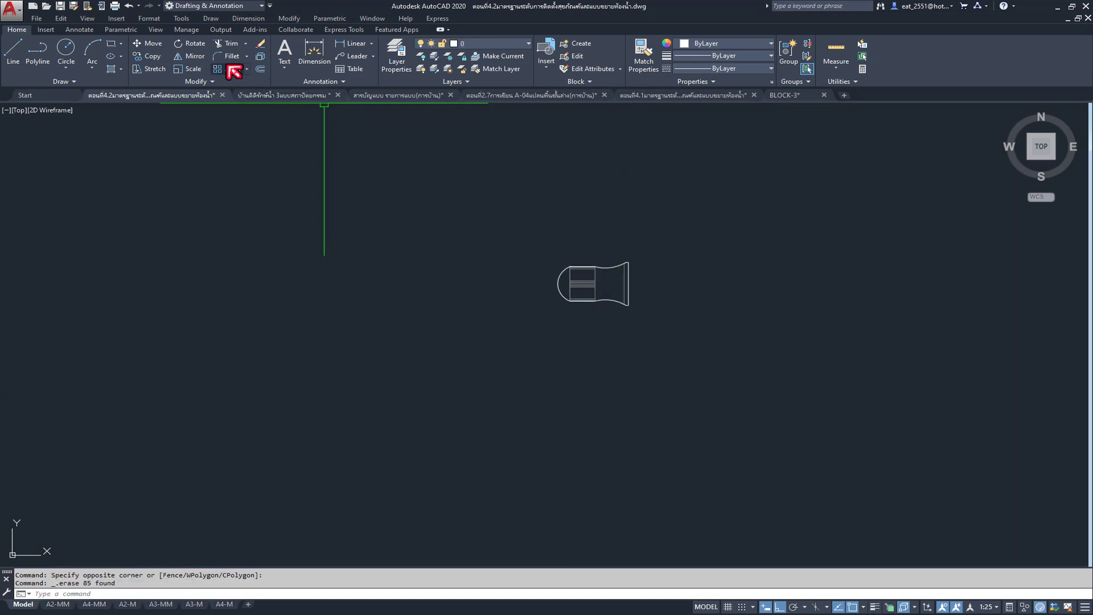
click(191, 49)
Step: Rotate the fixture group 180° about its right-edge midpoint to face right
click(672, 229)
click(536, 340)
key(Return)
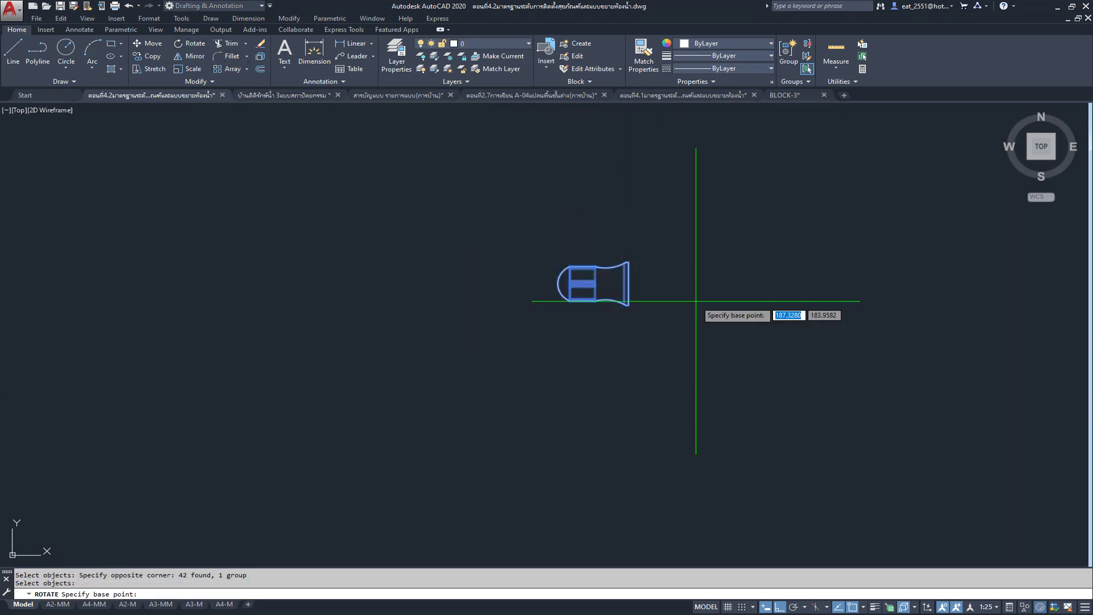
click(629, 284)
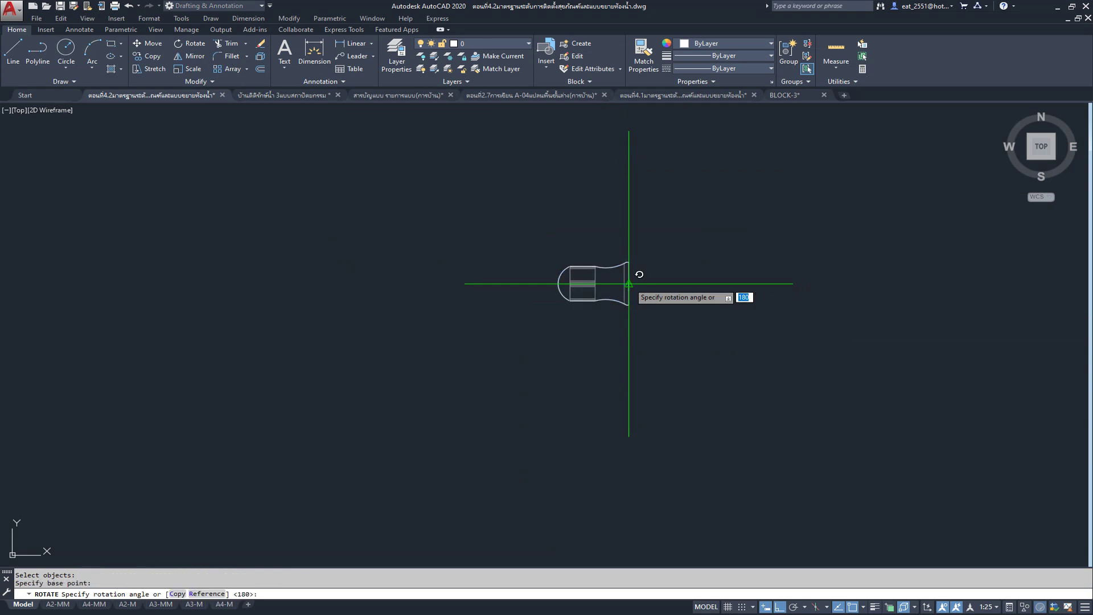
click(476, 338)
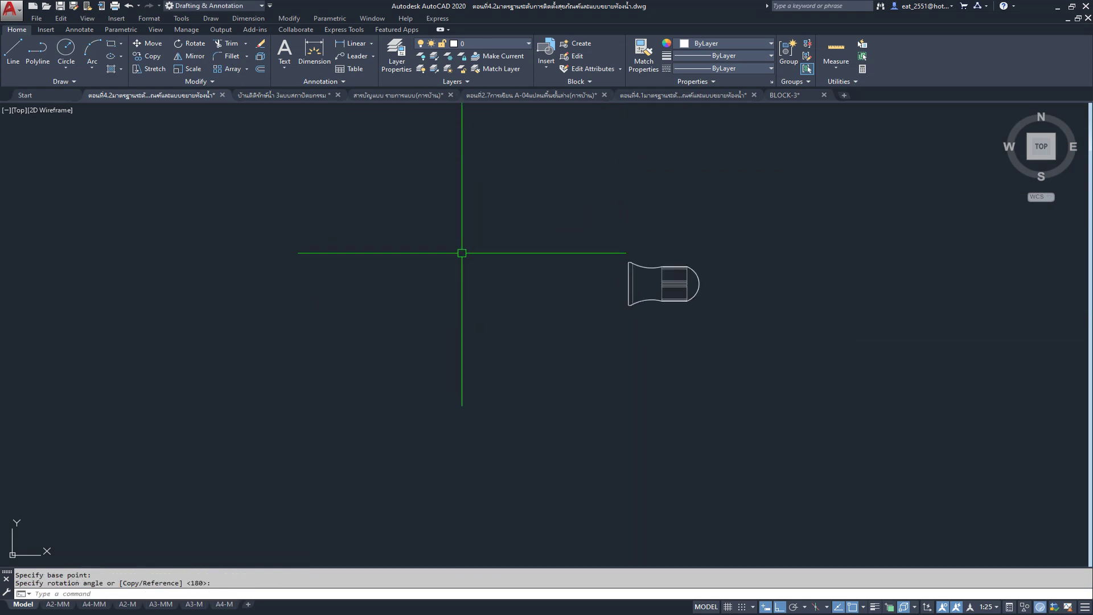
scroll(602, 269, up, 4)
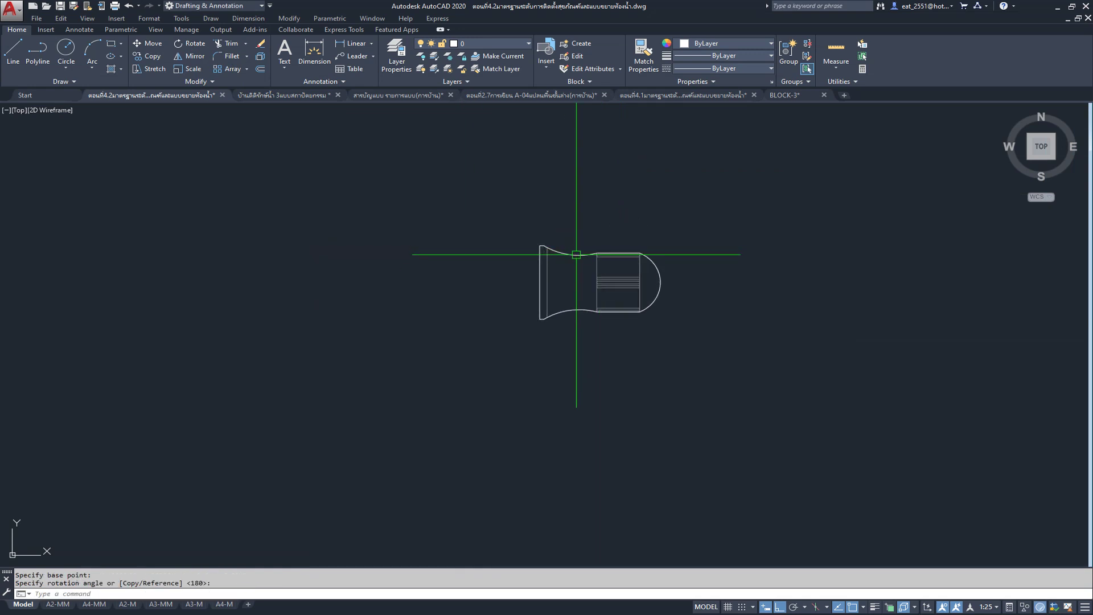
key(Escape)
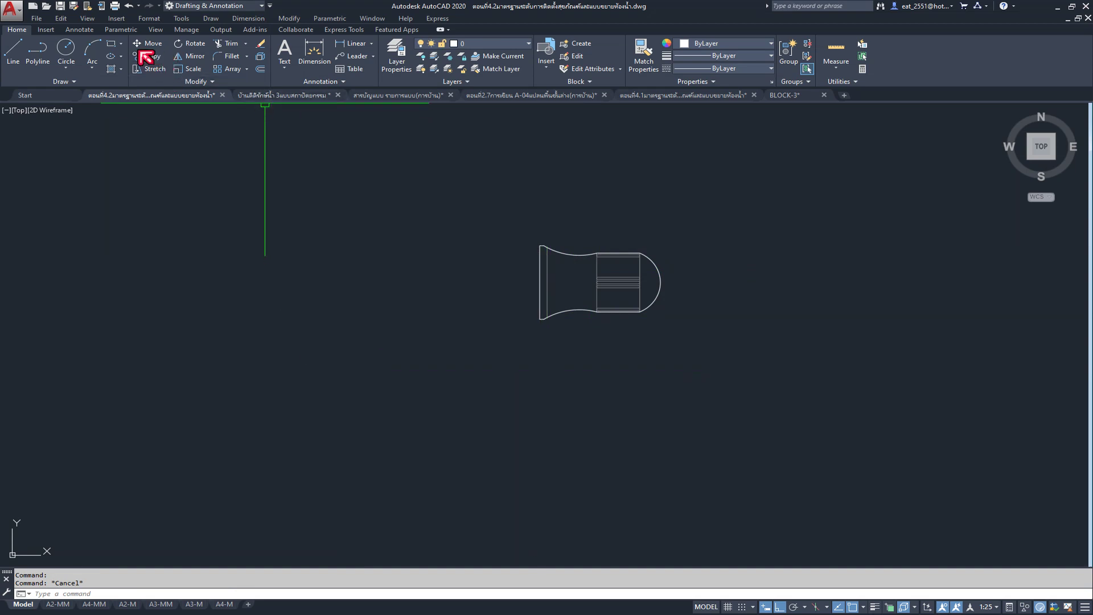
Step: Move the fixture group against the left wall of the section elevation
click(536, 267)
key(Return)
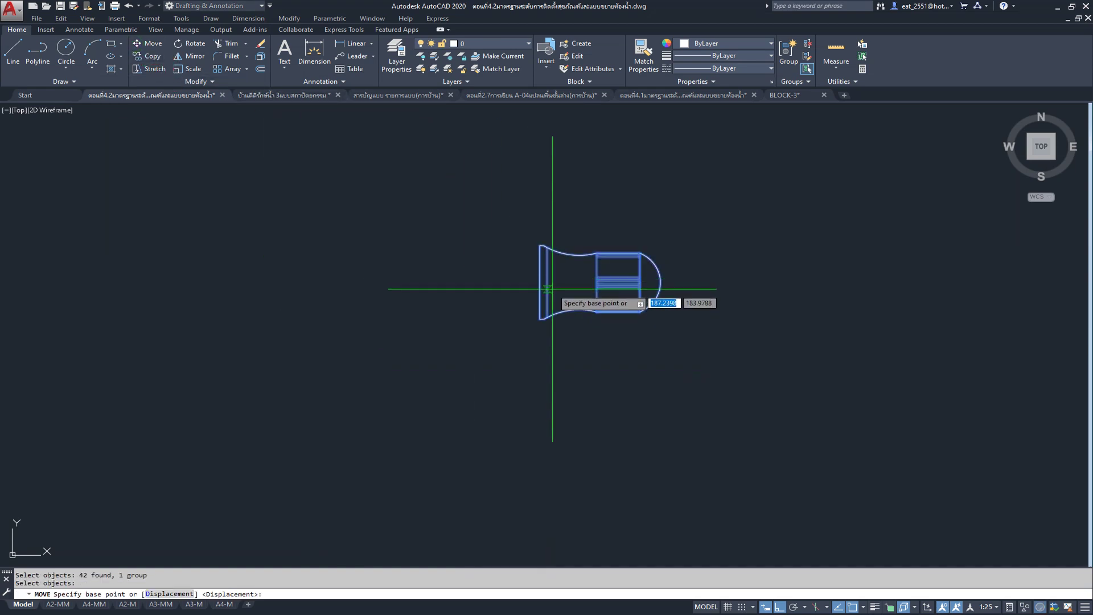
click(540, 282)
scroll(540, 282, down, 5)
scroll(521, 296, down, 3)
scroll(647, 324, up, 3)
click(627, 294)
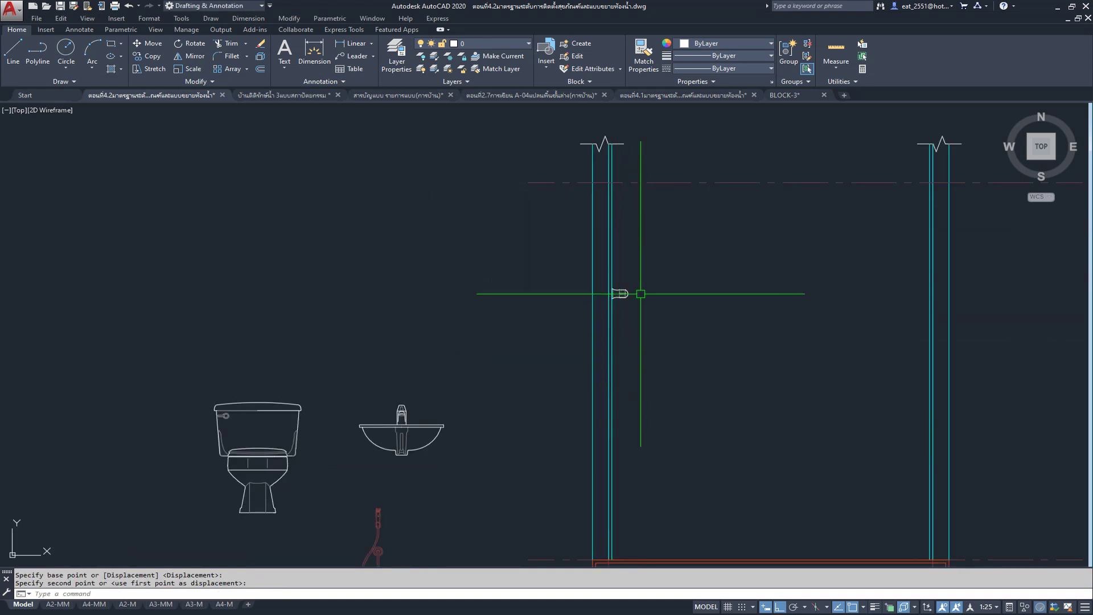
scroll(541, 296, down, 4)
scroll(433, 353, down, 6)
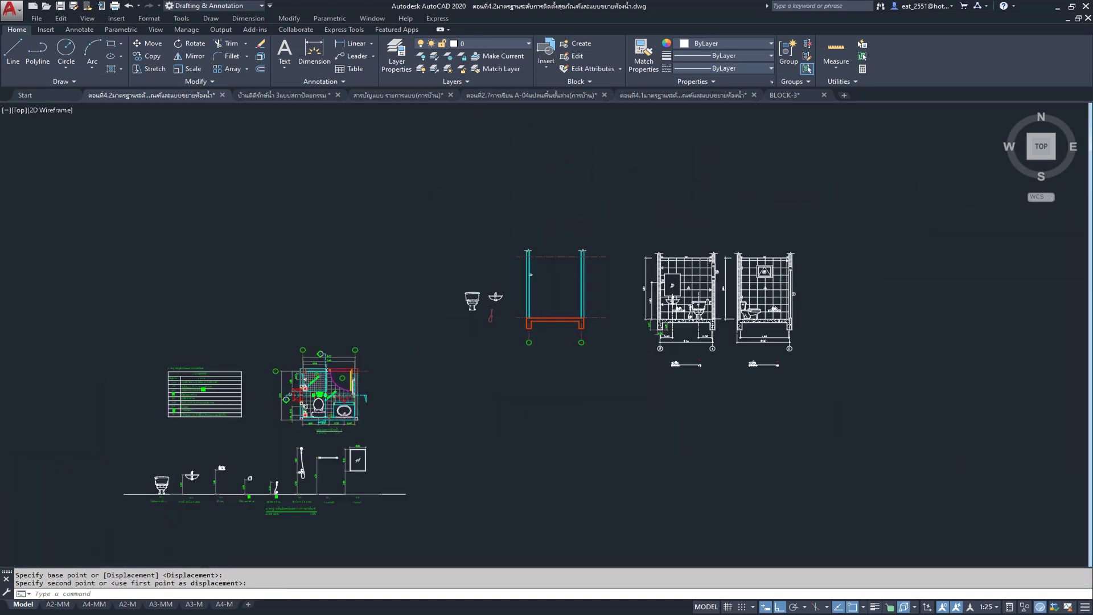
Step: Window-select the mirror frame and glass lines and group them
scroll(376, 389, up, 9)
scroll(457, 386, up, 6)
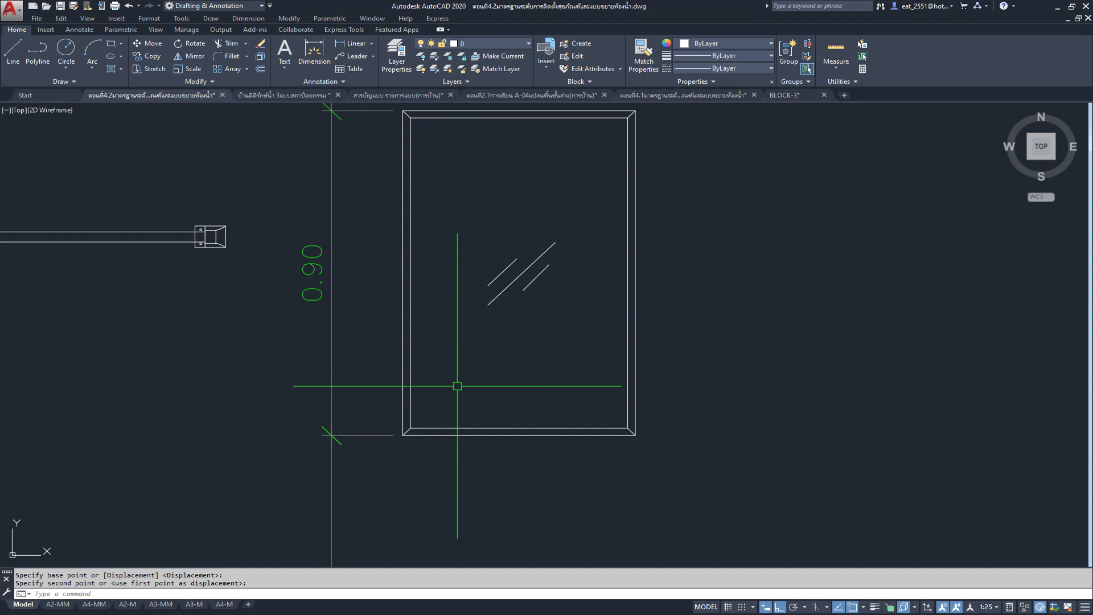
scroll(484, 284, down, 1)
scroll(419, 145, up, 1)
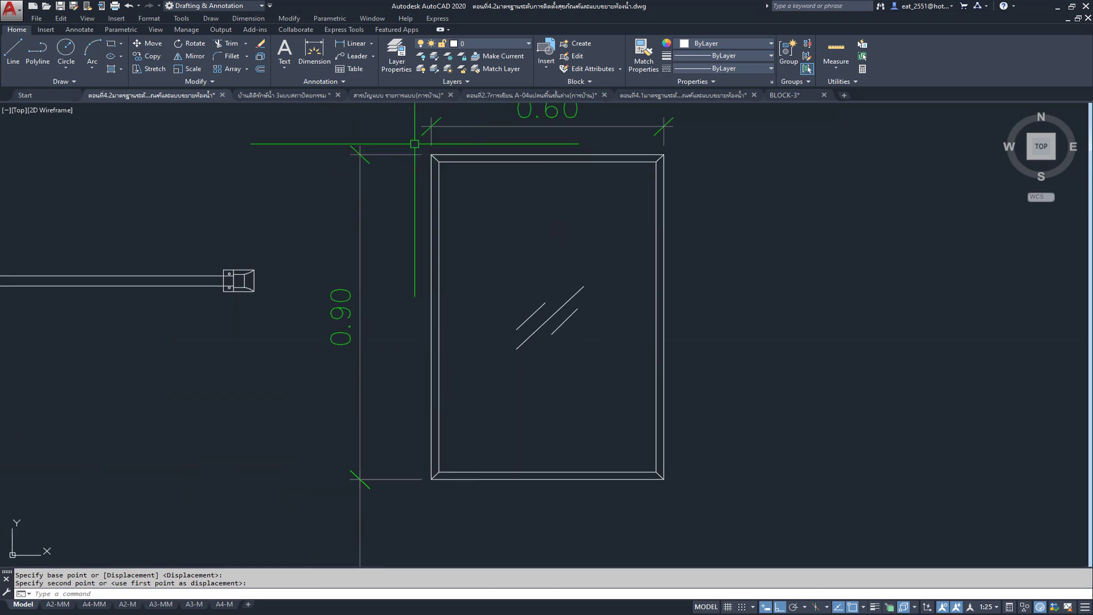
click(416, 144)
click(702, 503)
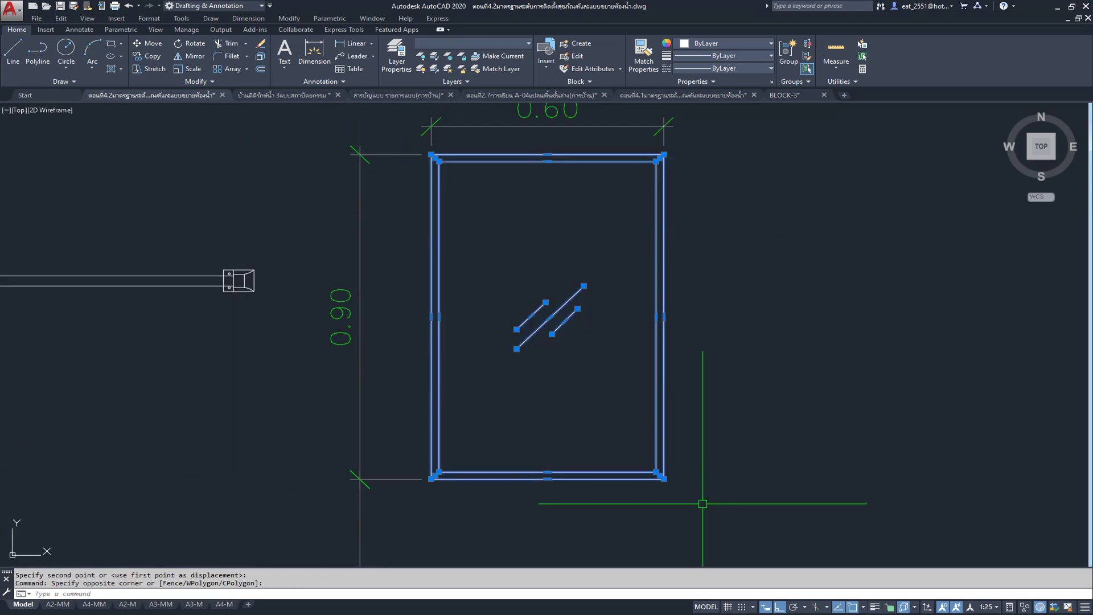
click(793, 62)
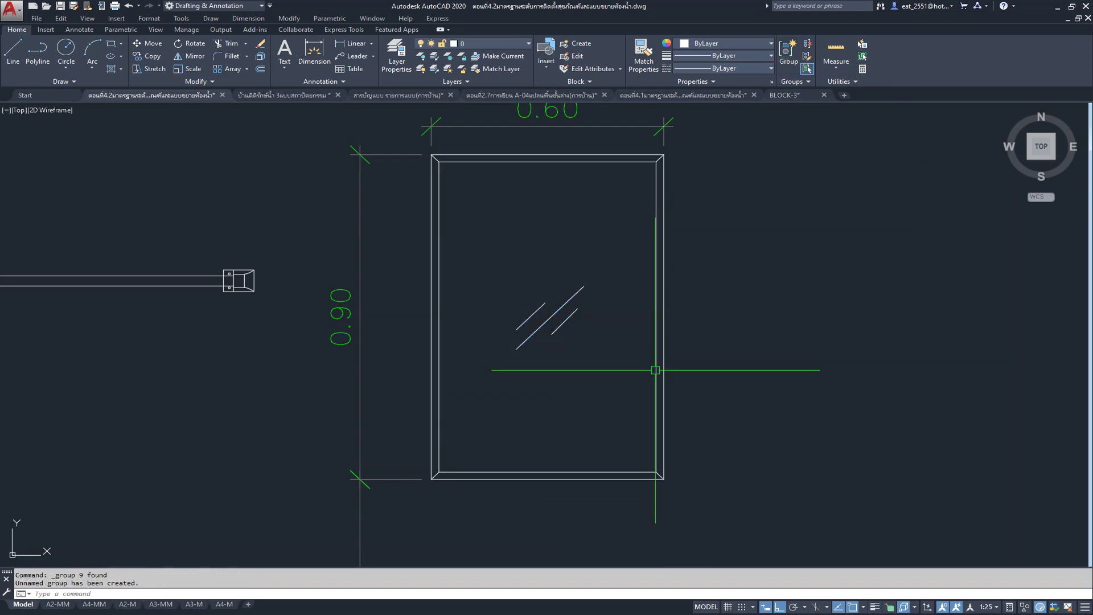
Step: Copy the mirror group from its bottom edge to between the section elevation walls
click(583, 467)
click(145, 56)
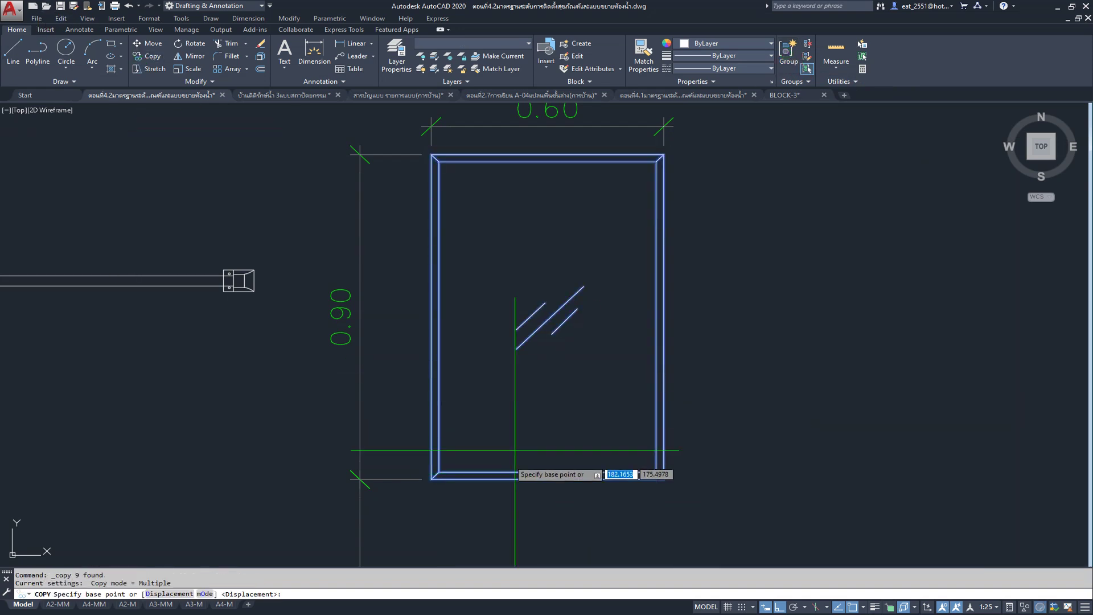
click(548, 478)
scroll(623, 273, down, 5)
scroll(531, 480, up, 3)
scroll(613, 342, down, 5)
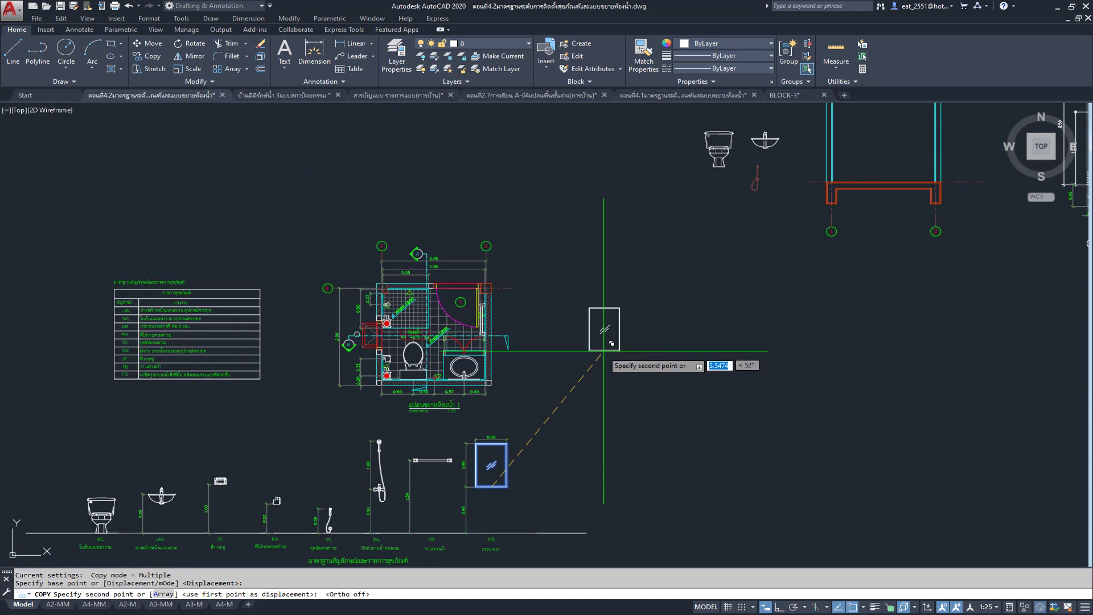
middle_drag(614, 370, 495, 442)
scroll(740, 318, up, 4)
middle_drag(752, 322, 698, 316)
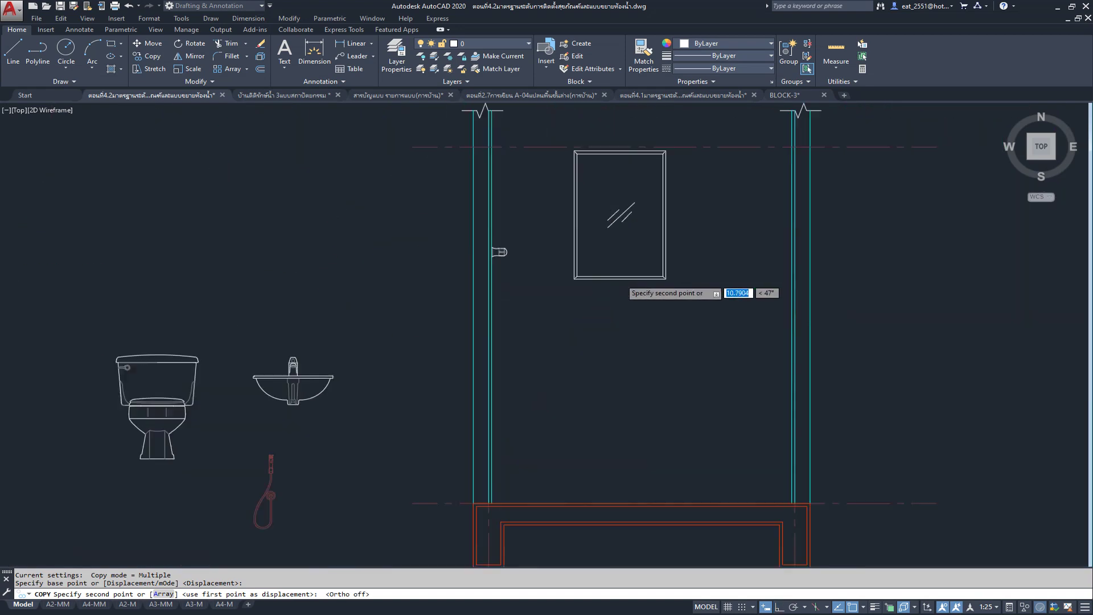
scroll(603, 273, down, 2)
click(599, 283)
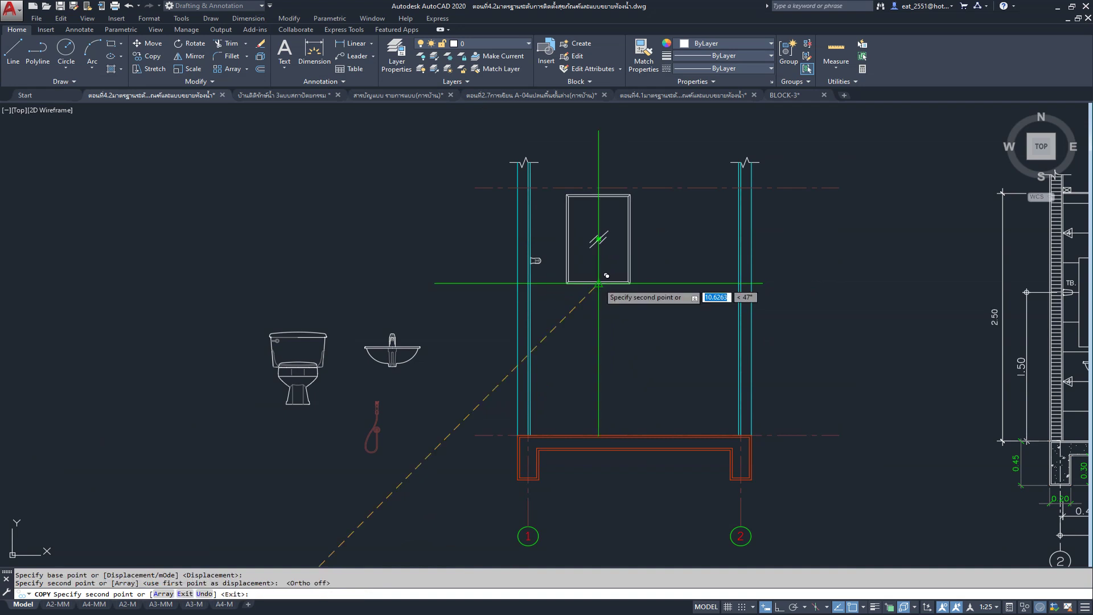
key(Escape)
scroll(599, 283, down, 3)
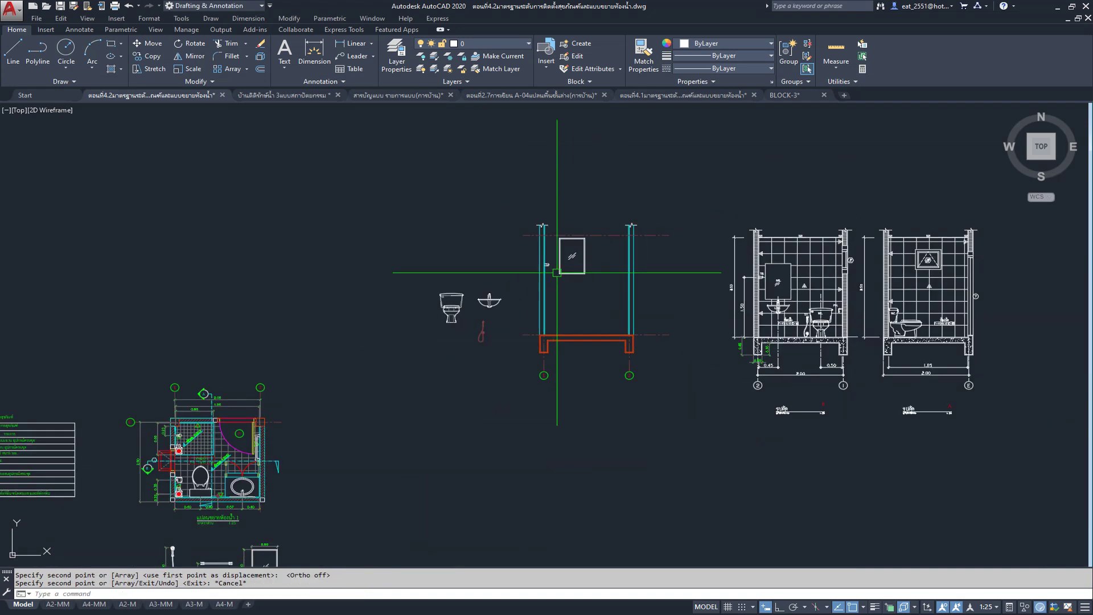
scroll(591, 327, up, 1)
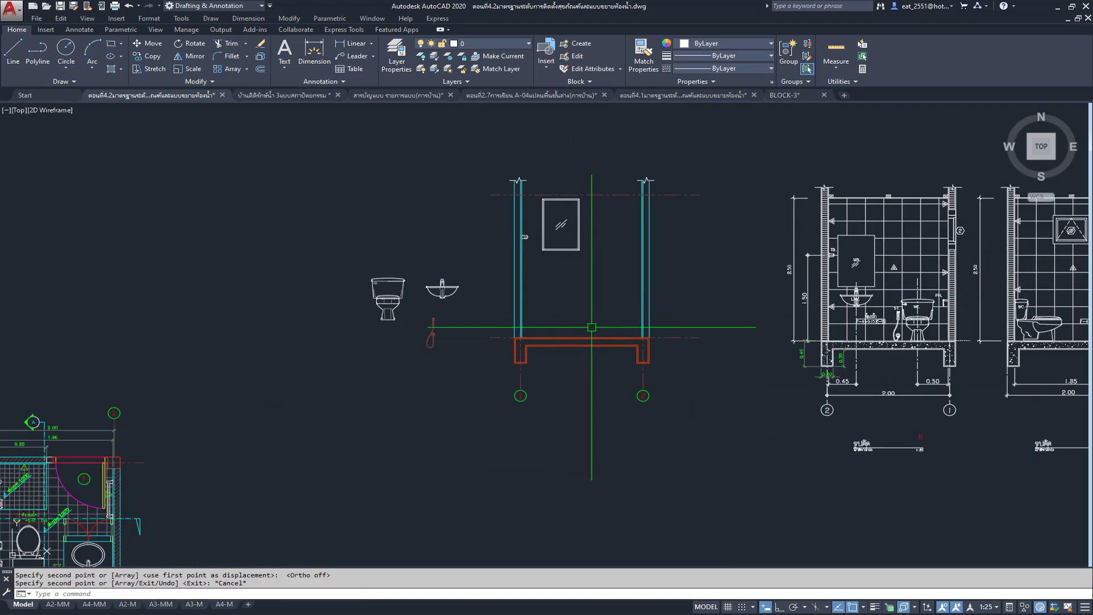
scroll(939, 288, up, 1)
scroll(947, 228, up, 2)
scroll(778, 205, down, 5)
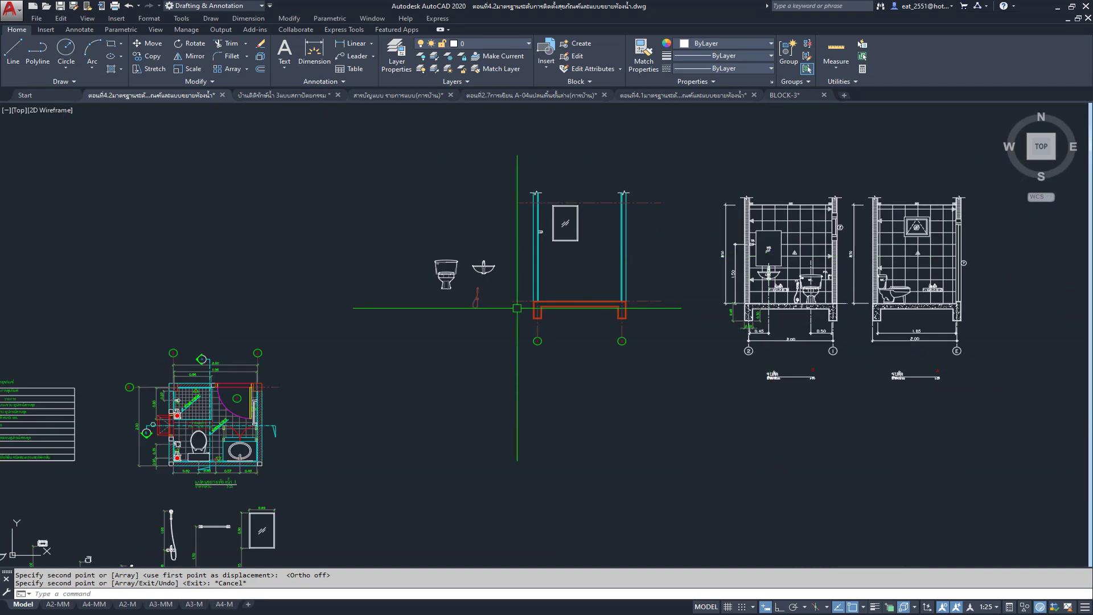
scroll(318, 420, down, 2)
scroll(256, 425, up, 3)
scroll(228, 418, up, 2)
scroll(221, 414, up, 1)
scroll(256, 414, down, 5)
scroll(525, 378, up, 2)
scroll(483, 349, up, 1)
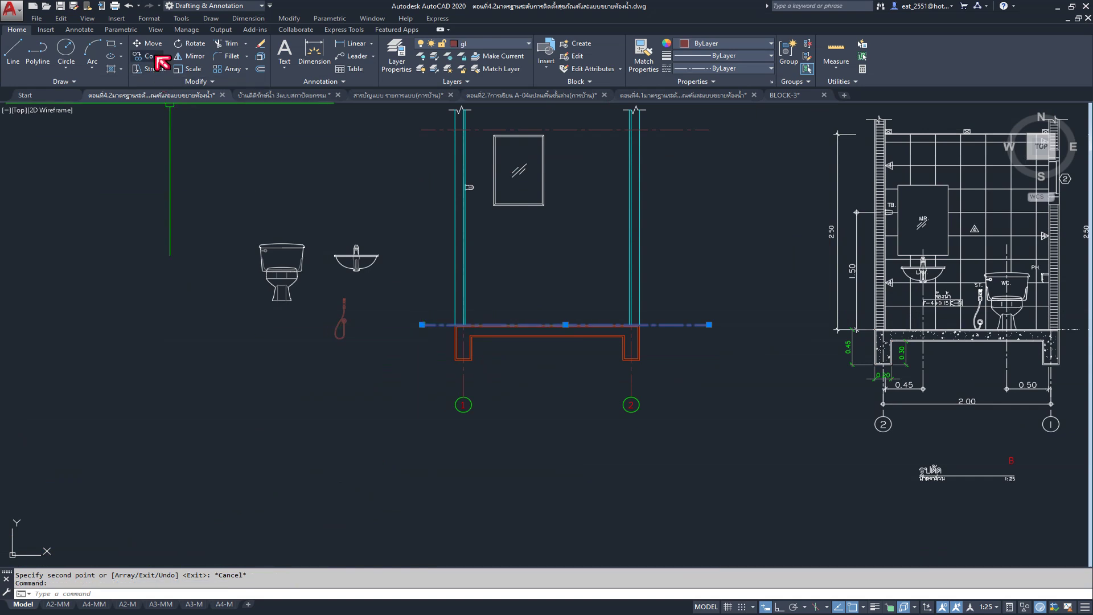
Step: Offset the floor line 0.8 upward as a height guide
click(262, 68)
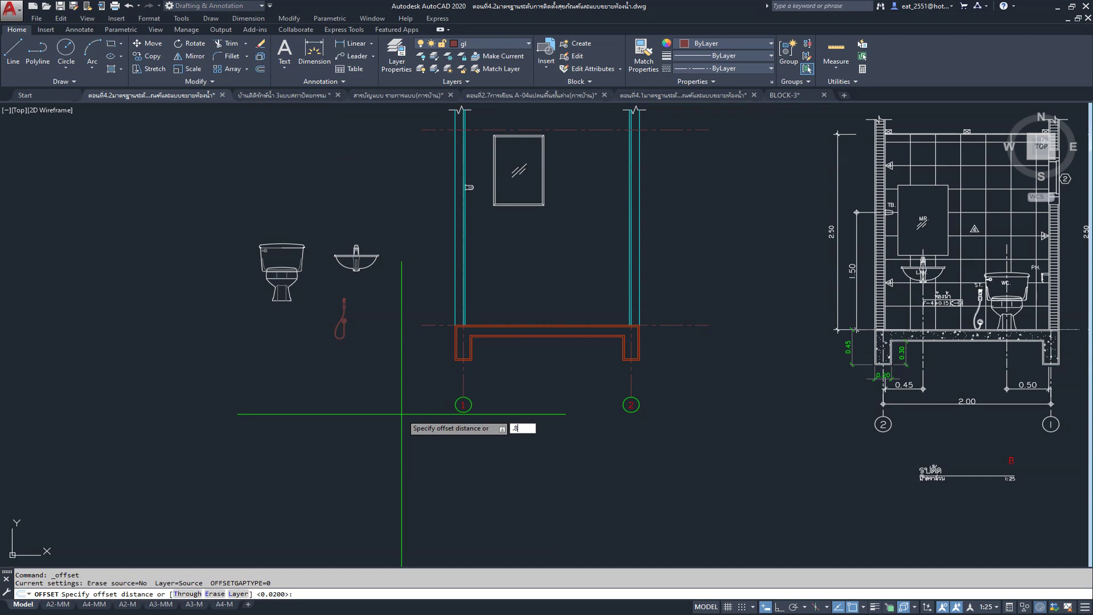
key(Return)
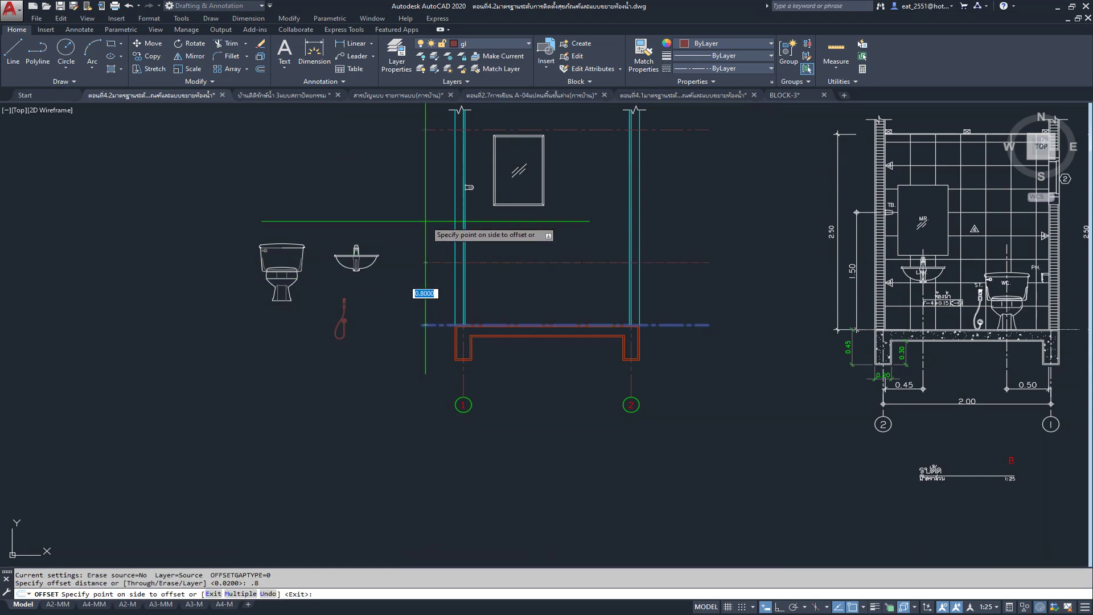
click(425, 219)
scroll(575, 283, down, 2)
scroll(569, 290, up, 2)
scroll(564, 299, up, 2)
middle_drag(564, 299, 1002, 396)
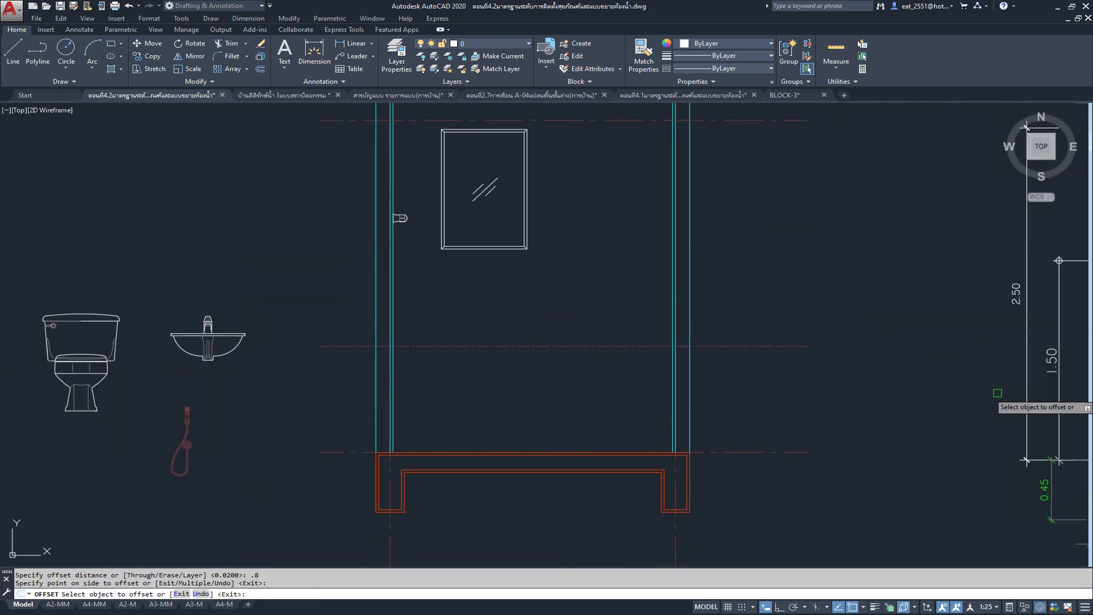
Step: Offset the dashed floor line by 1.5 for a second guide, then cancel the offset
click(332, 450)
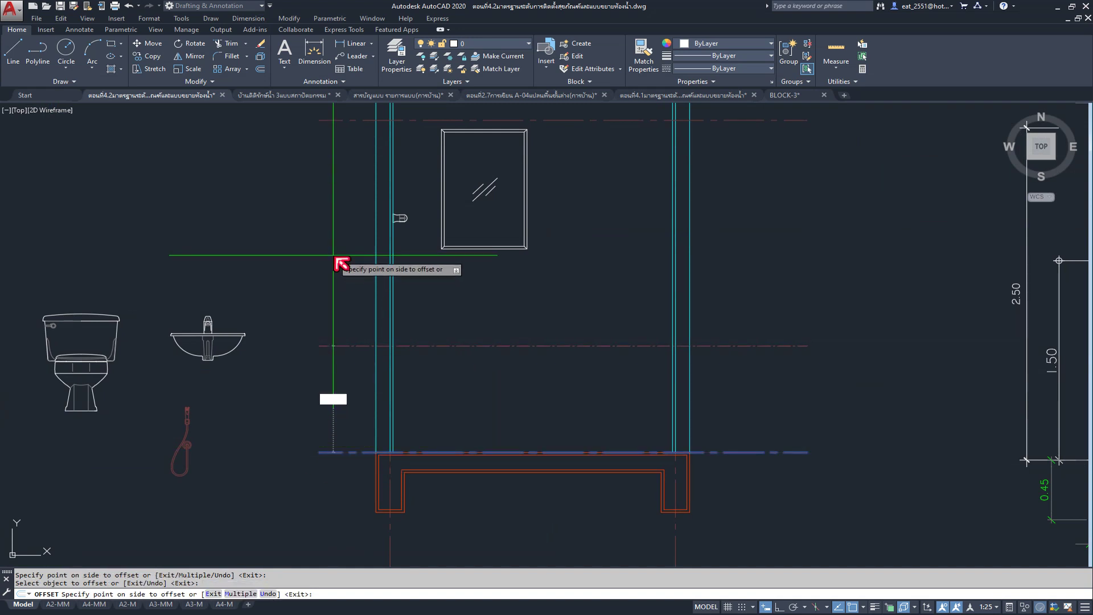
text(1.5)
key(Return)
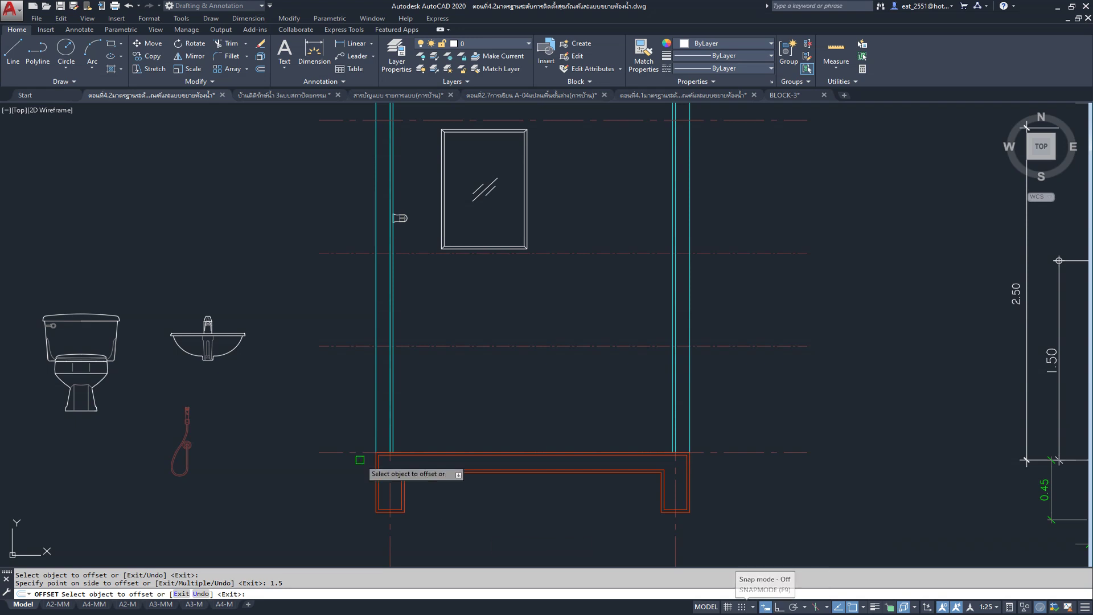
scroll(376, 365, down, 1)
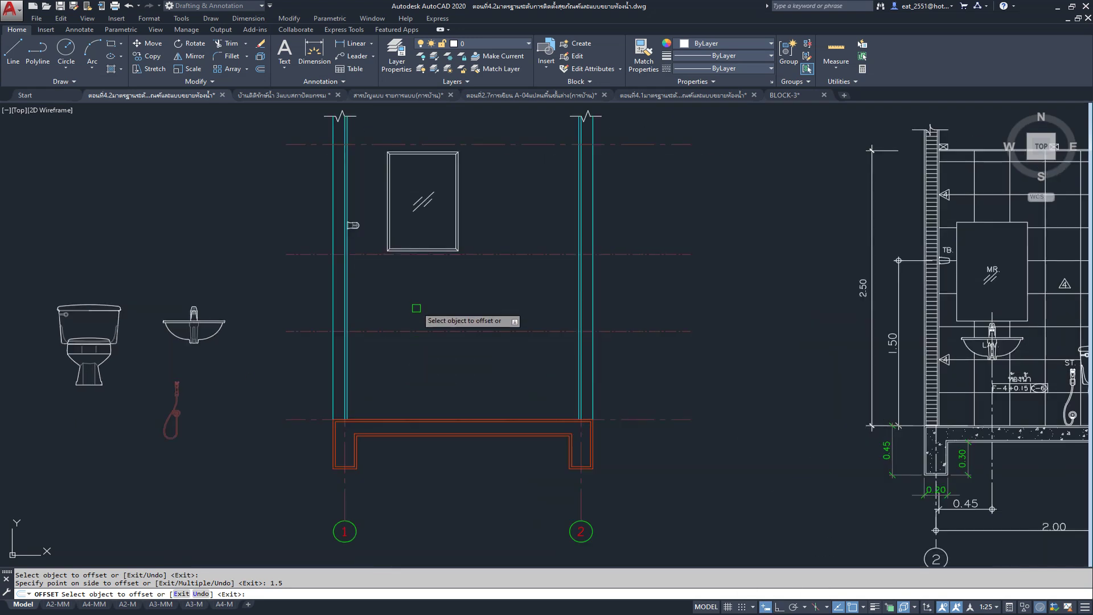
middle_drag(417, 308, 396, 297)
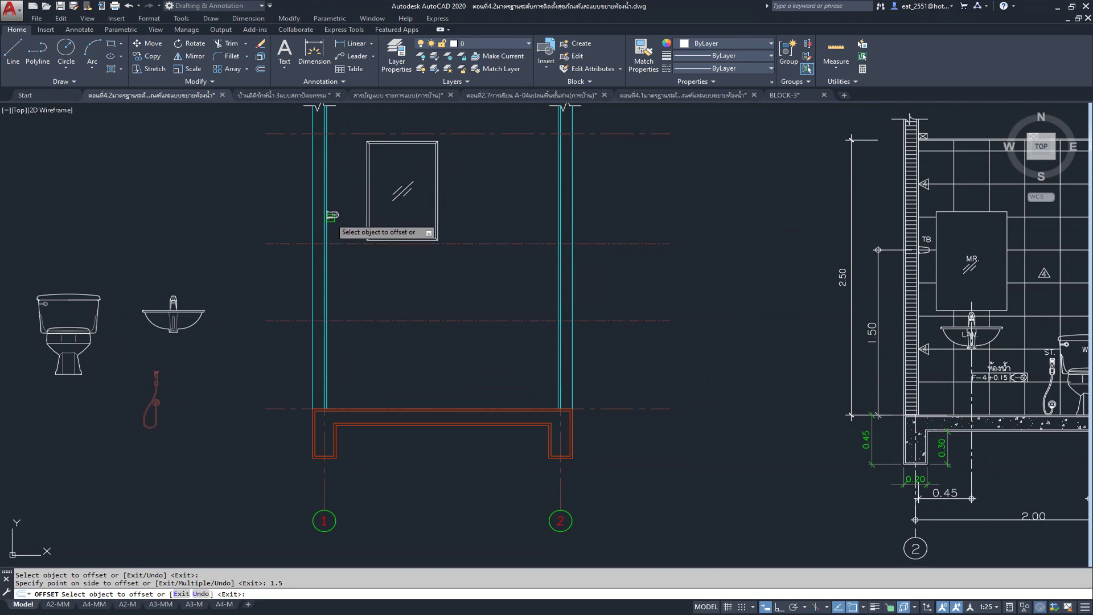
scroll(331, 216, down, 1)
scroll(328, 228, down, 2)
middle_drag(327, 228, 451, 232)
scroll(189, 405, up, 2)
scroll(185, 403, up, 3)
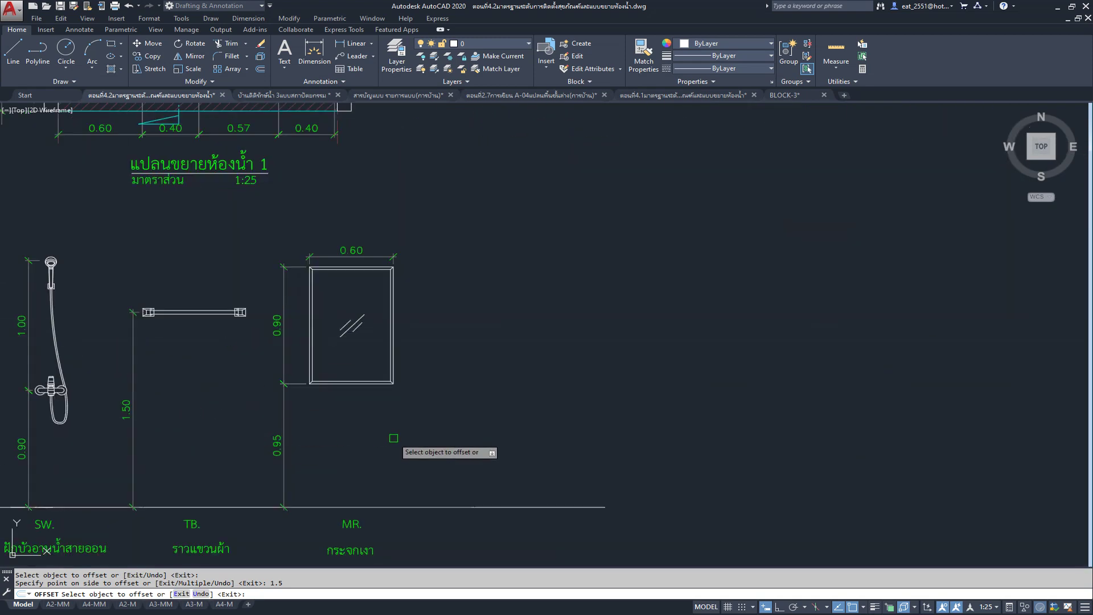
scroll(393, 438, down, 5)
middle_drag(524, 339, 609, 370)
scroll(610, 371, up, 2)
middle_drag(659, 292, 560, 386)
scroll(456, 279, up, 3)
key(Escape)
Step: Move the towel bar by its midpoint into place on the wall
scroll(530, 245, up, 3)
scroll(477, 228, up, 3)
drag(477, 228, 600, 319)
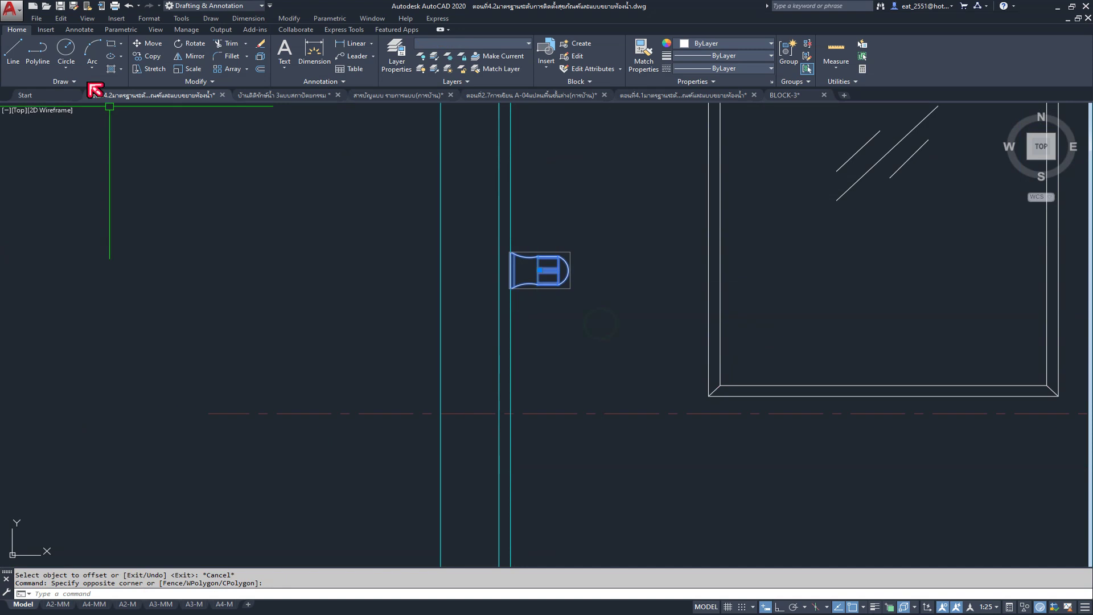
click(147, 51)
scroll(488, 331, up, 4)
scroll(524, 228, up, 1)
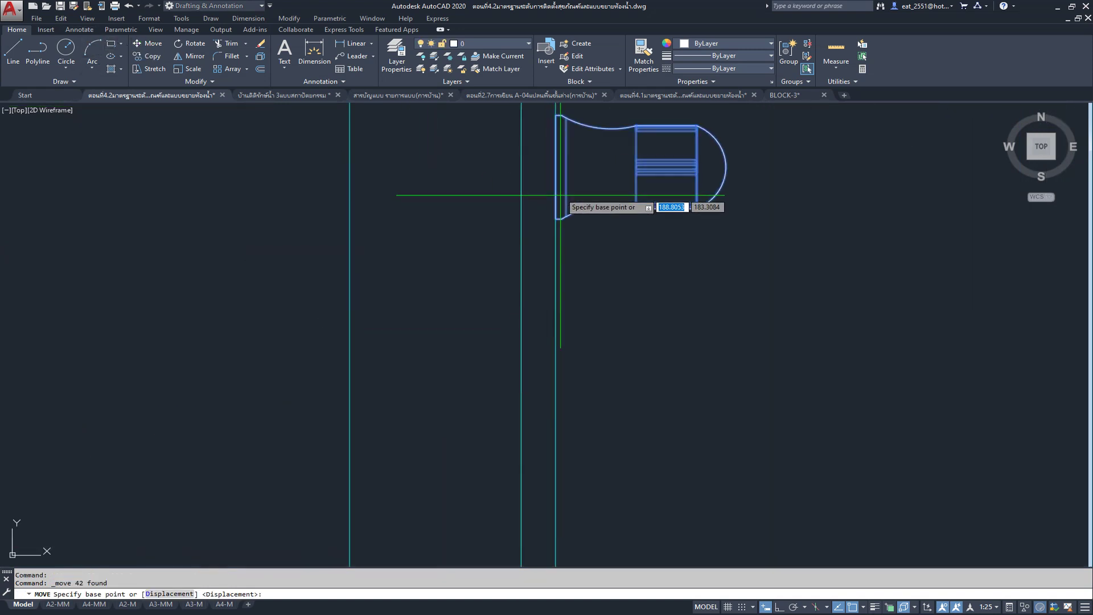
click(555, 167)
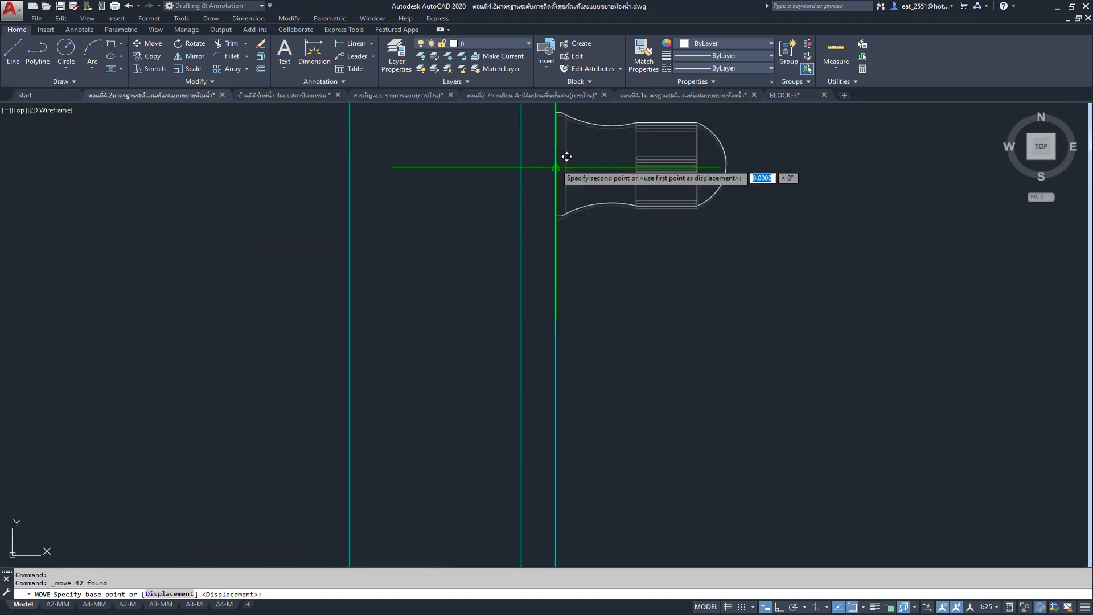
scroll(572, 307, down, 3)
scroll(575, 342, up, 3)
scroll(530, 295, up, 1)
click(530, 295)
scroll(532, 221, down, 8)
scroll(541, 228, down, 1)
Step: Move the lavatory by its rim's left corner onto its dashed height line
click(274, 287)
click(379, 347)
scroll(421, 322, down, 5)
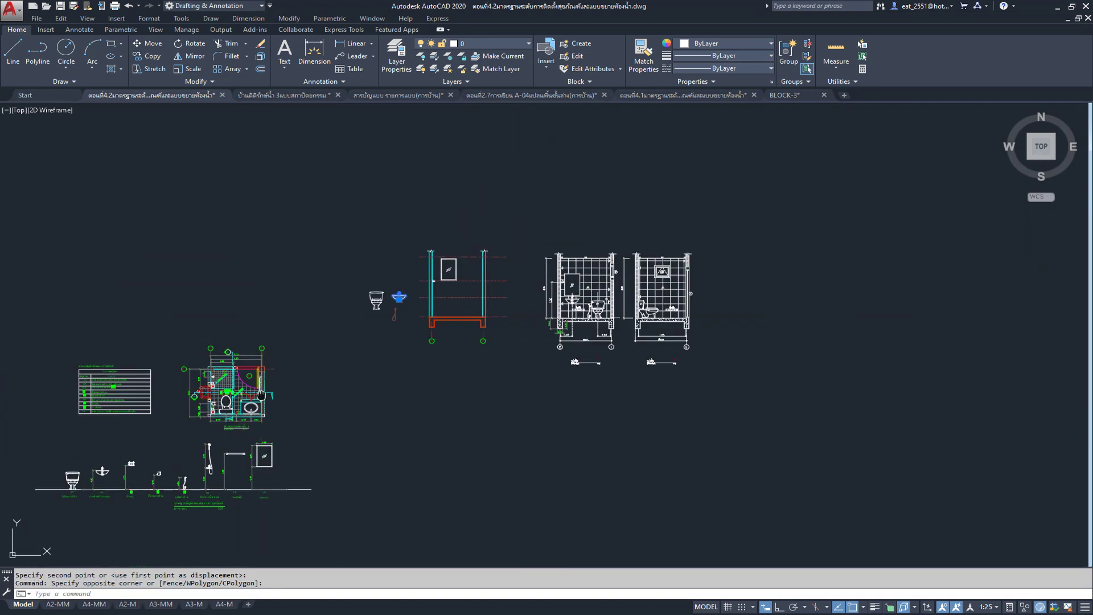
middle_drag(352, 338, 236, 361)
scroll(236, 361, up, 5)
scroll(236, 361, down, 4)
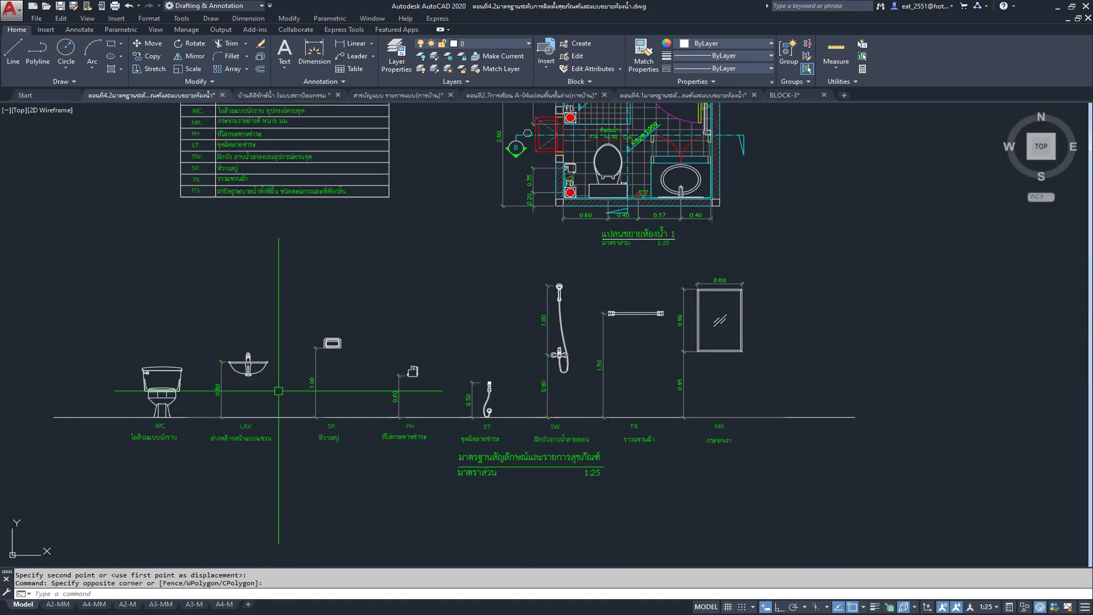
scroll(659, 325, down, 3)
scroll(566, 329, down, 1)
scroll(567, 330, up, 2)
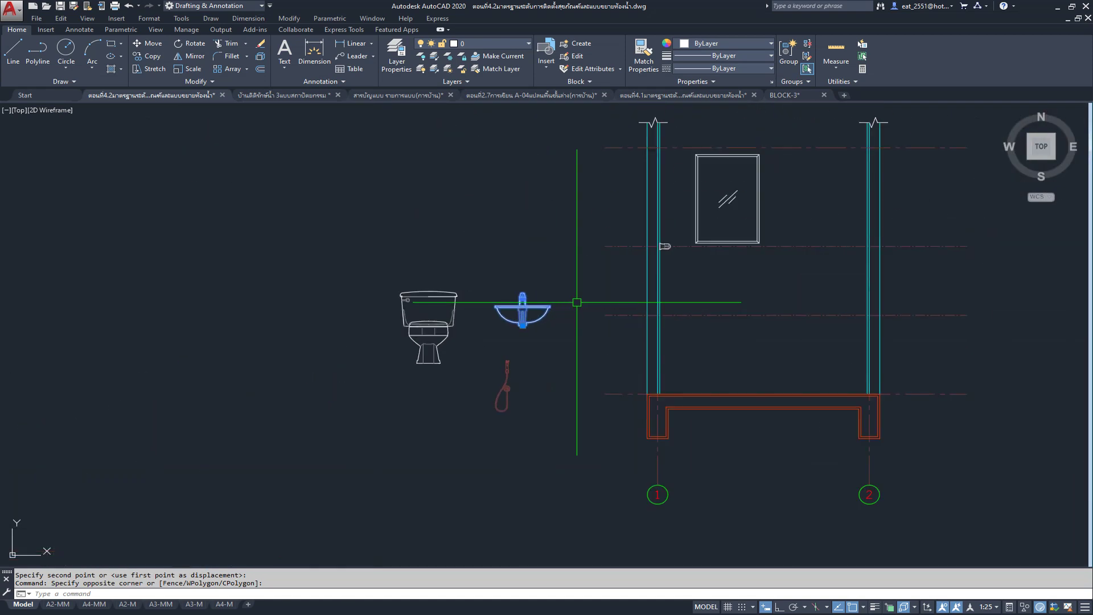
scroll(578, 300, up, 3)
scroll(494, 328, up, 1)
scroll(494, 328, up, 1)
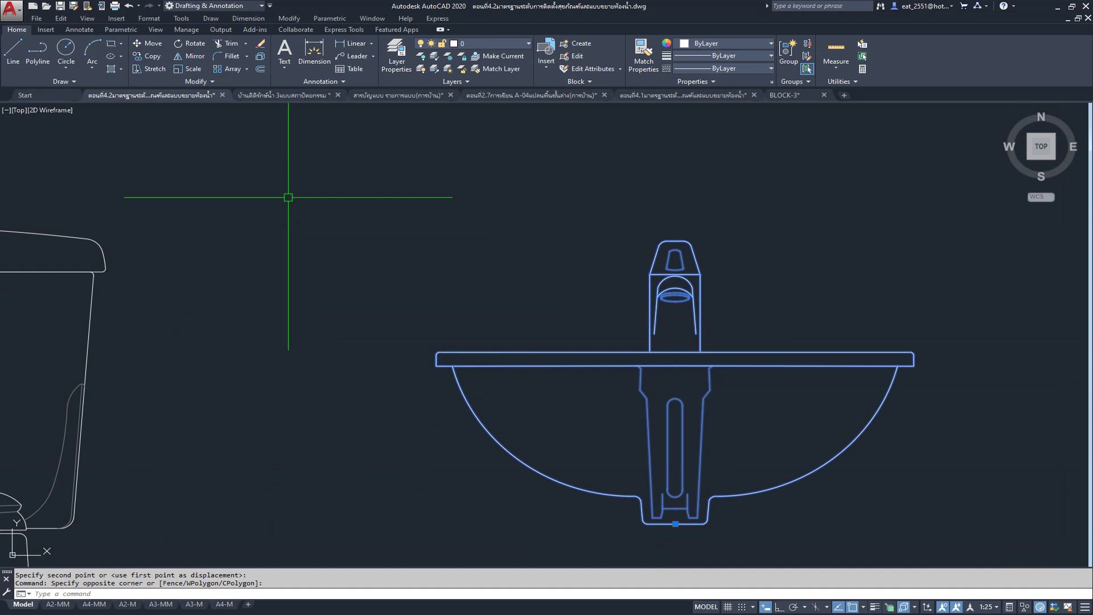
click(145, 46)
scroll(427, 354, up, 5)
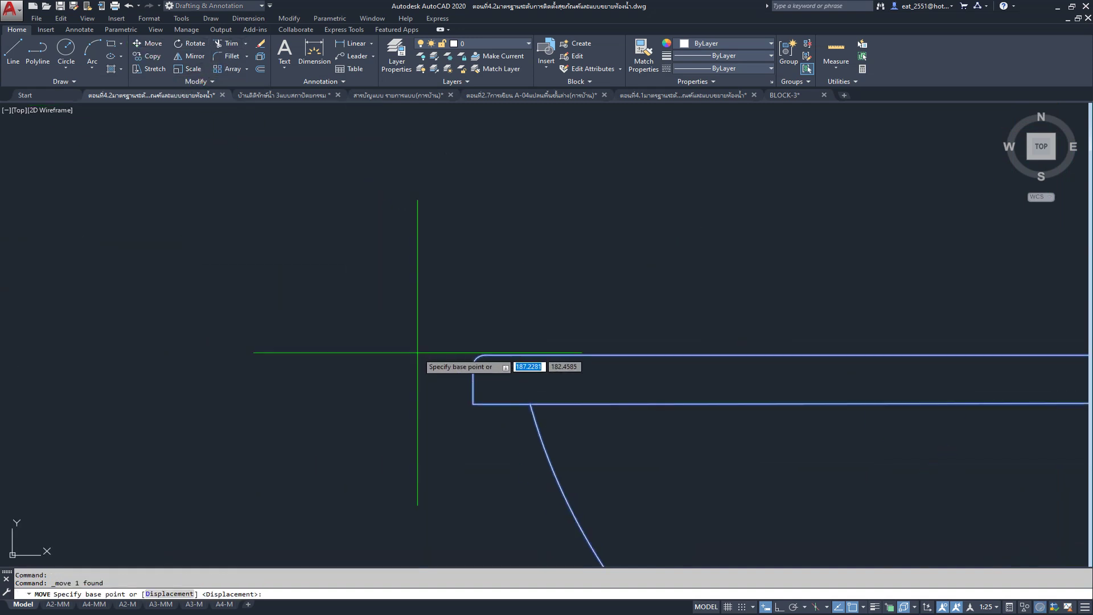
click(495, 357)
scroll(399, 319, down, 3)
scroll(570, 321, down, 4)
scroll(562, 447, up, 1)
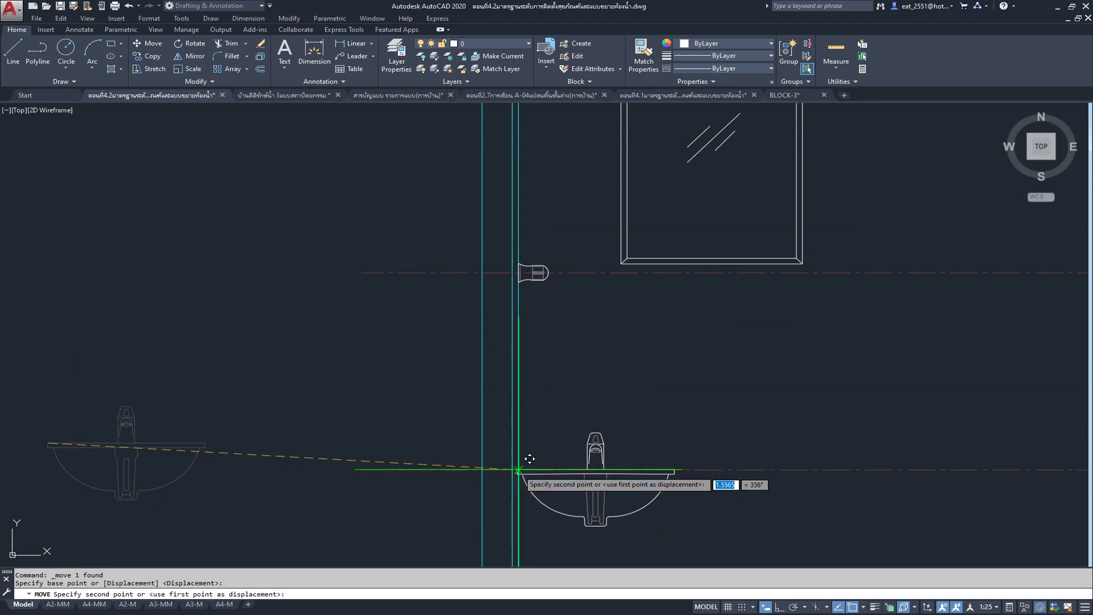
scroll(611, 444, up, 5)
scroll(611, 445, down, 3)
scroll(507, 329, down, 2)
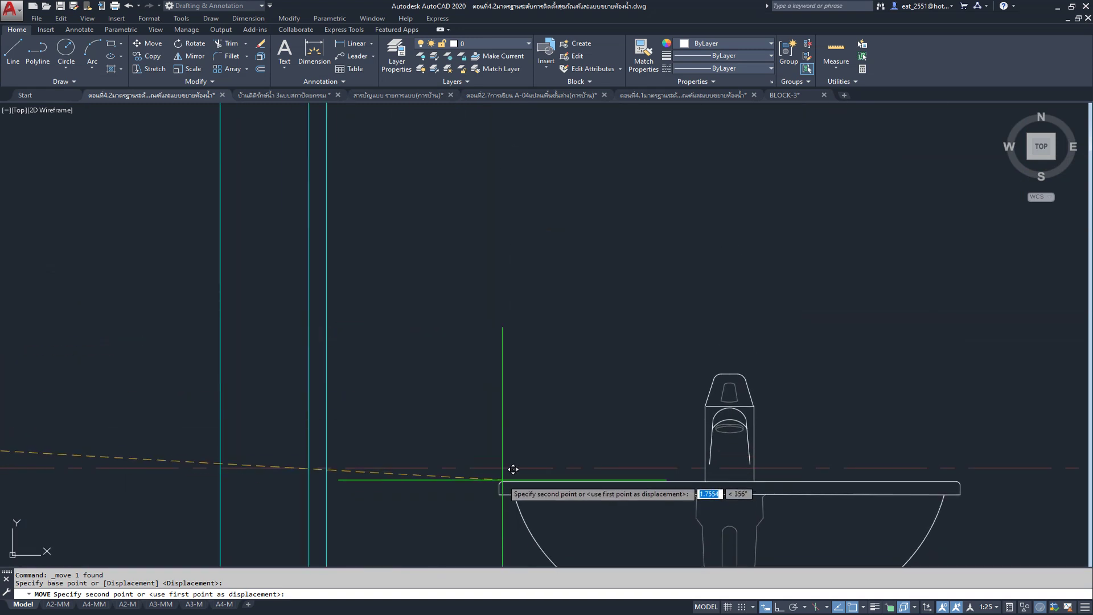
click(505, 464)
scroll(505, 464, down, 2)
scroll(565, 351, down, 5)
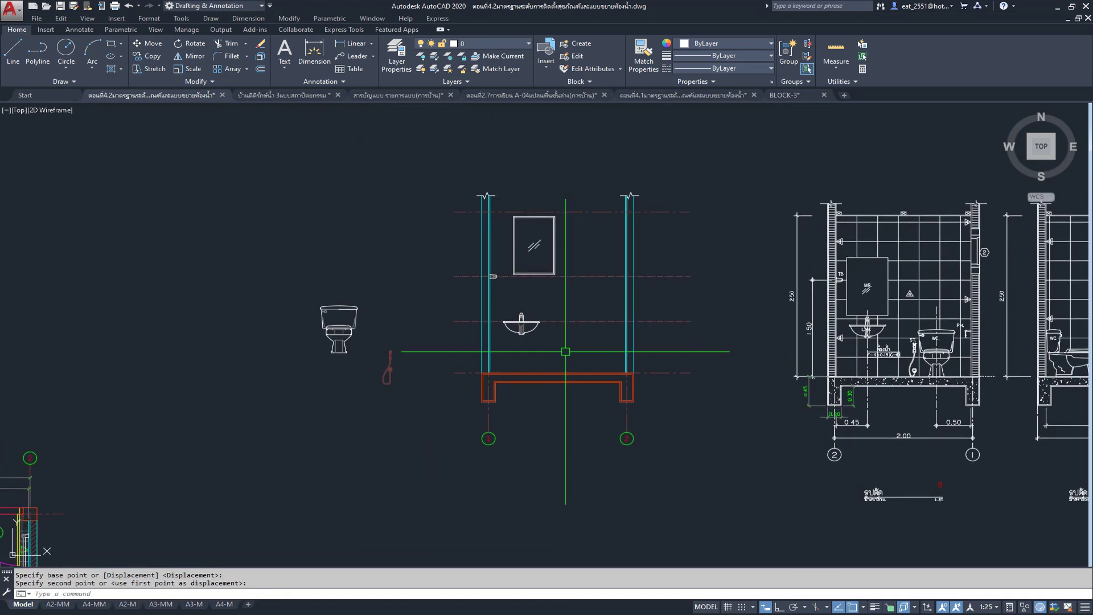
Step: Pan and zoom to centre the whole bathroom plan in view
scroll(566, 352, down, 3)
scroll(558, 288, up, 3)
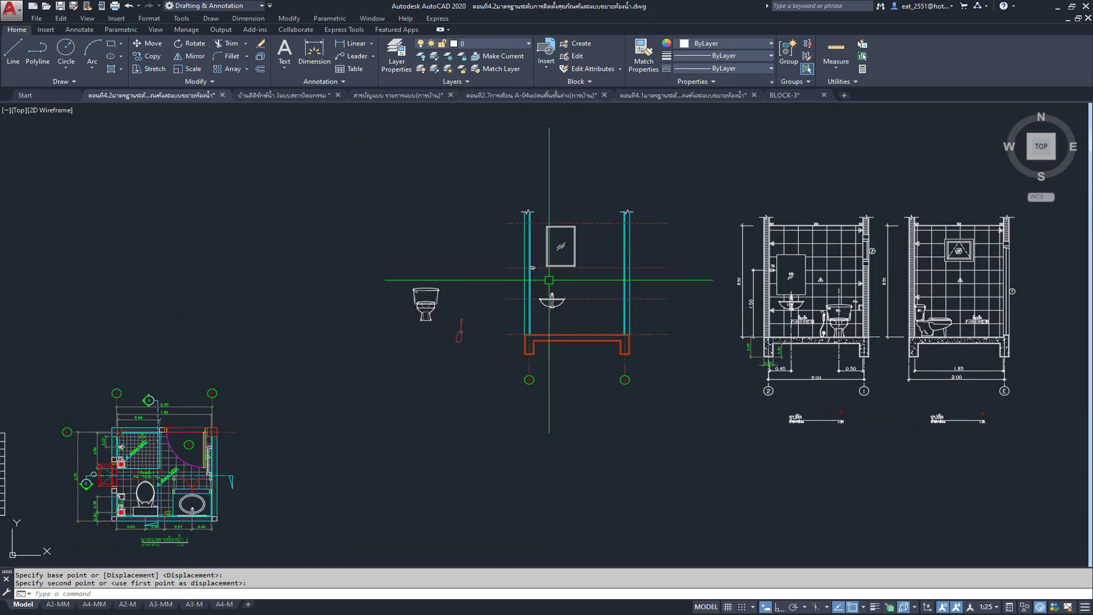
scroll(552, 287, up, 1)
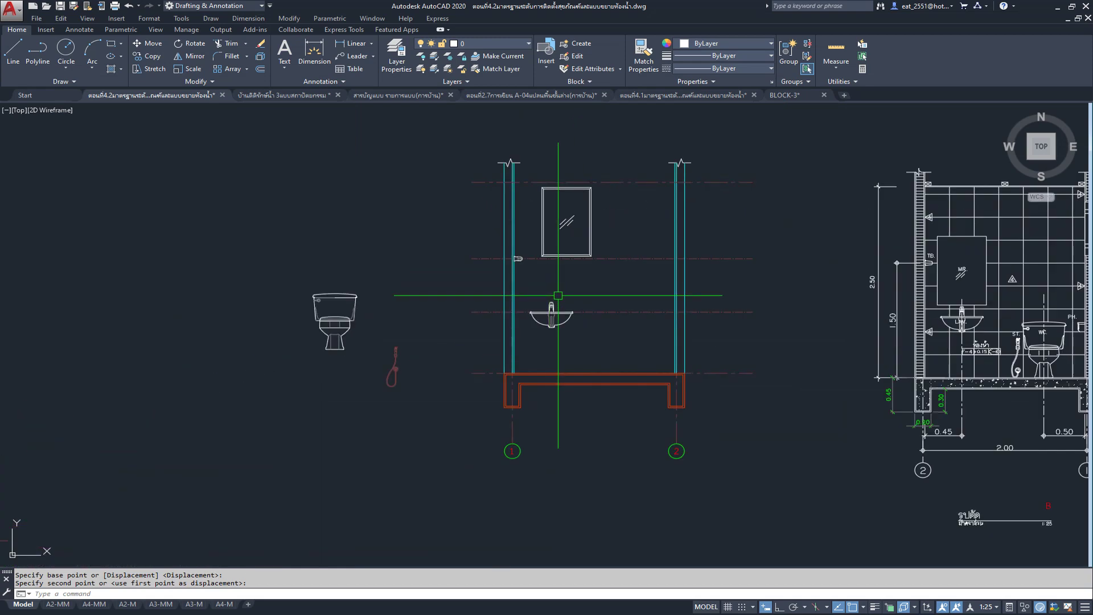
scroll(558, 295, down, 2)
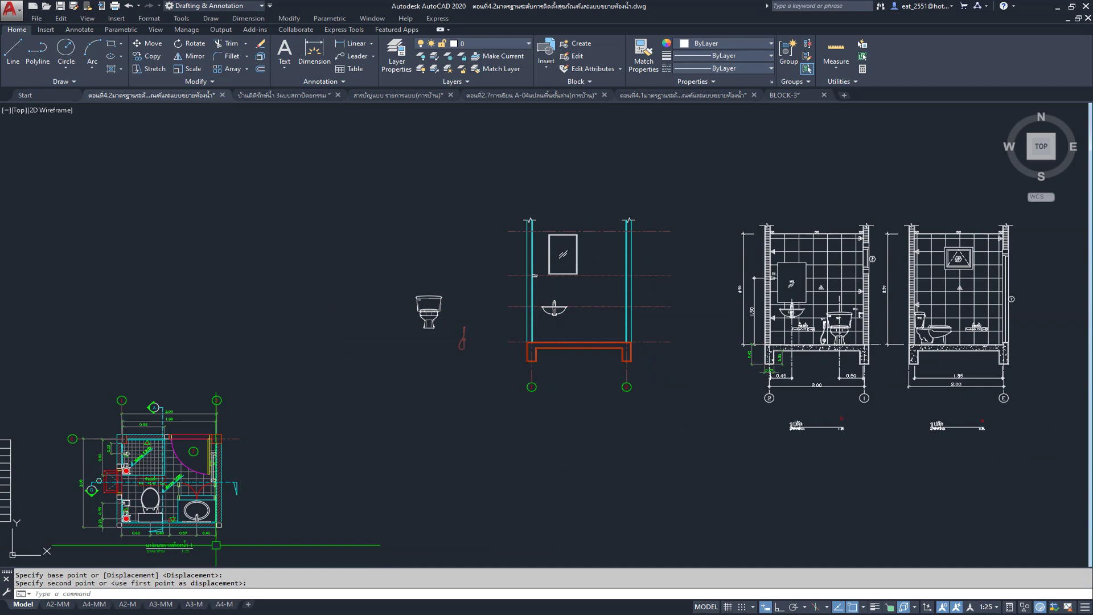
scroll(170, 523, up, 4)
middle_drag(170, 522, 276, 454)
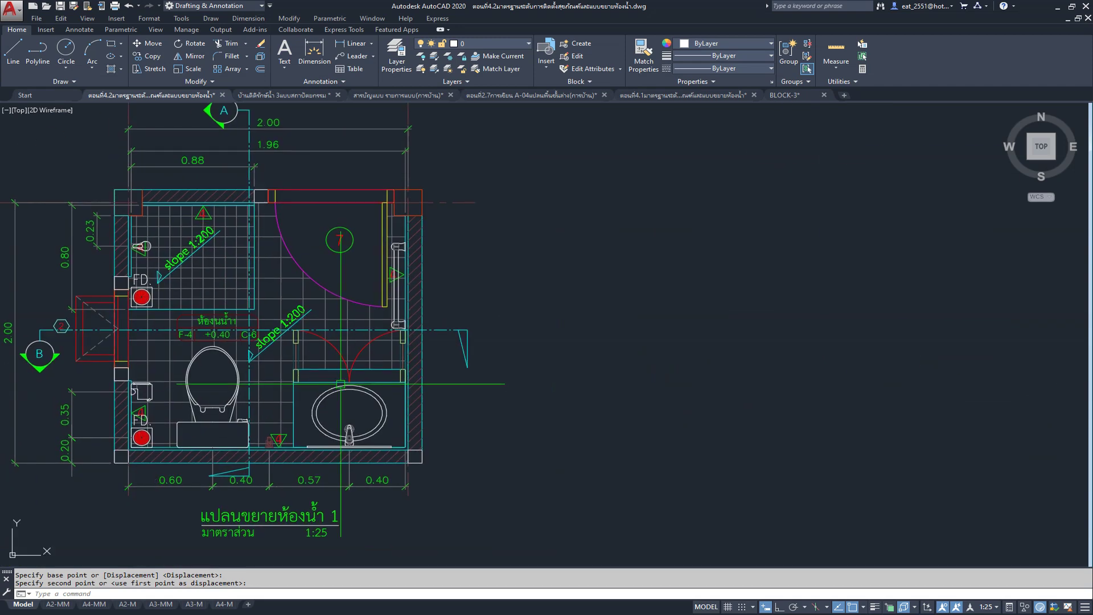
scroll(323, 374, down, 4)
middle_drag(323, 375, 416, 284)
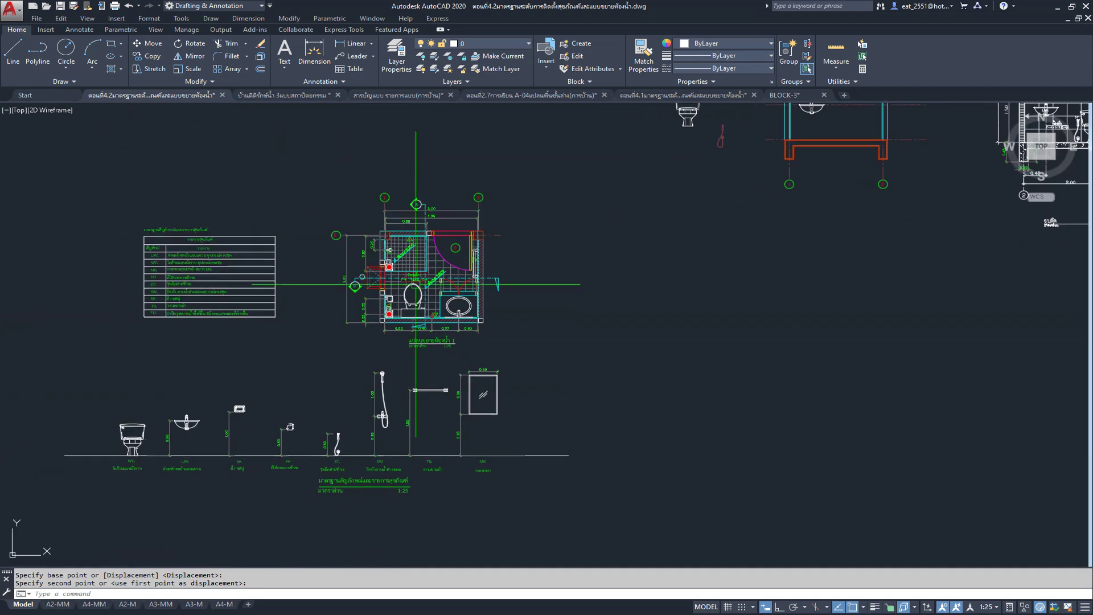
scroll(444, 280, up, 4)
scroll(461, 299, up, 3)
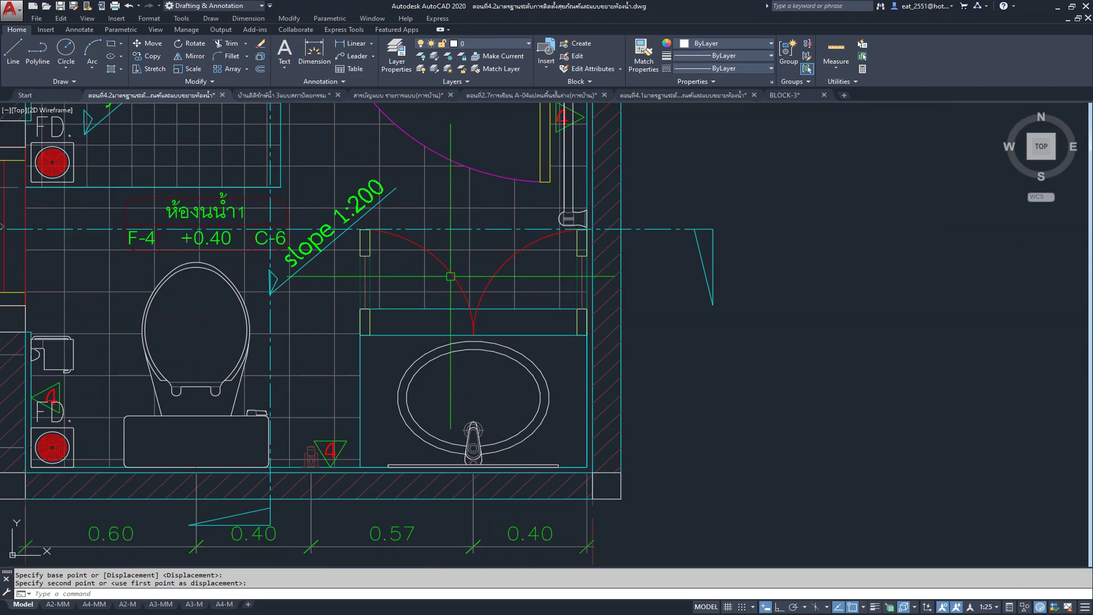
scroll(459, 280, down, 4)
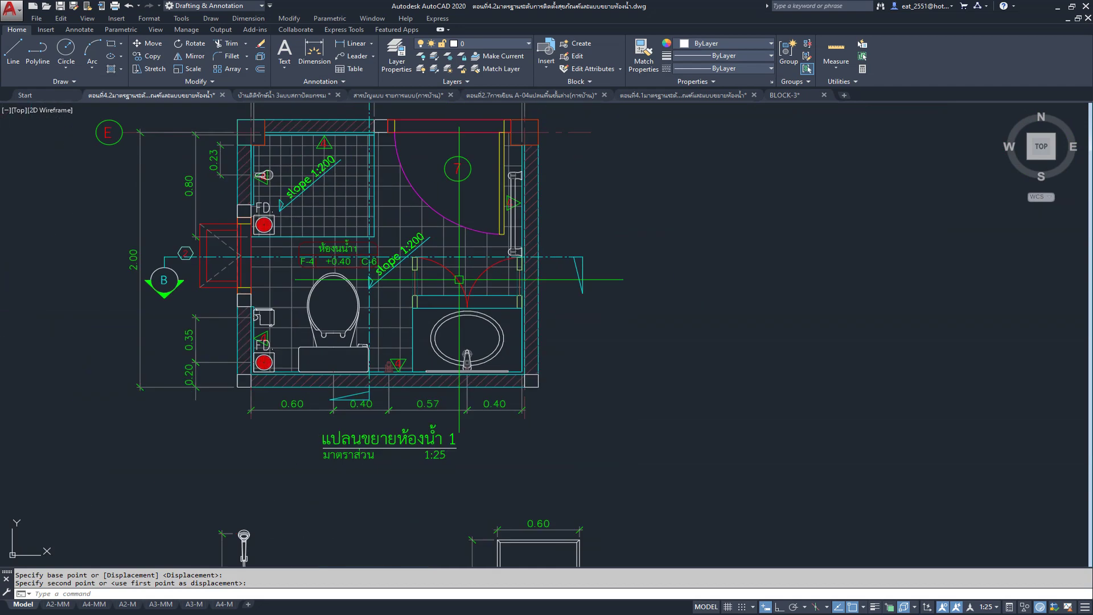
Step: Move across the section elevations and zoom in on the ST spray hose's 0.50 detail
middle_drag(459, 279, 458, 407)
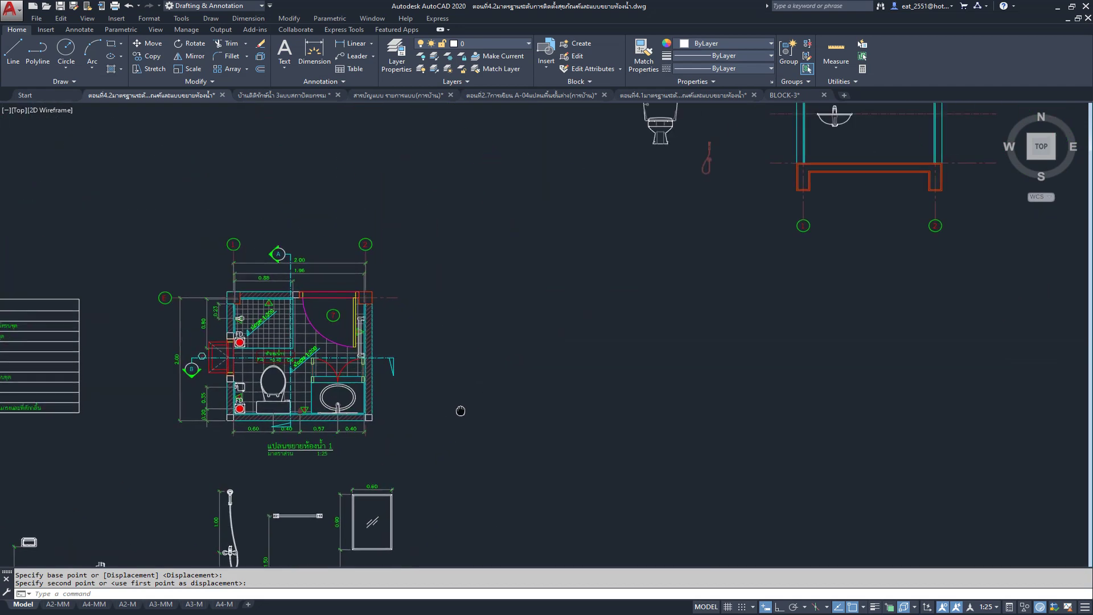
scroll(540, 402, up, 3)
scroll(695, 312, up, 3)
middle_drag(695, 313, 640, 395)
scroll(464, 264, down, 3)
scroll(479, 269, down, 3)
middle_drag(479, 269, 511, 240)
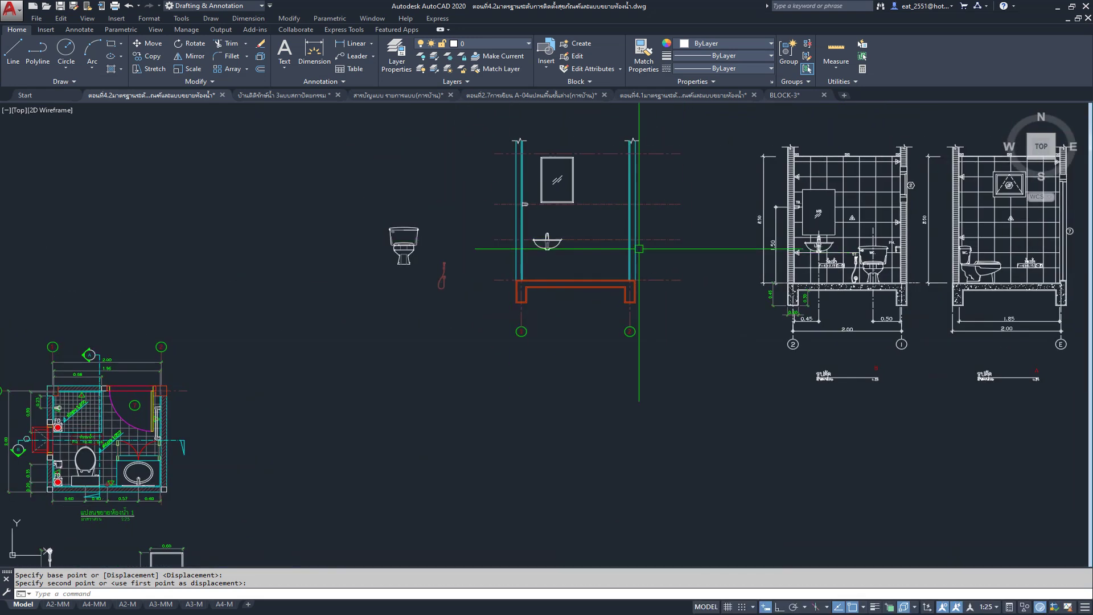
middle_drag(550, 238, 542, 270)
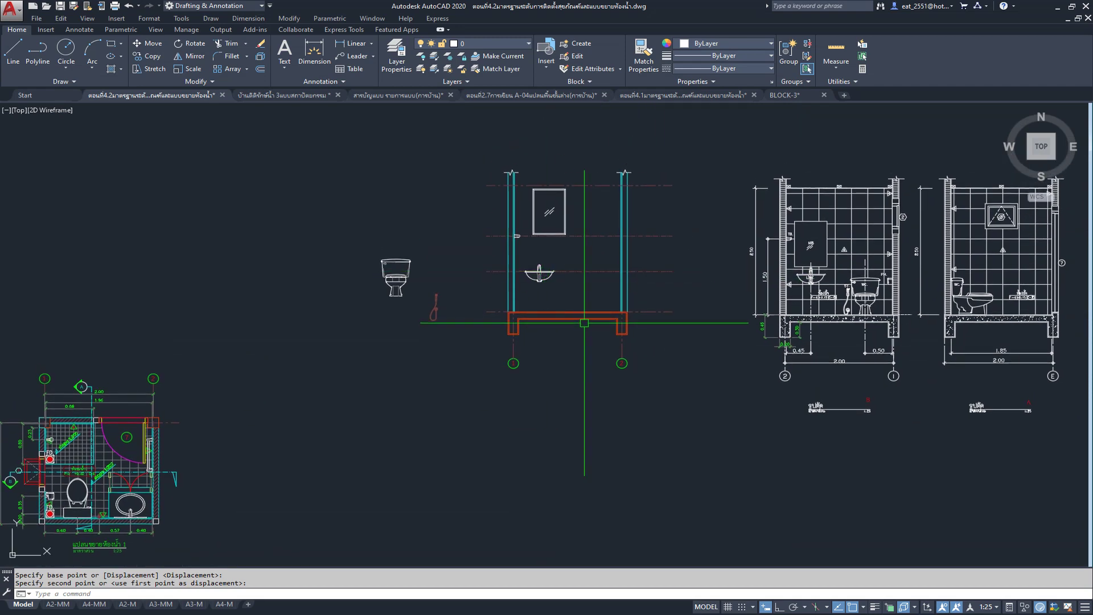
scroll(798, 323, up, 3)
scroll(798, 323, up, 2)
scroll(569, 342, down, 6)
middle_drag(392, 372, 464, 372)
scroll(464, 372, up, 4)
scroll(503, 345, up, 4)
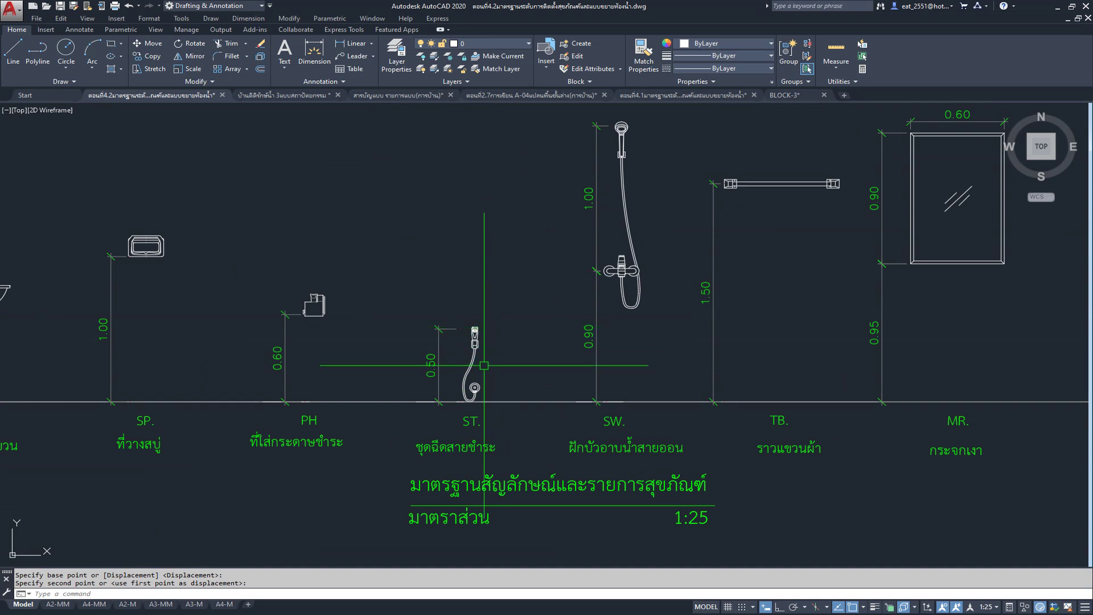
scroll(484, 364, up, 3)
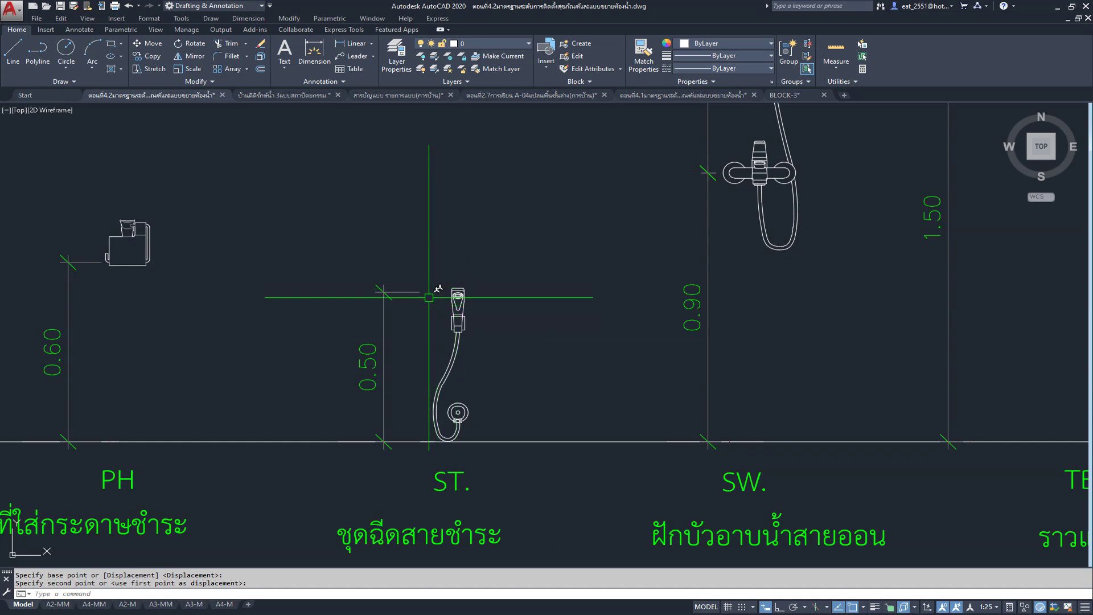
Step: Abandon the unfinished move and clear the current selection
scroll(429, 297, down, 3)
scroll(410, 325, up, 3)
right_click(454, 328)
click(501, 349)
scroll(397, 244, down, 2)
key(Escape)
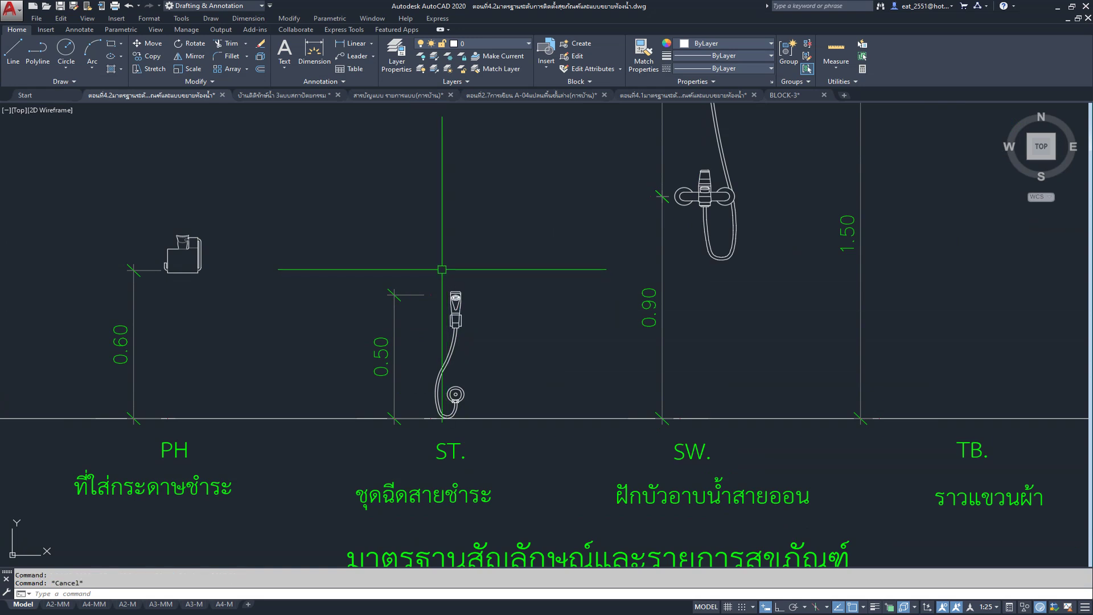
Step: Move the ST spray hose from its head onto the 0.50 height mark
click(430, 262)
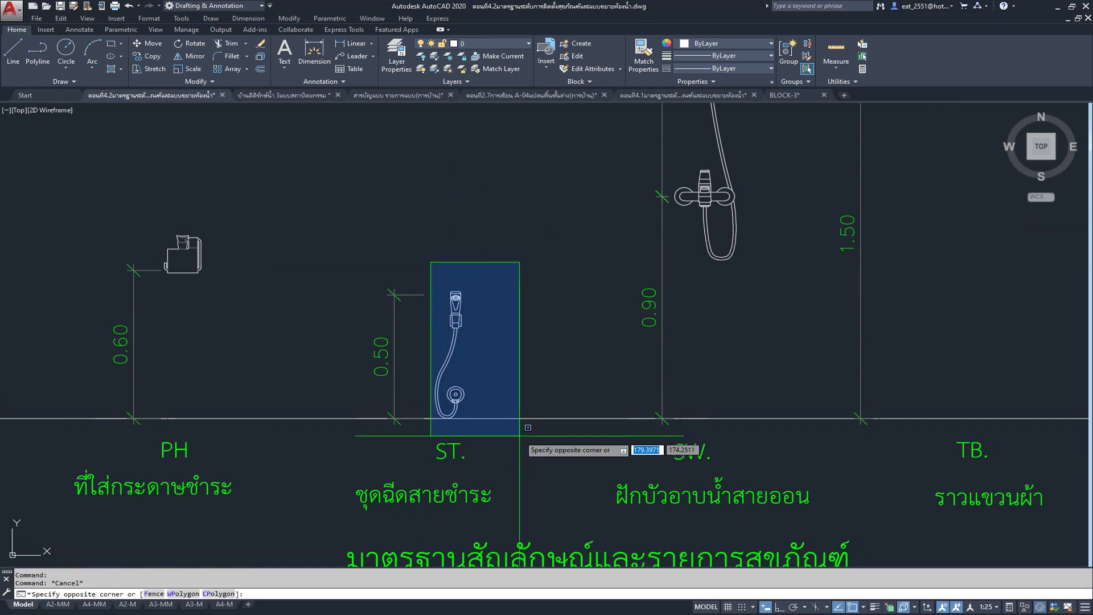
click(524, 419)
key(Escape)
click(149, 43)
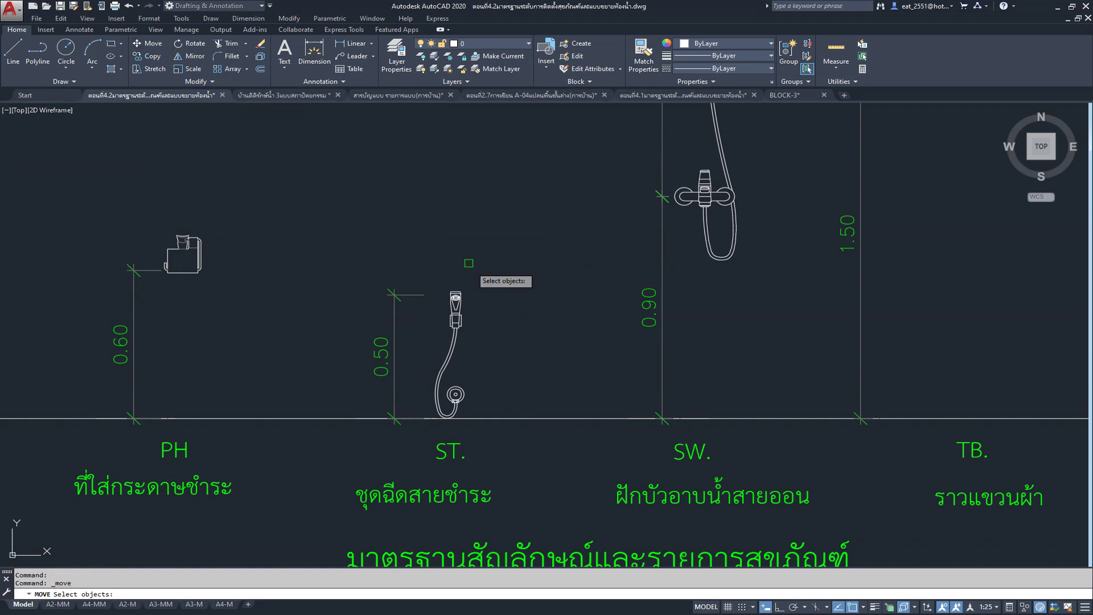
scroll(463, 324, up, 5)
click(447, 317)
key(Return)
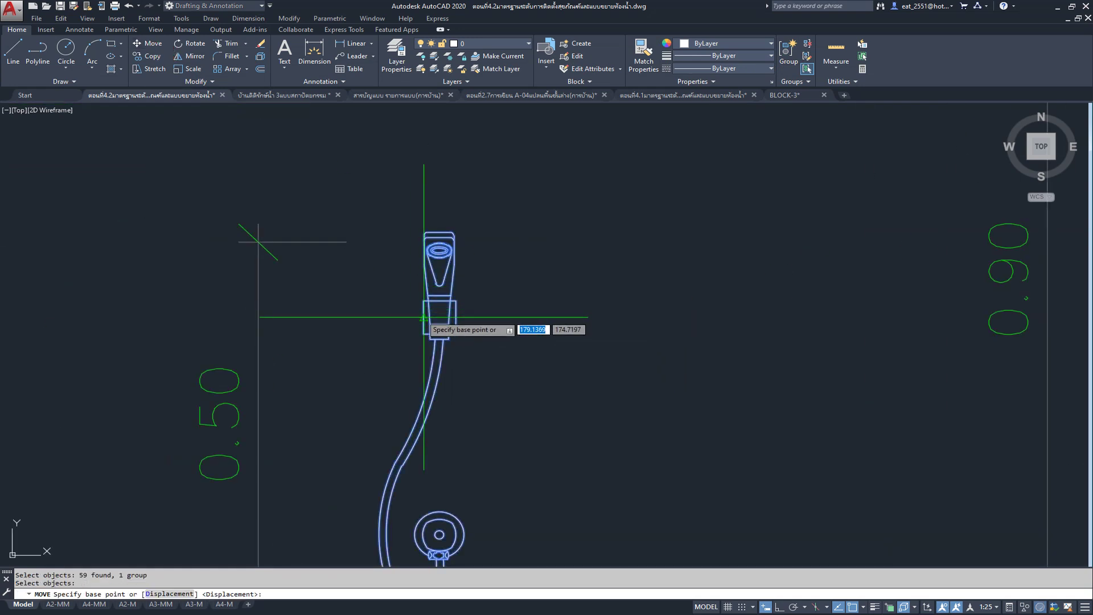
click(423, 317)
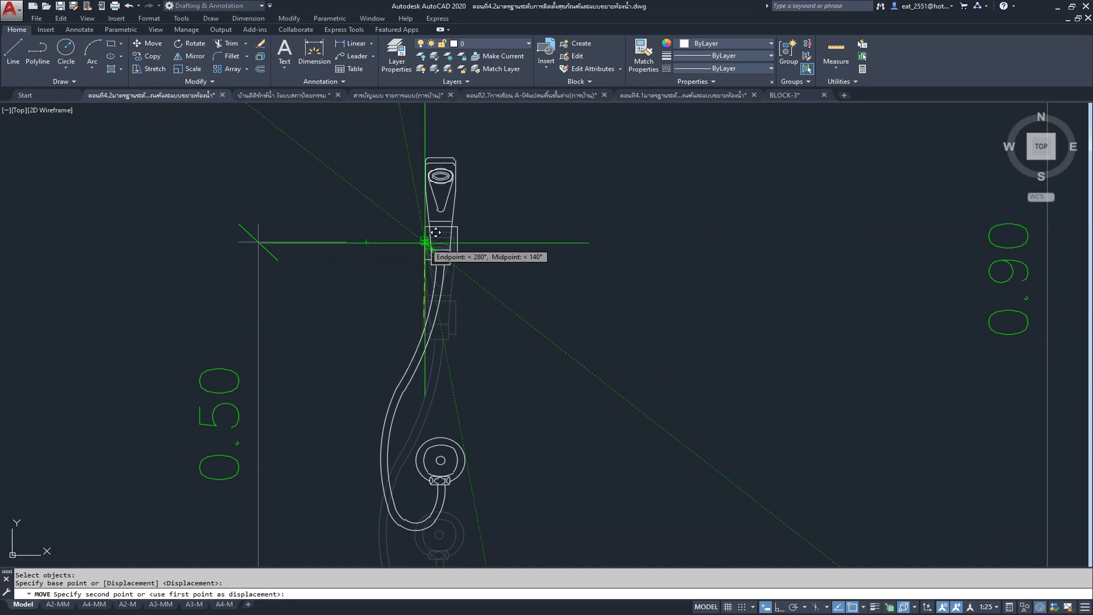
click(436, 232)
scroll(436, 233, down, 3)
scroll(455, 285, down, 3)
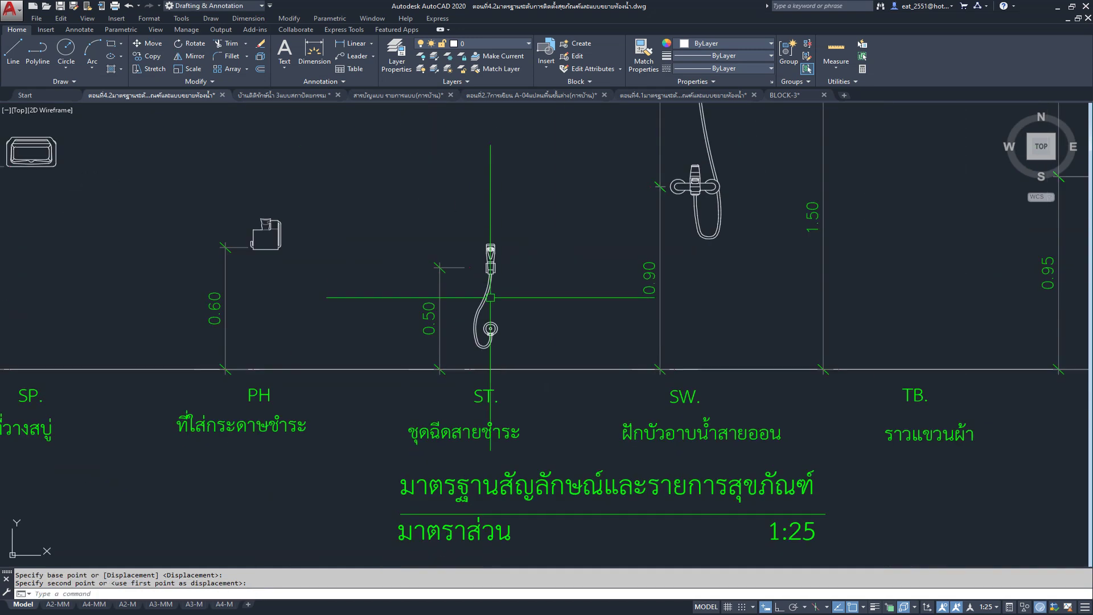
Step: Pan back to the section elevations and pick a point on the left wall
middle_drag(487, 362, 487, 425)
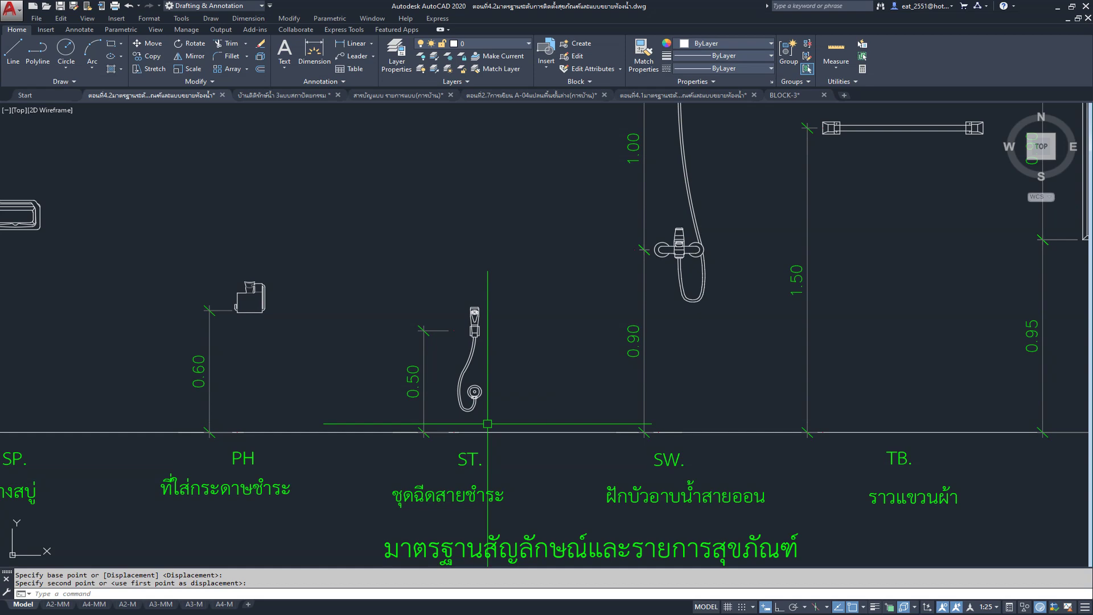
scroll(390, 414, down, 4)
middle_drag(671, 381, 597, 395)
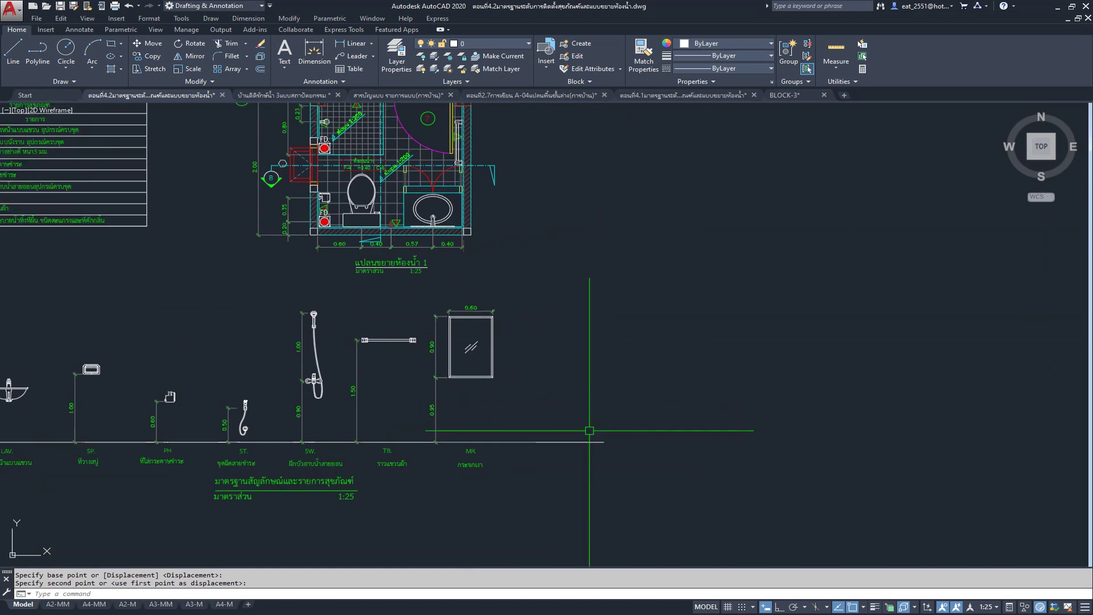
scroll(497, 398, down, 4)
scroll(649, 267, up, 5)
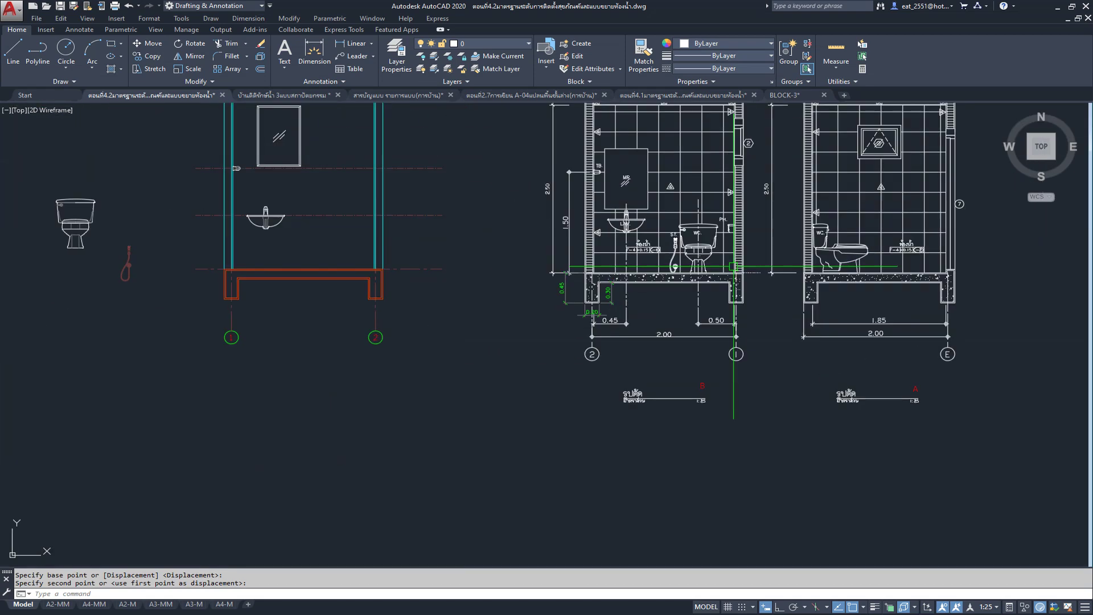
middle_drag(654, 241, 898, 298)
scroll(752, 284, up, 2)
scroll(518, 334, up, 3)
scroll(518, 334, up, 2)
middle_drag(827, 315, 415, 354)
click(415, 363)
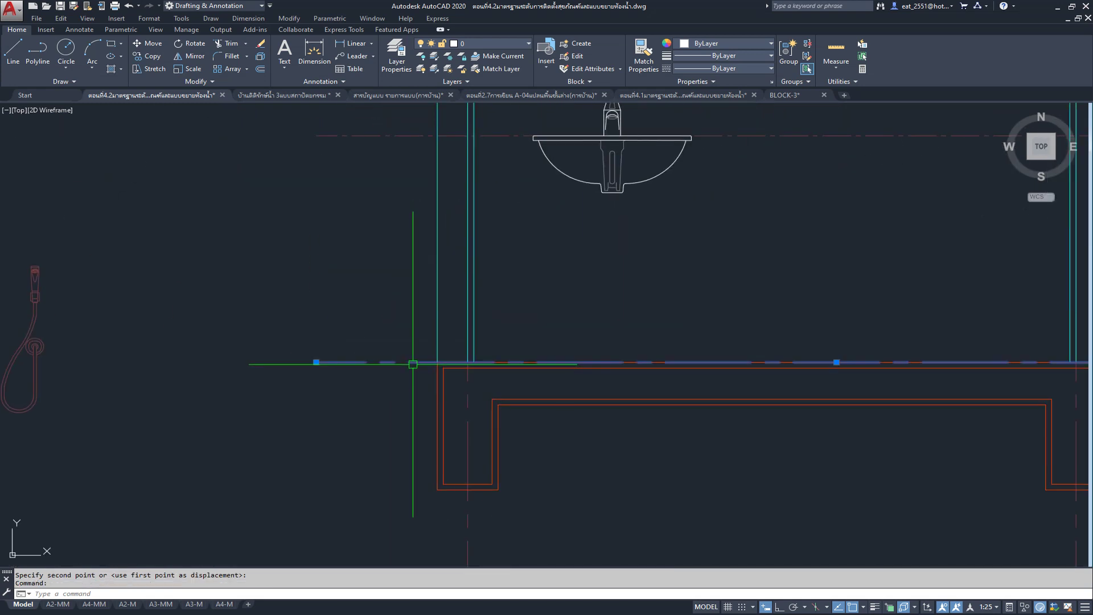
Step: Try a 0.5 offset of the red dashed line, then cancel it
click(262, 69)
key(Escape)
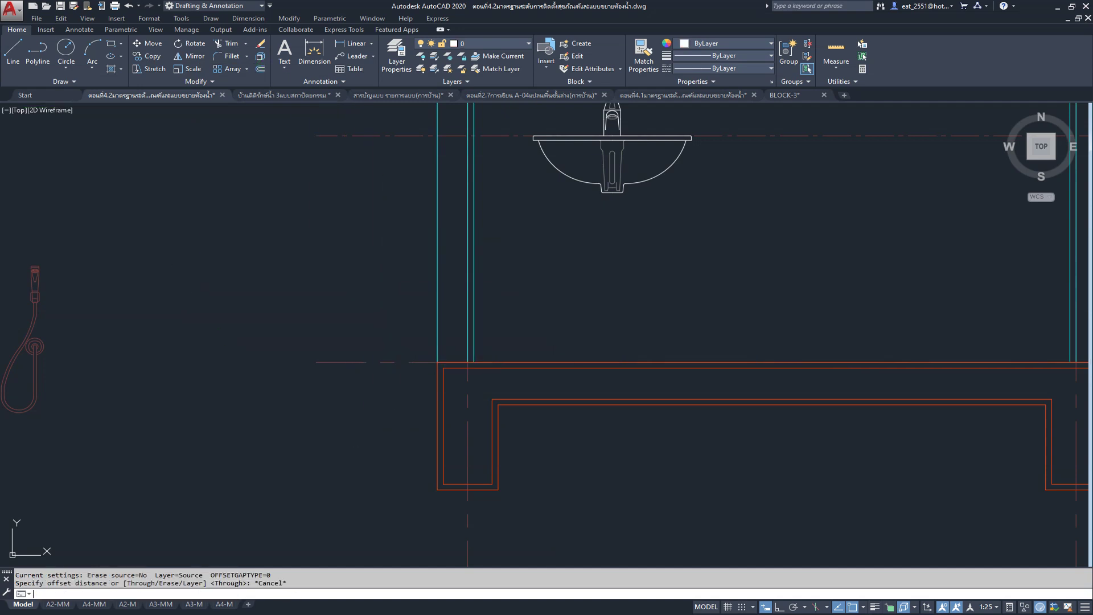
key(Return)
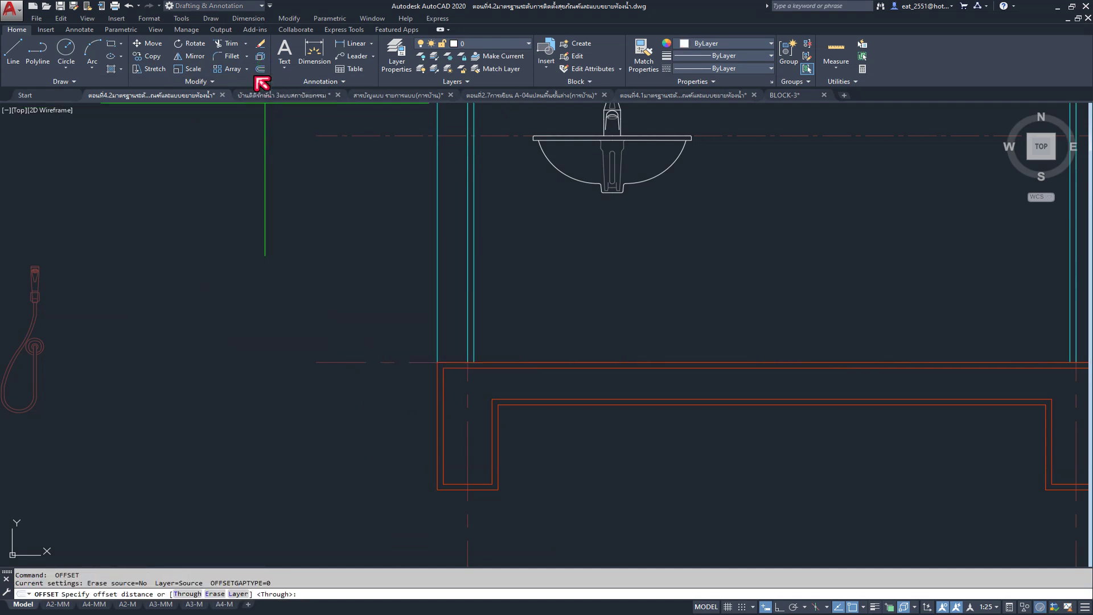
click(261, 68)
key(Return)
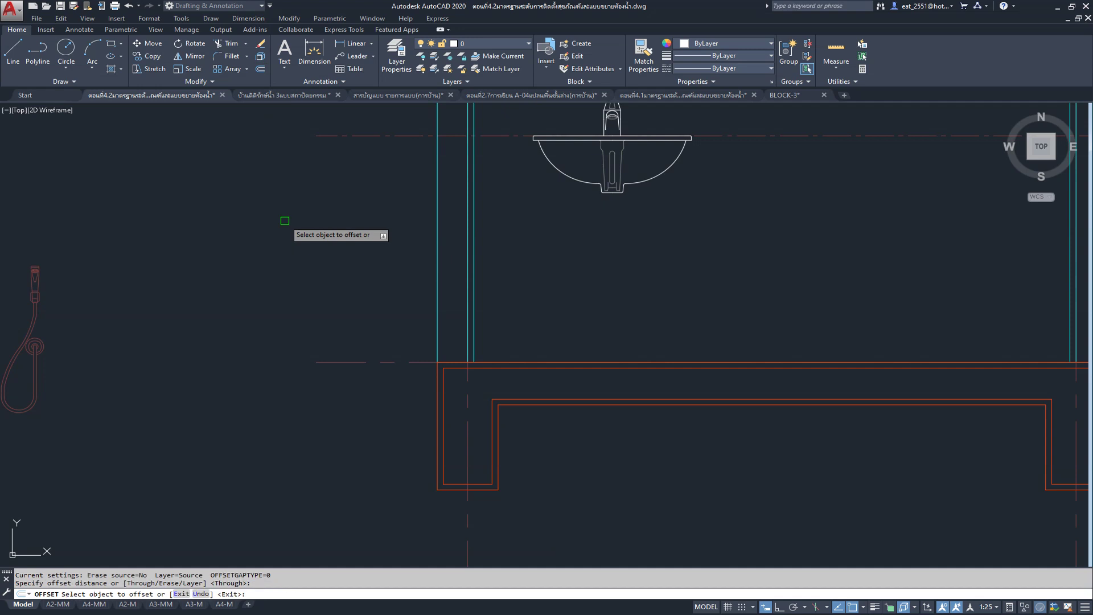
click(342, 362)
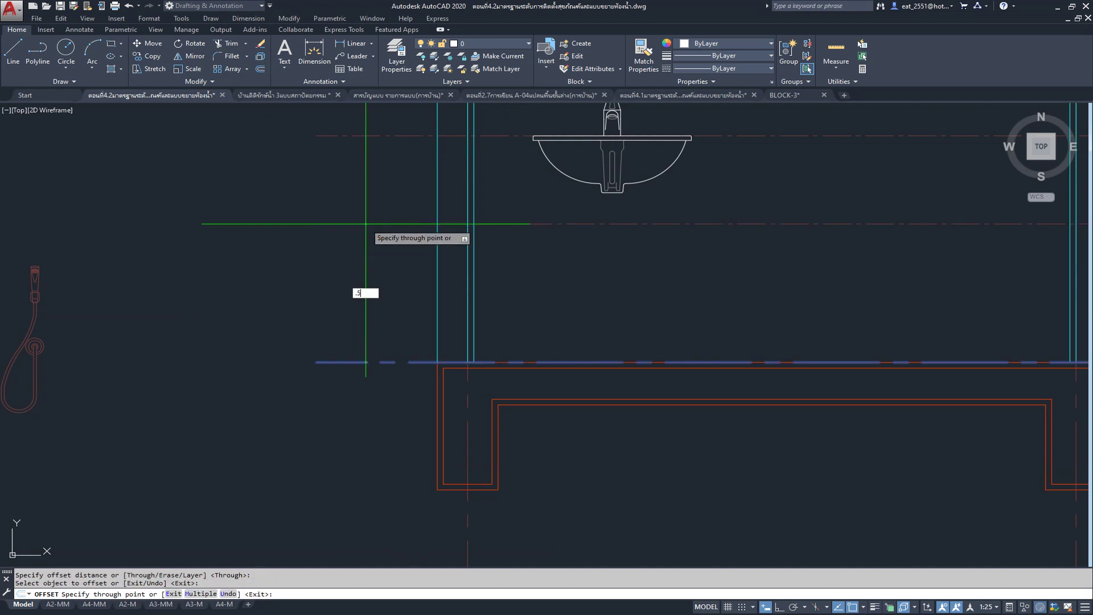
key(Return)
key(Escape)
Step: Move the spray hose block into the elevation beside the lavatory
scroll(365, 260, down, 5)
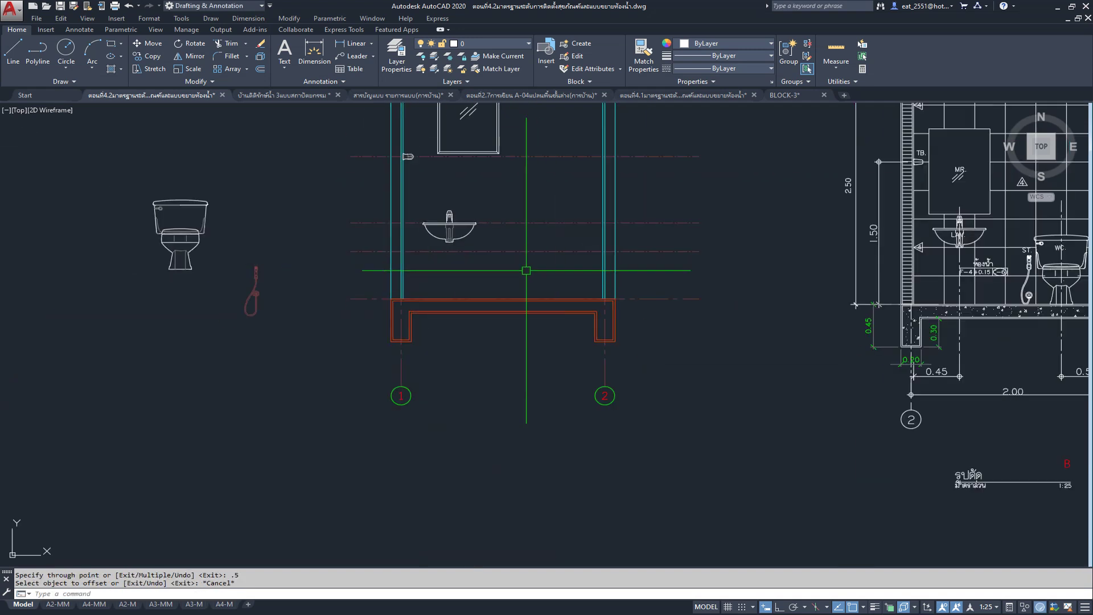
scroll(205, 308, up, 4)
click(370, 207)
click(274, 377)
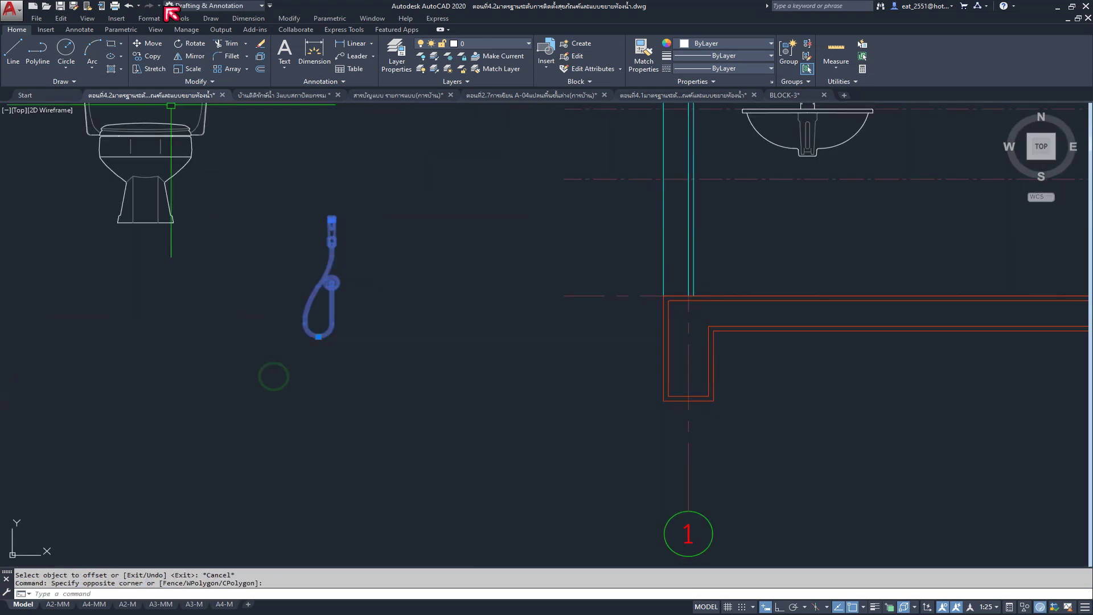
click(152, 43)
scroll(536, 342, up, 4)
scroll(458, 334, up, 2)
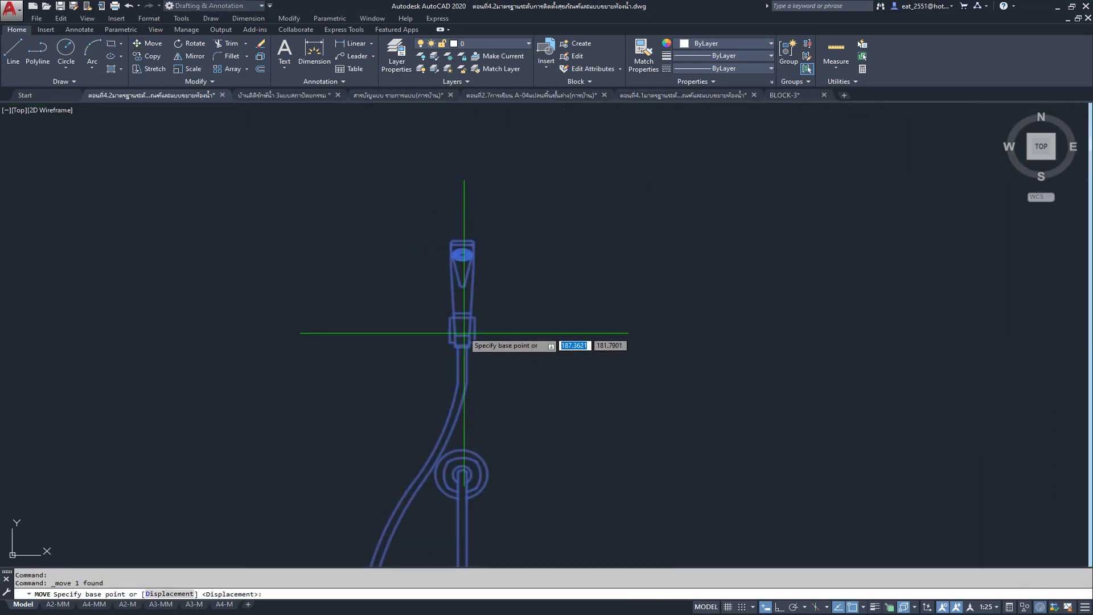
scroll(461, 335, up, 4)
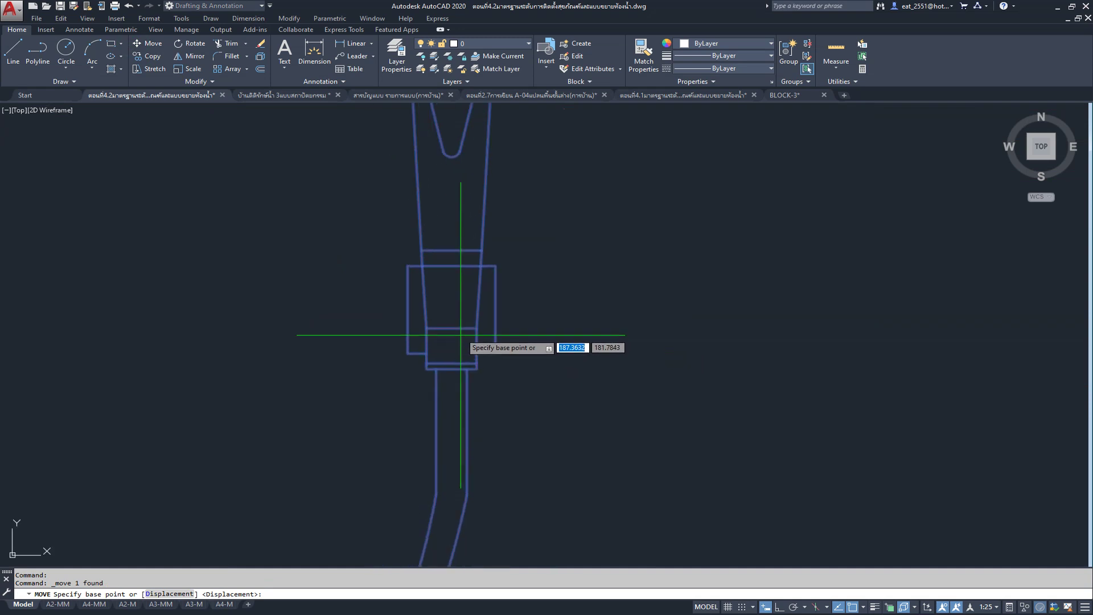
click(451, 306)
scroll(462, 295, down, 5)
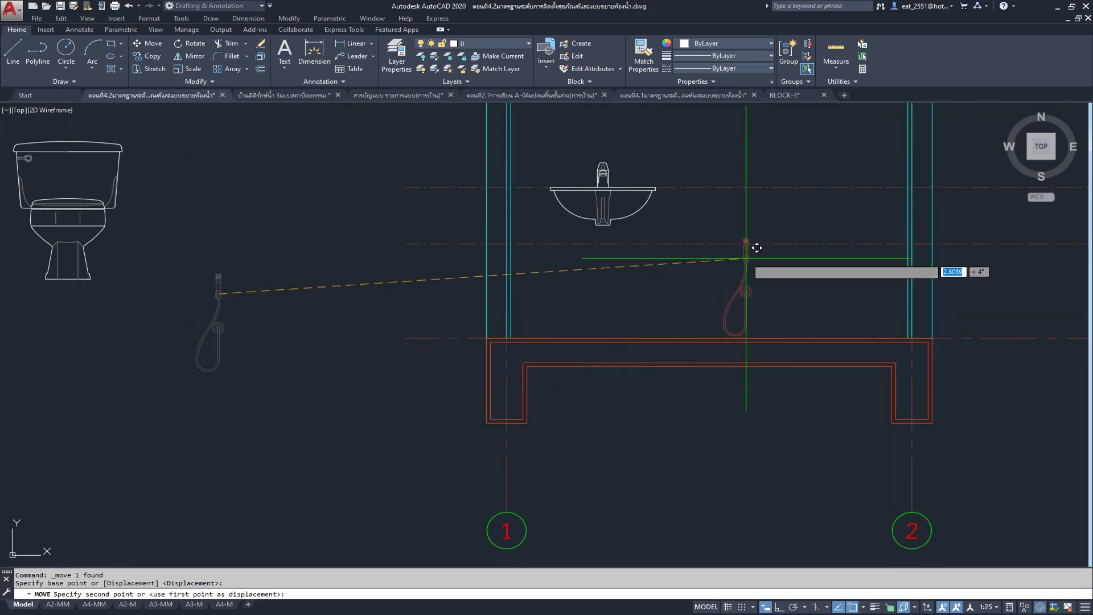
click(752, 243)
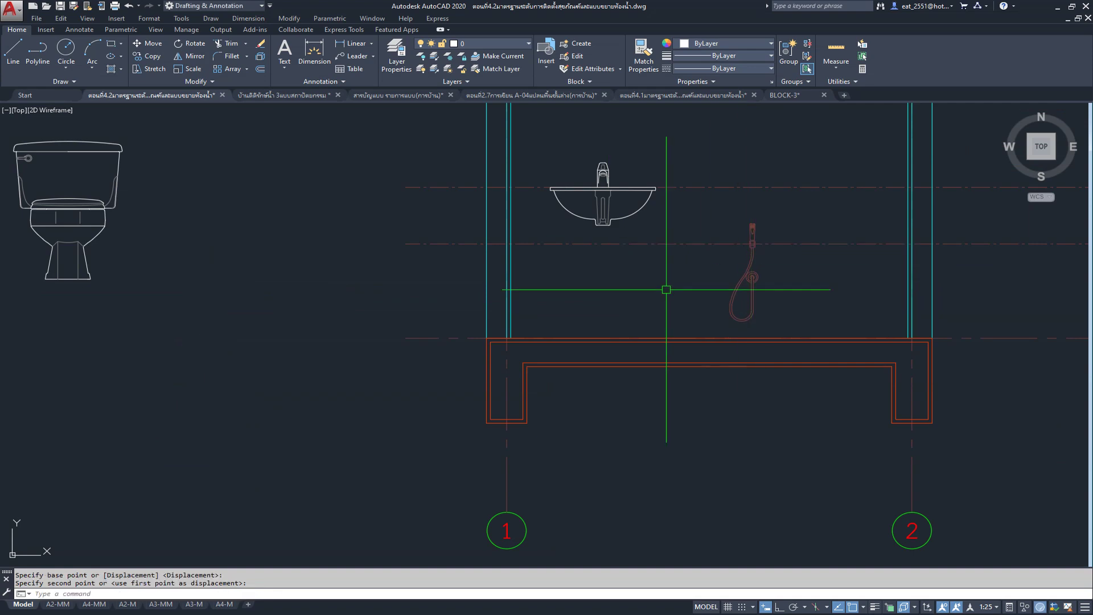
Step: Pan and zoom across the bathroom section elevations to review the placement
mouse_move(716, 303)
middle_down()
mouse_move(557, 396)
mouse_move(322, 353)
middle_up()
scroll(557, 397, down, 3)
scroll(797, 364, up, 3)
scroll(849, 347, up, 3)
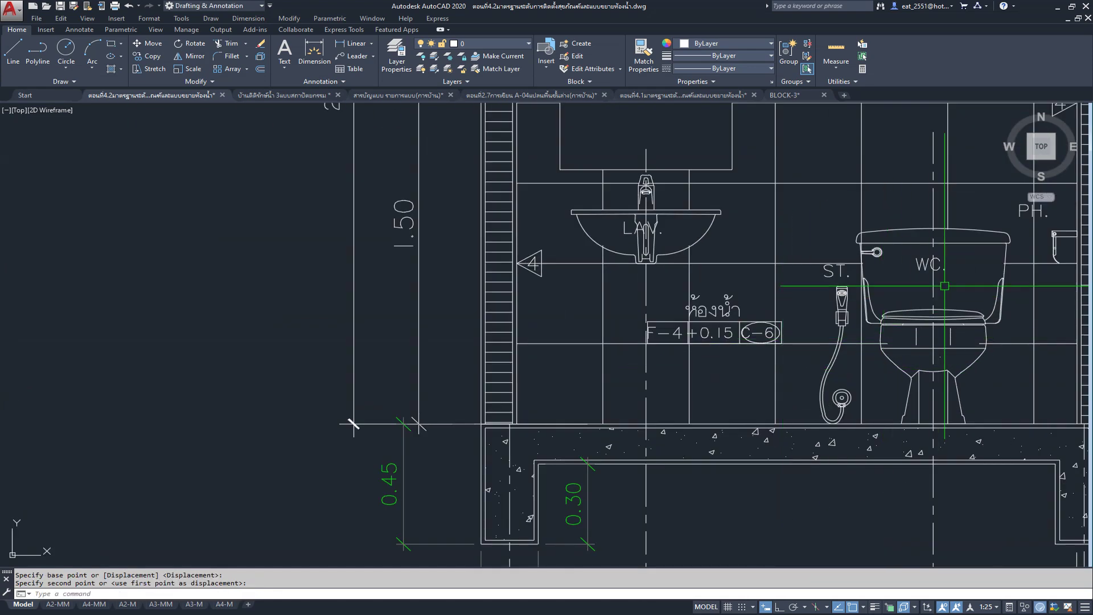
scroll(849, 346, down, 5)
middle_drag(226, 305, 534, 348)
scroll(593, 320, up, 3)
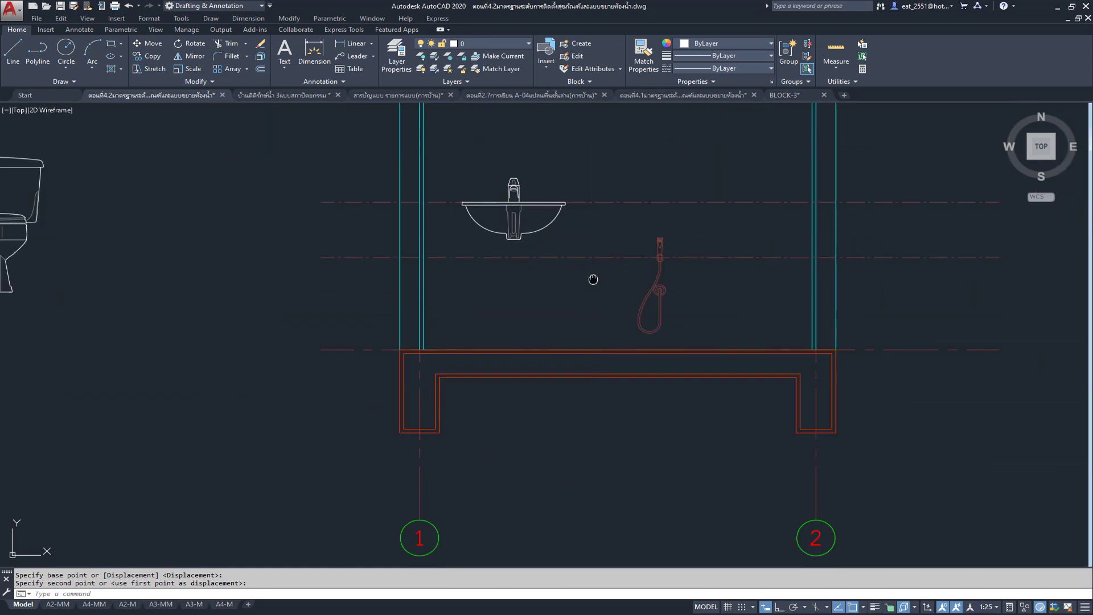
scroll(558, 356, up, 1)
scroll(462, 322, down, 3)
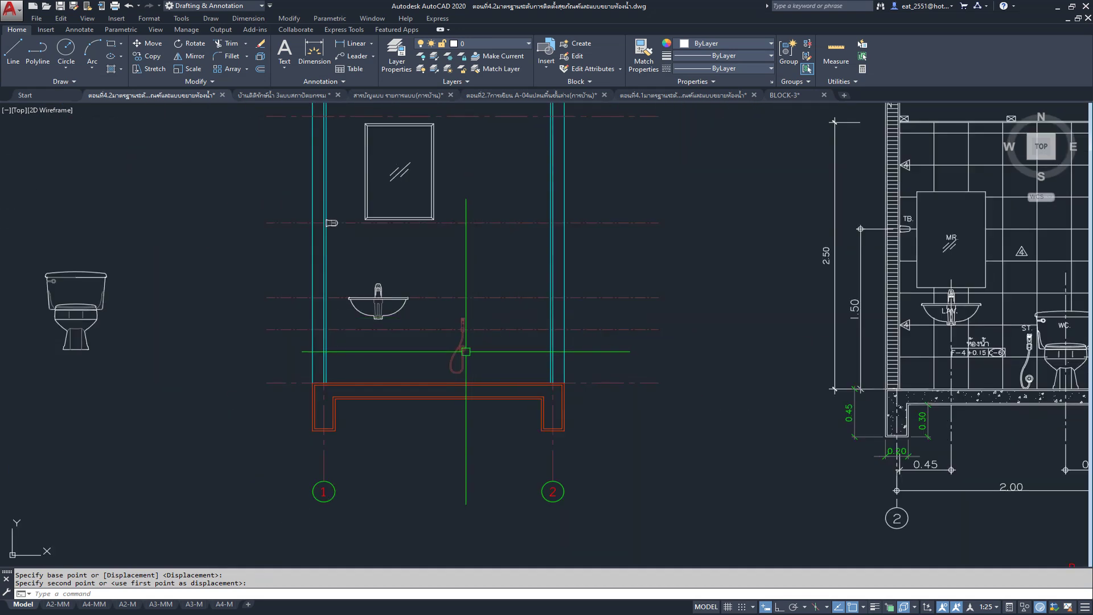
scroll(463, 354, up, 4)
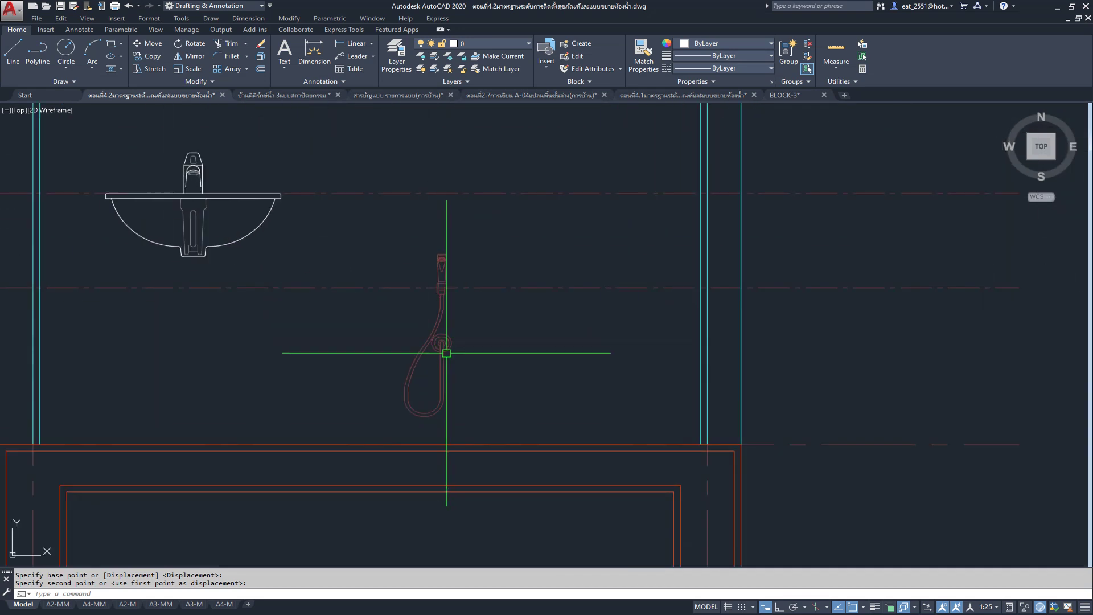
scroll(446, 352, down, 5)
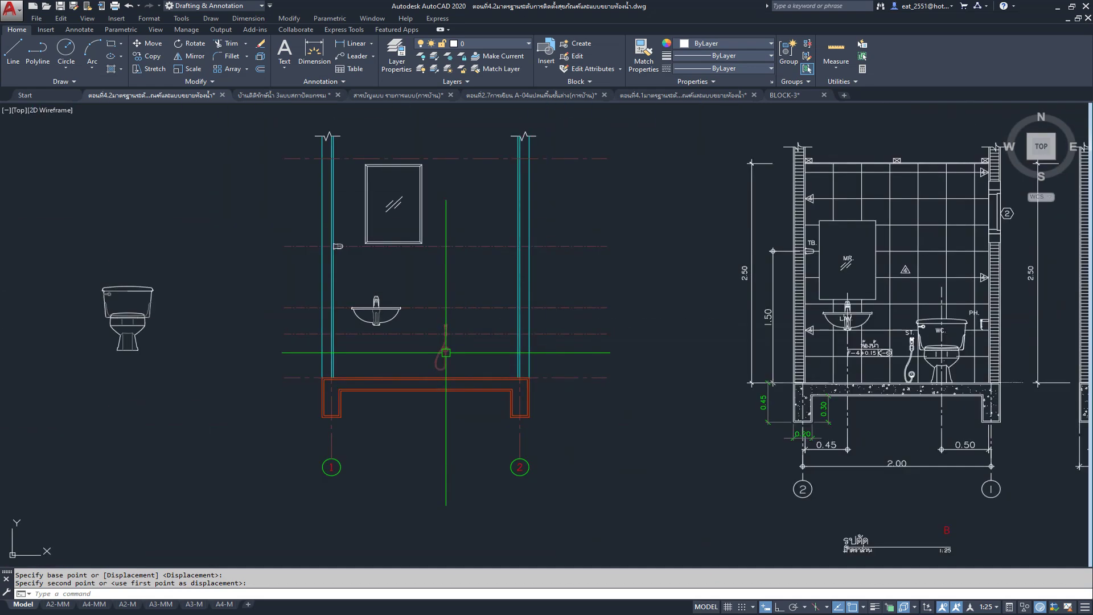
scroll(449, 347, up, 4)
scroll(527, 269, down, 8)
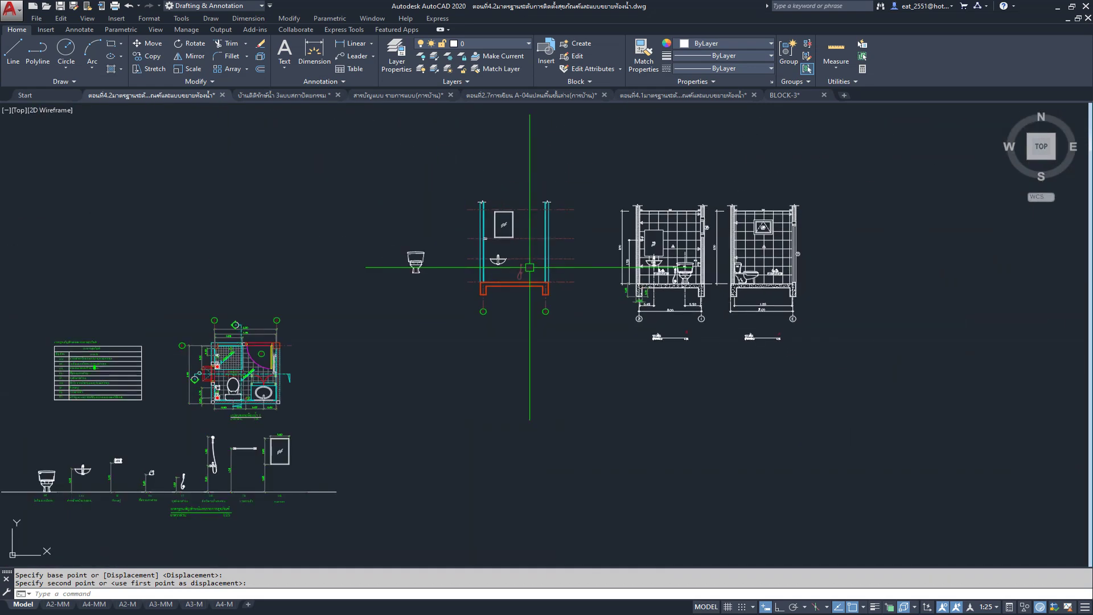
scroll(194, 478, up, 3)
middle_drag(284, 199, 513, 341)
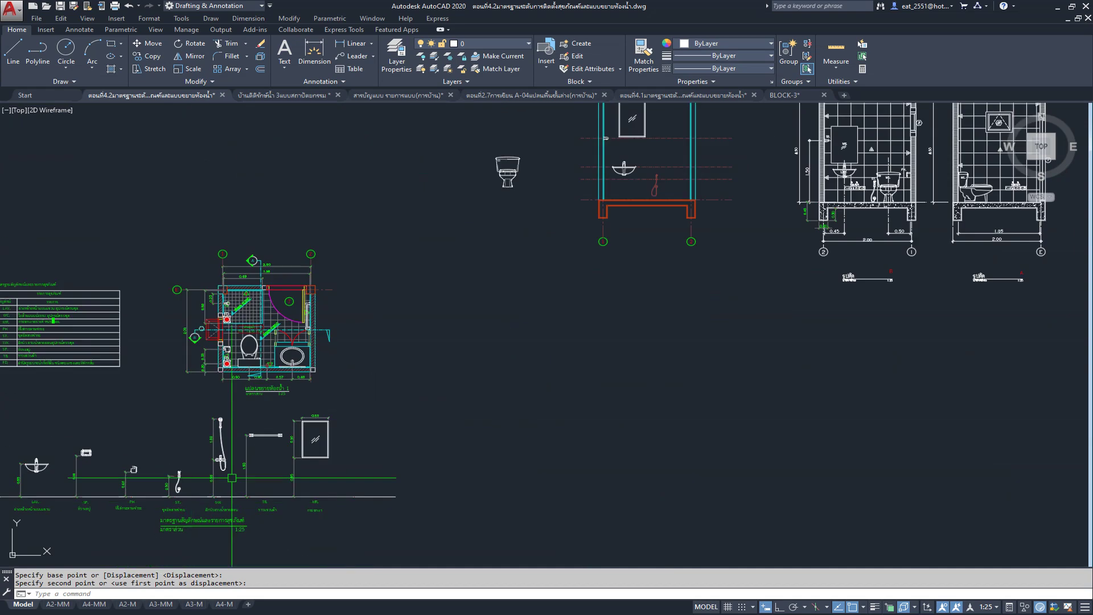
scroll(547, 369, up, 3)
scroll(483, 376, up, 6)
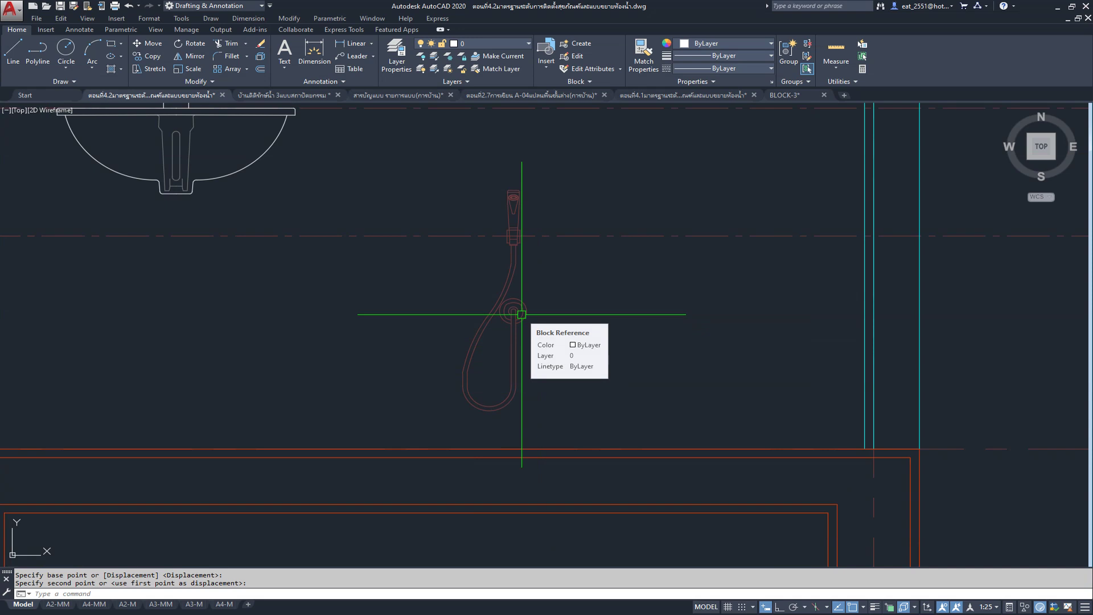
Step: Place a copy of the toilet block in the left section elevation
scroll(521, 315, down, 2)
scroll(496, 276, down, 2)
scroll(498, 279, down, 2)
middle_drag(630, 341, 491, 330)
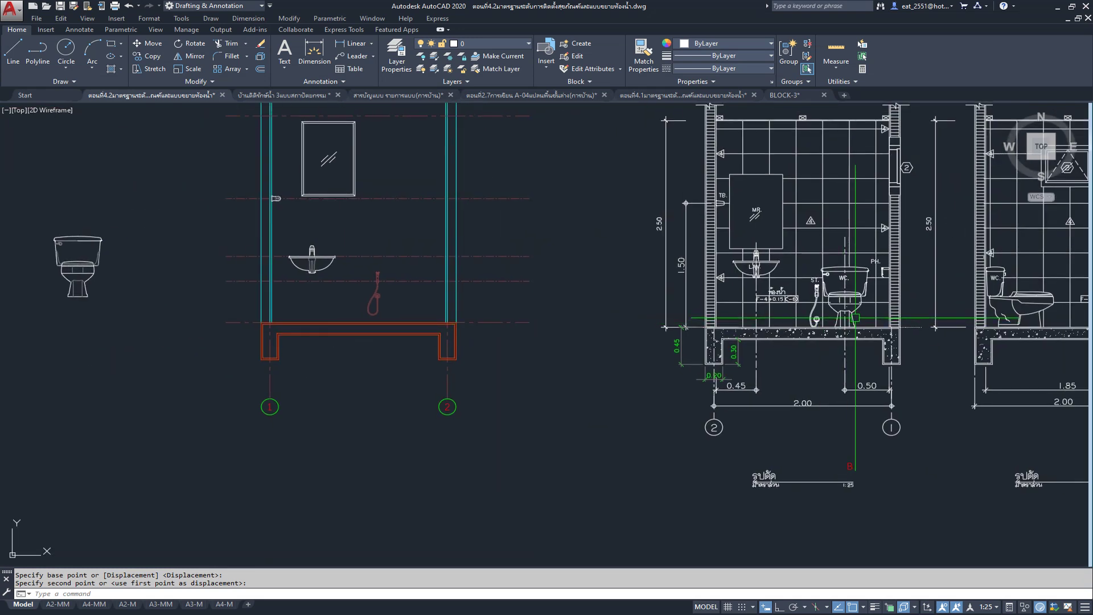
scroll(855, 318, up, 2)
middle_drag(111, 324, 456, 317)
mouse_move(380, 317)
middle_down()
mouse_move(241, 339)
mouse_move(610, 330)
middle_up()
scroll(541, 315, up, 2)
click(540, 307)
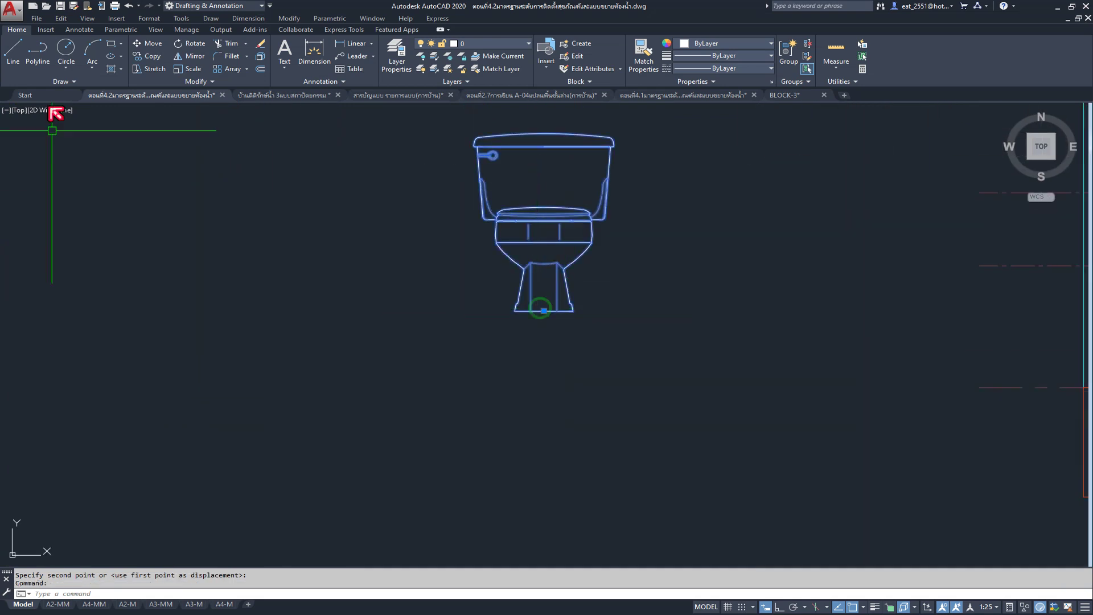
Step: Move the toilet copy by its base onto the floor line beside the spray hose
click(145, 45)
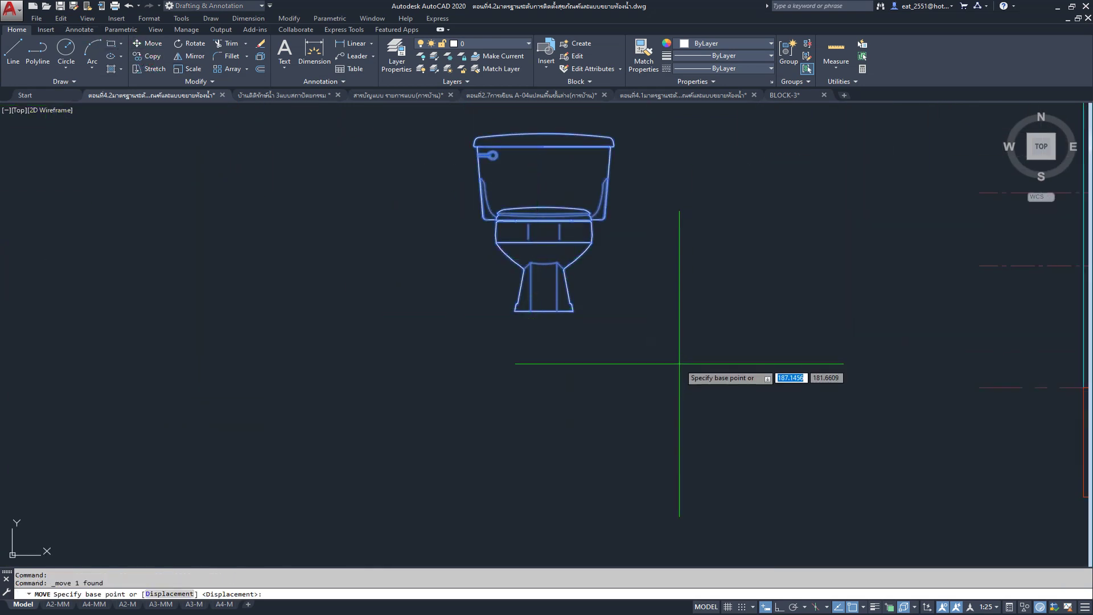
click(544, 311)
scroll(277, 271, down, 3)
scroll(364, 285, up, 2)
scroll(444, 276, up, 3)
click(470, 279)
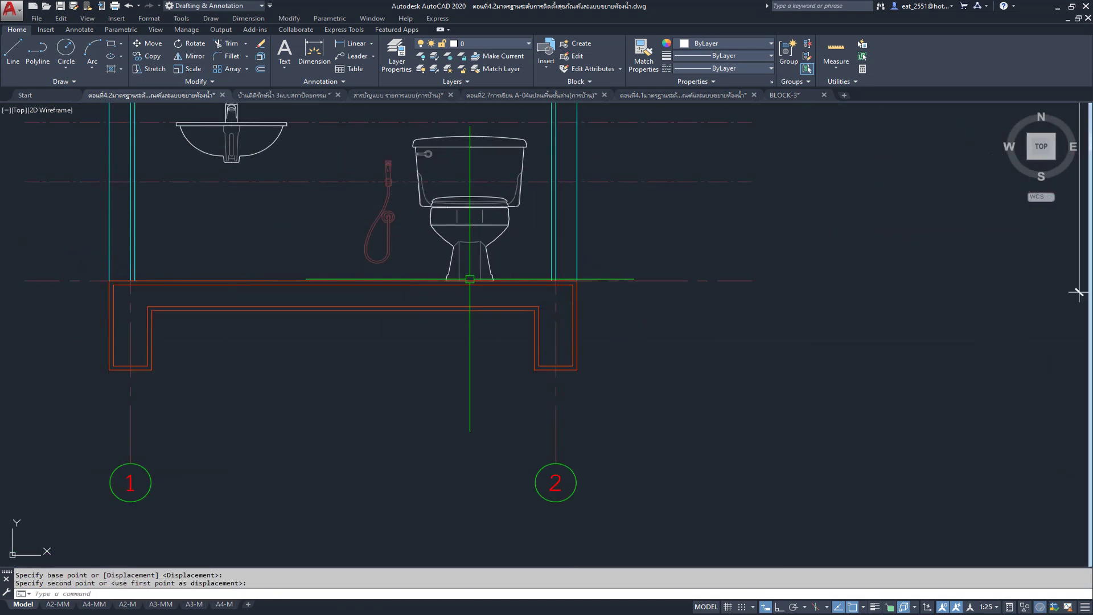
Step: Zoom around the elevation and pan to bring the left elevation into view
scroll(432, 216, up, 2)
scroll(517, 264, down, 3)
scroll(524, 264, down, 3)
scroll(876, 228, up, 1)
scroll(843, 171, up, 2)
scroll(815, 162, up, 1)
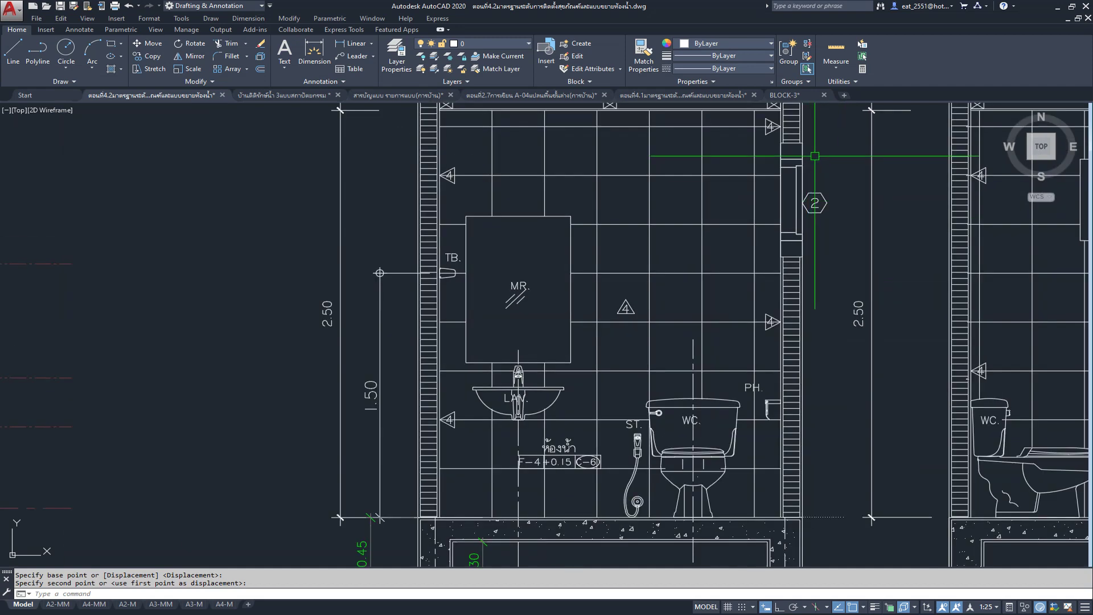
scroll(815, 156, down, 3)
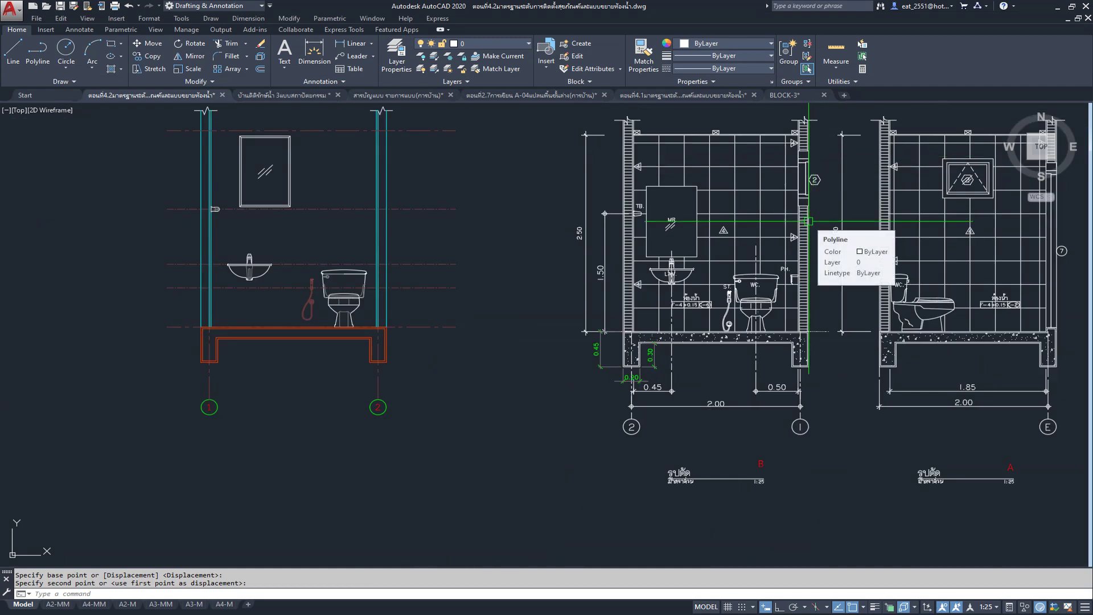
scroll(805, 171, up, 3)
scroll(797, 193, up, 4)
scroll(802, 195, down, 2)
scroll(803, 195, down, 3)
scroll(802, 191, down, 2)
scroll(802, 185, down, 1)
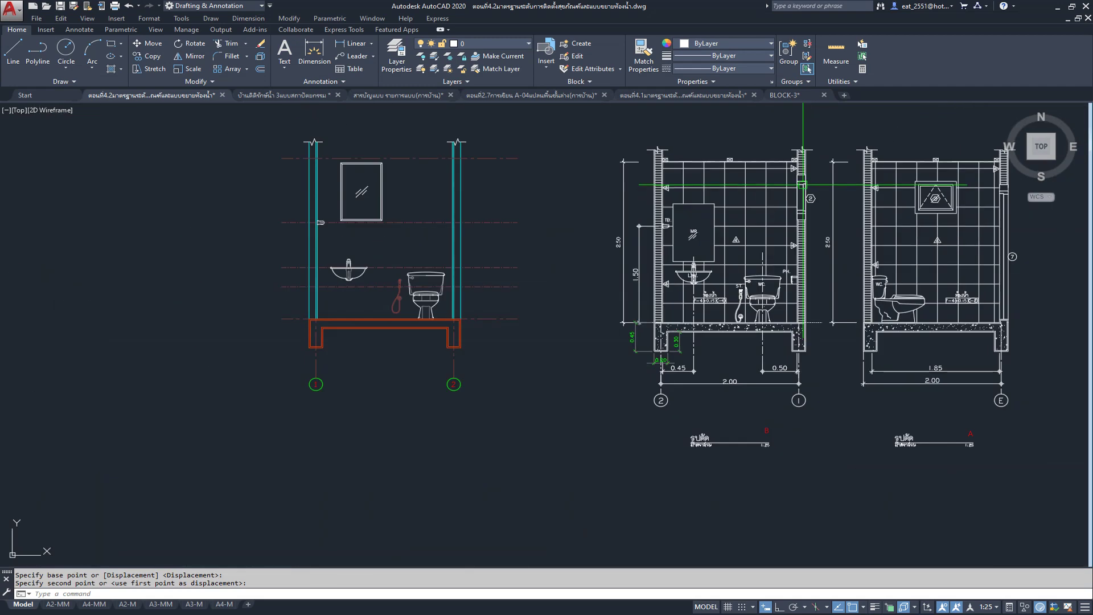
scroll(807, 170, up, 2)
scroll(802, 171, up, 3)
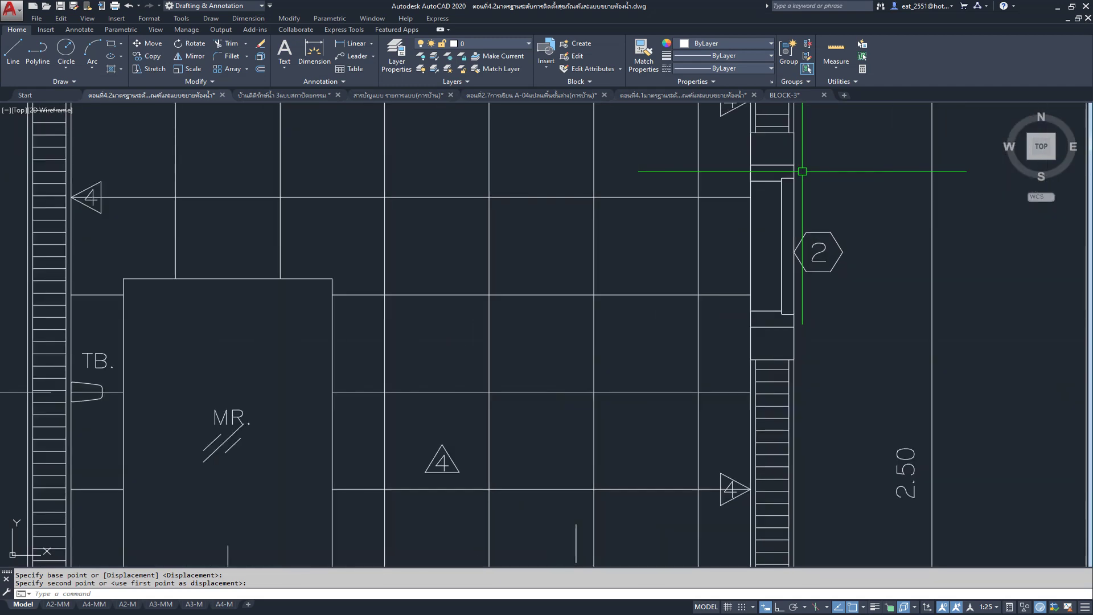
scroll(803, 171, down, 2)
scroll(788, 183, down, 2)
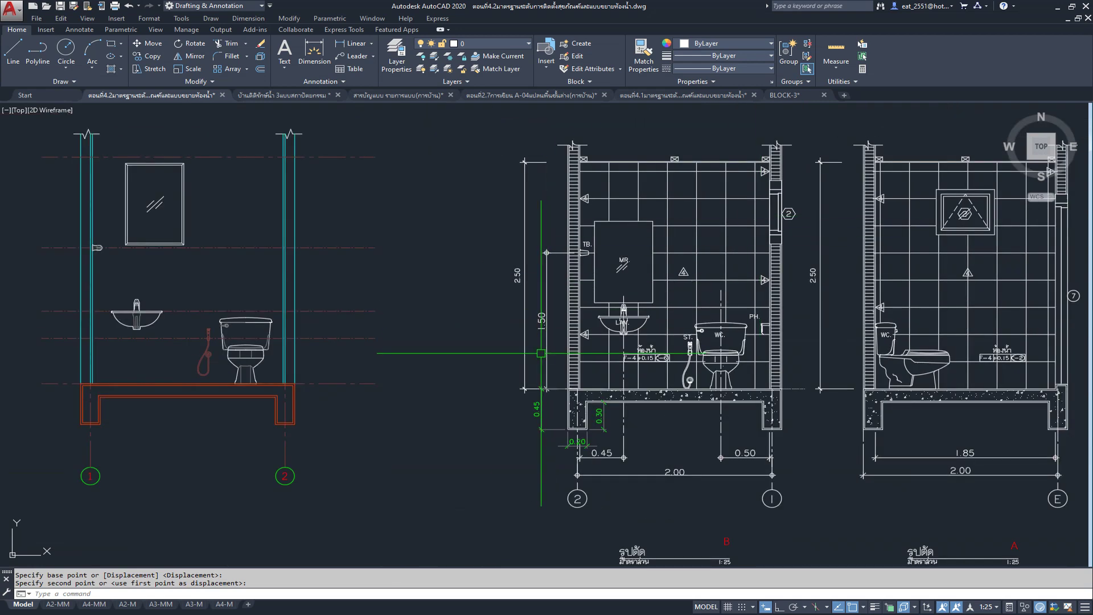
scroll(810, 229, up, 4)
scroll(810, 229, up, 1)
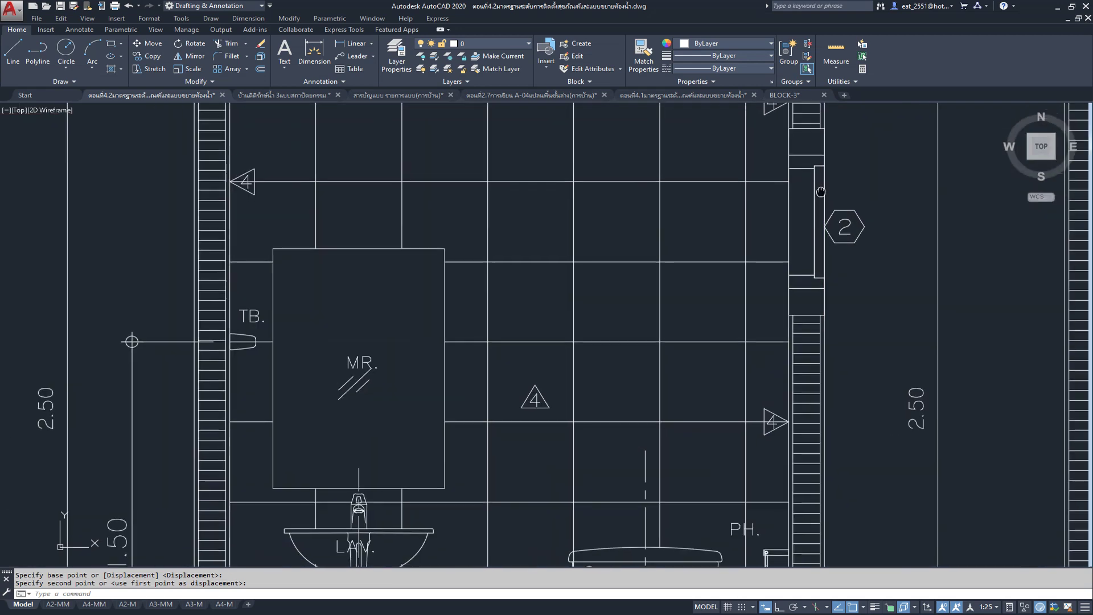
scroll(807, 251, down, 1)
scroll(807, 240, down, 1)
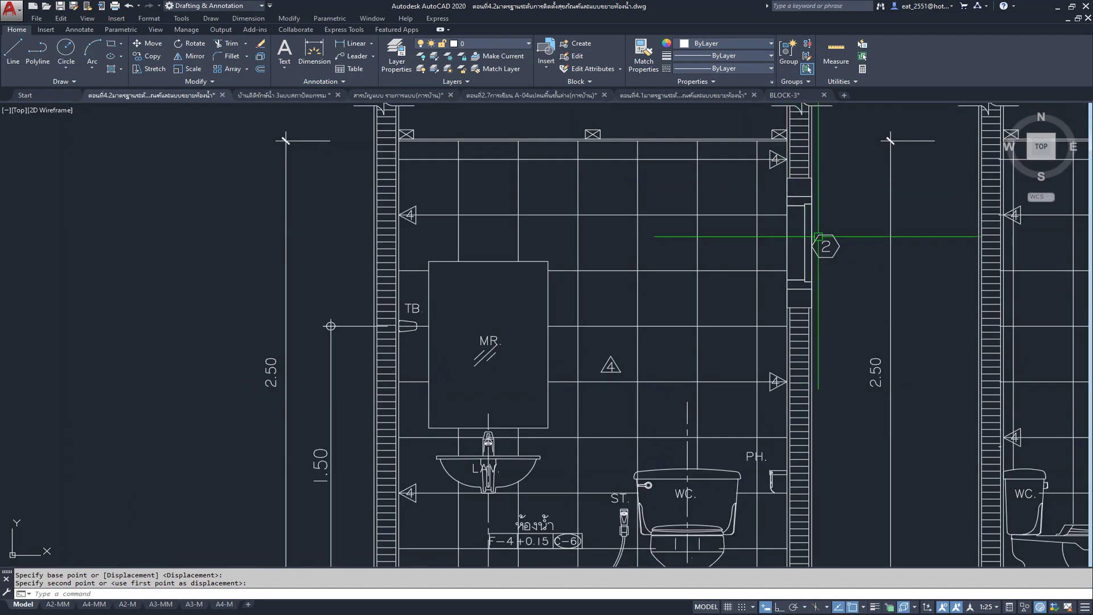
scroll(777, 213, down, 4)
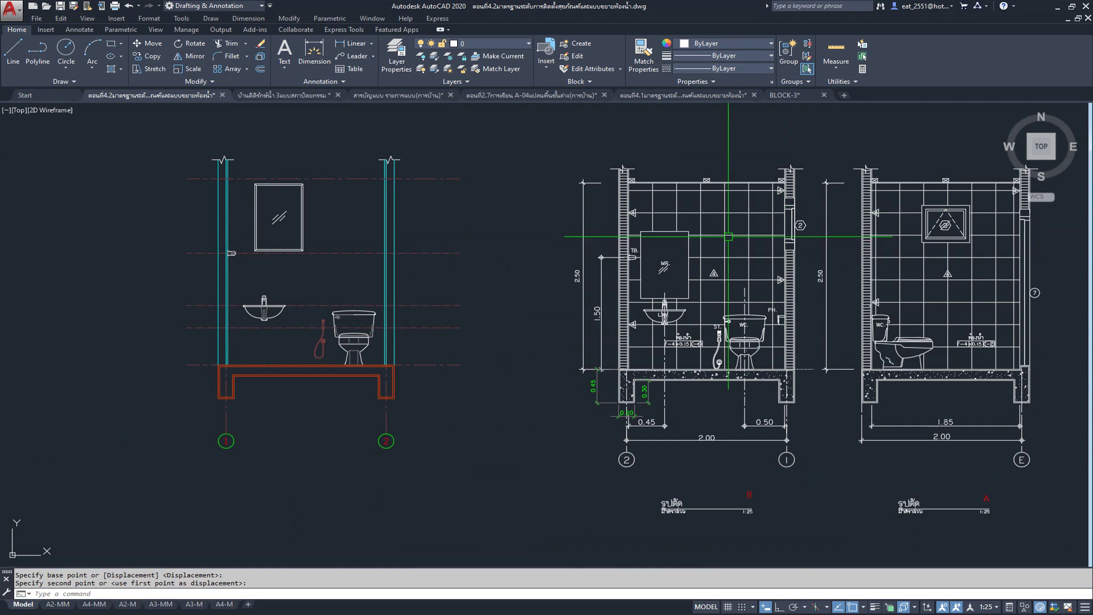
middle_drag(259, 326, 342, 333)
scroll(291, 325, up, 4)
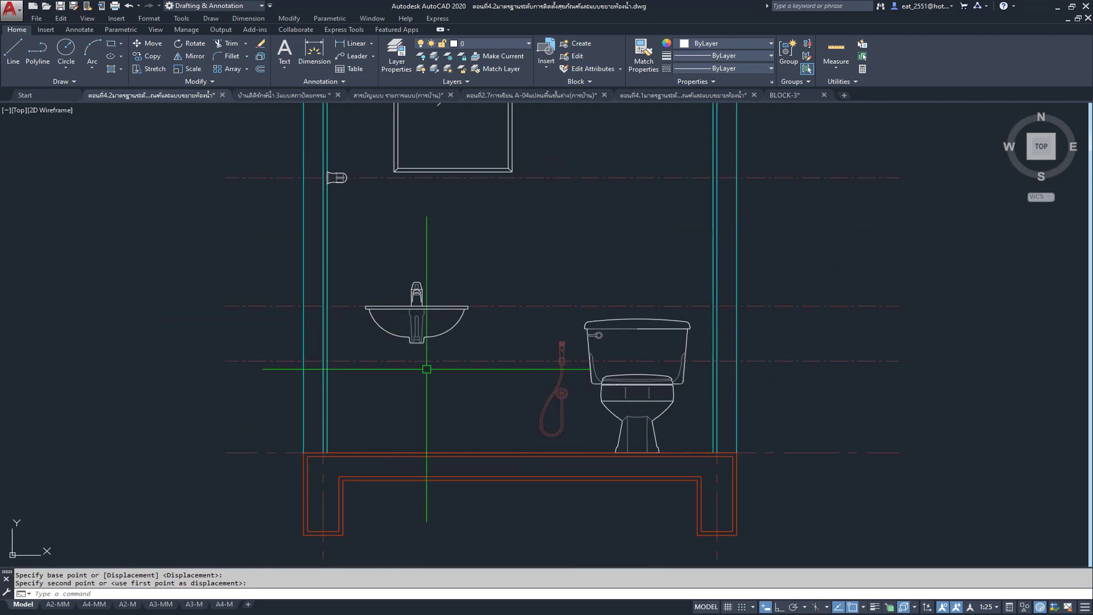
scroll(441, 326, down, 3)
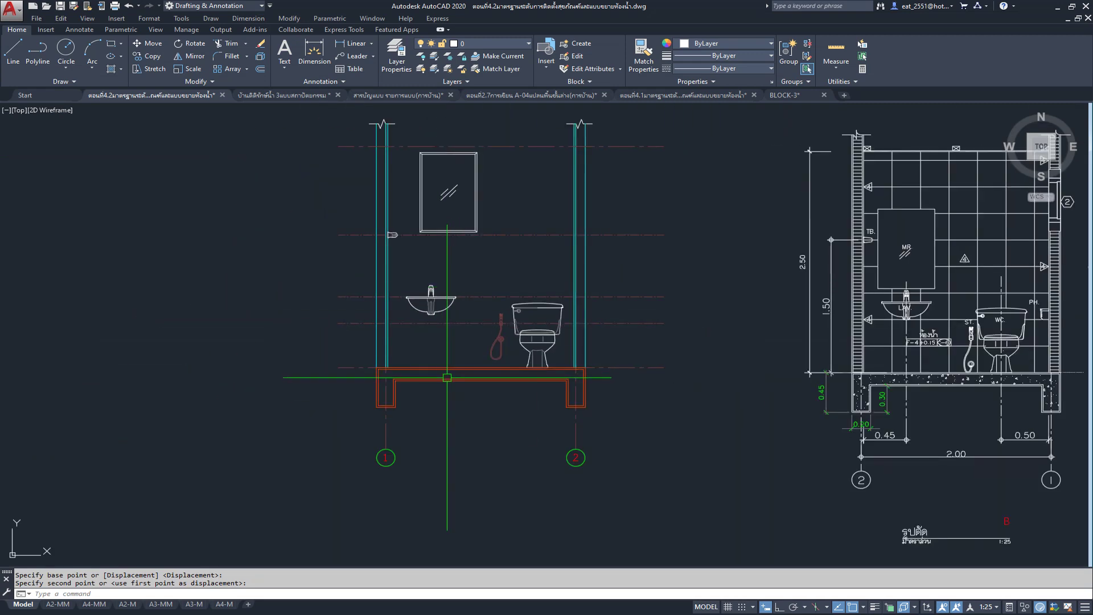
scroll(467, 281, down, 2)
scroll(718, 374, up, 5)
Step: Cancel the unfinished copy of the bathroom fixtures
scroll(717, 374, up, 1)
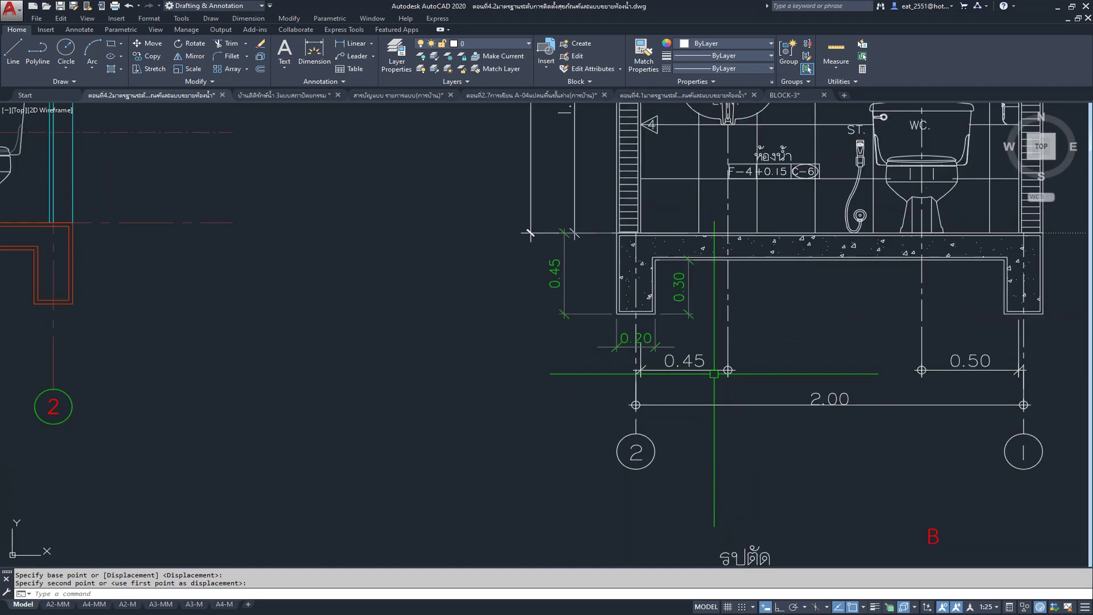
scroll(529, 233, down, 5)
scroll(423, 394, up, 2)
scroll(423, 394, up, 2)
scroll(490, 414, up, 5)
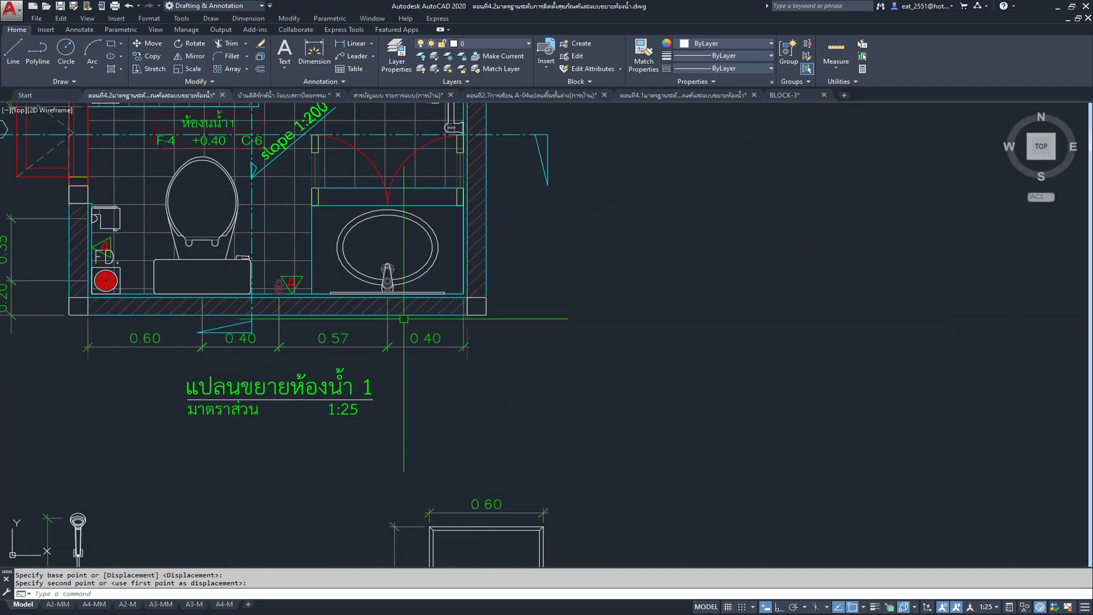
middle_drag(404, 319, 373, 354)
scroll(447, 365, up, 3)
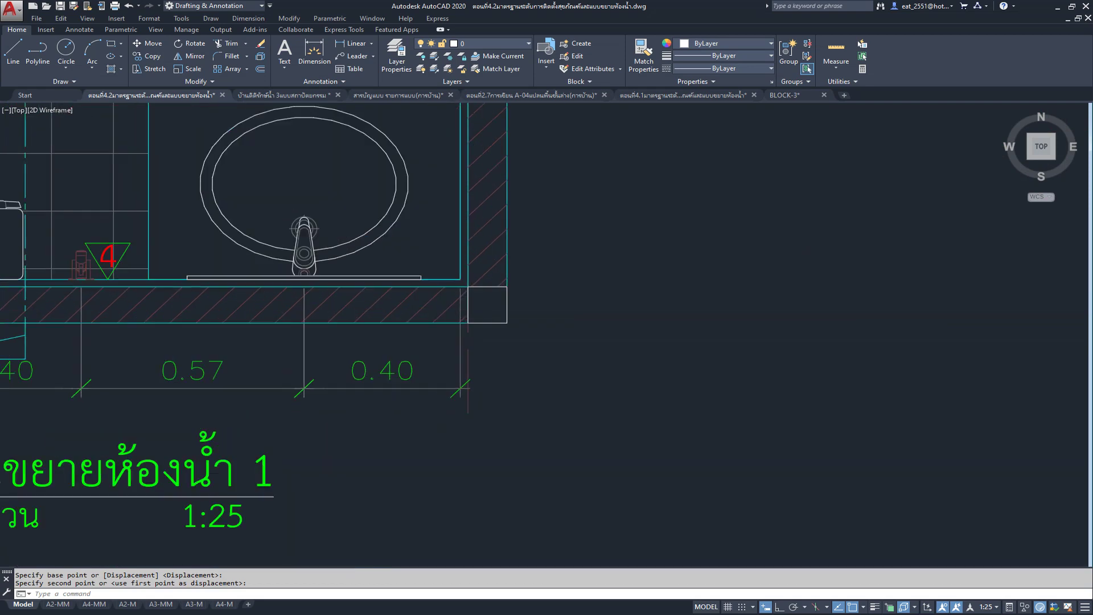
scroll(455, 362, up, 2)
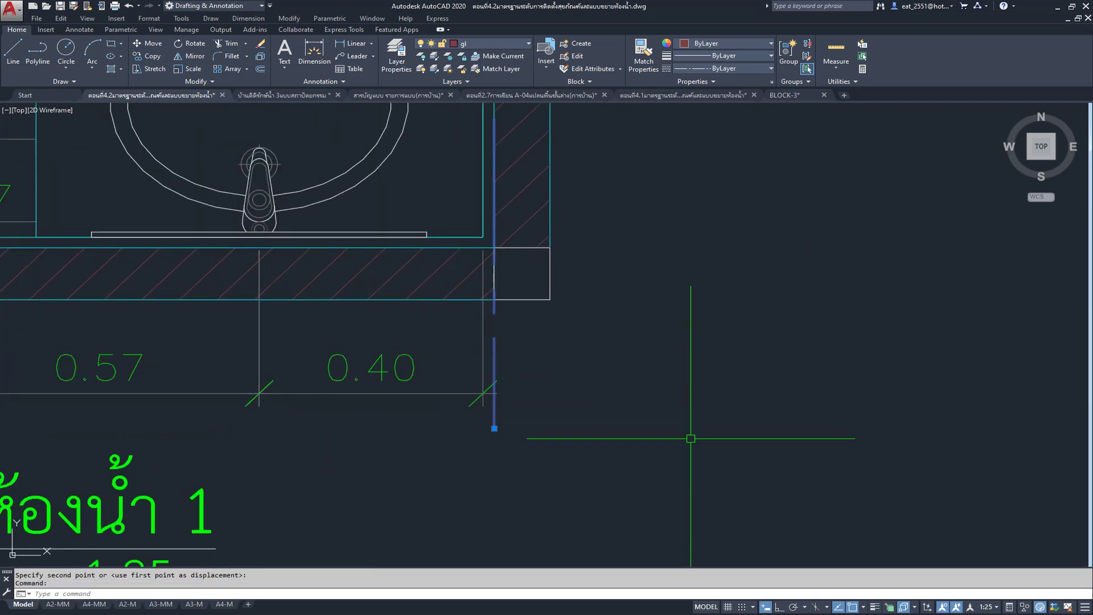
key(Escape)
Step: Dimension 0.46 from the left wall corner to the basin centreline below the slab; select the washbasin
scroll(269, 399, down, 1)
scroll(454, 459, down, 2)
middle_drag(454, 458, 272, 533)
scroll(562, 395, down, 3)
scroll(689, 433, up, 1)
scroll(551, 312, up, 4)
scroll(546, 324, up, 3)
scroll(539, 341, up, 1)
scroll(535, 342, up, 1)
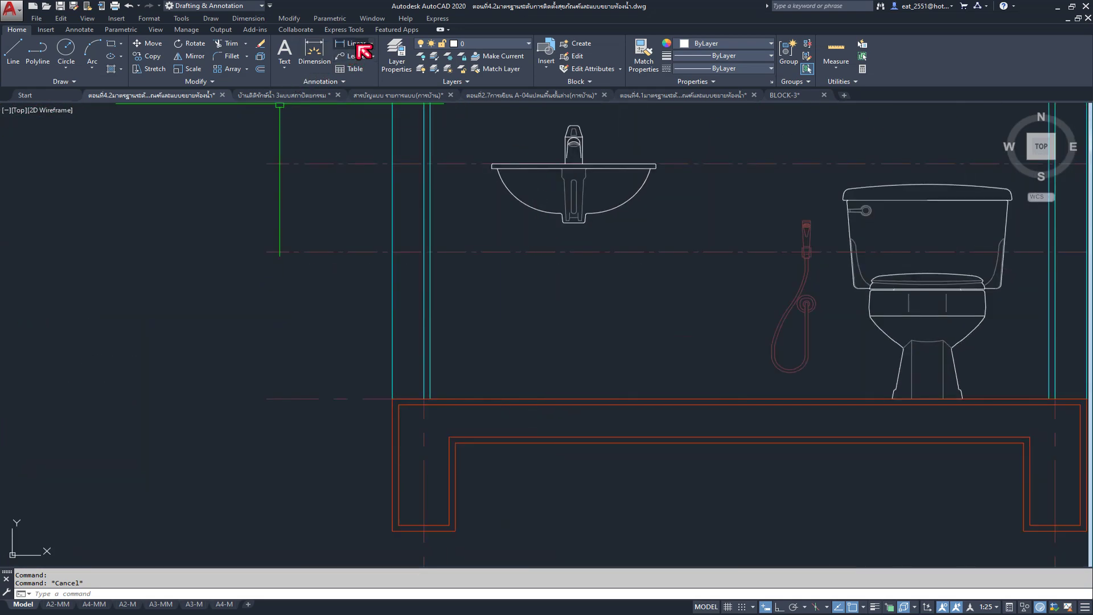
click(358, 46)
click(431, 398)
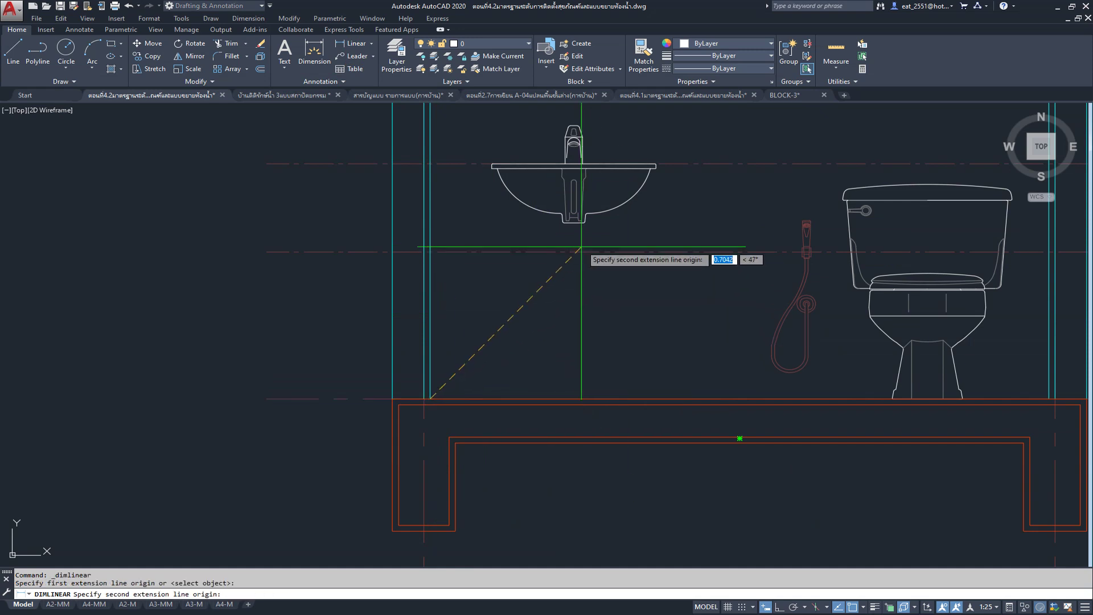
click(574, 232)
scroll(570, 353, down, 3)
scroll(539, 412, up, 5)
scroll(539, 412, down, 2)
scroll(560, 367, down, 2)
scroll(552, 393, up, 4)
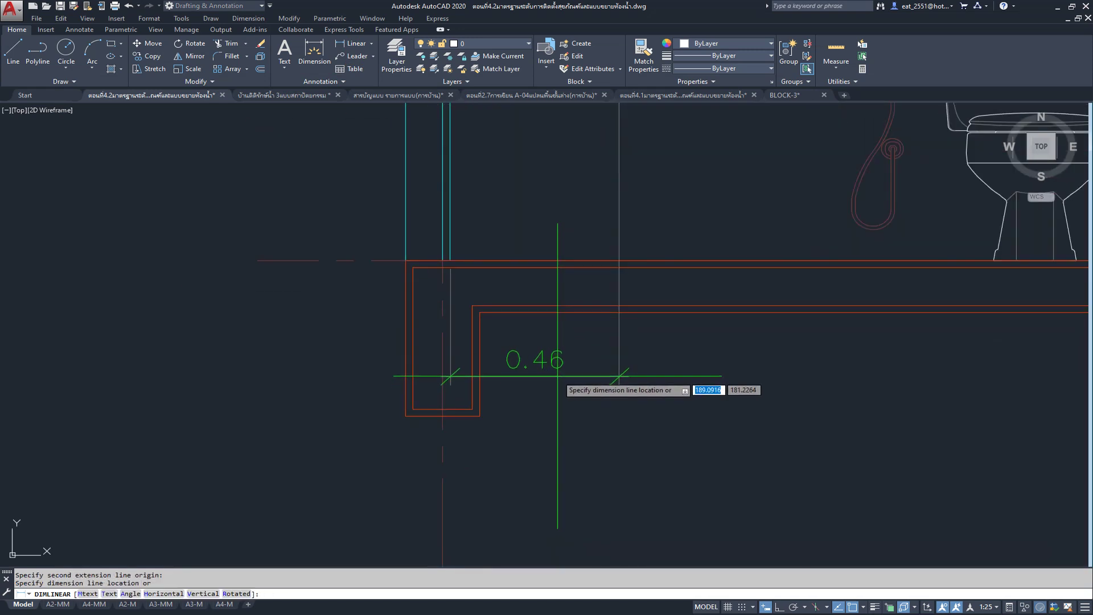
click(564, 374)
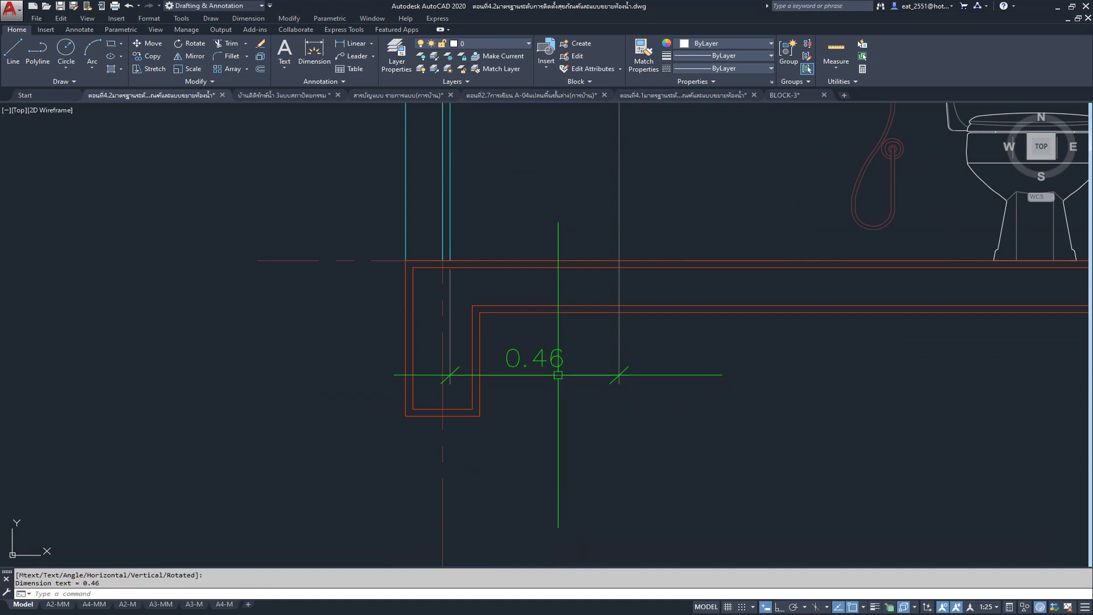
scroll(615, 398, down, 2)
click(641, 260)
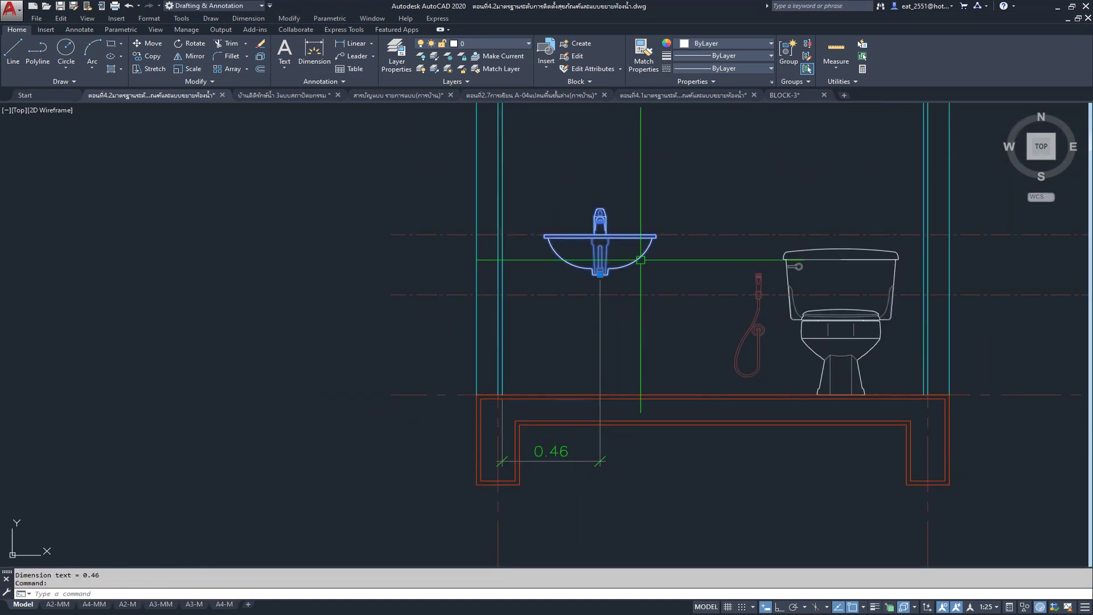
click(152, 45)
Step: Move the washbasin 0.02 horizontally with Ortho on
click(328, 295)
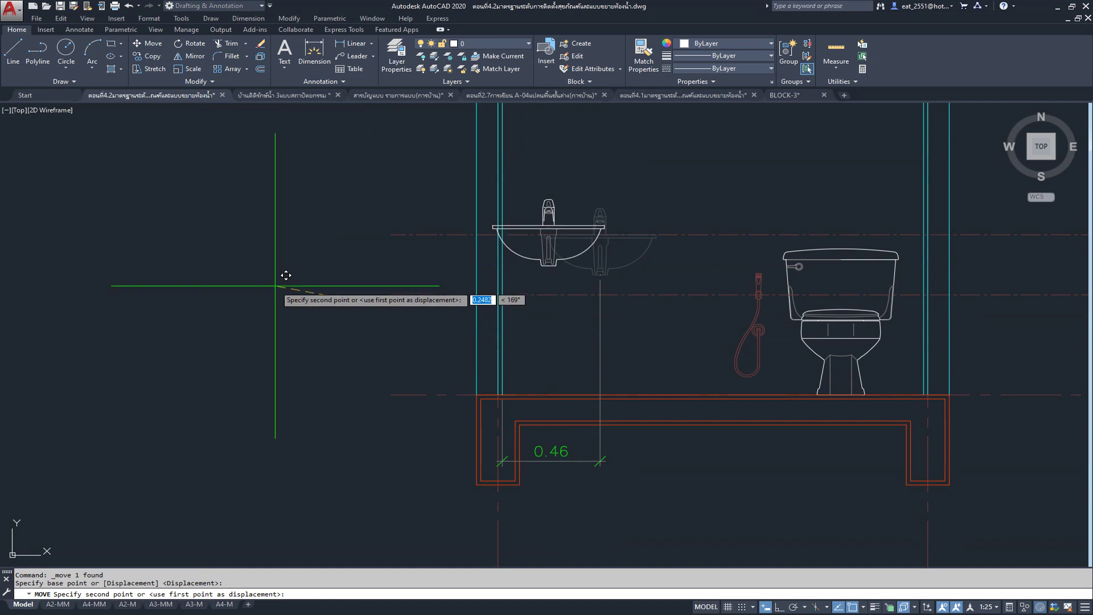
key(F8)
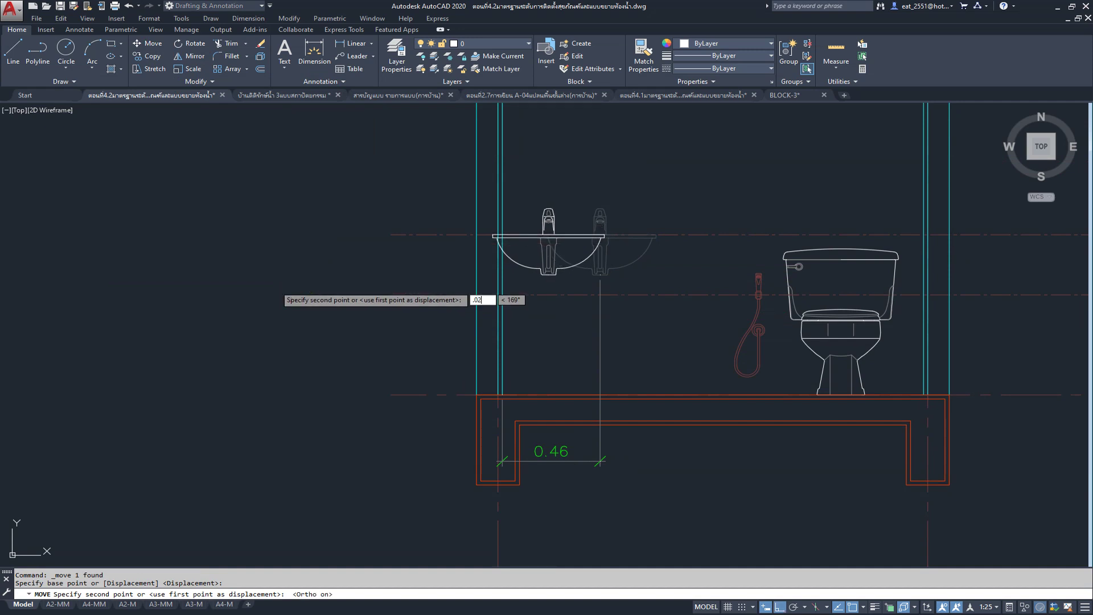
key(Return)
scroll(275, 286, down, 4)
scroll(275, 286, down, 2)
middle_drag(99, 547, 238, 413)
scroll(238, 413, up, 5)
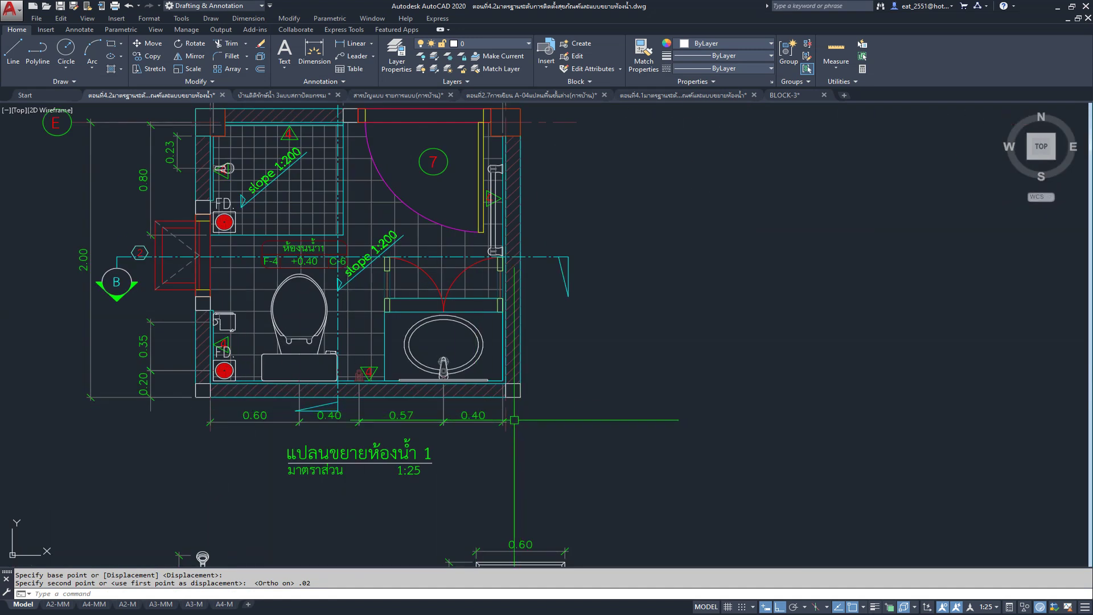
scroll(514, 383, down, 2)
middle_drag(606, 343, 580, 373)
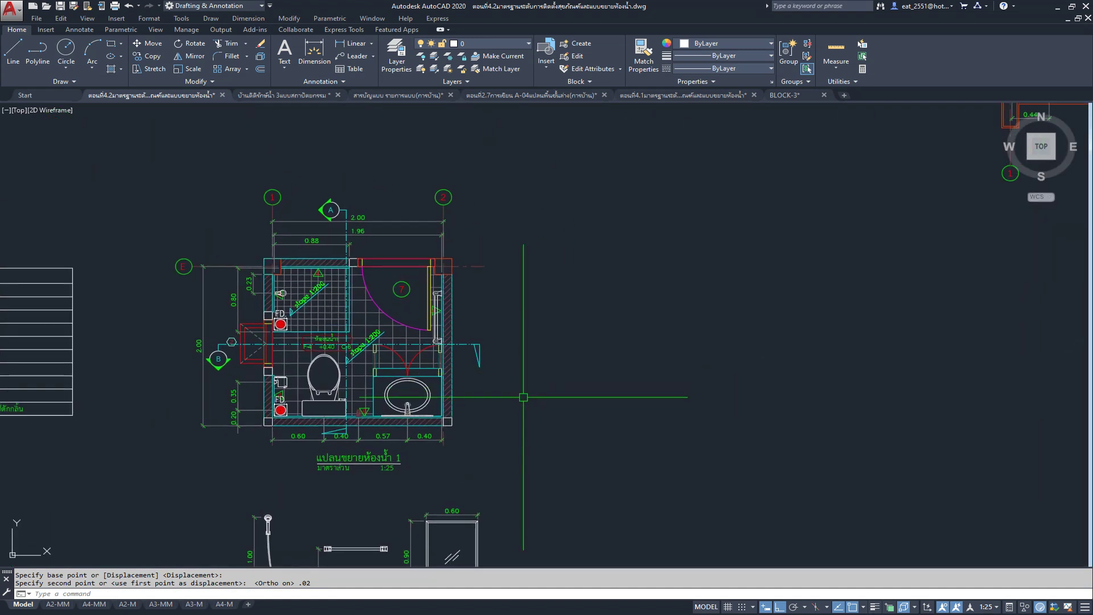
scroll(523, 397, up, 2)
scroll(523, 397, down, 3)
scroll(639, 410, up, 1)
scroll(698, 325, up, 3)
scroll(591, 307, up, 2)
scroll(608, 441, down, 2)
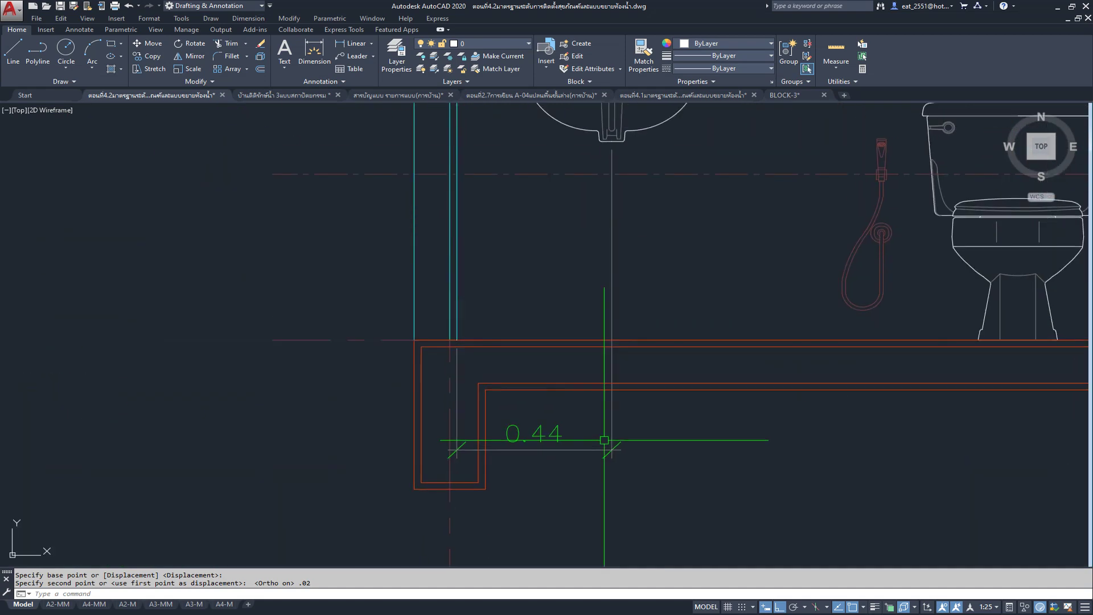
scroll(609, 433, up, 1)
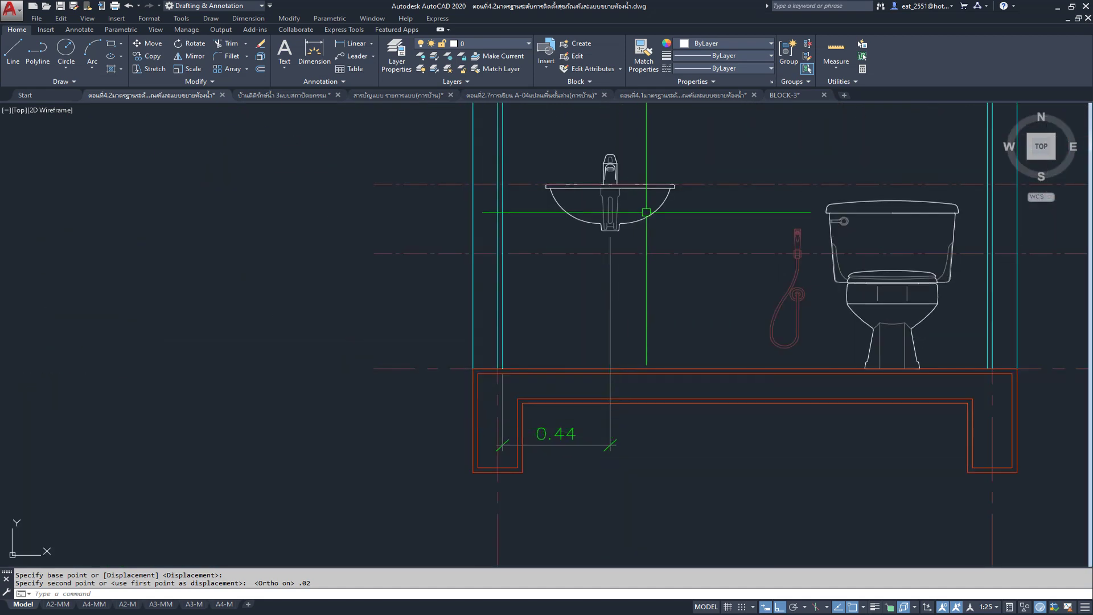
Step: Move the washbasin a further 0.04 so its centreline sits 0.40 from the left wall
click(609, 217)
click(146, 43)
click(253, 228)
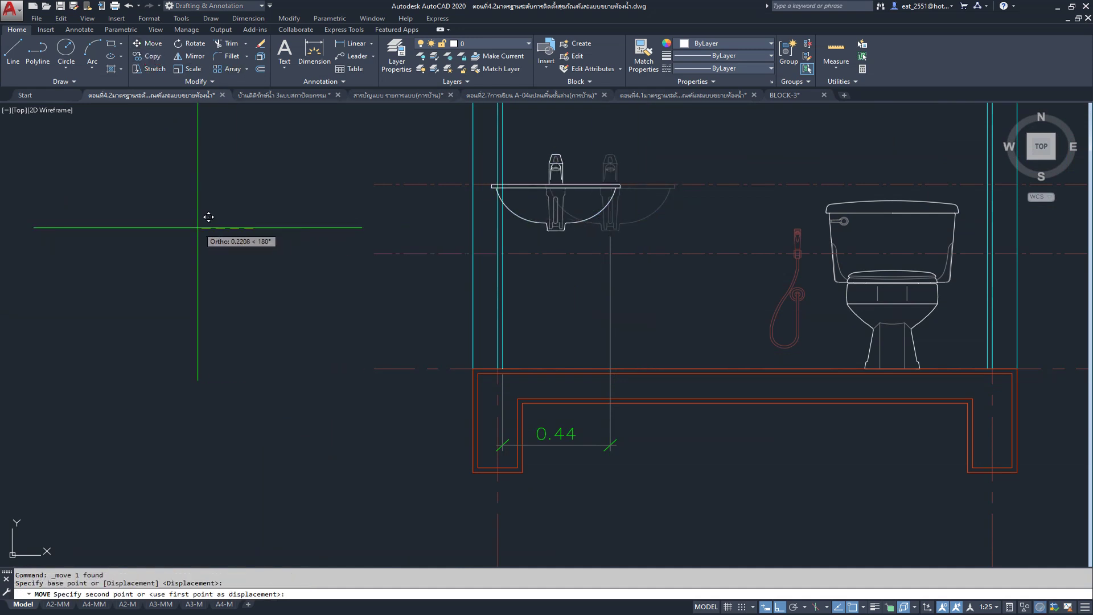
text(.)
key(Return)
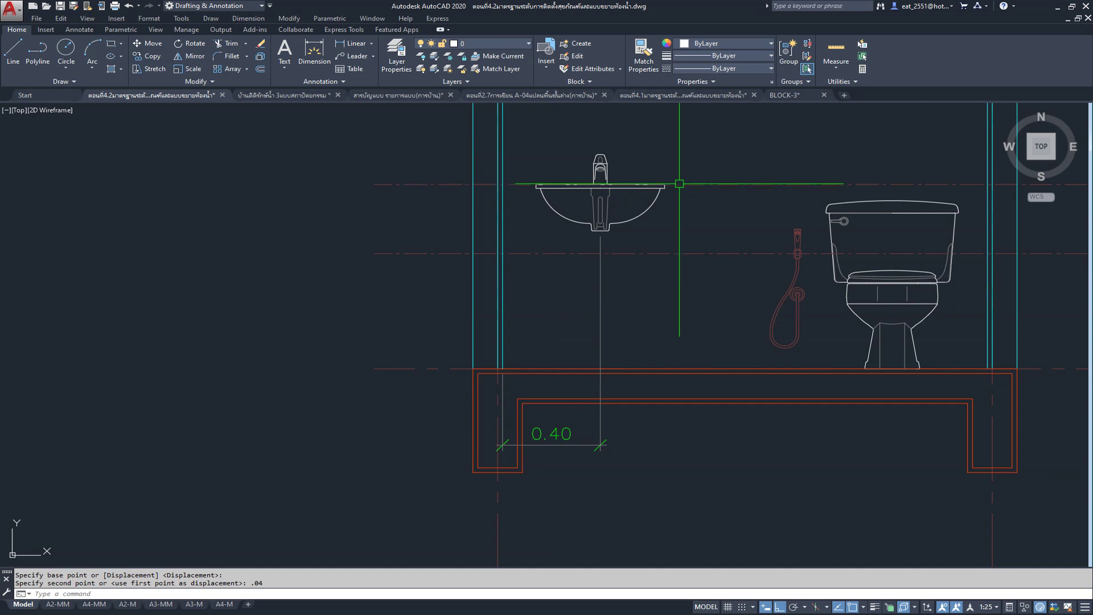
scroll(596, 313, down, 3)
middle_drag(598, 317, 588, 398)
scroll(589, 398, down, 3)
middle_drag(313, 462, 508, 254)
scroll(342, 319, up, 2)
scroll(290, 354, up, 2)
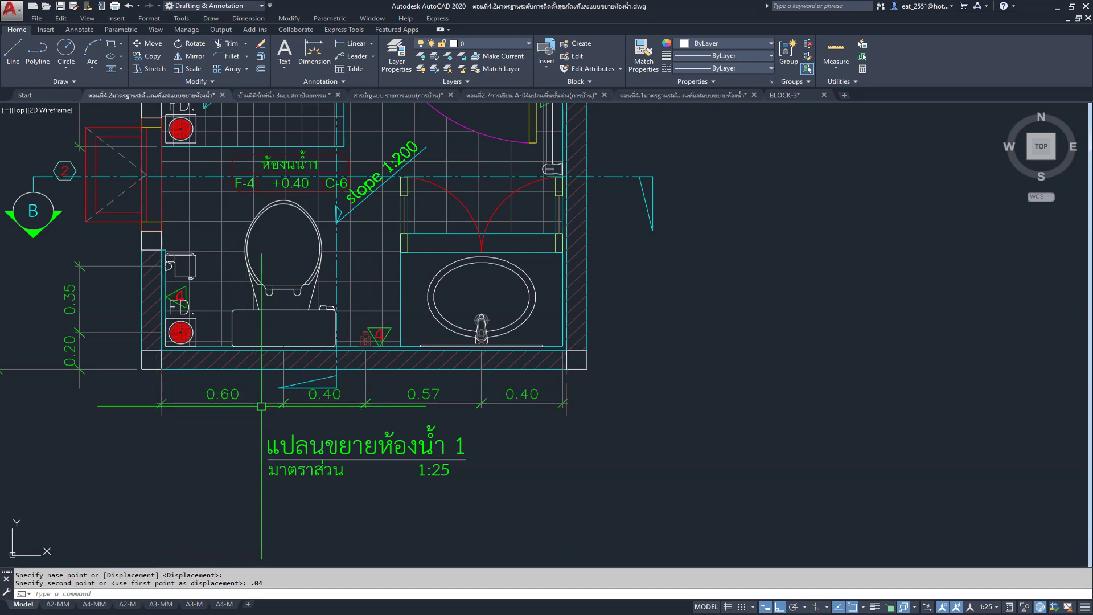
scroll(271, 409, down, 4)
middle_drag(640, 371, 336, 422)
Step: Pick the right wall corner and the toilet centreline as the linear dimension's endpoints
click(358, 45)
scroll(569, 171, up, 5)
scroll(694, 228, up, 3)
scroll(769, 325, up, 3)
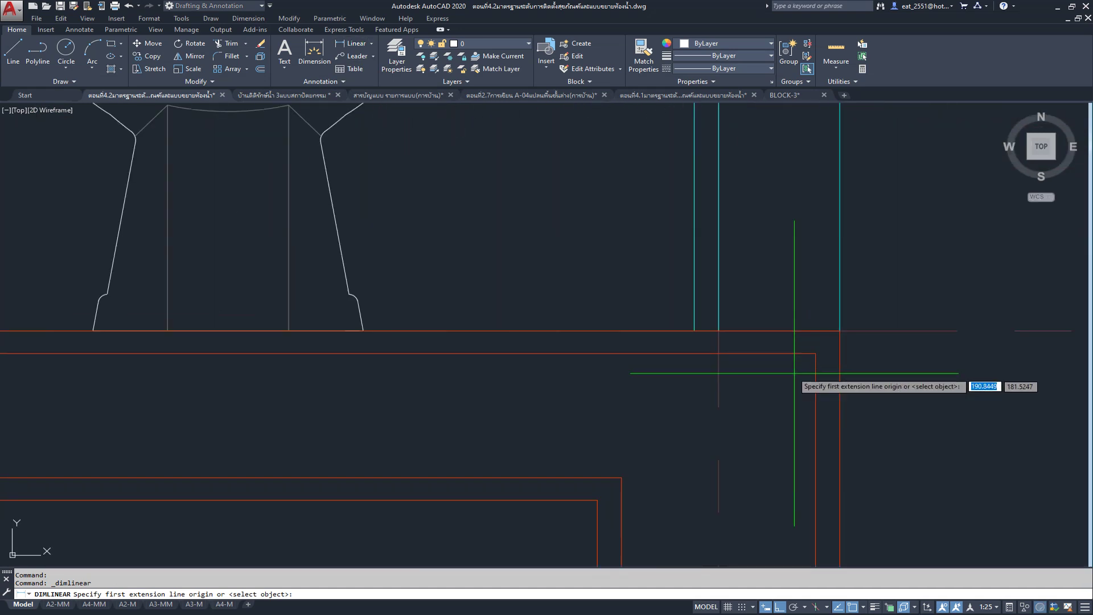
click(694, 330)
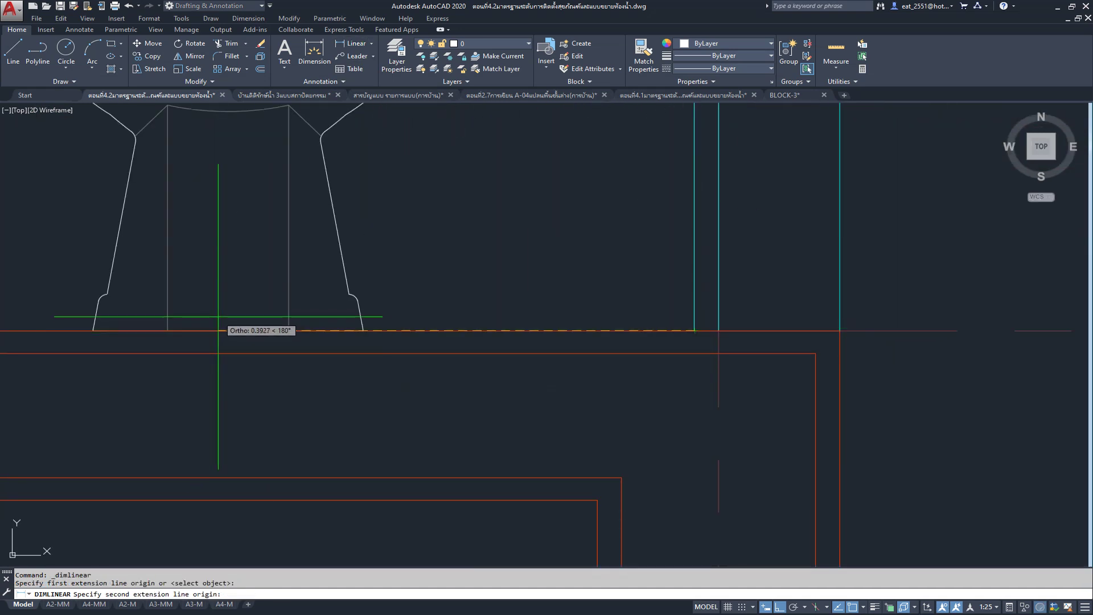
scroll(353, 365, down, 4)
middle_drag(296, 348, 410, 345)
scroll(409, 345, up, 2)
scroll(439, 356, down, 1)
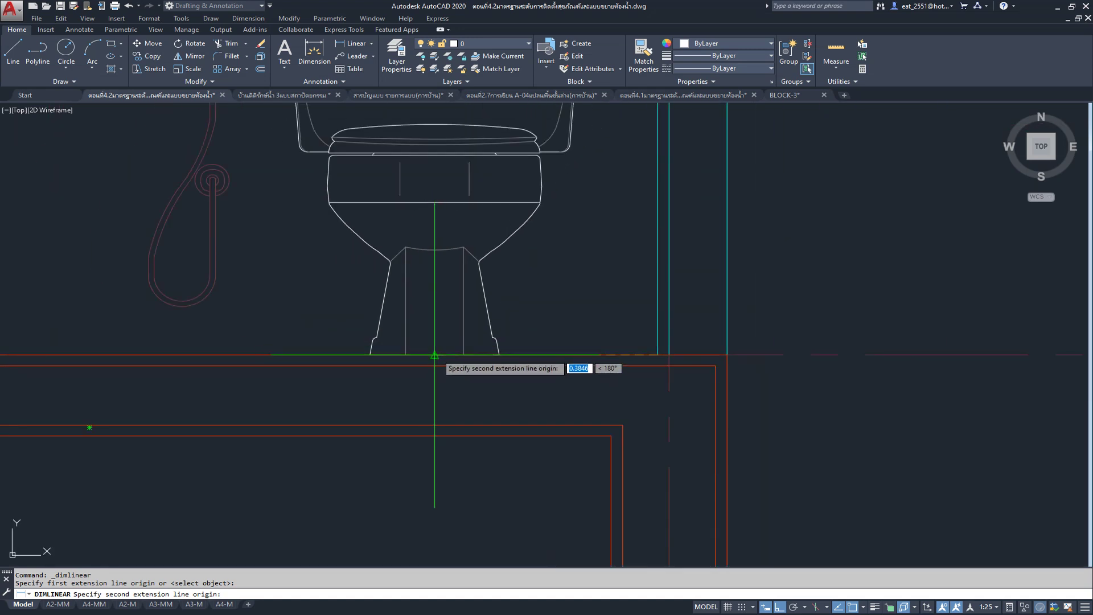
click(434, 355)
Step: Place the 0.38 toilet-to-right-wall dimension below the slab
scroll(504, 362, down, 3)
scroll(501, 399, up, 2)
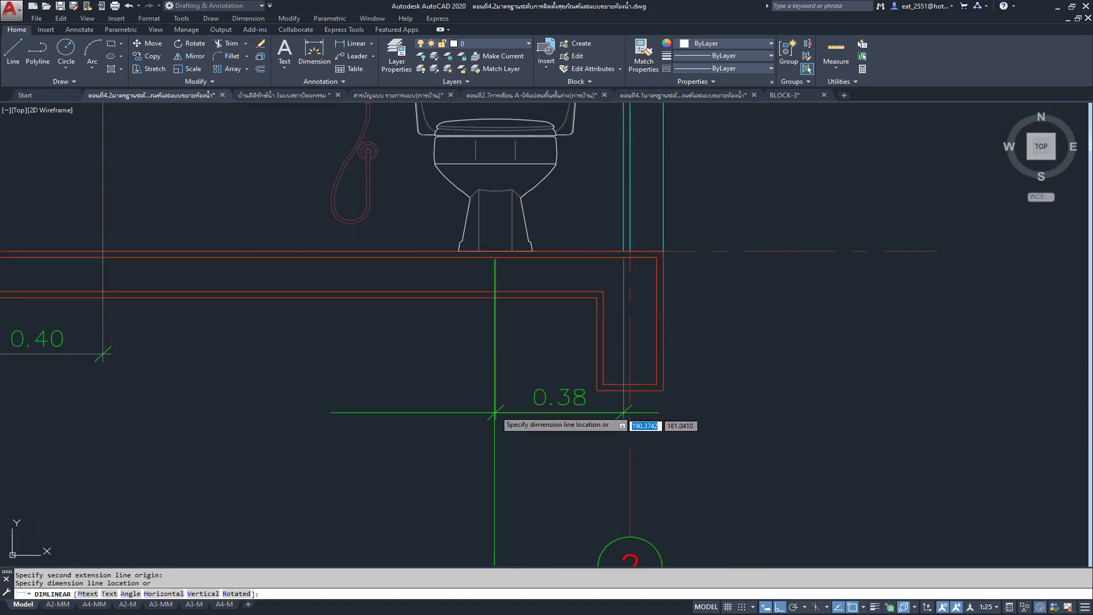
scroll(493, 394, up, 1)
scroll(501, 387, down, 3)
scroll(427, 407, down, 1)
scroll(460, 342, up, 3)
scroll(552, 216, up, 3)
scroll(551, 214, up, 1)
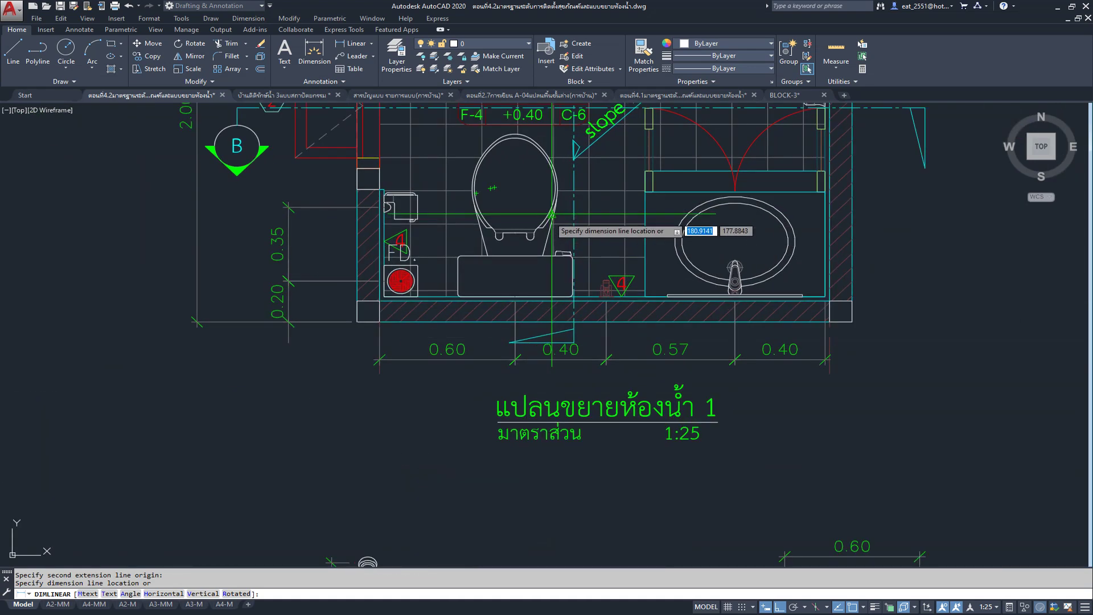
middle_drag(425, 279, 425, 358)
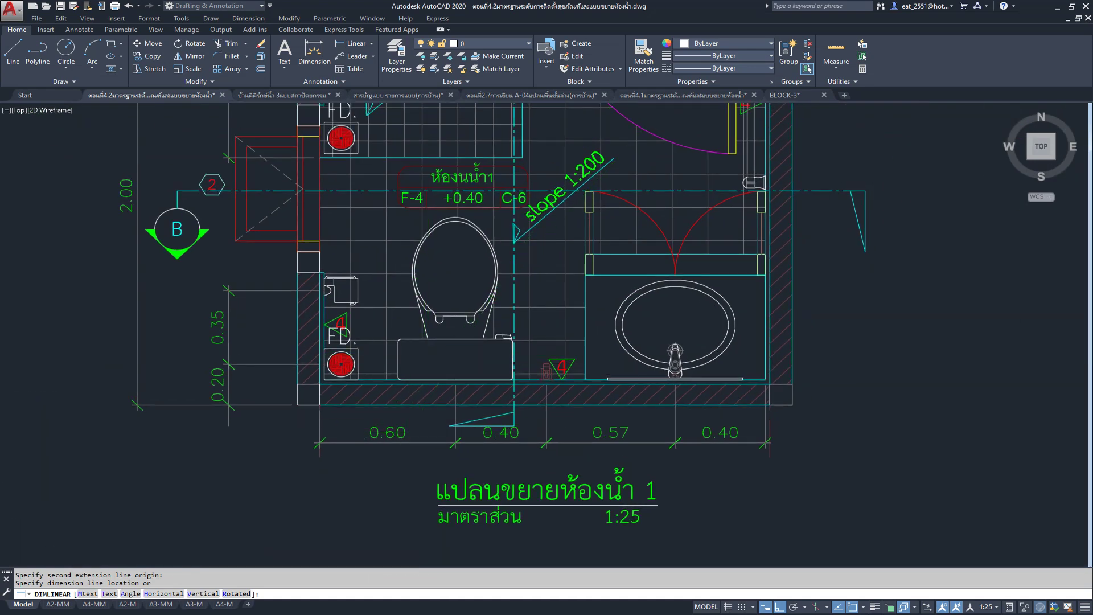
scroll(370, 431, up, 4)
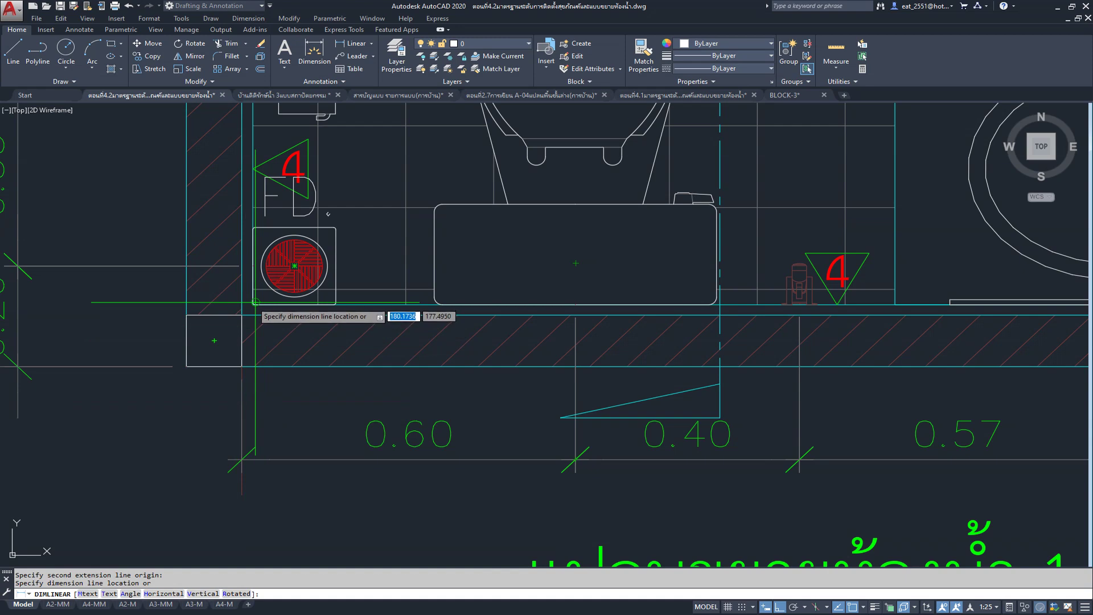
scroll(225, 413, down, 3)
scroll(217, 410, down, 3)
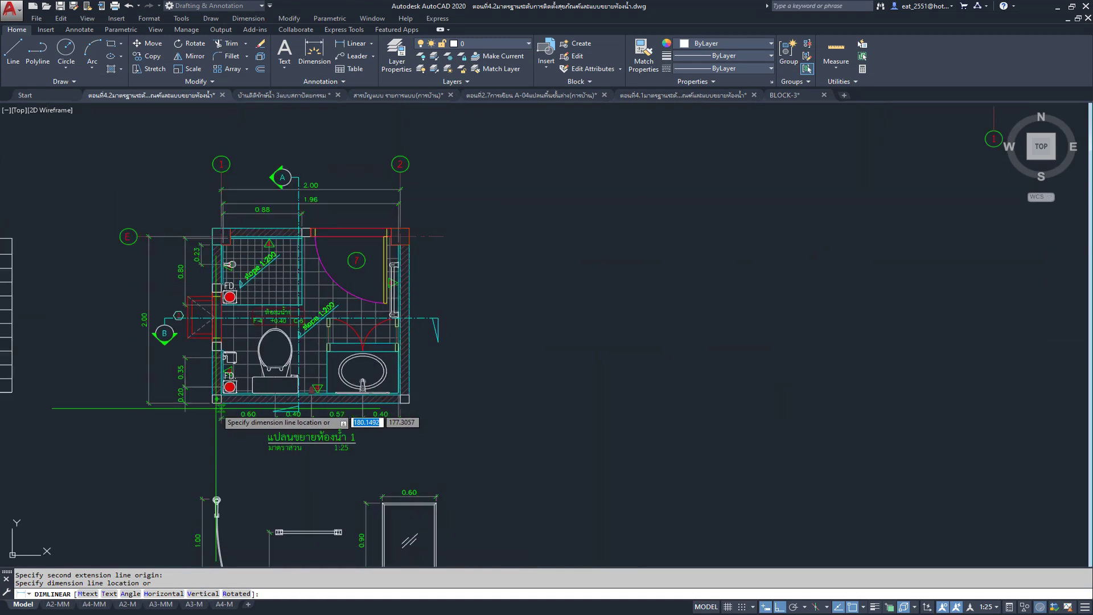
middle_drag(216, 409, 471, 476)
scroll(378, 518, down, 2)
scroll(513, 450, up, 3)
scroll(488, 455, up, 2)
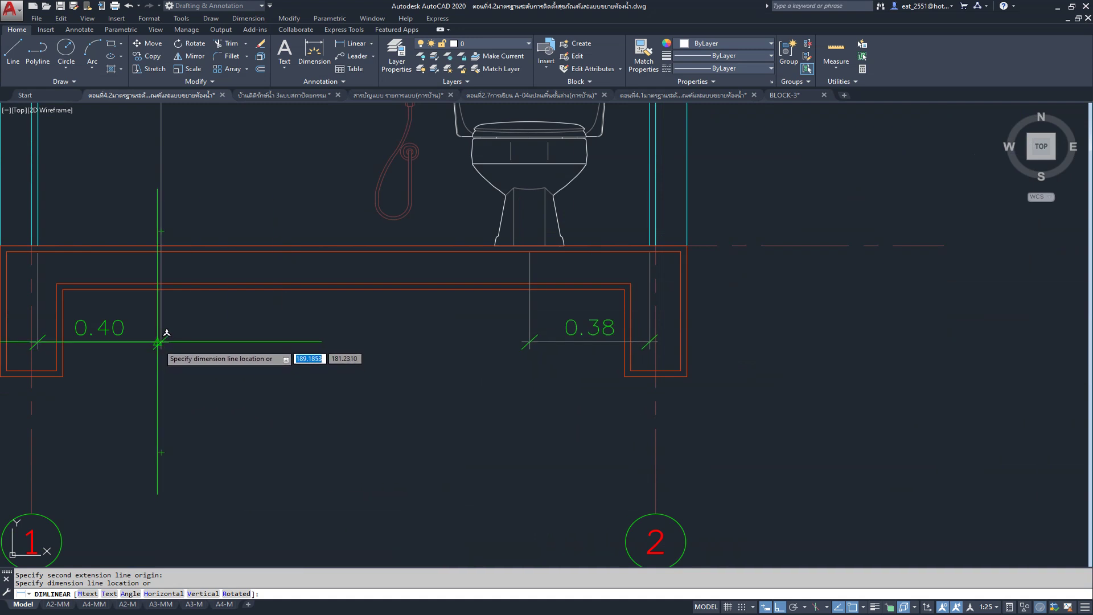
click(161, 341)
middle_drag(562, 419, 634, 434)
scroll(566, 427, down, 3)
scroll(601, 308, up, 4)
click(716, 301)
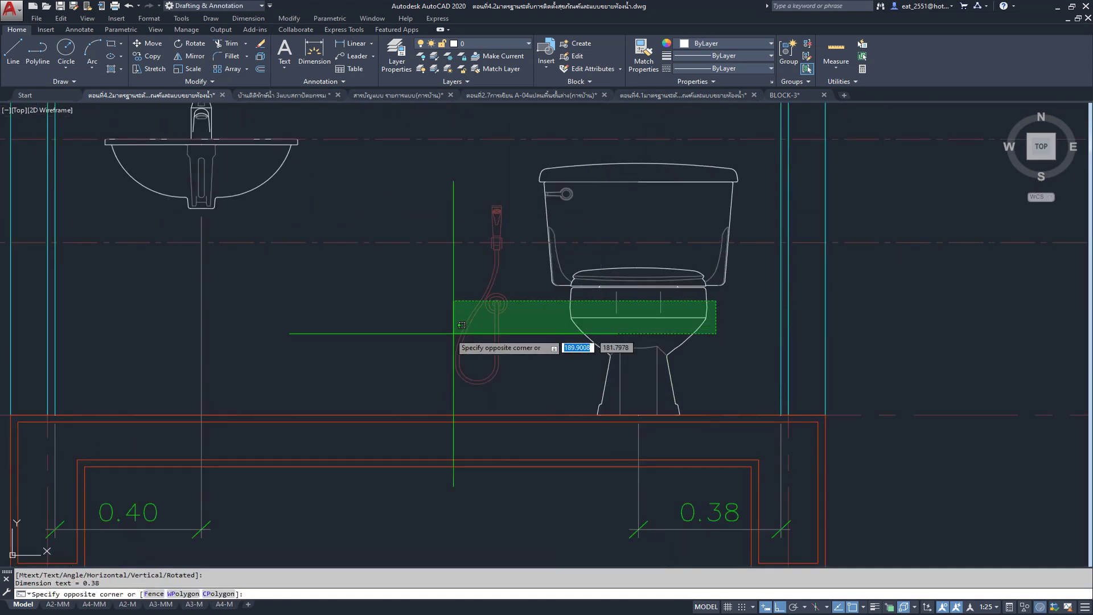
Step: Move the toilet and spray hose 0.22 so the toilet sits 0.60 from the right wall
click(413, 338)
click(154, 51)
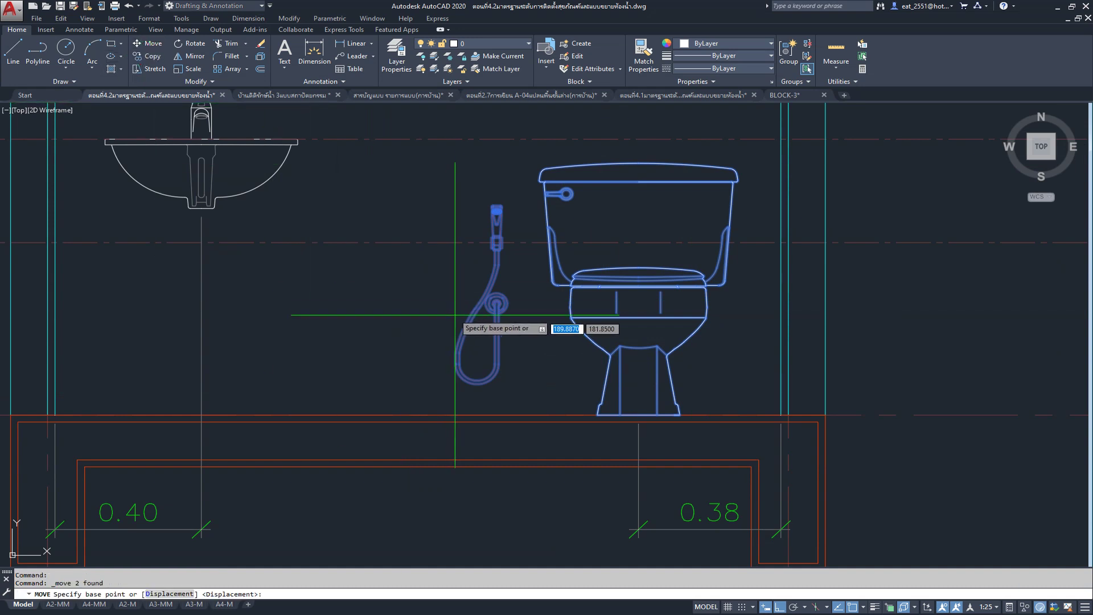
scroll(707, 256, down, 2)
click(547, 508)
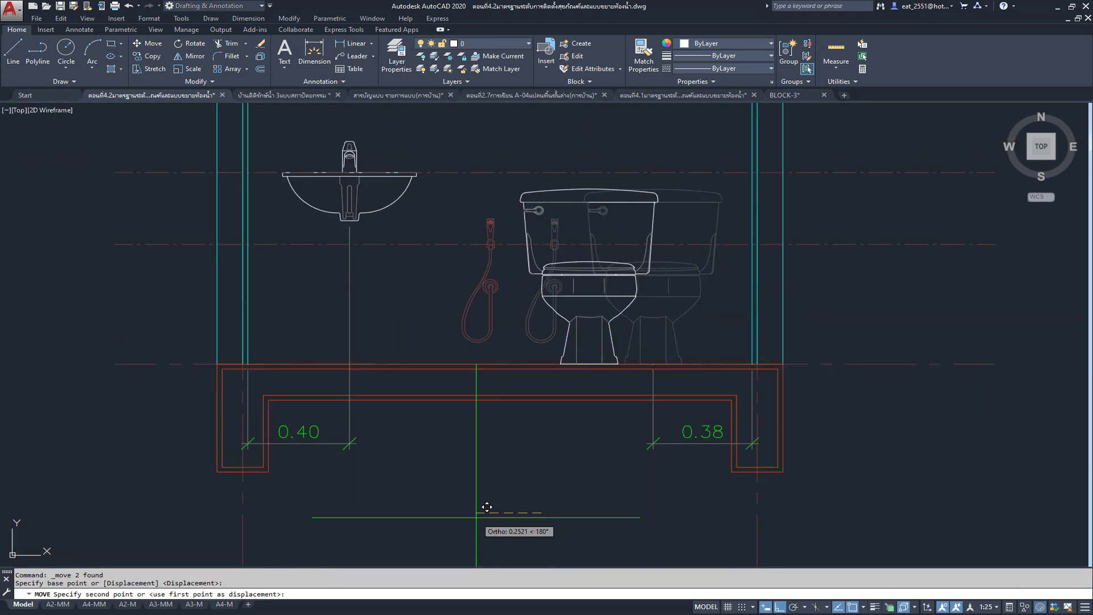
text(.22)
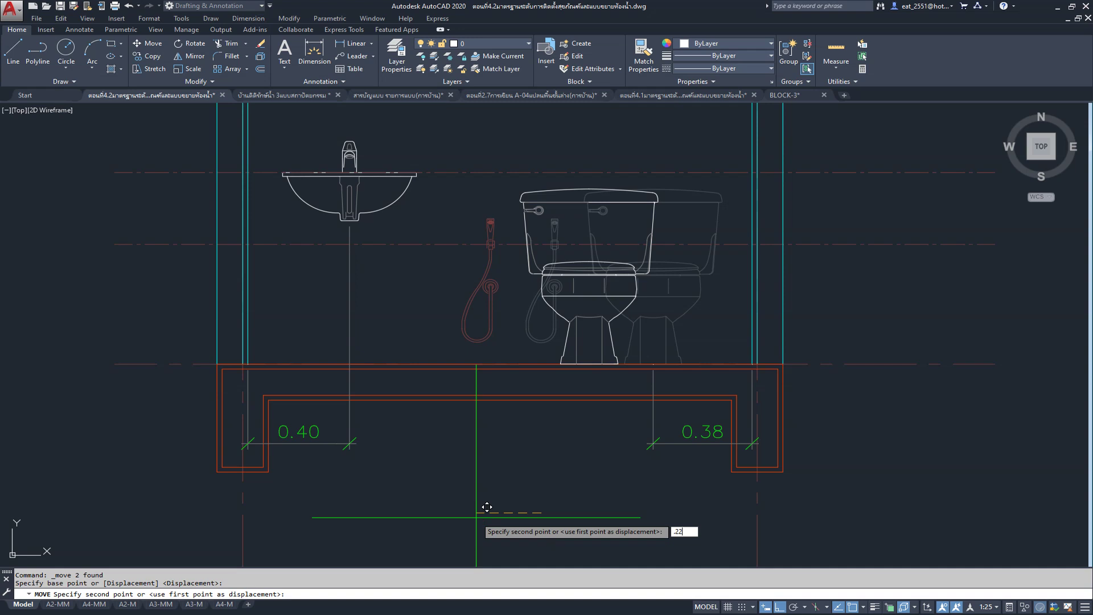
key(Return)
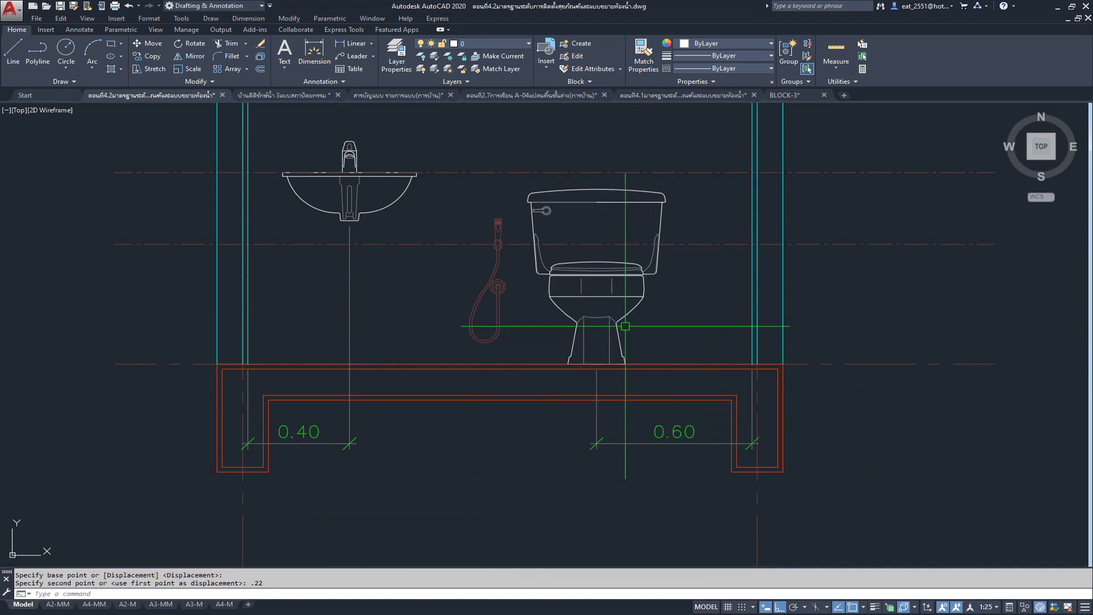
Step: Zoom to check the toilet's new position and clear the pending command
scroll(625, 327, down, 1)
scroll(775, 217, down, 1)
scroll(766, 243, up, 2)
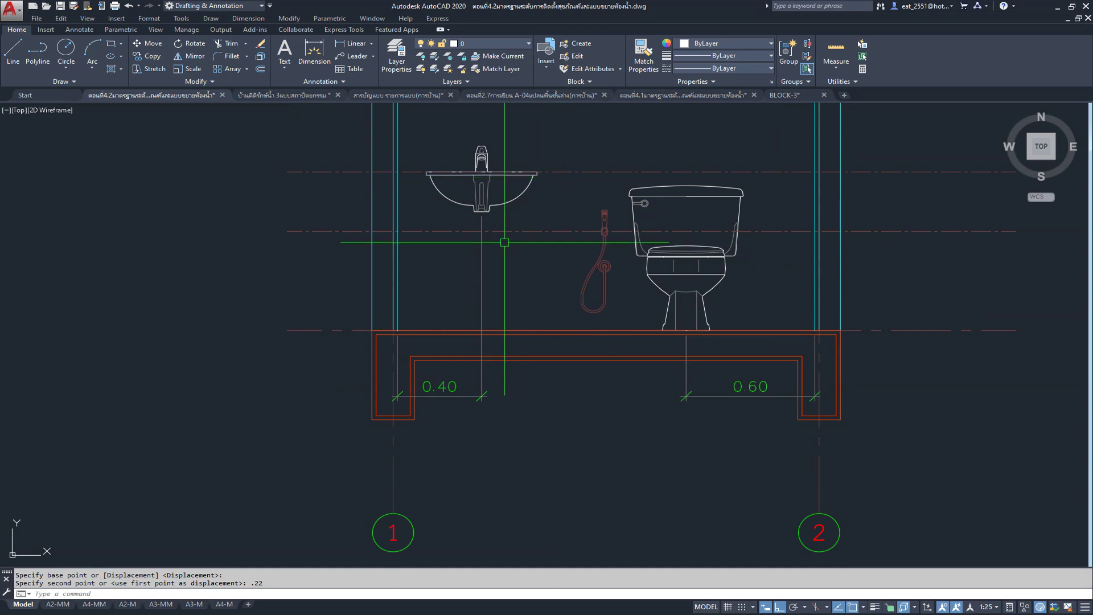
scroll(700, 234, down, 2)
scroll(722, 188, down, 2)
scroll(41, 402, up, 2)
scroll(683, 256, up, 1)
scroll(617, 362, up, 3)
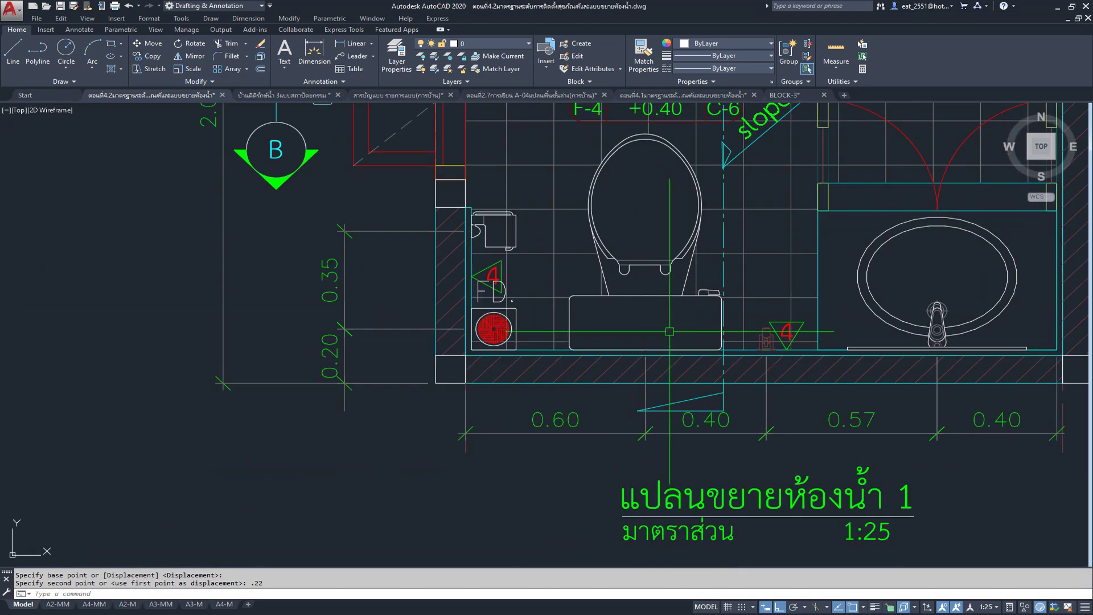
scroll(617, 362, up, 1)
scroll(484, 471, up, 2)
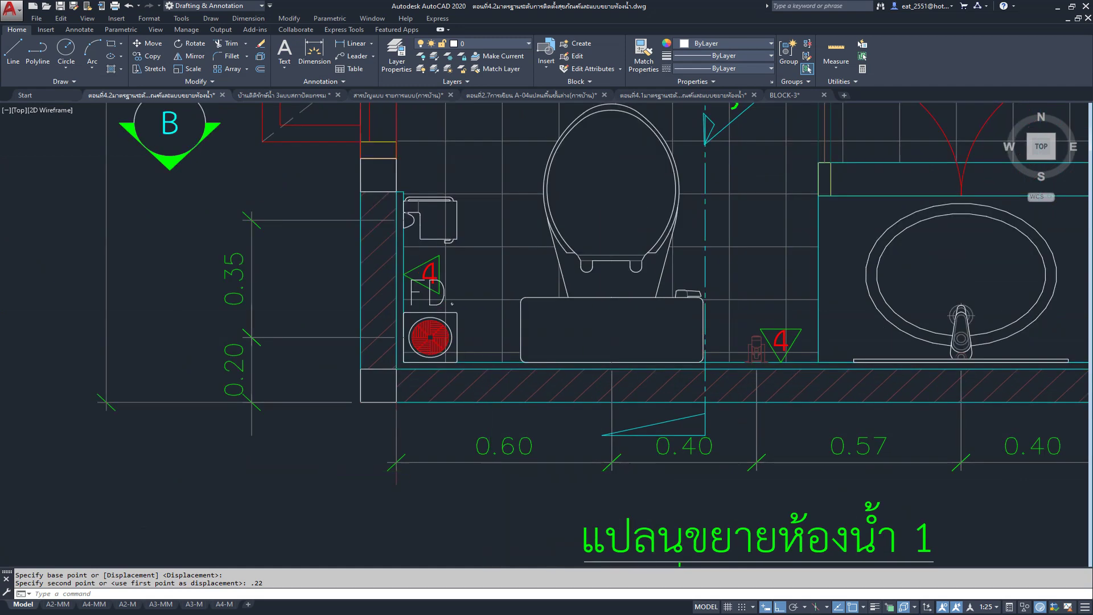
scroll(461, 468, down, 2)
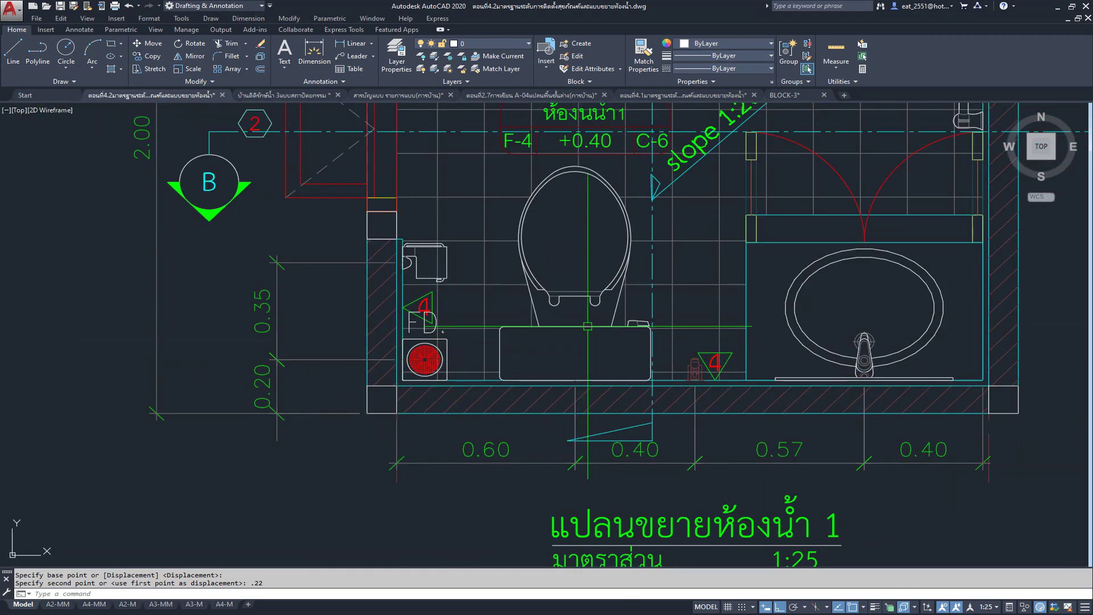
key(Escape)
key(Escape)
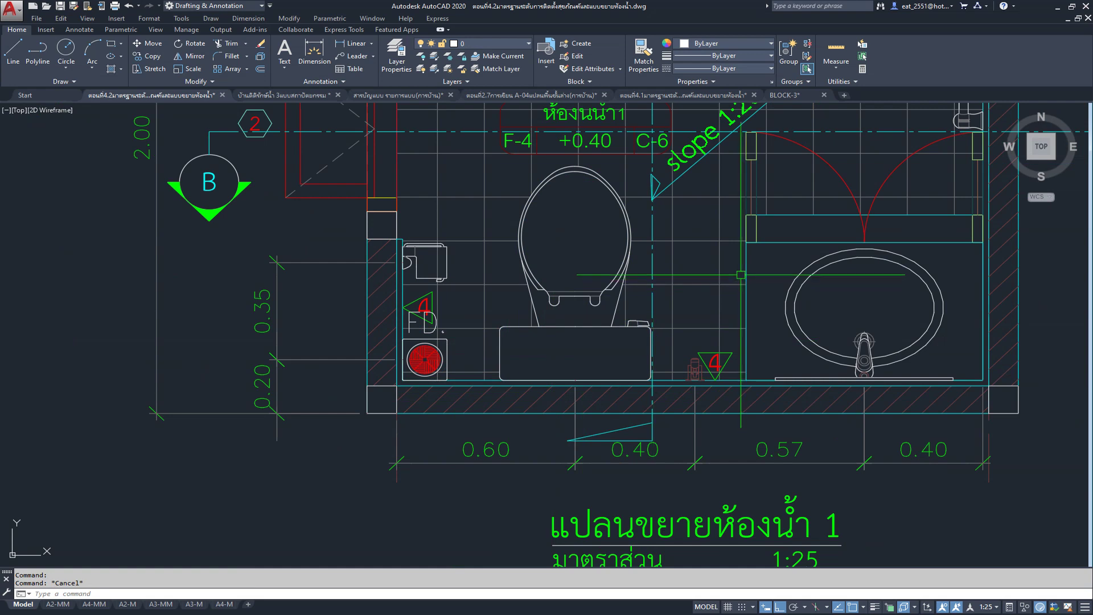
Step: Inspect the floor tile hatch in the plan to compare the fixture spacing
click(694, 286)
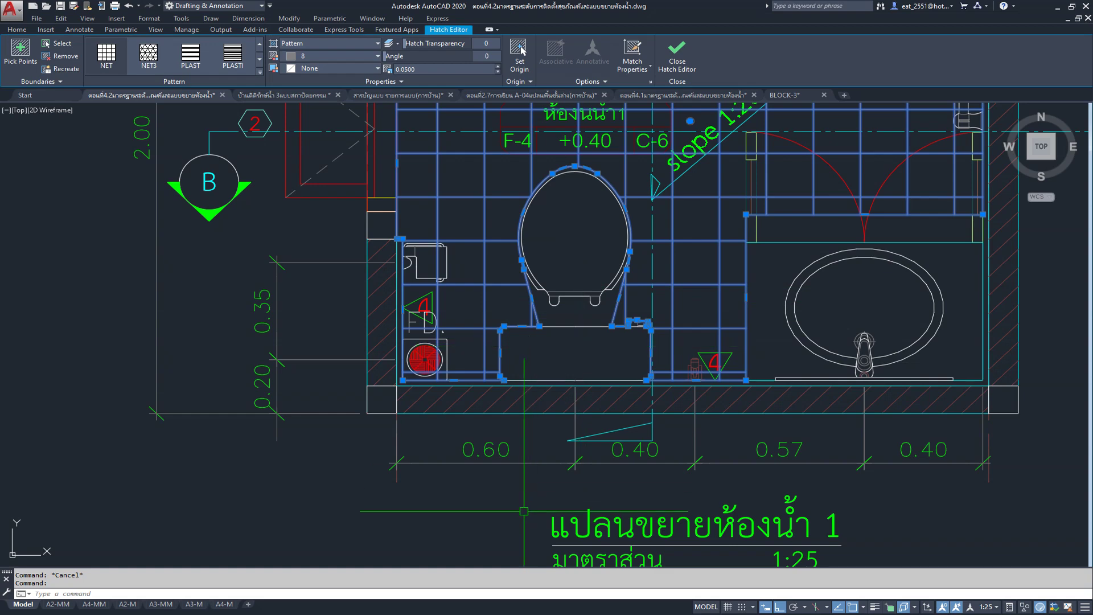
key(Escape)
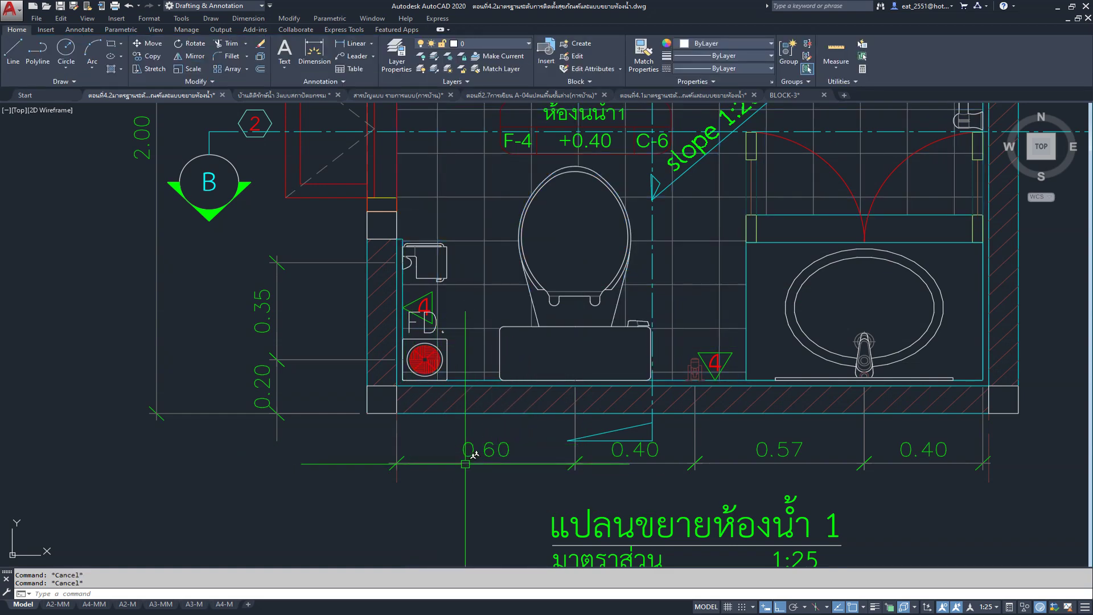
scroll(463, 465, up, 2)
scroll(473, 462, up, 2)
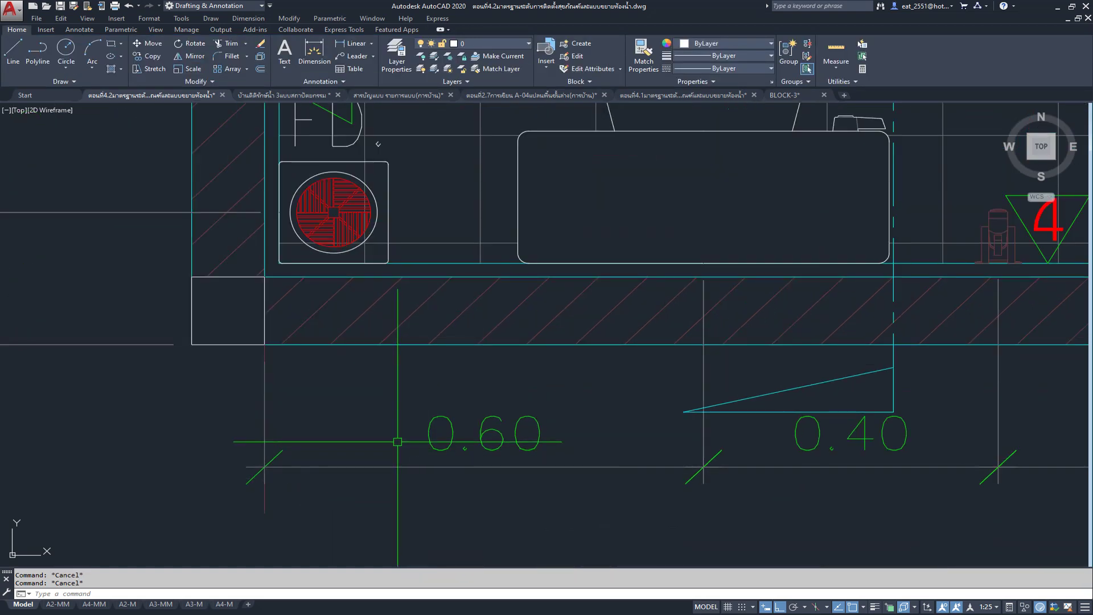
scroll(510, 462, down, 5)
scroll(560, 432, down, 2)
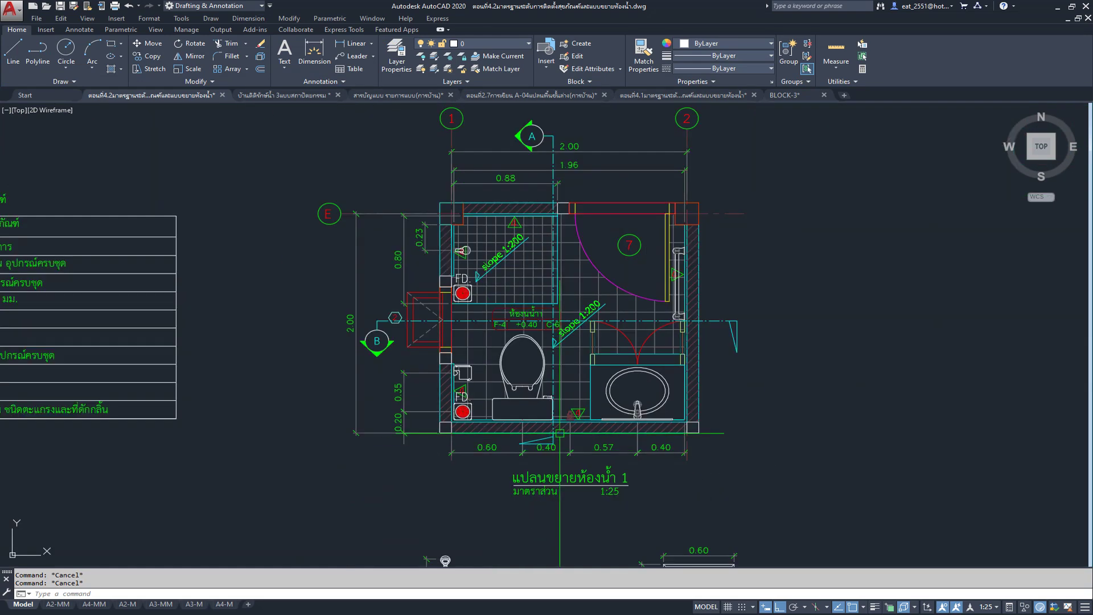
scroll(560, 433, down, 3)
middle_drag(771, 383, 395, 434)
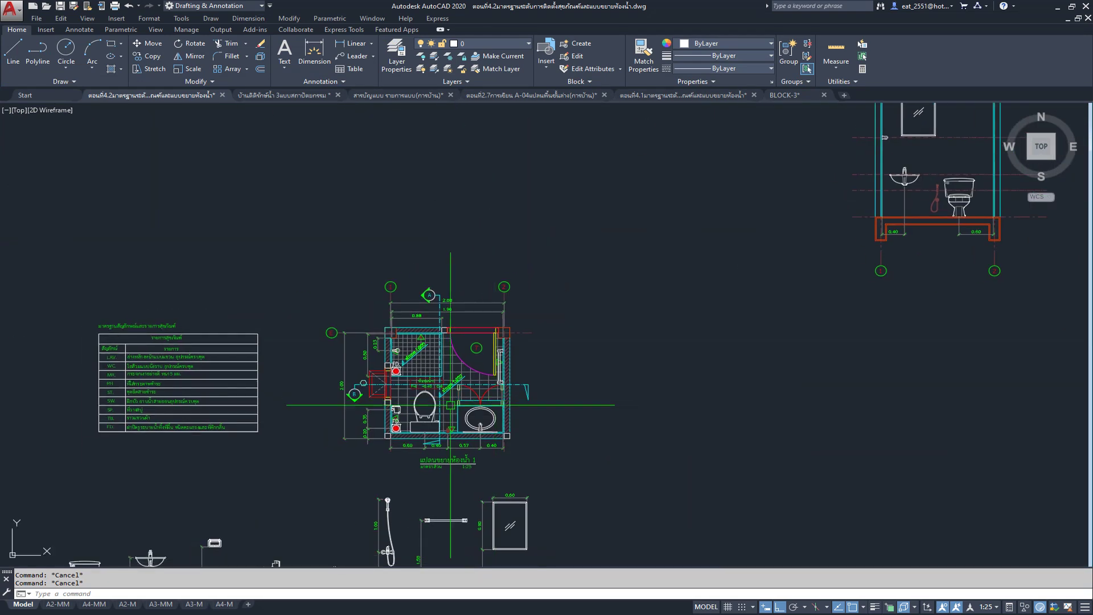
scroll(442, 400, up, 5)
scroll(442, 401, down, 3)
Step: Centre the bathroom section elevation with lavatory, toilet and spray hose in view
middle_drag(683, 416, 372, 439)
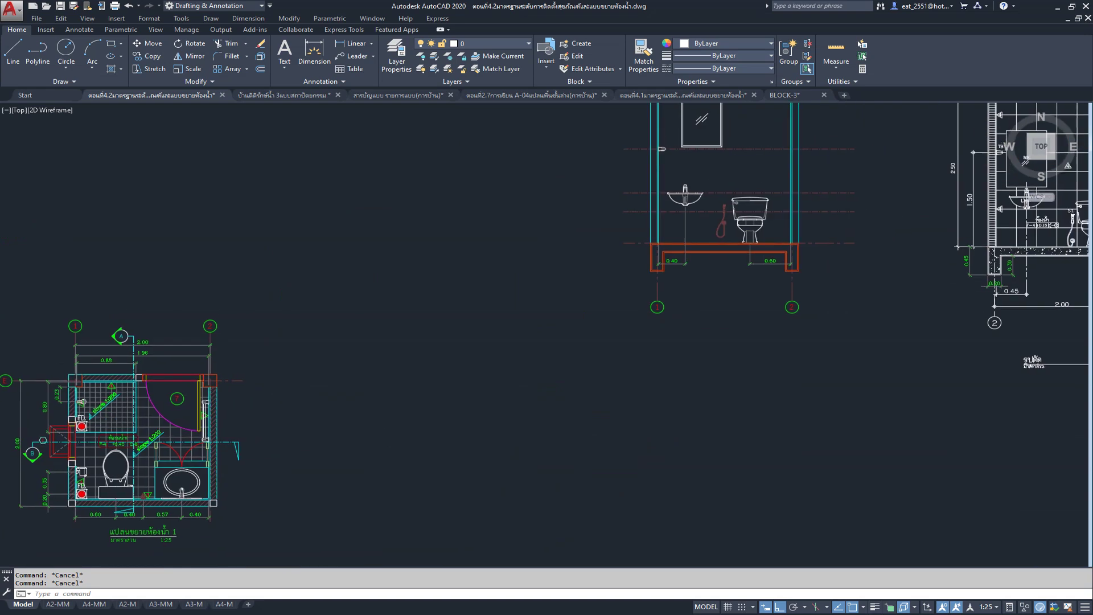
scroll(820, 160, up, 4)
scroll(754, 316, up, 2)
middle_drag(754, 316, 815, 315)
scroll(645, 318, down, 2)
scroll(644, 319, down, 3)
scroll(626, 273, down, 2)
scroll(291, 291, up, 2)
scroll(290, 290, up, 3)
scroll(255, 459, up, 2)
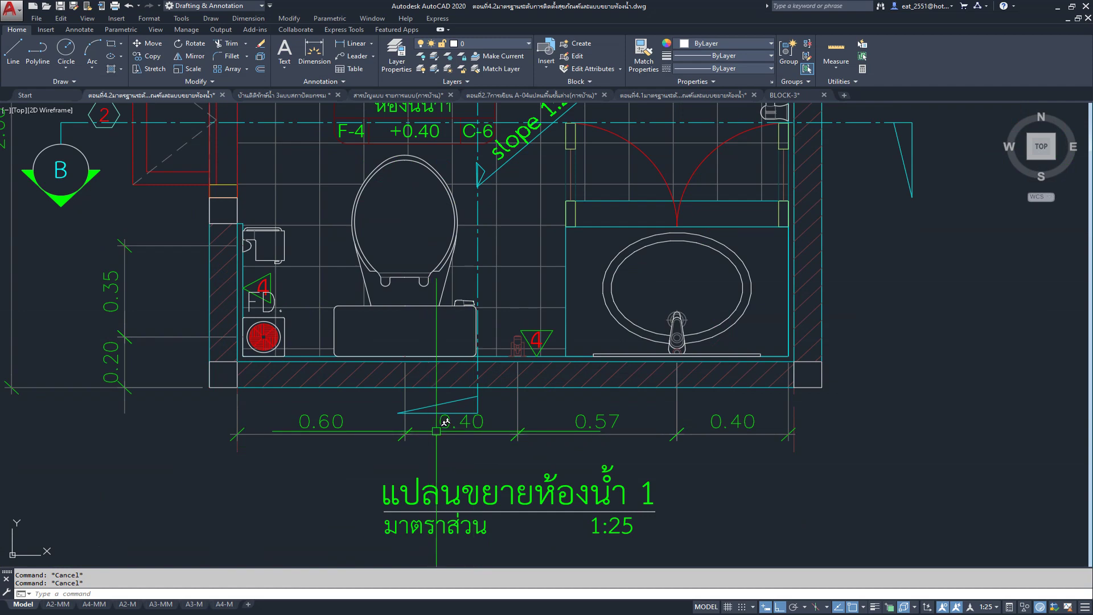
scroll(375, 399, down, 4)
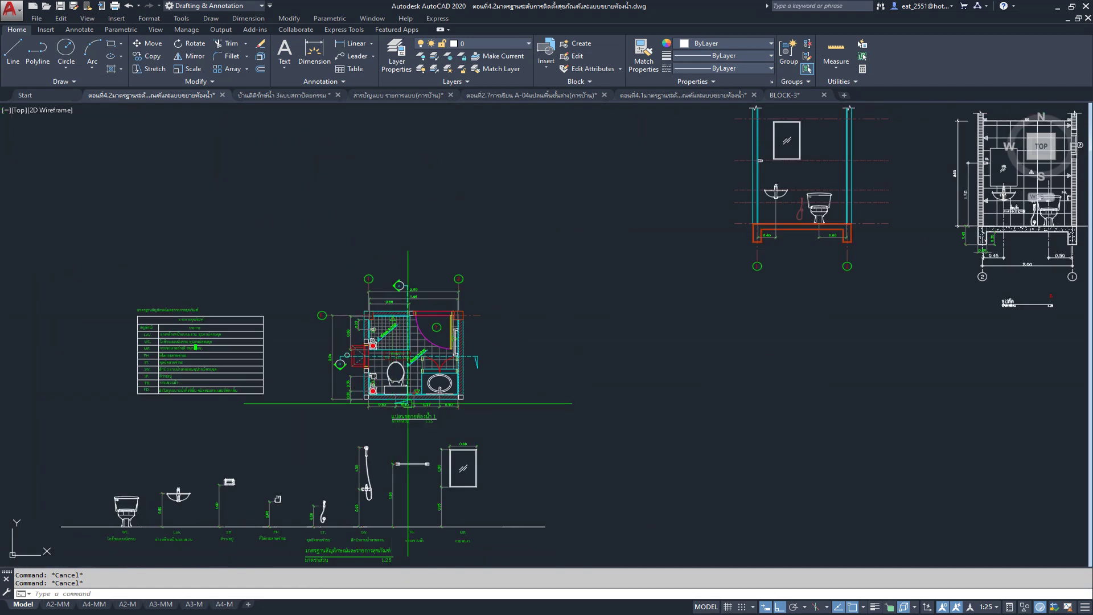
scroll(659, 390, up, 5)
scroll(695, 336, up, 1)
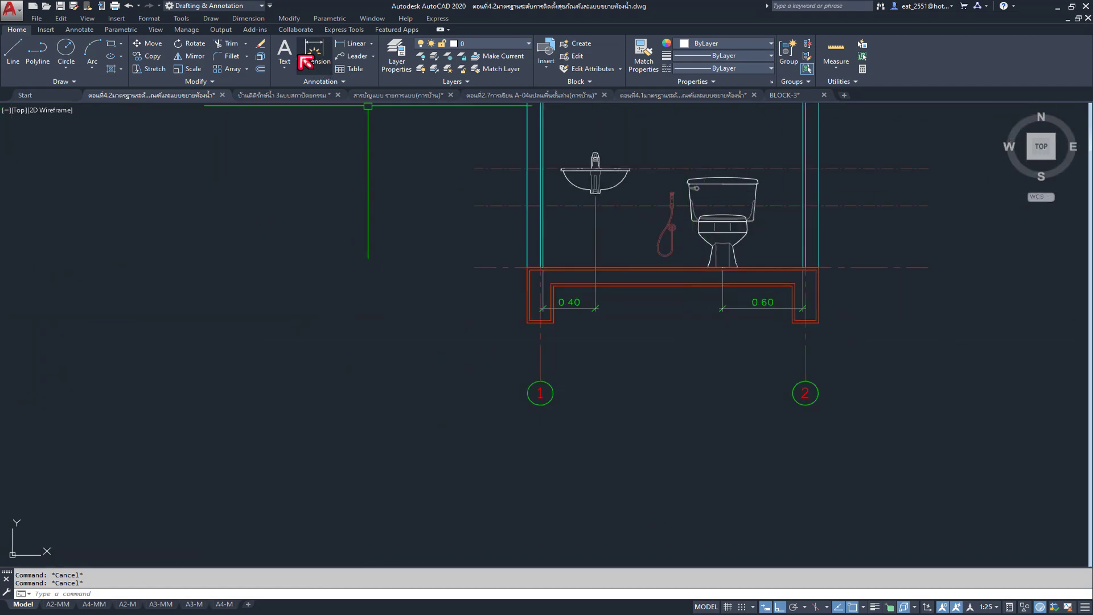
click(357, 51)
scroll(609, 219, up, 2)
Step: Add a linear dimension from the spray hose to the toilet centre, reading 0.38
scroll(500, 237, up, 3)
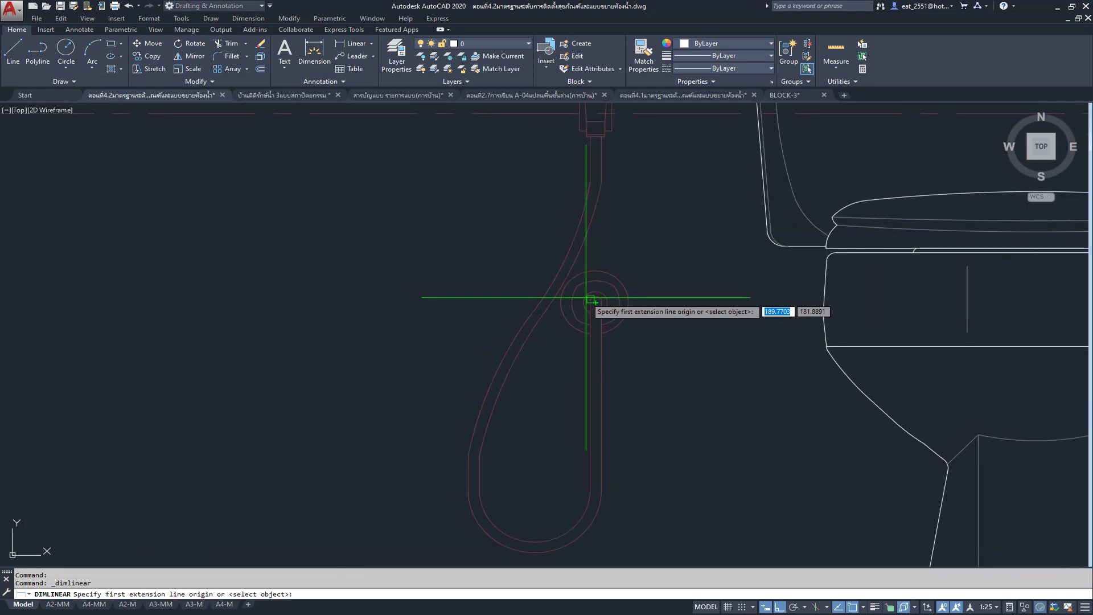
click(596, 302)
scroll(592, 267, down, 3)
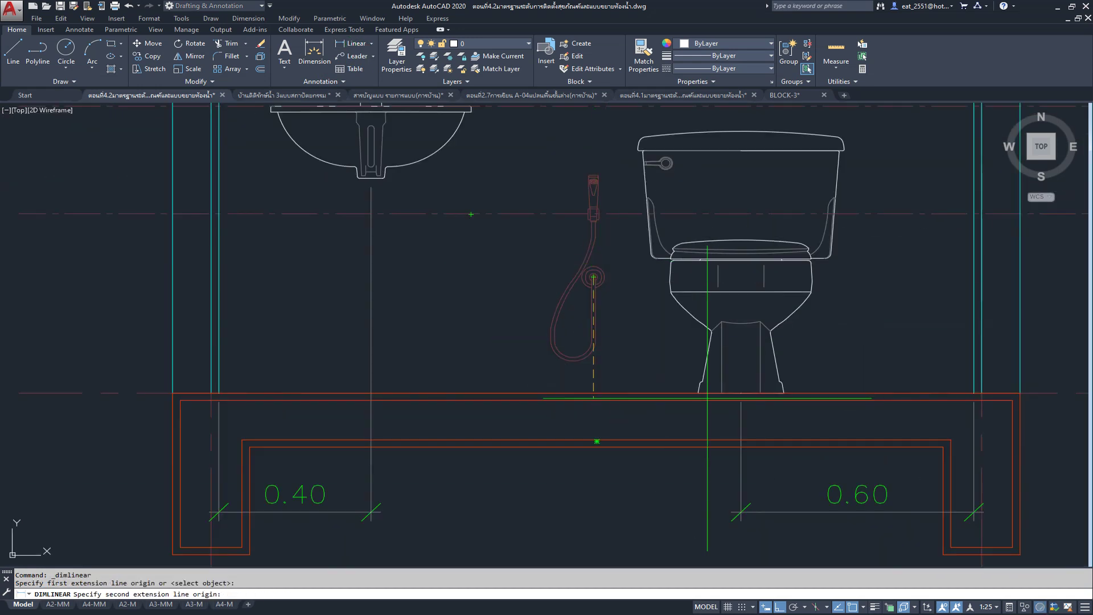
click(741, 392)
scroll(741, 518, up, 2)
scroll(772, 488, up, 2)
click(760, 458)
scroll(757, 456, down, 5)
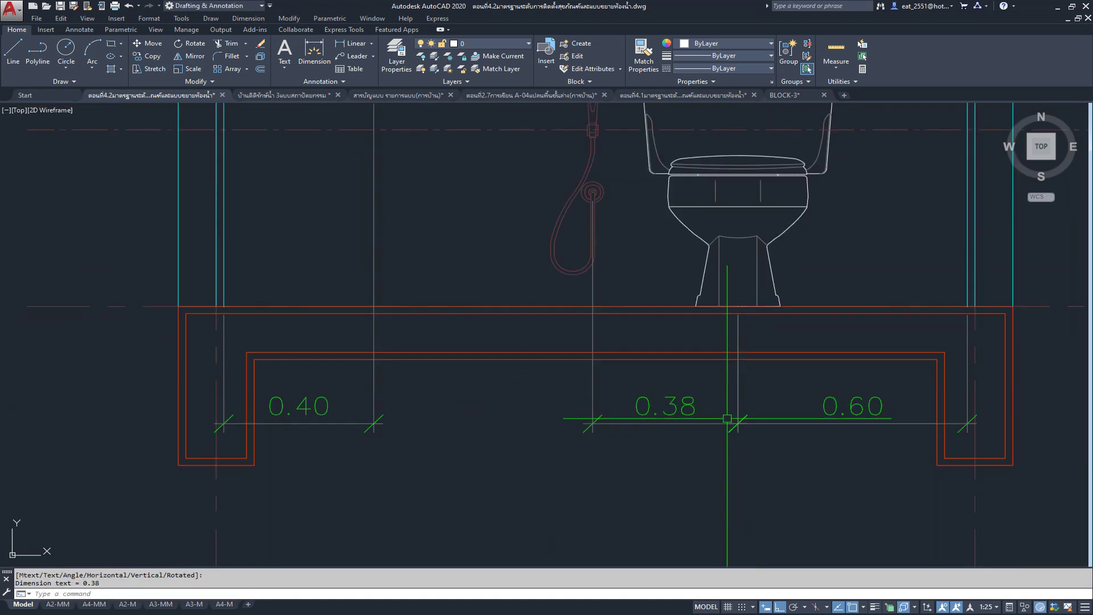
Step: Move the spray hose block 0.02 so the dimension reads 0.40
middle_drag(628, 452, 661, 472)
click(622, 287)
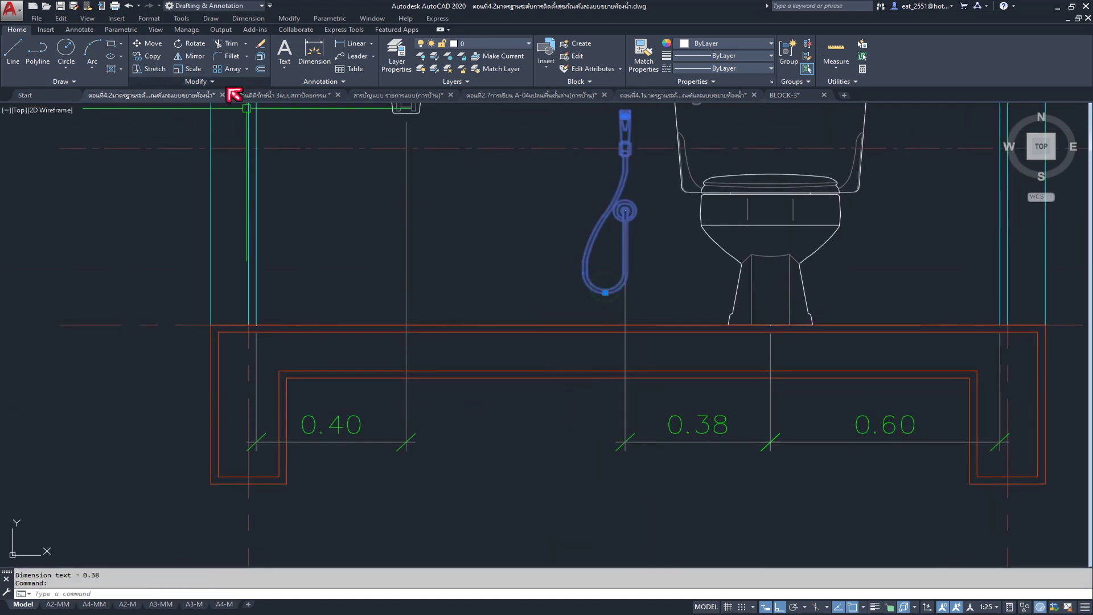
click(150, 43)
click(494, 219)
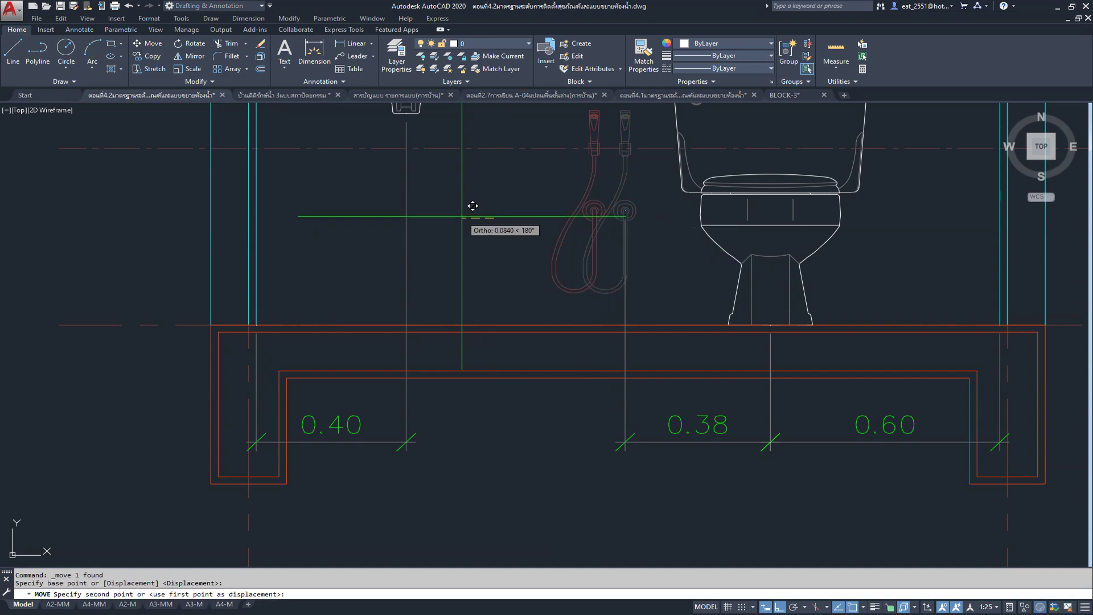
text(.02)
key(Return)
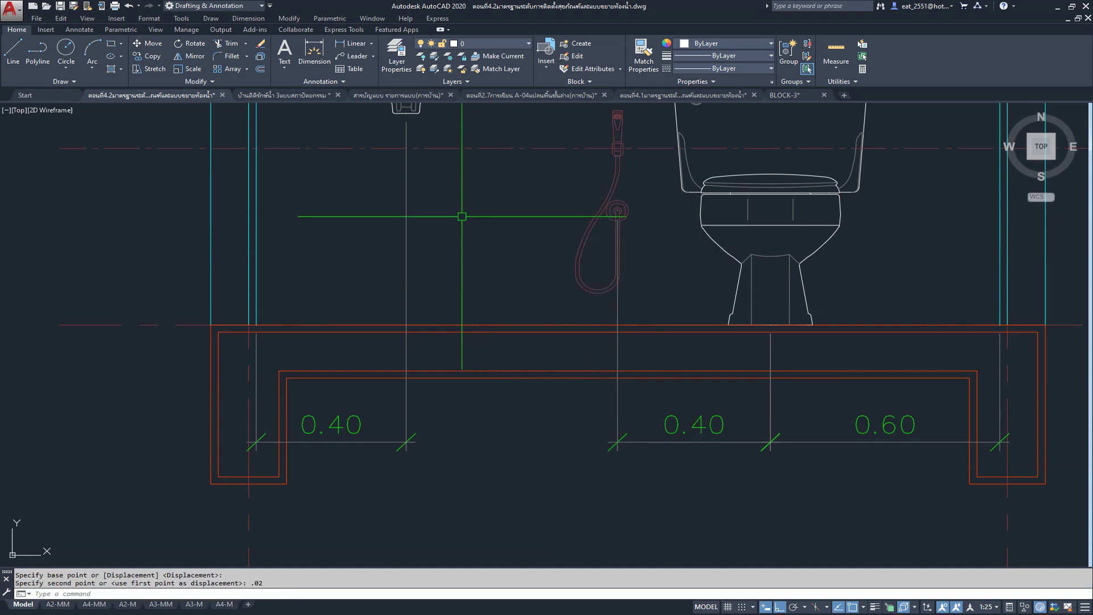
scroll(539, 275, down, 3)
scroll(629, 211, down, 3)
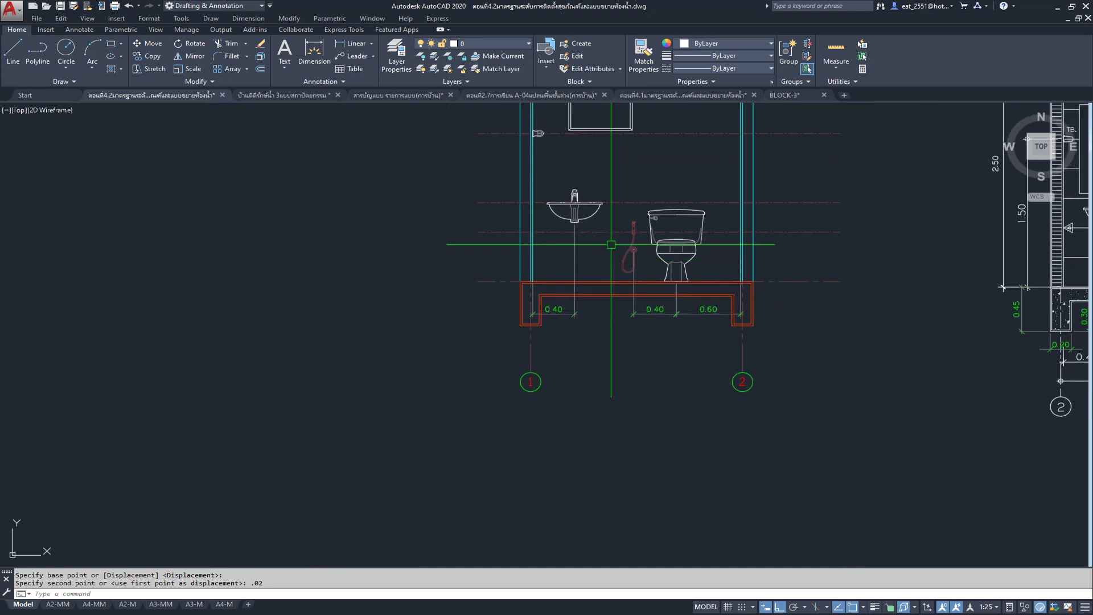
scroll(158, 454, up, 2)
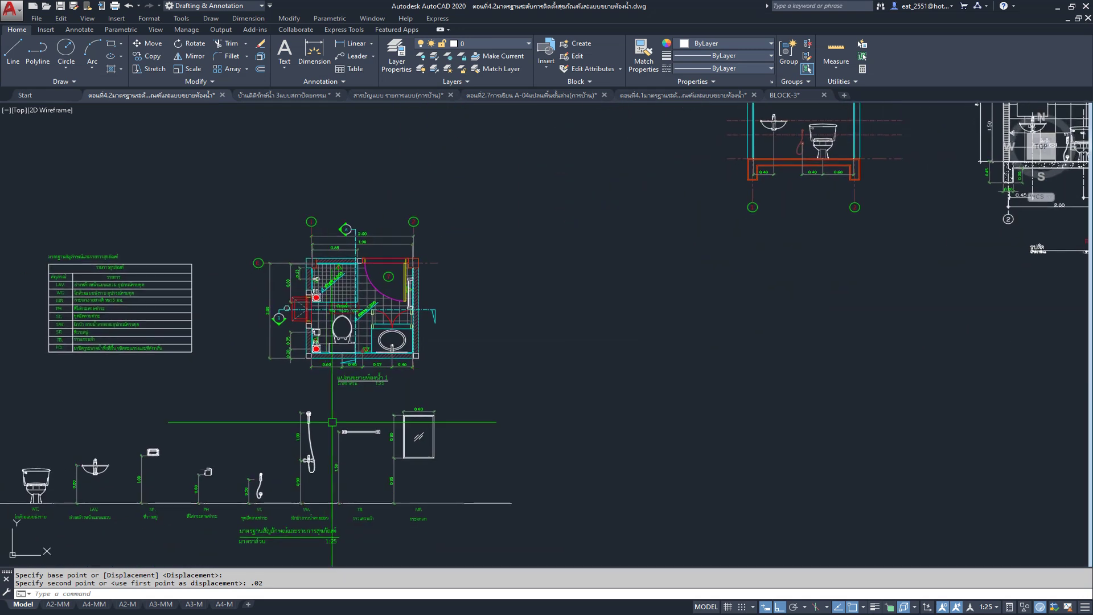
scroll(388, 279, up, 2)
scroll(388, 279, up, 2)
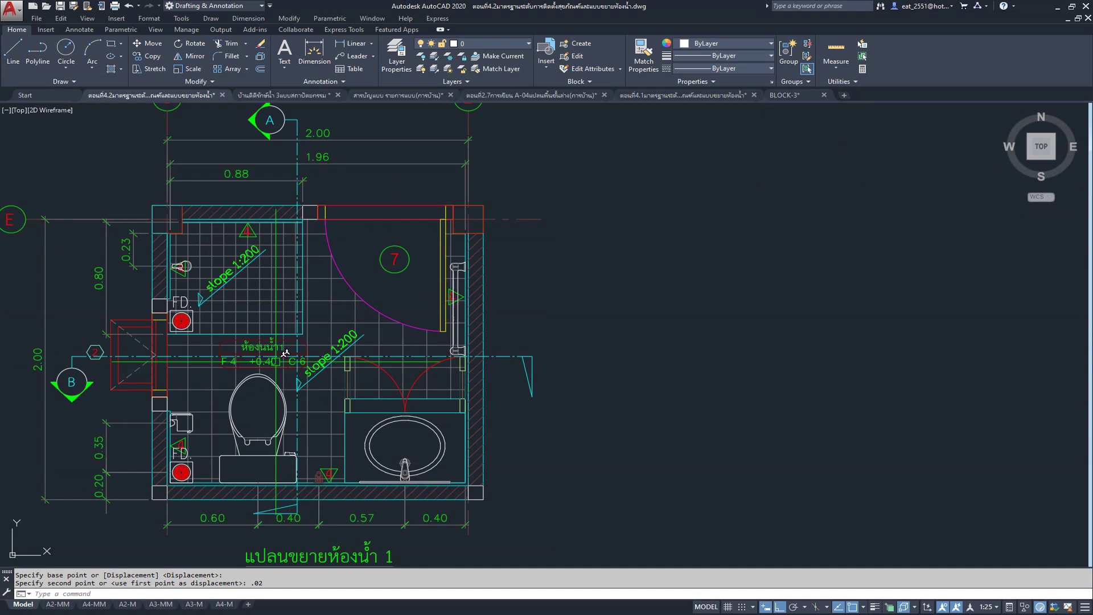
middle_drag(282, 360, 390, 361)
scroll(314, 424, down, 3)
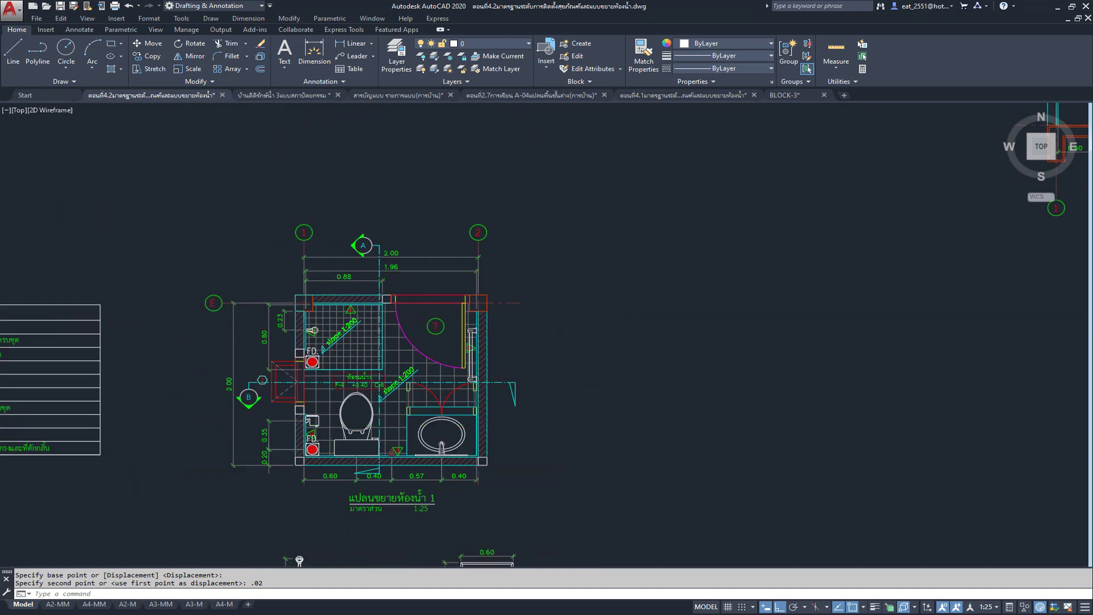
scroll(316, 412, down, 1)
scroll(594, 330, down, 2)
scroll(598, 318, up, 3)
middle_drag(597, 319, 616, 241)
scroll(616, 241, down, 1)
scroll(616, 242, down, 1)
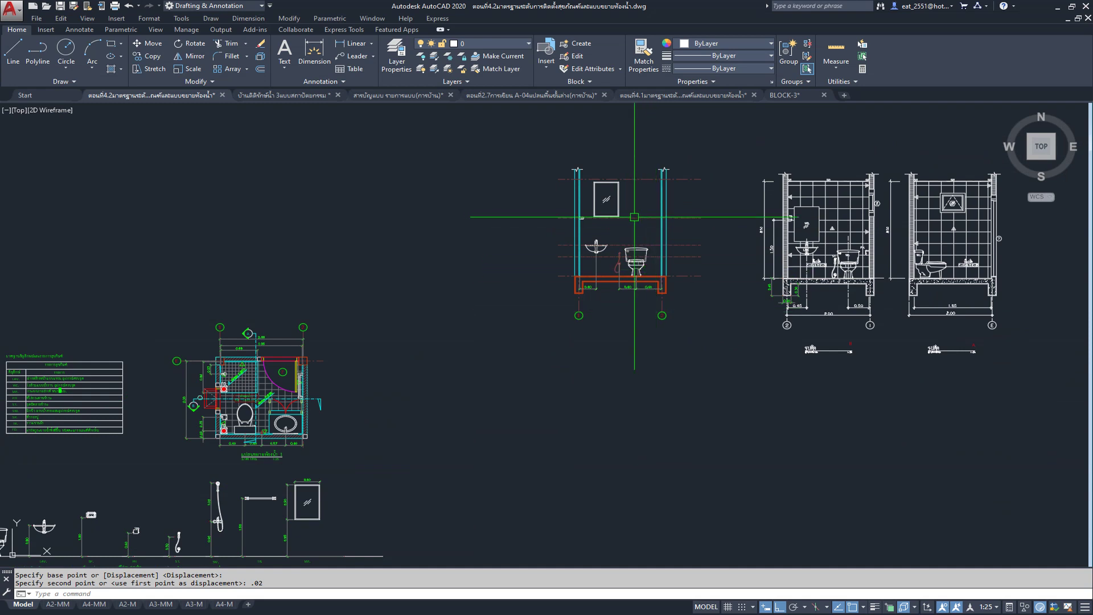
scroll(644, 182, up, 5)
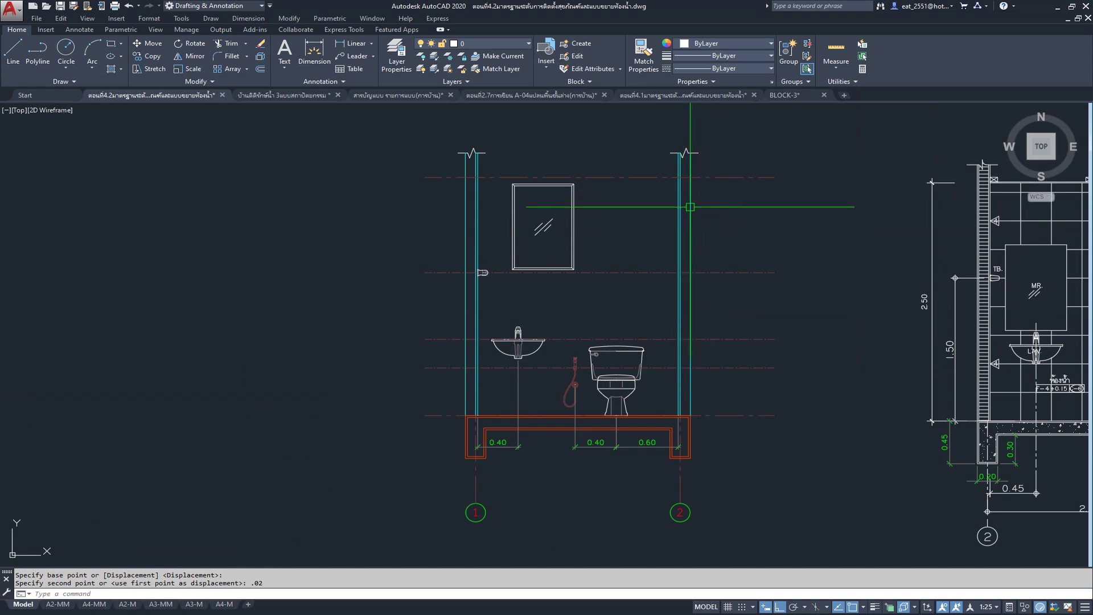
scroll(689, 208, down, 2)
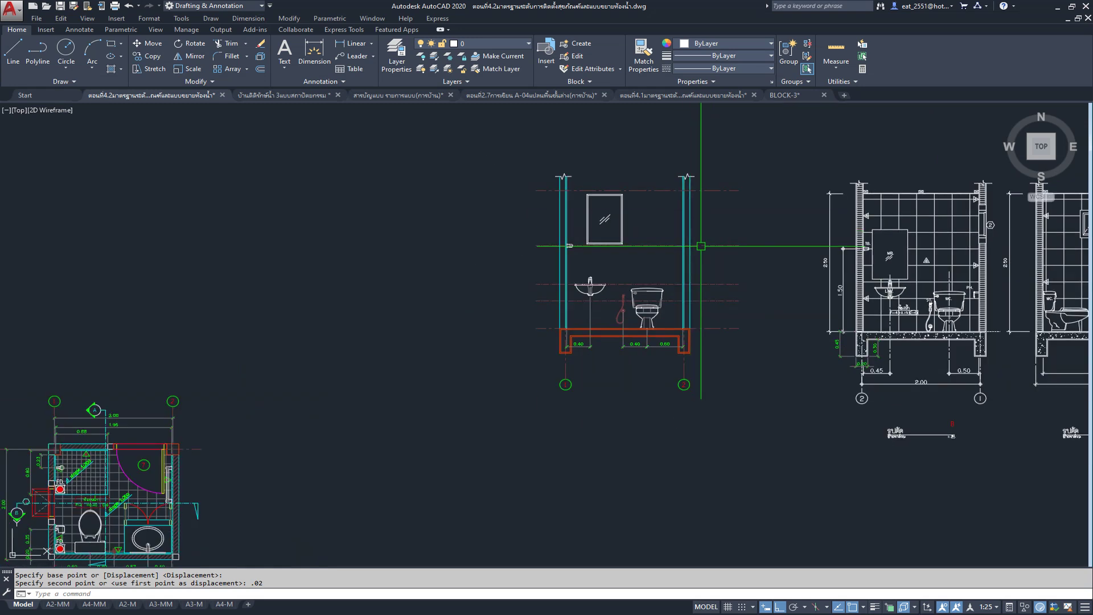
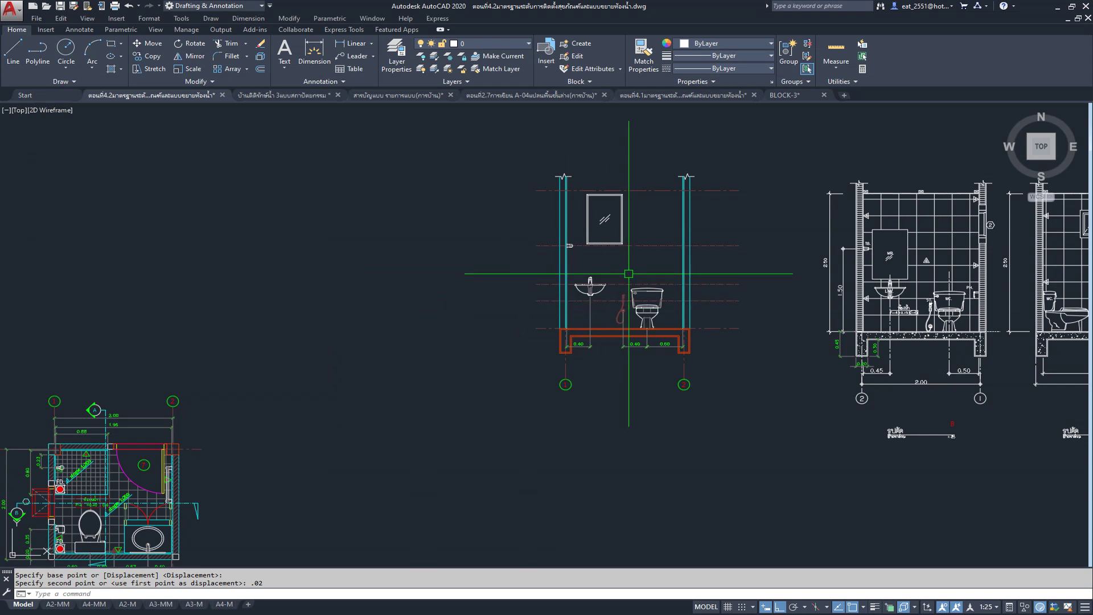
Step: Copy the paper-holder block from BLOCK-3.dwg
scroll(598, 259, down, 2)
scroll(531, 249, up, 2)
scroll(520, 318, down, 4)
scroll(462, 275, up, 4)
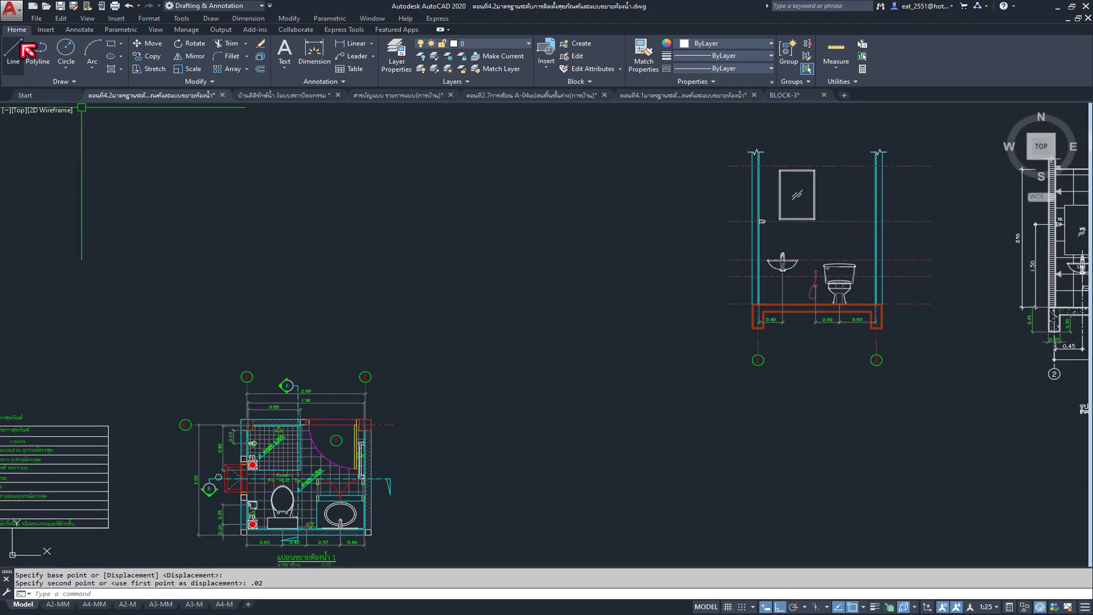
click(785, 96)
scroll(635, 334, down, 1)
scroll(634, 334, down, 4)
scroll(374, 364, up, 2)
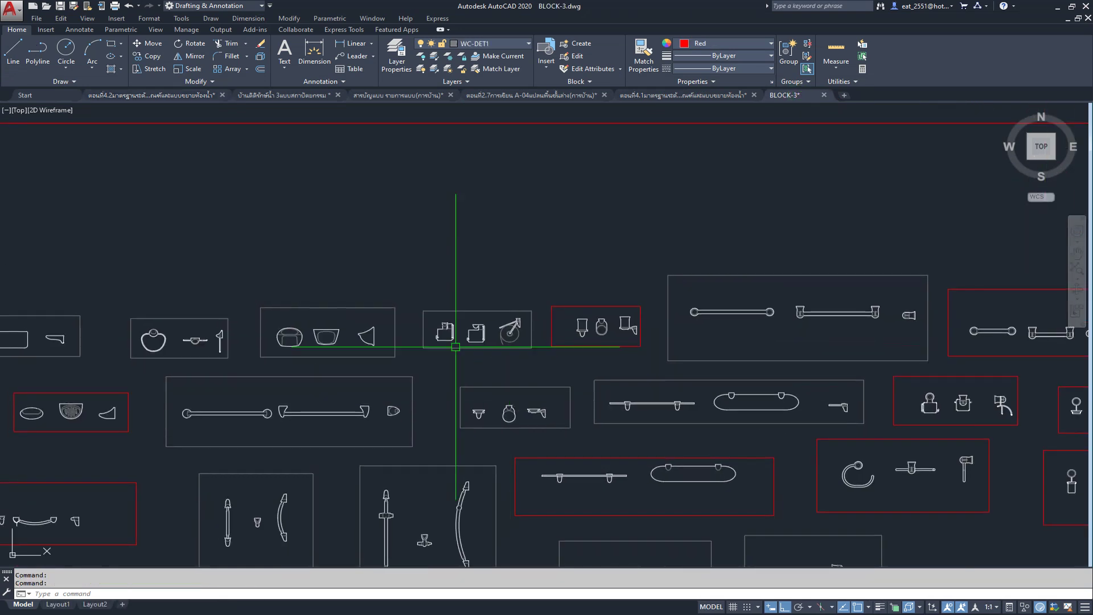
scroll(429, 302, up, 4)
click(368, 256)
click(661, 392)
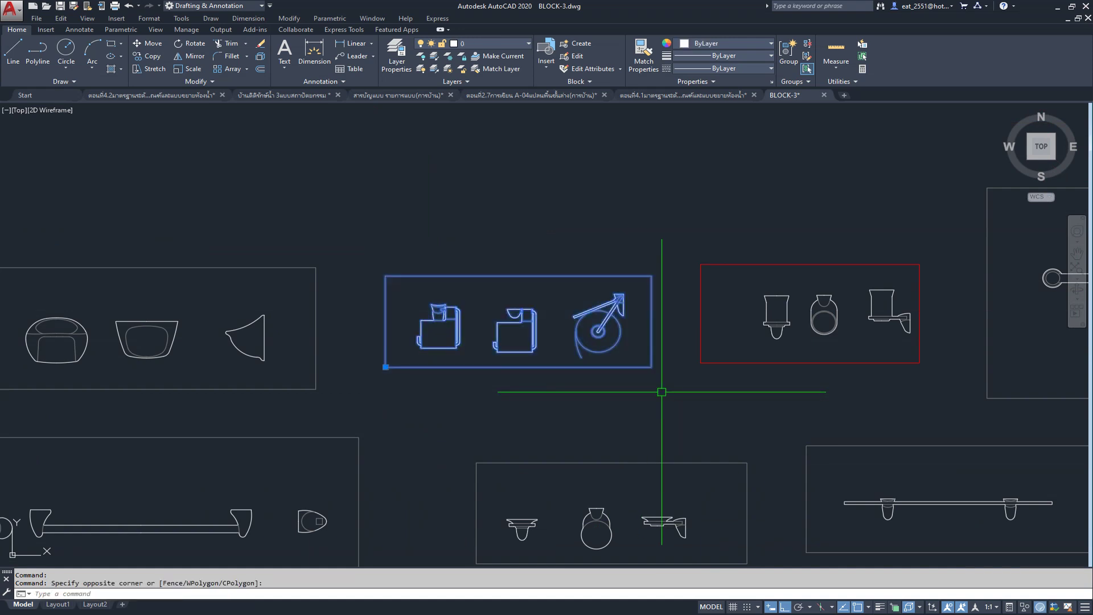
click(38, 19)
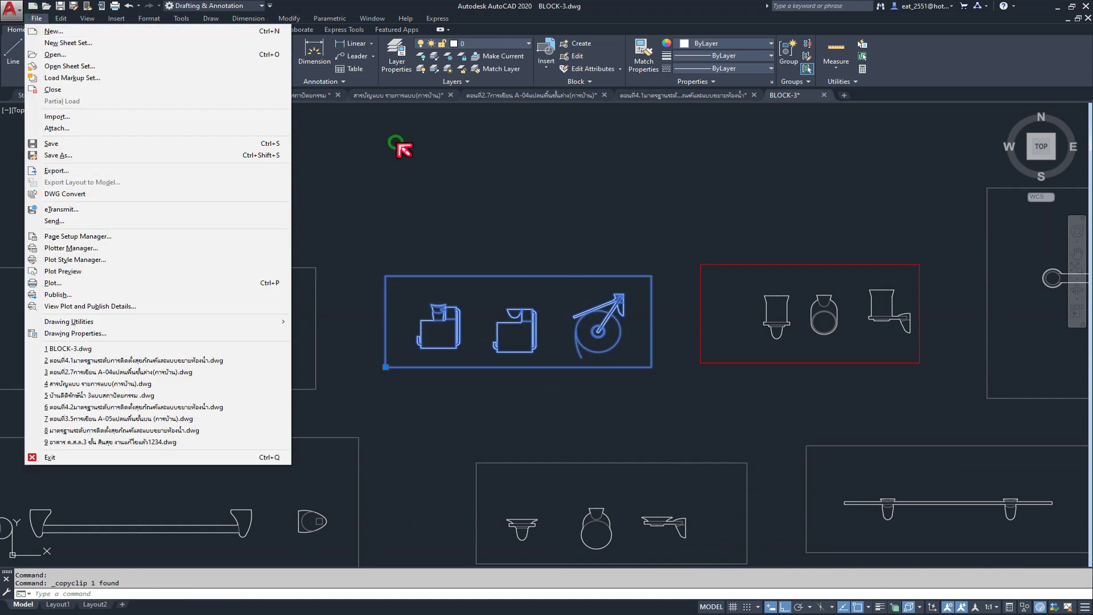
Step: Paste the paper holders into the bathroom drawing, left of the elevation
click(400, 147)
click(136, 95)
middle_drag(624, 236, 439, 253)
scroll(439, 253, up, 2)
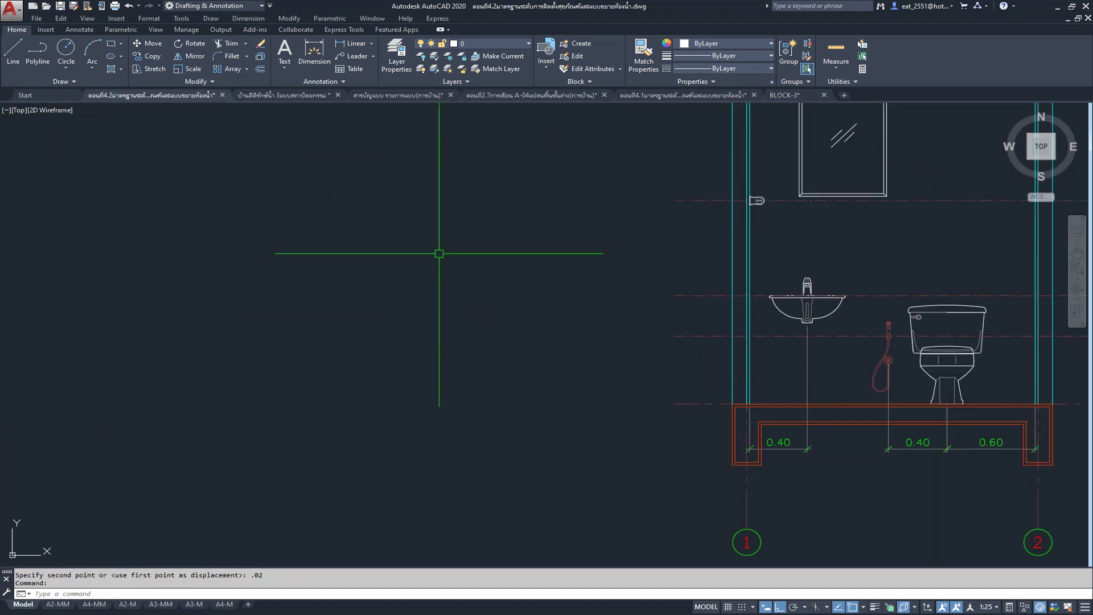
key(ctrl+v)
click(439, 253)
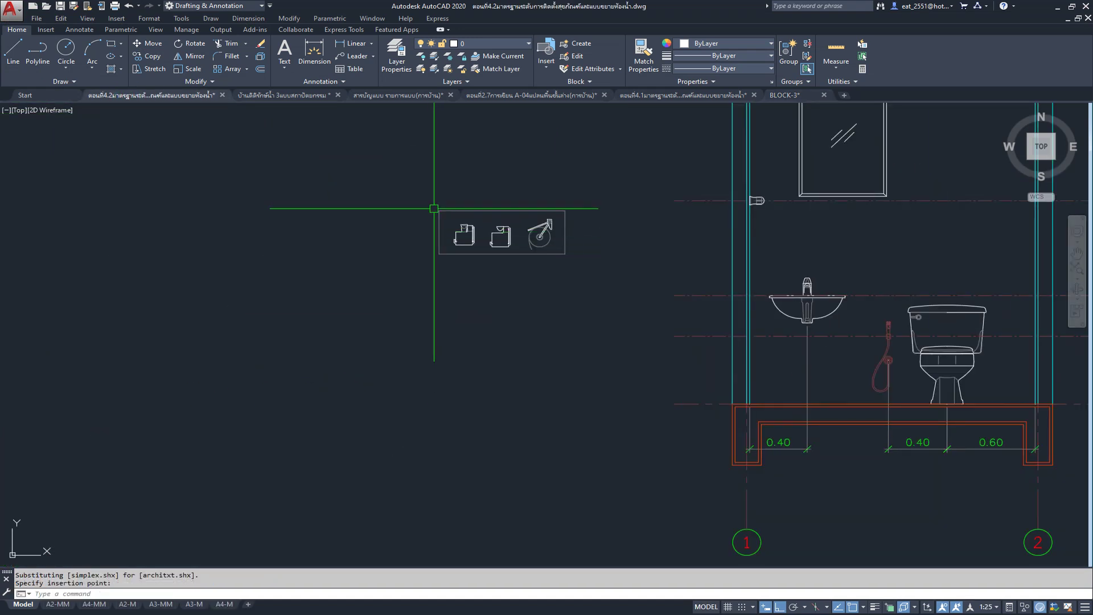
Step: Explode the pasted block and delete the frame rectangle around the holders
click(263, 55)
click(529, 228)
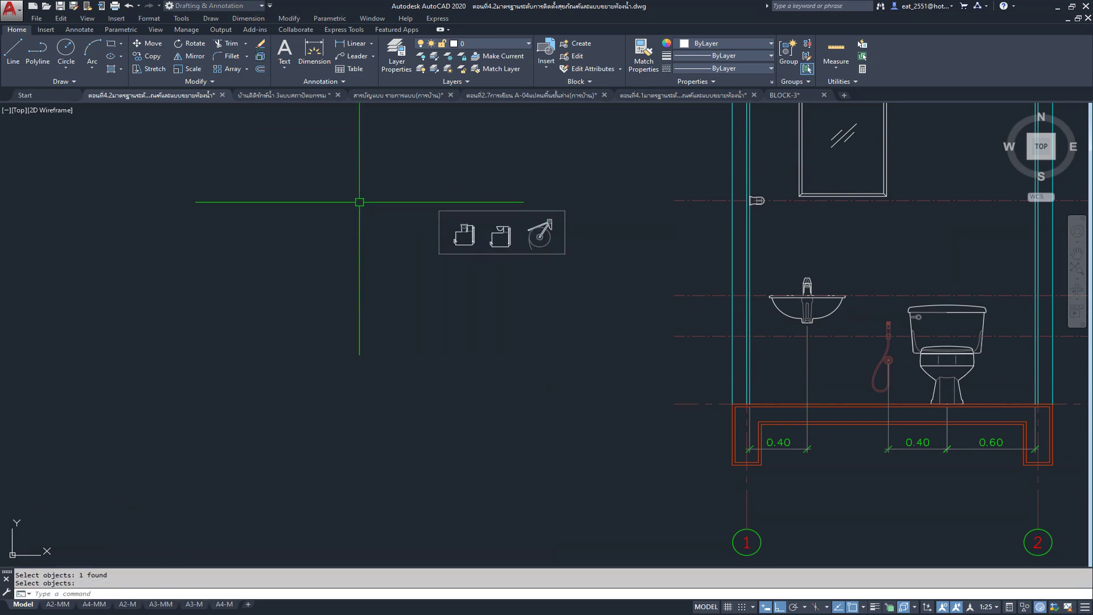
scroll(488, 215, up, 4)
key(Return)
click(391, 187)
click(319, 233)
key(Delete)
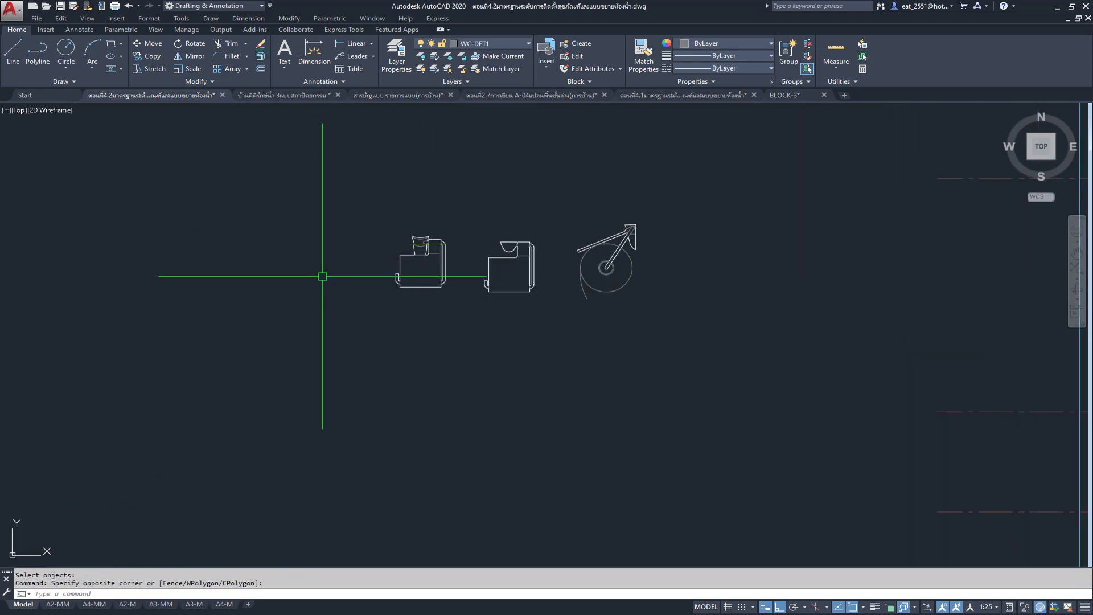
Step: Select the three paper holders and start a new block from them with B
click(699, 171)
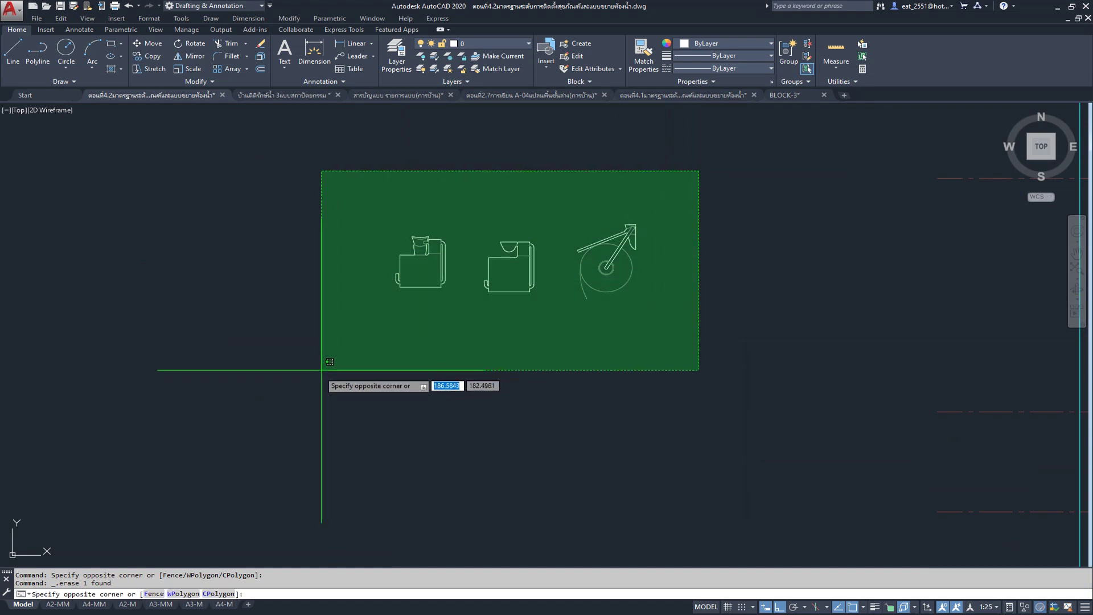
click(636, 227)
scroll(605, 183, down, 1)
scroll(733, 239, down, 4)
scroll(734, 245, down, 1)
scroll(724, 324, down, 2)
scroll(724, 325, up, 3)
scroll(811, 327, up, 3)
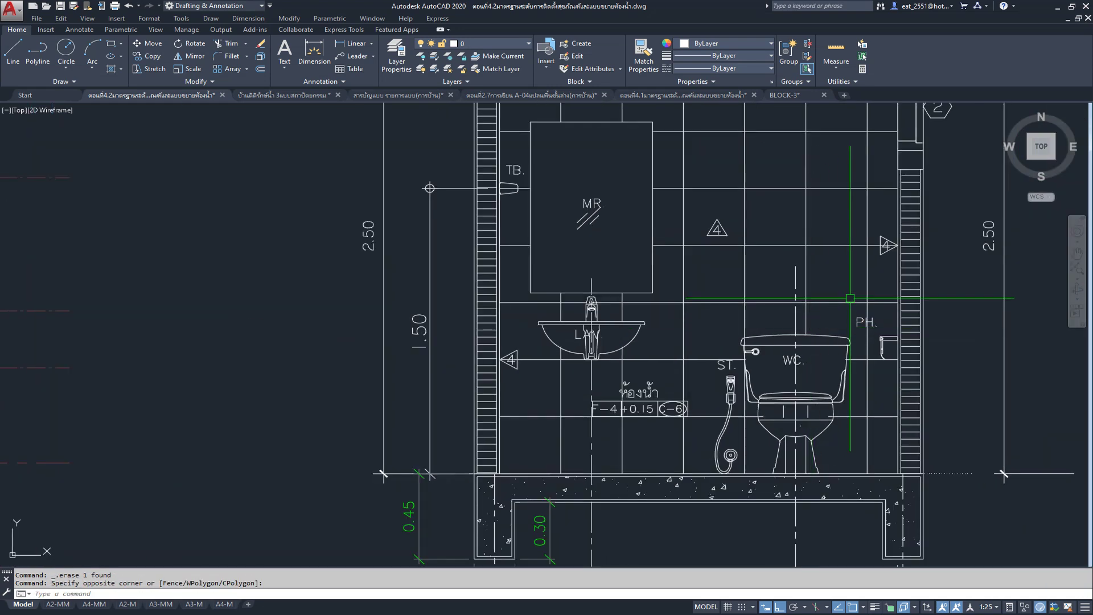
scroll(850, 298, down, 3)
scroll(854, 302, down, 1)
scroll(488, 310, up, 3)
scroll(531, 292, up, 2)
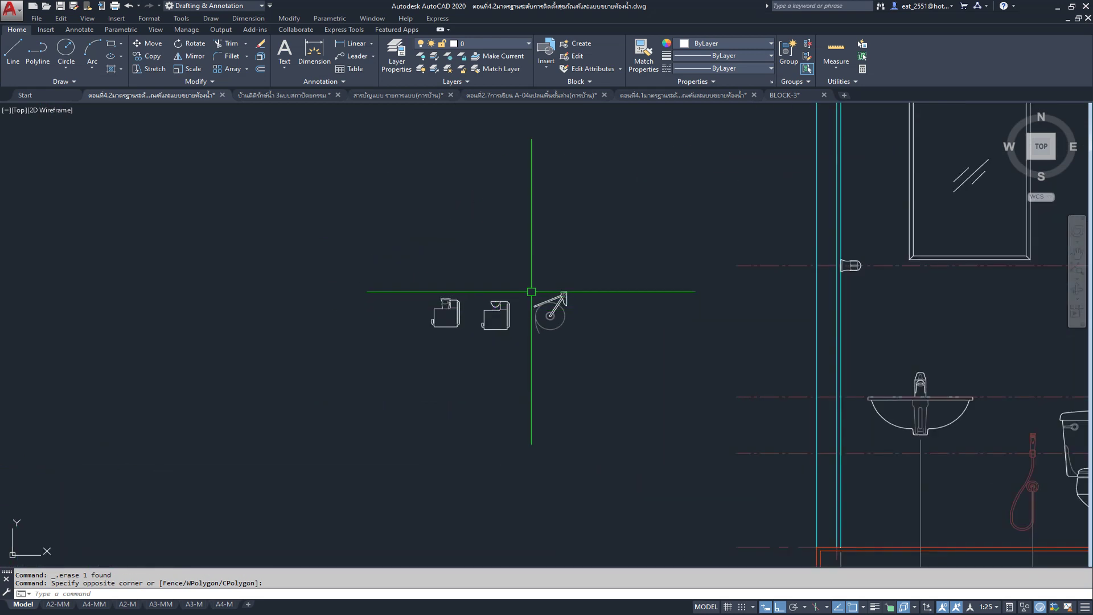
click(588, 277)
click(390, 363)
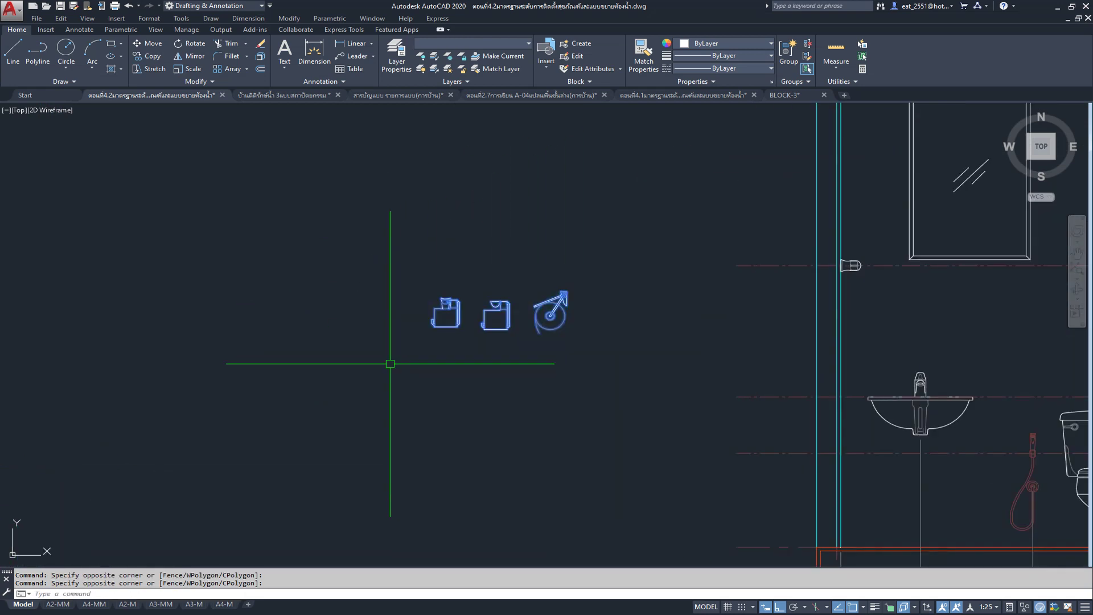
text(b)
key(Return)
text(PH)
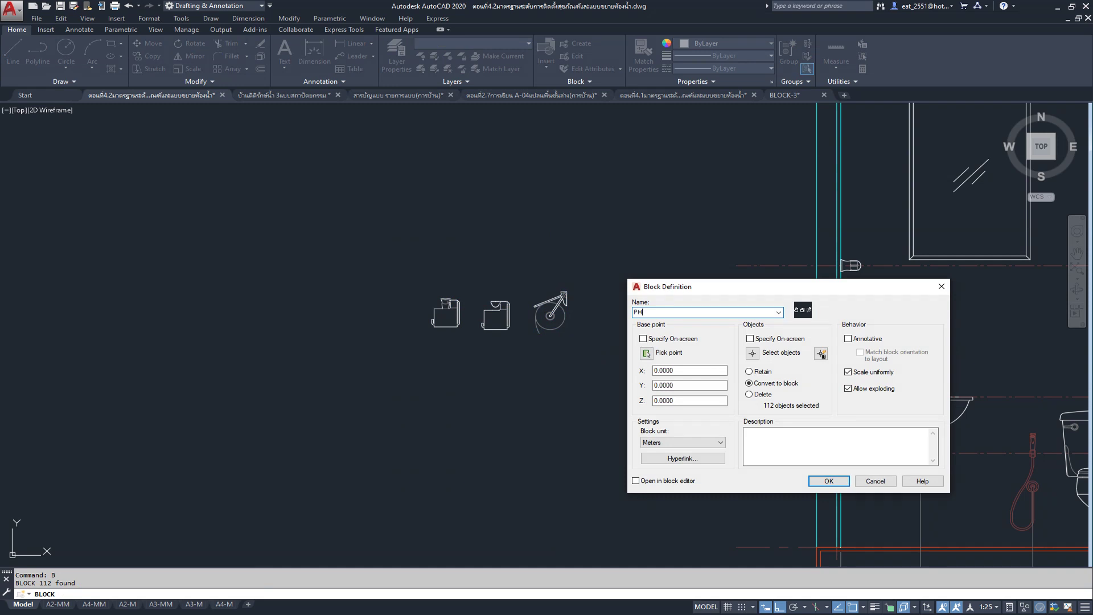
Step: Create block PH with its base point snapped to the middle holder
click(646, 354)
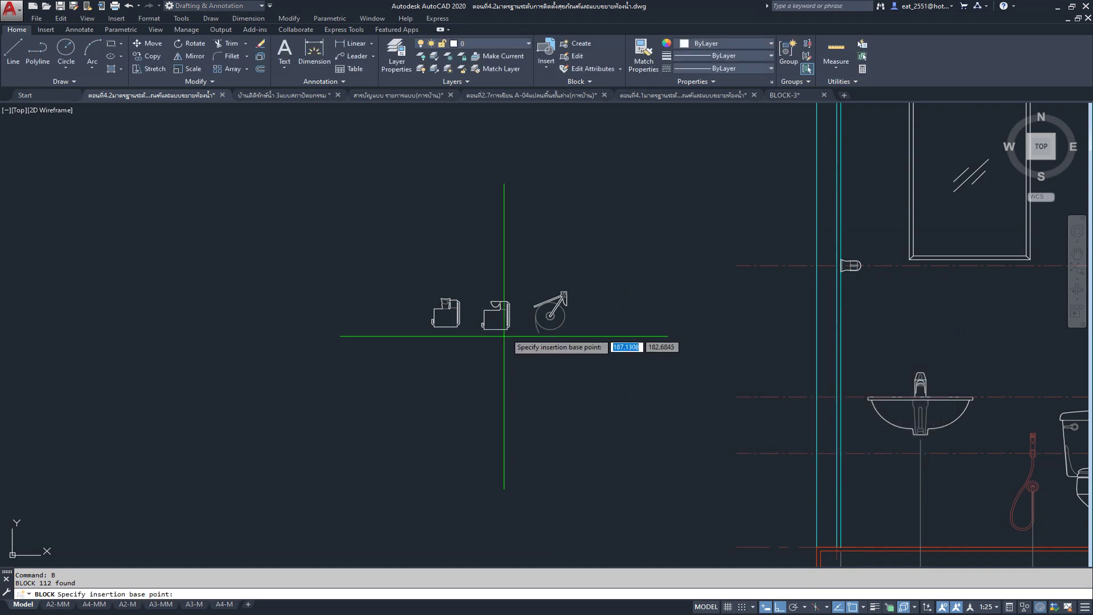
click(496, 329)
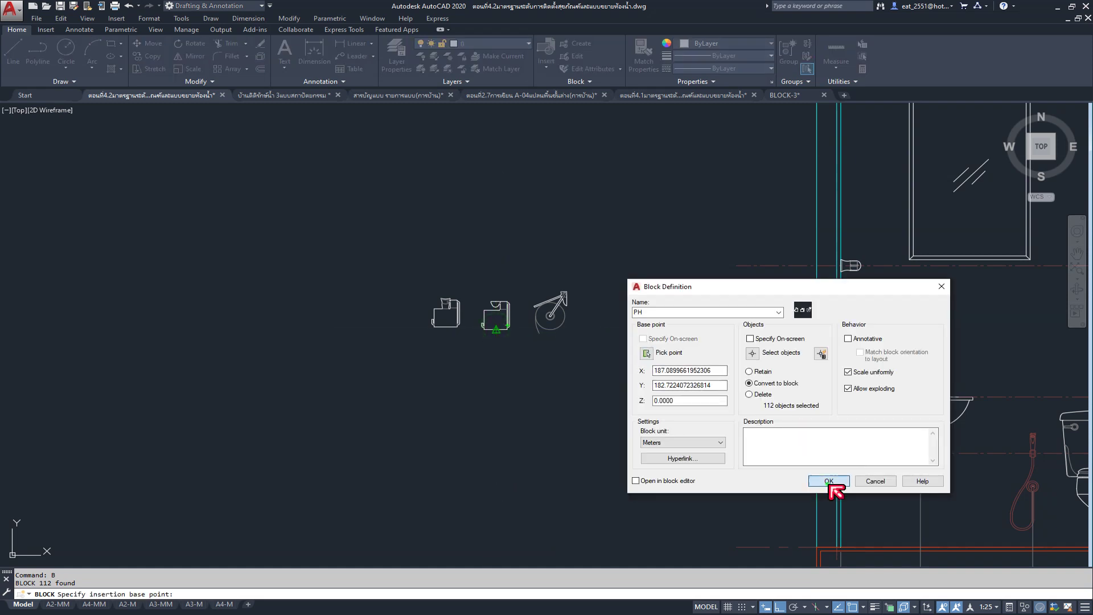
click(829, 481)
Step: Select the PH block and explode it back into separate pieces
scroll(451, 323, up, 3)
scroll(451, 323, up, 2)
scroll(451, 323, down, 3)
scroll(617, 220, up, 1)
click(620, 219)
click(481, 391)
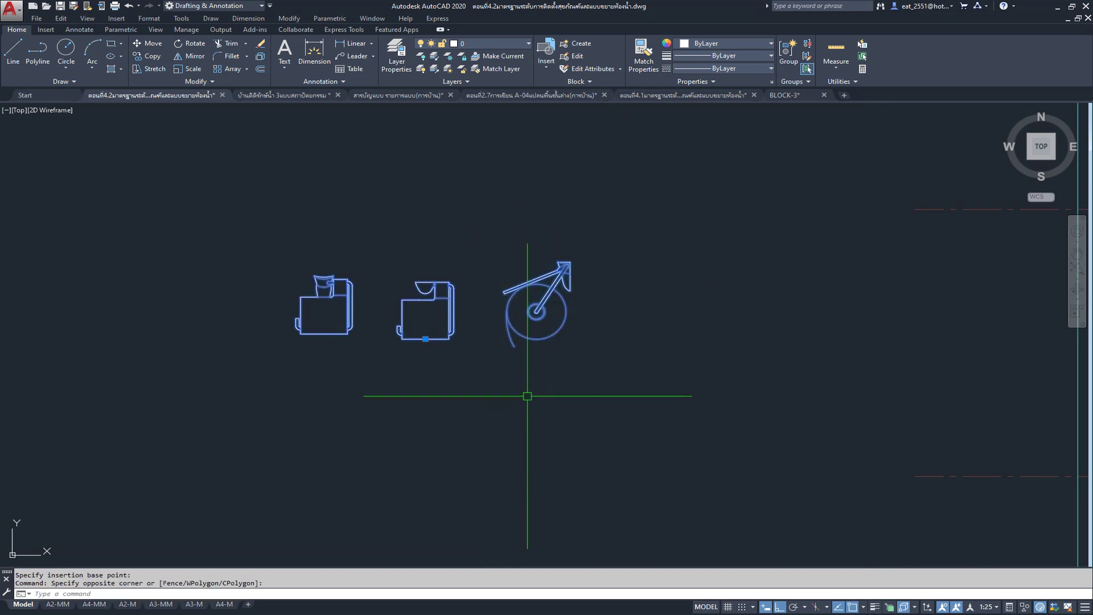
key(Escape)
click(521, 283)
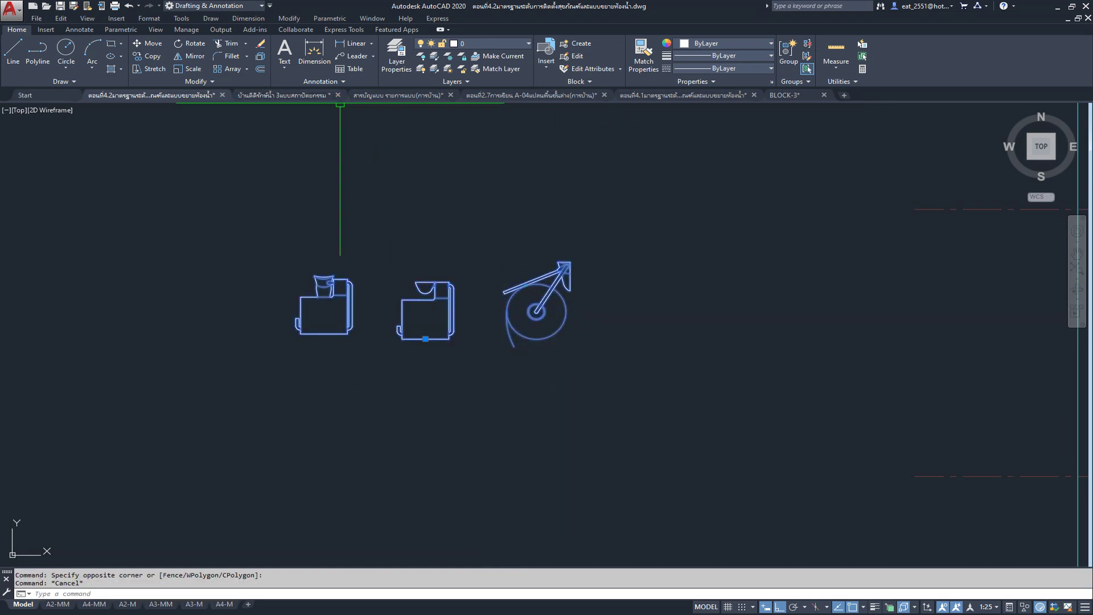
Step: Group the right-hand roll holder's 25 pieces into one unnamed group
click(607, 234)
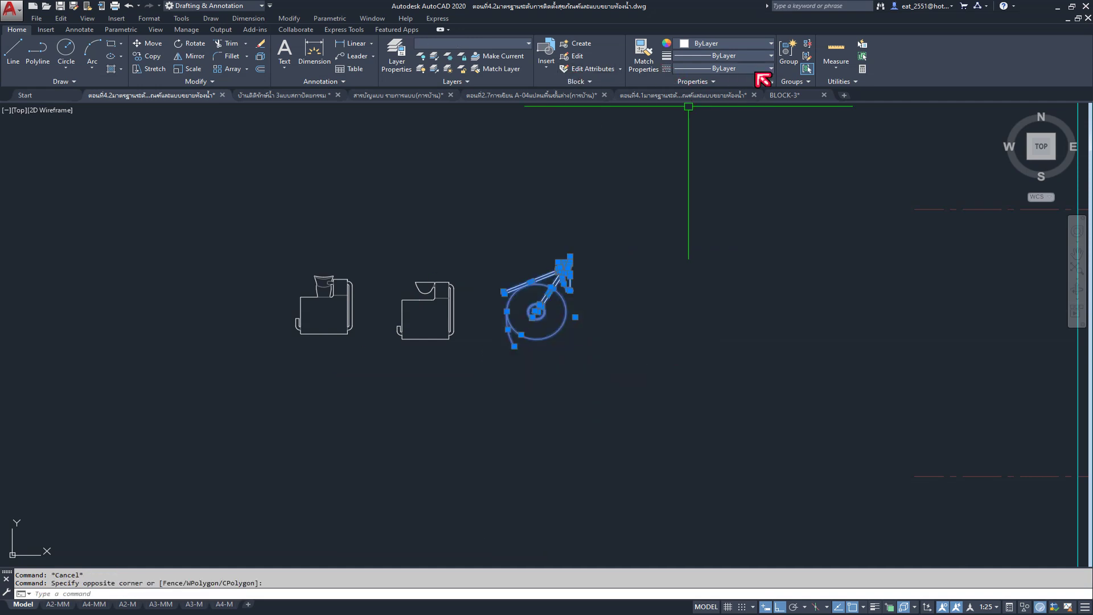
click(791, 54)
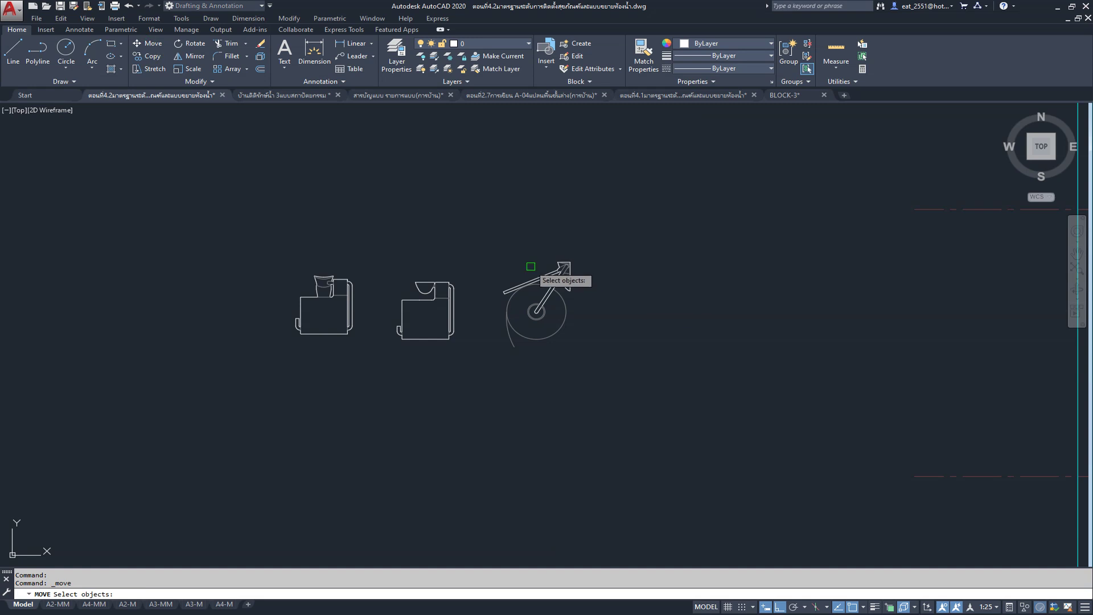
scroll(530, 266, up, 5)
Step: Start moving the grouped roll holder from its top-right corner, then cancel the move
click(629, 273)
click(695, 243)
click(631, 271)
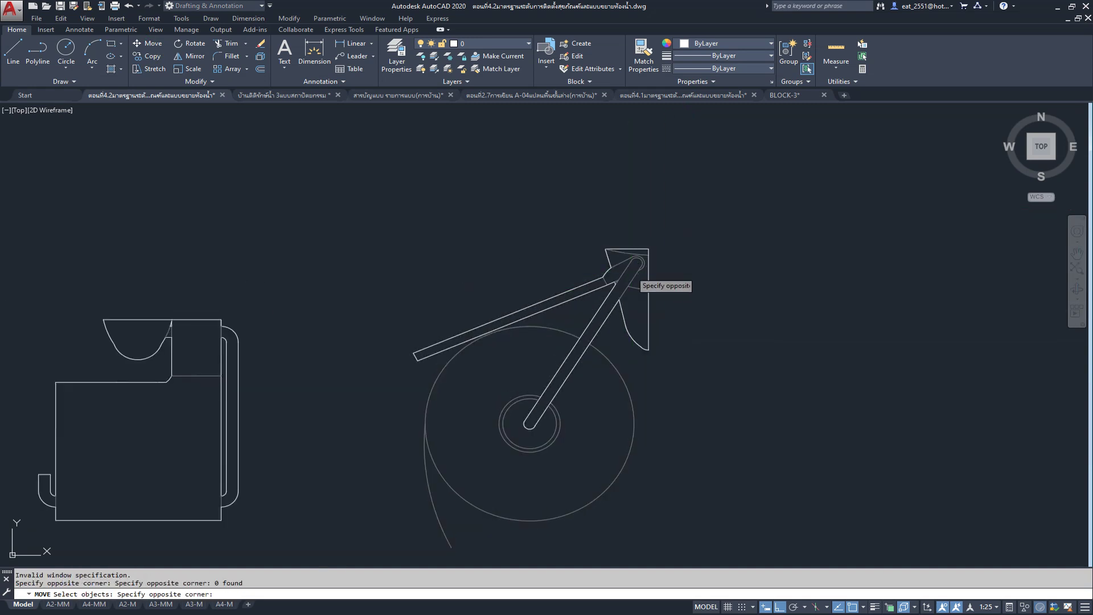
click(576, 305)
key(Return)
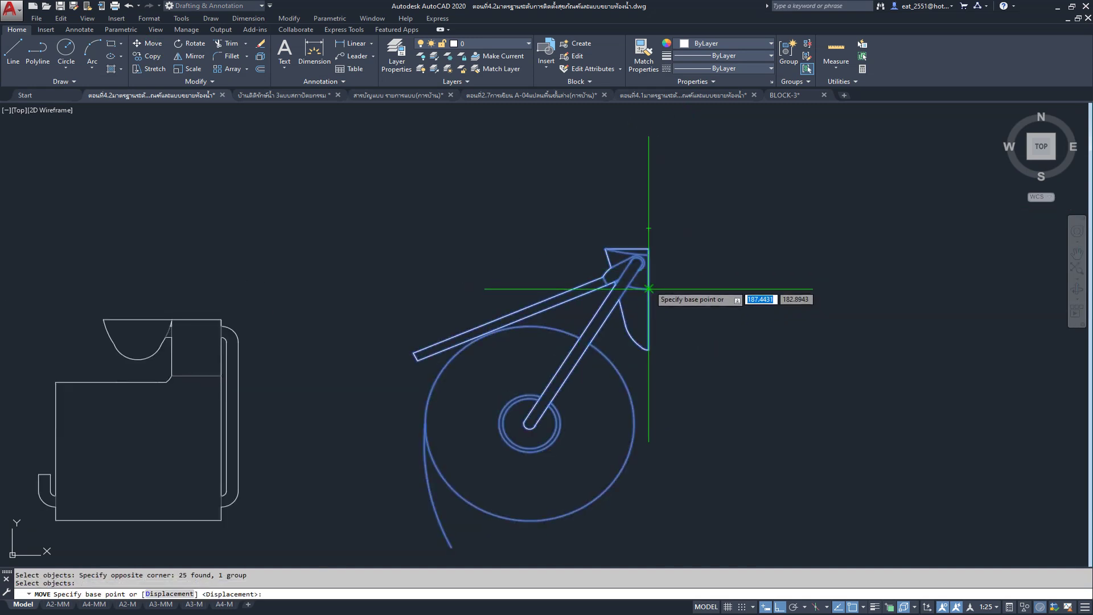
click(649, 288)
scroll(421, 265, down, 5)
scroll(720, 273, up, 3)
scroll(762, 242, up, 2)
scroll(763, 242, up, 5)
key(Escape)
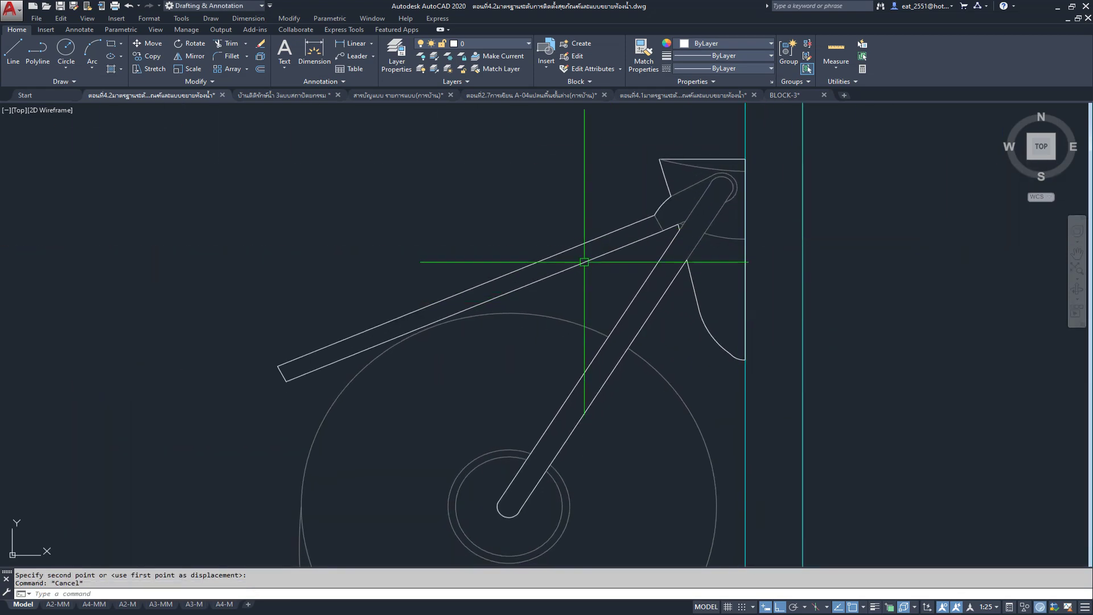
scroll(583, 300, down, 5)
scroll(583, 300, down, 3)
Step: Pan to centre the plan and fixture legend in view
middle_drag(505, 313, 622, 208)
scroll(569, 256, up, 5)
scroll(569, 256, down, 5)
middle_drag(569, 256, 665, 203)
scroll(343, 417, up, 5)
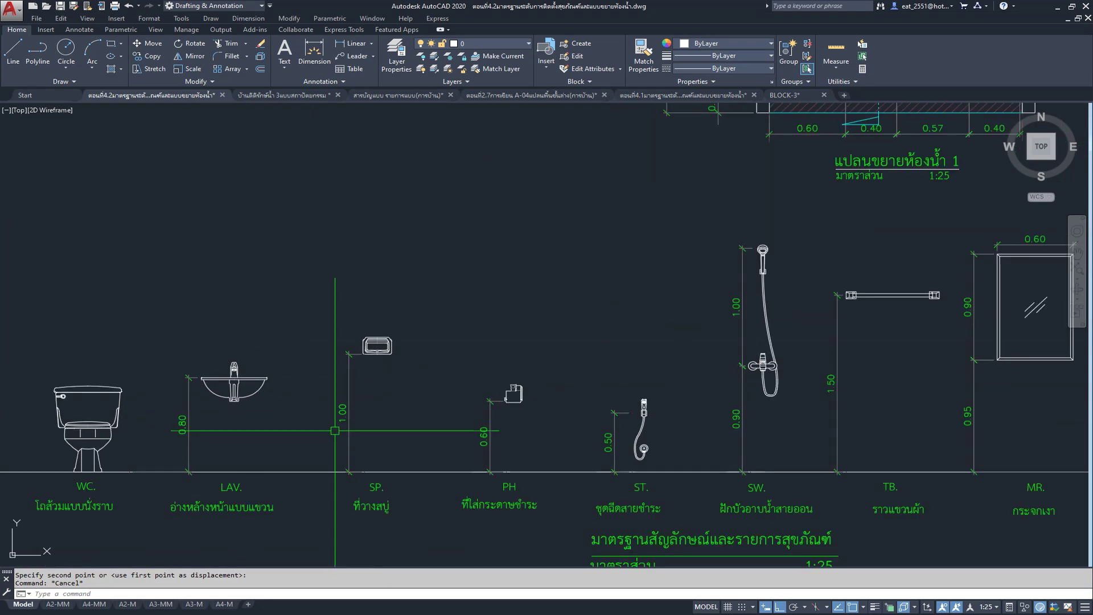
Step: Zoom and pan away from the floor-drain detail to centre the bathroom plan
scroll(343, 417, down, 5)
middle_drag(712, 341, 719, 371)
scroll(348, 450, up, 5)
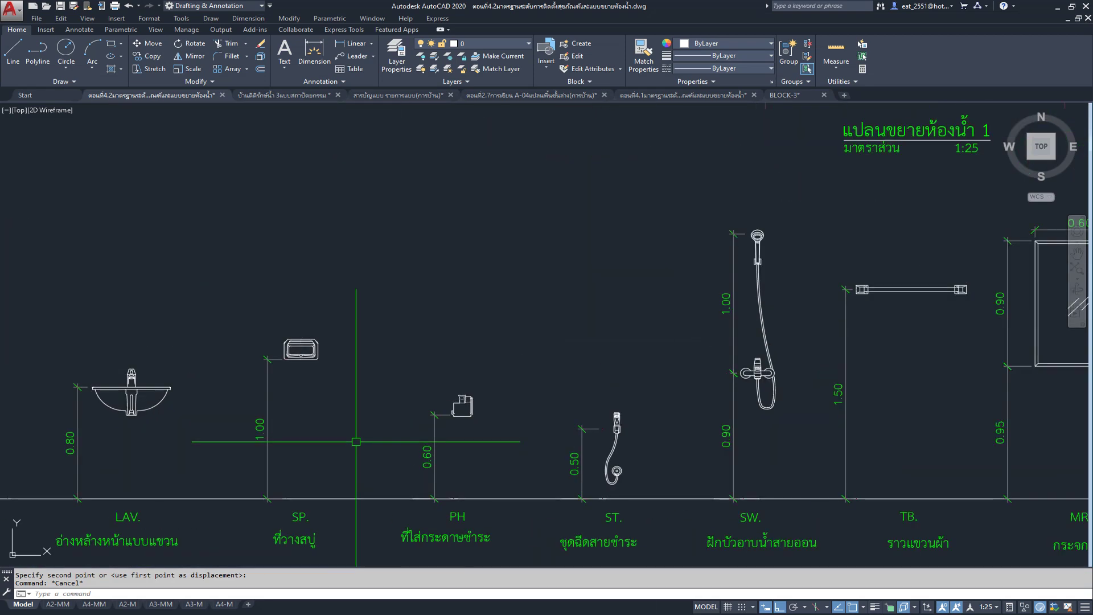
scroll(475, 468, up, 3)
scroll(322, 333, down, 4)
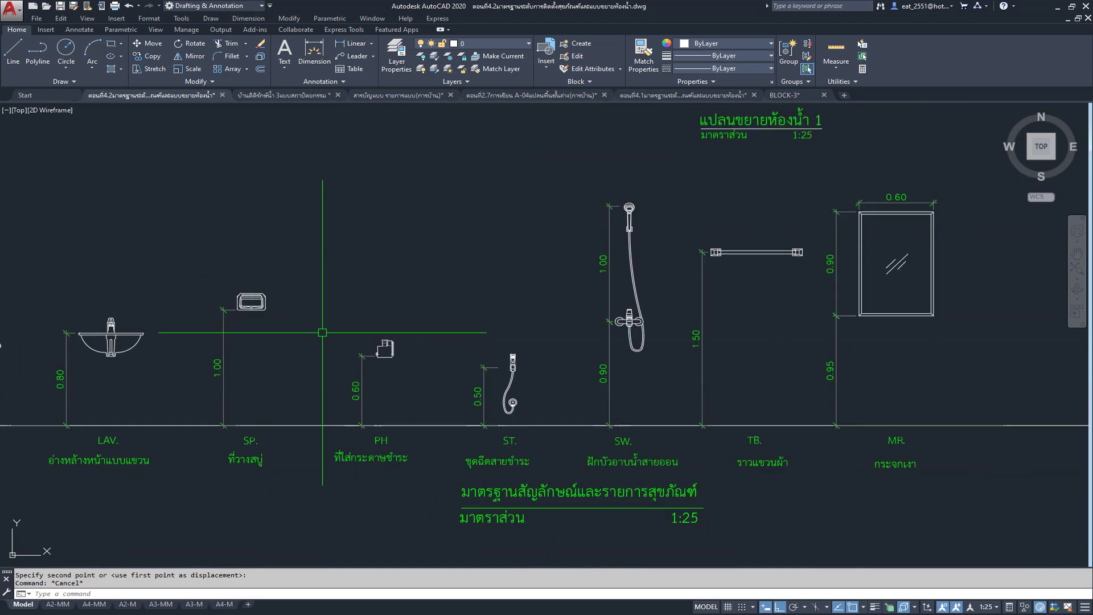
scroll(322, 332, down, 2)
scroll(322, 333, up, 5)
scroll(321, 336, down, 3)
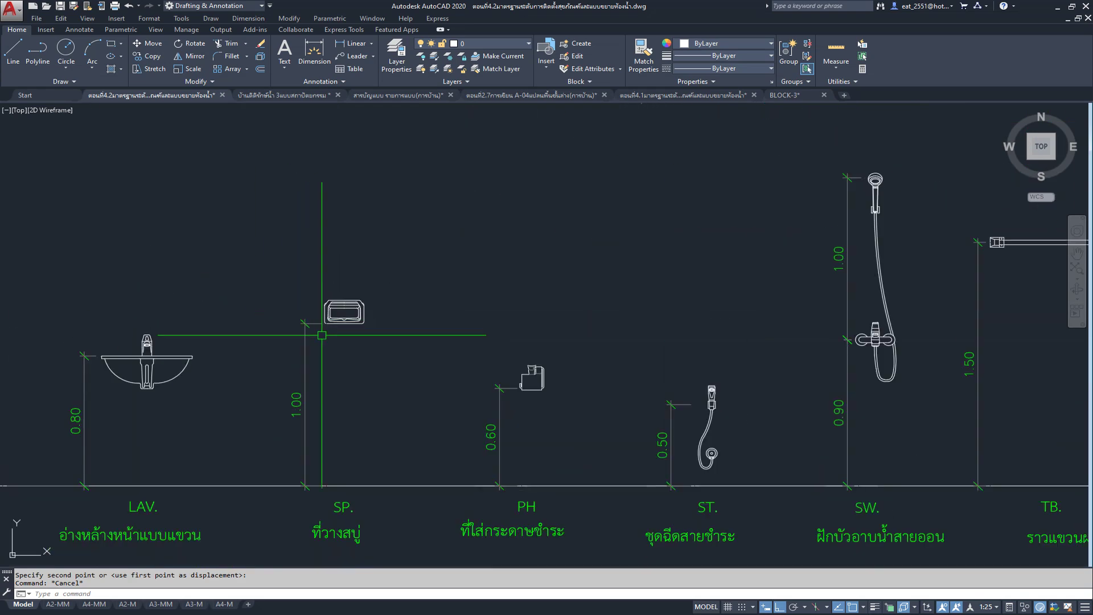
scroll(318, 395, down, 4)
scroll(619, 289, up, 1)
scroll(619, 289, up, 1)
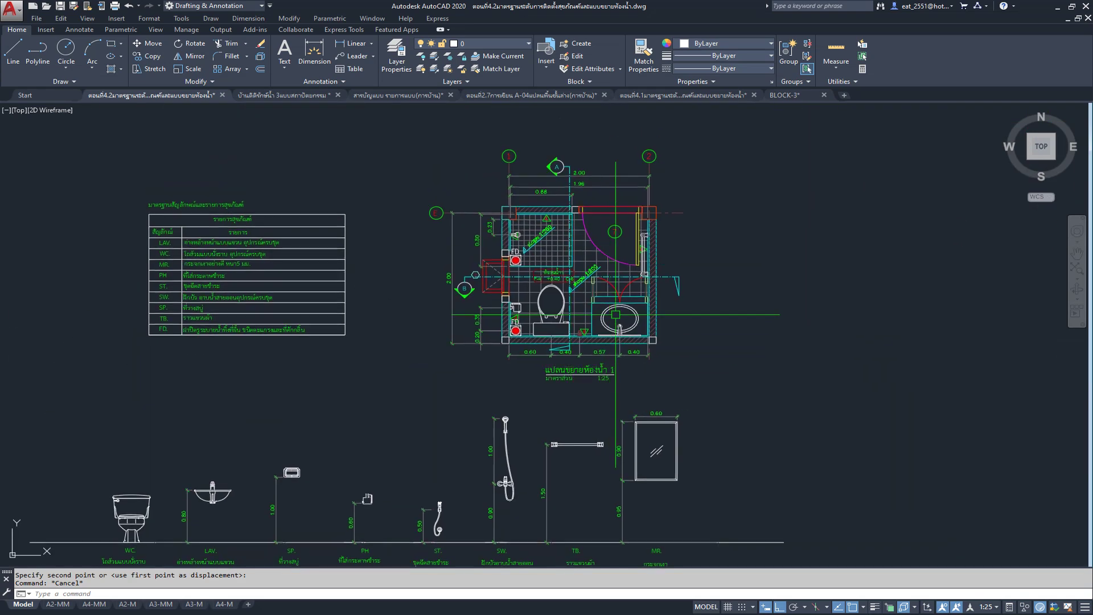
scroll(619, 290, up, 1)
scroll(618, 290, up, 2)
scroll(618, 289, down, 2)
scroll(512, 239, up, 3)
middle_drag(472, 196, 490, 297)
scroll(499, 270, up, 4)
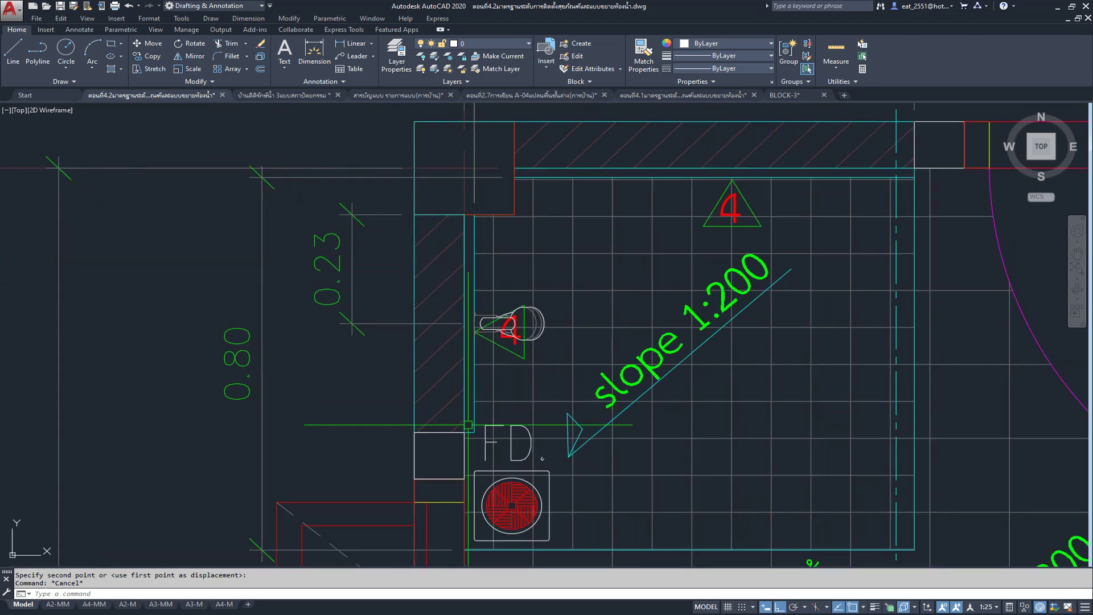
scroll(468, 424, down, 5)
scroll(468, 424, down, 1)
mouse_move(687, 363)
middle_down()
mouse_move(579, 381)
mouse_move(390, 317)
middle_up()
Step: Bring the sink and toilet elevation into view and briefly select the shower head
scroll(557, 312, down, 2)
scroll(766, 312, down, 1)
scroll(765, 312, up, 5)
middle_drag(623, 228, 686, 225)
click(688, 225)
key(Escape)
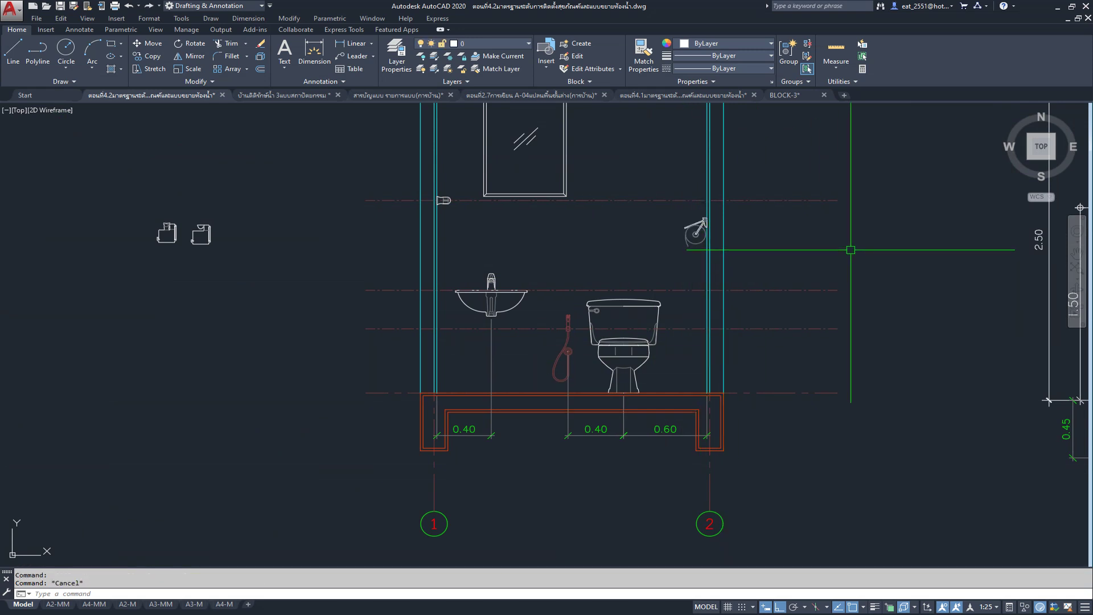
Step: Offset the floor-level dash-dot line 0.6 upward
click(261, 69)
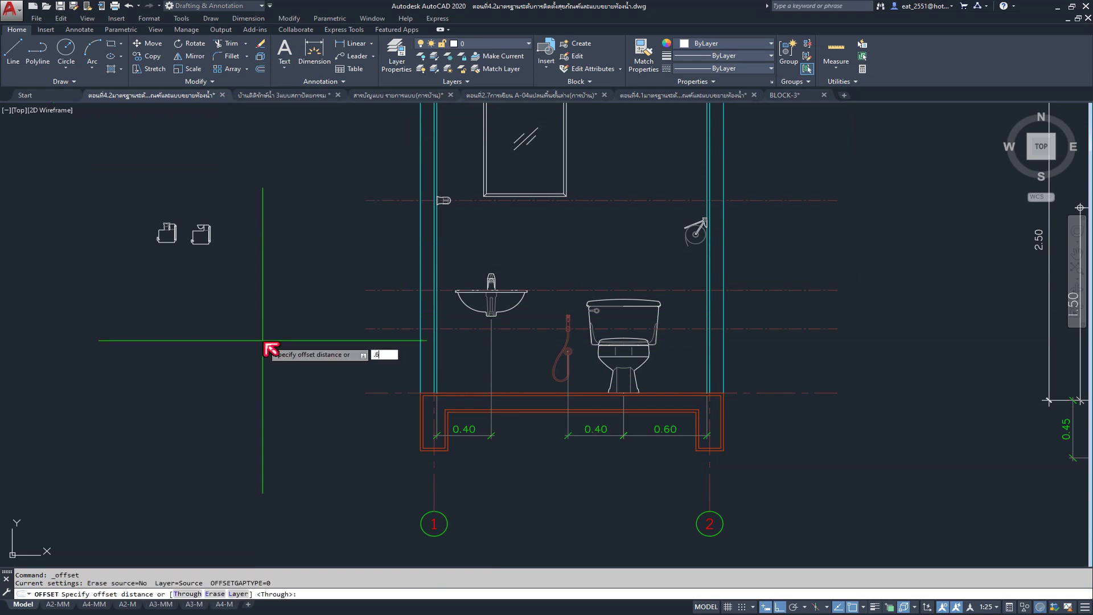
key(Return)
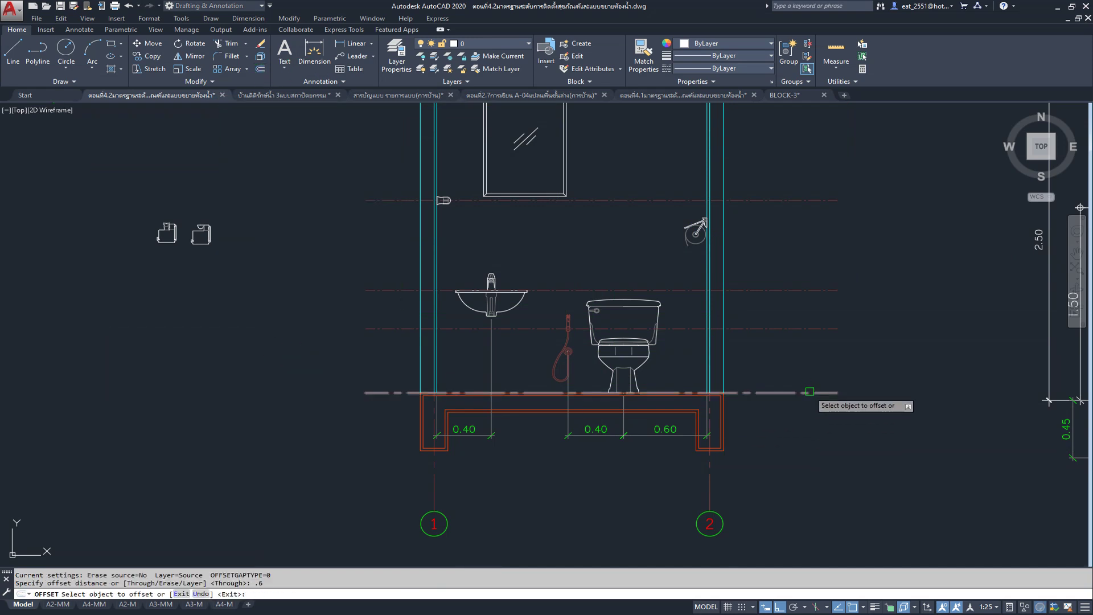
click(806, 393)
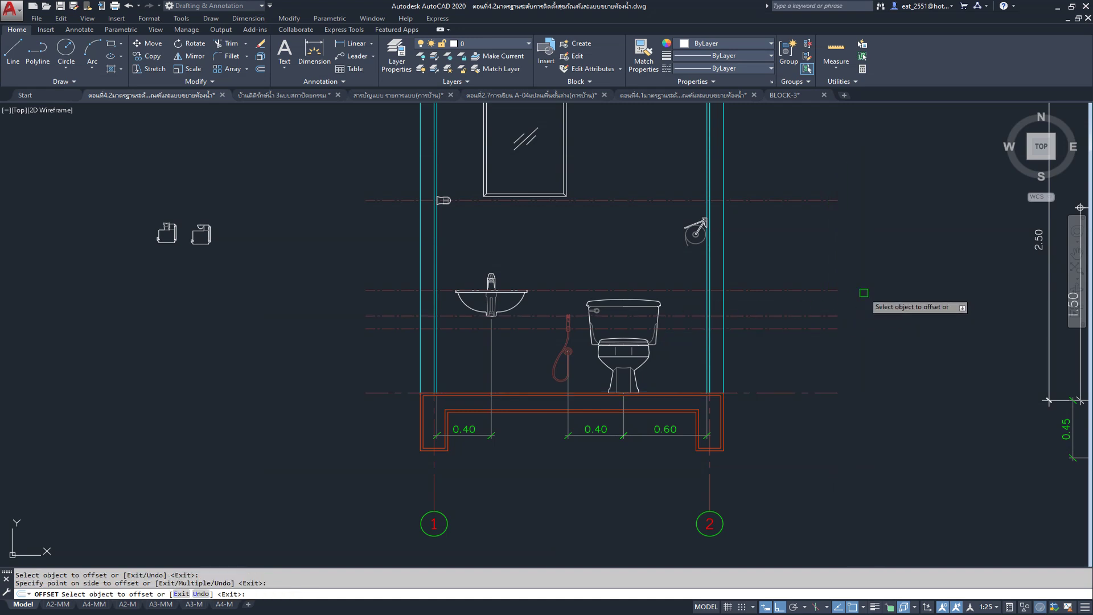
click(809, 296)
scroll(698, 298, up, 1)
key(Escape)
scroll(698, 298, up, 2)
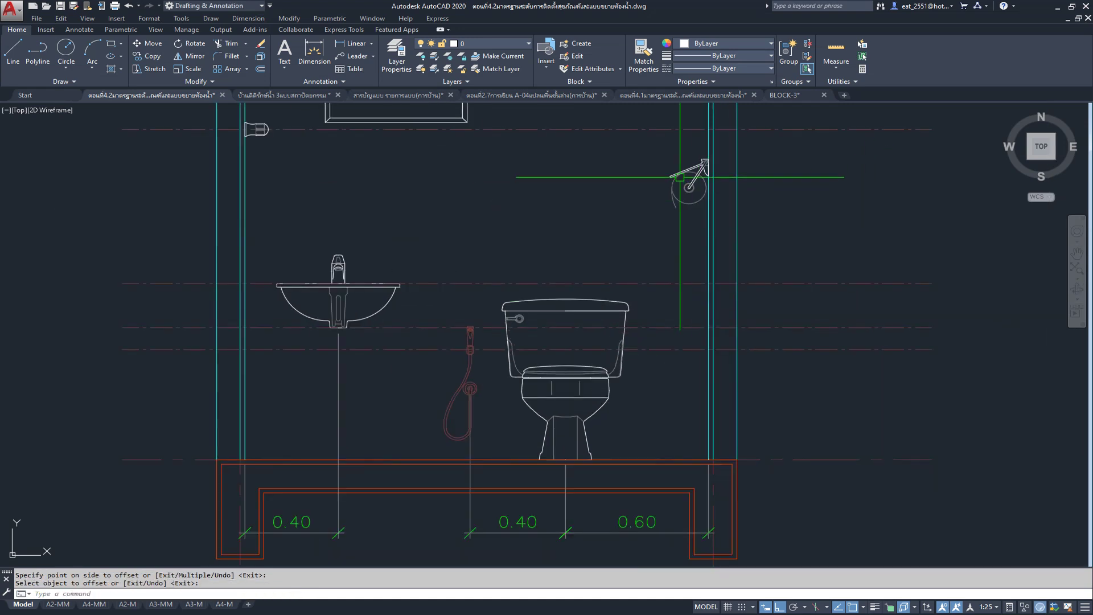
key(Return)
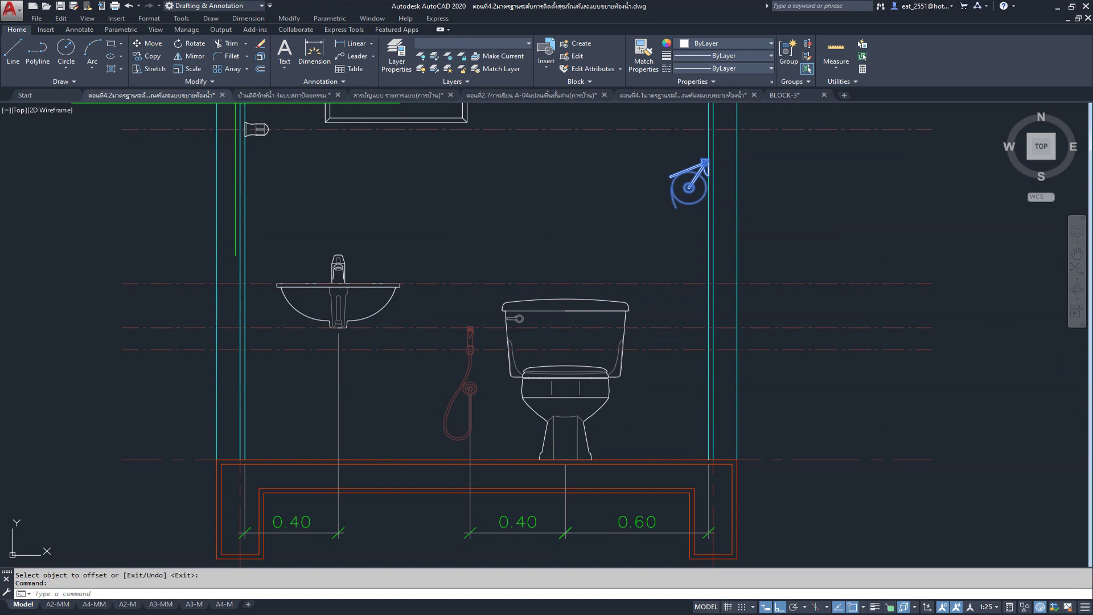
Step: Start moving the toilet paper holder from its arm, then cancel the move
click(149, 43)
scroll(709, 169, up, 3)
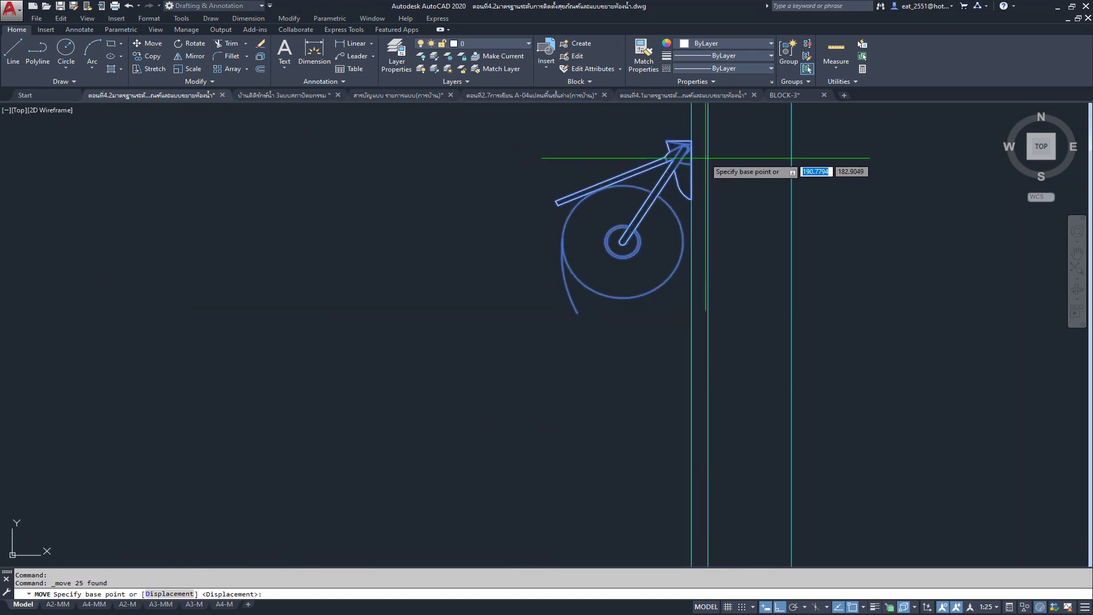
click(691, 162)
scroll(703, 154, down, 3)
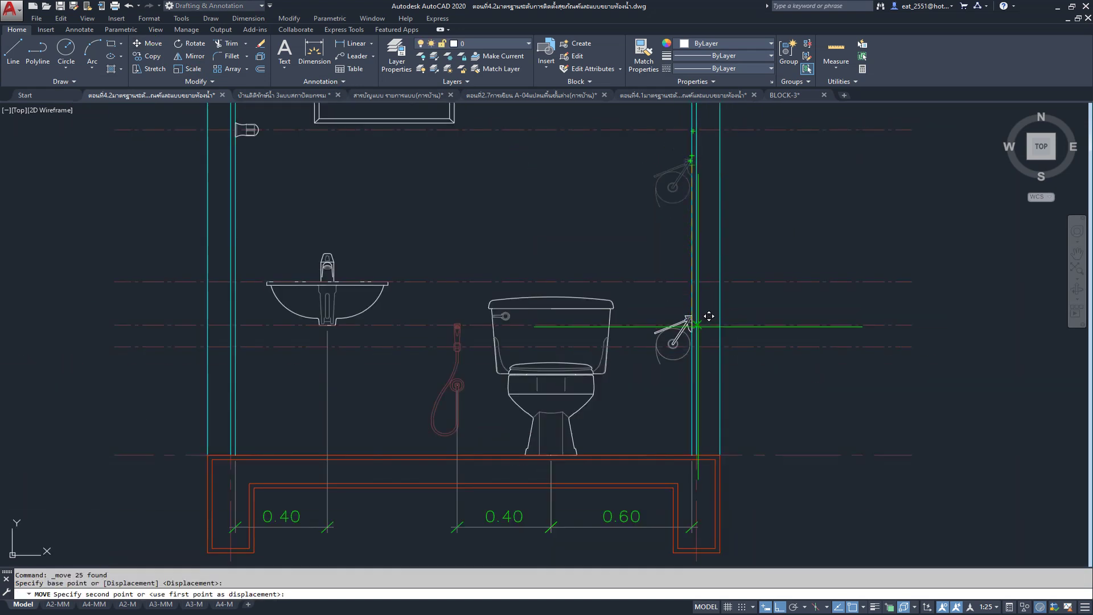
scroll(704, 319, up, 2)
scroll(712, 296, up, 3)
scroll(723, 250, up, 1)
key(Escape)
scroll(715, 232, down, 6)
scroll(678, 351, down, 2)
scroll(629, 256, down, 4)
scroll(748, 318, up, 1)
scroll(713, 307, up, 1)
scroll(855, 195, up, 2)
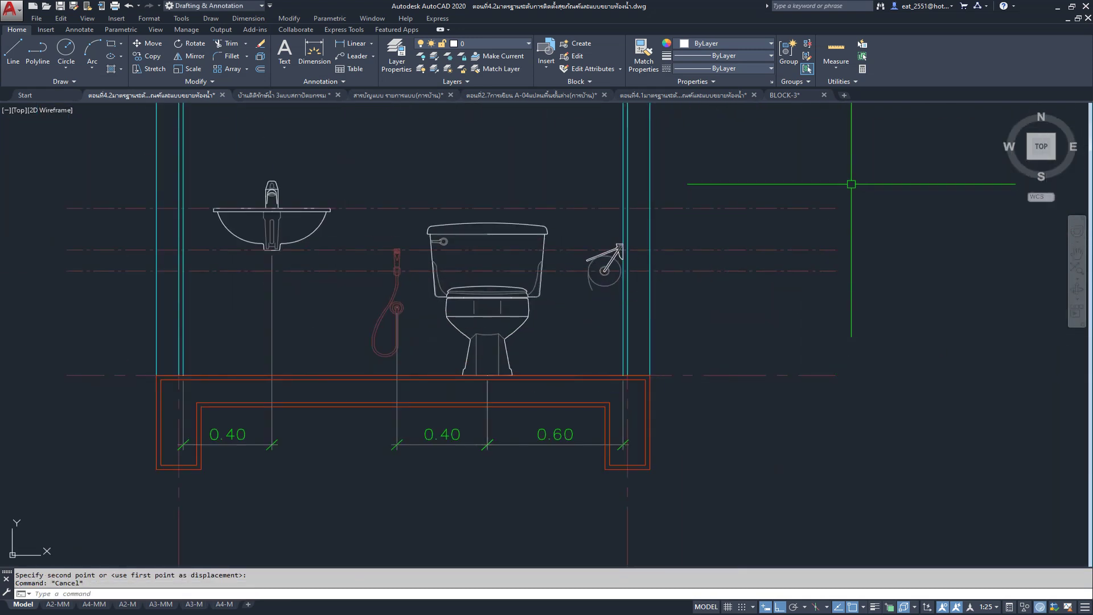
scroll(640, 261, down, 5)
scroll(655, 262, up, 2)
scroll(598, 171, up, 2)
scroll(602, 199, up, 1)
Step: Move the mirror from its bottom midpoint down to just above the faucet
click(602, 200)
click(149, 43)
scroll(620, 288, up, 3)
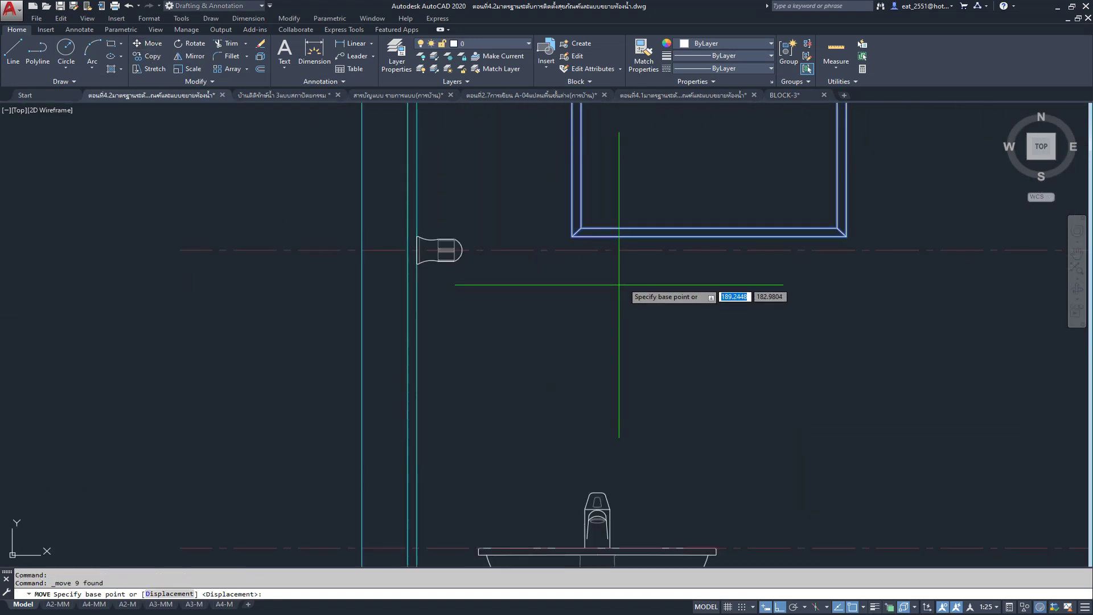
click(710, 236)
scroll(595, 499, up, 5)
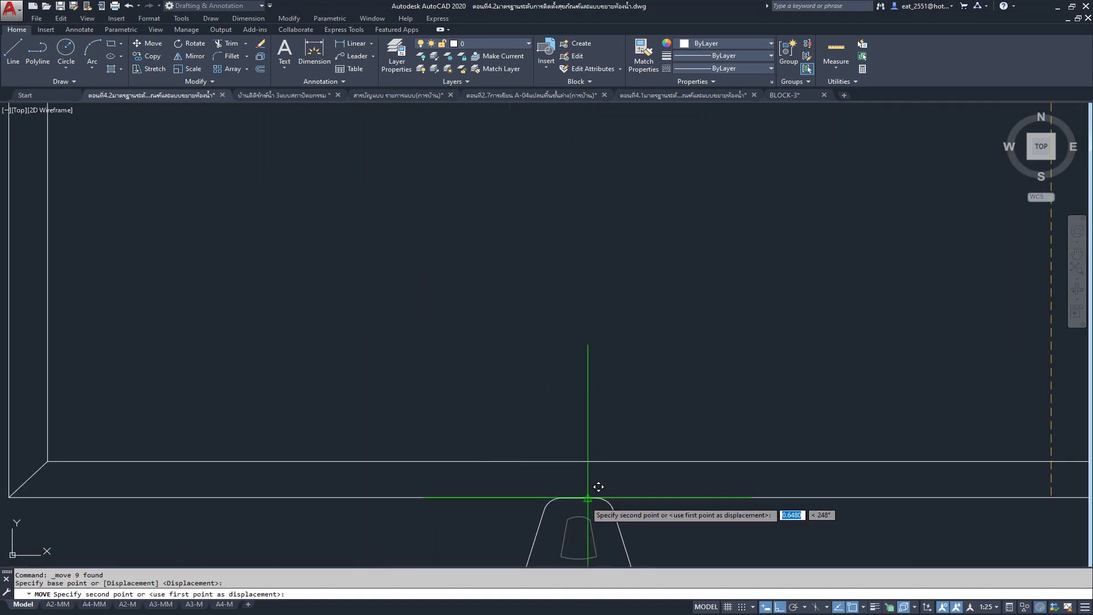
click(578, 497)
scroll(578, 497, down, 6)
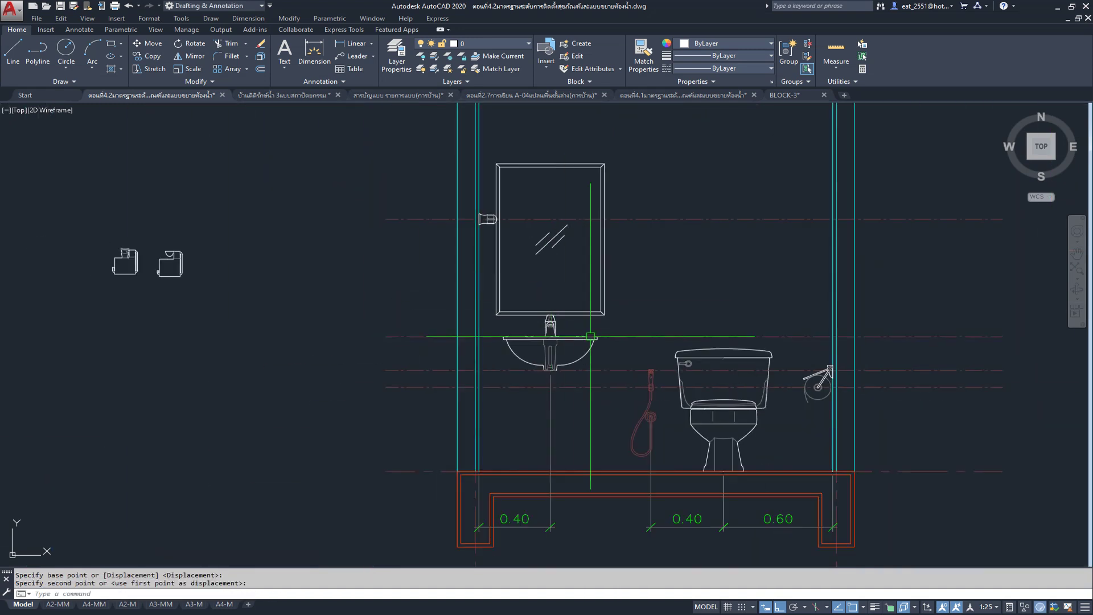
Step: Bring the fixture elevation into view and erase the first dashed guide line crossing it
scroll(645, 308, down, 3)
scroll(646, 239, up, 2)
scroll(630, 214, up, 2)
scroll(630, 215, down, 4)
scroll(404, 238, down, 3)
mouse_move(404, 237)
middle_down()
mouse_move(649, 108)
mouse_move(668, 270)
mouse_move(391, 261)
middle_up()
scroll(649, 108, down, 2)
scroll(391, 261, up, 3)
scroll(513, 280, up, 4)
scroll(457, 298, up, 3)
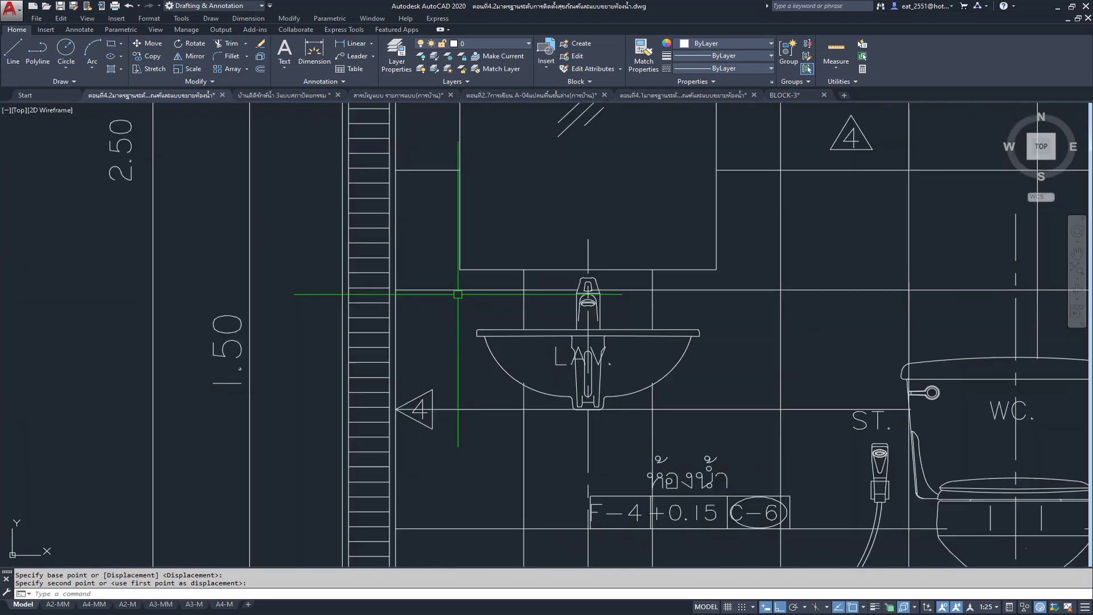
scroll(716, 270, down, 7)
mouse_move(416, 294)
middle_down()
mouse_move(774, 255)
mouse_move(674, 309)
middle_up()
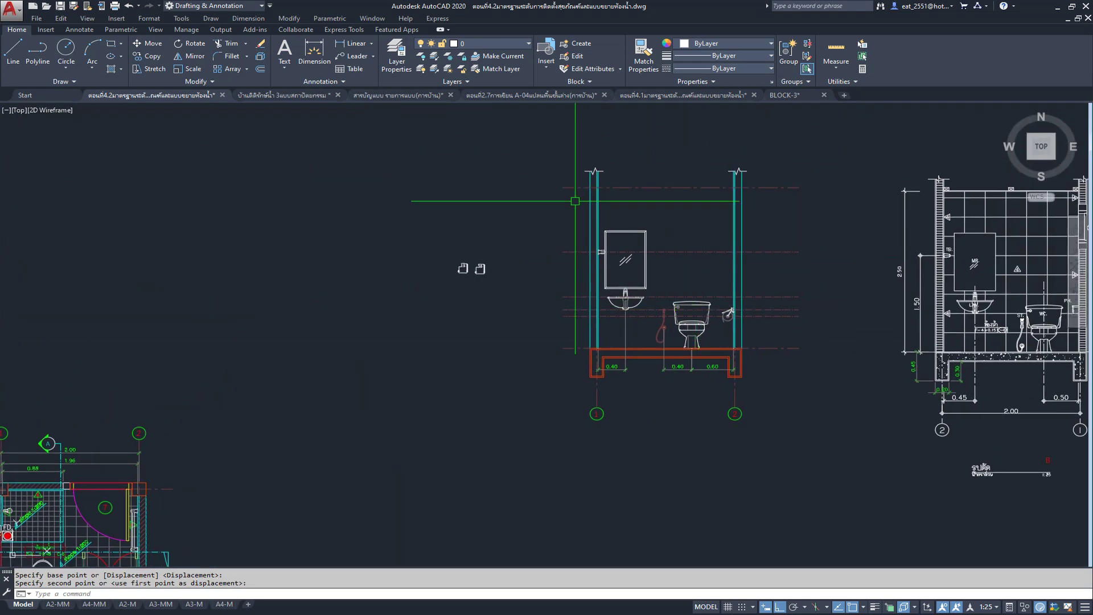
scroll(575, 201, down, 3)
middle_drag(359, 427, 419, 292)
scroll(433, 527, up, 3)
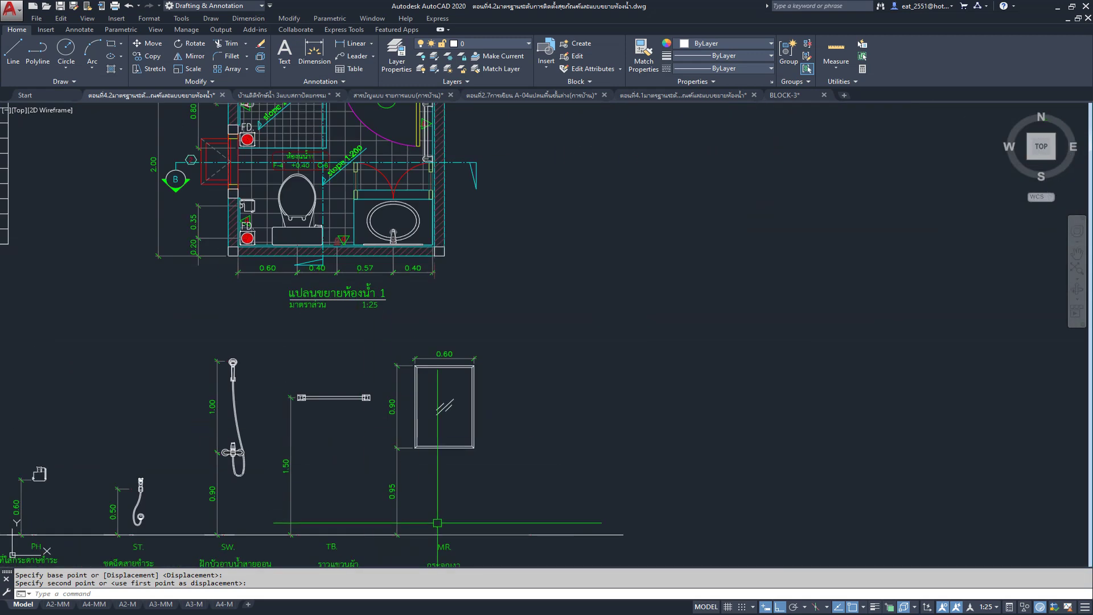
scroll(437, 523, down, 3)
middle_drag(437, 522, 398, 569)
scroll(584, 334, up, 4)
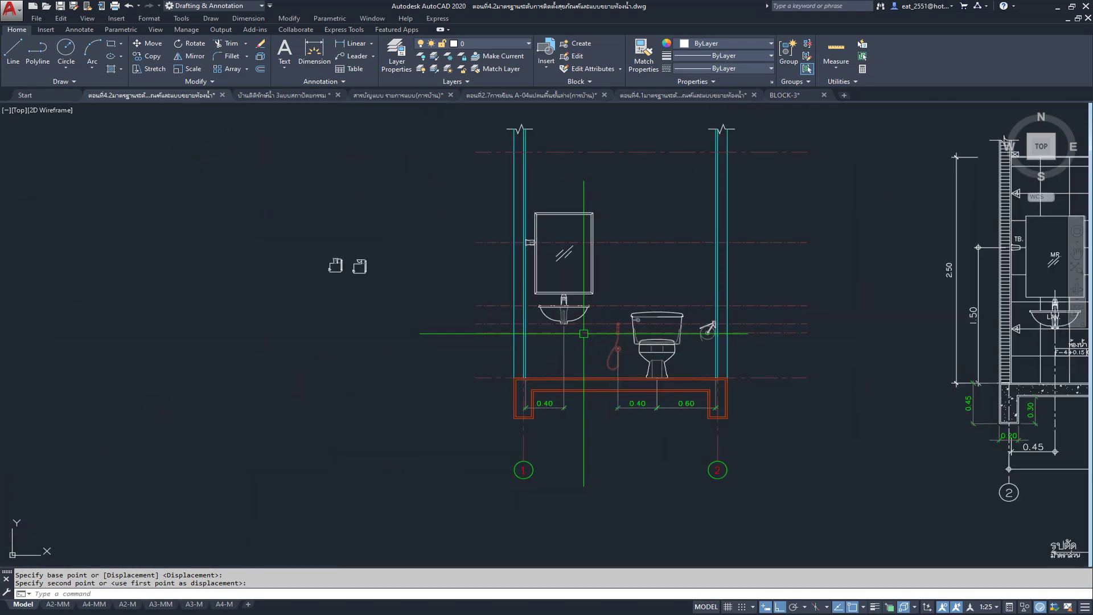
scroll(583, 334, up, 3)
scroll(586, 328, down, 3)
middle_drag(786, 154, 699, 273)
click(806, 266)
click(740, 317)
key(Delete)
Step: Erase the remaining dash-dot guide lines through the sink and below it
scroll(737, 377, up, 2)
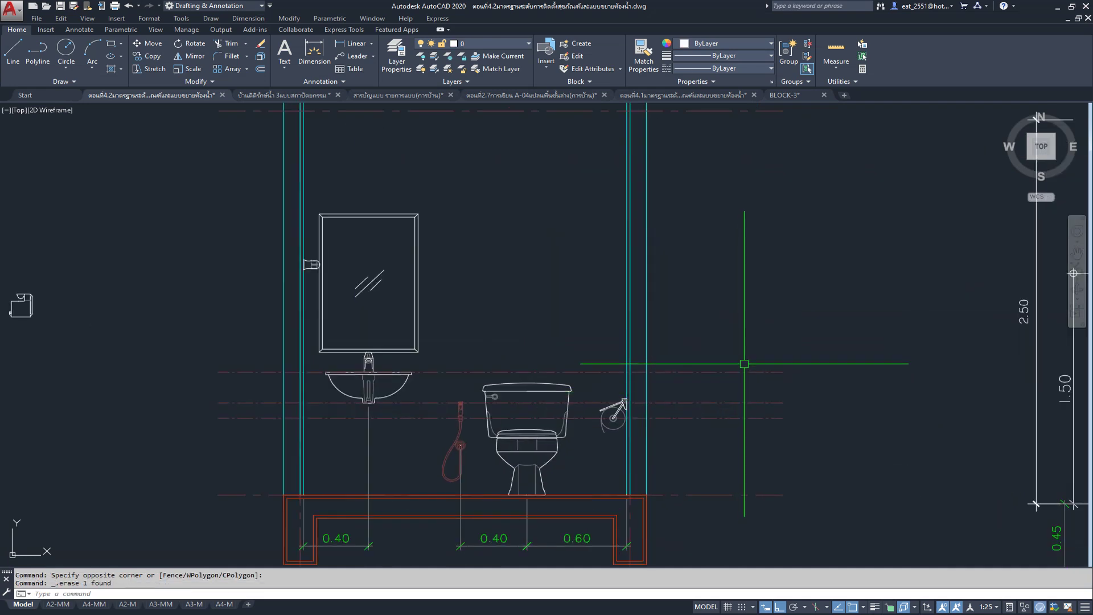
click(744, 372)
key(Delete)
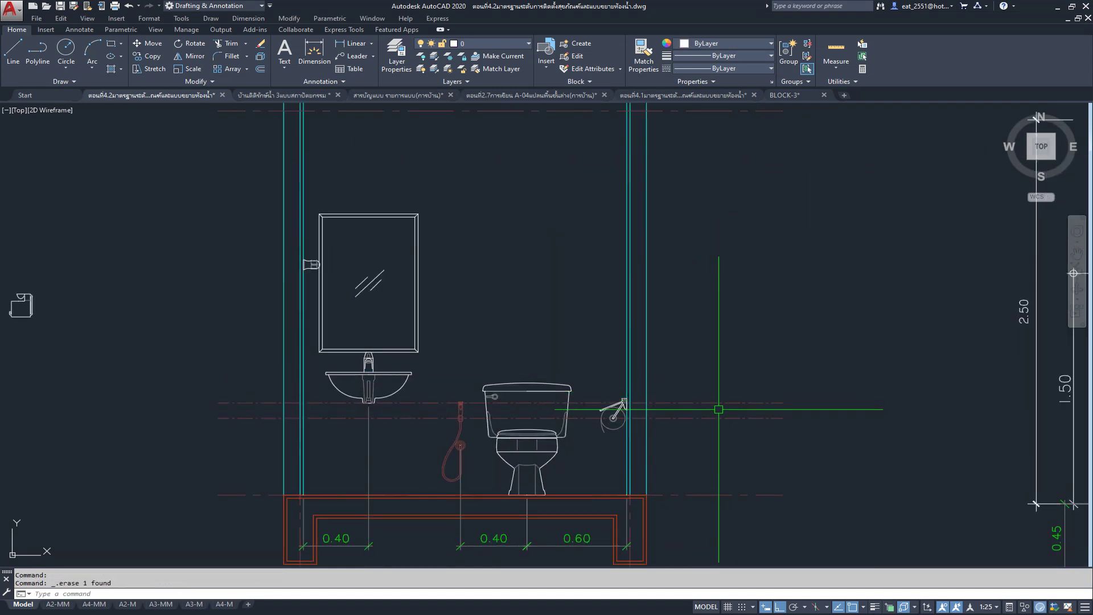
mouse_move(726, 404)
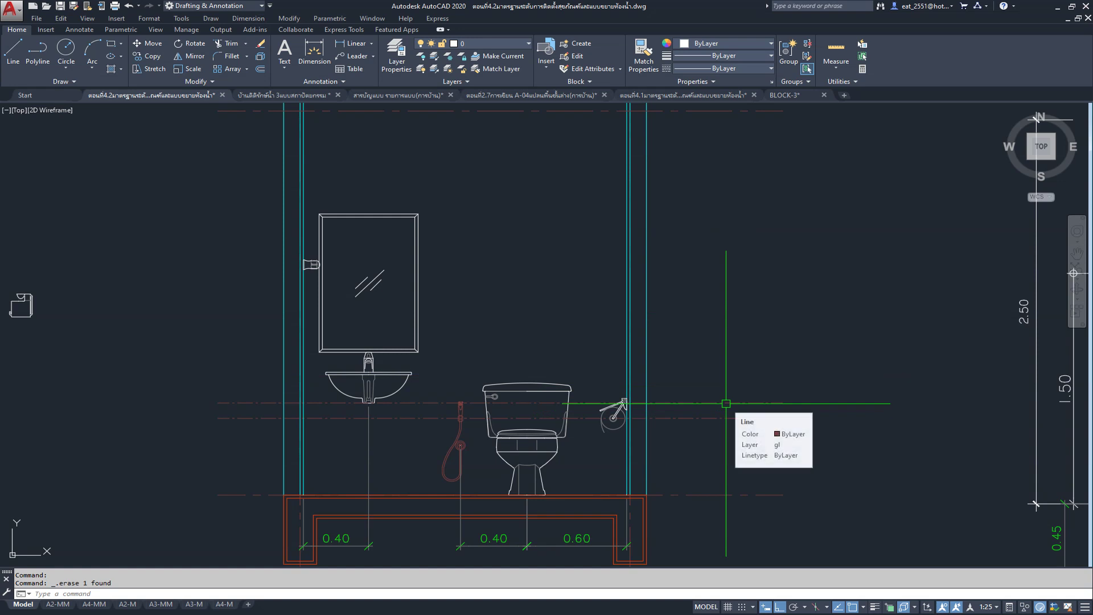
click(726, 404)
key(Delete)
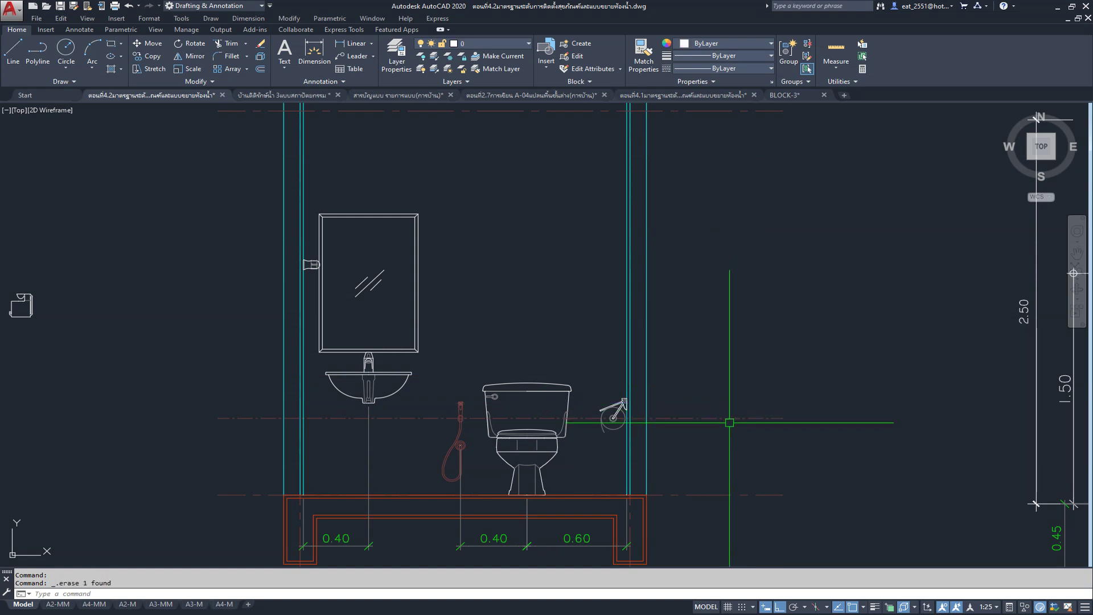
click(733, 379)
click(708, 419)
key(Delete)
Step: Offset the floor line upward by 0.95
scroll(735, 384, down, 2)
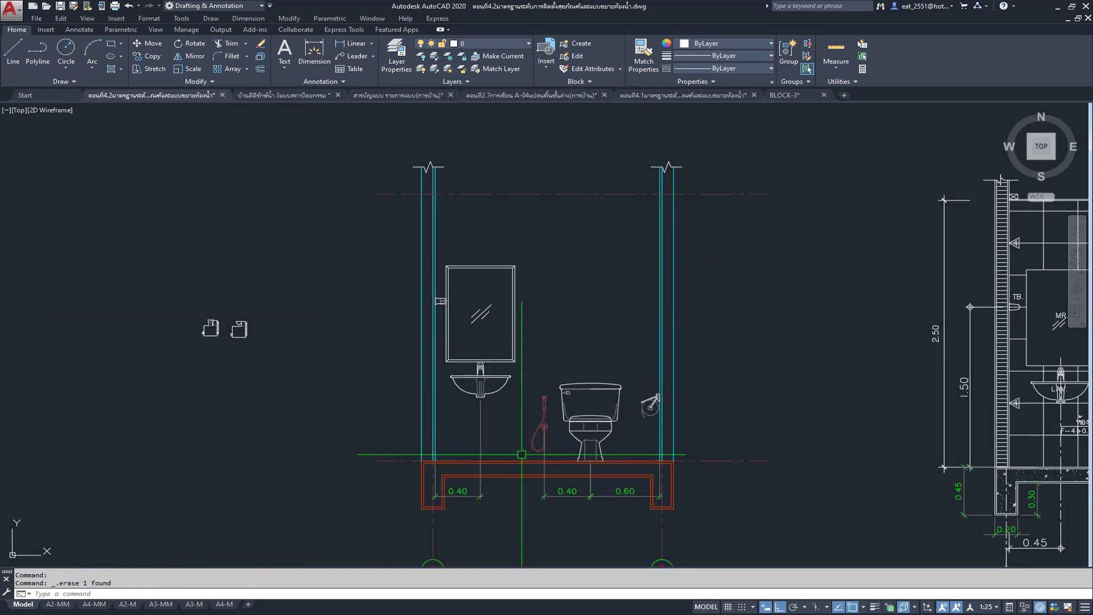
scroll(538, 433, up, 1)
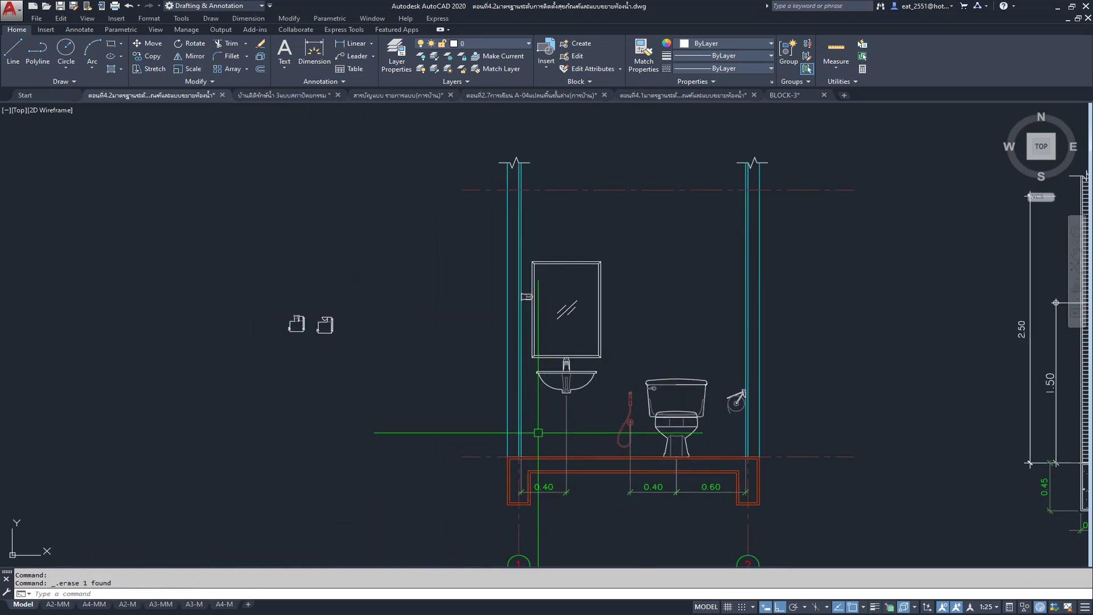
click(260, 70)
key(Return)
click(484, 456)
click(446, 268)
scroll(558, 272, up, 3)
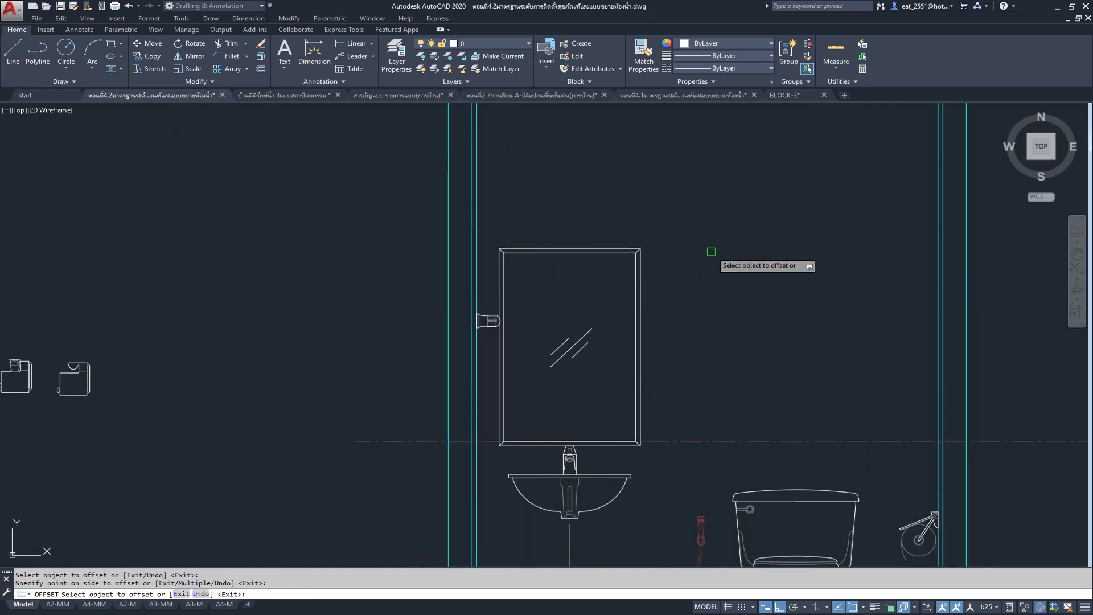
key(Return)
click(590, 252)
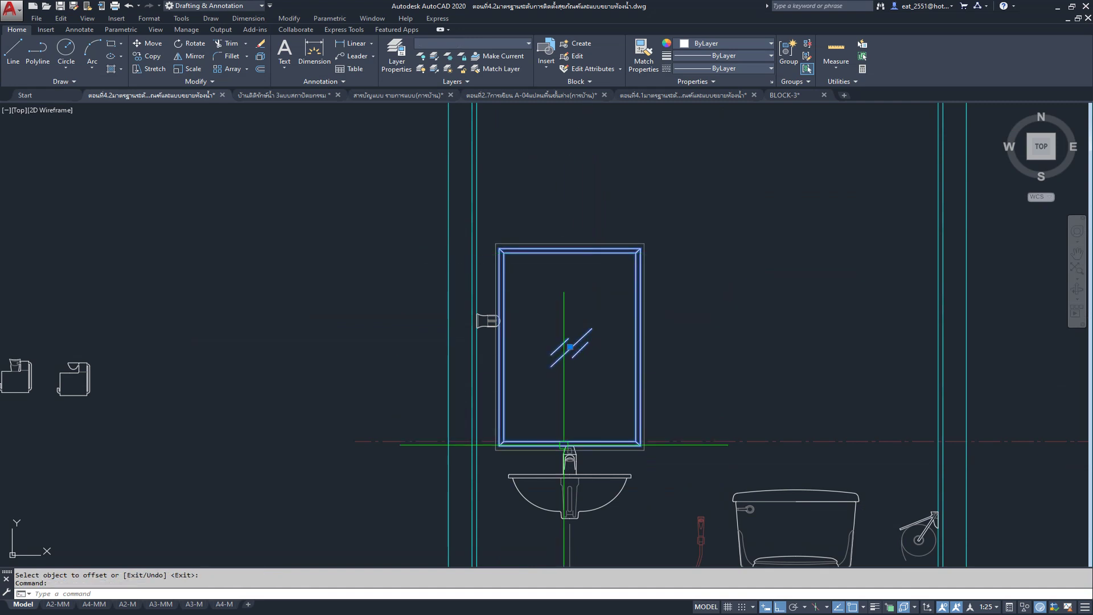
scroll(562, 433, up, 5)
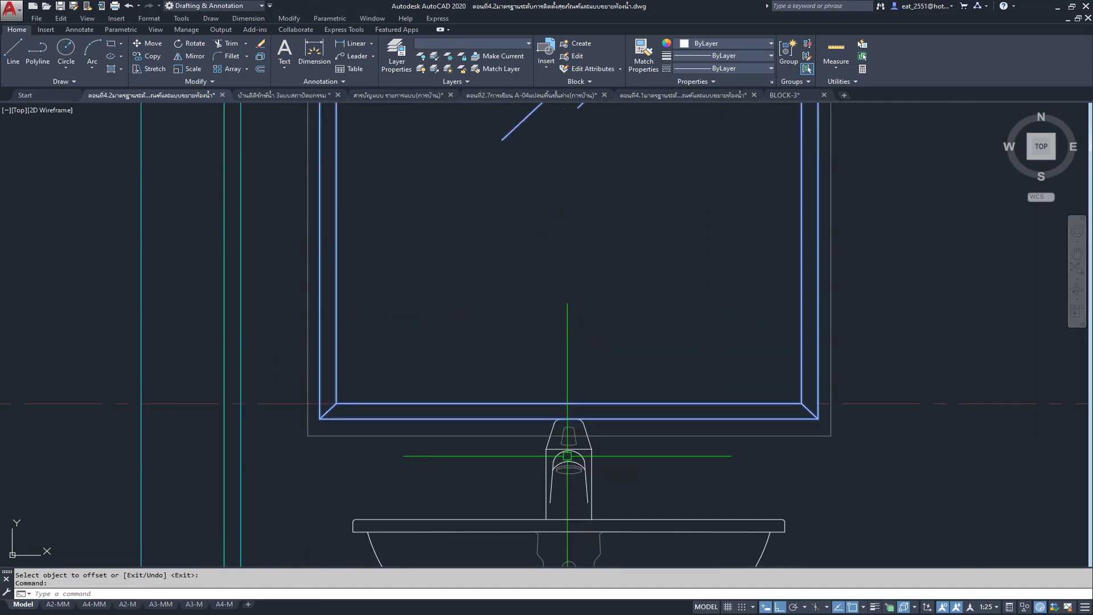
click(150, 44)
click(569, 418)
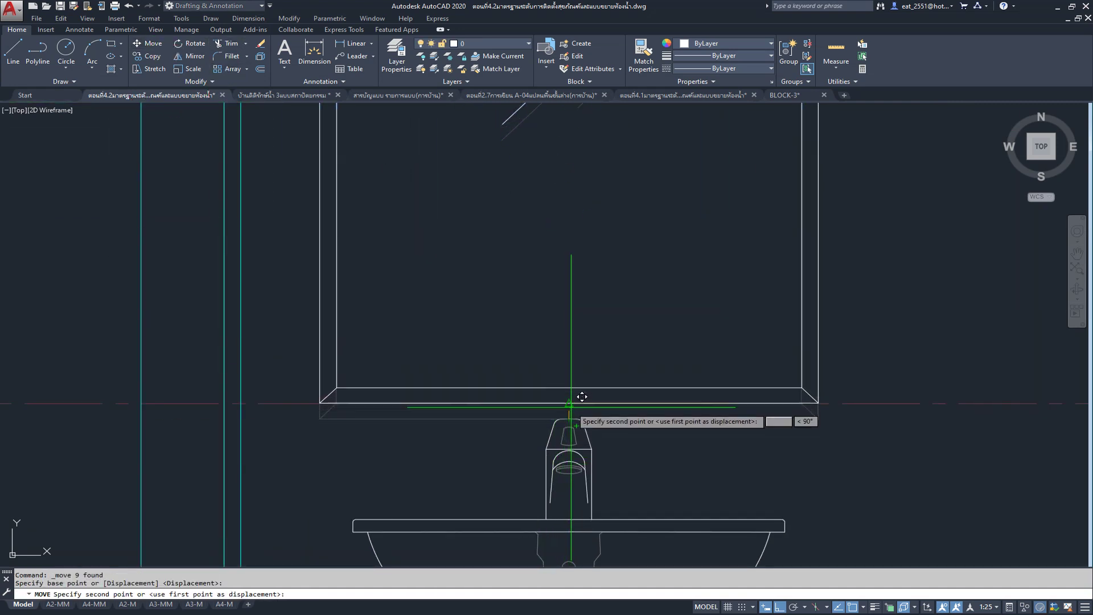
click(575, 332)
scroll(586, 267, down, 8)
scroll(550, 285, up, 3)
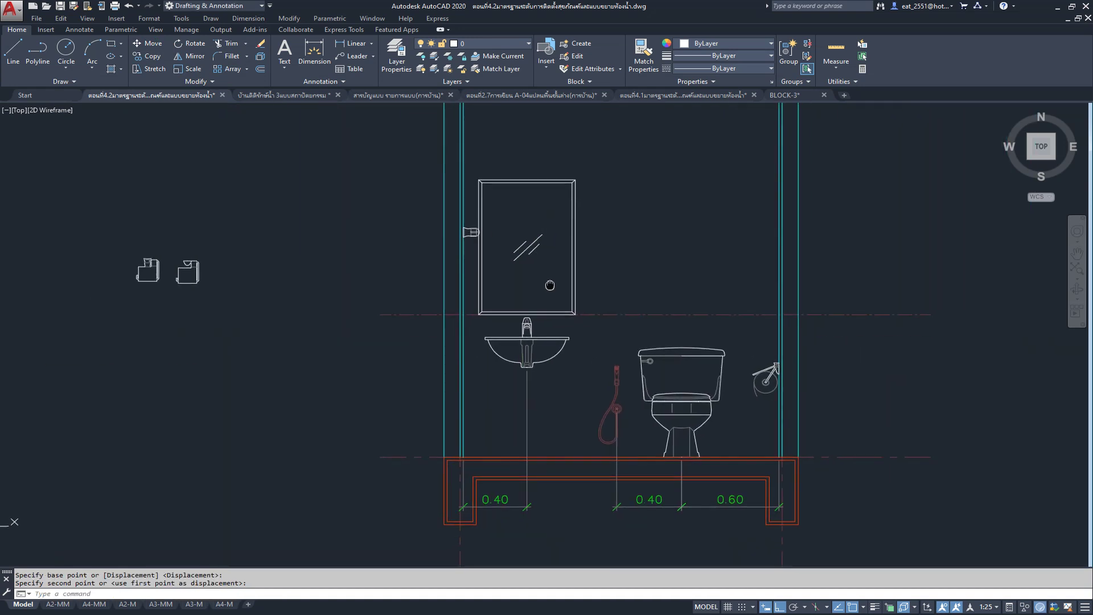
click(886, 314)
click(874, 345)
key(Delete)
scroll(767, 341, down, 5)
middle_drag(766, 342, 626, 336)
scroll(615, 326, up, 3)
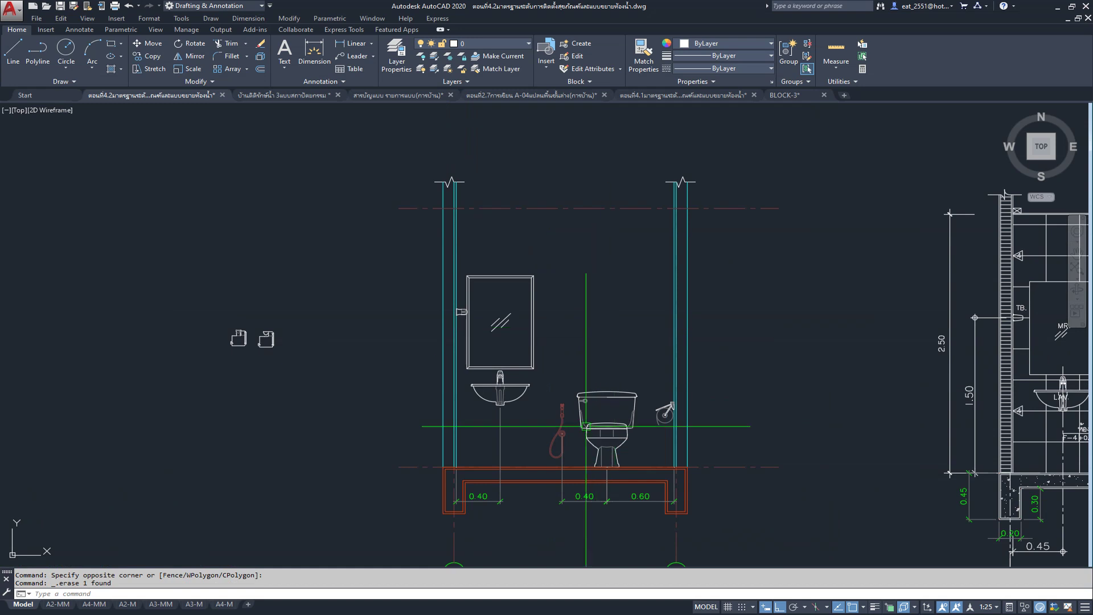
middle_drag(556, 496, 566, 410)
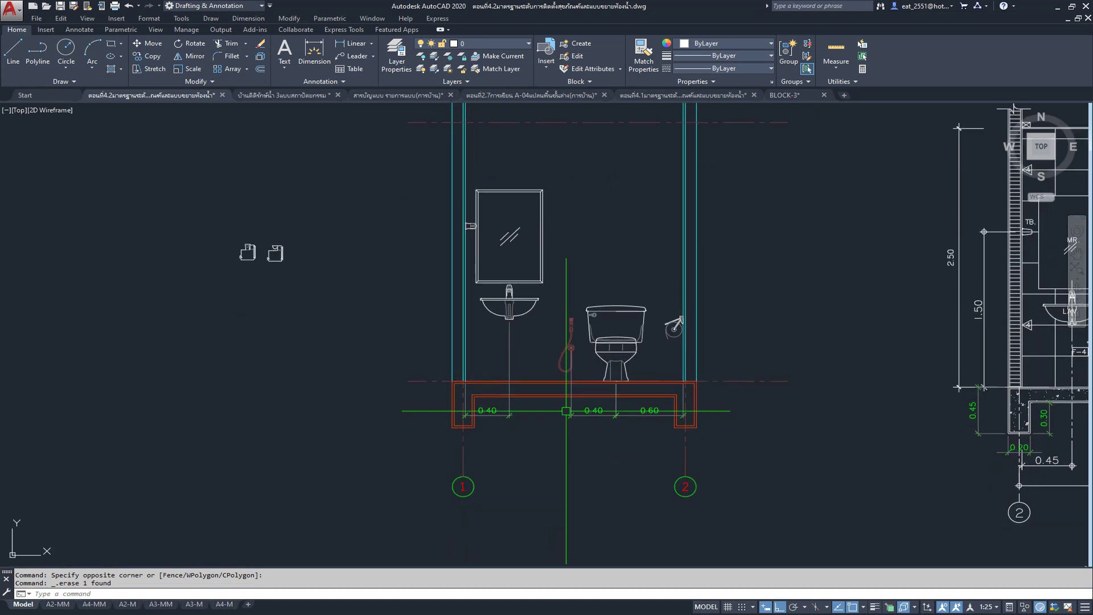
scroll(590, 373, down, 2)
scroll(604, 331, up, 2)
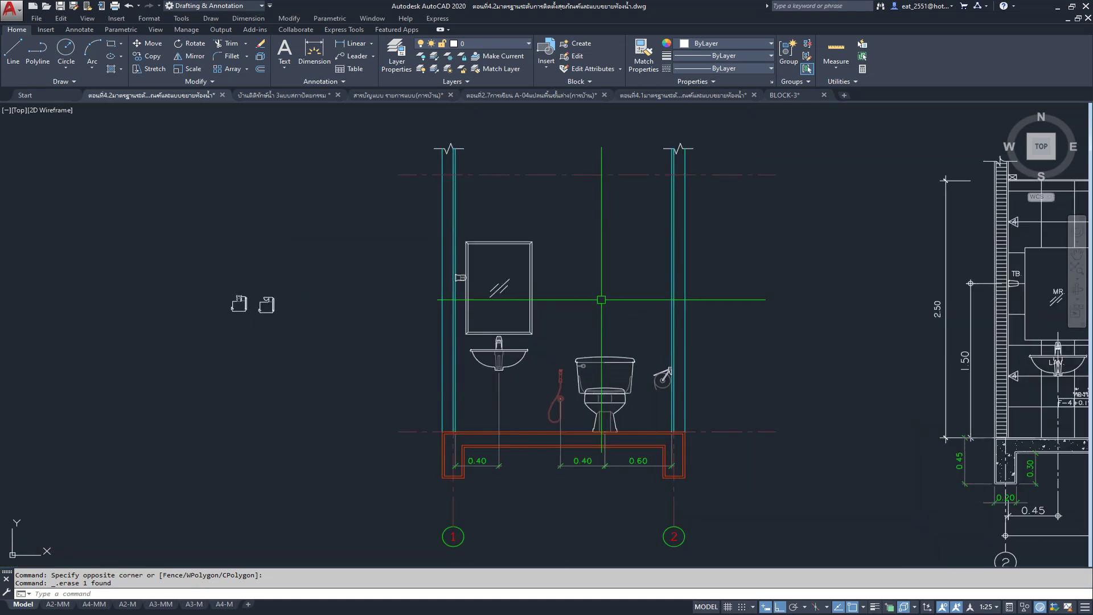
scroll(599, 345, down, 2)
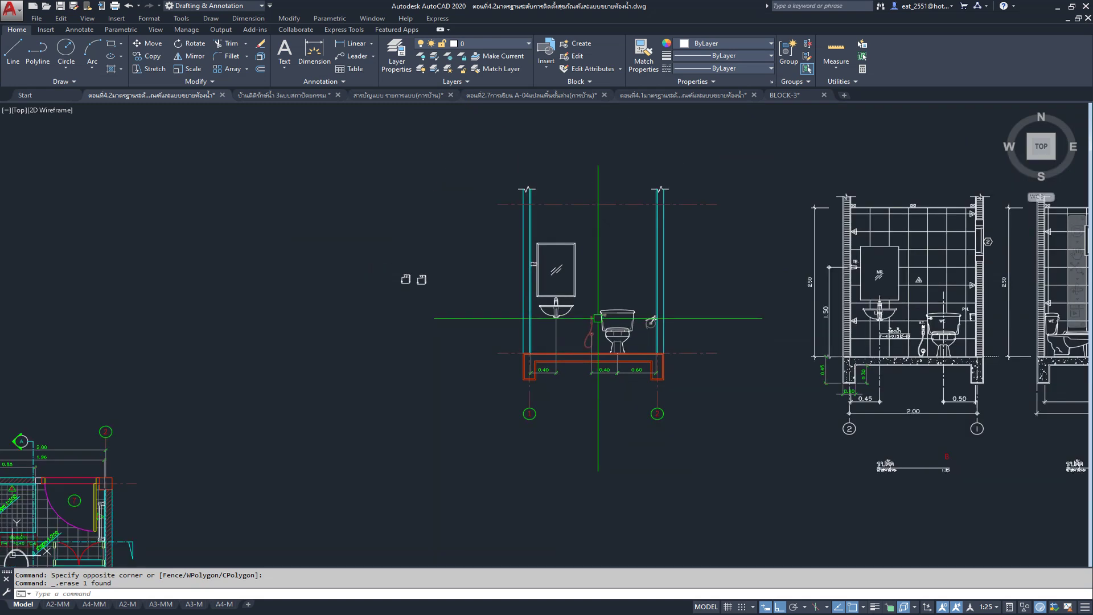
scroll(638, 319, up, 2)
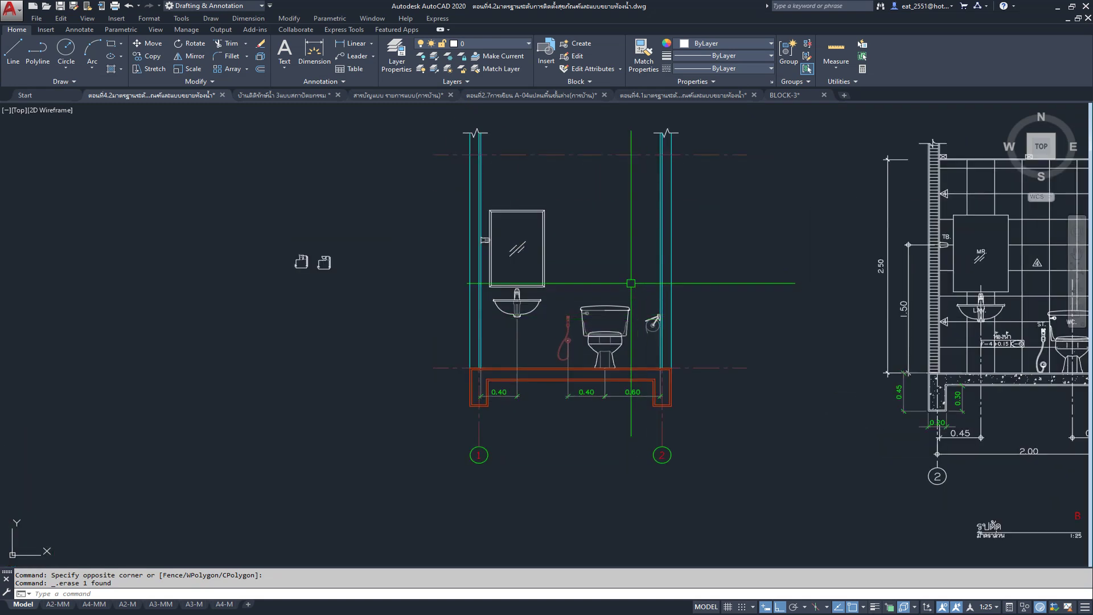
scroll(639, 319, down, 2)
scroll(752, 320, up, 2)
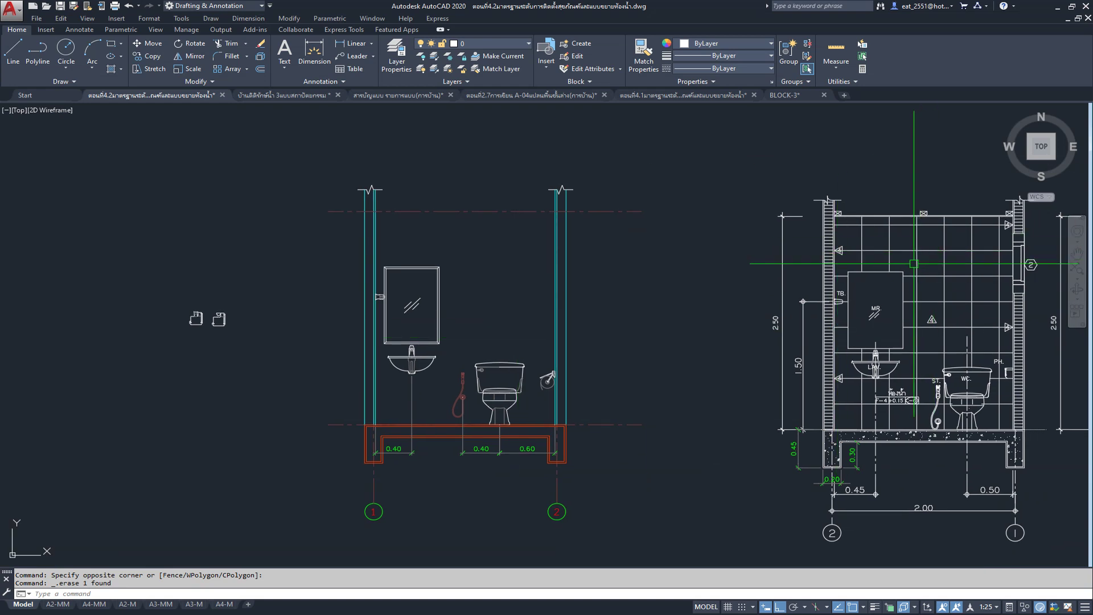
scroll(919, 263, up, 1)
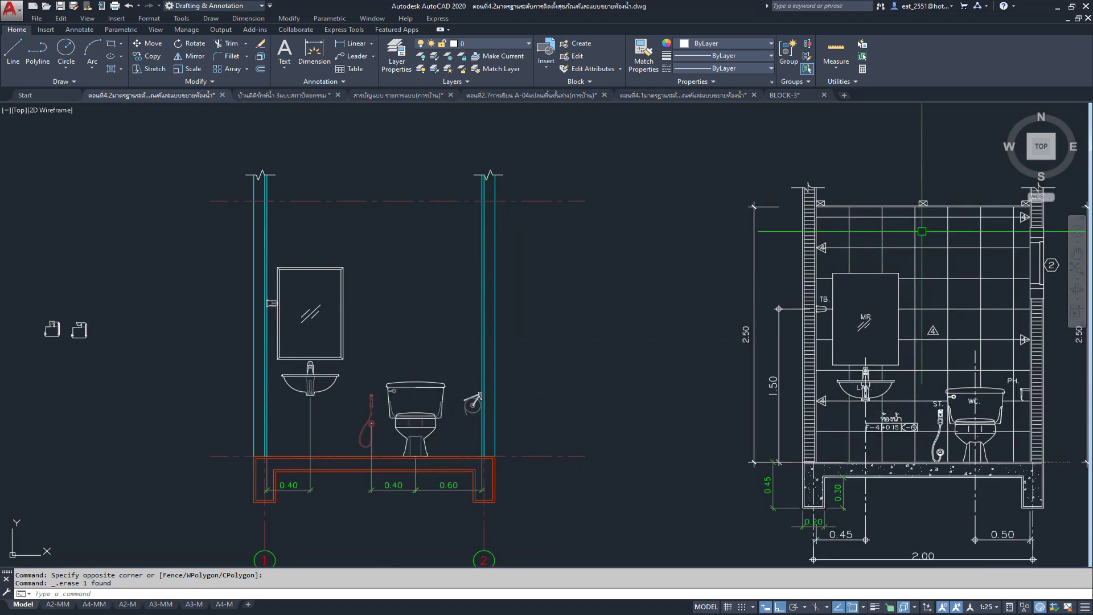
mouse_move(914, 248)
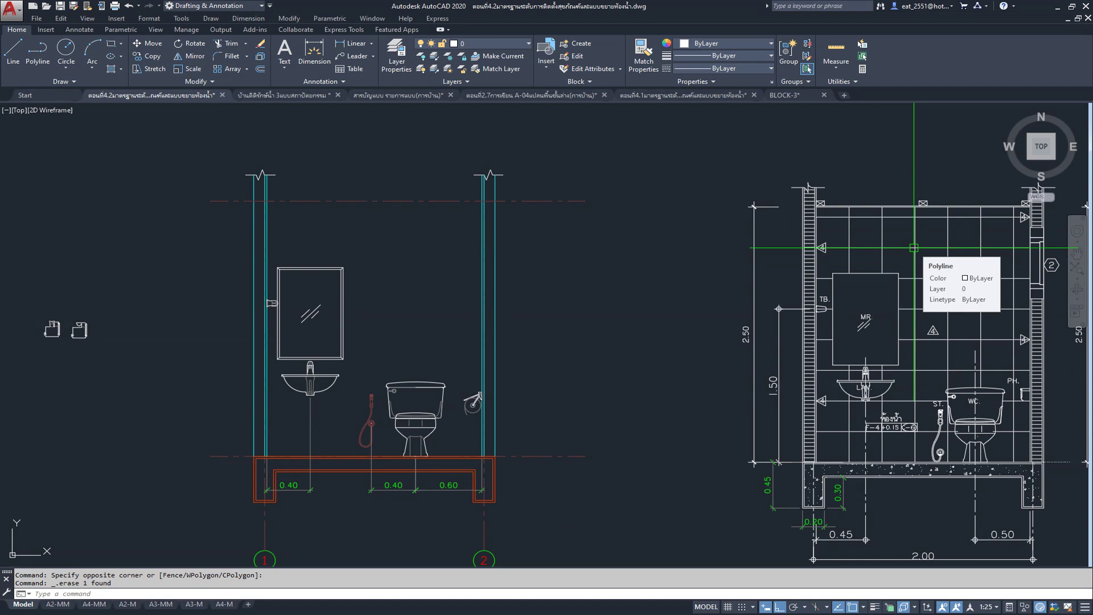
scroll(895, 448, up, 3)
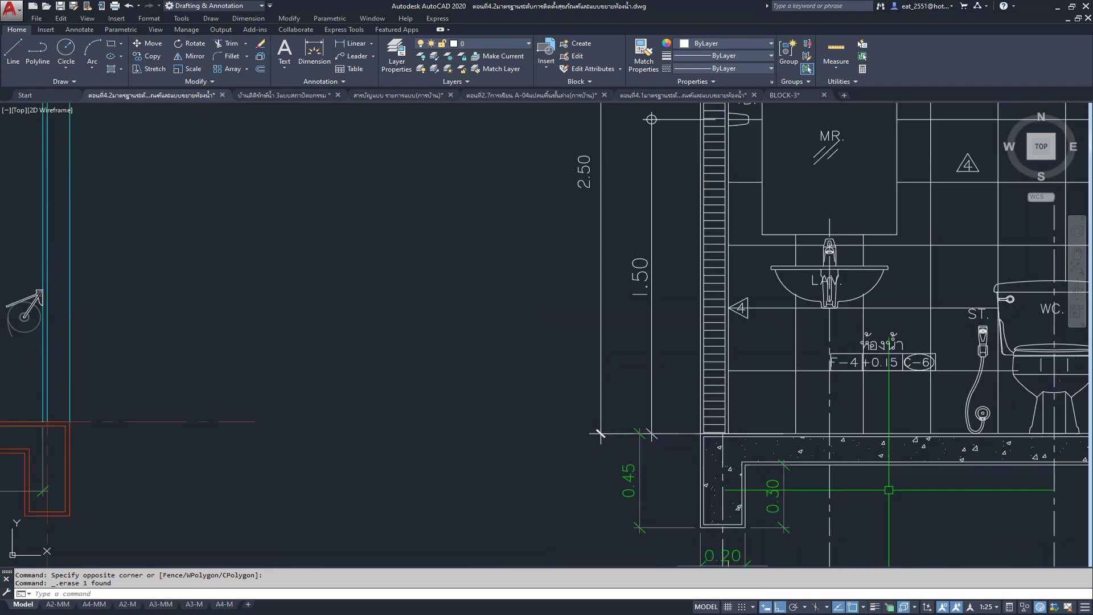
scroll(896, 449, down, 3)
middle_drag(898, 423, 901, 392)
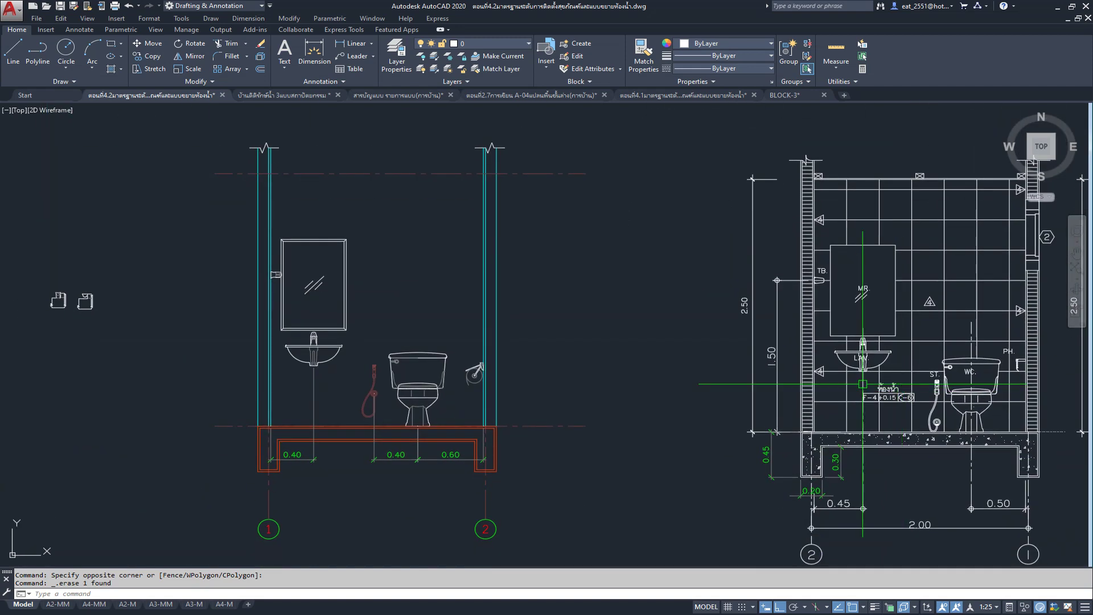
middle_drag(559, 312, 769, 326)
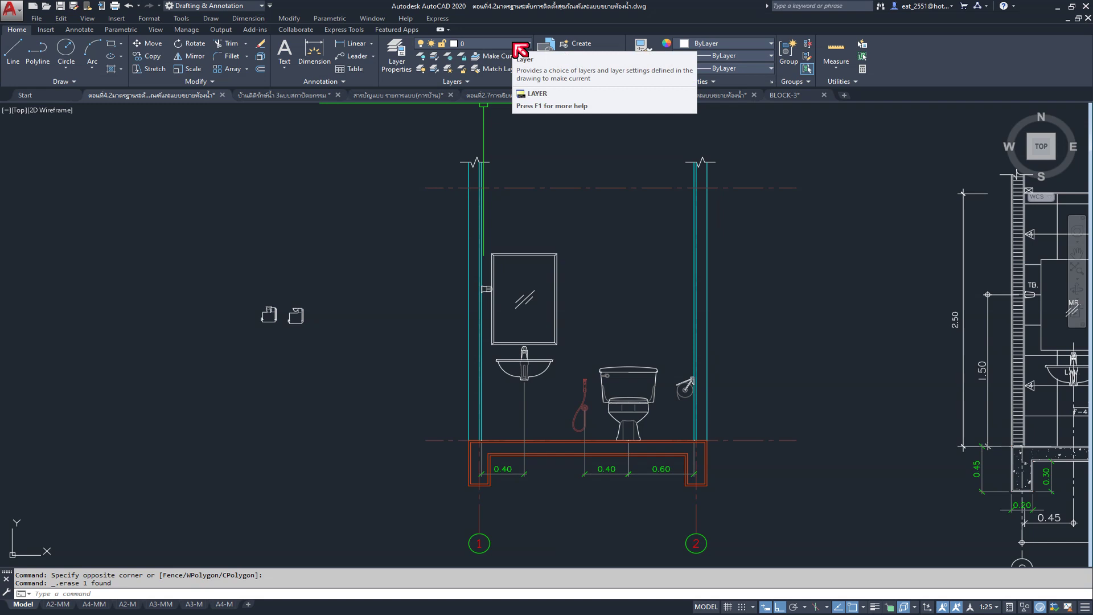
Step: Draw a vertical line from the floor between basin and toilet up to the top dashed line
click(15, 54)
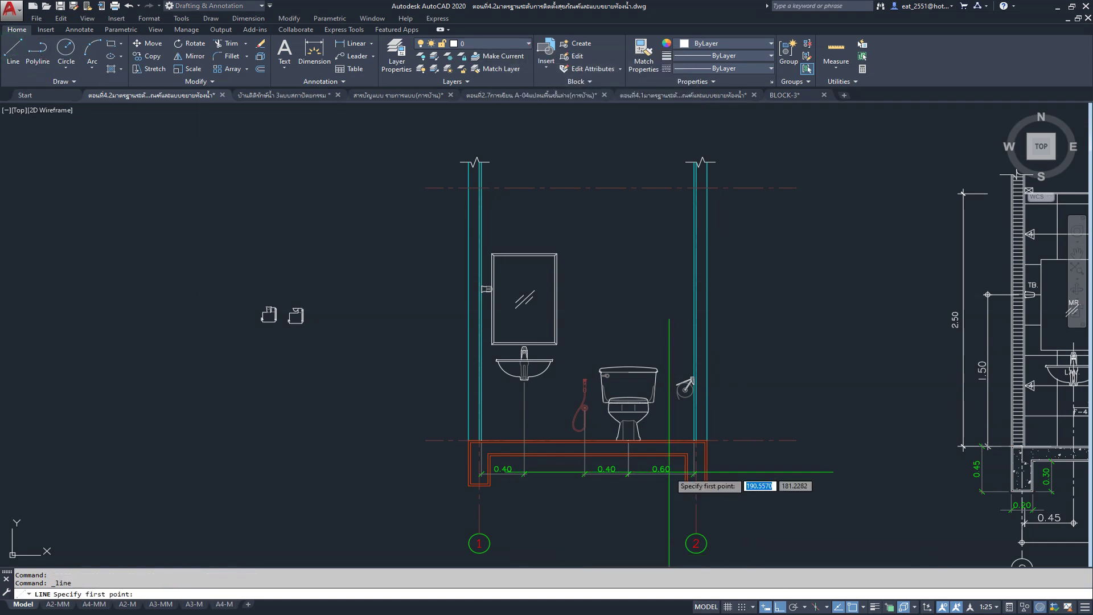
scroll(587, 441, up, 2)
click(590, 465)
scroll(590, 466, up, 1)
middle_drag(642, 275, 597, 522)
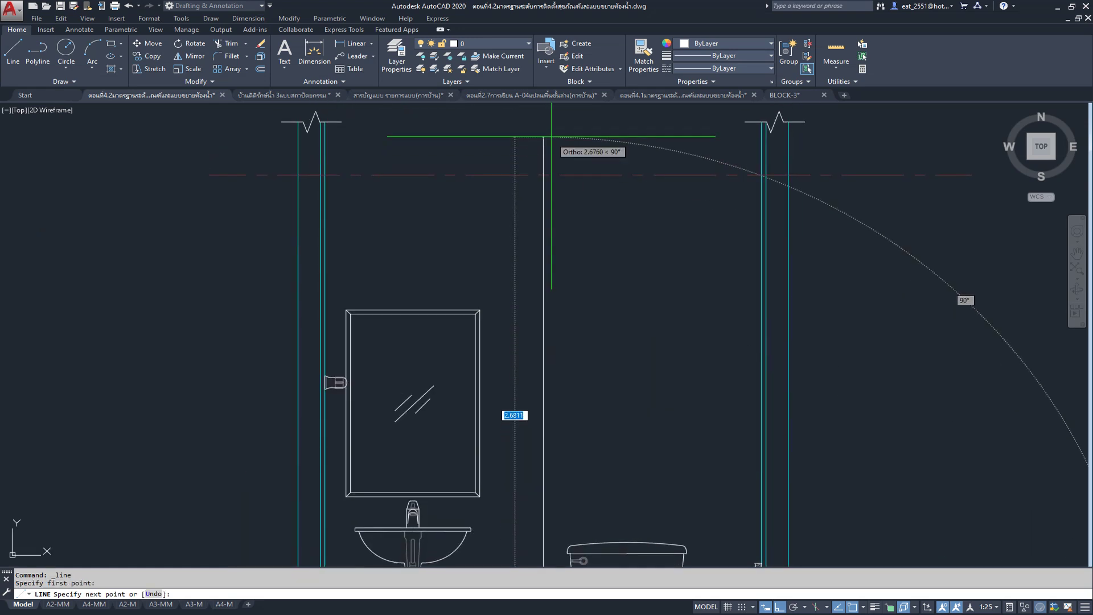
scroll(542, 171, down, 2)
scroll(557, 408, up, 1)
scroll(568, 311, up, 2)
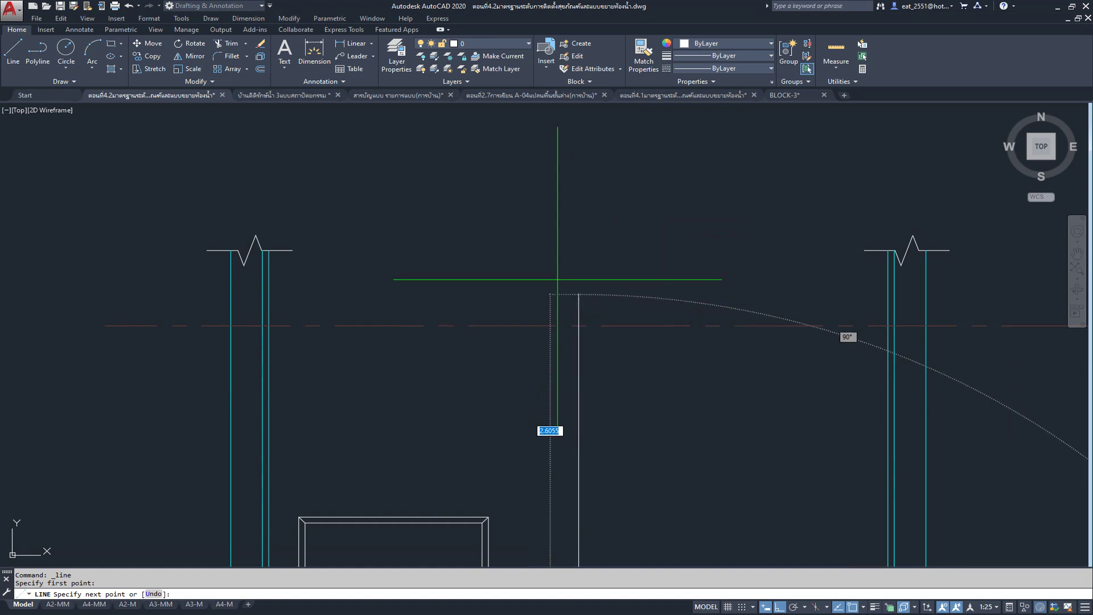
scroll(569, 253, down, 5)
scroll(551, 251, down, 2)
scroll(551, 252, up, 1)
scroll(552, 256, up, 2)
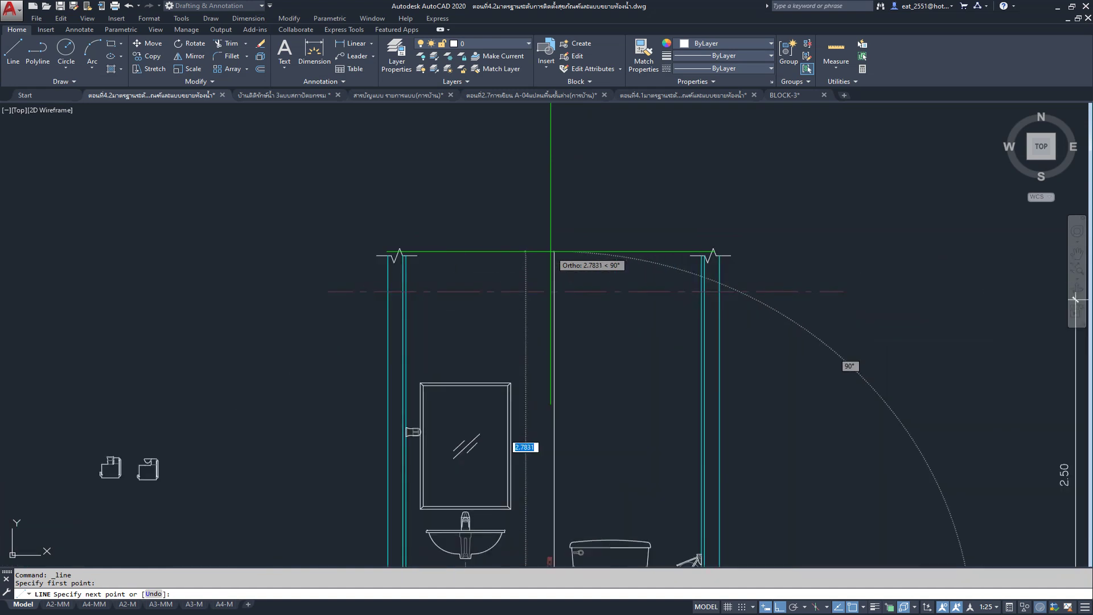
scroll(555, 307, up, 2)
click(539, 275)
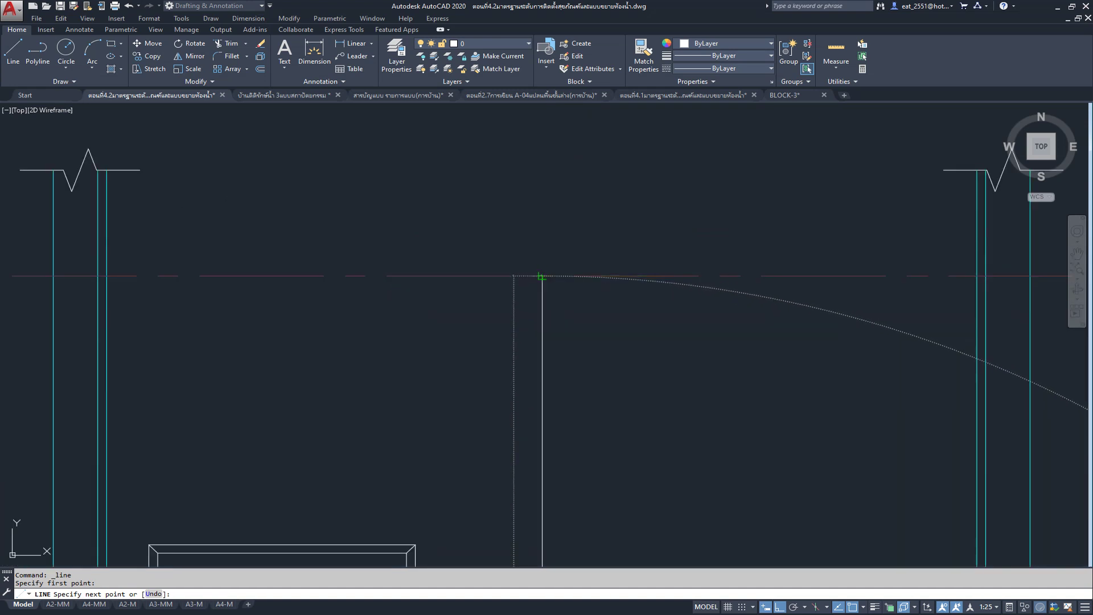
key(Escape)
scroll(556, 253, down, 5)
scroll(585, 283, up, 1)
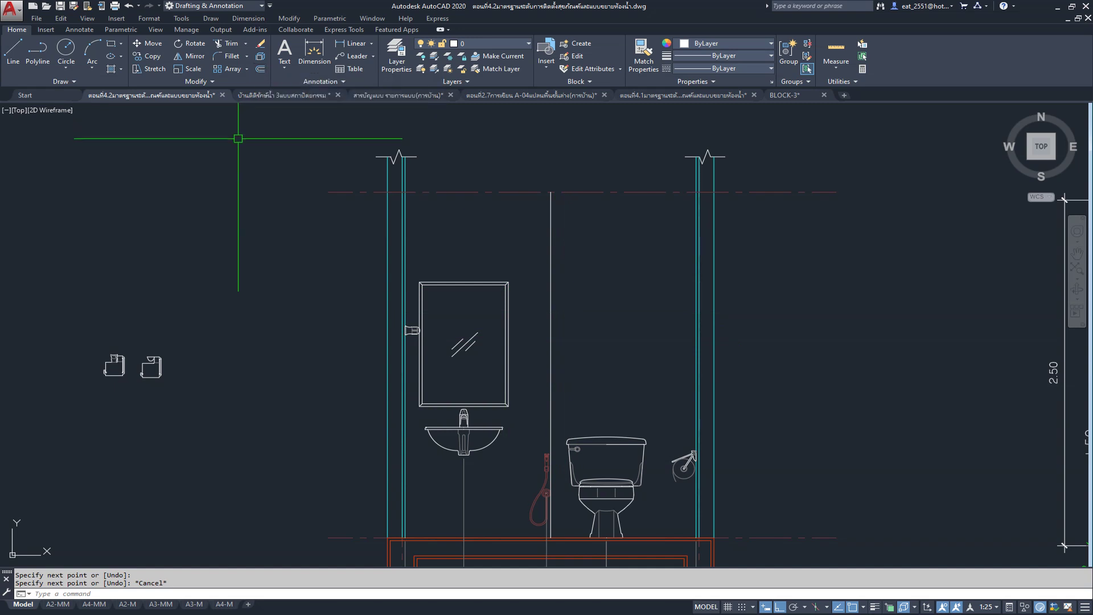
Step: Attempt an array copy of the vertical line, cancelling after the 0.3 count is rejected
click(152, 57)
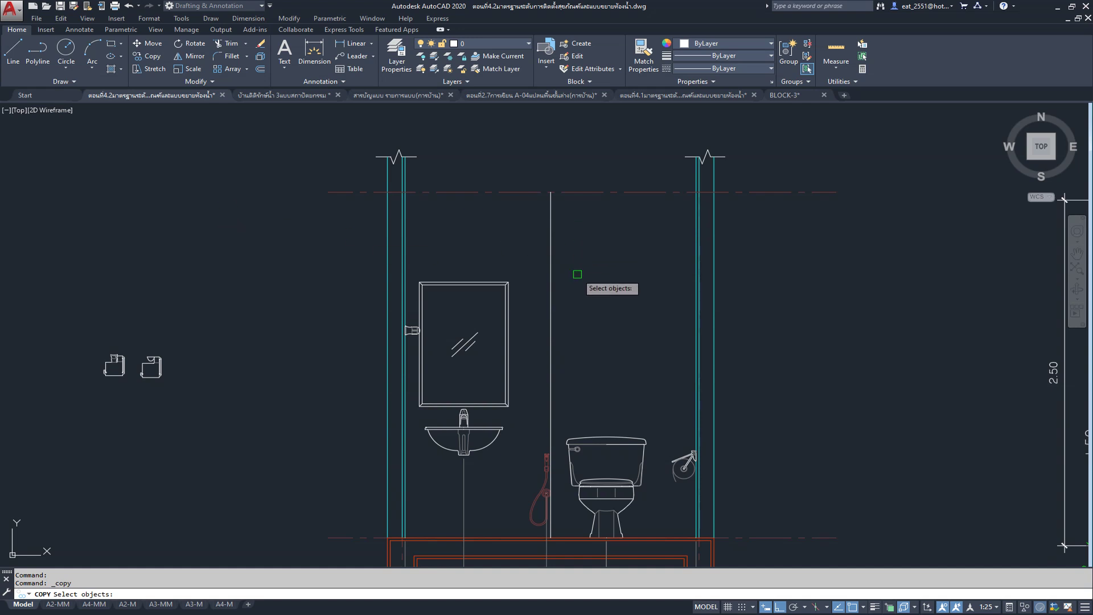
middle_drag(579, 260, 587, 228)
scroll(563, 265, down, 4)
scroll(464, 336, down, 3)
scroll(449, 391, up, 6)
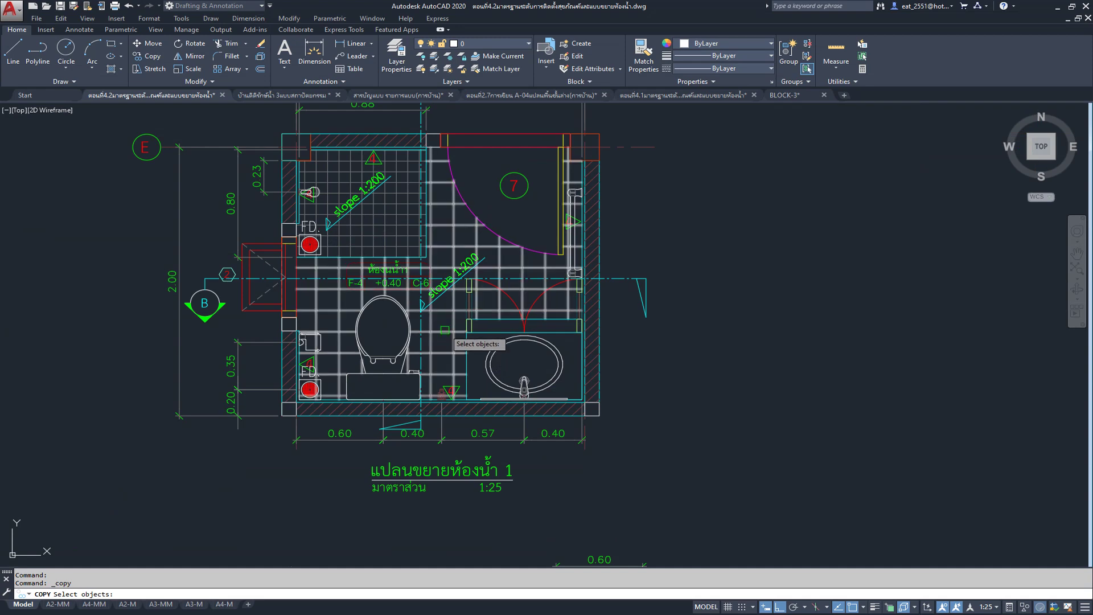
scroll(444, 330, down, 3)
scroll(696, 341, down, 2)
middle_drag(696, 341, 610, 404)
scroll(609, 259, up, 4)
scroll(609, 259, up, 3)
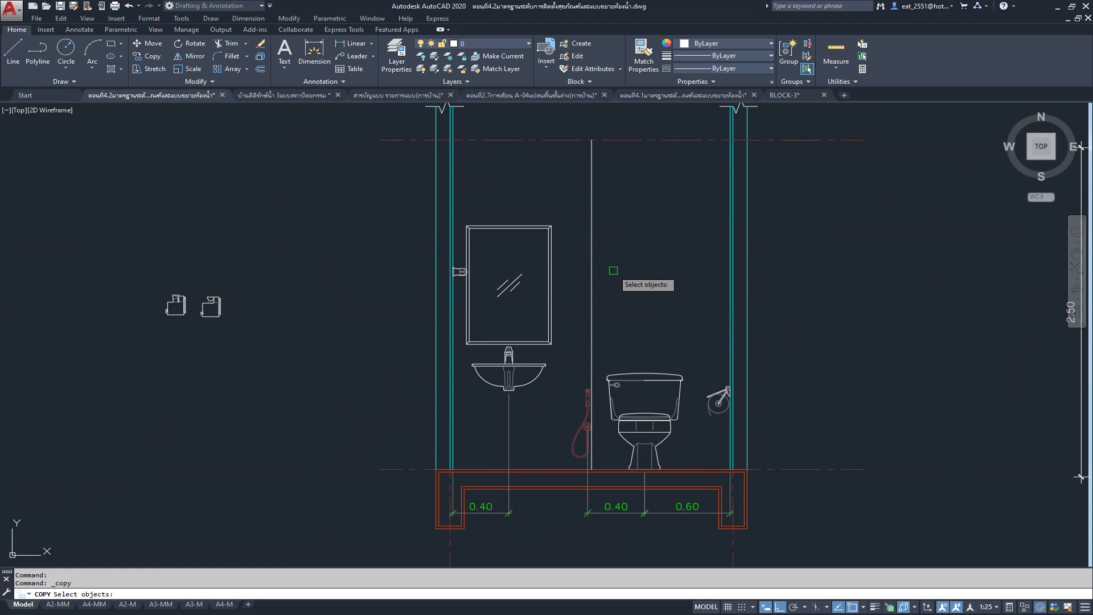
key(Return)
click(621, 286)
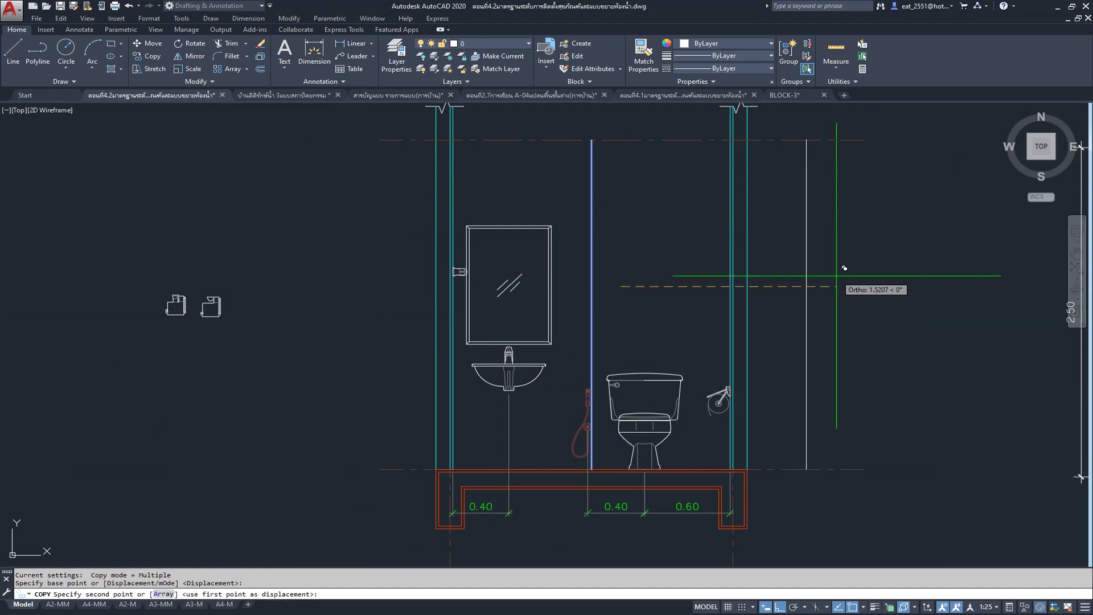
click(163, 593)
text(3)
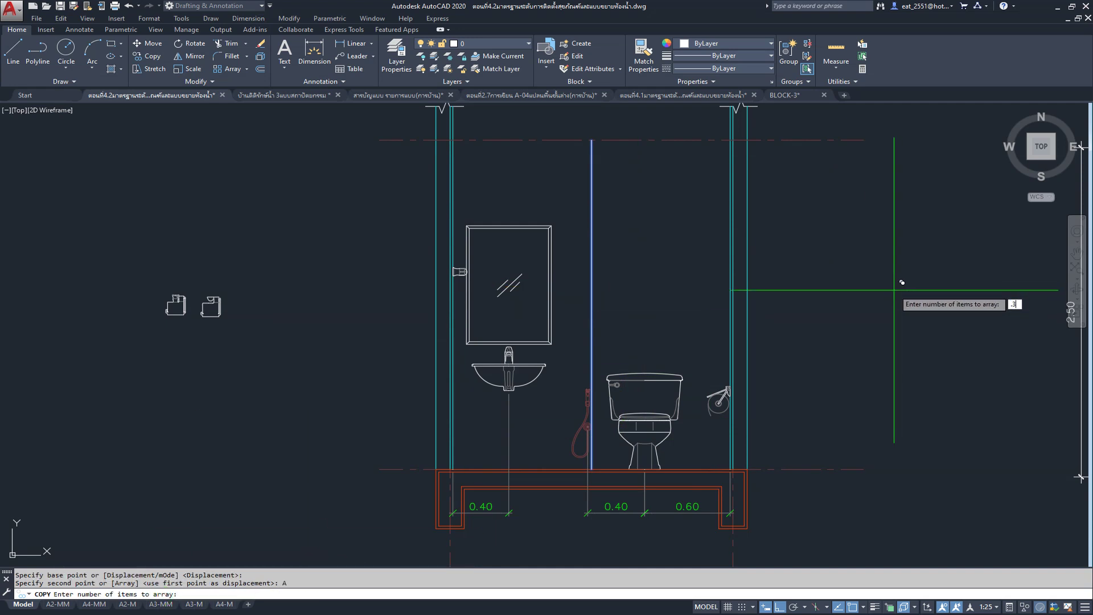
key(Return)
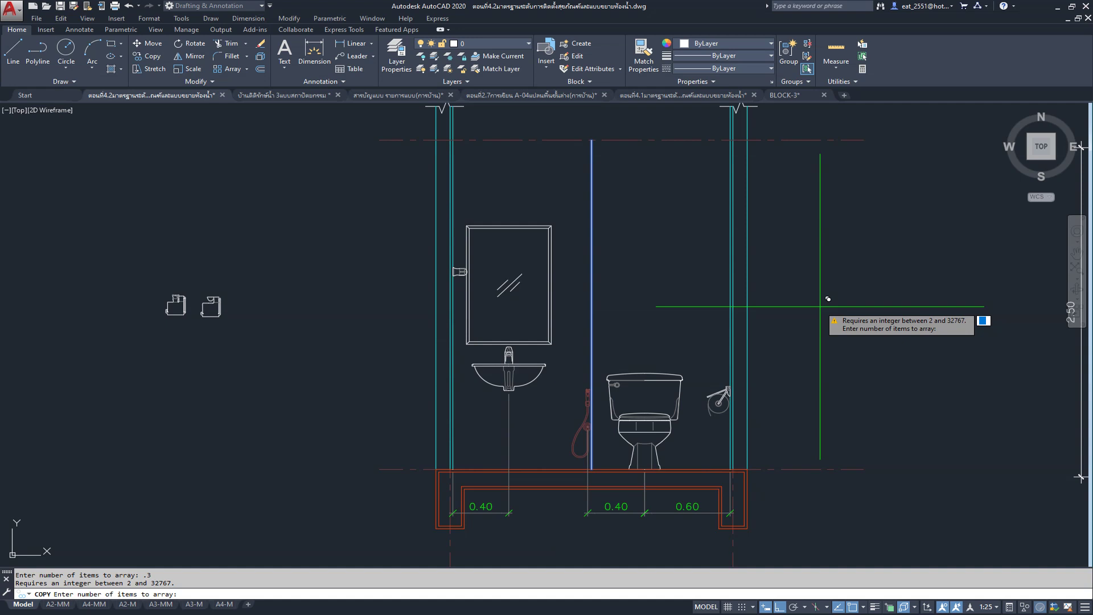
key(Escape)
key(Escape)
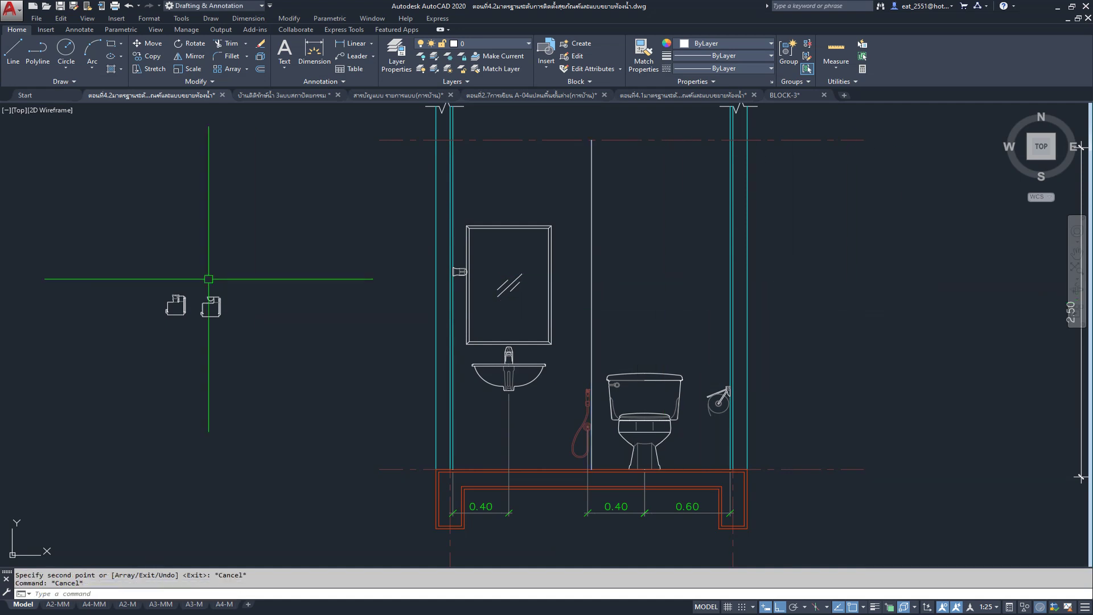
Step: Copy the vertical line as a 10-item array spaced 0.3 apart
click(152, 63)
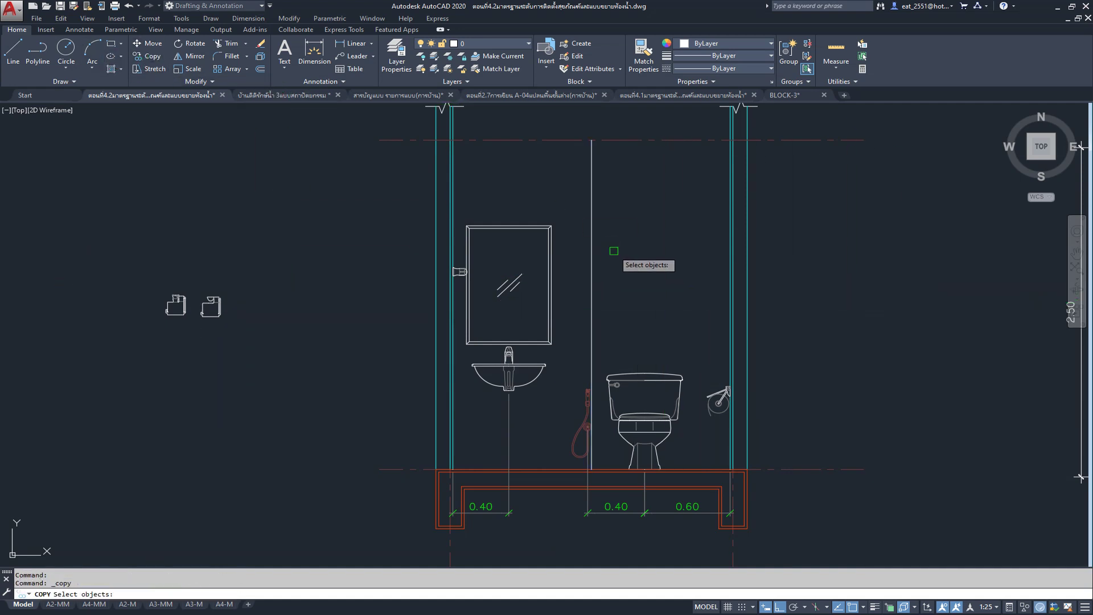
click(591, 259)
key(Return)
click(632, 305)
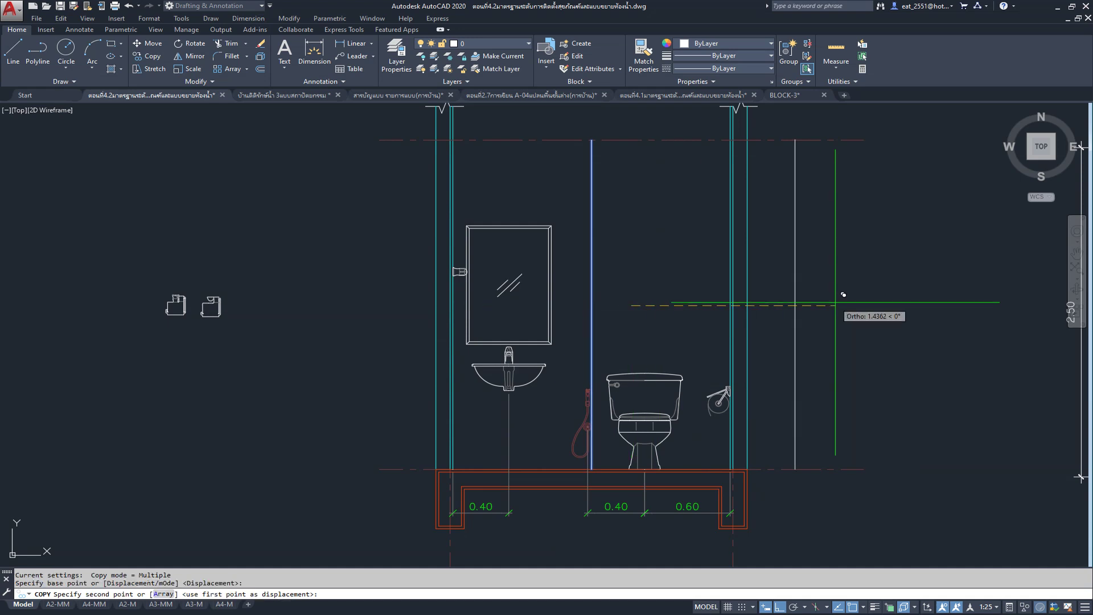
click(163, 595)
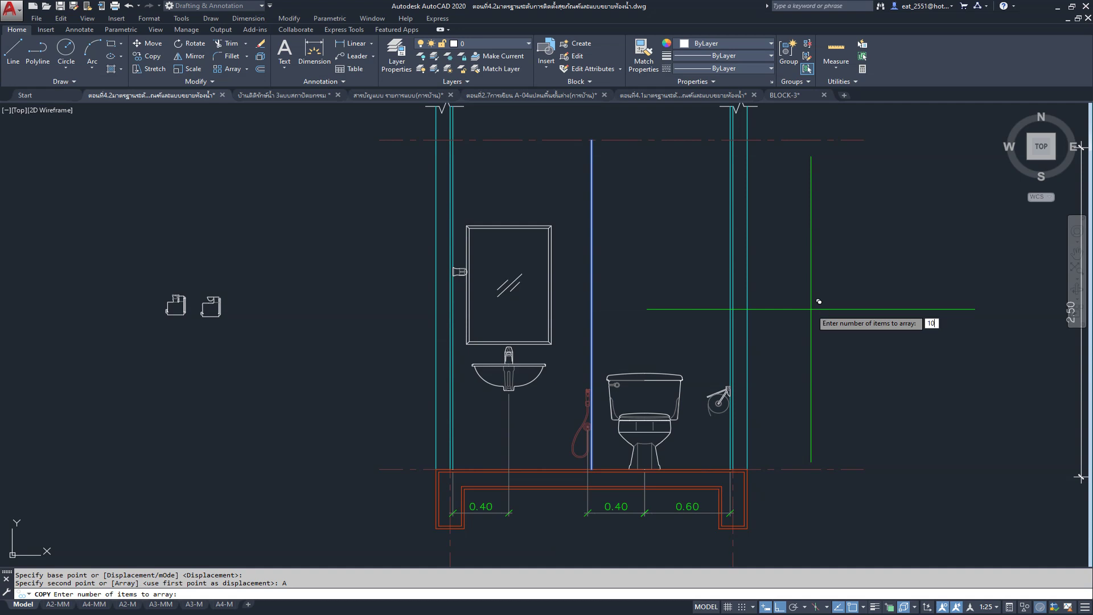
key(Return)
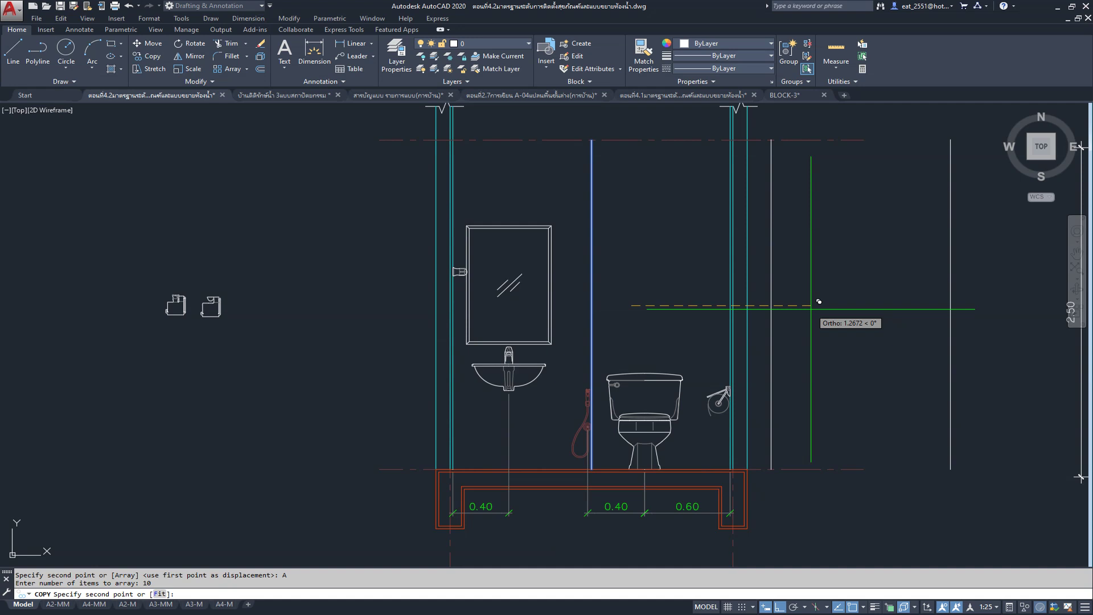
text(.3)
key(Return)
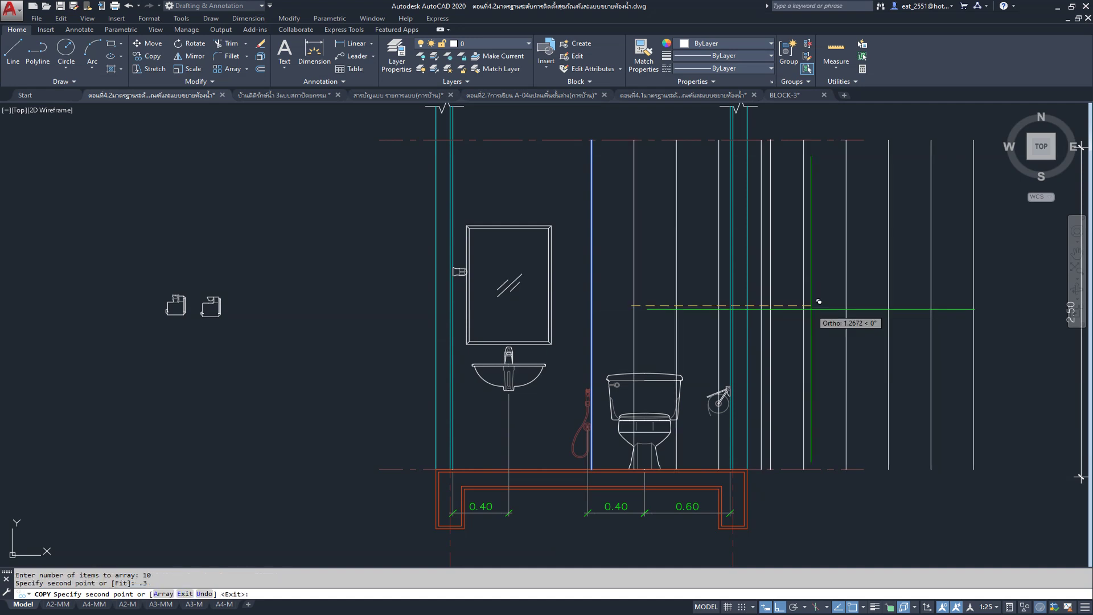
key(Return)
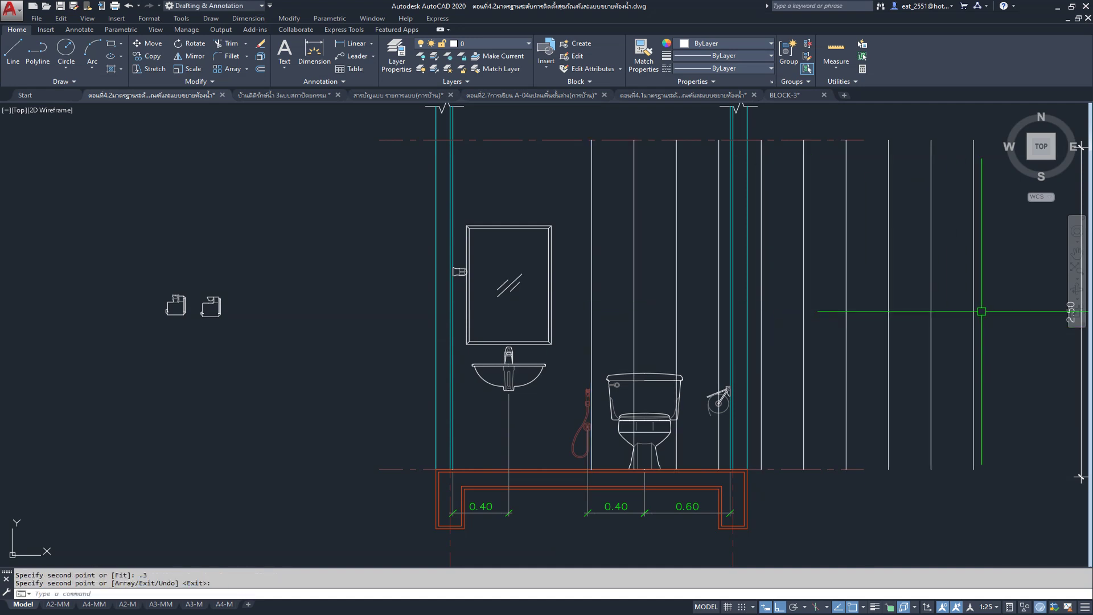
Step: Erase the six surplus vertical lines to the right of the elevation
click(989, 311)
click(757, 353)
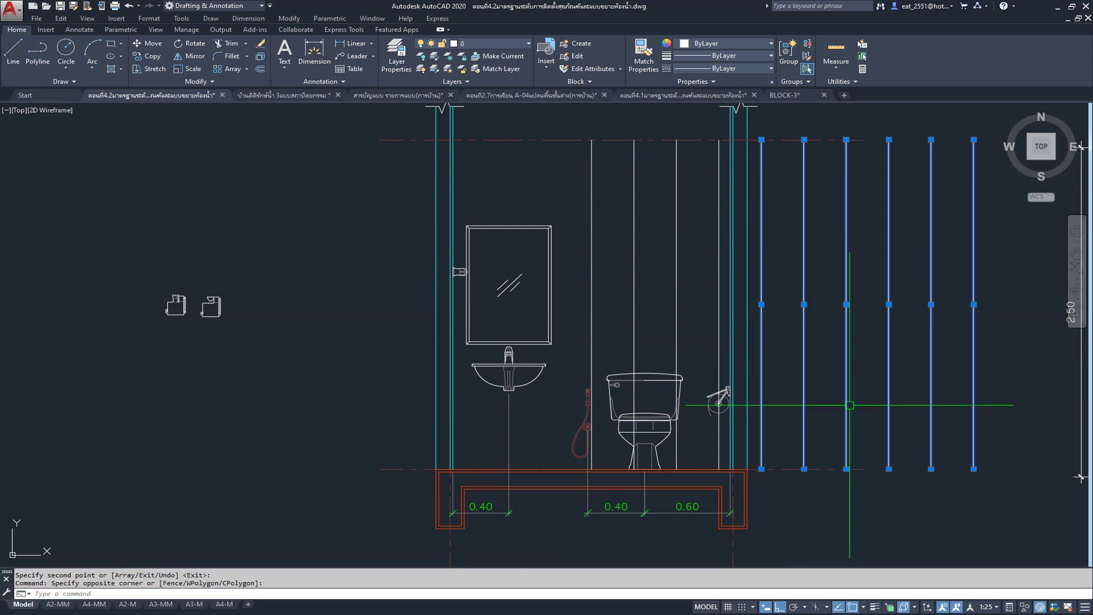
key(Delete)
scroll(849, 405, down, 2)
scroll(627, 370, down, 2)
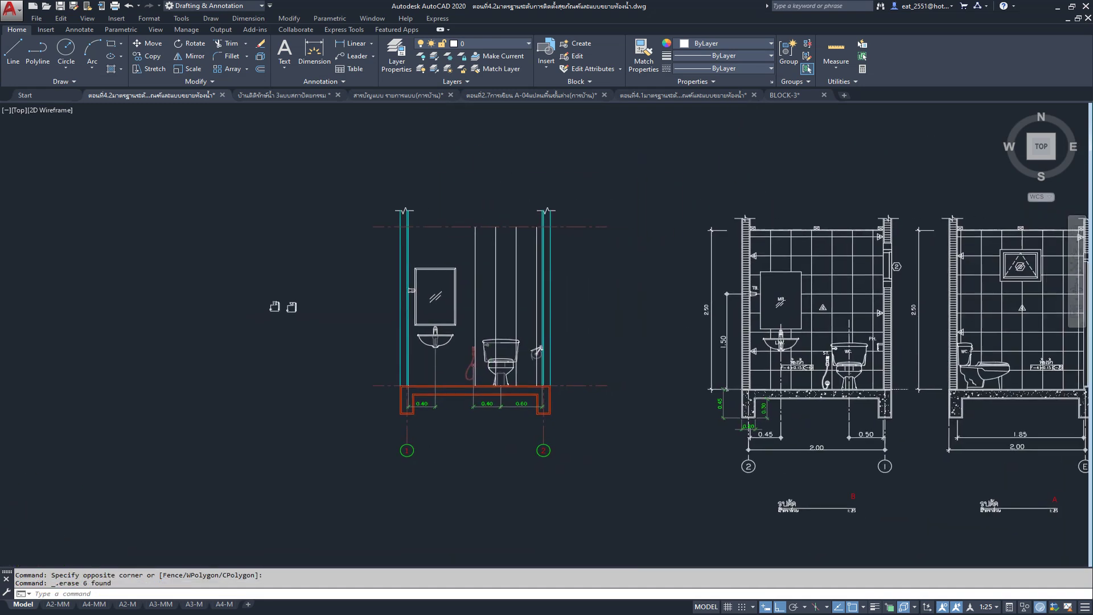
scroll(513, 338, up, 1)
scroll(546, 336, up, 1)
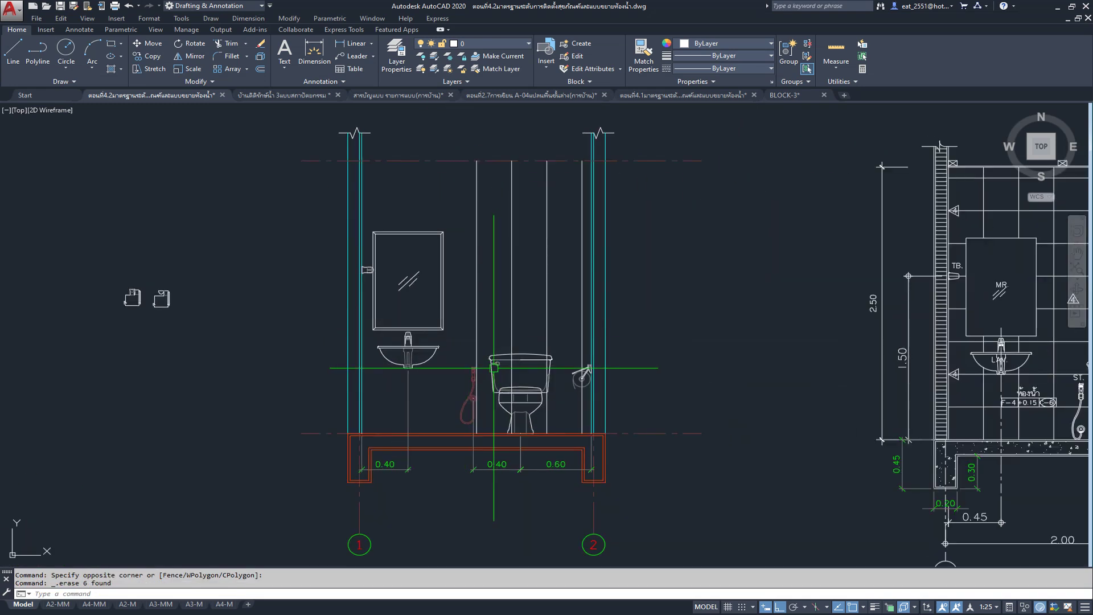
scroll(598, 335, up, 1)
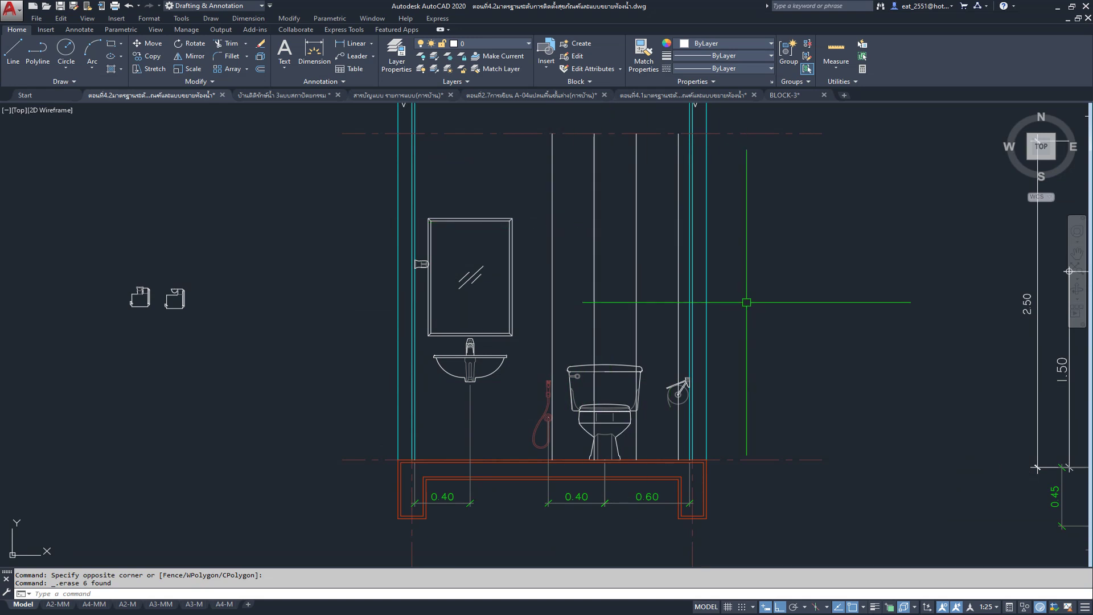
click(160, 55)
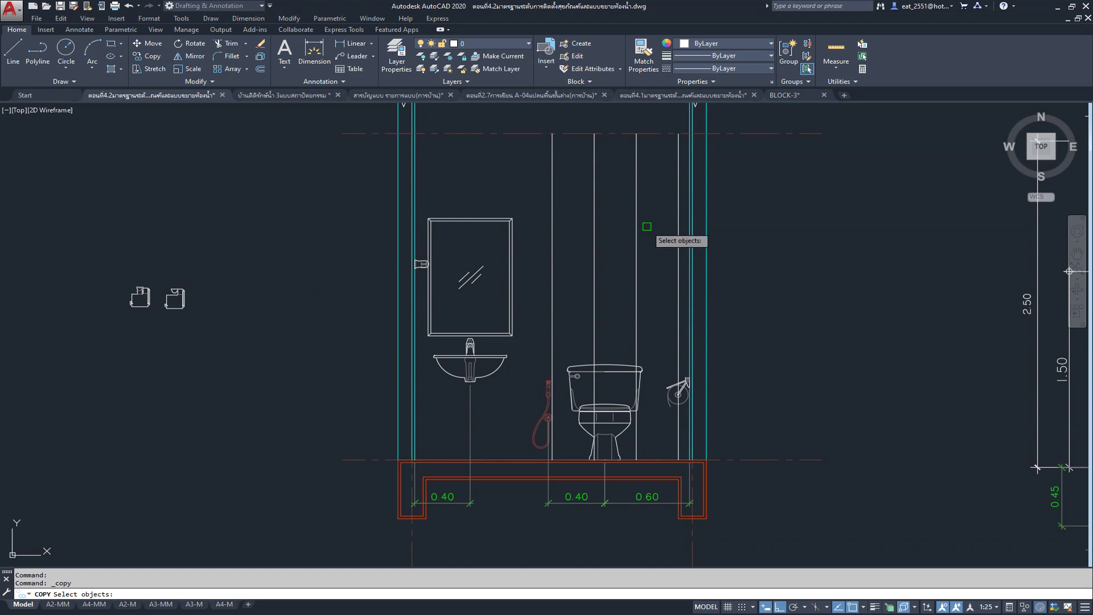
Step: Copy the vertical tile line as a 5-item array spaced 0.3 apart
click(552, 188)
key(Return)
click(489, 183)
text(A)
key(Return)
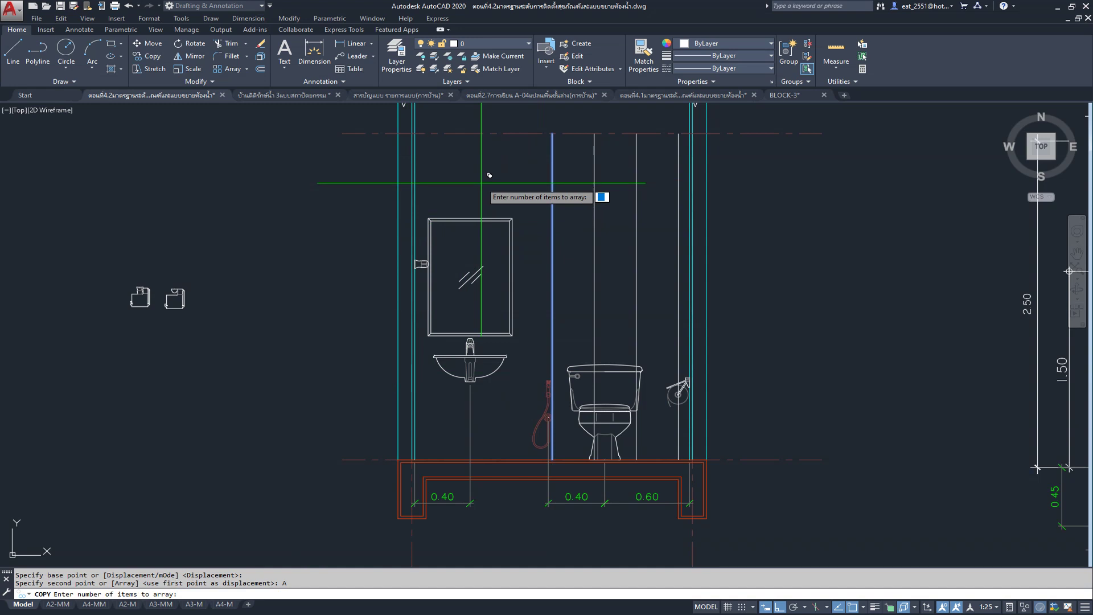
text(5)
key(Return)
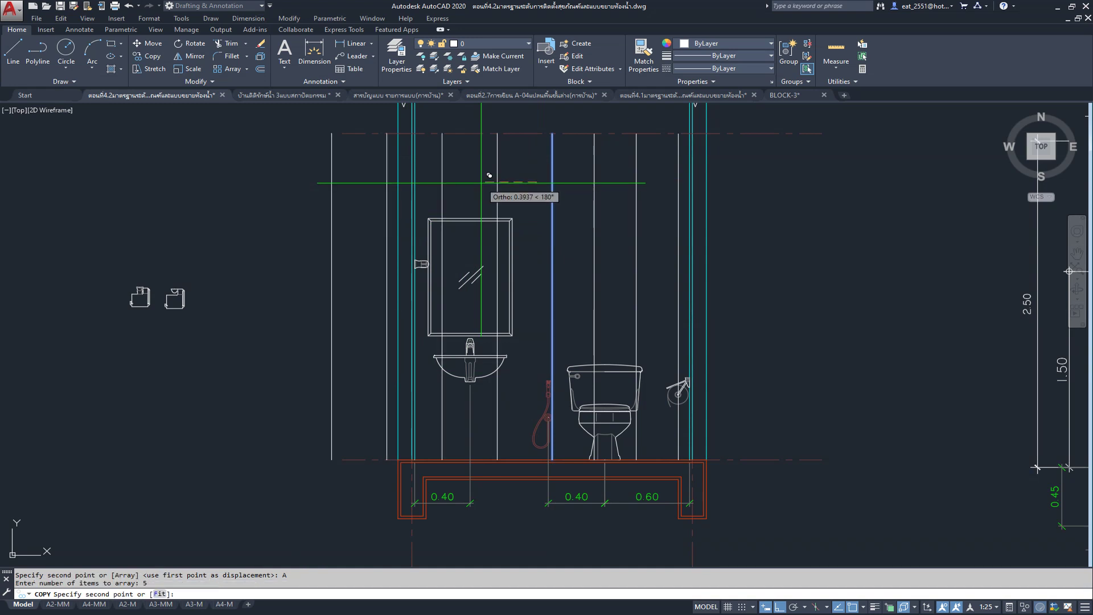
text(.3)
key(Return)
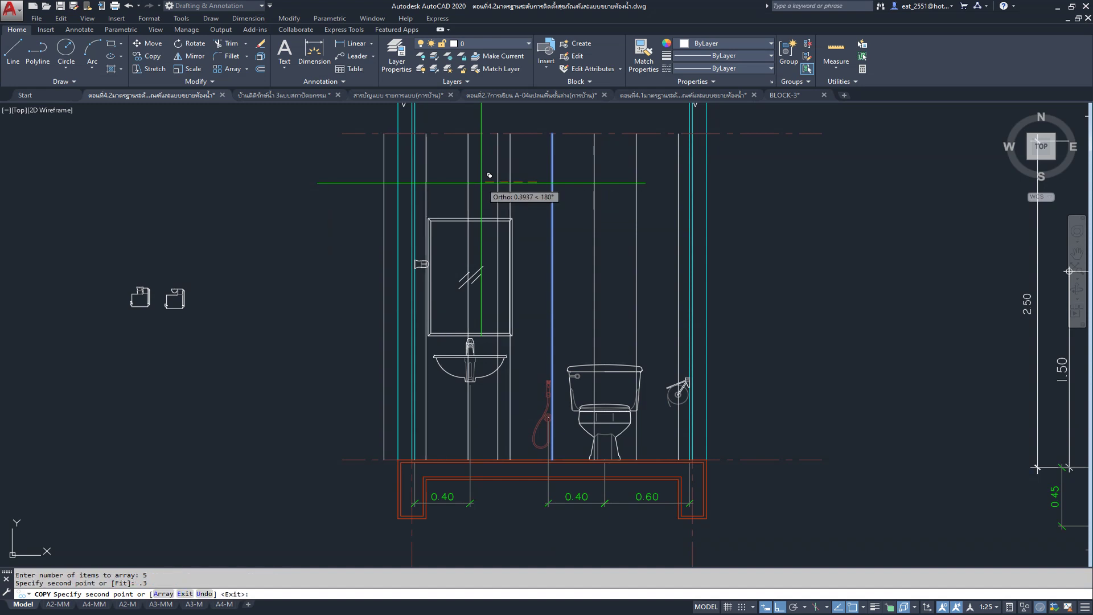
key(Escape)
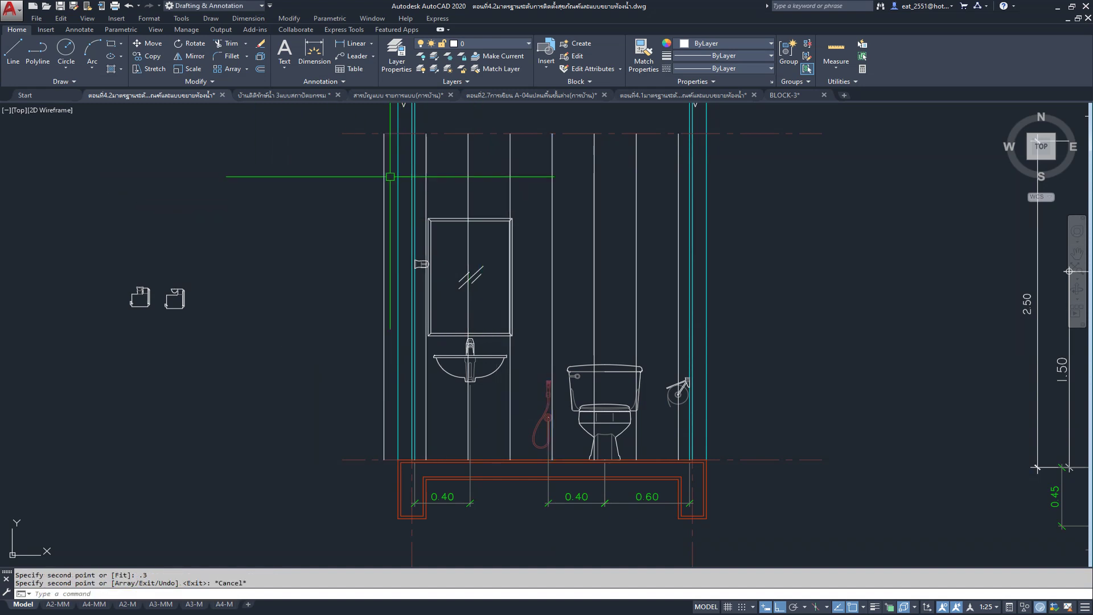
Step: Erase the extra vertical line left outside the wall
click(384, 170)
key(Delete)
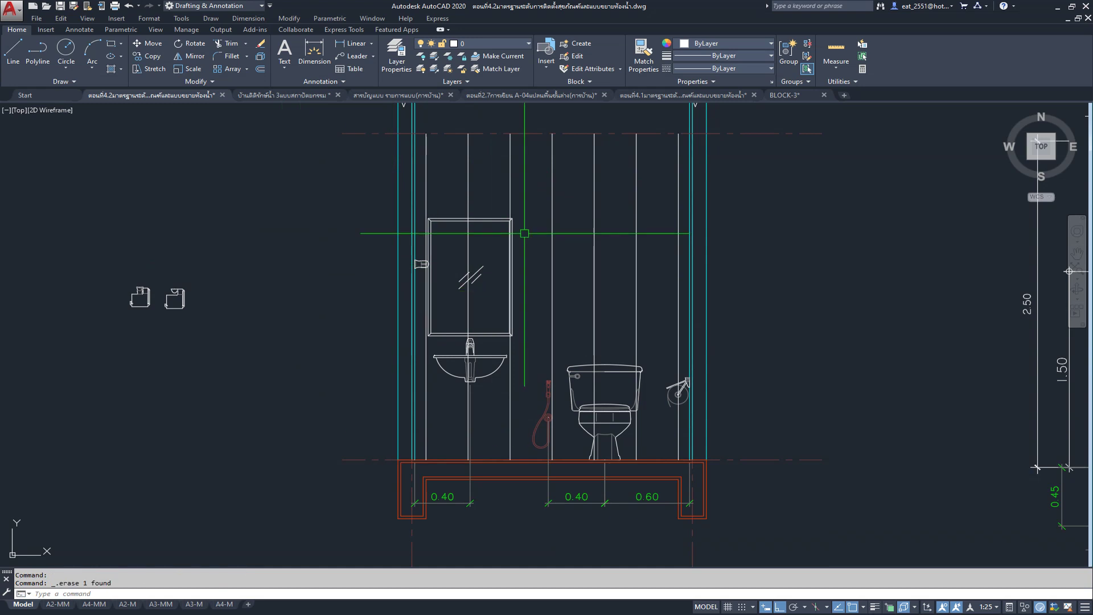
middle_drag(597, 264, 646, 291)
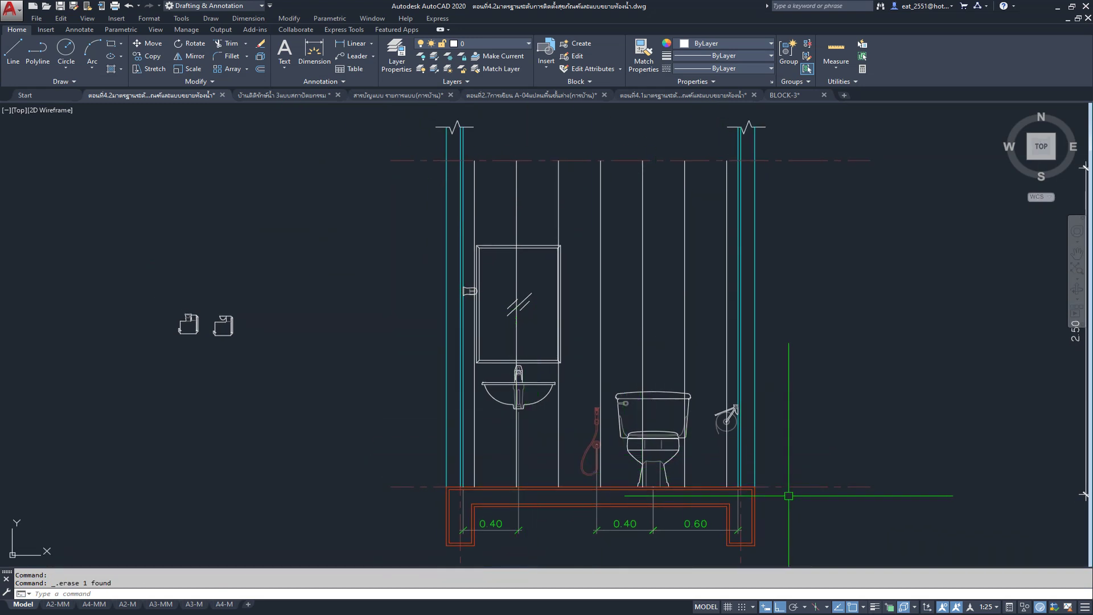
scroll(487, 512, up, 4)
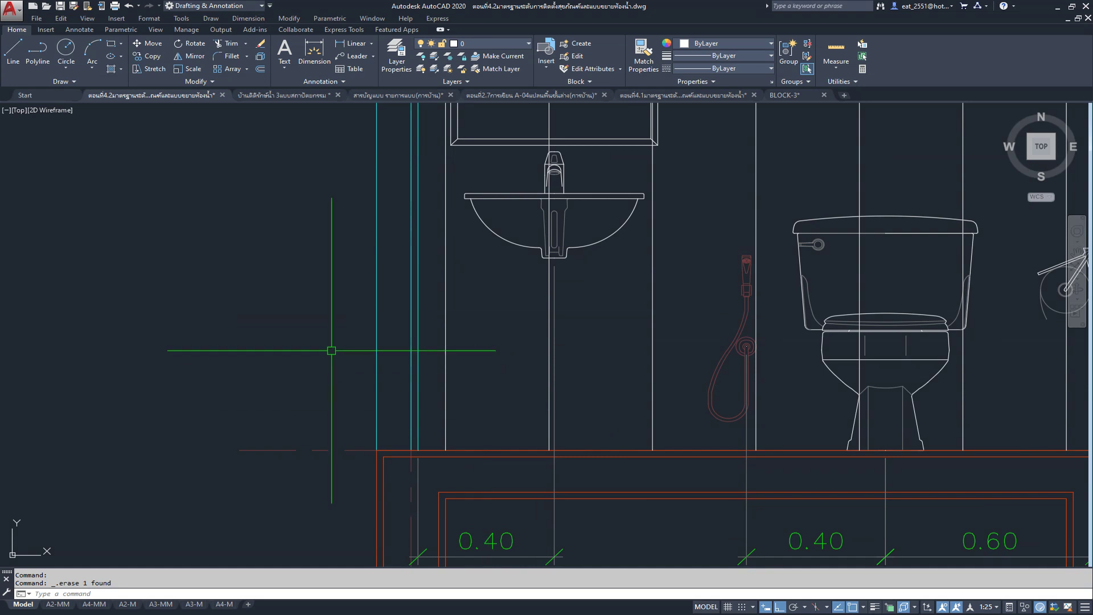
scroll(416, 376, down, 4)
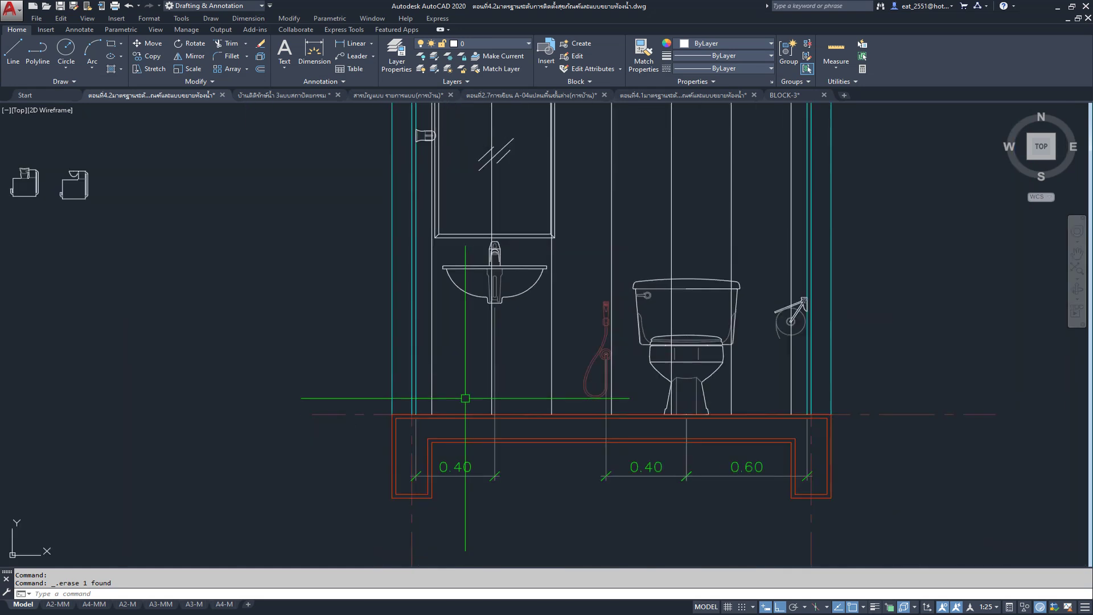
scroll(430, 425, up, 5)
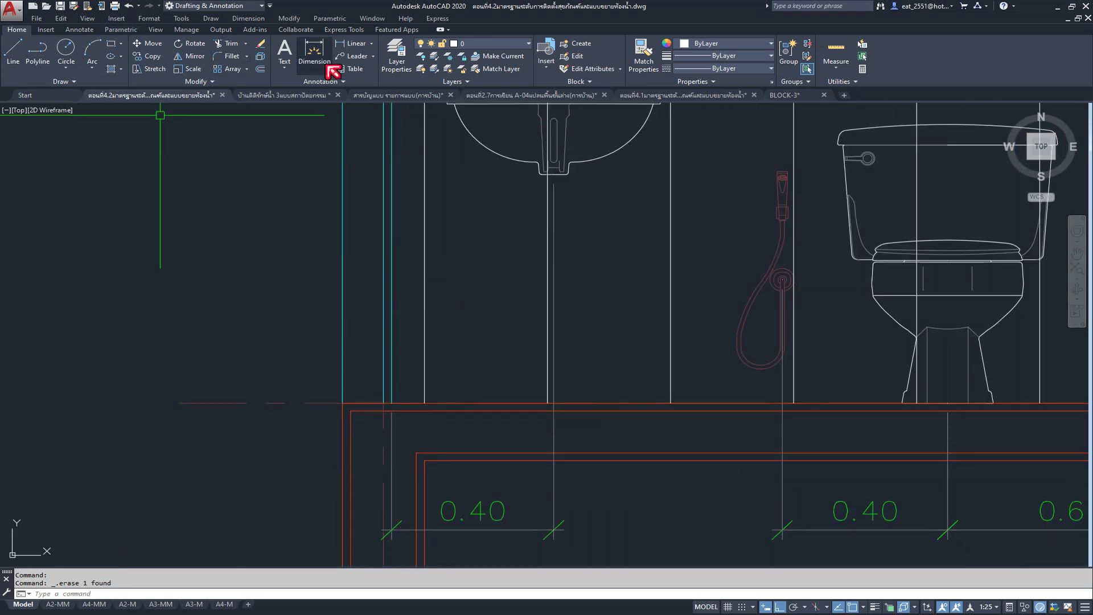
Step: Begin a polyline along the floor, then cancel it
click(41, 52)
click(398, 403)
scroll(398, 403, down, 3)
scroll(391, 398, down, 1)
scroll(683, 381, up, 5)
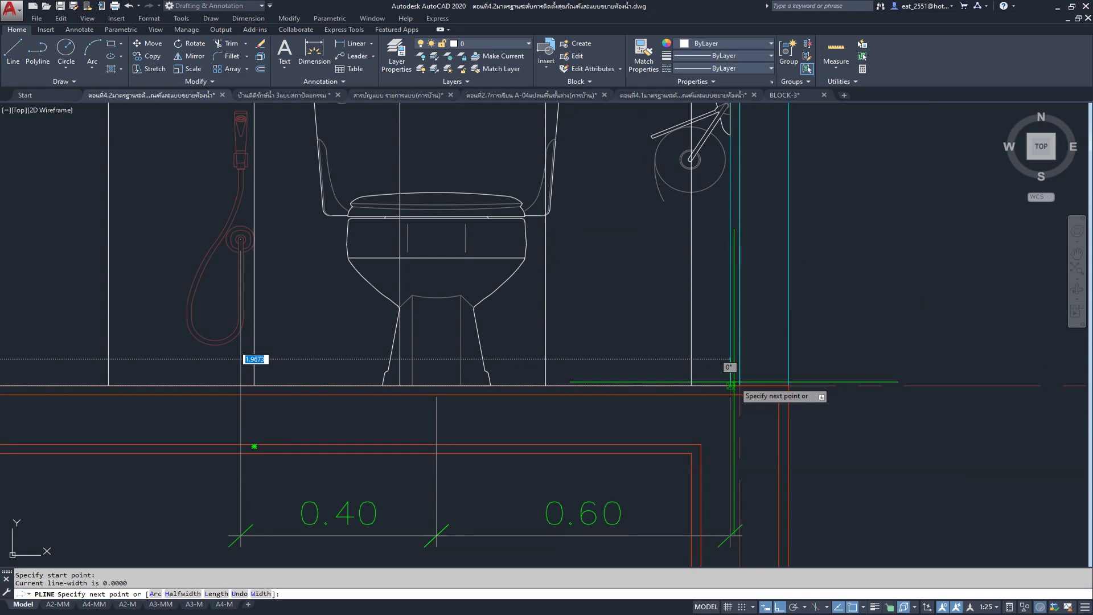
click(731, 382)
key(Escape)
scroll(646, 354, down, 3)
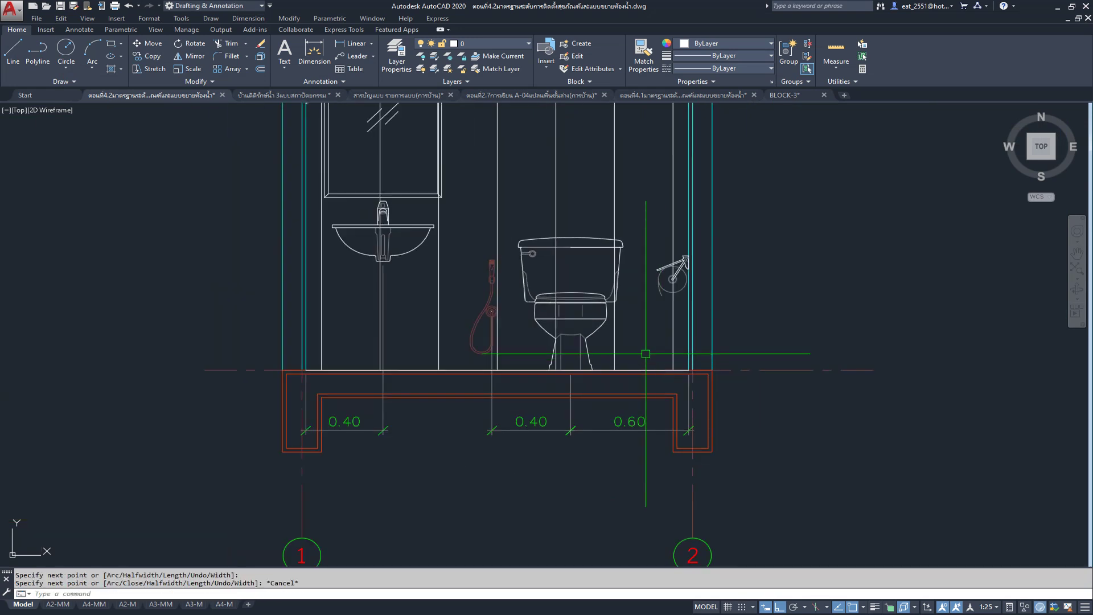
middle_drag(645, 354, 705, 395)
Step: Copy the floor line upward as a 15-item array spaced 0.3 apart
click(732, 410)
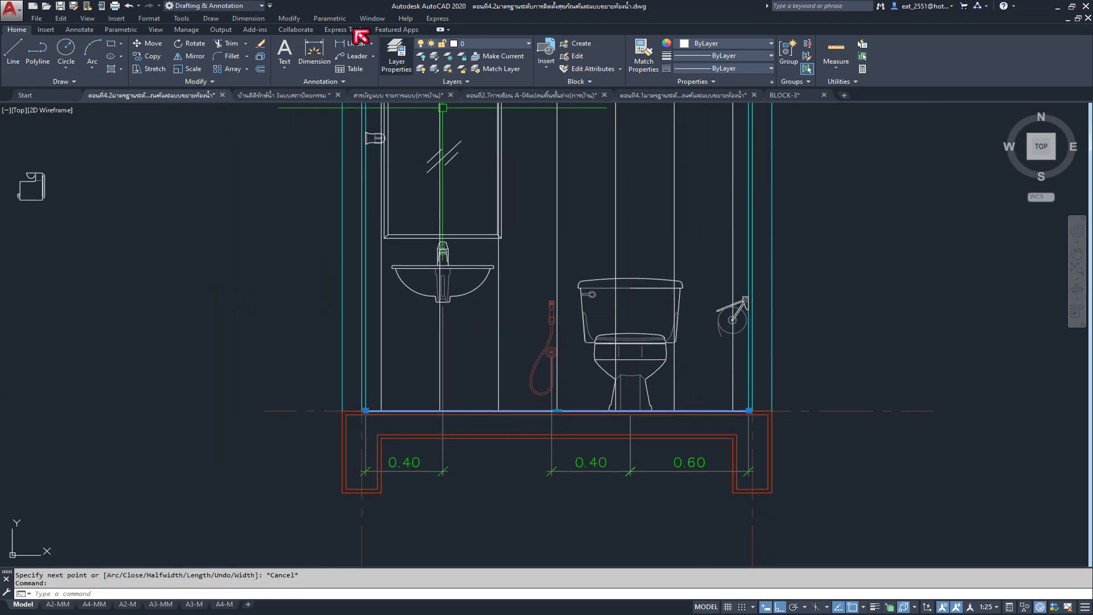
click(153, 56)
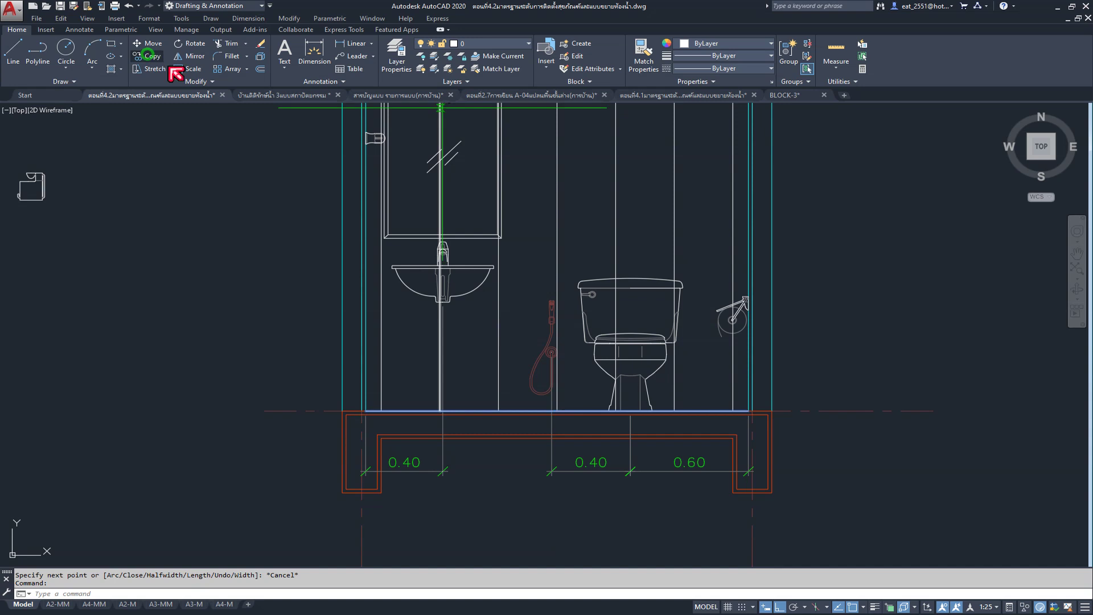
click(848, 366)
text(0.1)
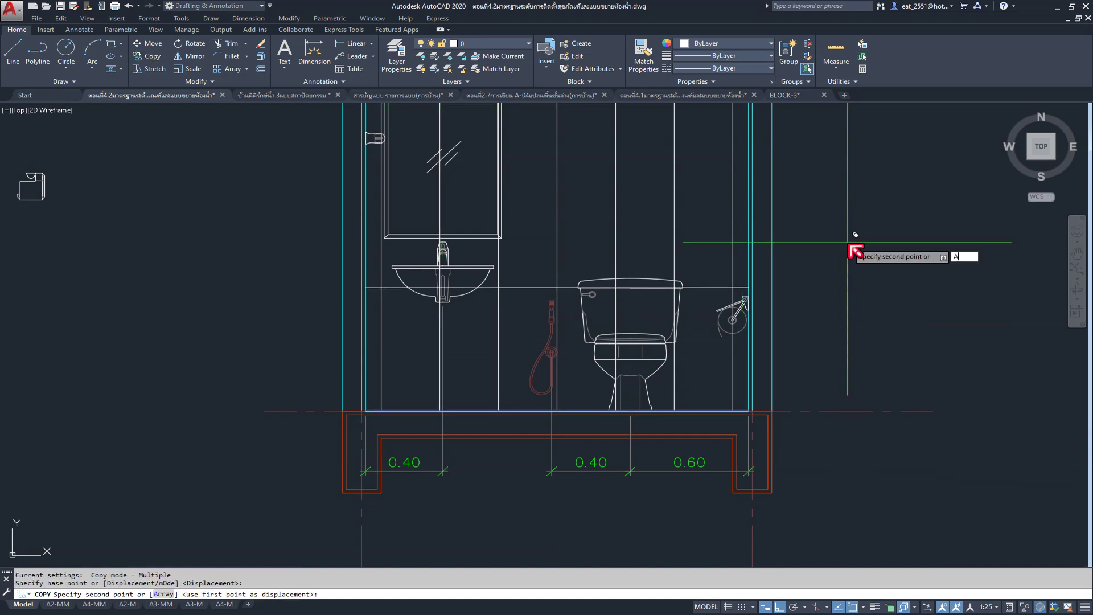
text(A)
key(Return)
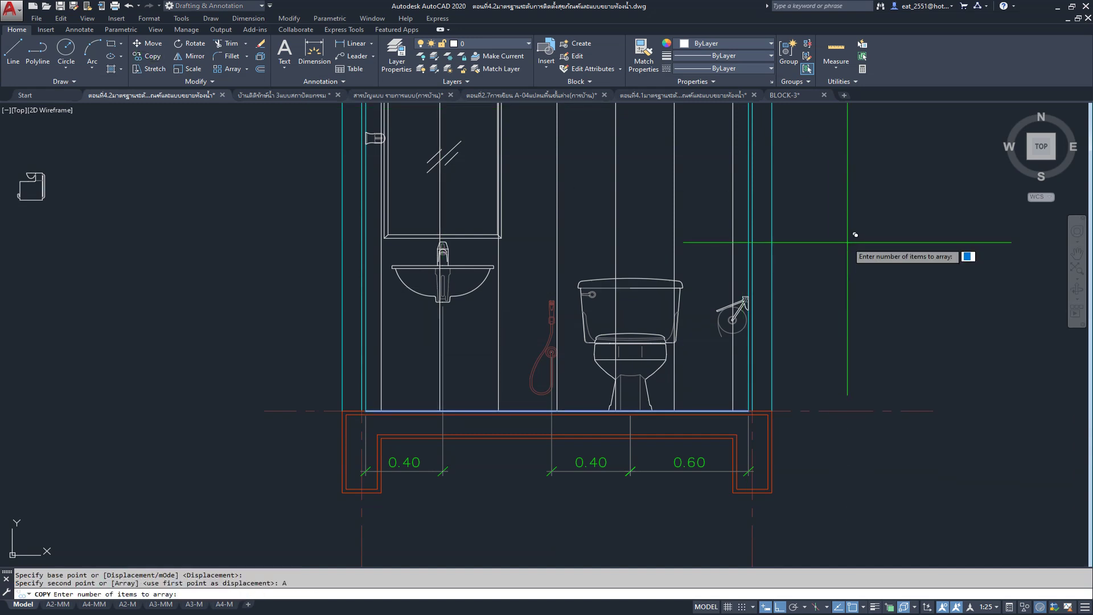
text(15)
key(Return)
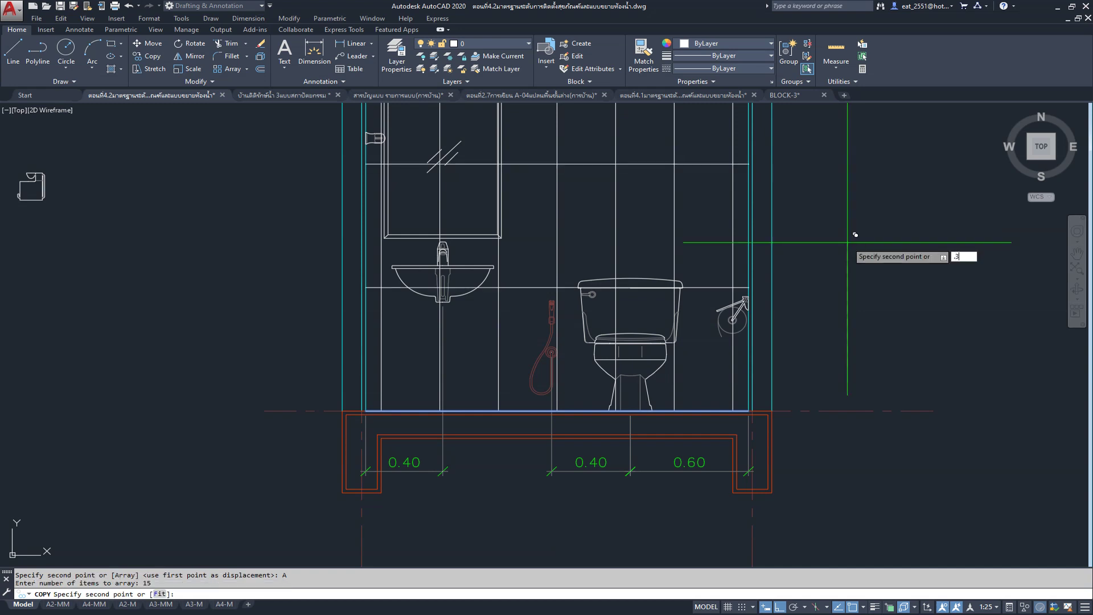
key(Return)
key(Escape)
scroll(707, 378, down, 3)
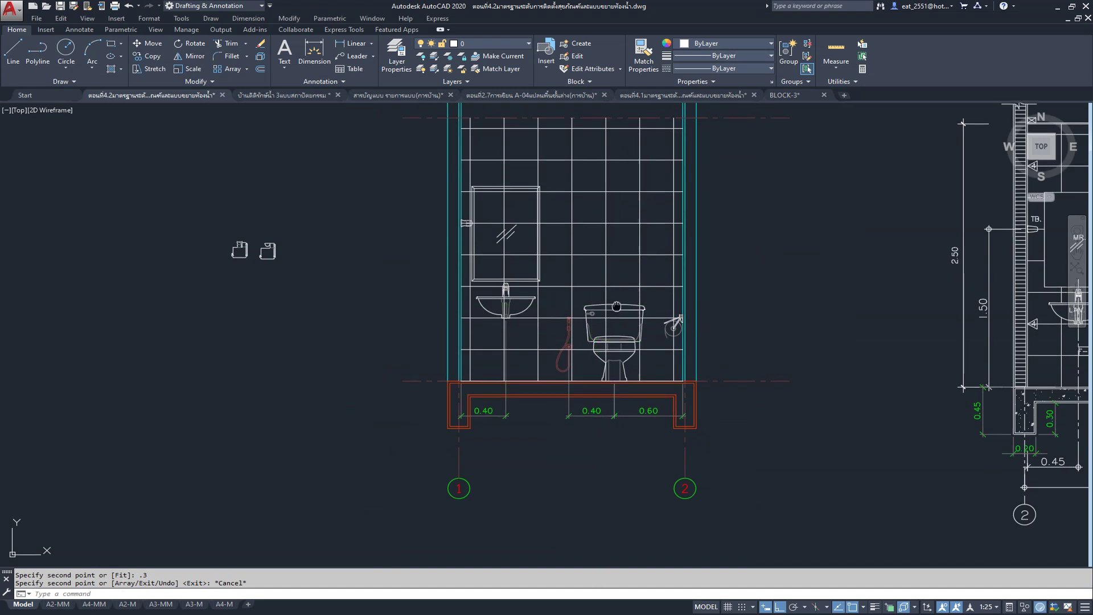
Step: Select the horizontal and vertical tile grid lines
scroll(609, 341, up, 1)
scroll(600, 236, up, 1)
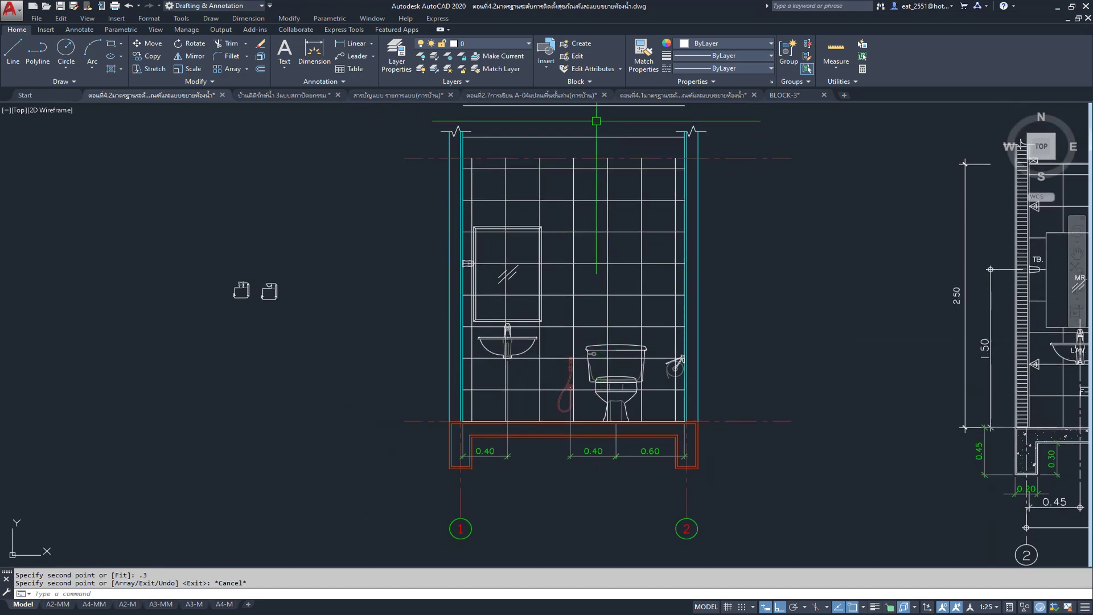
scroll(609, 169, up, 1)
scroll(661, 205, up, 1)
scroll(800, 236, up, 1)
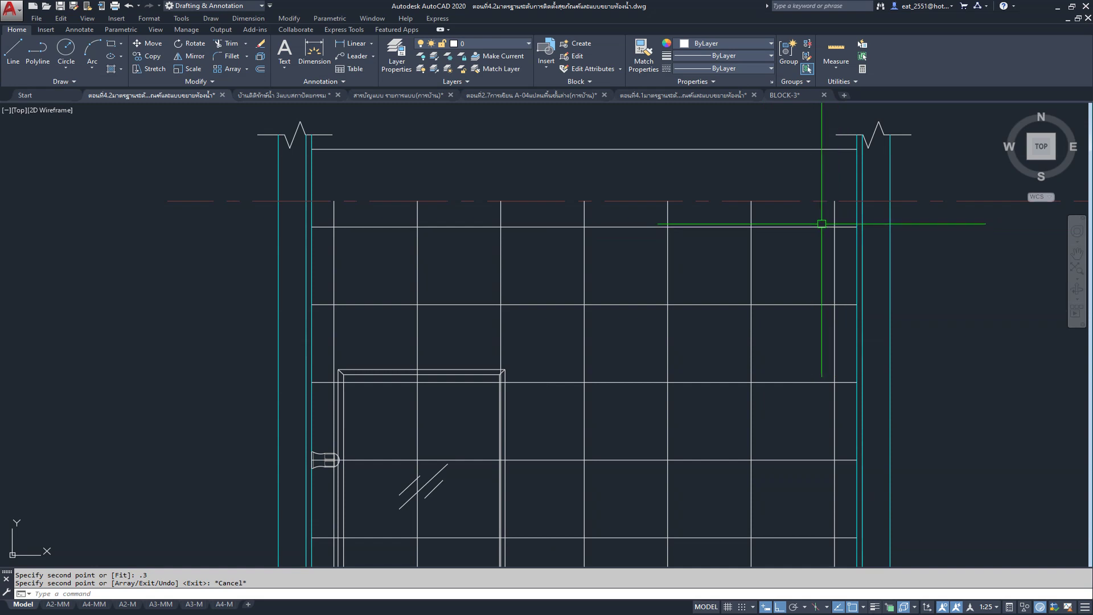
scroll(668, 193, down, 3)
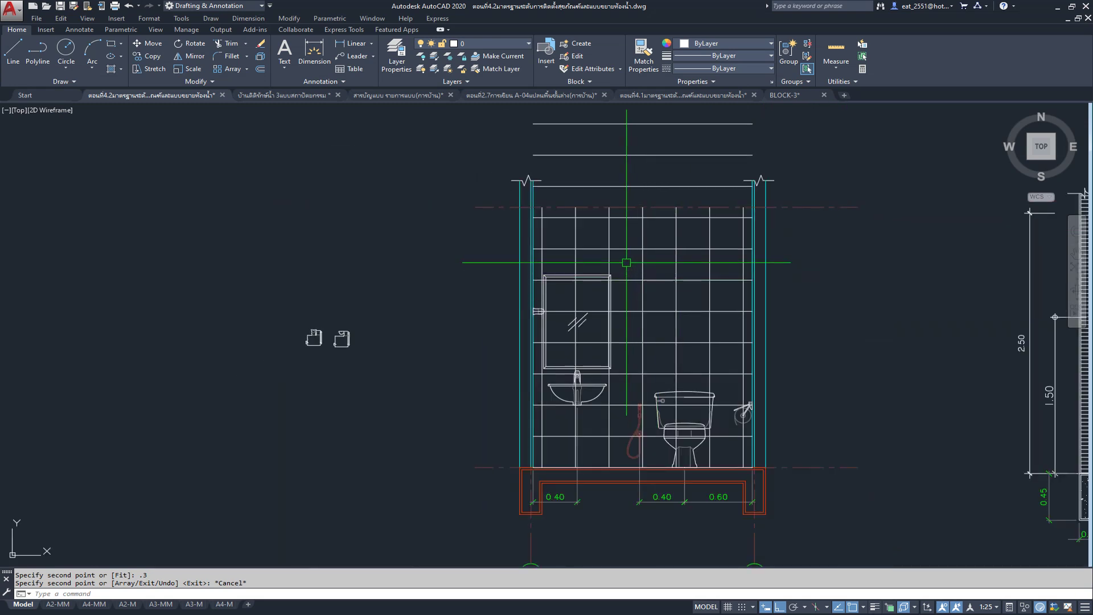
scroll(620, 202, up, 1)
click(620, 370)
click(613, 492)
scroll(611, 516, up, 3)
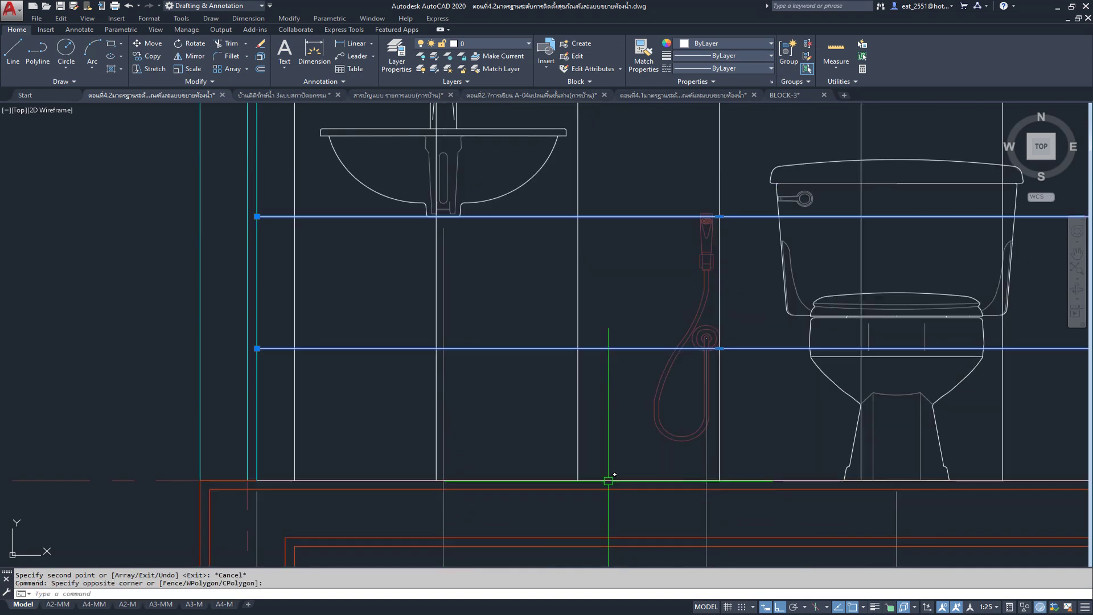
scroll(512, 444, down, 4)
scroll(766, 151, up, 3)
scroll(794, 221, up, 1)
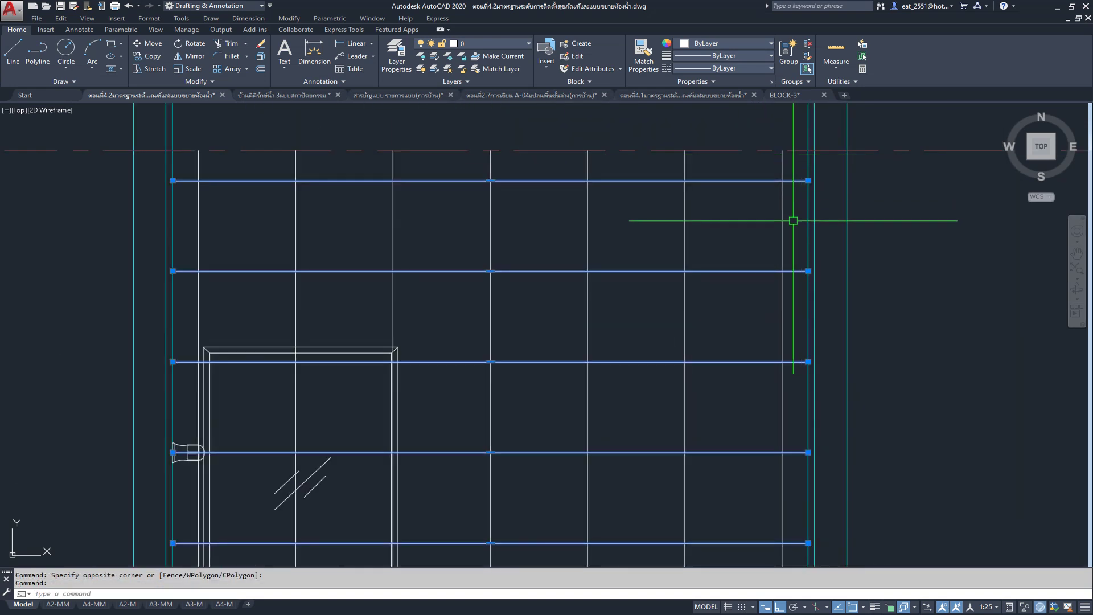
click(794, 221)
click(179, 234)
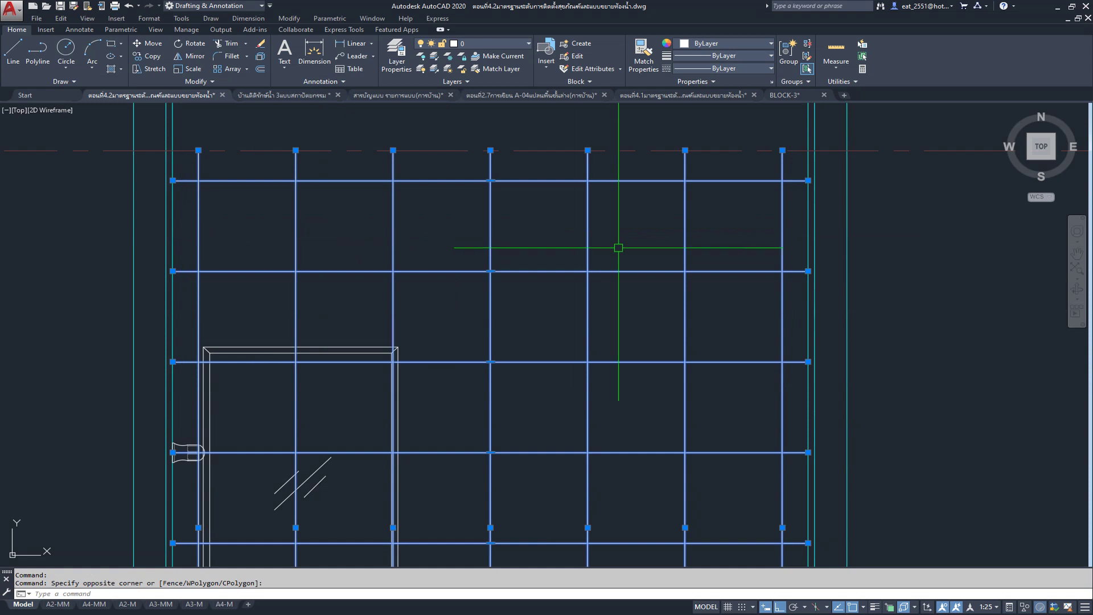
Step: Set the selected grid lines to colour 8 and group them
click(746, 43)
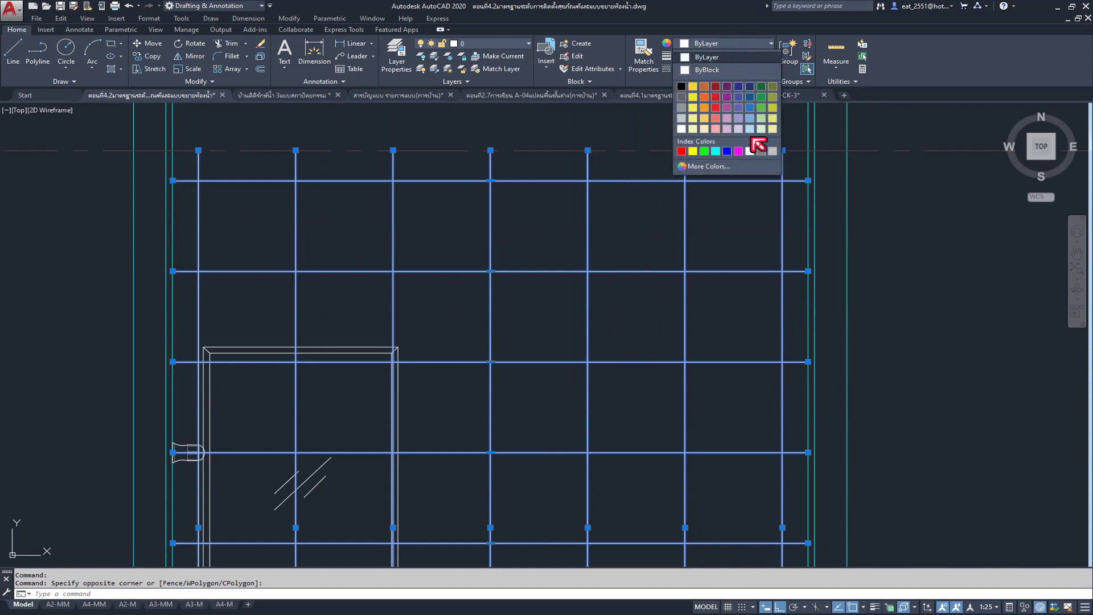
click(761, 151)
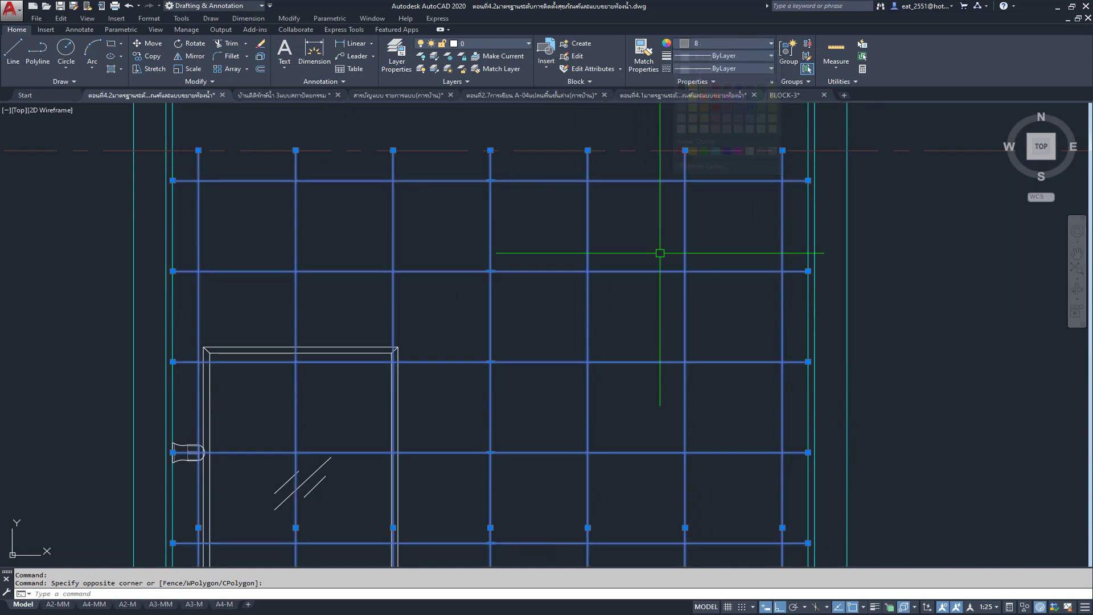
click(789, 54)
key(Escape)
scroll(534, 214, down, 4)
scroll(561, 295, up, 2)
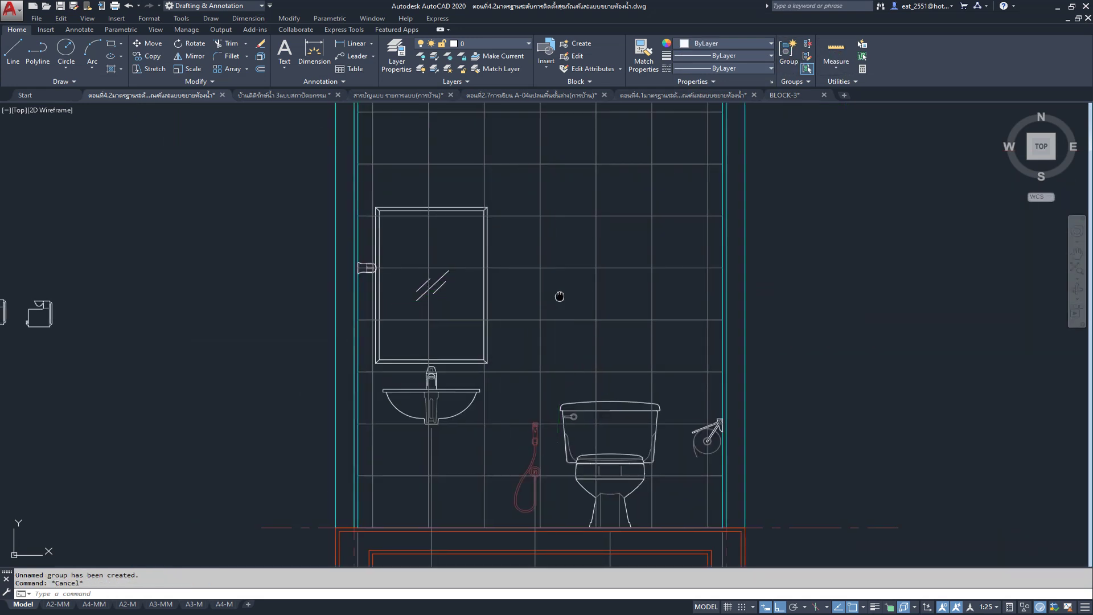
scroll(595, 297, up, 1)
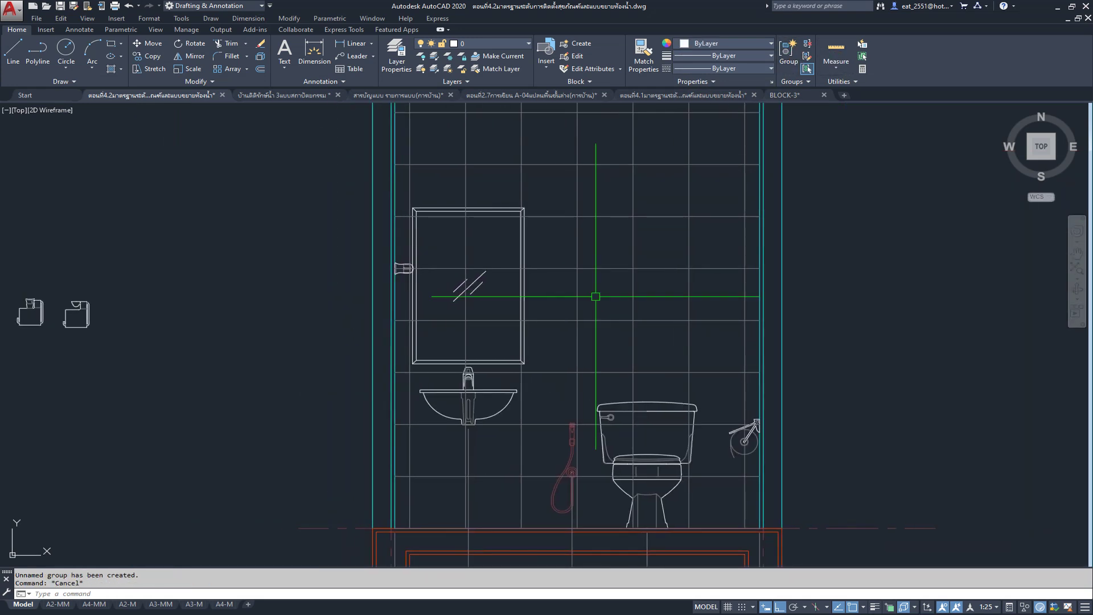
scroll(595, 296, down, 4)
scroll(740, 268, up, 2)
scroll(655, 273, up, 2)
middle_drag(741, 267, 656, 272)
scroll(656, 273, down, 2)
scroll(361, 264, down, 2)
scroll(517, 288, up, 2)
scroll(517, 288, down, 1)
scroll(379, 266, down, 2)
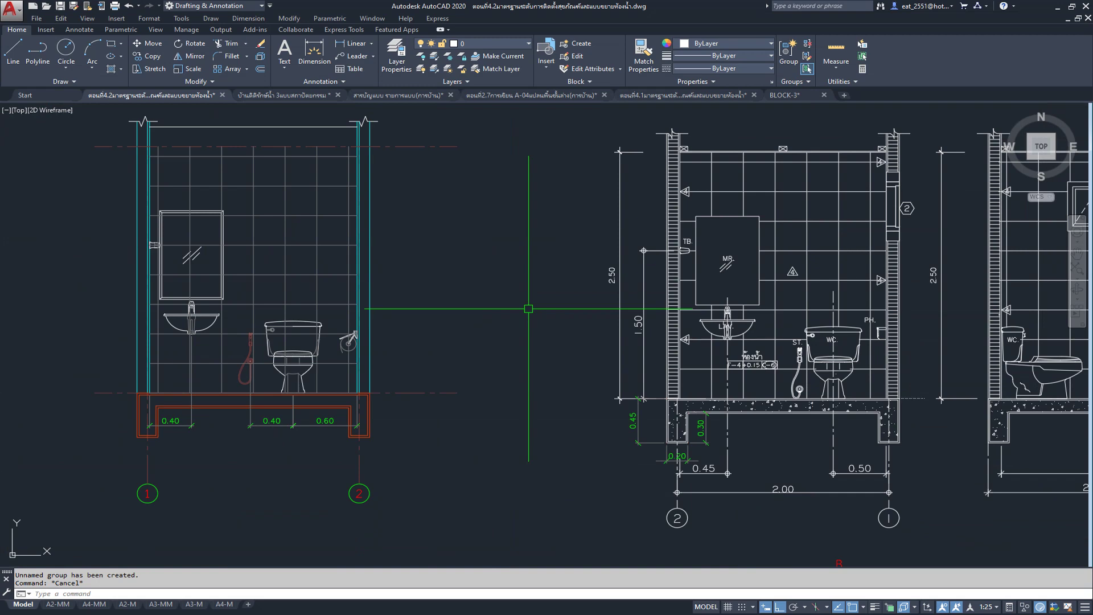
middle_drag(187, 273, 318, 270)
scroll(319, 270, up, 1)
scroll(336, 290, up, 3)
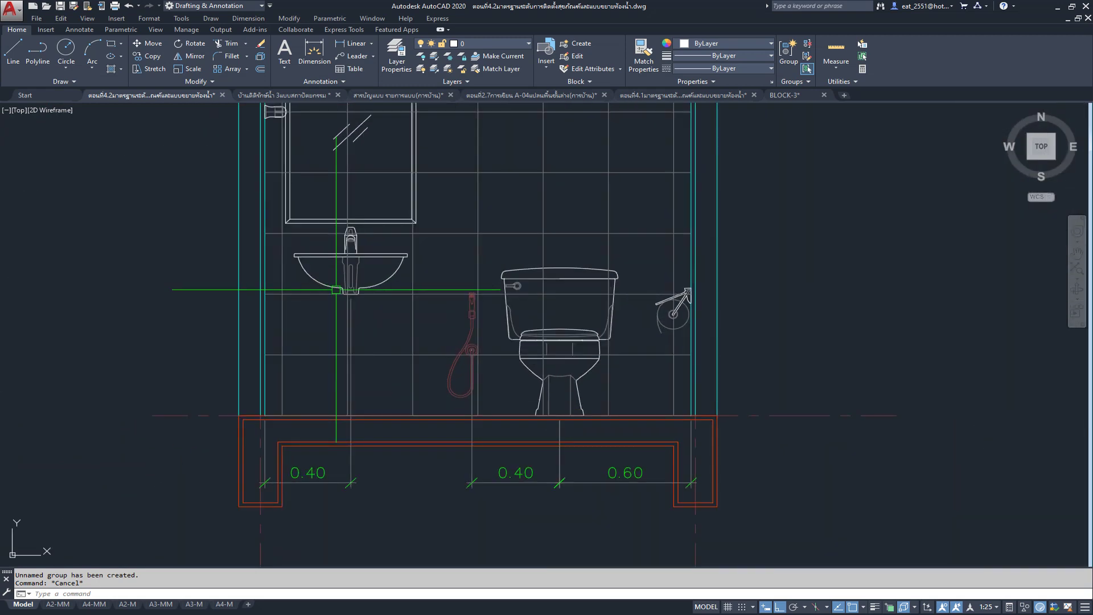
middle_drag(382, 237, 392, 334)
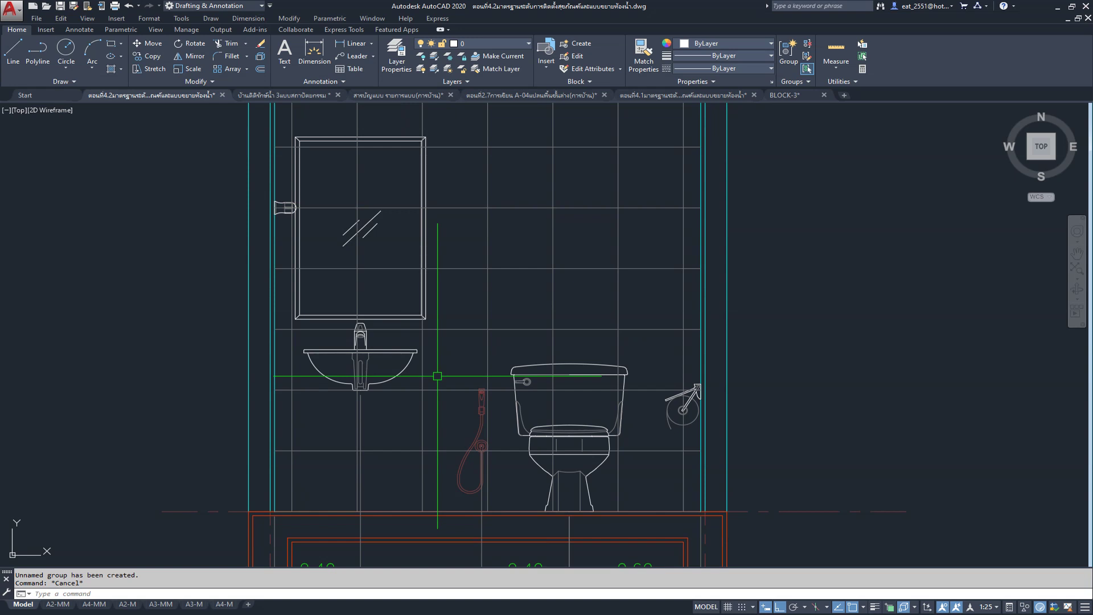
scroll(437, 376, down, 3)
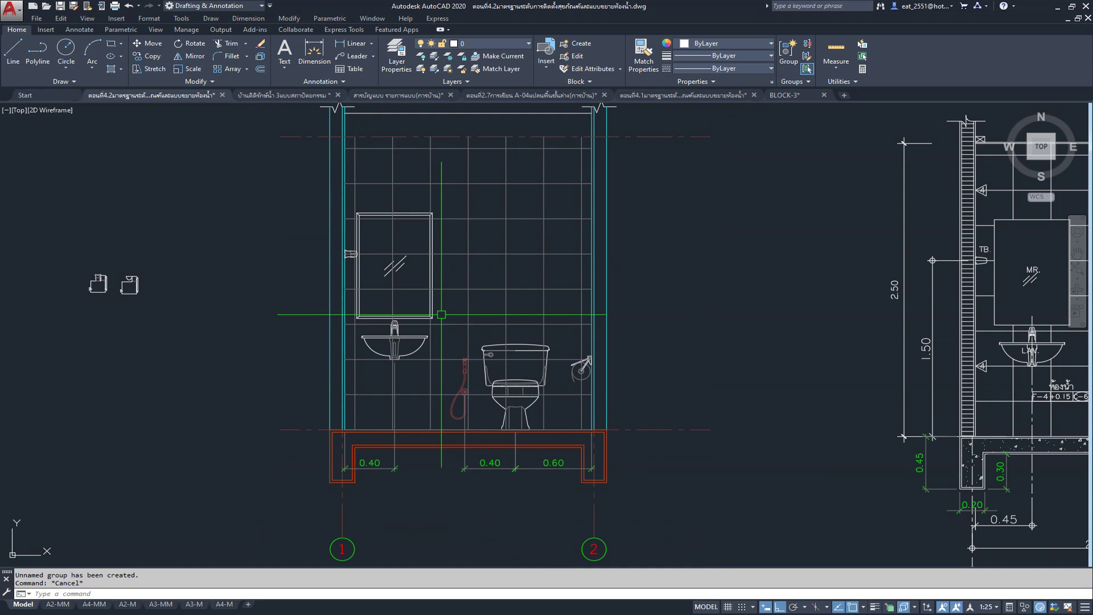
mouse_move(546, 319)
middle_down()
mouse_move(552, 300)
mouse_move(487, 301)
middle_up()
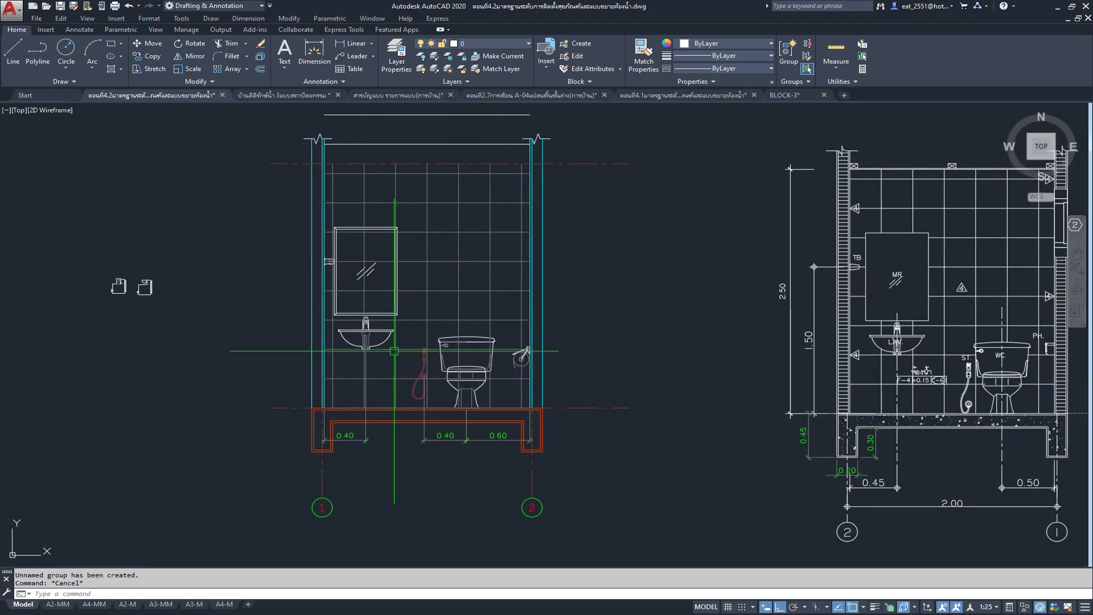
scroll(333, 300, up, 4)
scroll(333, 296, up, 5)
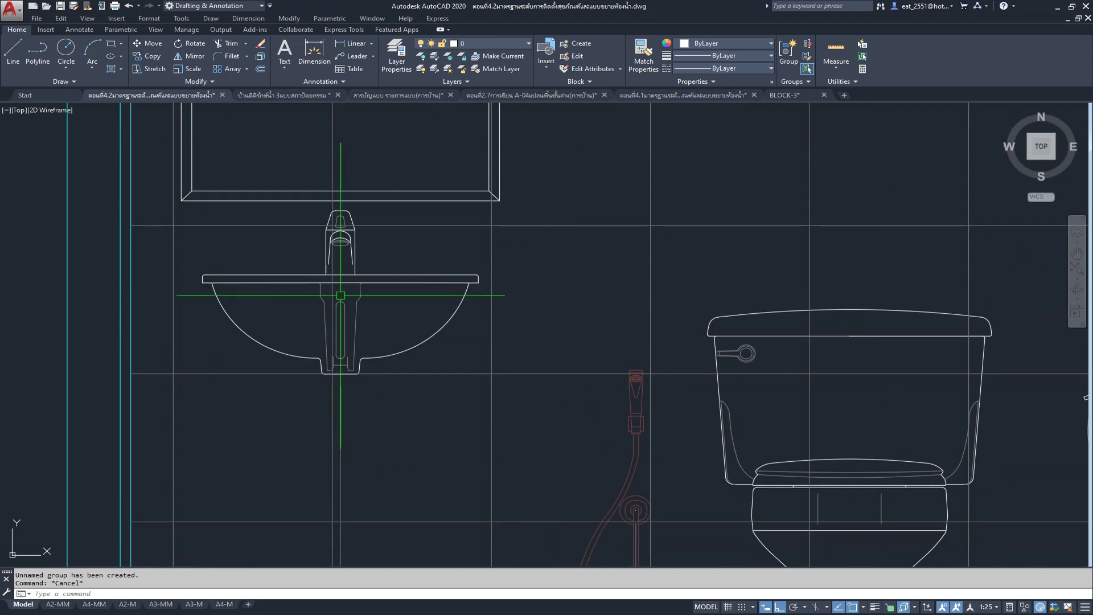
scroll(464, 281, down, 5)
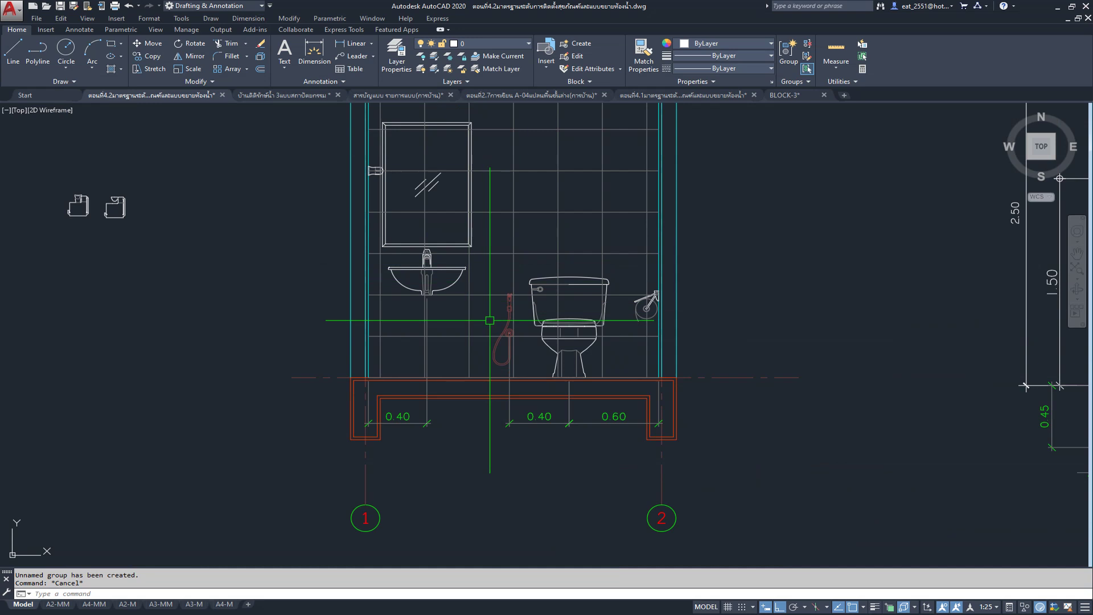
scroll(356, 342, up, 1)
scroll(450, 311, down, 2)
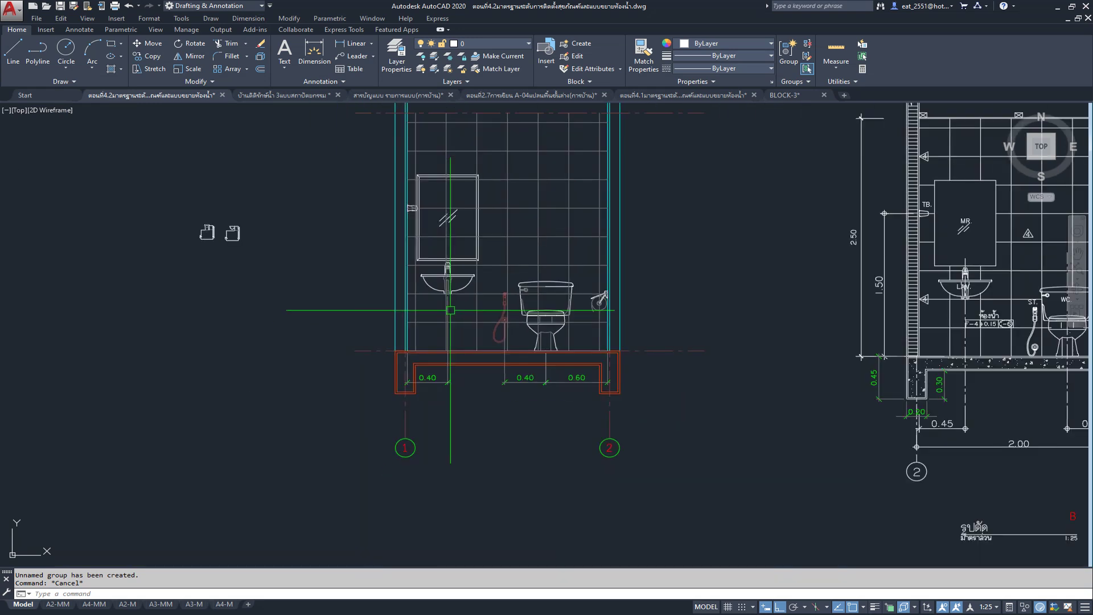
scroll(515, 303, up, 2)
scroll(509, 303, up, 1)
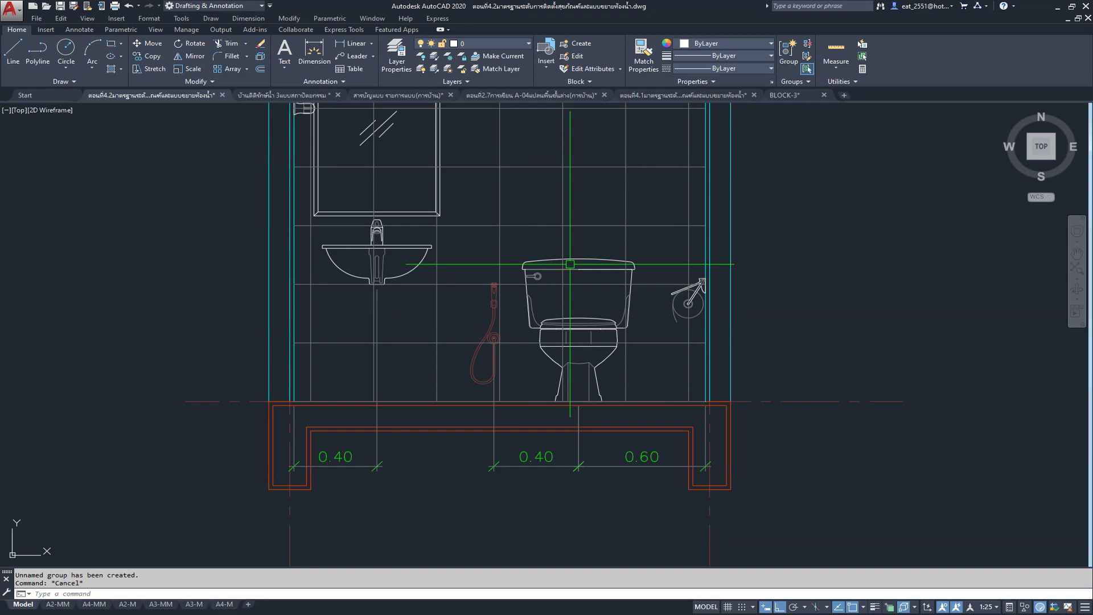
scroll(570, 264, down, 3)
scroll(451, 366, down, 1)
scroll(452, 366, up, 1)
scroll(275, 395, up, 2)
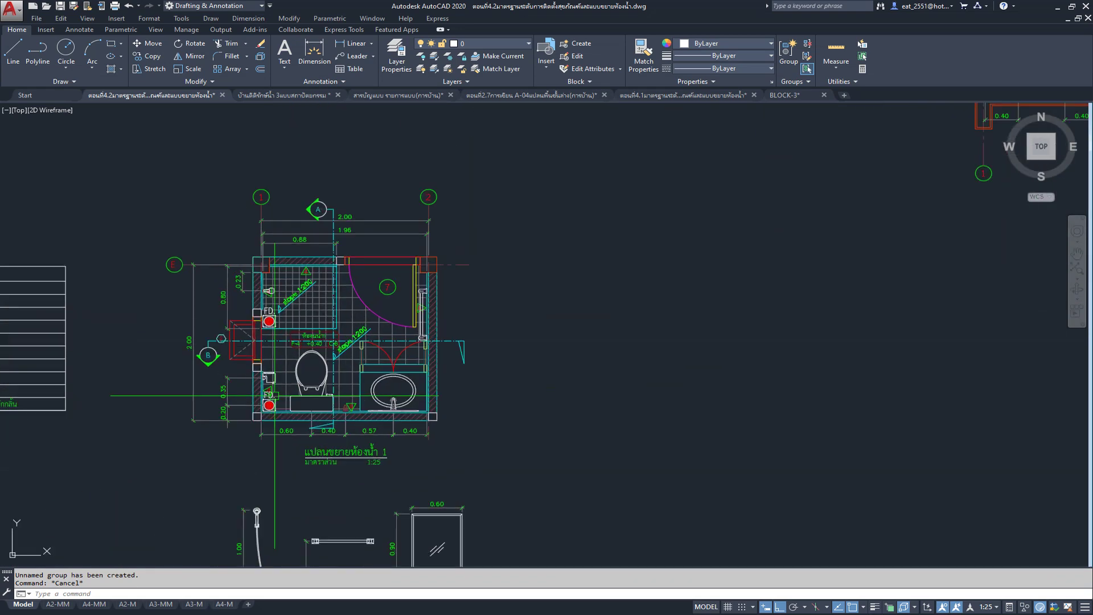
scroll(275, 395, up, 3)
scroll(383, 348, up, 5)
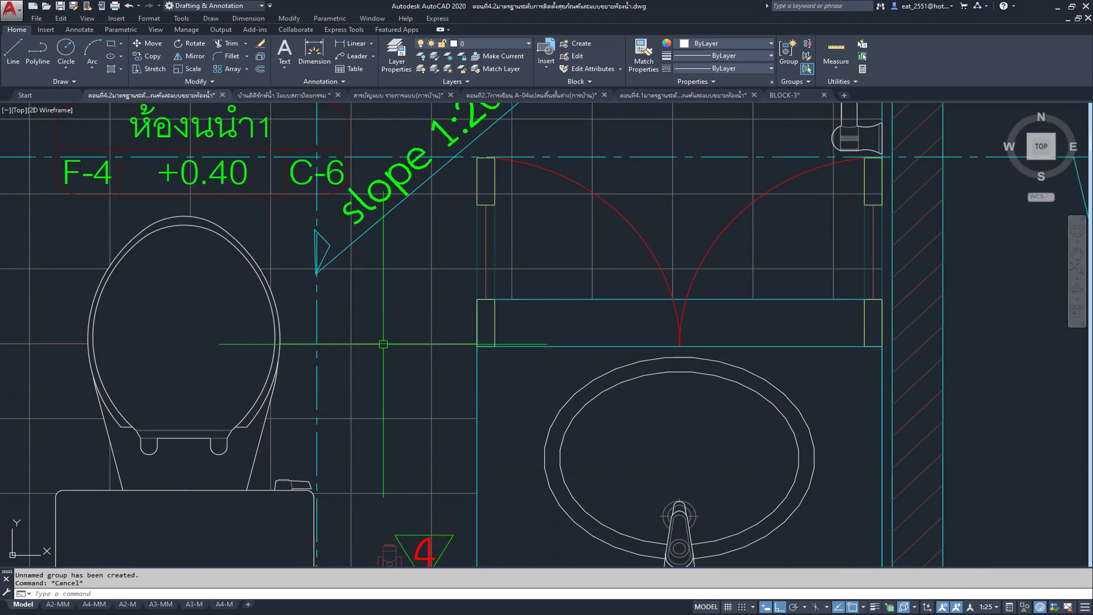
scroll(383, 344, down, 5)
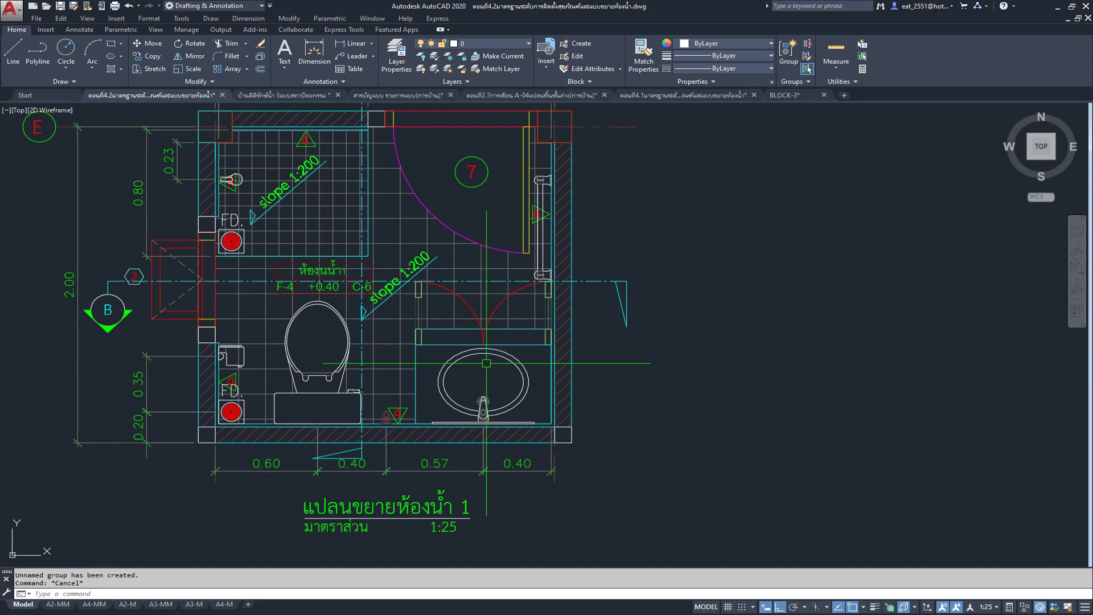
scroll(354, 313, up, 1)
scroll(354, 313, up, 2)
scroll(354, 313, down, 2)
scroll(354, 314, down, 2)
scroll(342, 341, up, 1)
scroll(308, 438, down, 1)
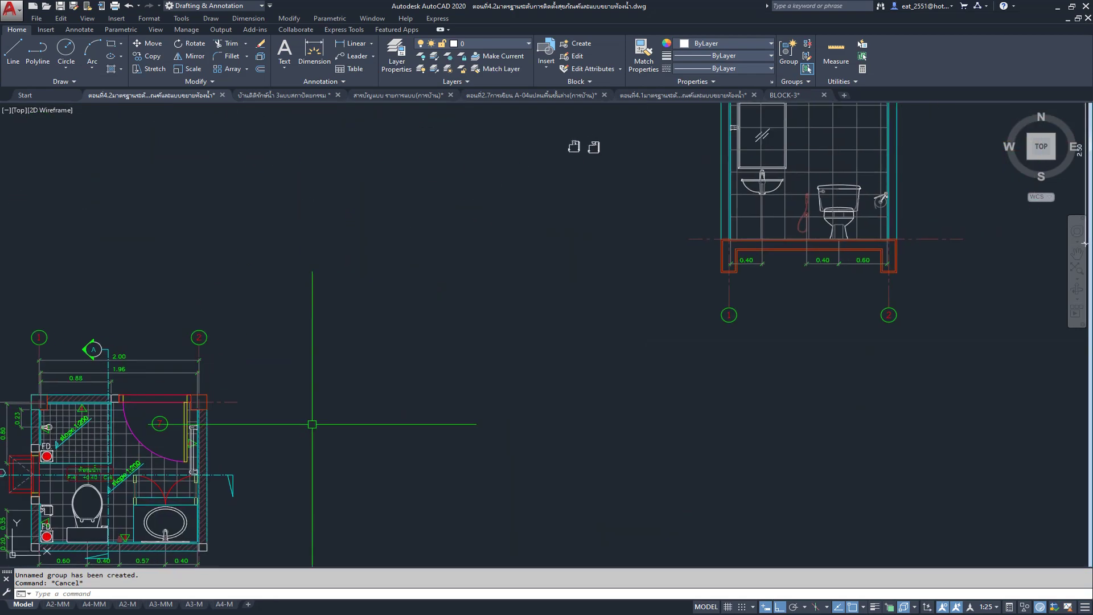
scroll(308, 438, down, 1)
Step: Erase the six stray horizontal lines above the bathroom elevation with a crossing selection
middle_drag(666, 271, 615, 271)
scroll(586, 256, up, 2)
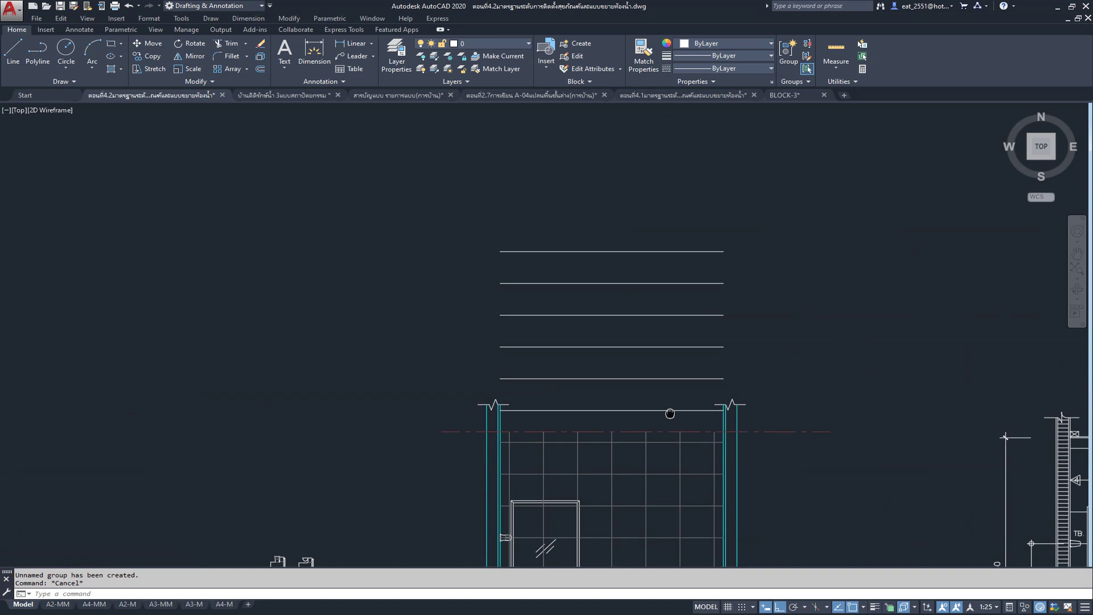
click(643, 200)
click(569, 418)
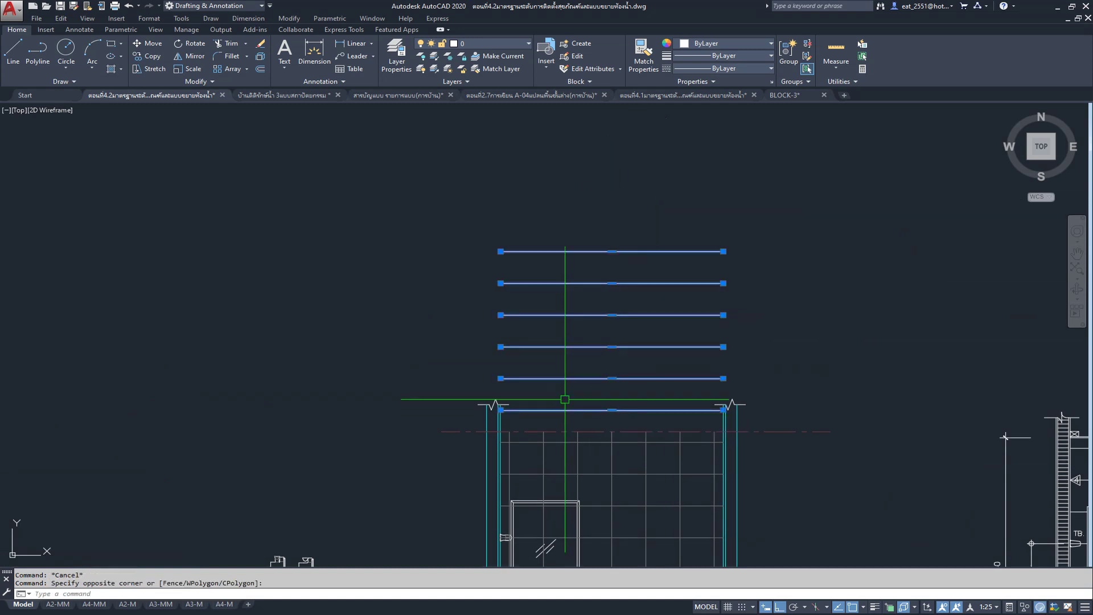
key(Delete)
Step: Zoom back out to show the full elevations and floor plan, then switch to YouTube
scroll(591, 248, down, 2)
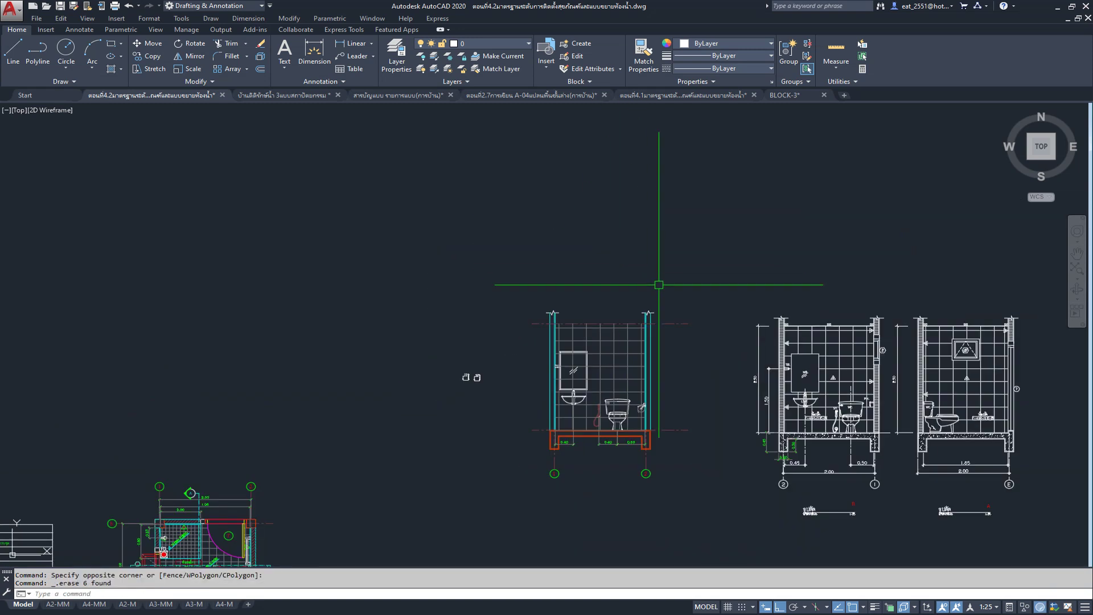
middle_drag(651, 280, 648, 244)
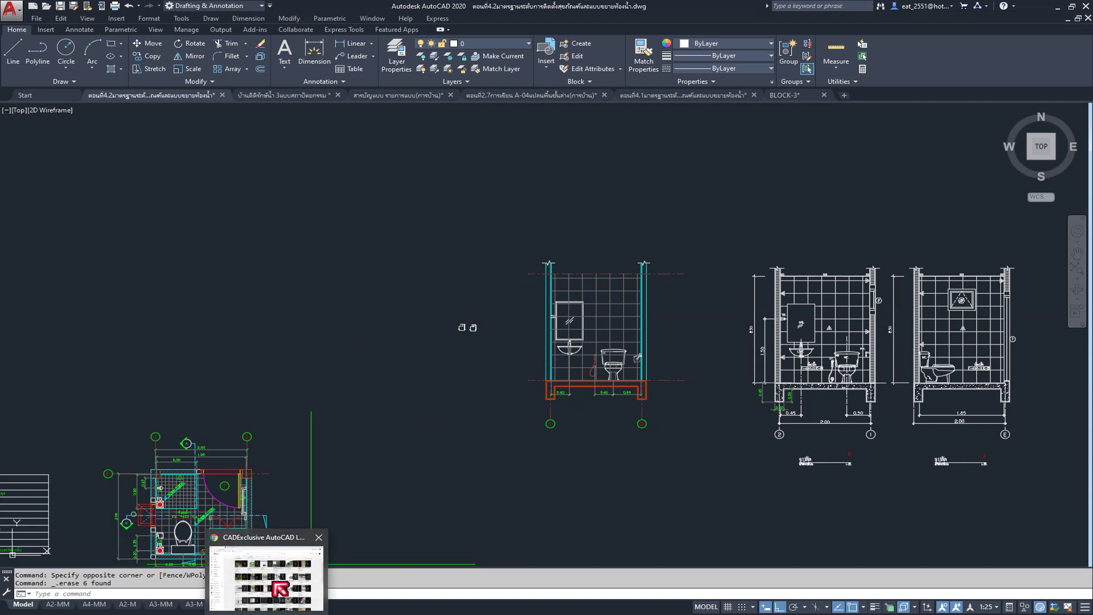
click(279, 579)
Step: Scroll the channel's playlists page to the top and open the bell notifications list
scroll(424, 146, up, 2)
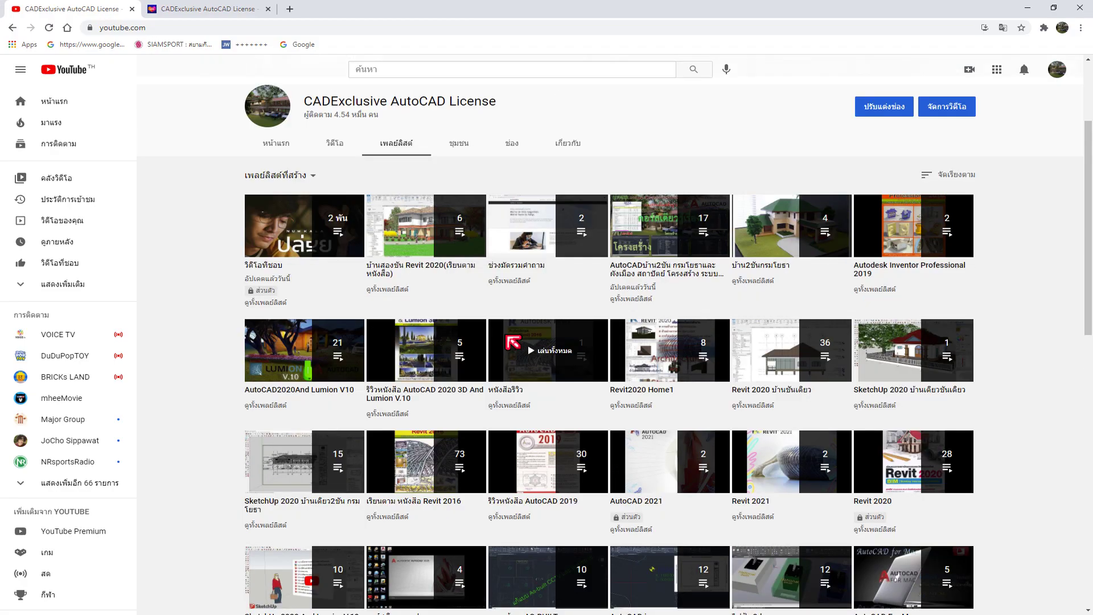
scroll(532, 376, up, 3)
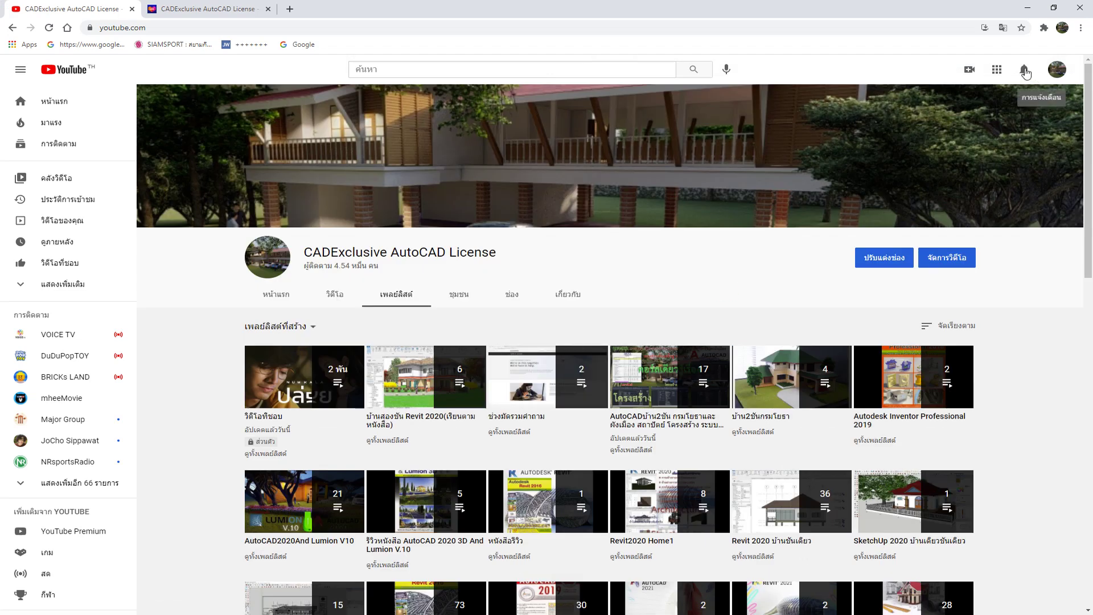
click(1026, 73)
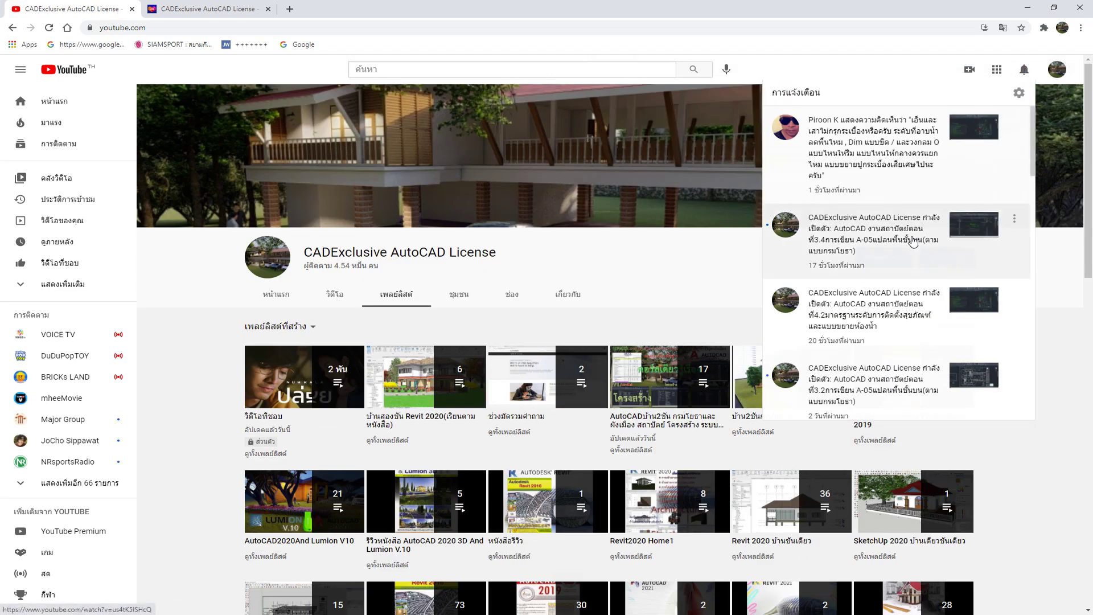
scroll(912, 241, down, 1)
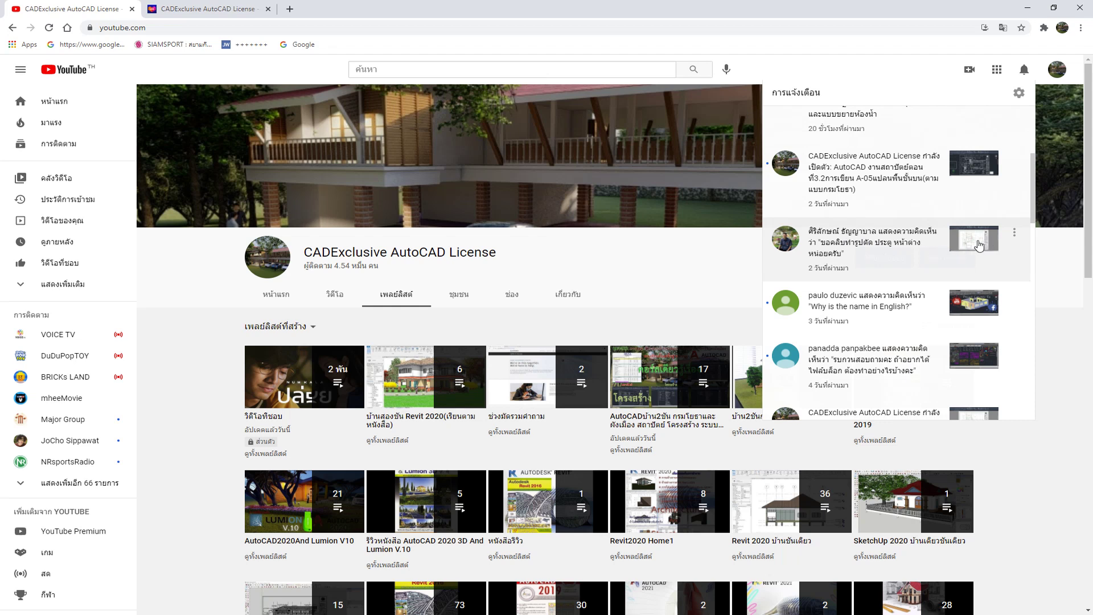
scroll(908, 251, up, 3)
scroll(905, 296, up, 1)
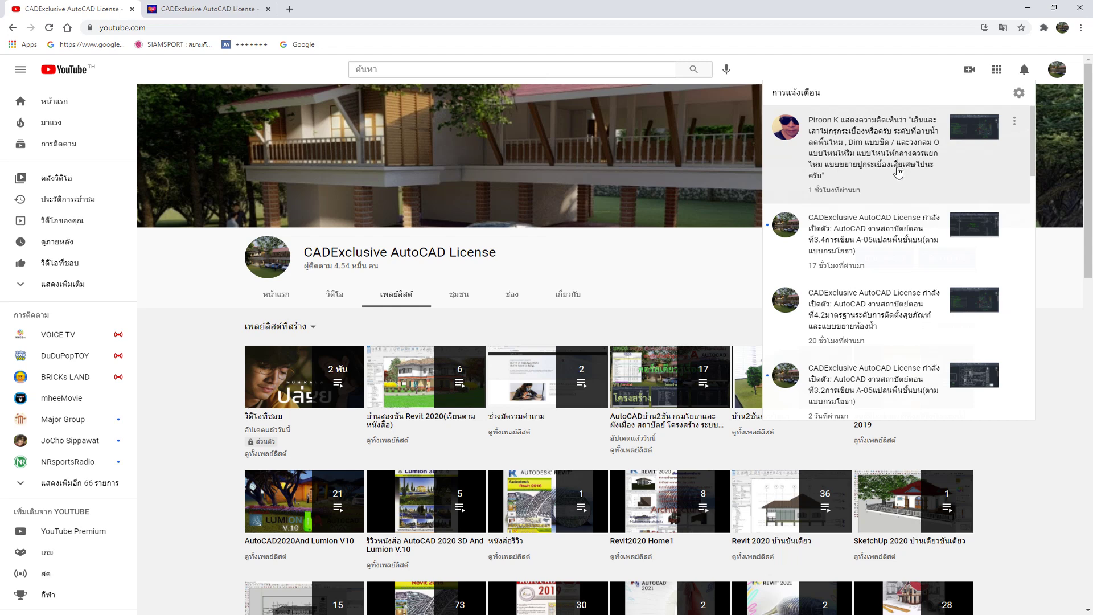
mouse_move(897, 154)
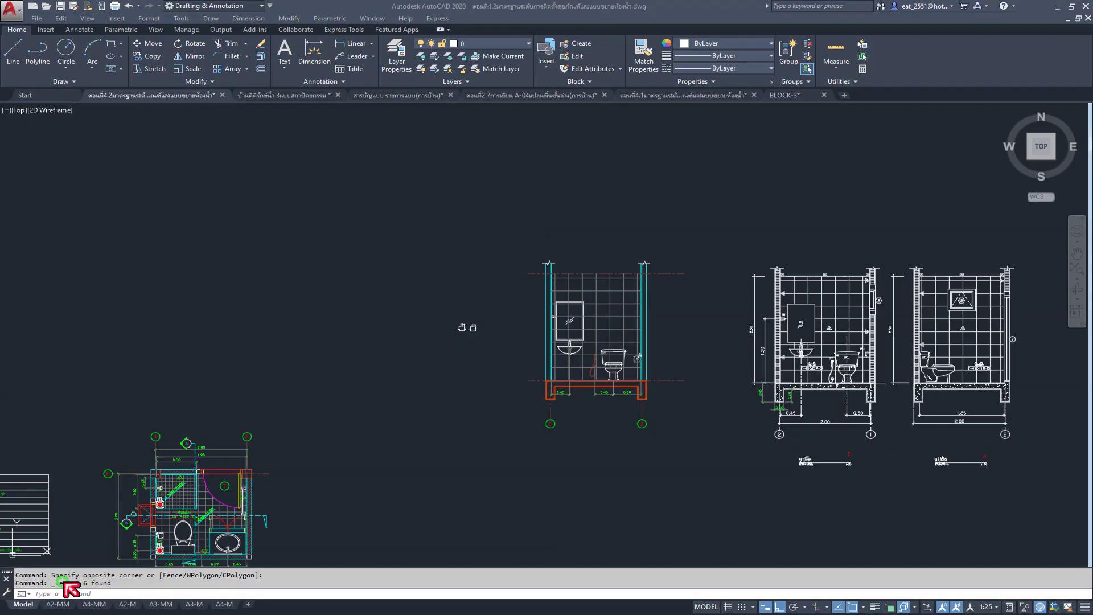
Step: Return to the AutoCAD drawing and zoom around the bathroom plan
click(153, 572)
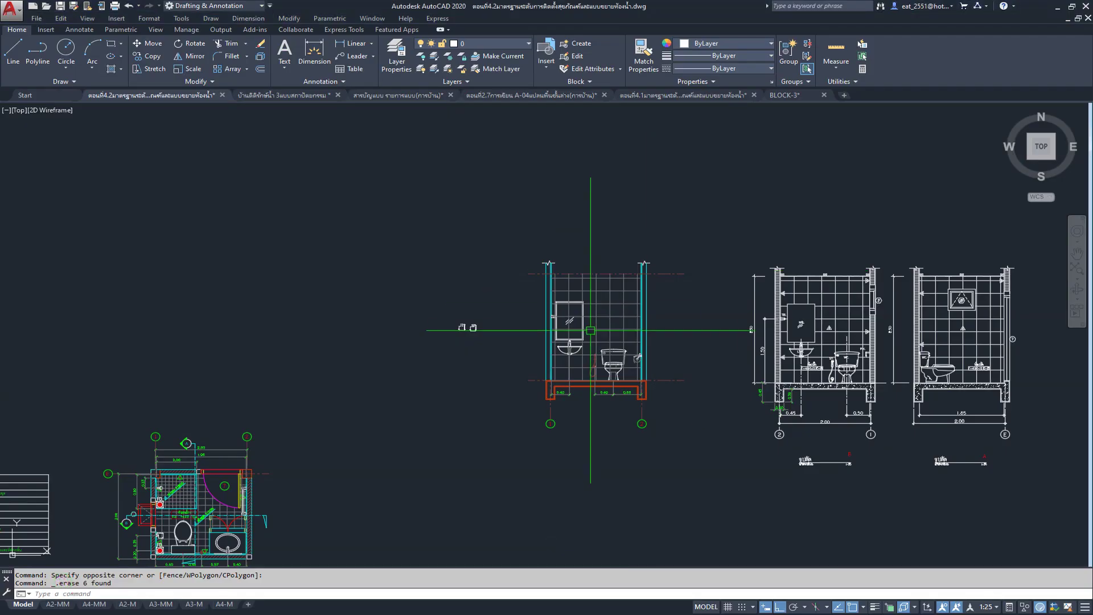
scroll(550, 353, up, 4)
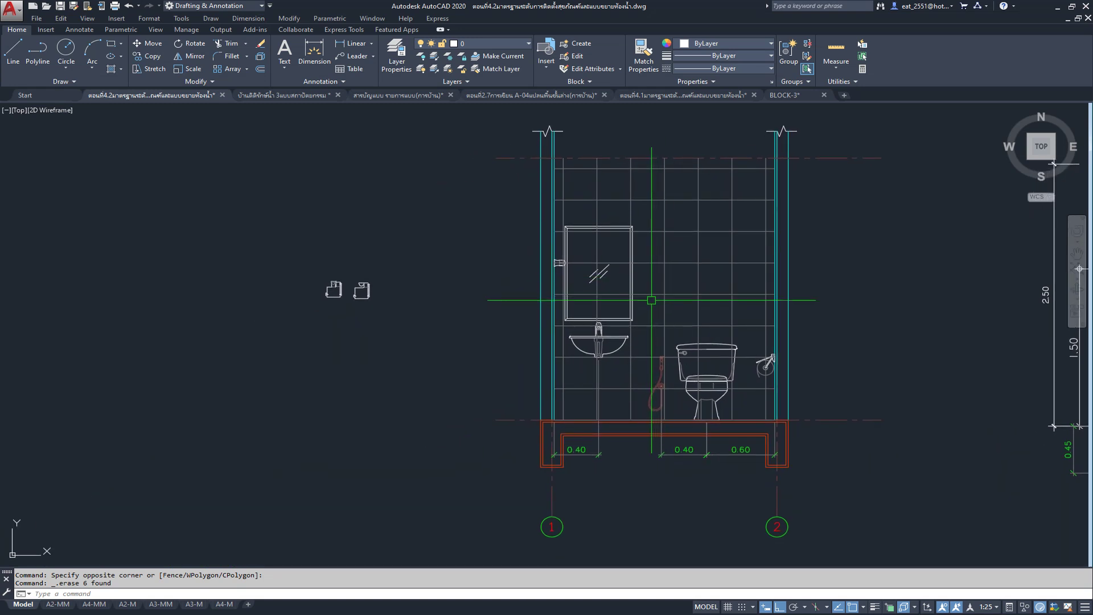
scroll(651, 300, down, 3)
scroll(427, 239, up, 2)
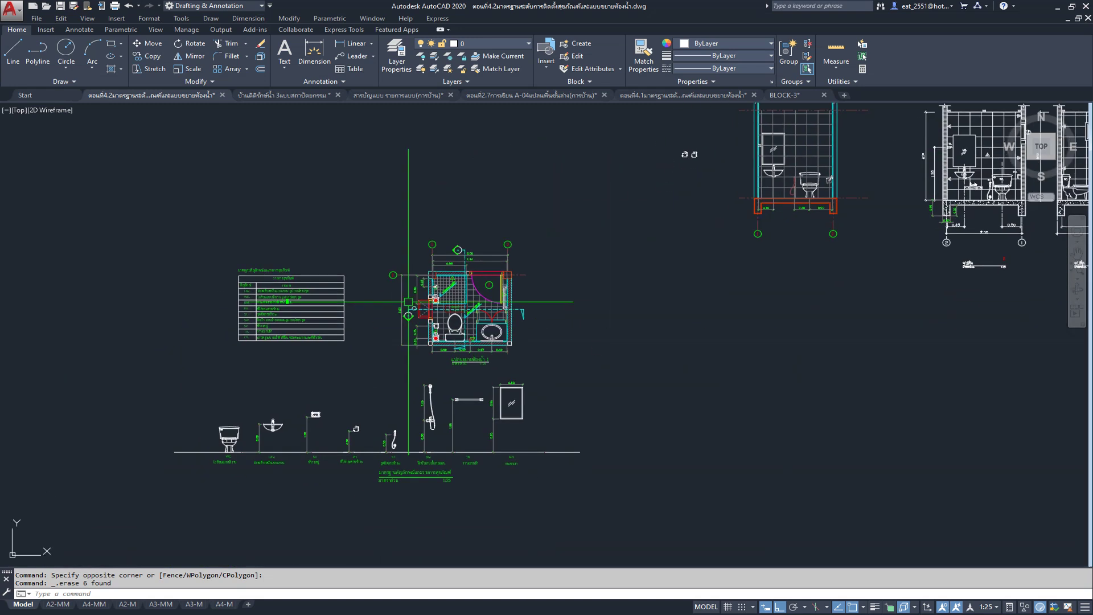
scroll(564, 337, up, 3)
scroll(564, 338, up, 1)
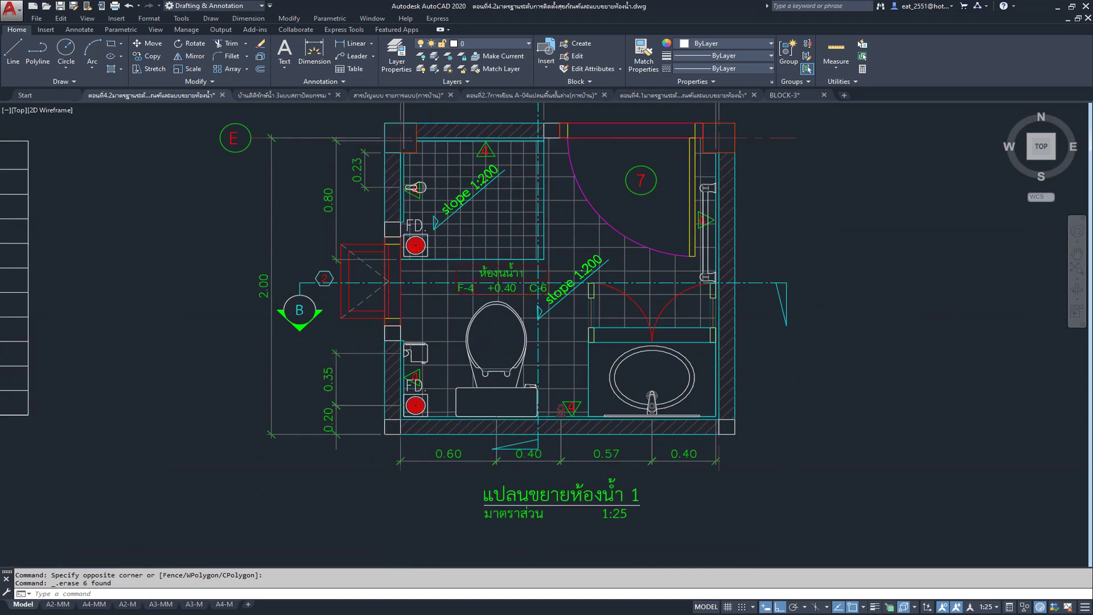
scroll(563, 339, up, 2)
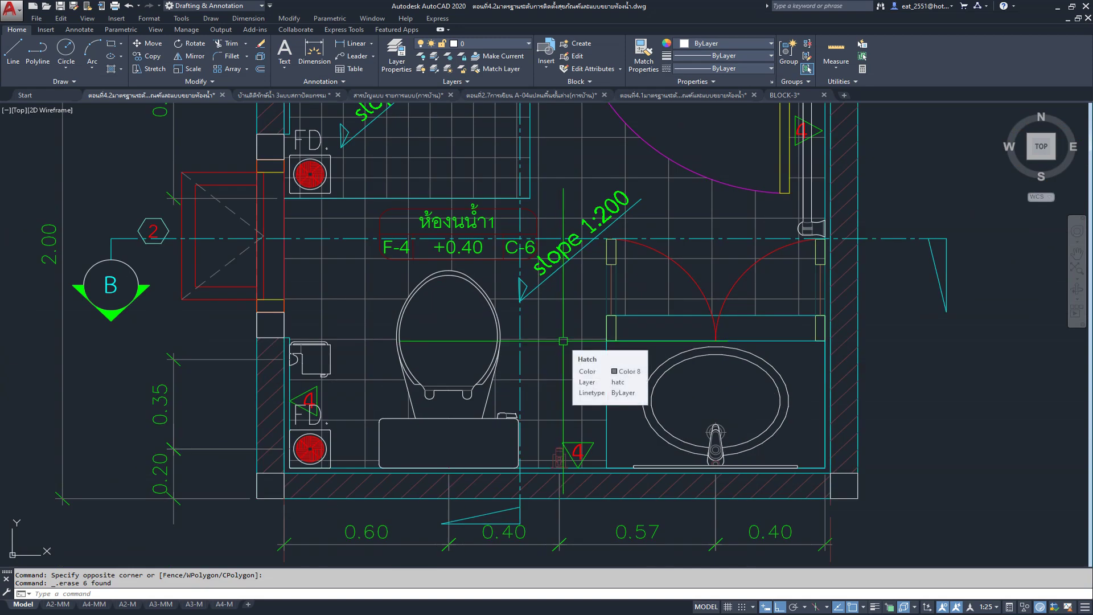
scroll(563, 341, down, 3)
Step: Pan to review the bathroom elevation, then switch to the drawing-list sheet document
middle_drag(563, 341, 239, 472)
scroll(488, 231, down, 1)
scroll(589, 209, up, 3)
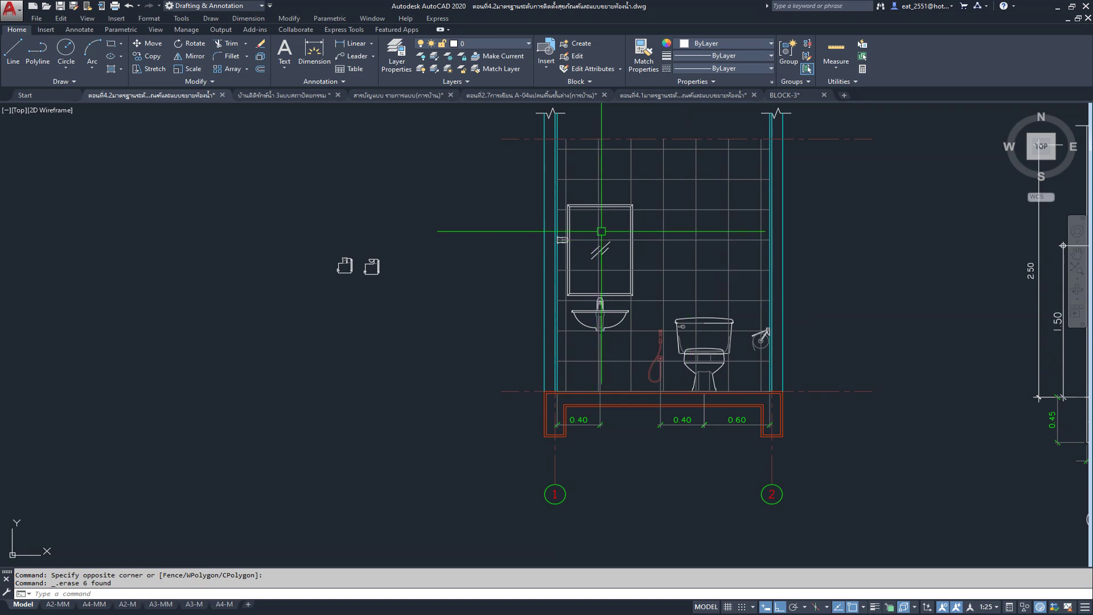
scroll(601, 231, down, 4)
scroll(643, 202, up, 1)
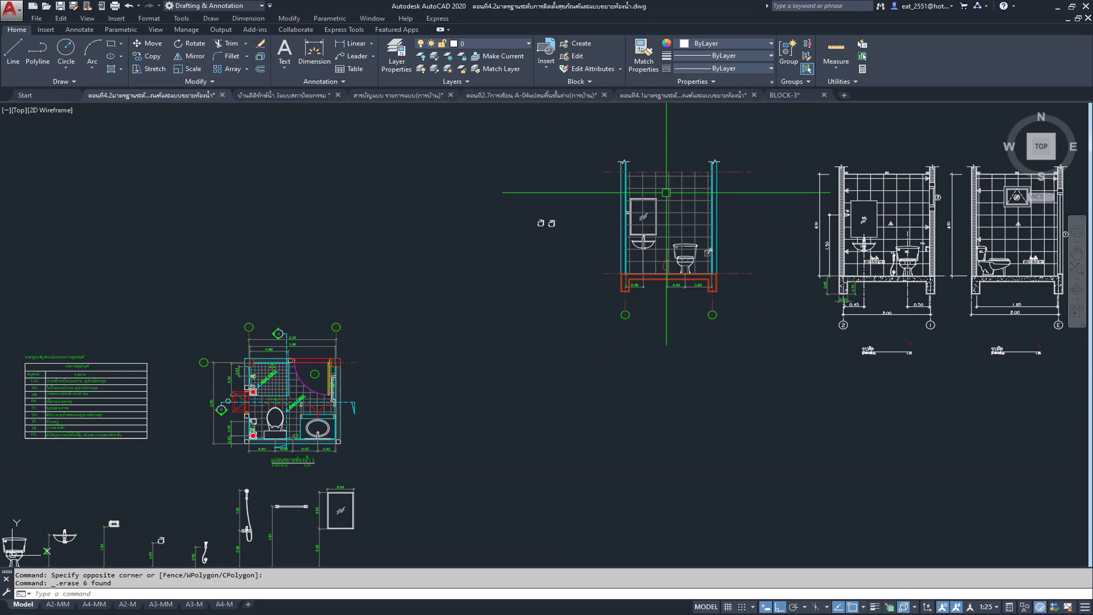
scroll(667, 193, up, 2)
scroll(724, 202, up, 2)
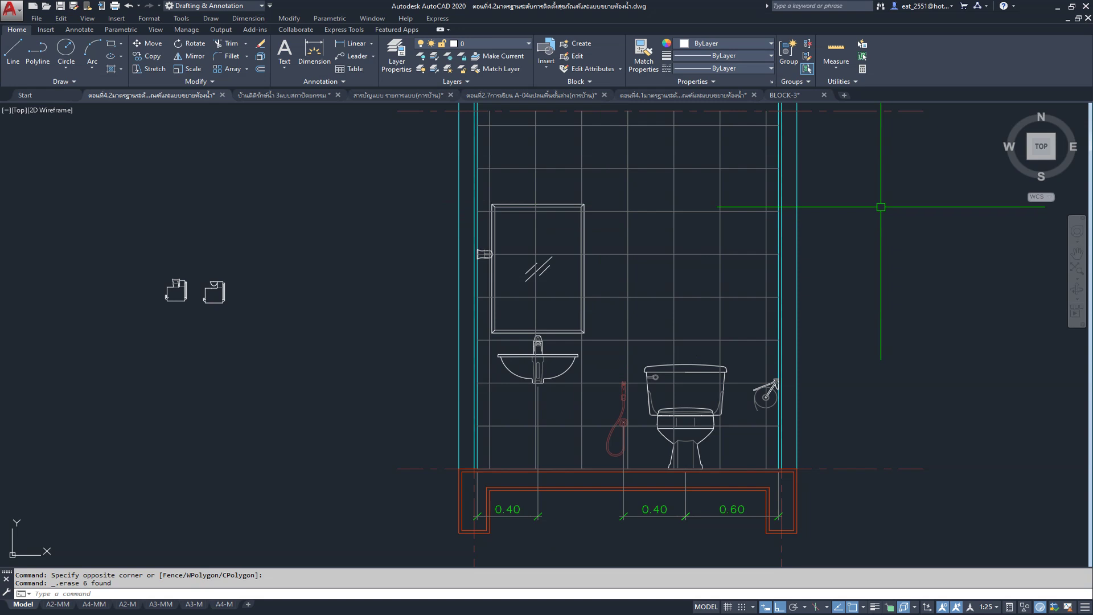
scroll(595, 298, down, 3)
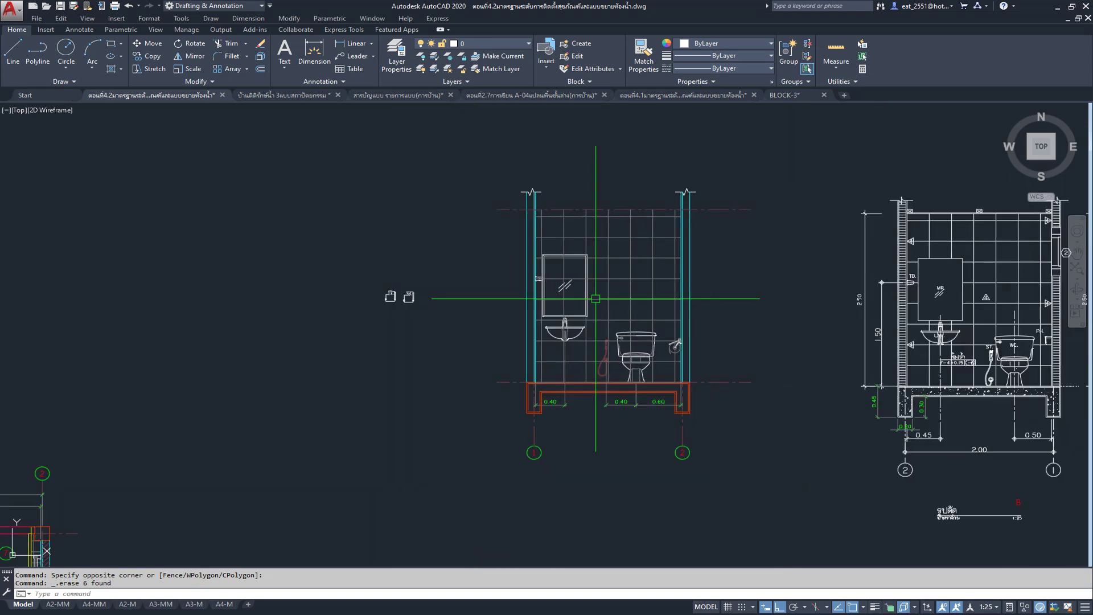
scroll(596, 298, down, 3)
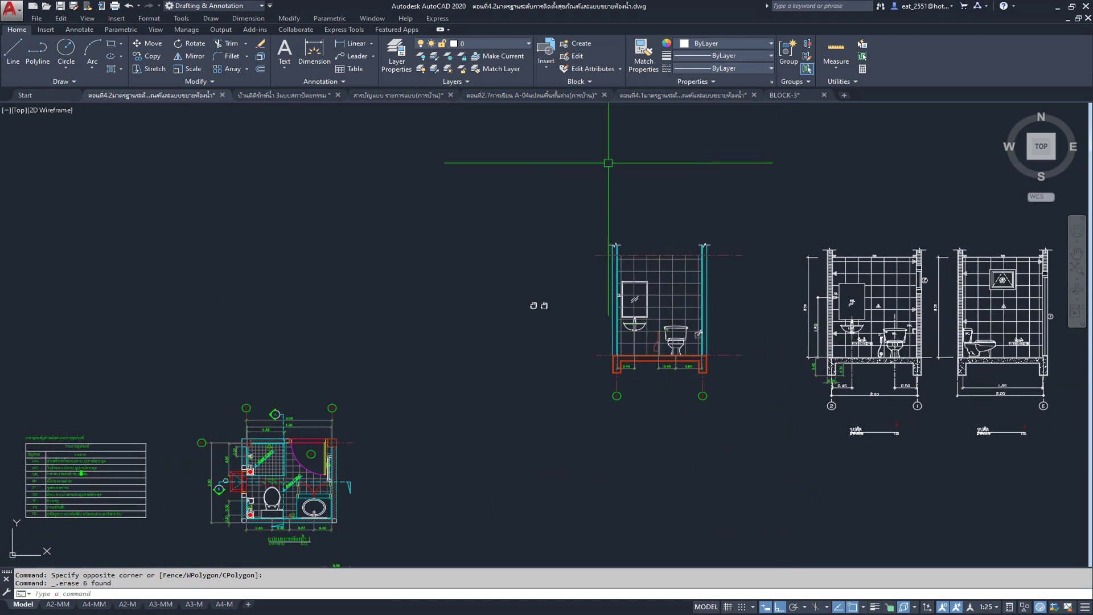
click(403, 96)
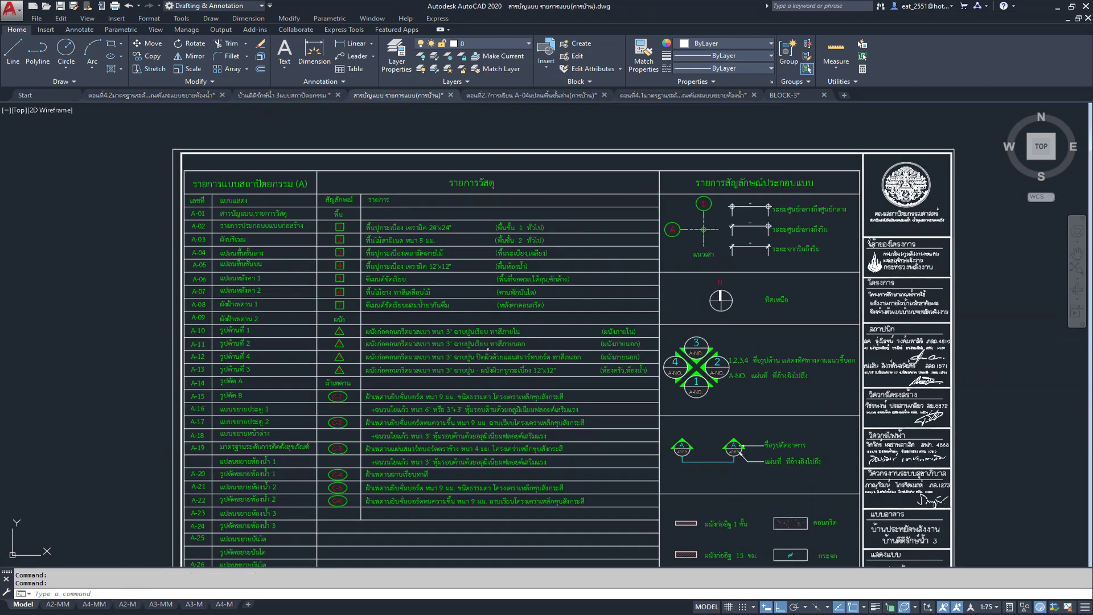
scroll(806, 210, up, 4)
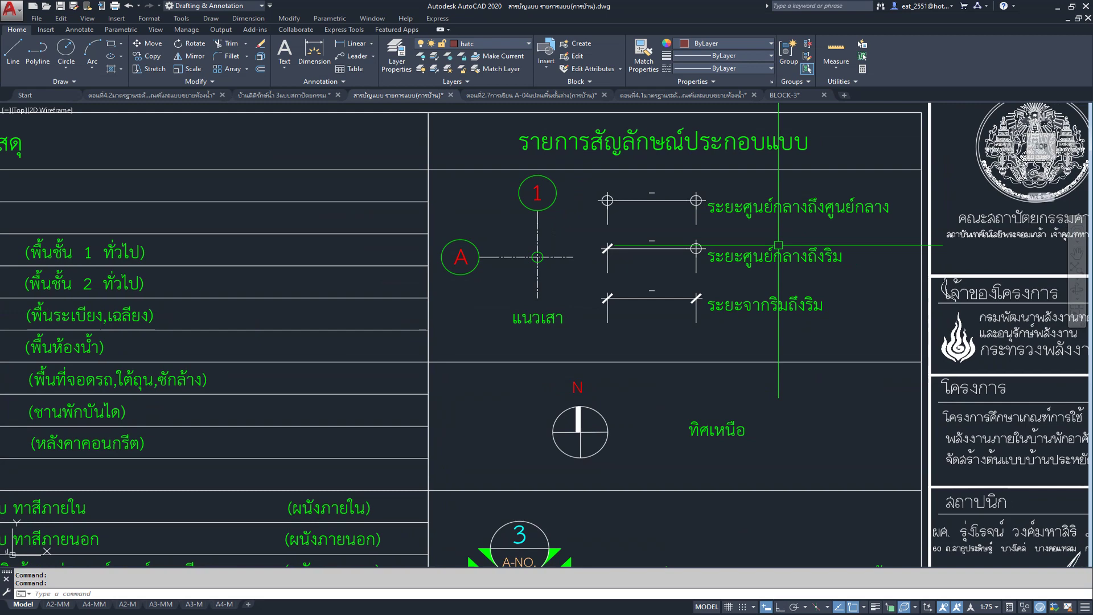
scroll(769, 234, up, 1)
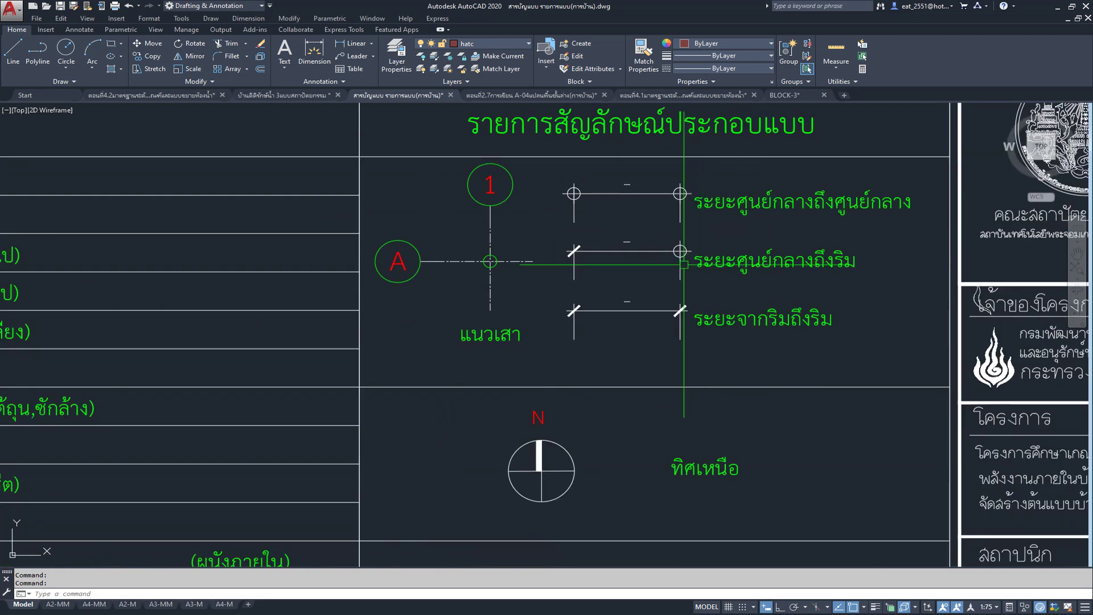
scroll(683, 171, down, 4)
scroll(710, 170, up, 3)
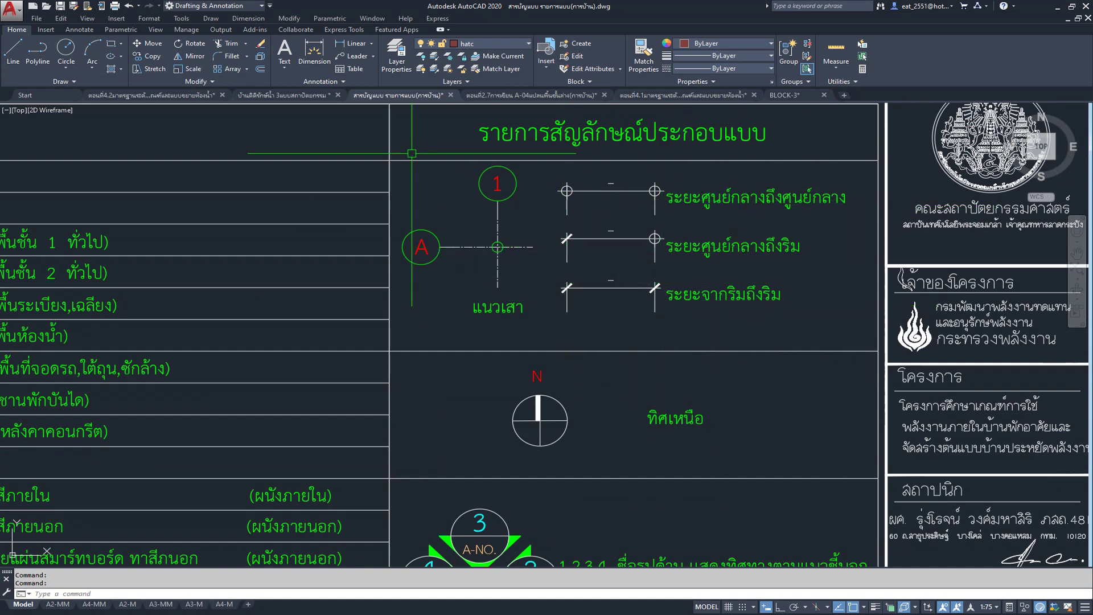
click(783, 95)
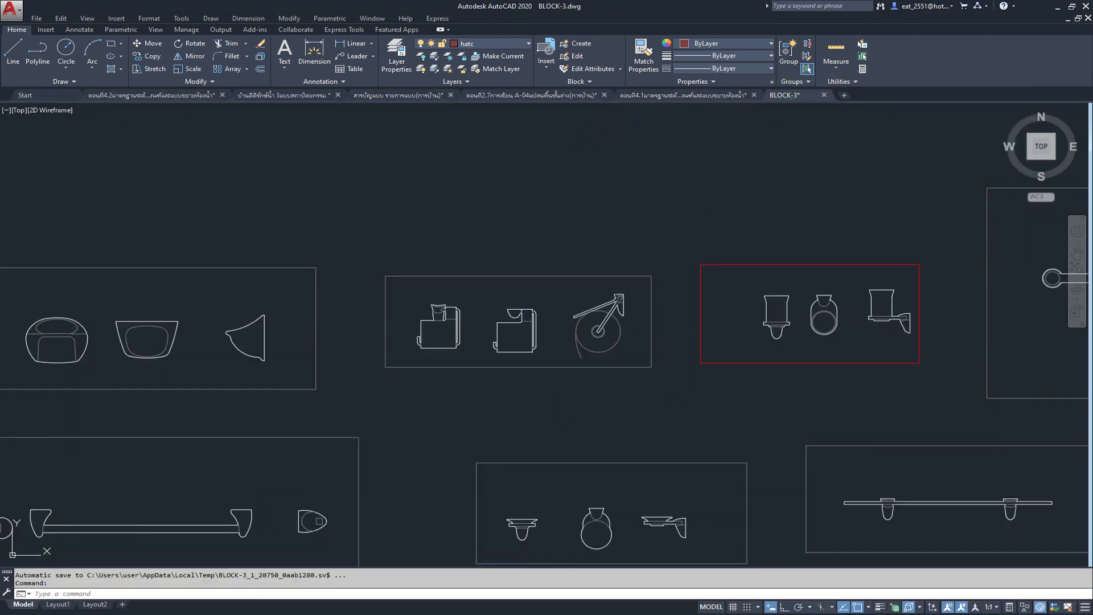
Step: Zoom in and out across the BLOCK-3 drawing of fixture blocks
scroll(563, 219, down, 1)
scroll(657, 196, down, 3)
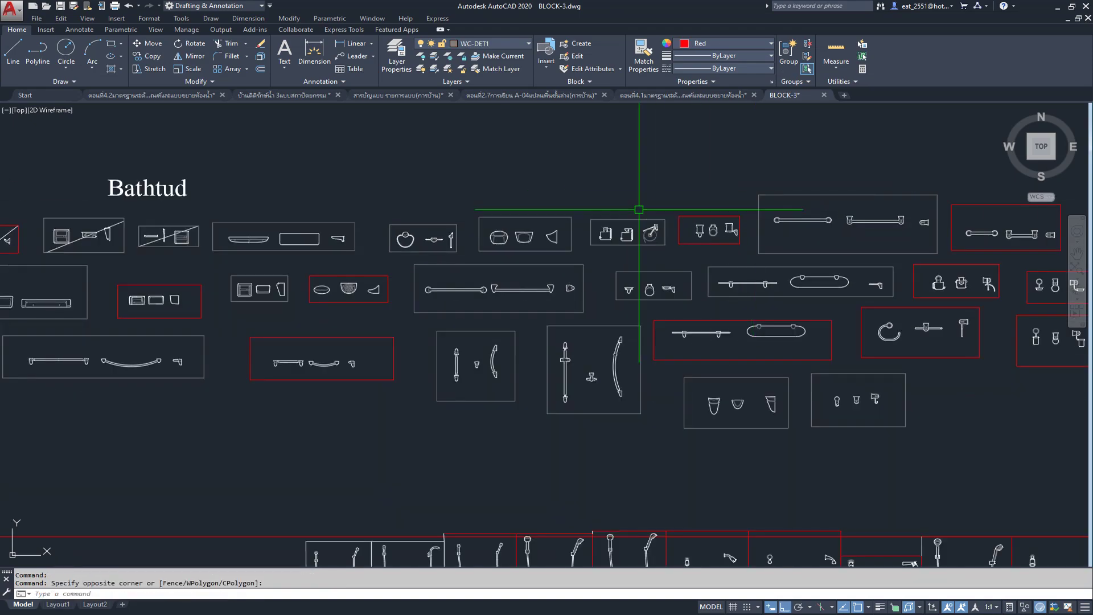
scroll(649, 216, down, 3)
scroll(635, 240, down, 2)
scroll(635, 239, down, 1)
scroll(678, 347, up, 2)
scroll(695, 364, up, 2)
scroll(648, 412, up, 2)
scroll(648, 412, up, 4)
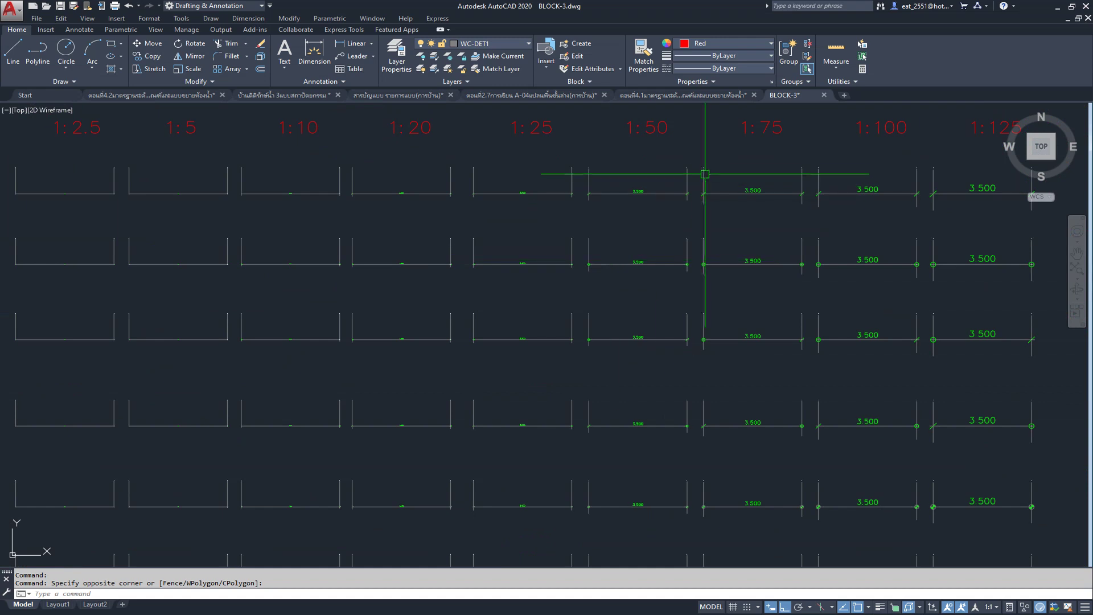
scroll(797, 217, up, 1)
scroll(622, 225, up, 2)
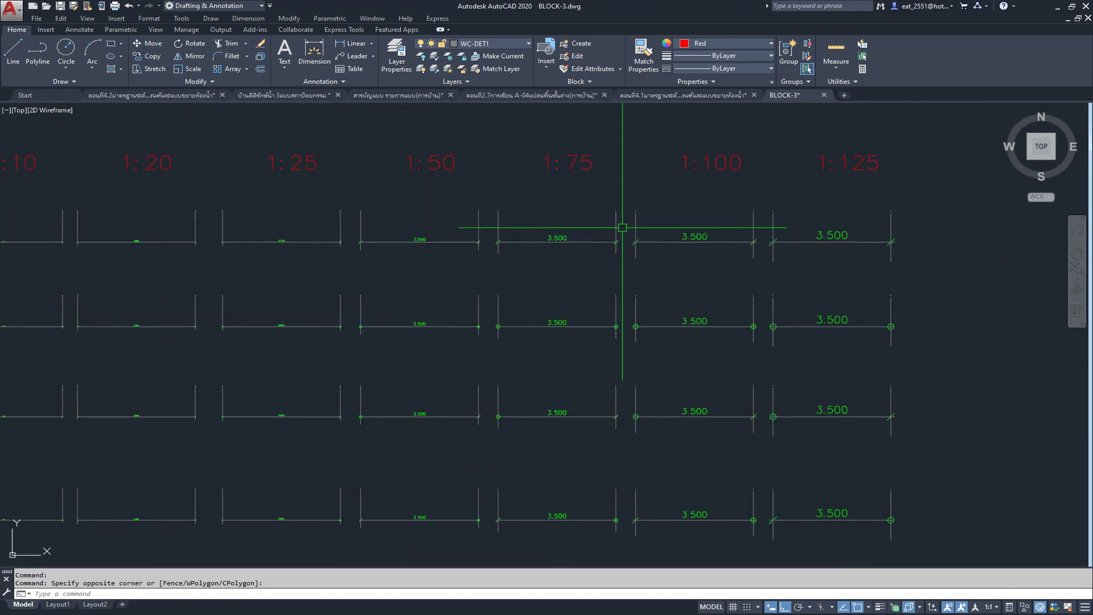
scroll(622, 227, up, 2)
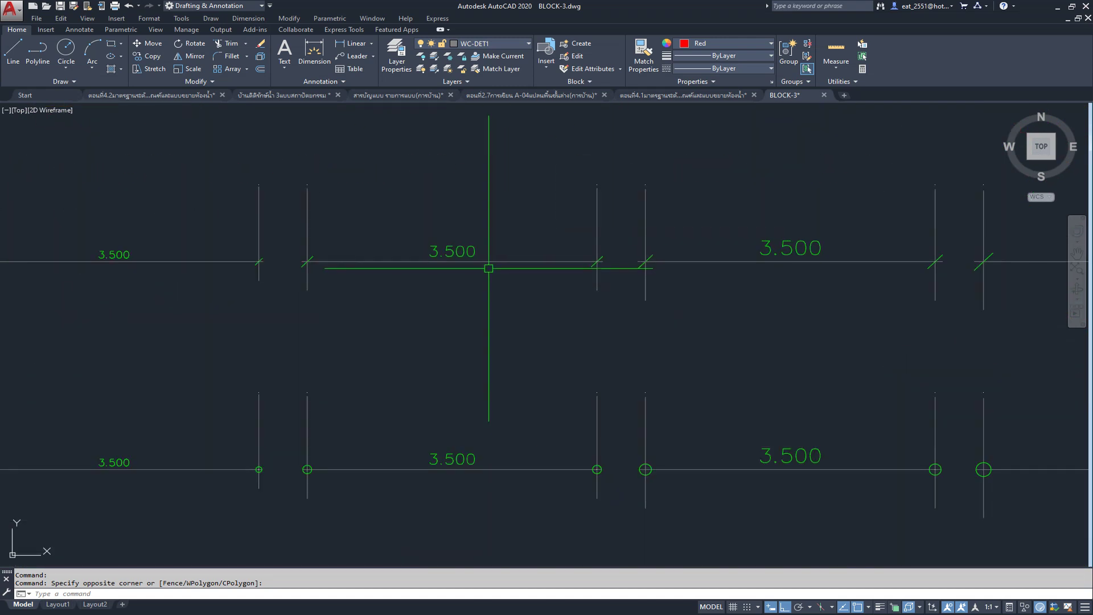
scroll(490, 267, down, 2)
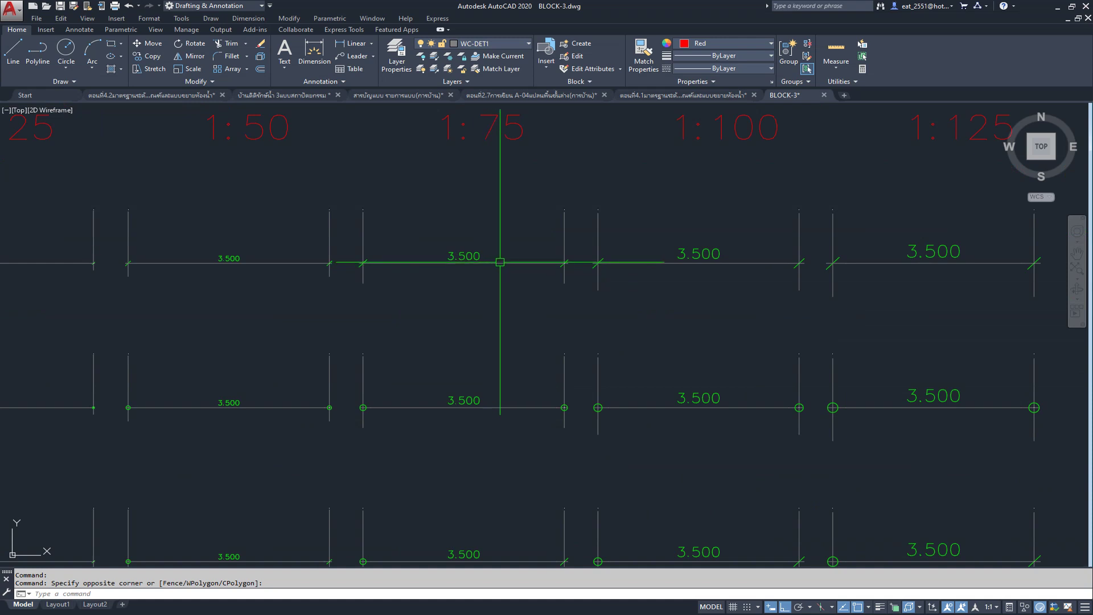
Step: Pan down through the rows of 3.500 sample dimensions at different scales
middle_drag(512, 305, 593, 164)
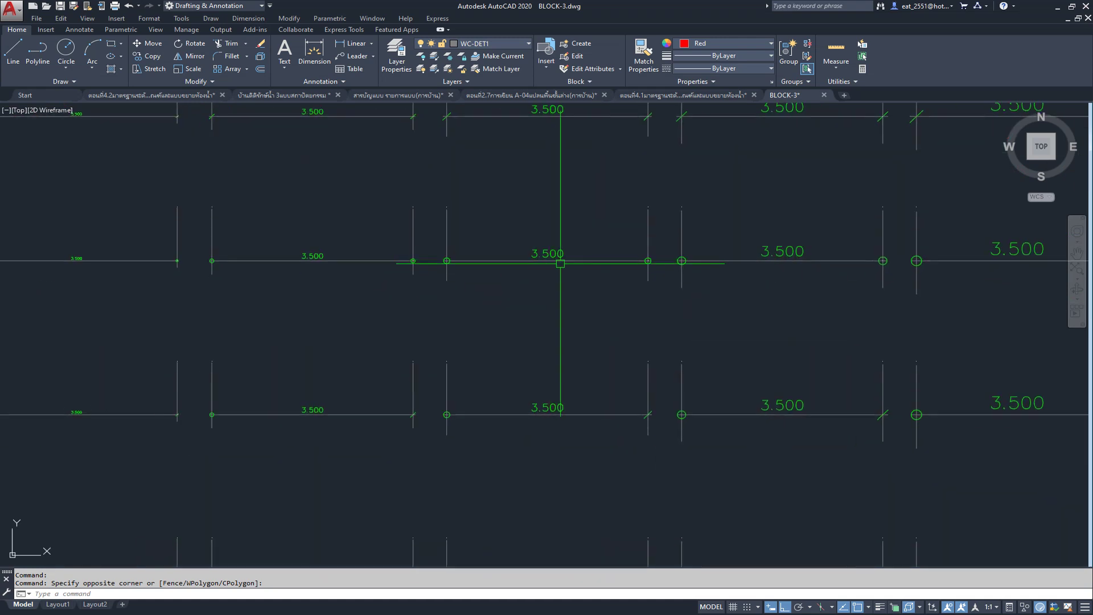
middle_drag(592, 374, 549, 244)
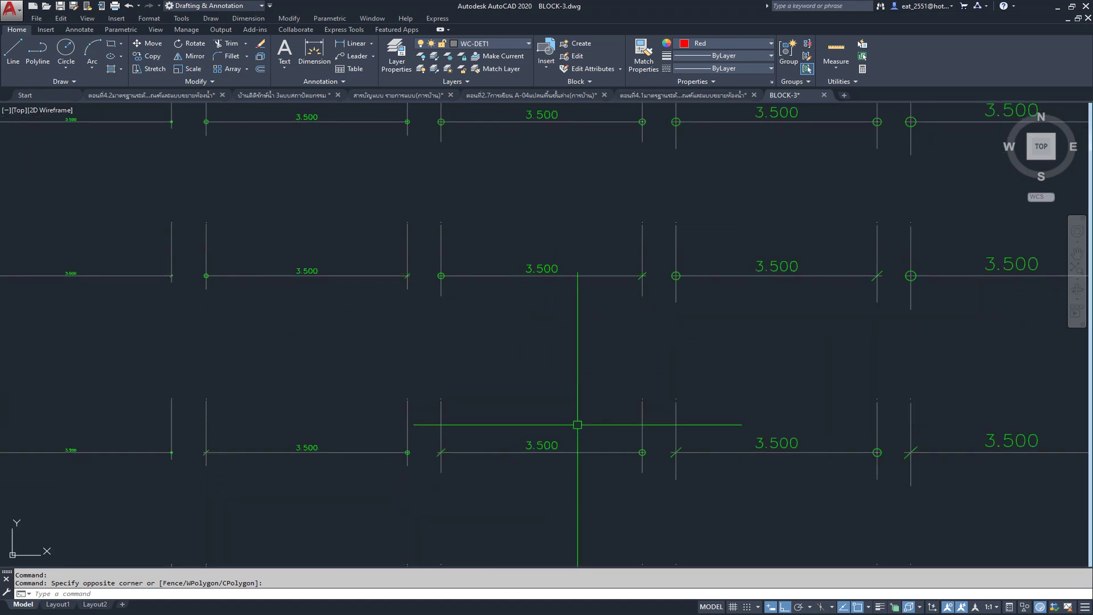
scroll(476, 349, up, 2)
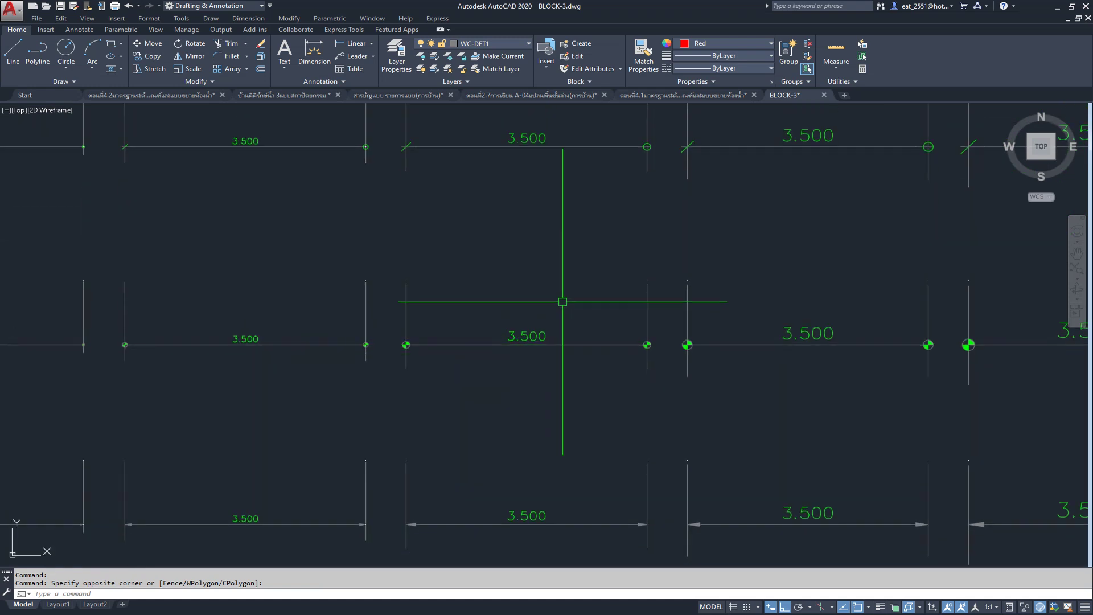
scroll(561, 468, down, 2)
scroll(495, 391, up, 3)
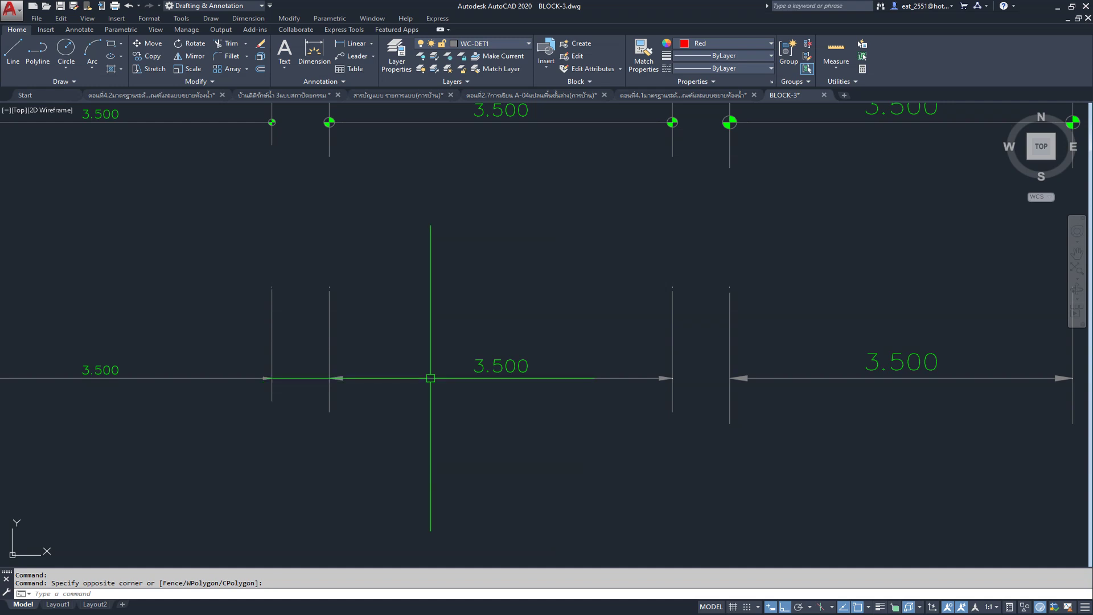
Step: Select a 3.500 sample dimension to inspect it, then deselect it with Esc
click(434, 378)
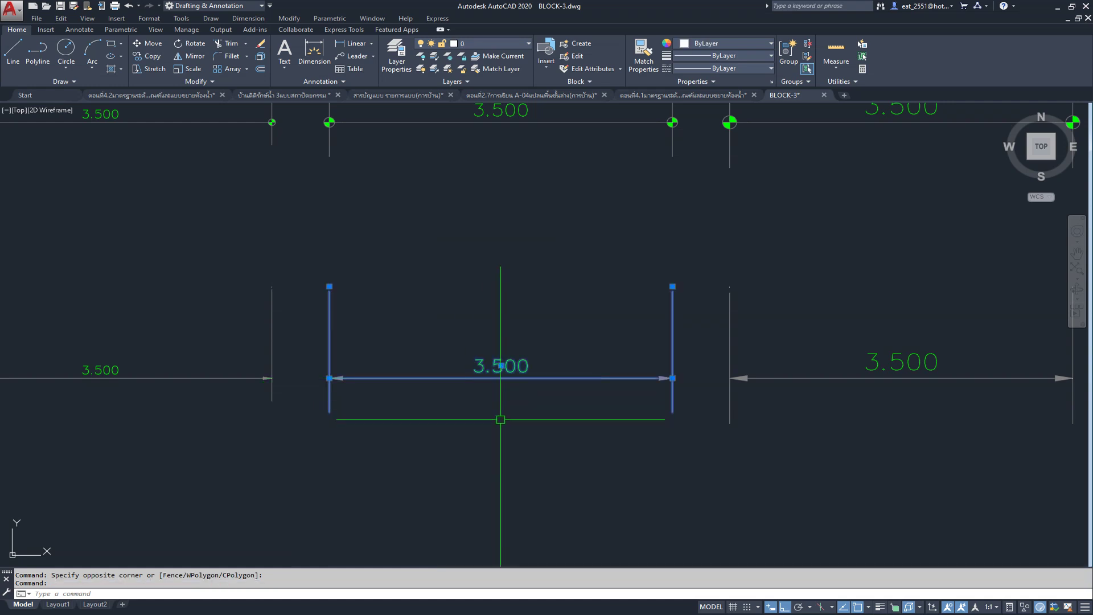
key(Escape)
scroll(432, 342, down, 3)
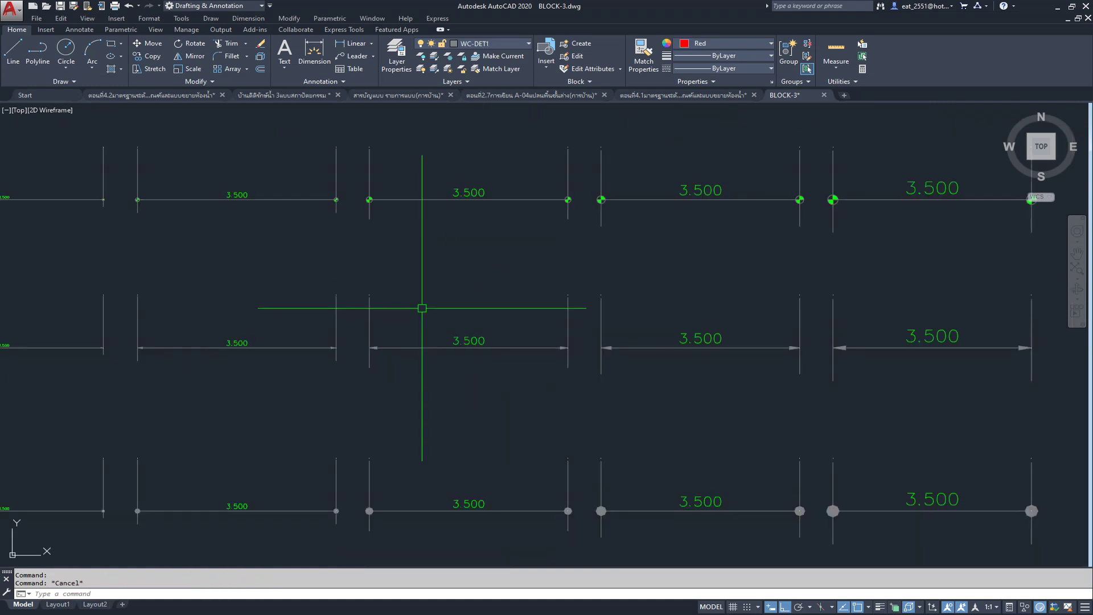
scroll(359, 219, up, 2)
scroll(347, 225, up, 1)
scroll(517, 293, down, 2)
scroll(480, 319, up, 2)
scroll(502, 418, up, 4)
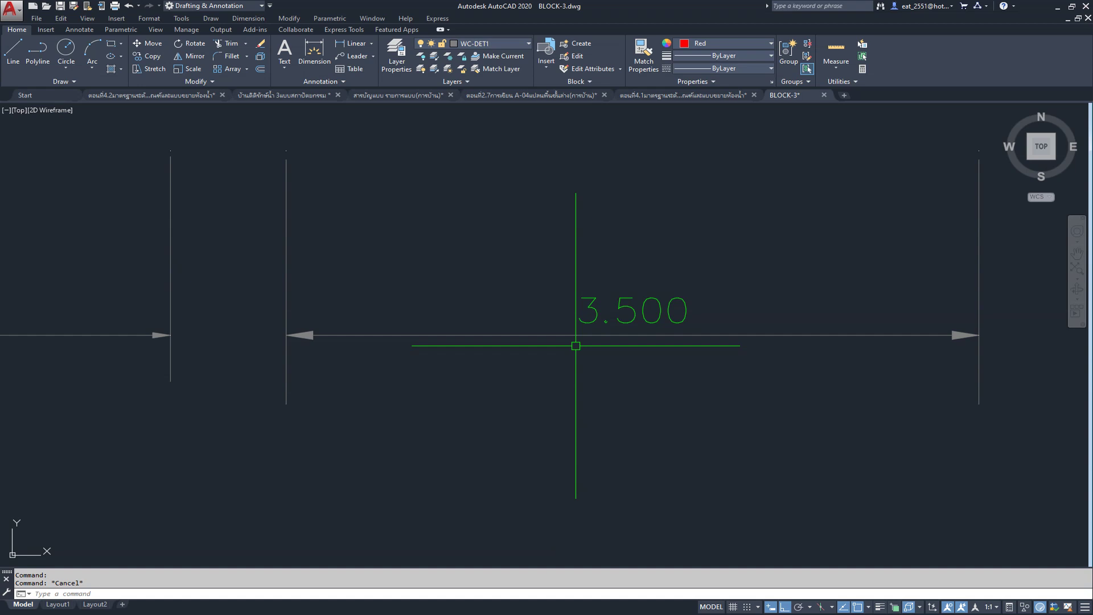
mouse_move(282, 94)
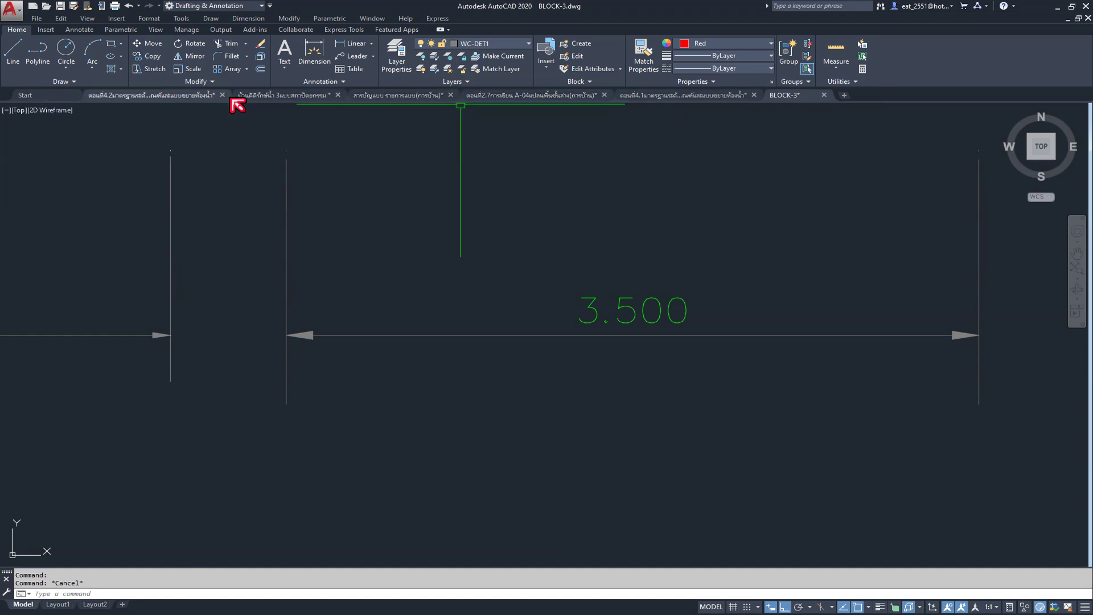
Step: Switch to the house architectural drawing set and bring sheets 6–30 into view
click(310, 95)
scroll(480, 458, down, 1)
scroll(480, 458, down, 1)
middle_drag(480, 458, 561, 108)
scroll(563, 375, up, 5)
scroll(578, 214, up, 3)
scroll(500, 207, up, 4)
scroll(413, 223, up, 3)
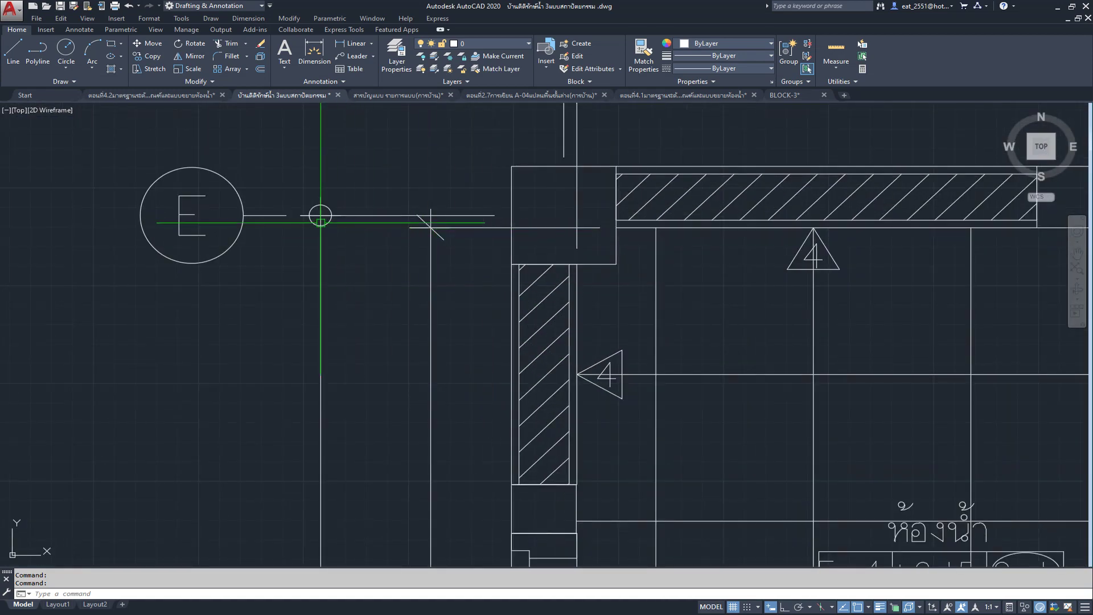
Step: Zoom in on the bathroom plan's upper-left wall corner
scroll(330, 214, down, 5)
scroll(327, 485, up, 4)
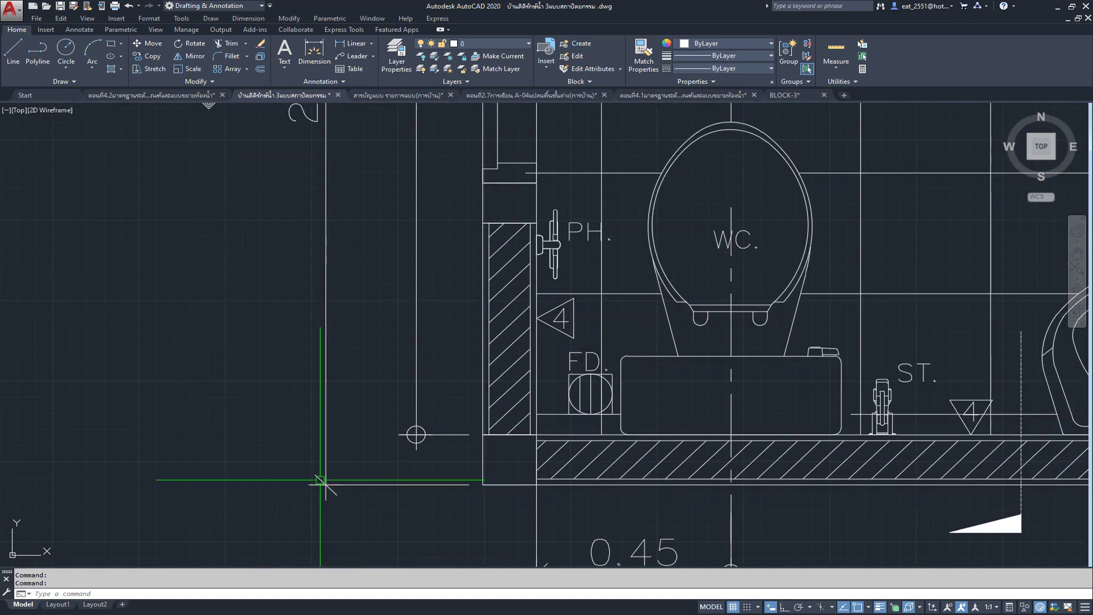
scroll(321, 479, down, 4)
scroll(365, 481, up, 5)
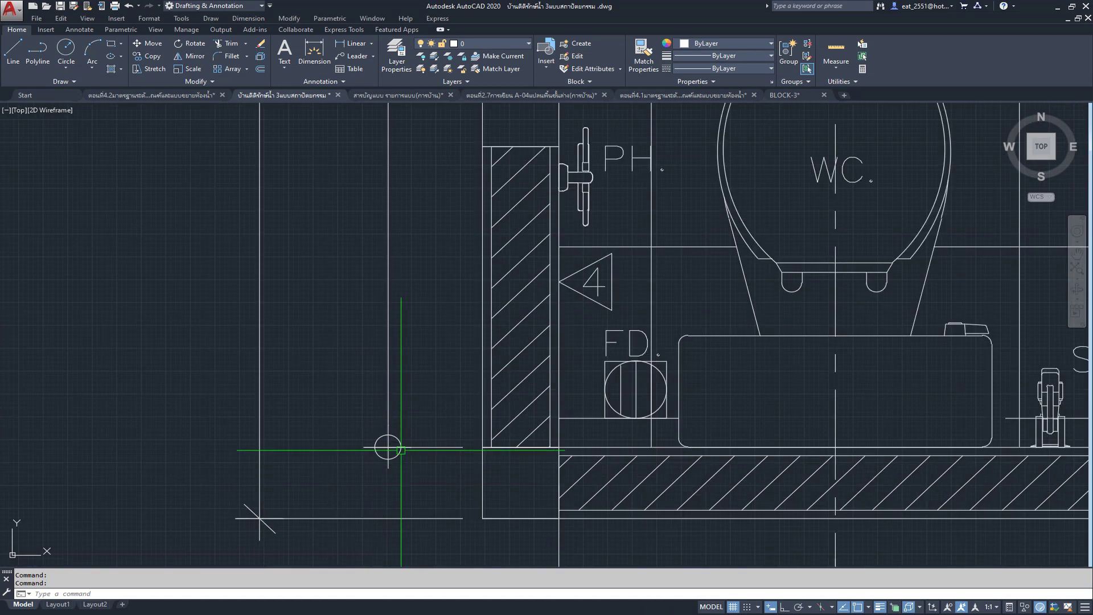
scroll(400, 450, down, 1)
scroll(401, 450, down, 4)
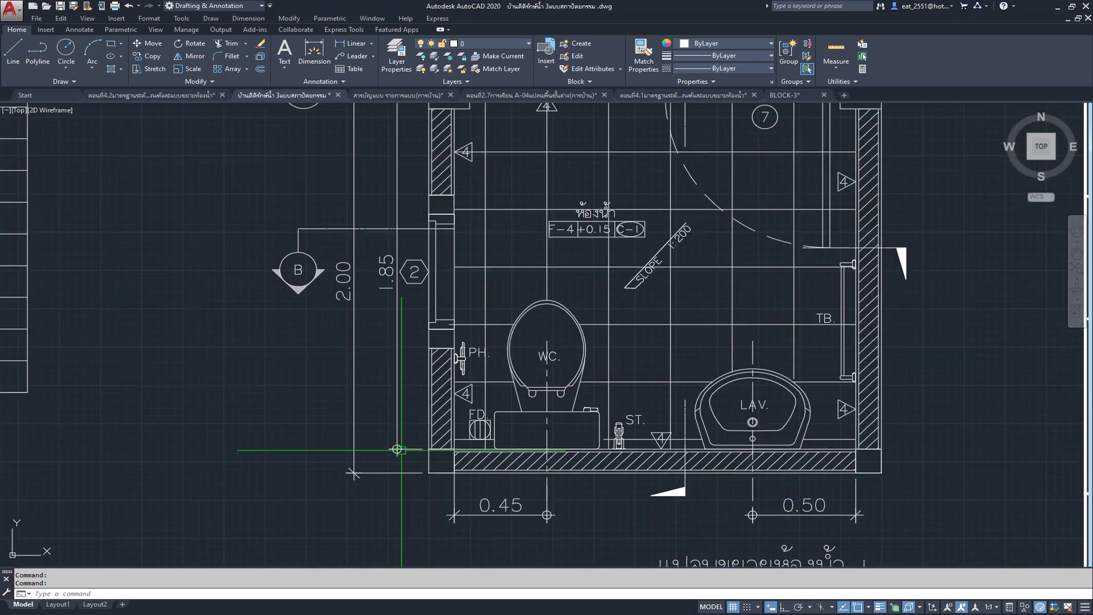
scroll(401, 450, up, 2)
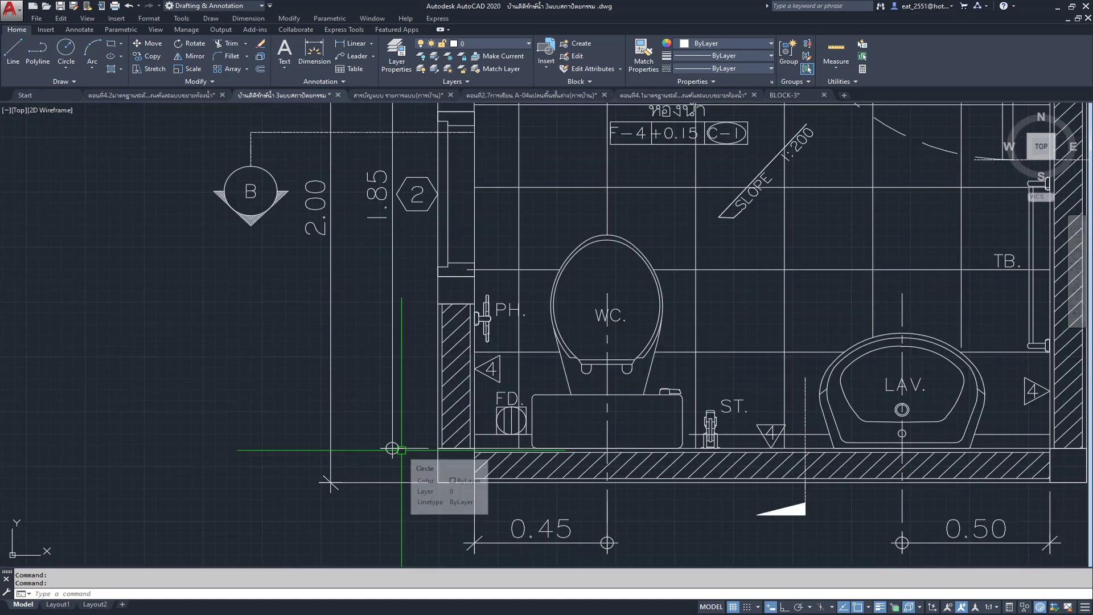
scroll(399, 467, up, 2)
scroll(399, 467, down, 1)
scroll(399, 467, down, 3)
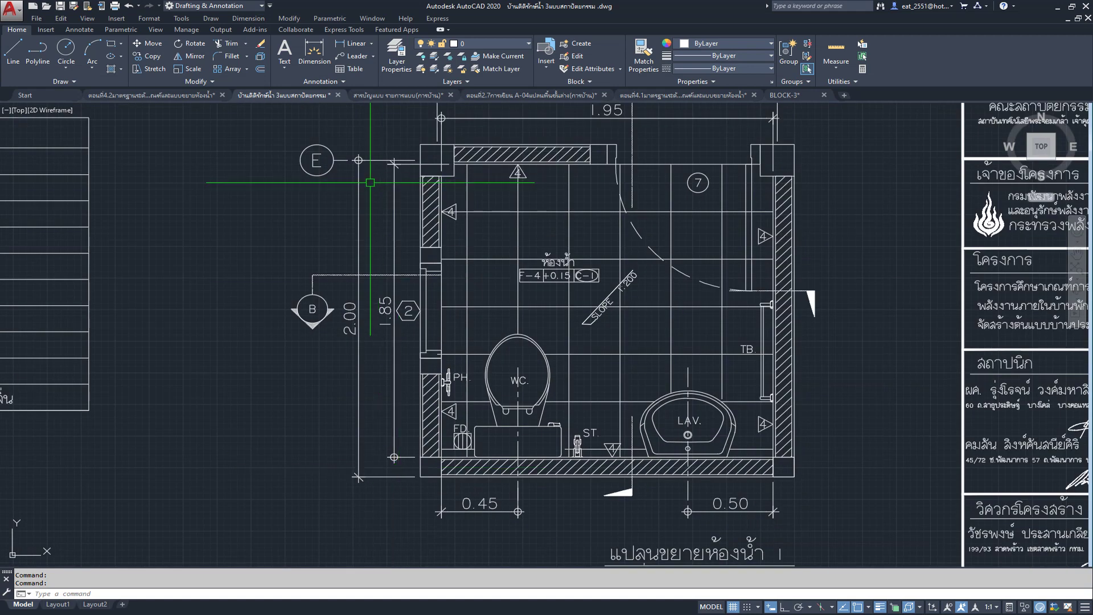
scroll(341, 162, up, 2)
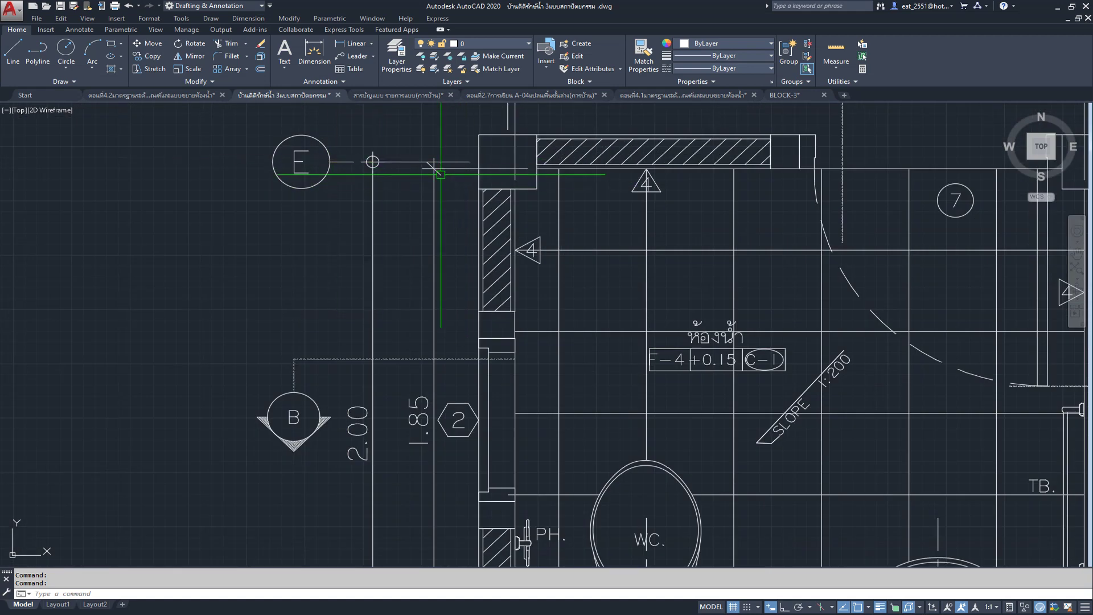
scroll(443, 176, down, 1)
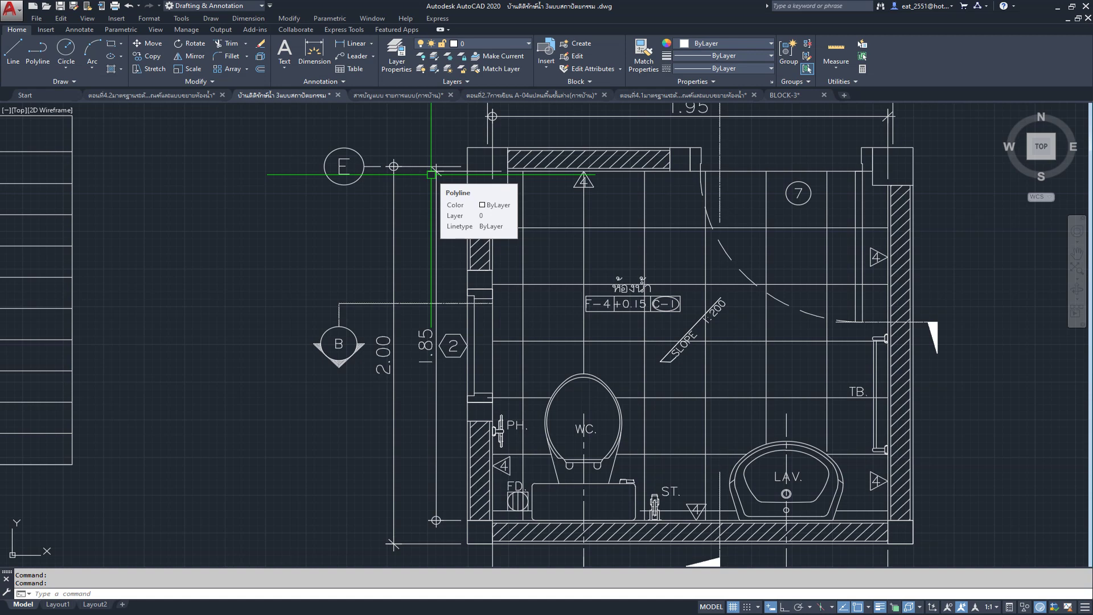
scroll(598, 302, down, 1)
scroll(598, 302, down, 2)
scroll(487, 256, up, 2)
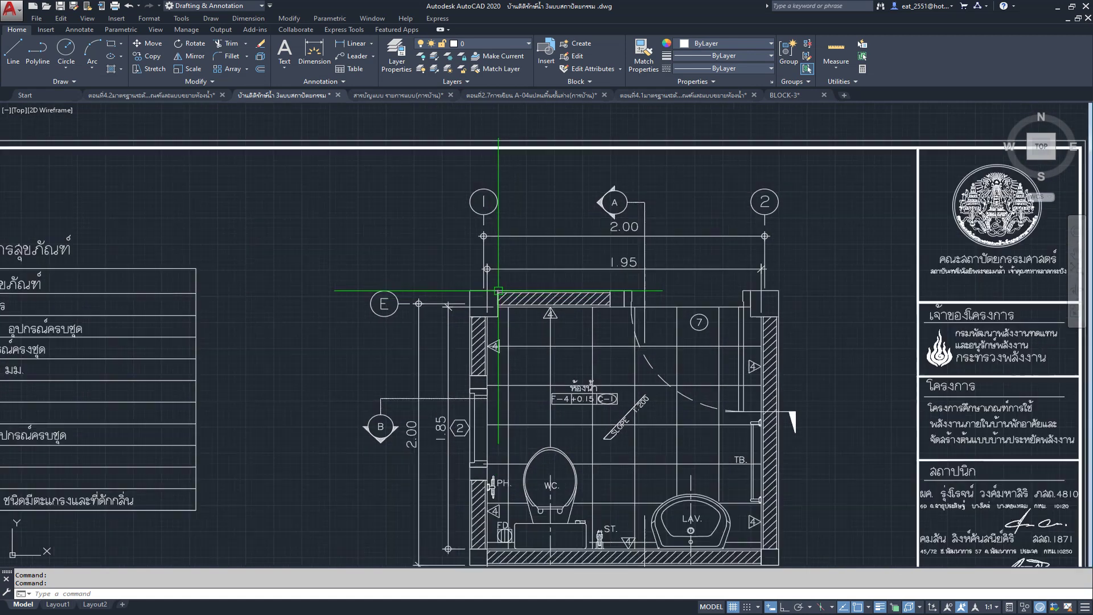
scroll(480, 264, up, 2)
scroll(456, 302, up, 2)
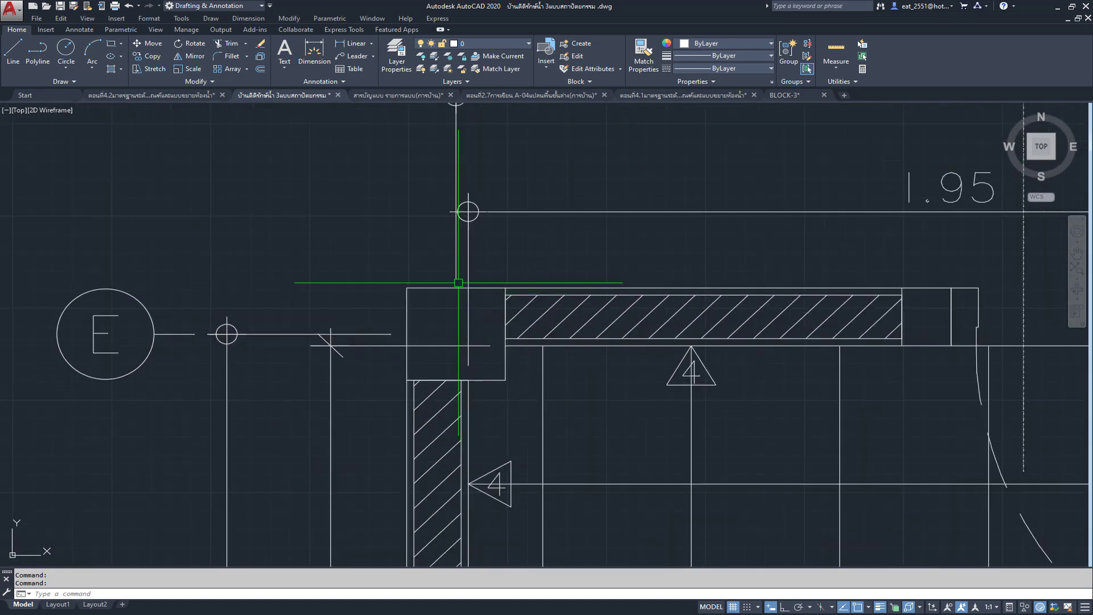
scroll(496, 315, down, 1)
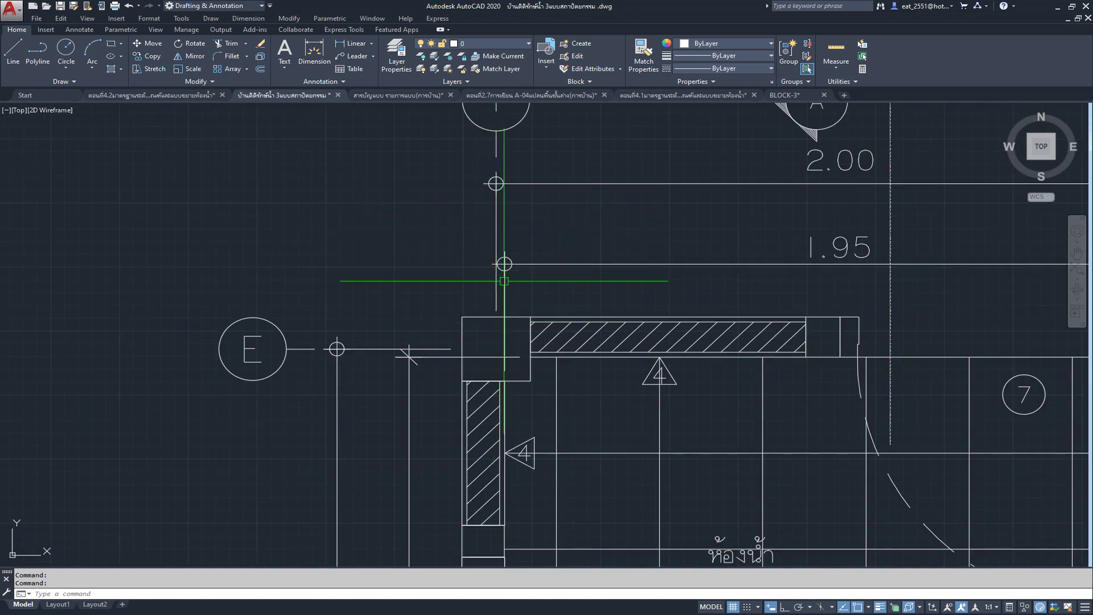
scroll(496, 384, up, 2)
scroll(466, 393, down, 3)
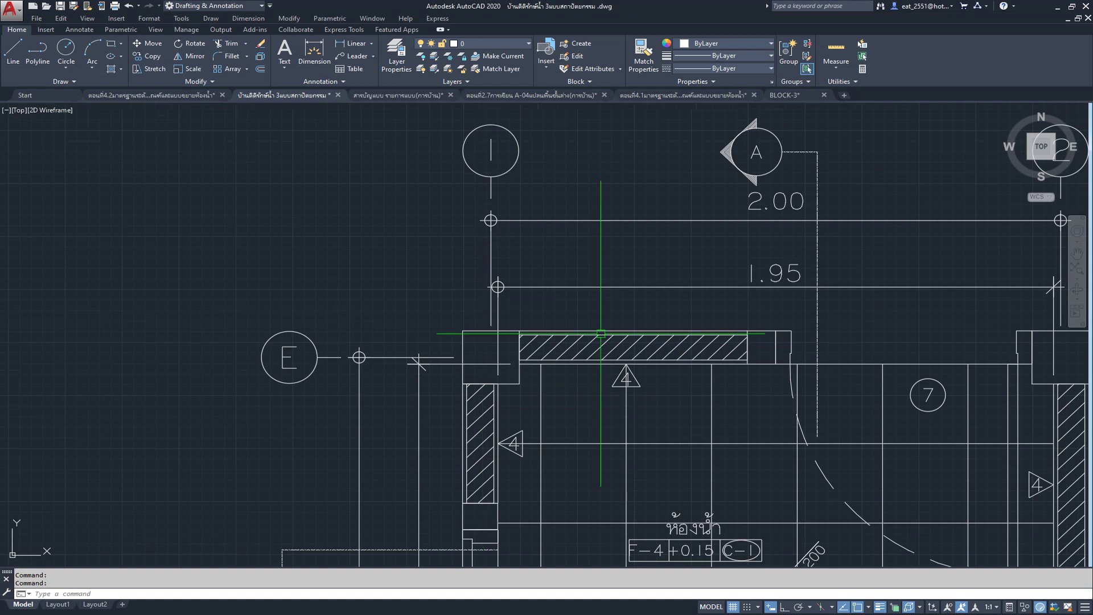
Step: Center grid bubbles 1, A, 2 and the 2.00 and 1.95 dimensions, then open the drawing-index file
middle_drag(757, 334, 521, 351)
middle_drag(746, 317, 703, 288)
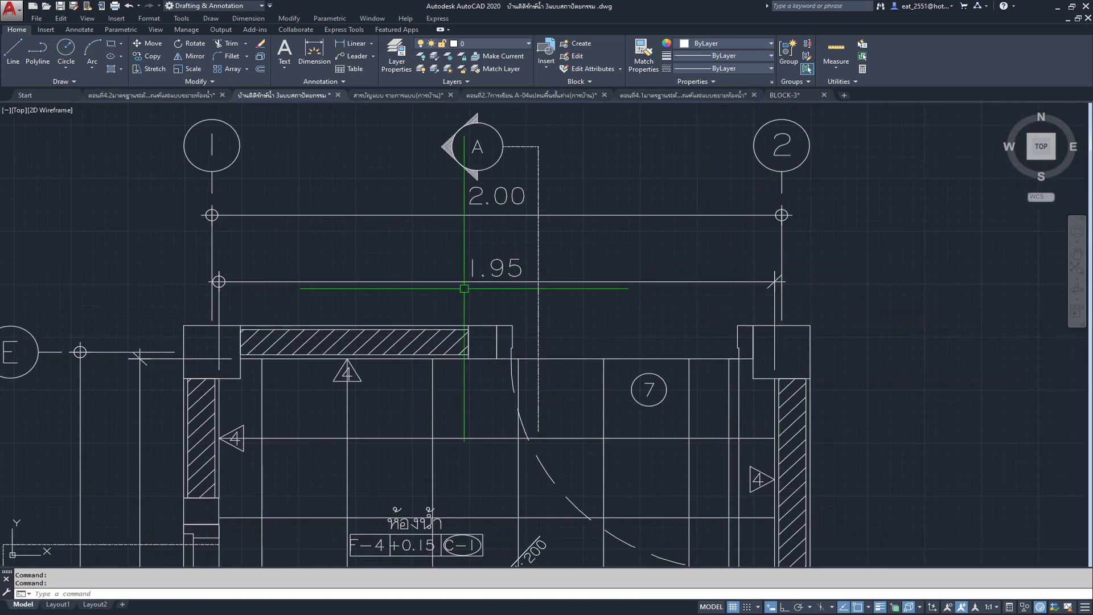
middle_drag(464, 263, 600, 259)
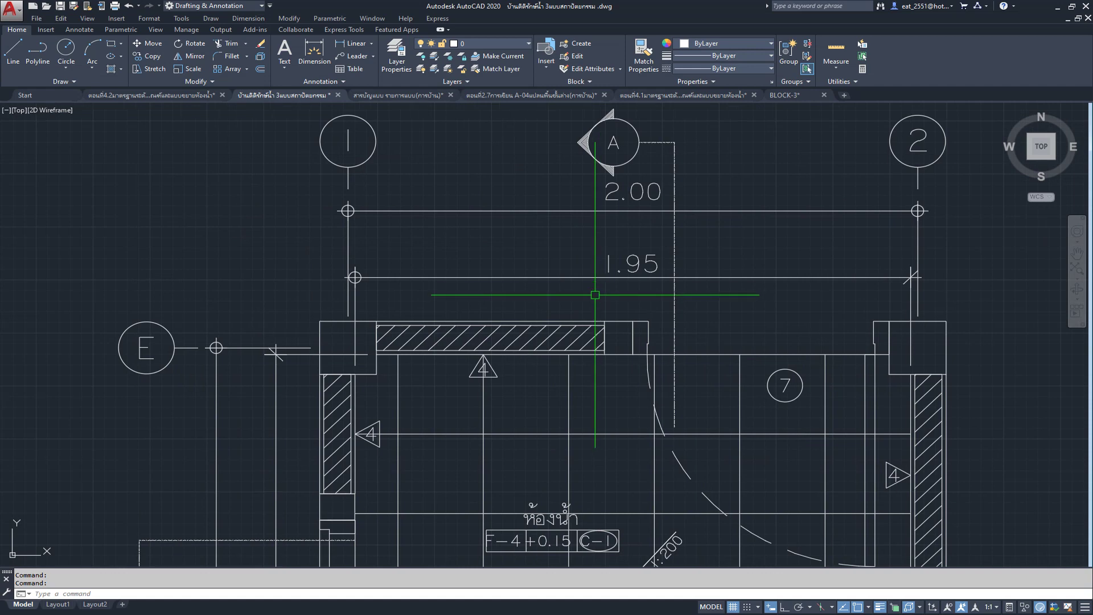
click(378, 94)
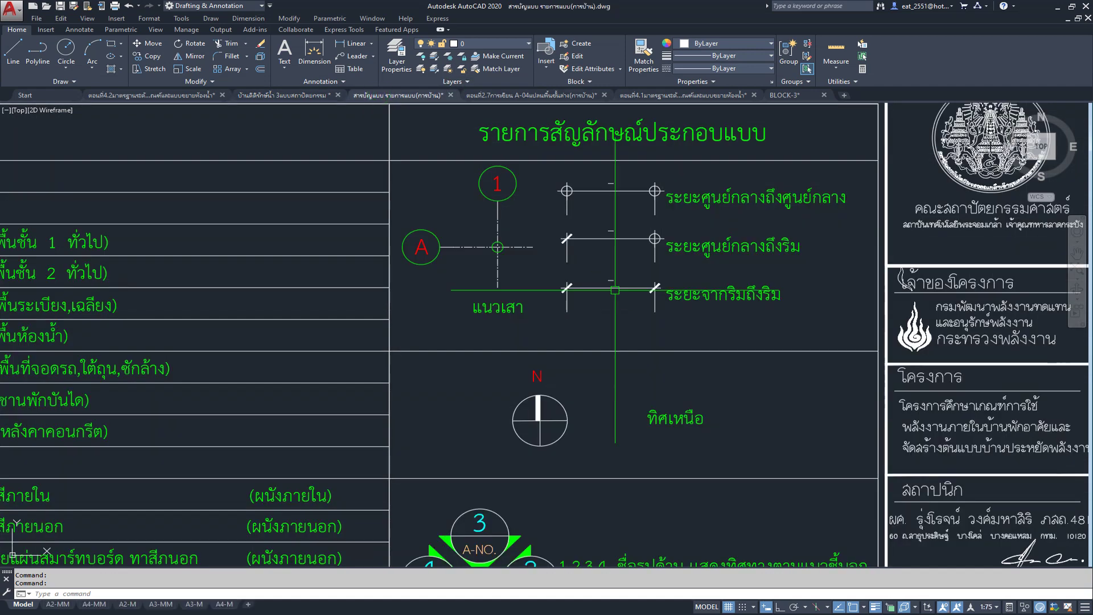
Step: Zoom out to frame the whole drawing-index sheet, then Alt+Tab to the browser
scroll(626, 239, down, 3)
scroll(626, 239, down, 3)
middle_drag(608, 329, 662, 274)
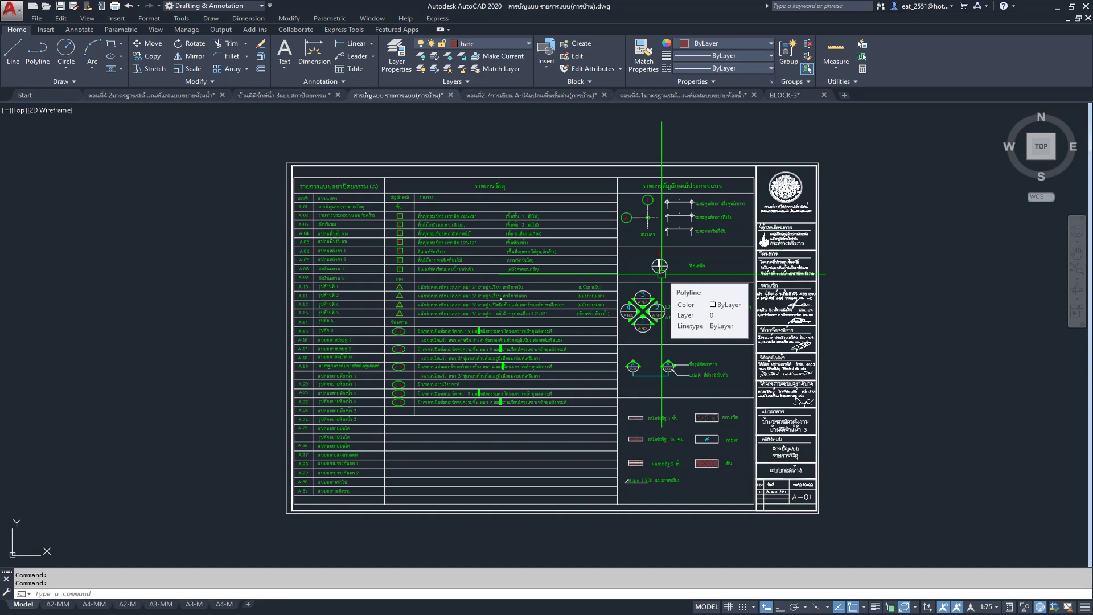
key(alt+Tab)
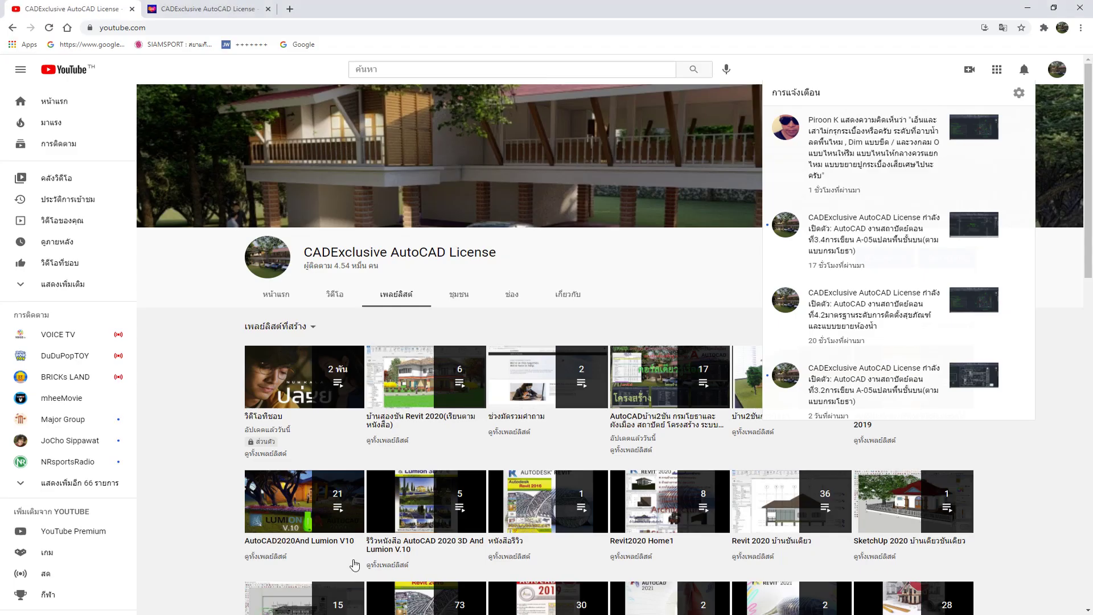
Step: Switch to the second browser tab with the Lazada shop product listing
click(193, 11)
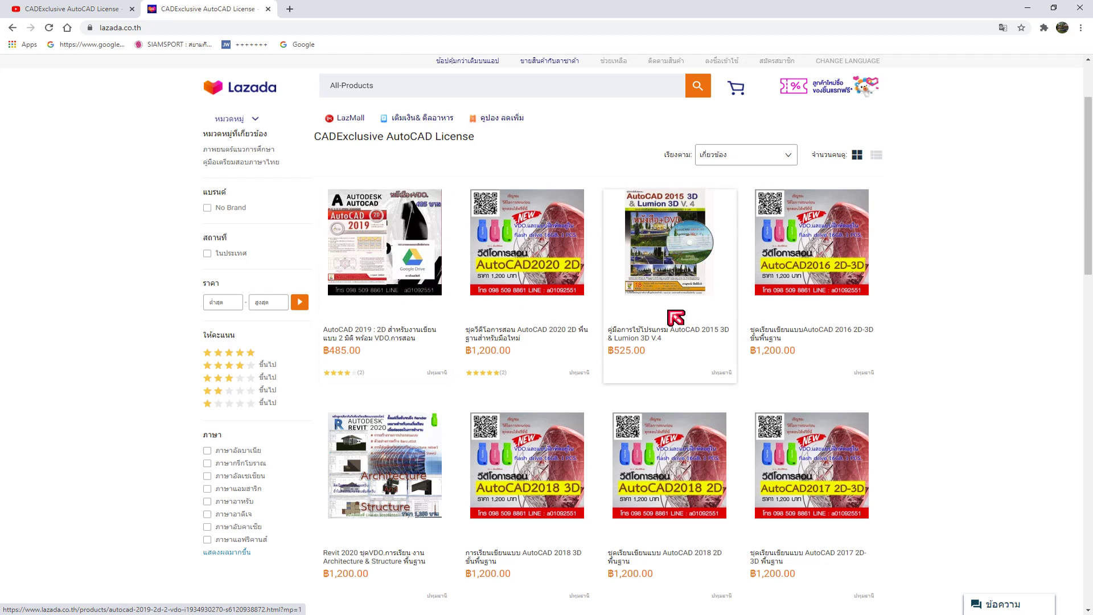
Step: Scroll through the AutoCAD, Revit and SketchUp course products, then return to the YouTube tab
scroll(578, 297, down, 3)
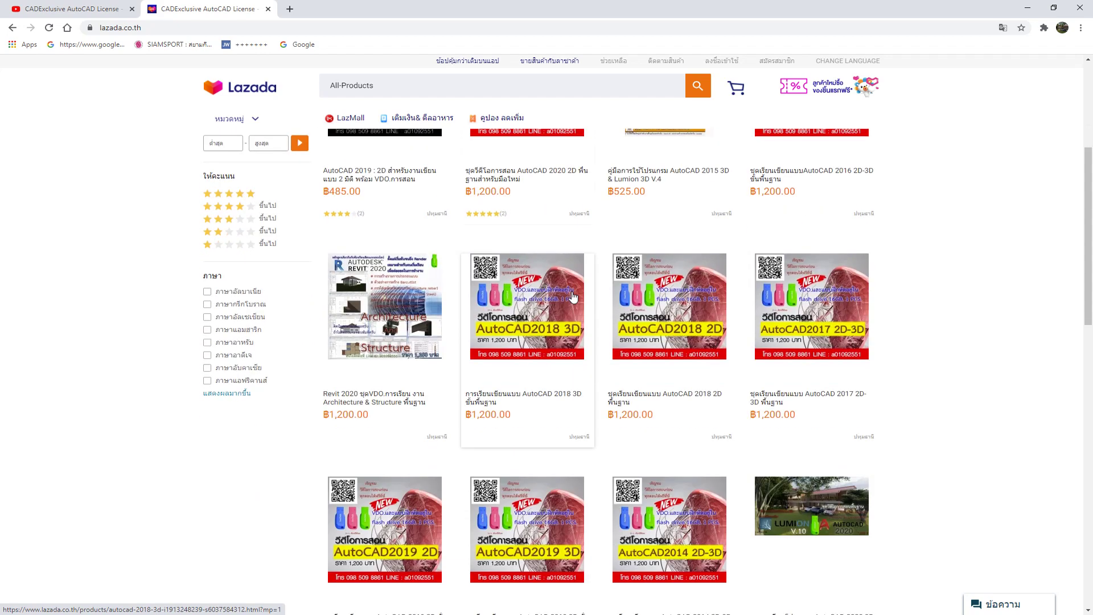
scroll(578, 296, up, 1)
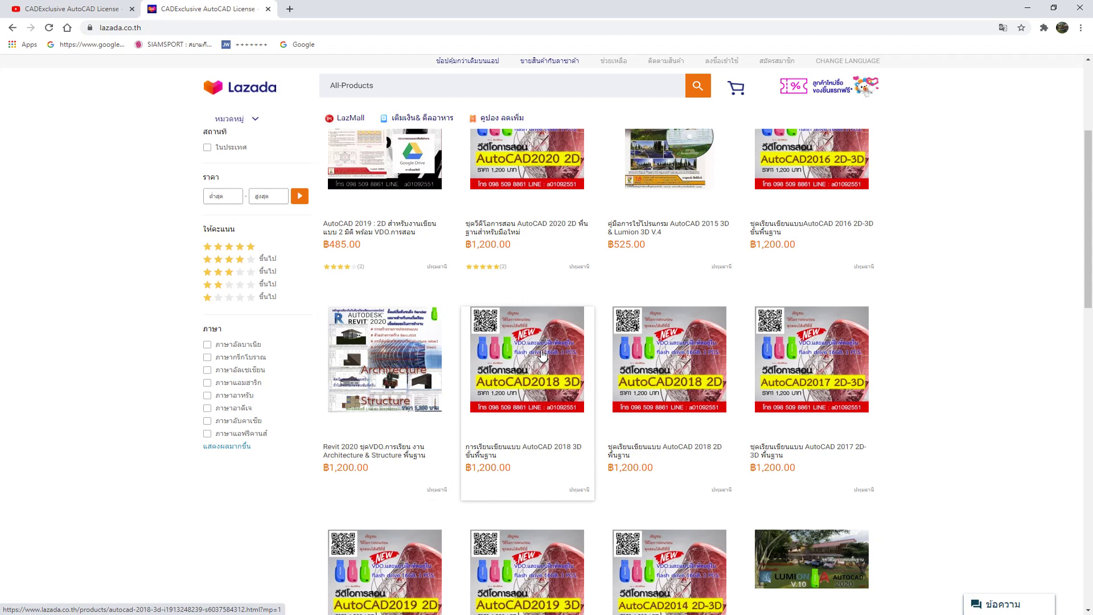
scroll(807, 394, down, 3)
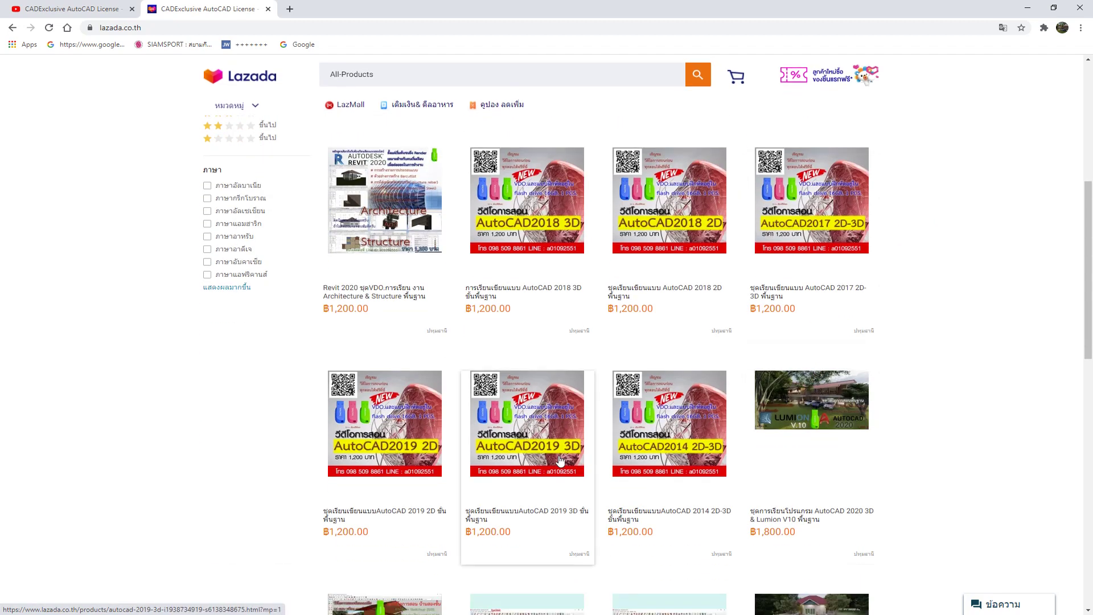
scroll(806, 395, down, 2)
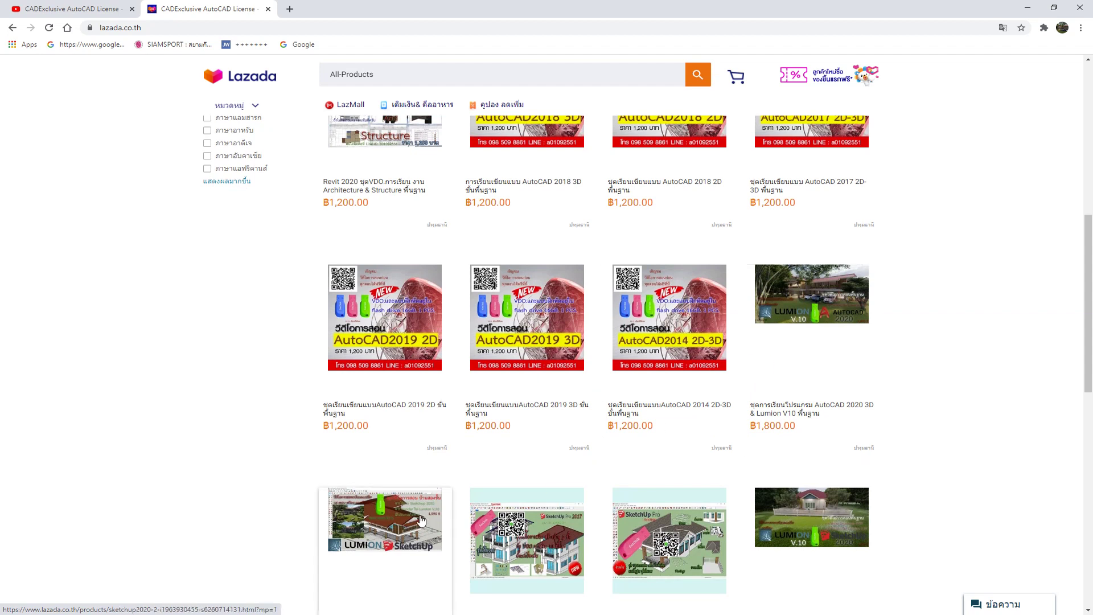
scroll(421, 519, down, 2)
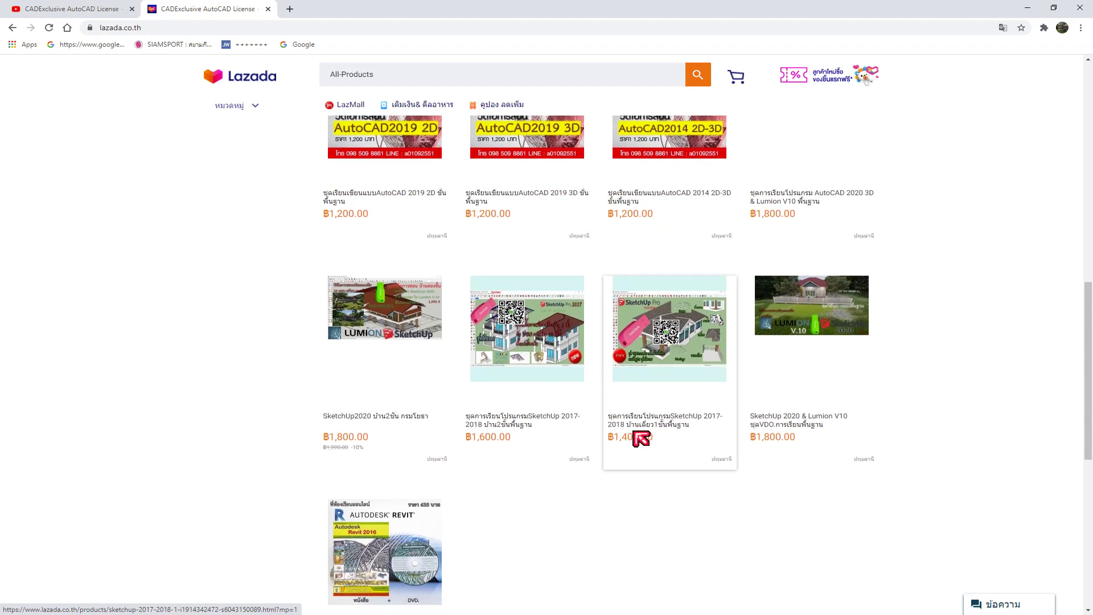
scroll(758, 398, down, 5)
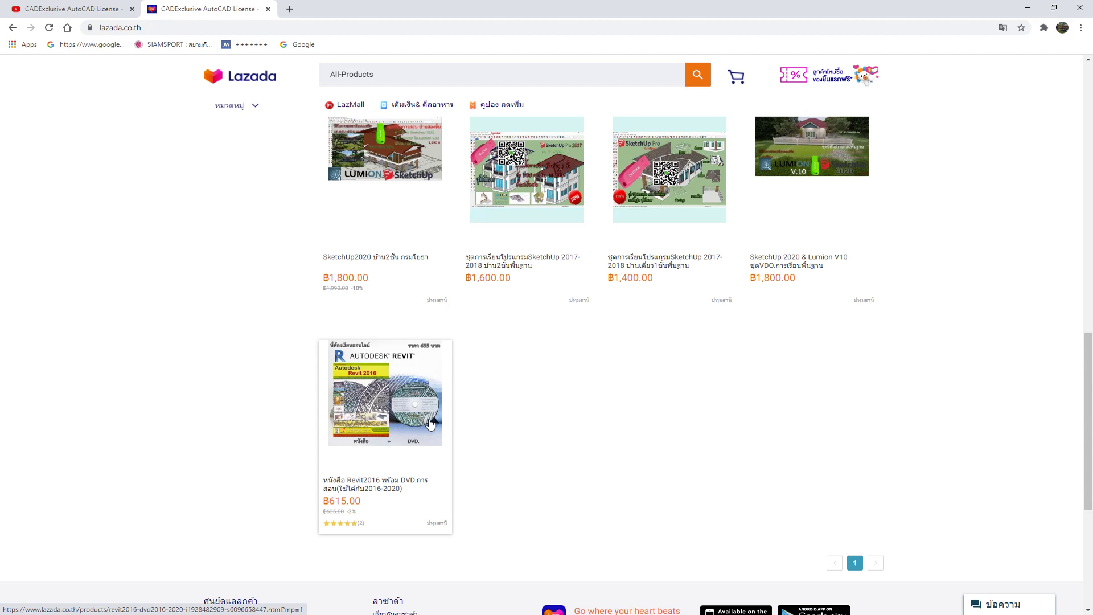
click(48, 8)
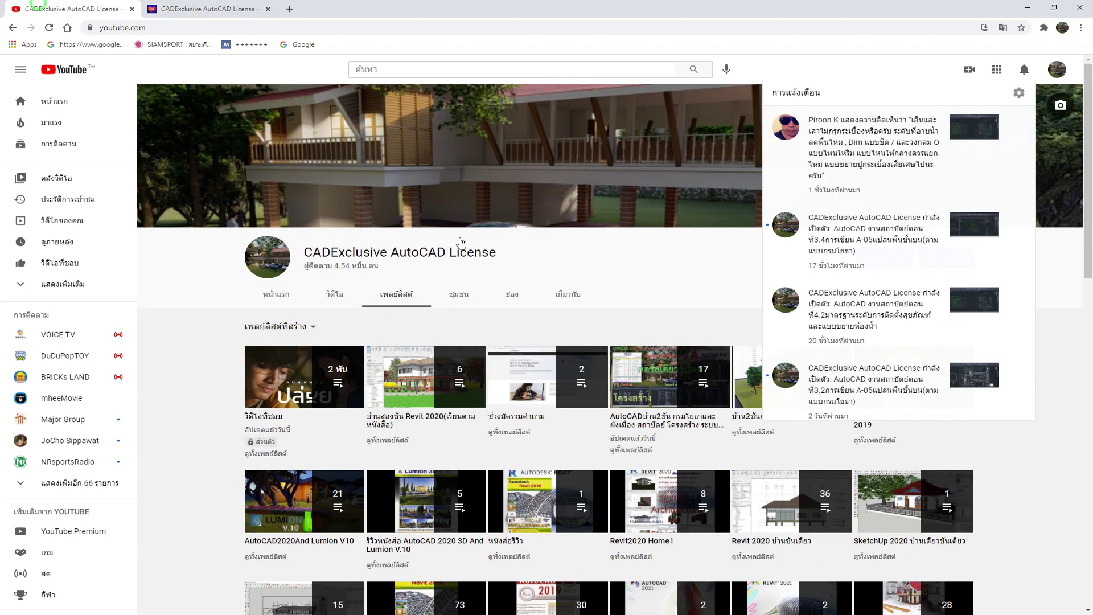
Step: Dismiss the YouTube notifications and bring back the ตอนที่4.2 AutoCAD bathroom drawing window
click(1050, 324)
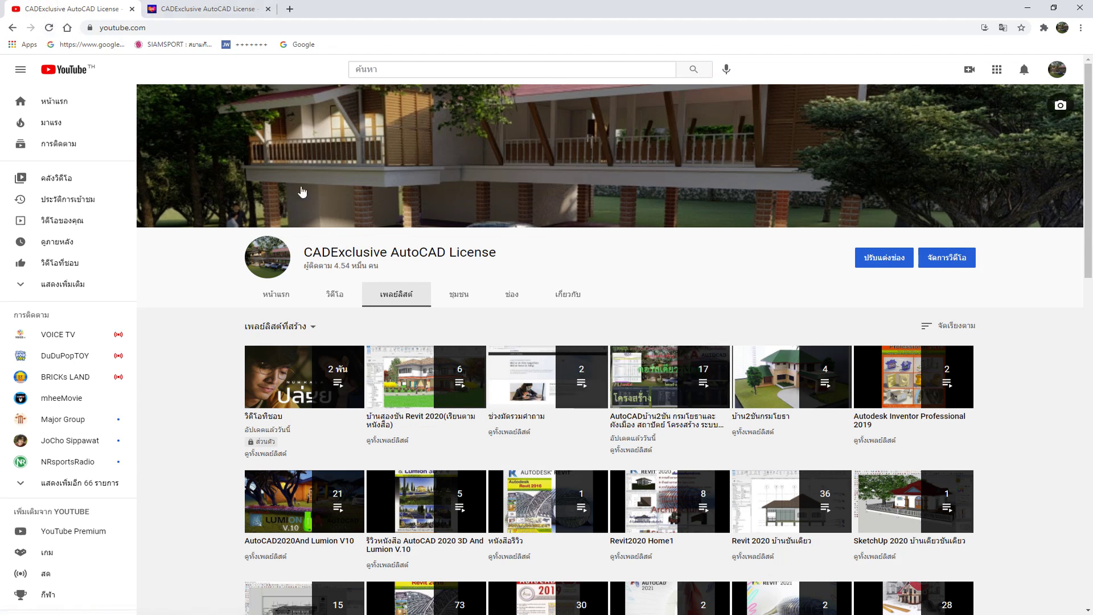
click(376, 594)
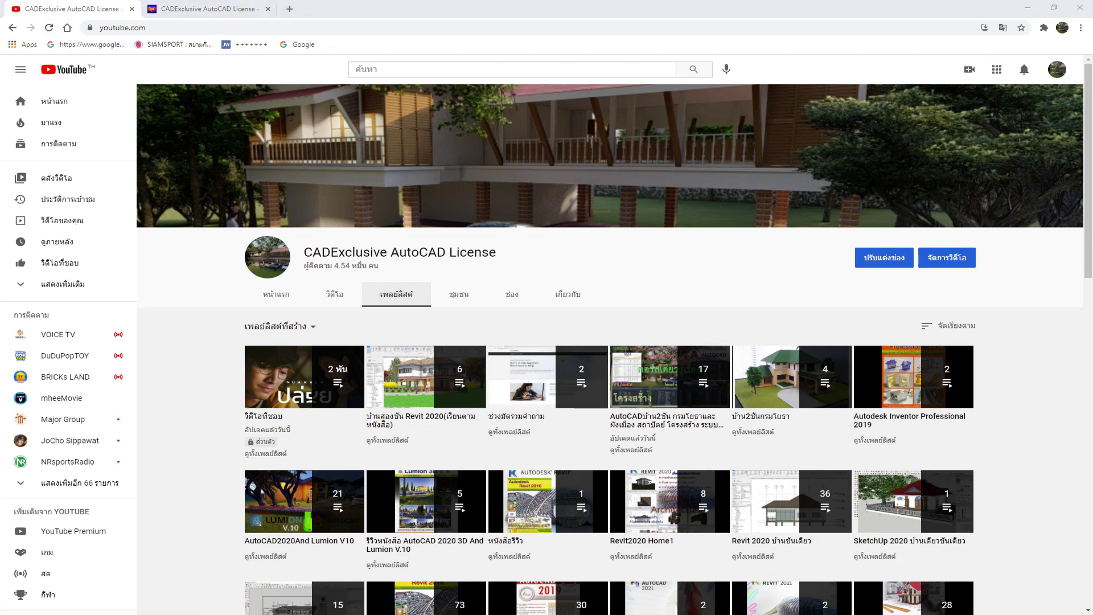
click(34, 583)
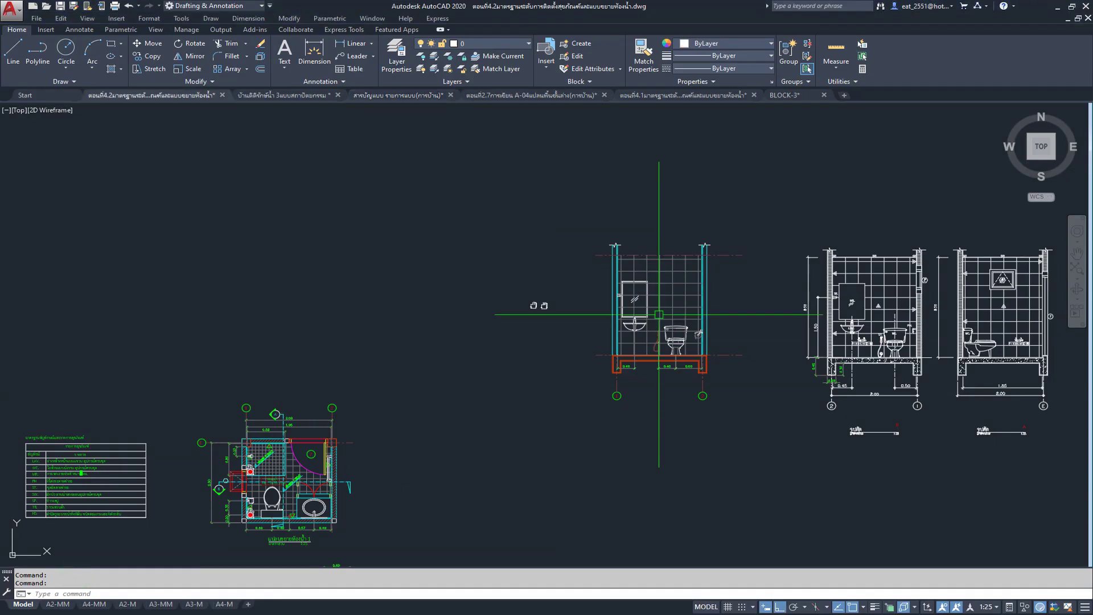
scroll(512, 244, down, 2)
scroll(569, 240, down, 2)
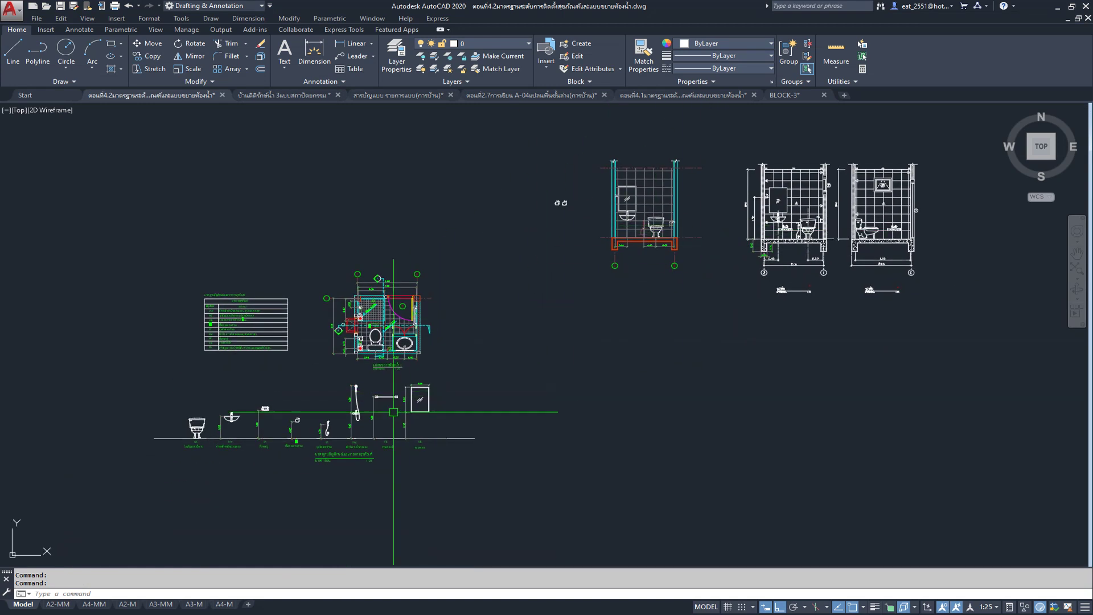
mouse_move(396, 393)
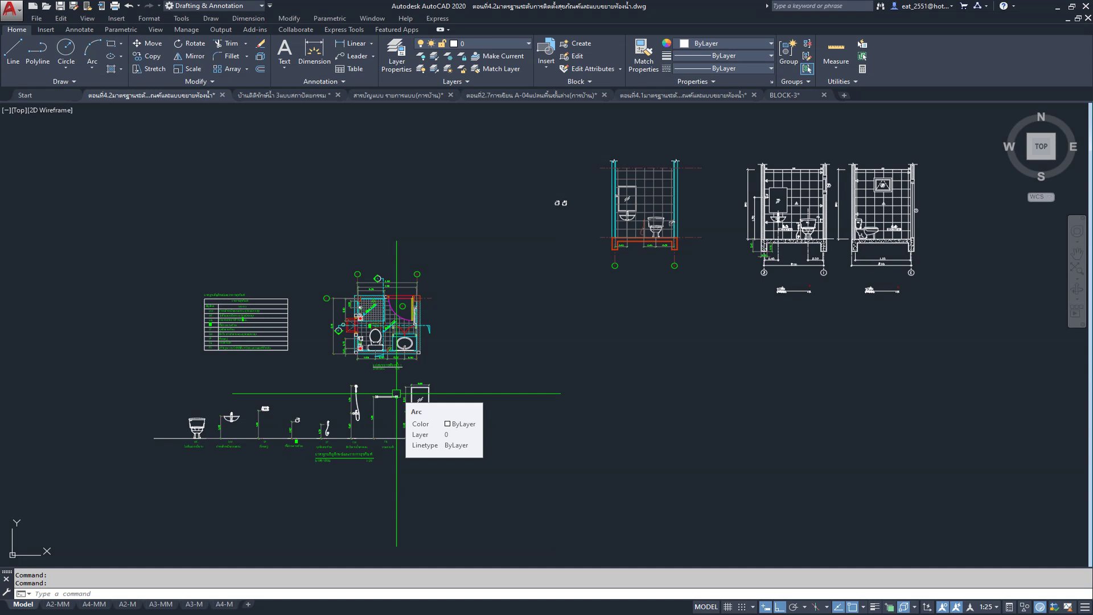
mouse_move(644, 318)
middle_down()
mouse_move(628, 304)
mouse_move(632, 330)
middle_up()
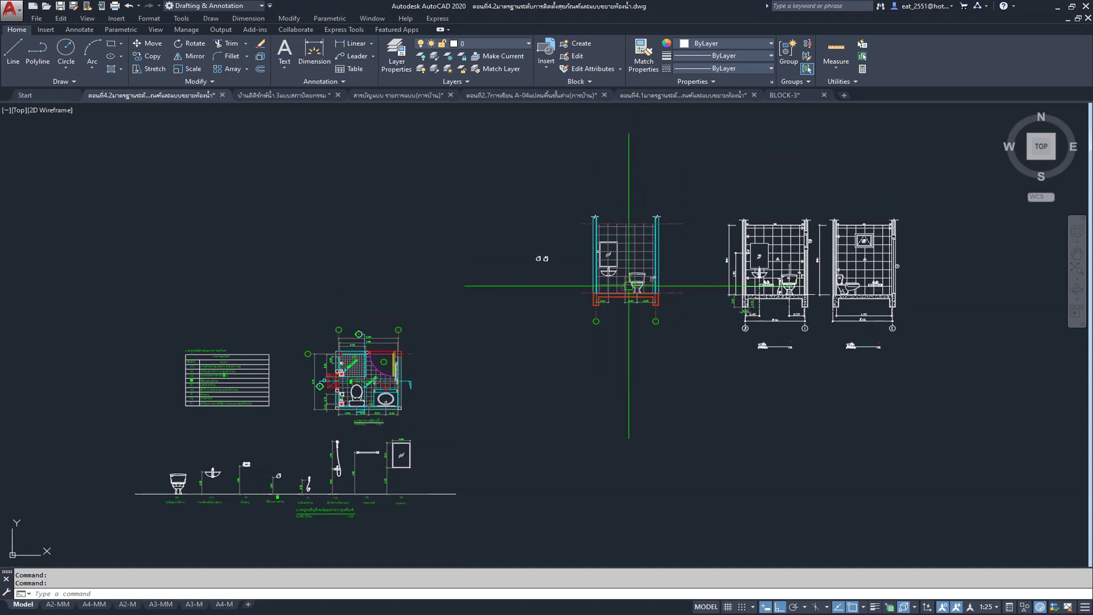
middle_drag(569, 263, 574, 230)
scroll(609, 263, up, 1)
middle_drag(610, 274, 613, 245)
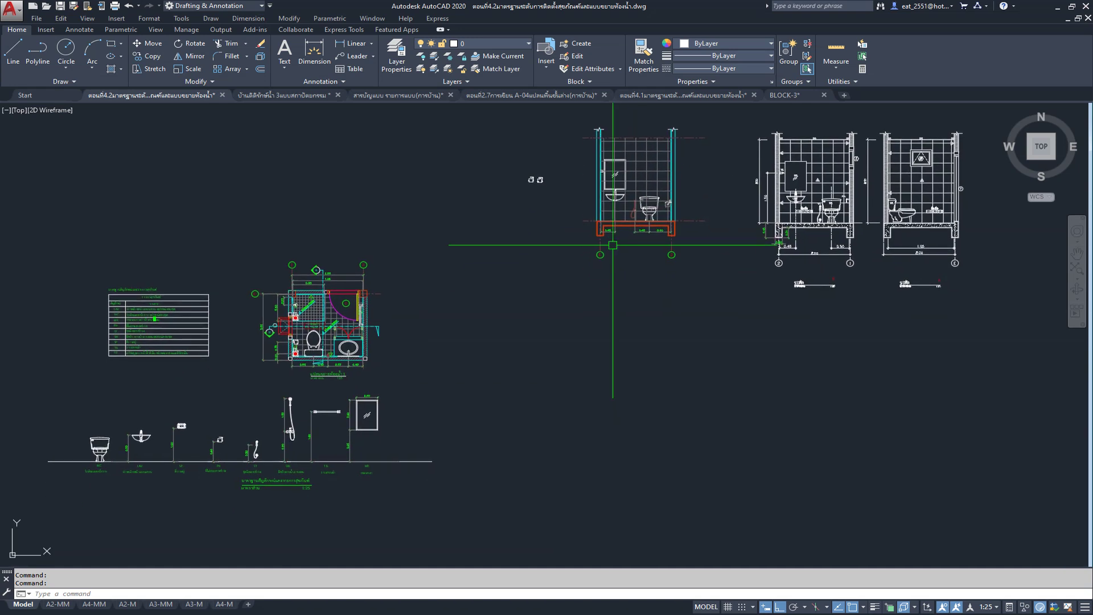